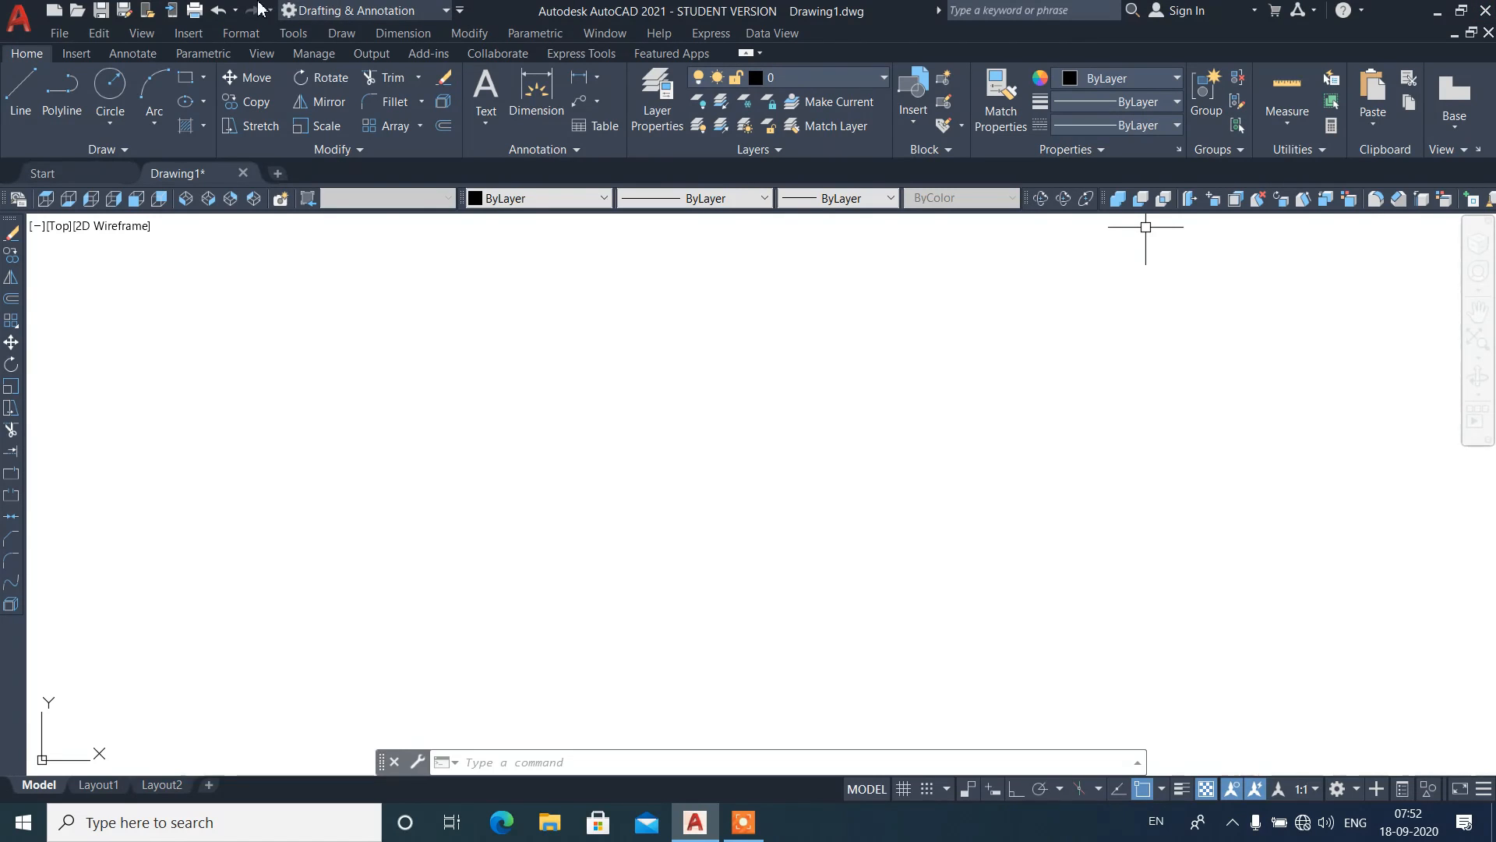
pyautogui.click(327, 34)
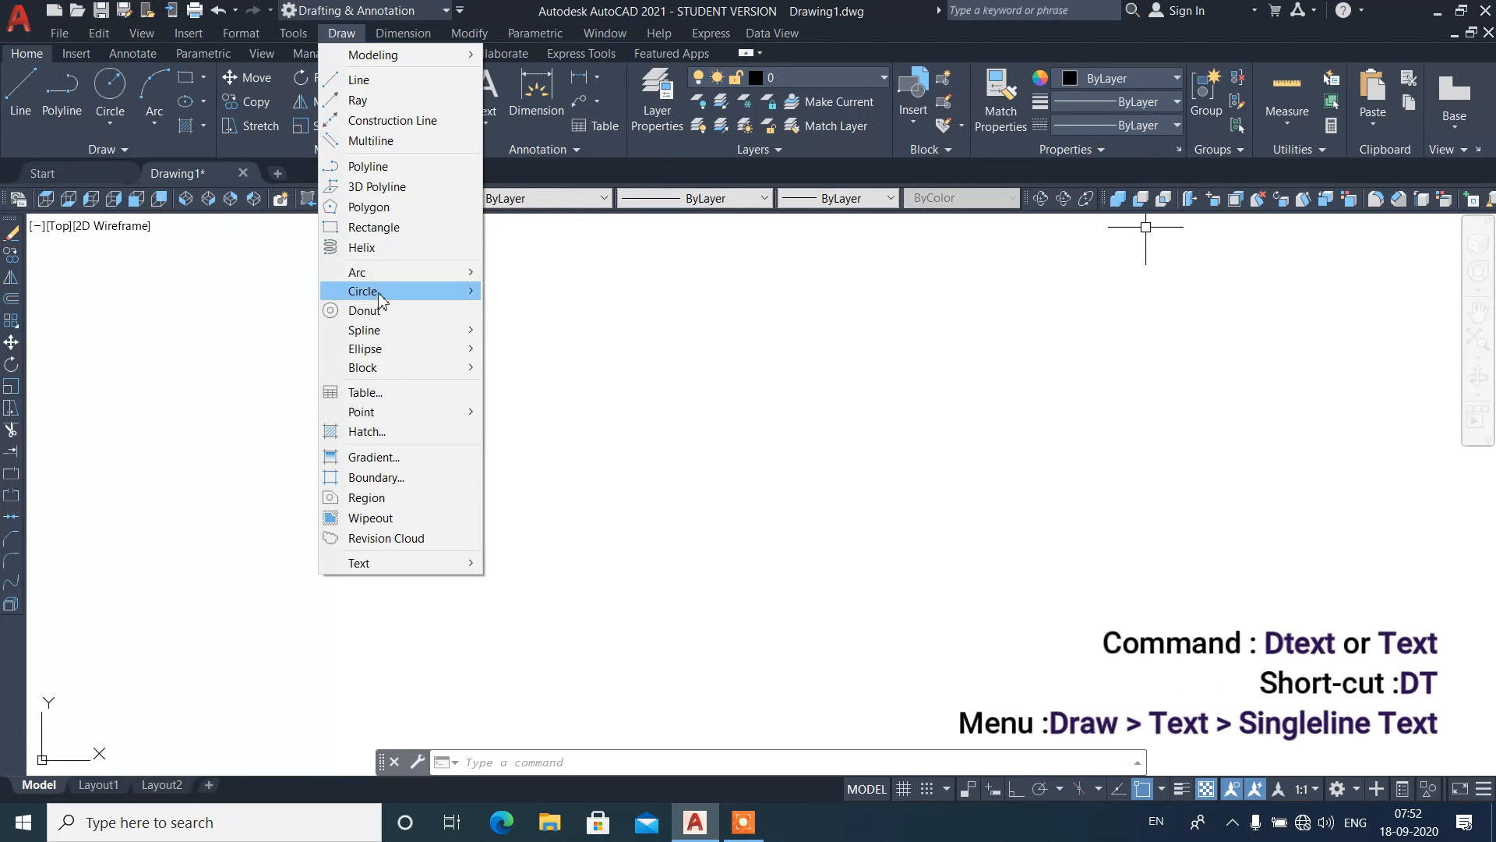
pyautogui.moveTo(402, 569)
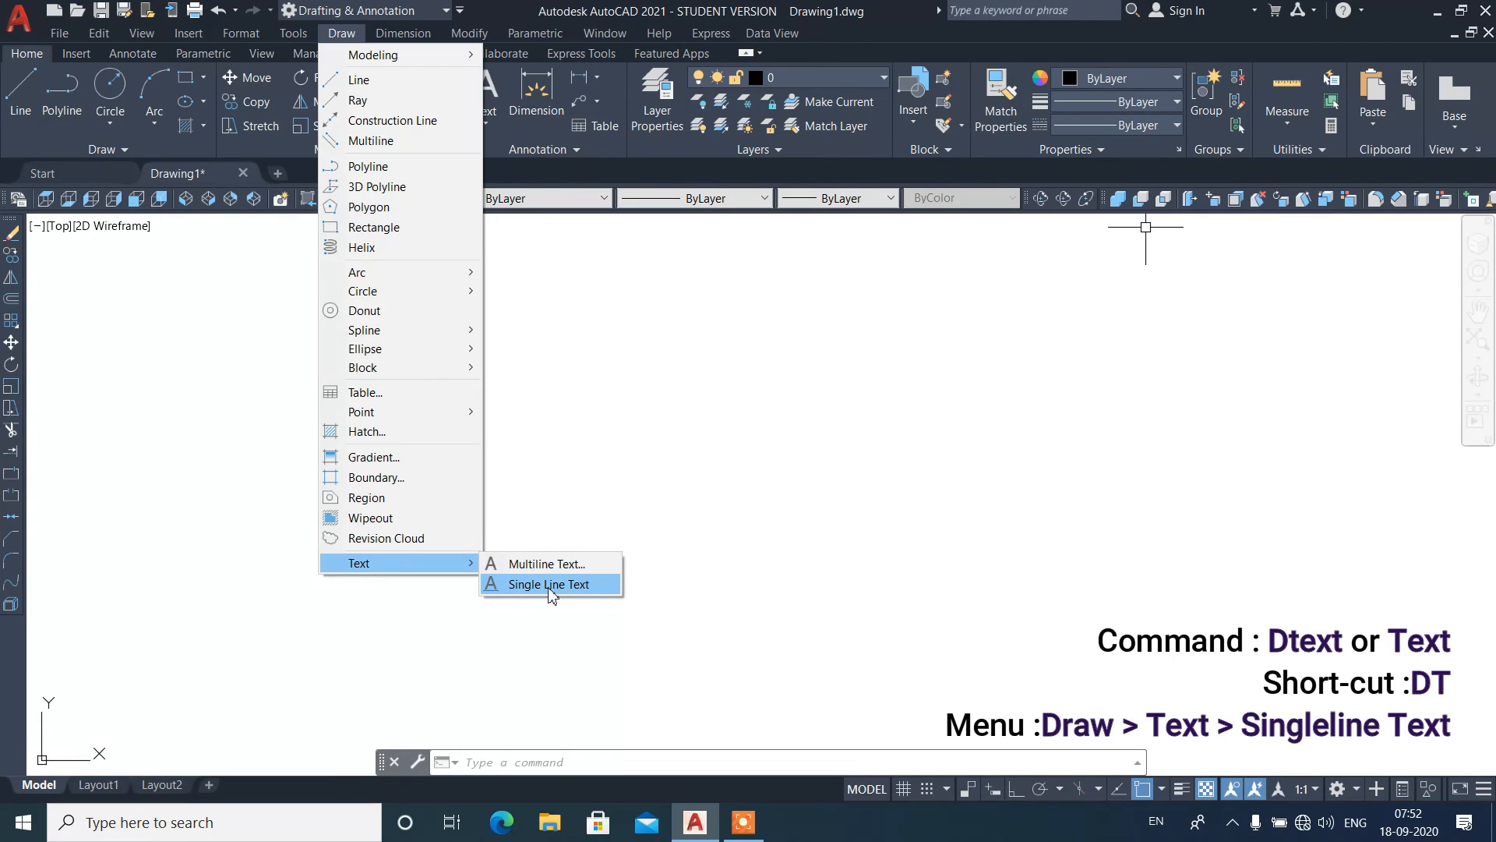
pyautogui.click(643, 432)
pyautogui.click(542, 356)
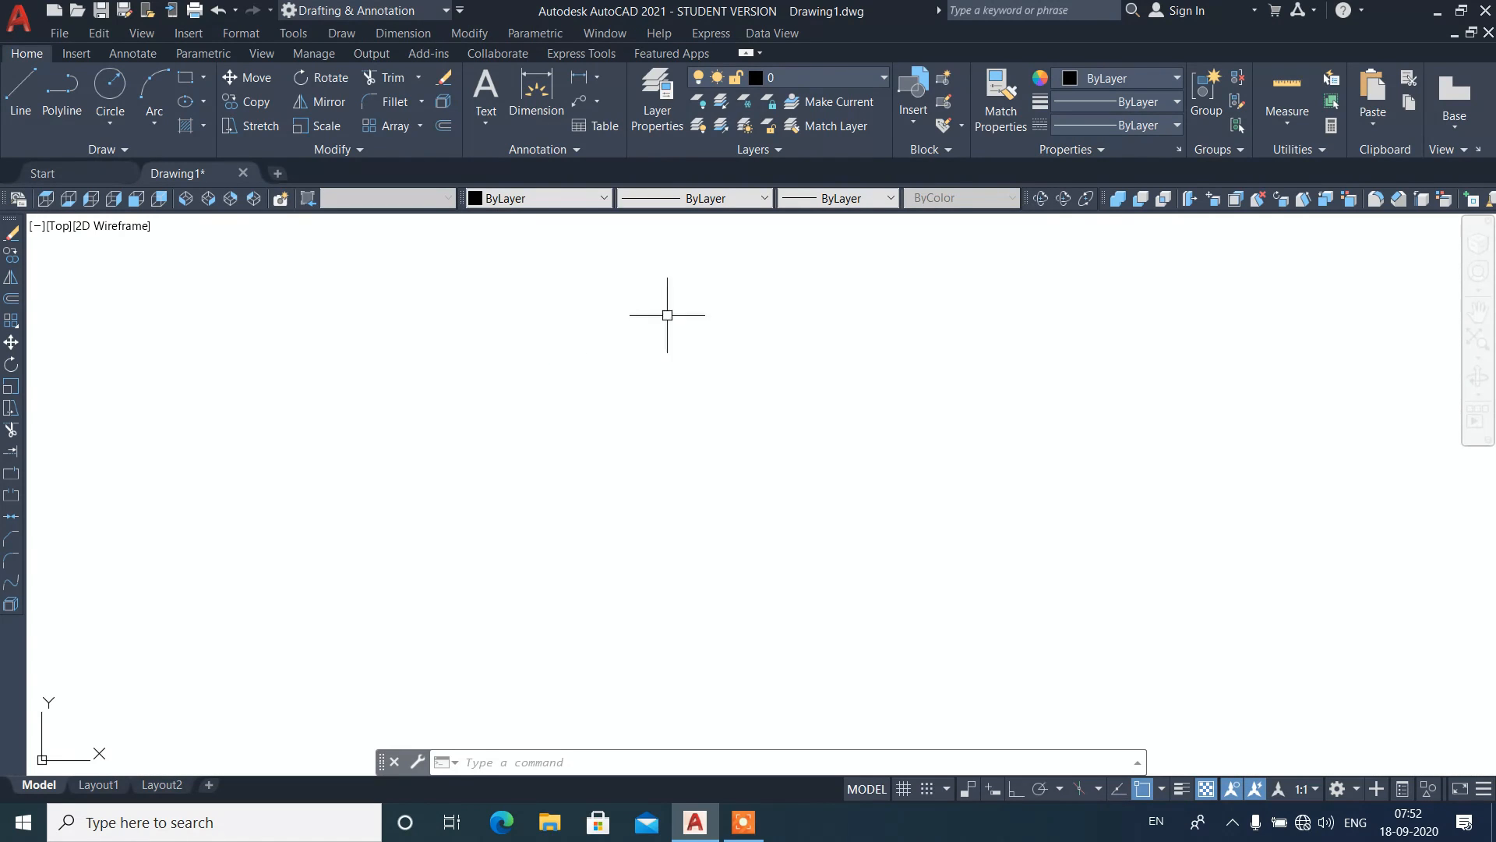
# Step: Create the single-line text "TEXT" in the empty drawing with height 0.2 and rotation angle 0
pyautogui.write('d')
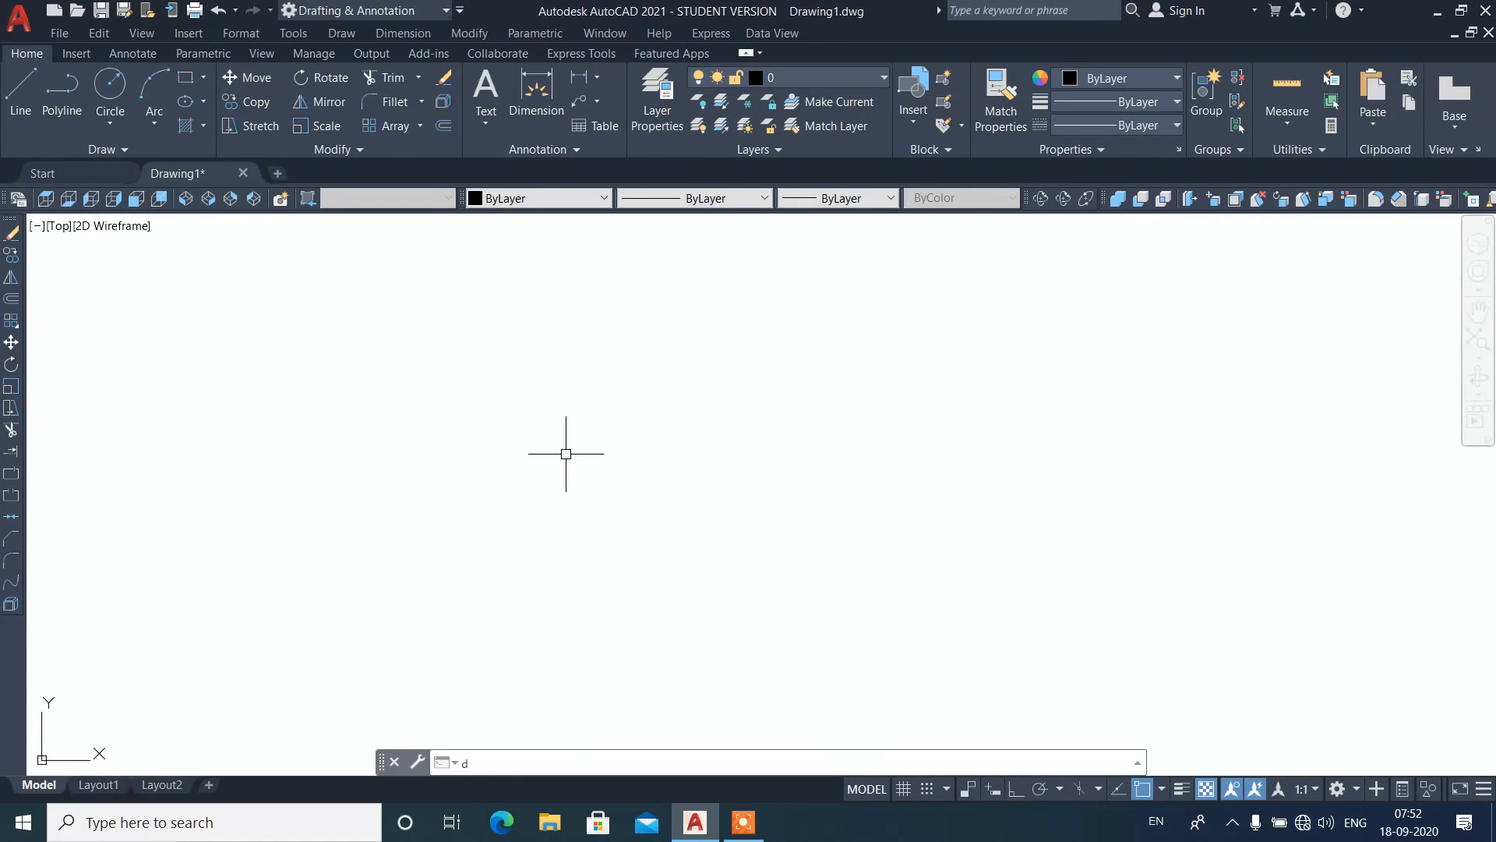
pyautogui.write('t')
pyautogui.press('Return')
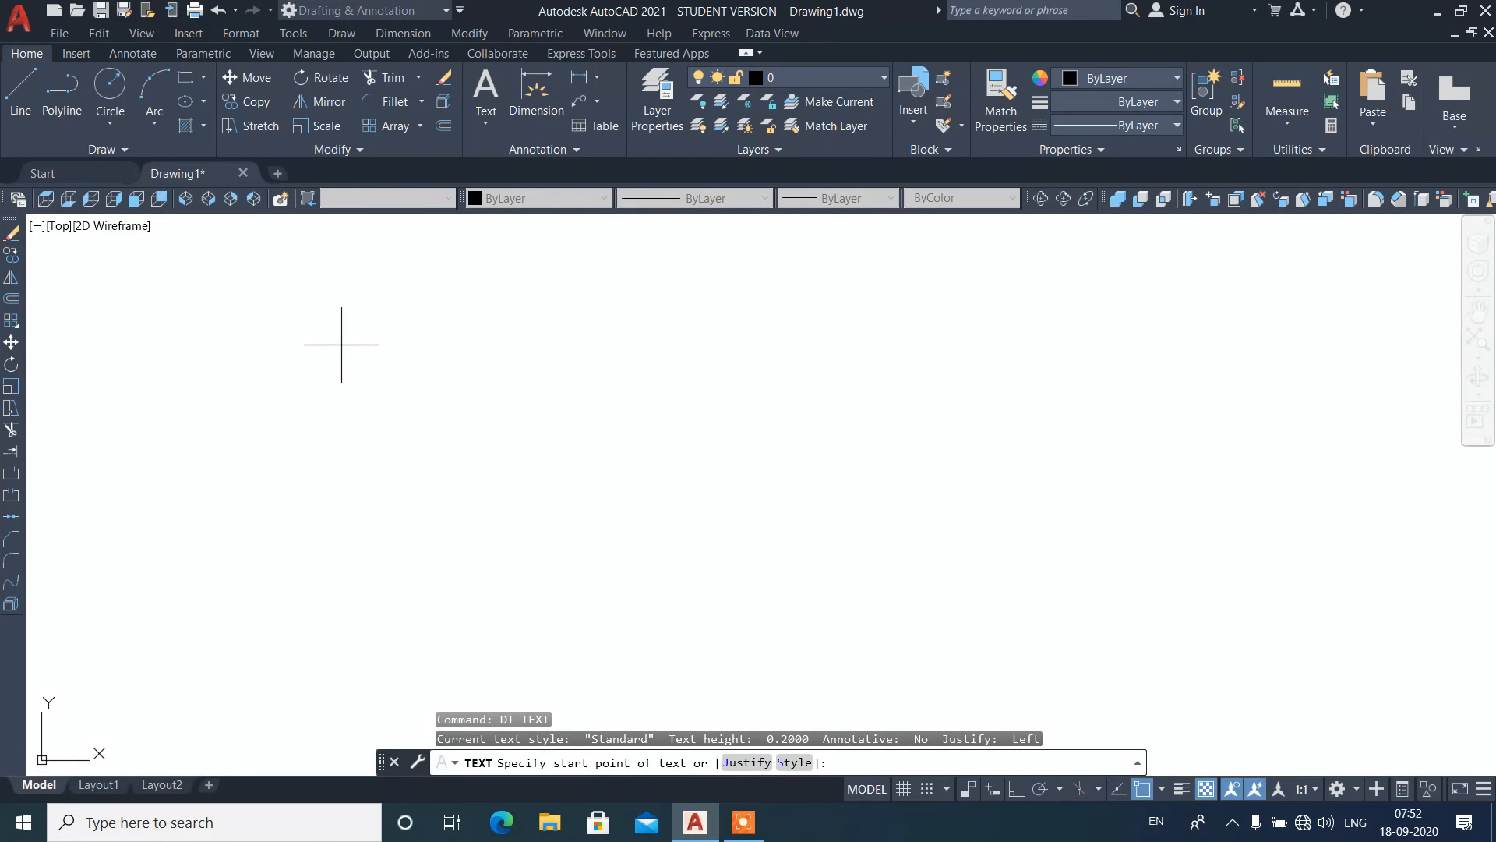
pyautogui.click(352, 486)
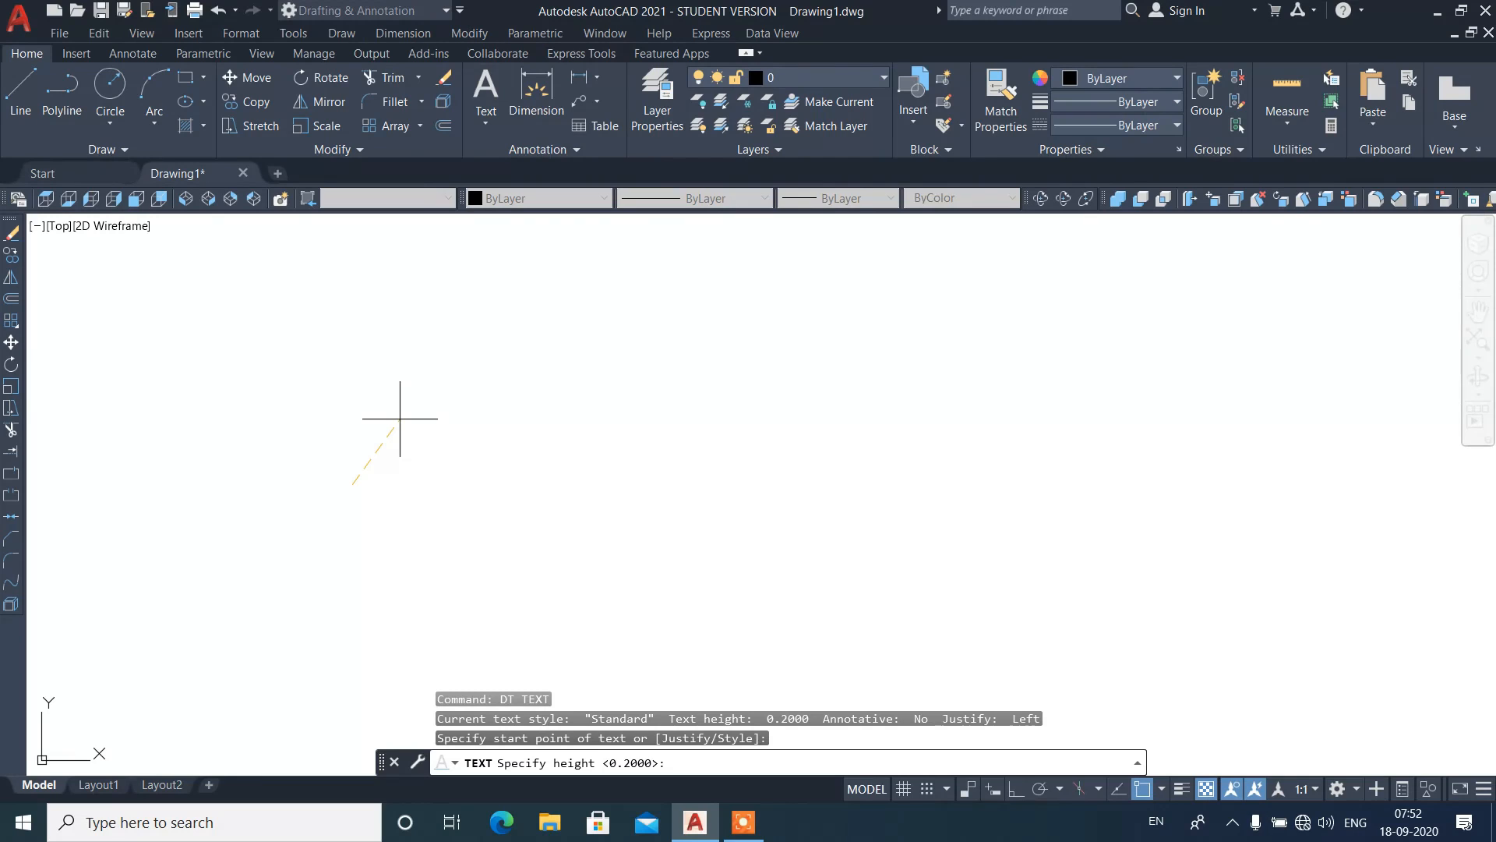
pyautogui.press('Return')
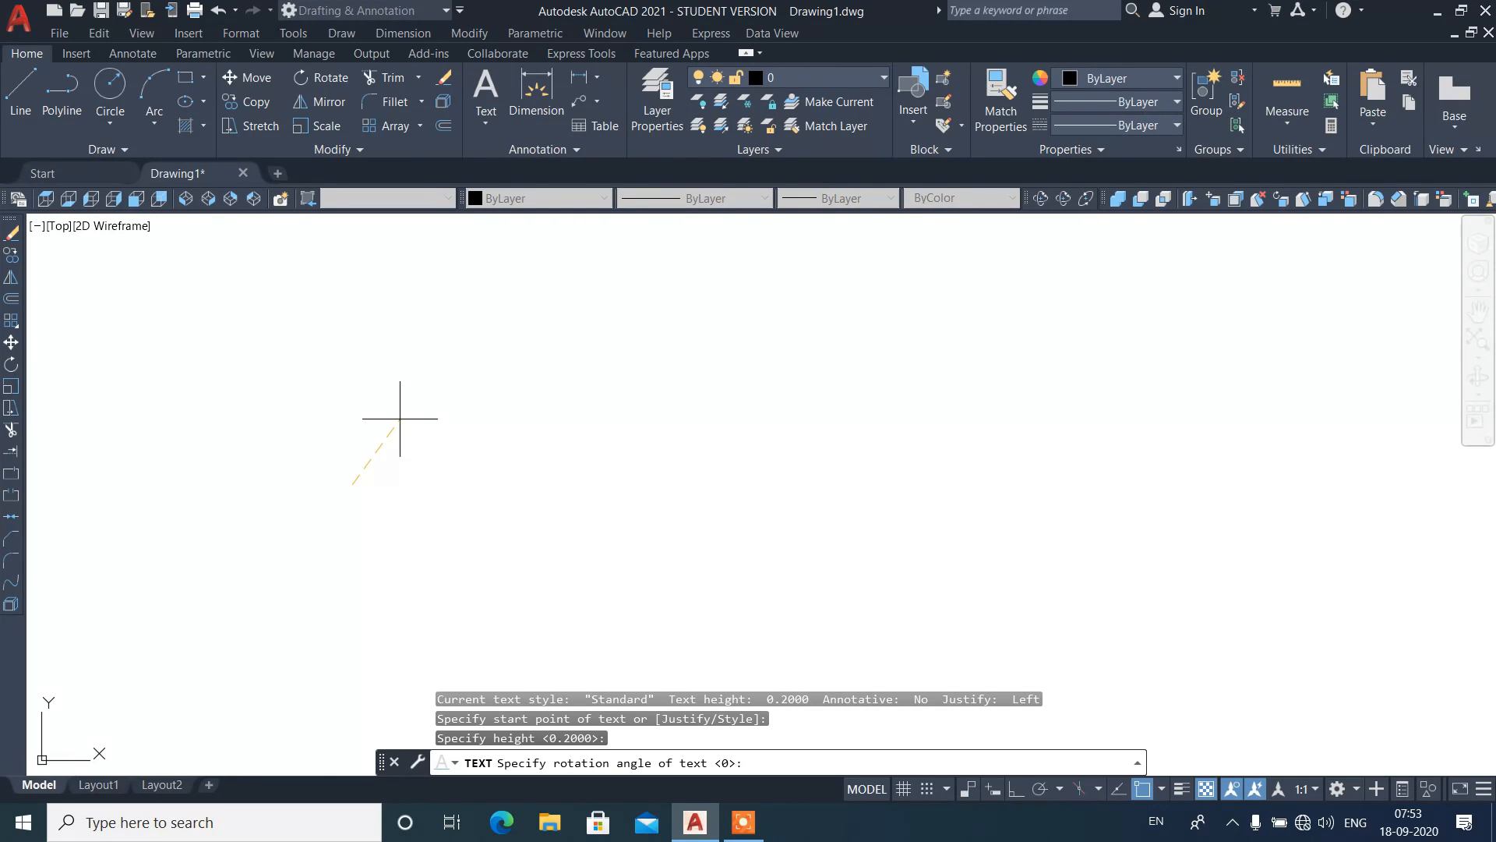
pyautogui.press('Return')
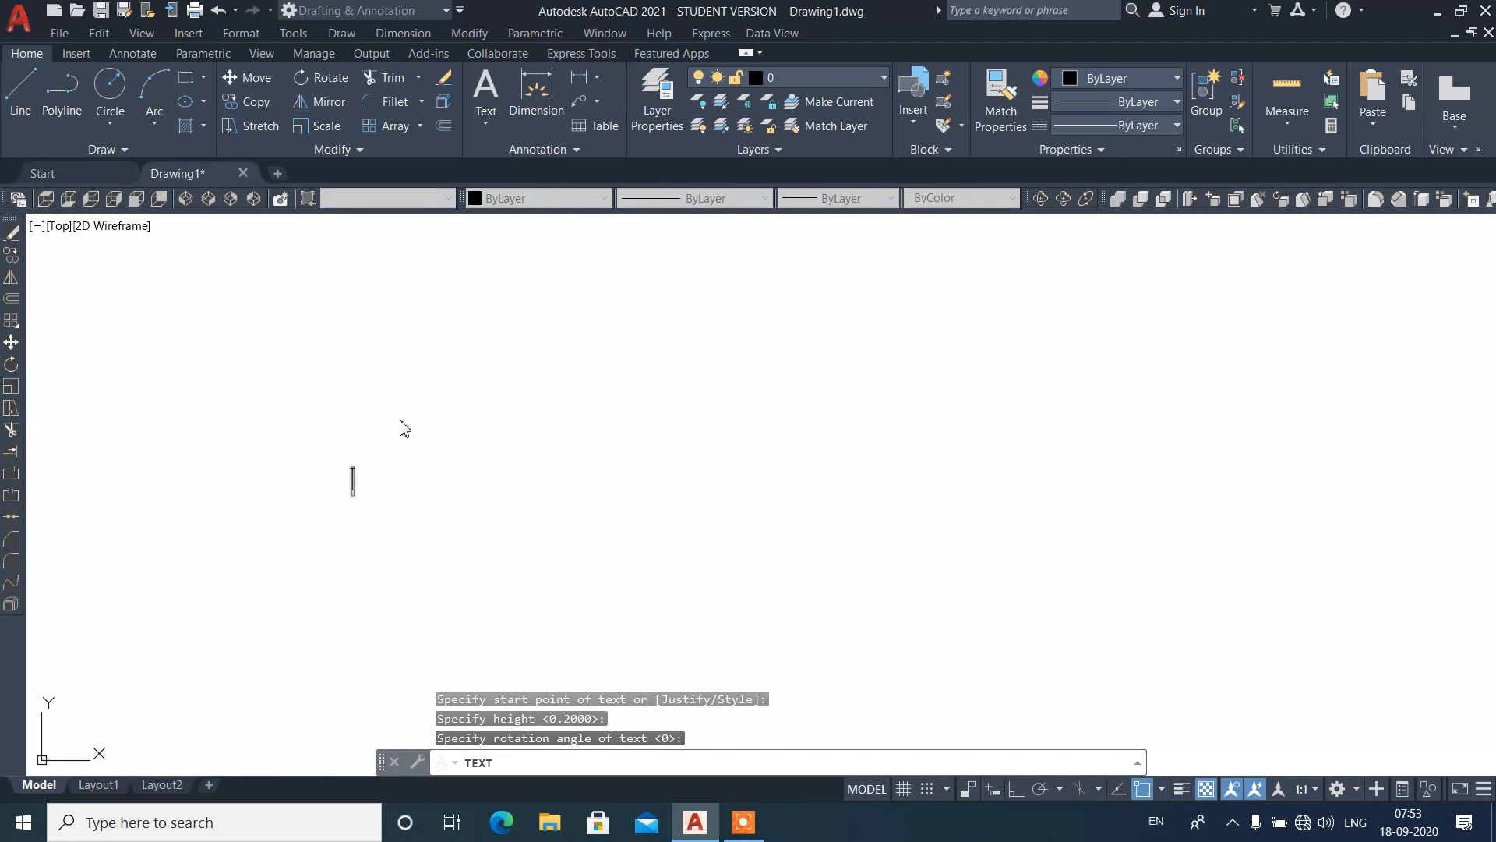
pyautogui.write('te')
pyautogui.press('BackSpace')
pyautogui.press('BackSpace')
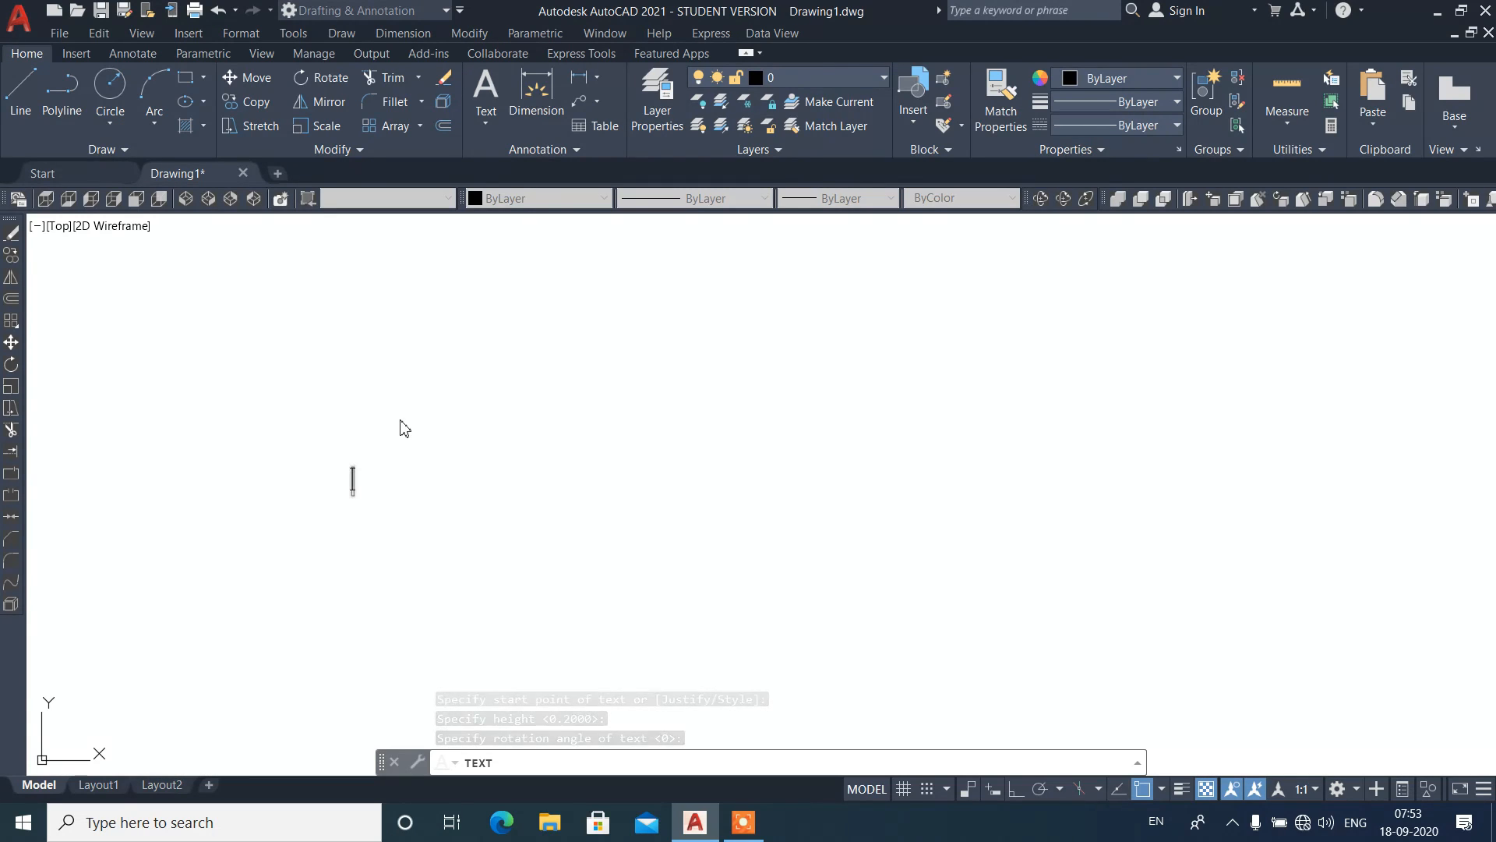
pyautogui.write('TEXT')
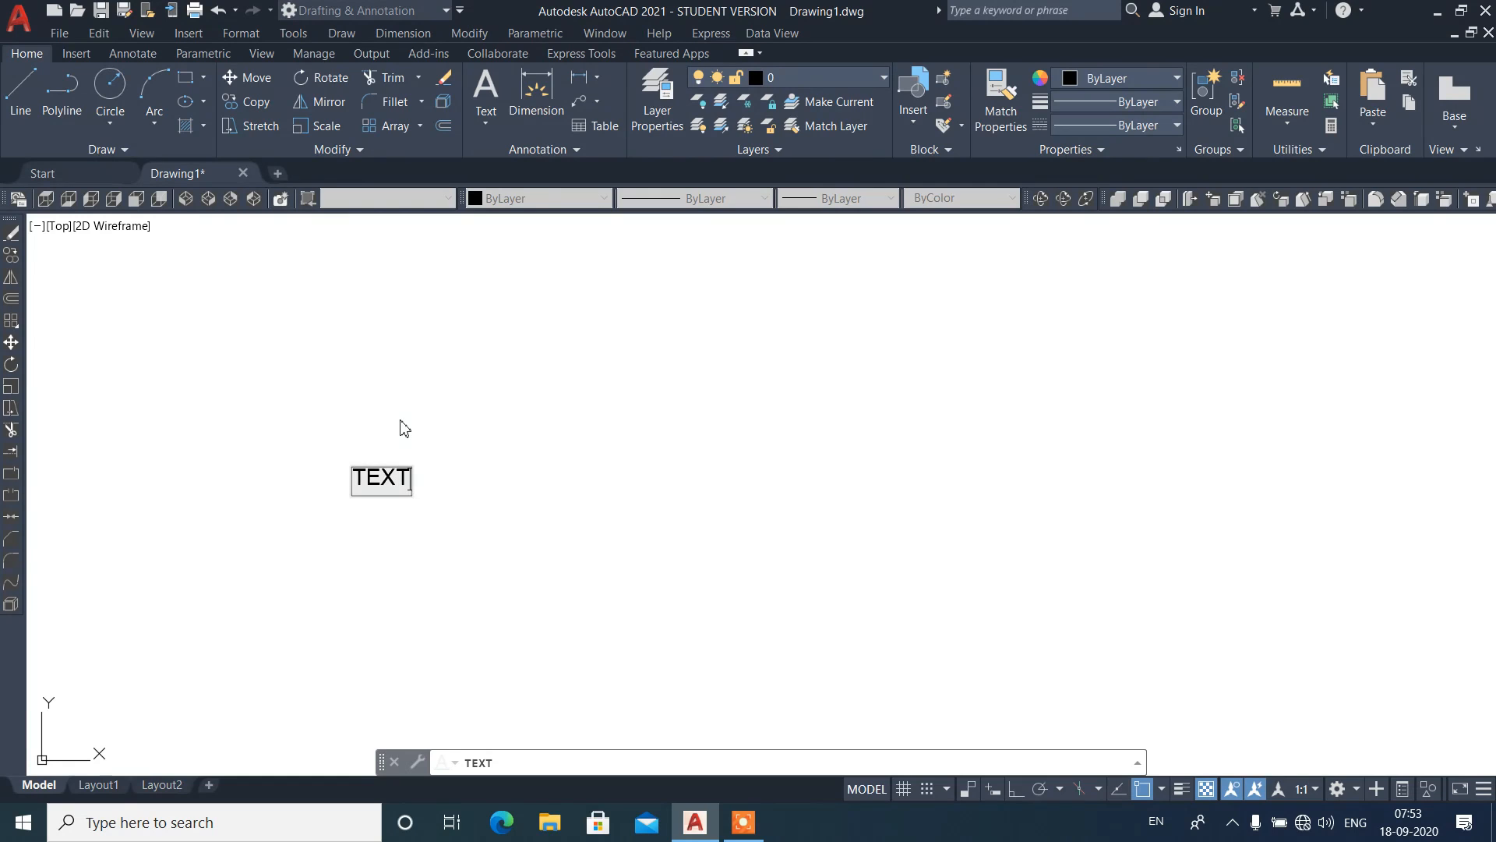
pyautogui.scroll(4, 366, 496)
pyautogui.scroll(4, 446, 429)
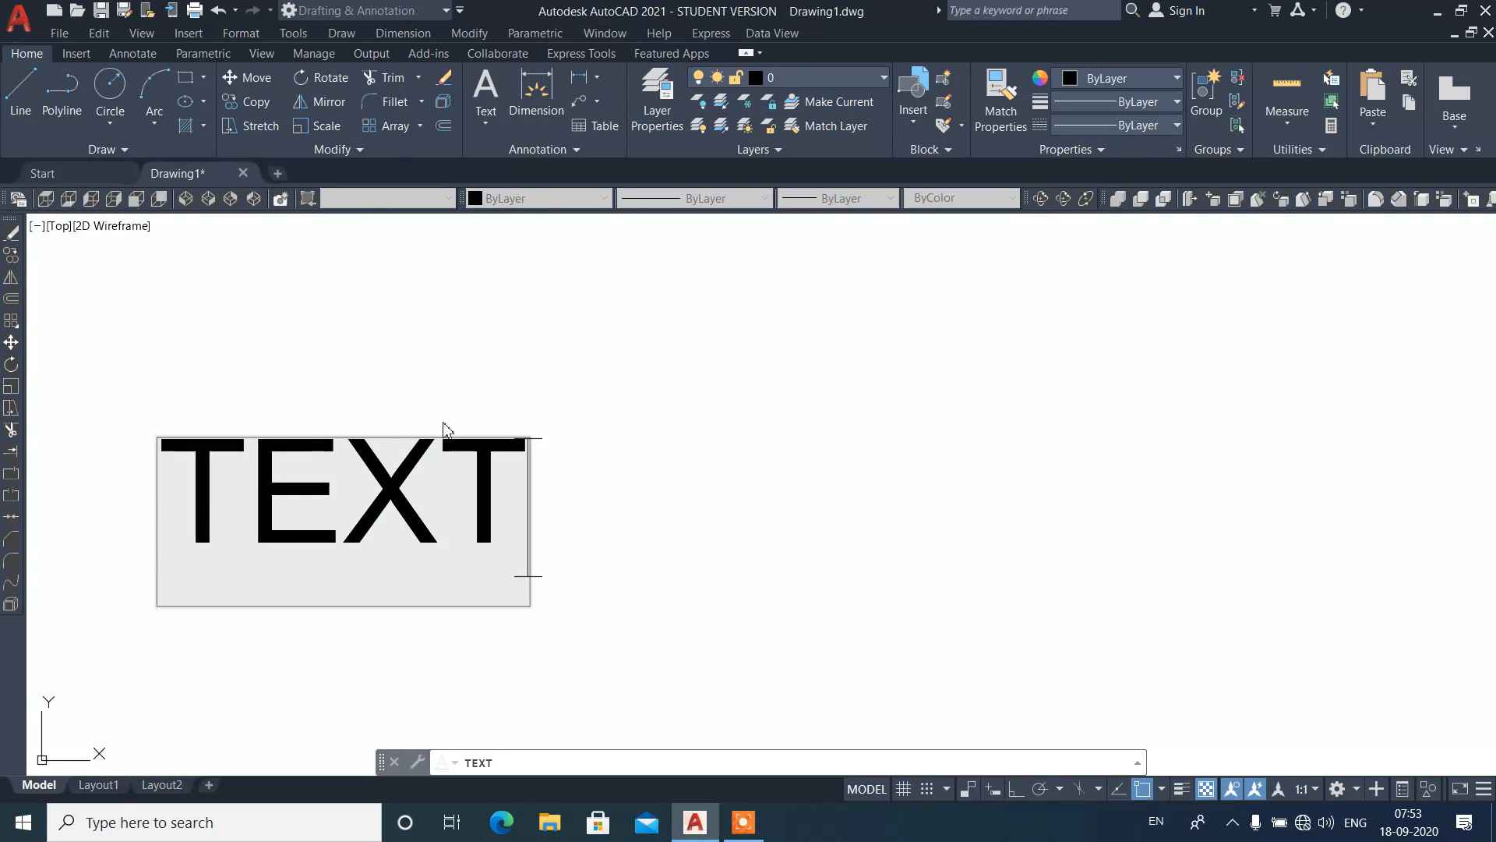
pyautogui.press('Return')
pyautogui.press('Return')
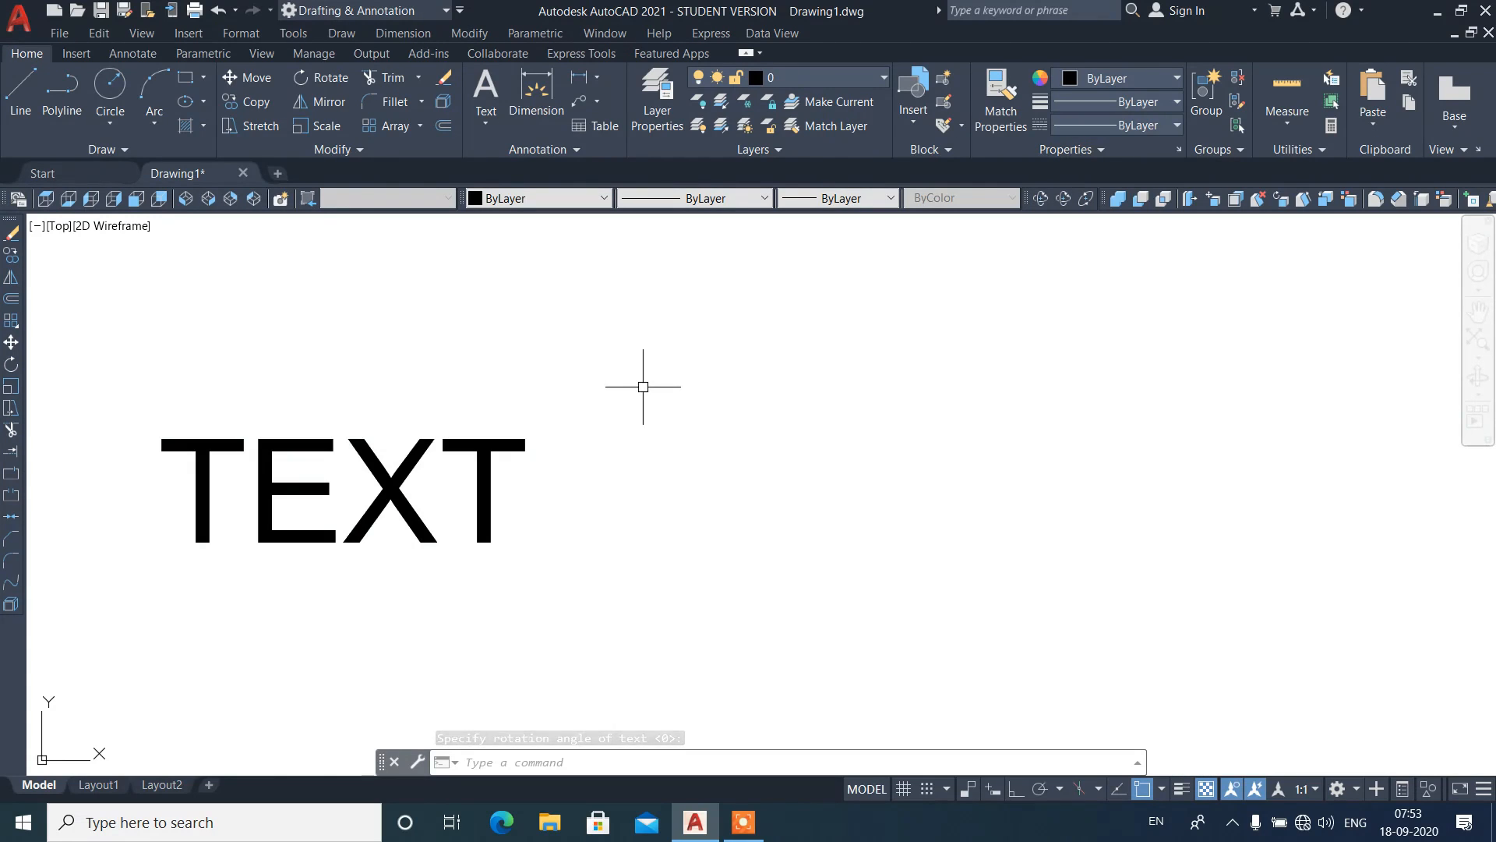
# Step: Add a second single-line text "TEXT" to the right of the first, with height 0.3 and rotation angle 0
pyautogui.write('pT')
pyautogui.press('Return')
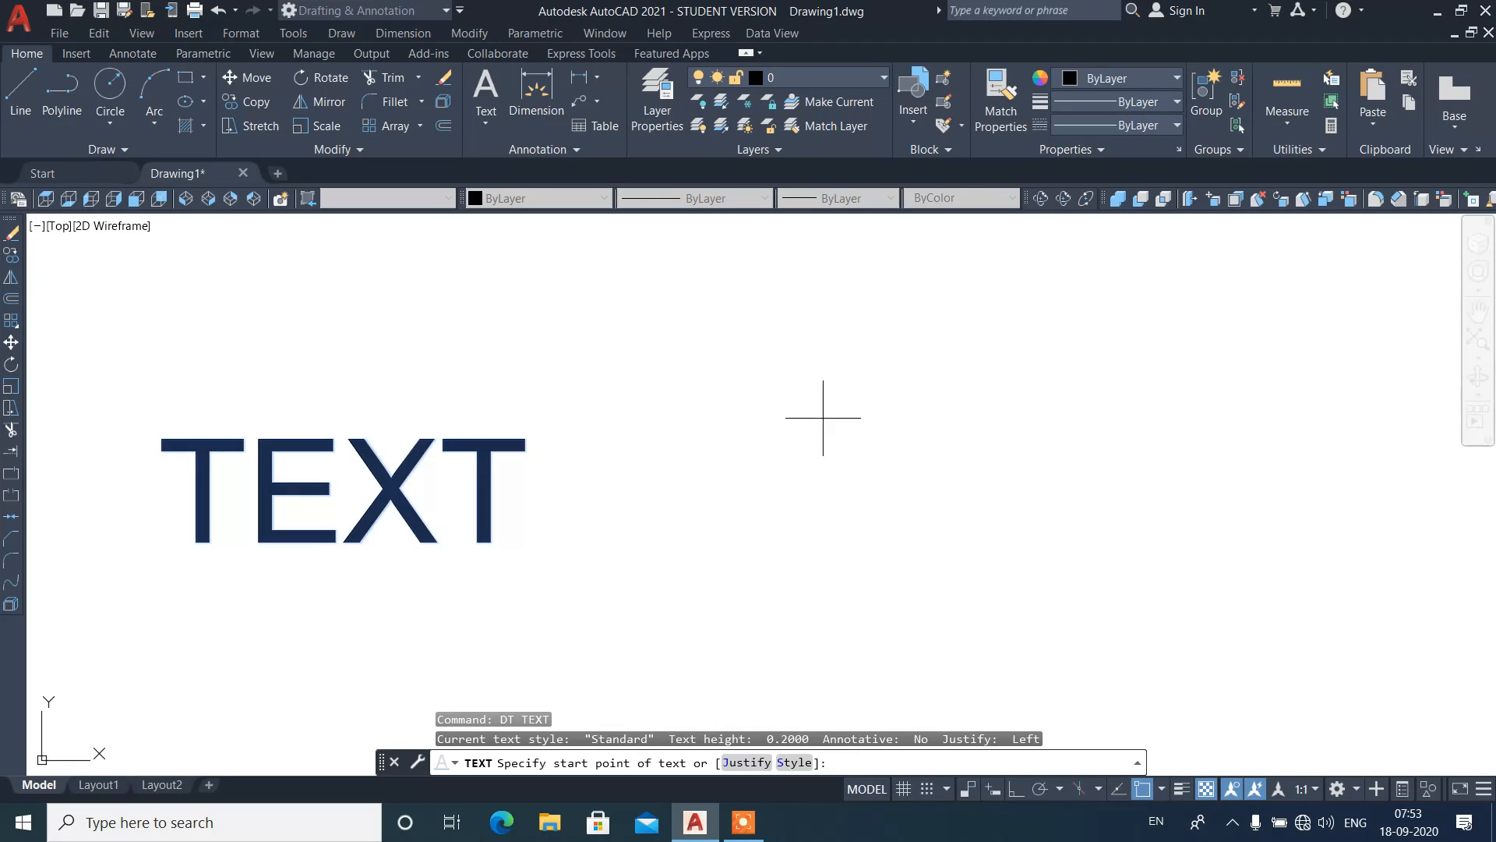
pyautogui.click(662, 540)
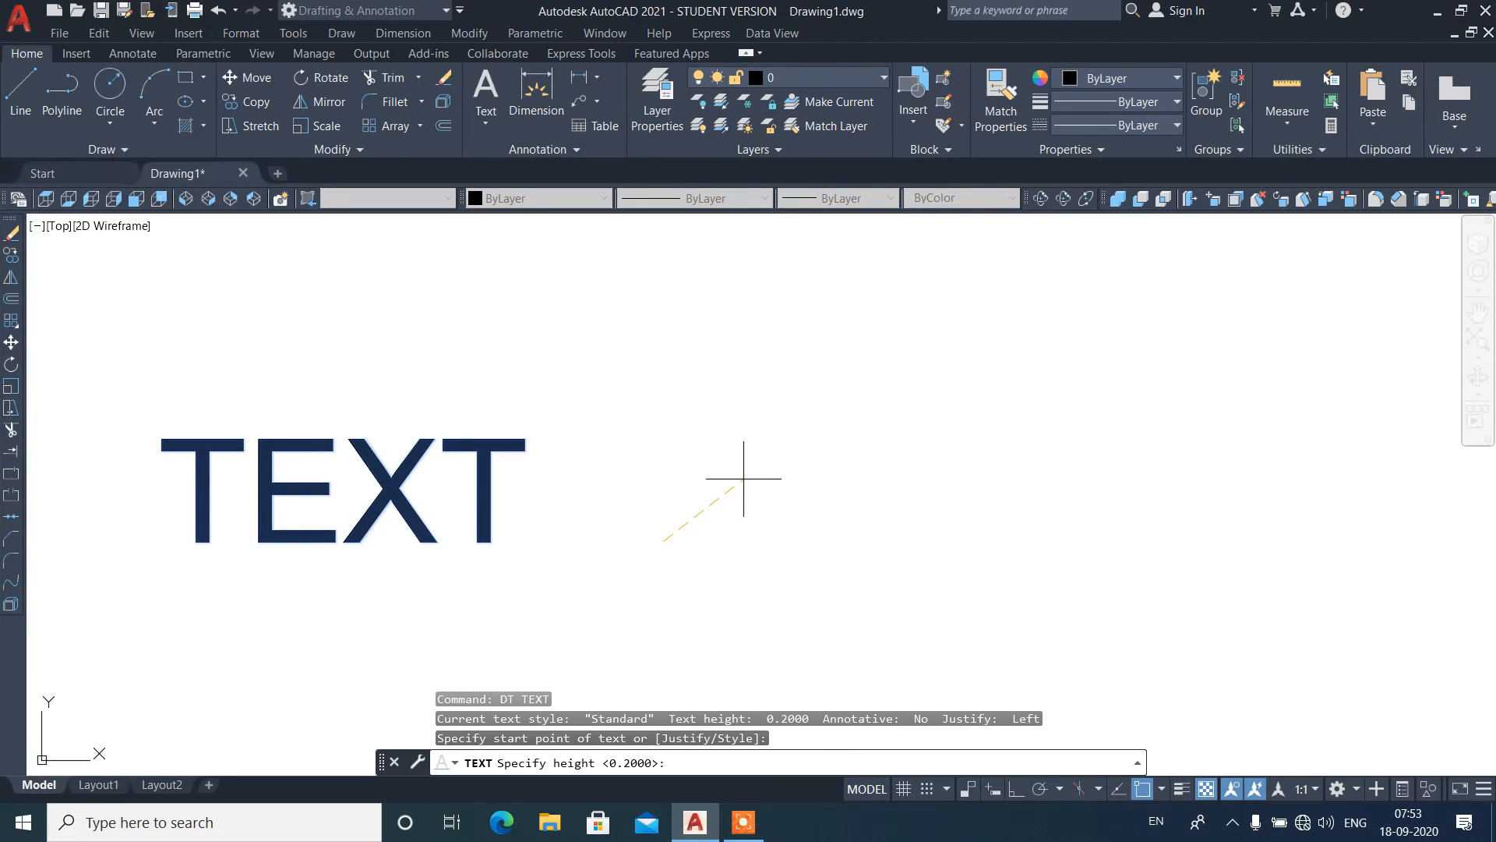
pyautogui.write('0.3')
pyautogui.press('Return')
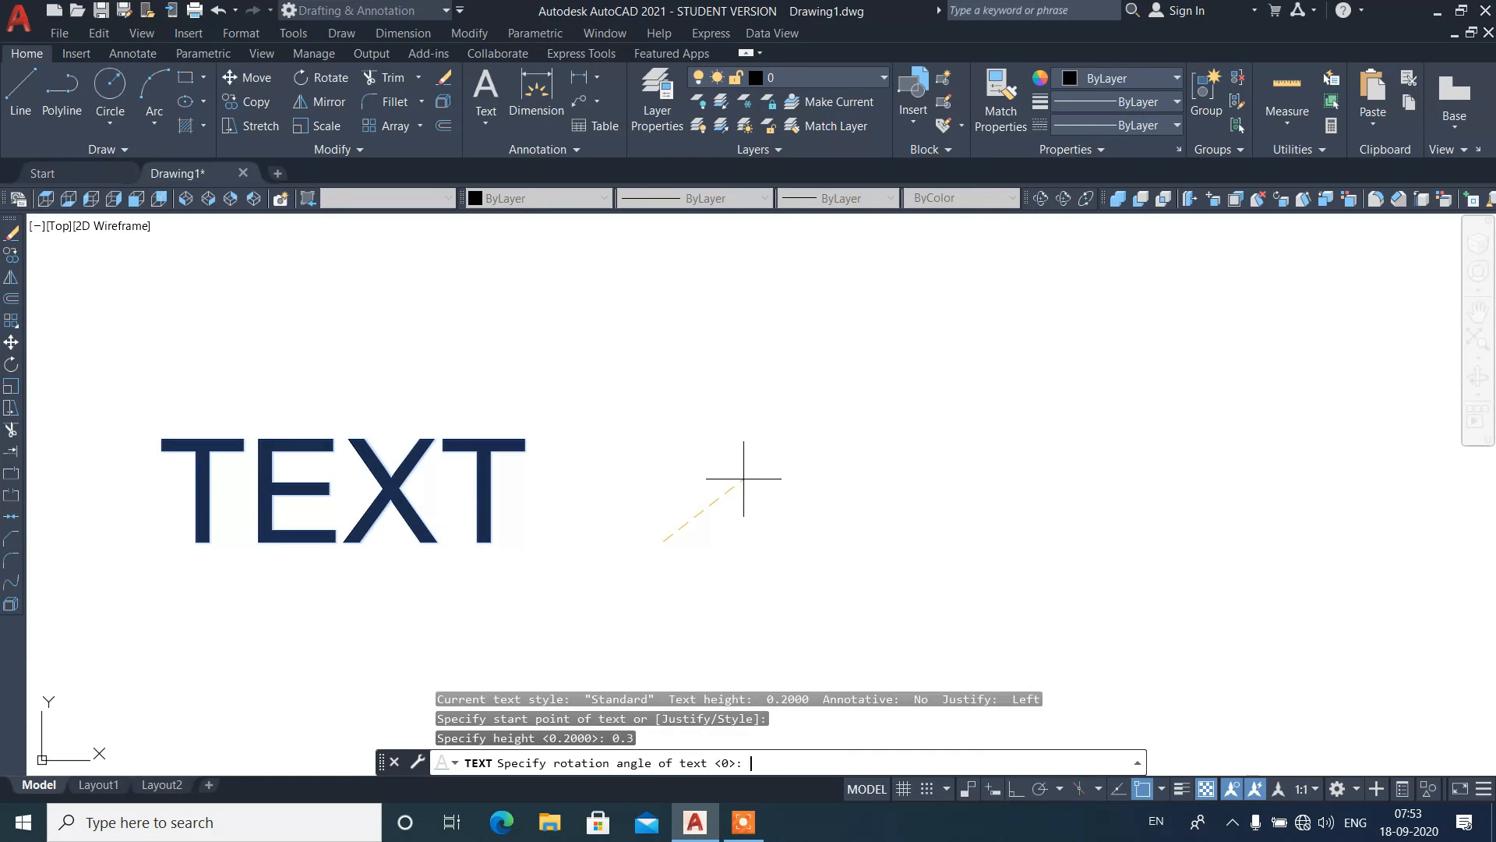
pyautogui.press('Return')
pyautogui.write('TEXT')
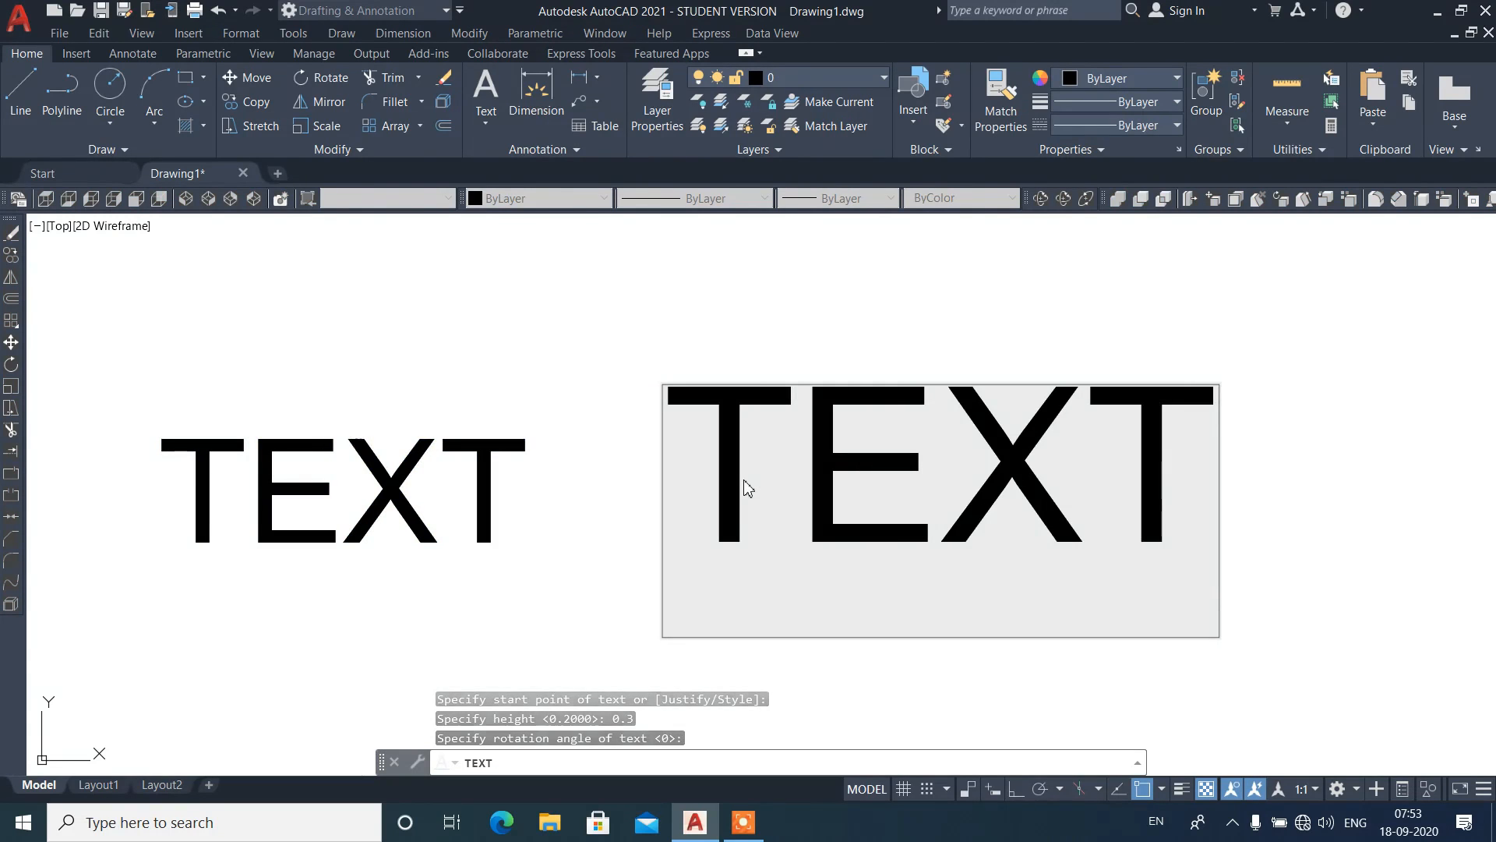
pyautogui.press('Return')
pyautogui.press('Return')
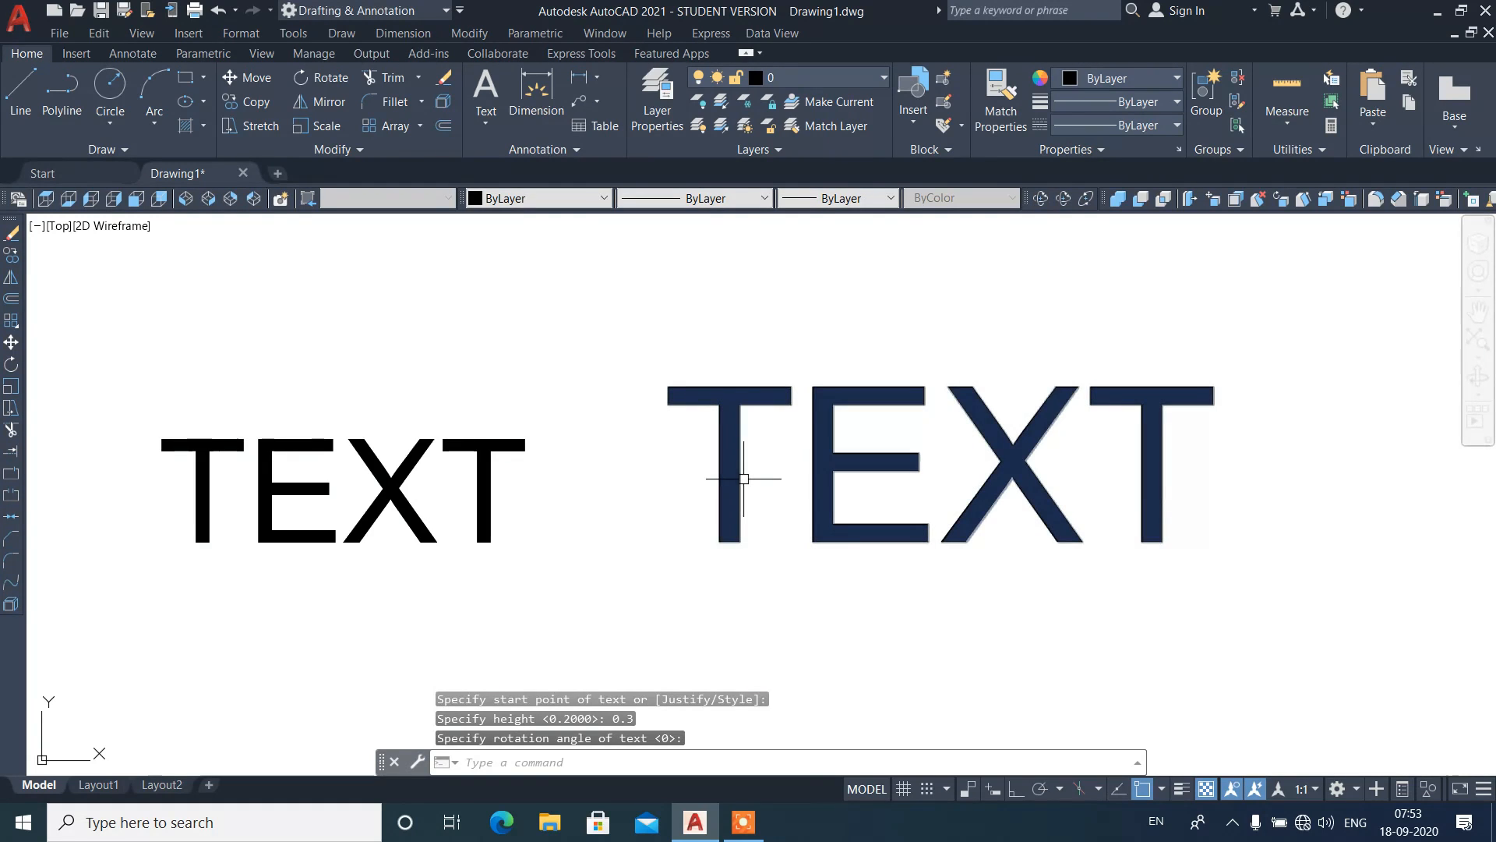
# Step: Add a third single-line text "TEXT" to the right of the 0.3-high one, with height 0.5 and rotation angle 0
pyautogui.scroll(-3, 396, 427)
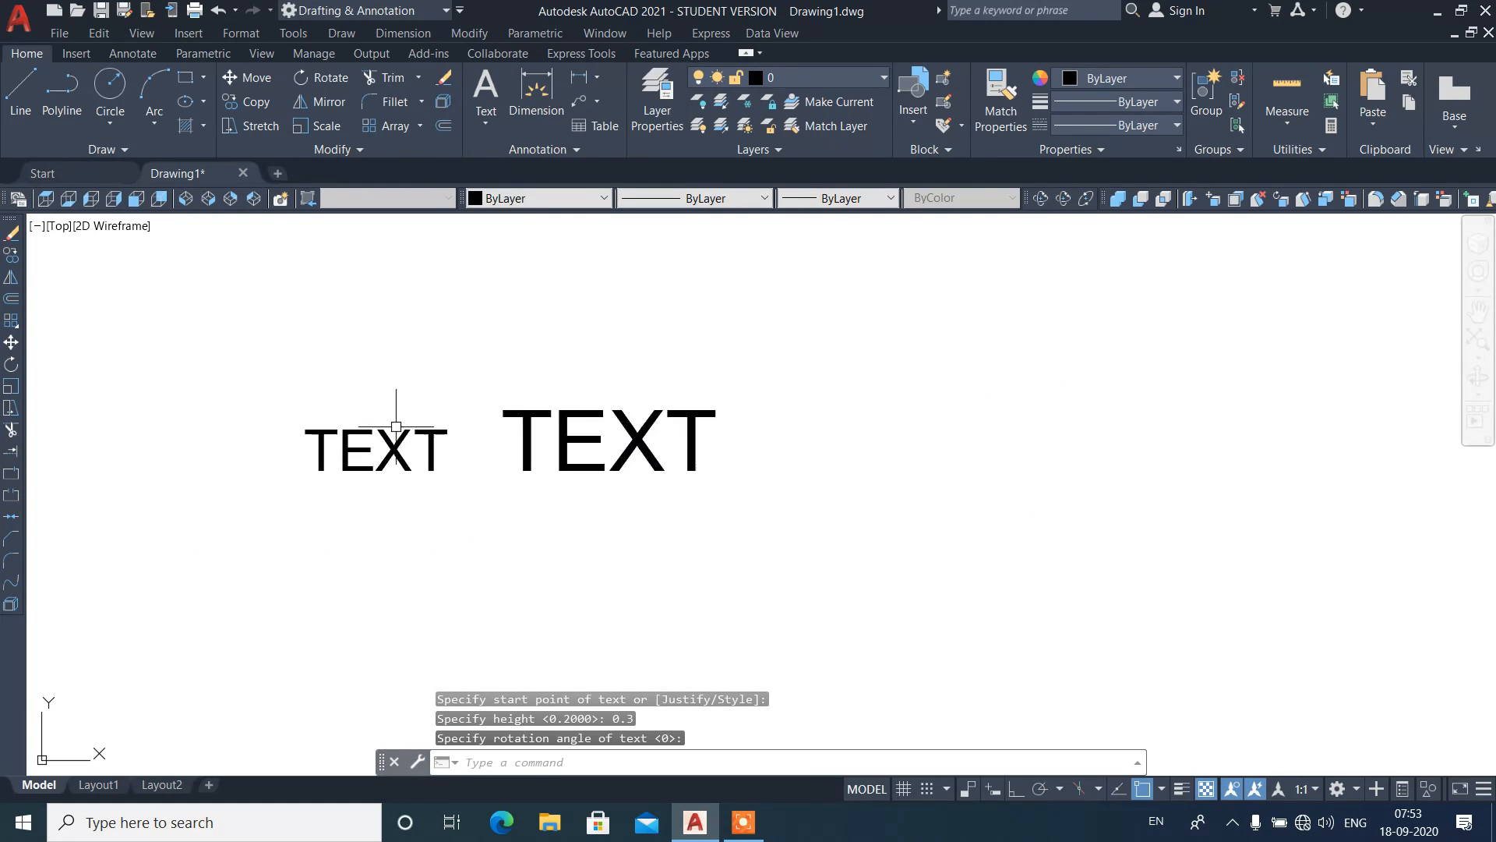
pyautogui.scroll(2, 484, 441)
pyautogui.write('D')
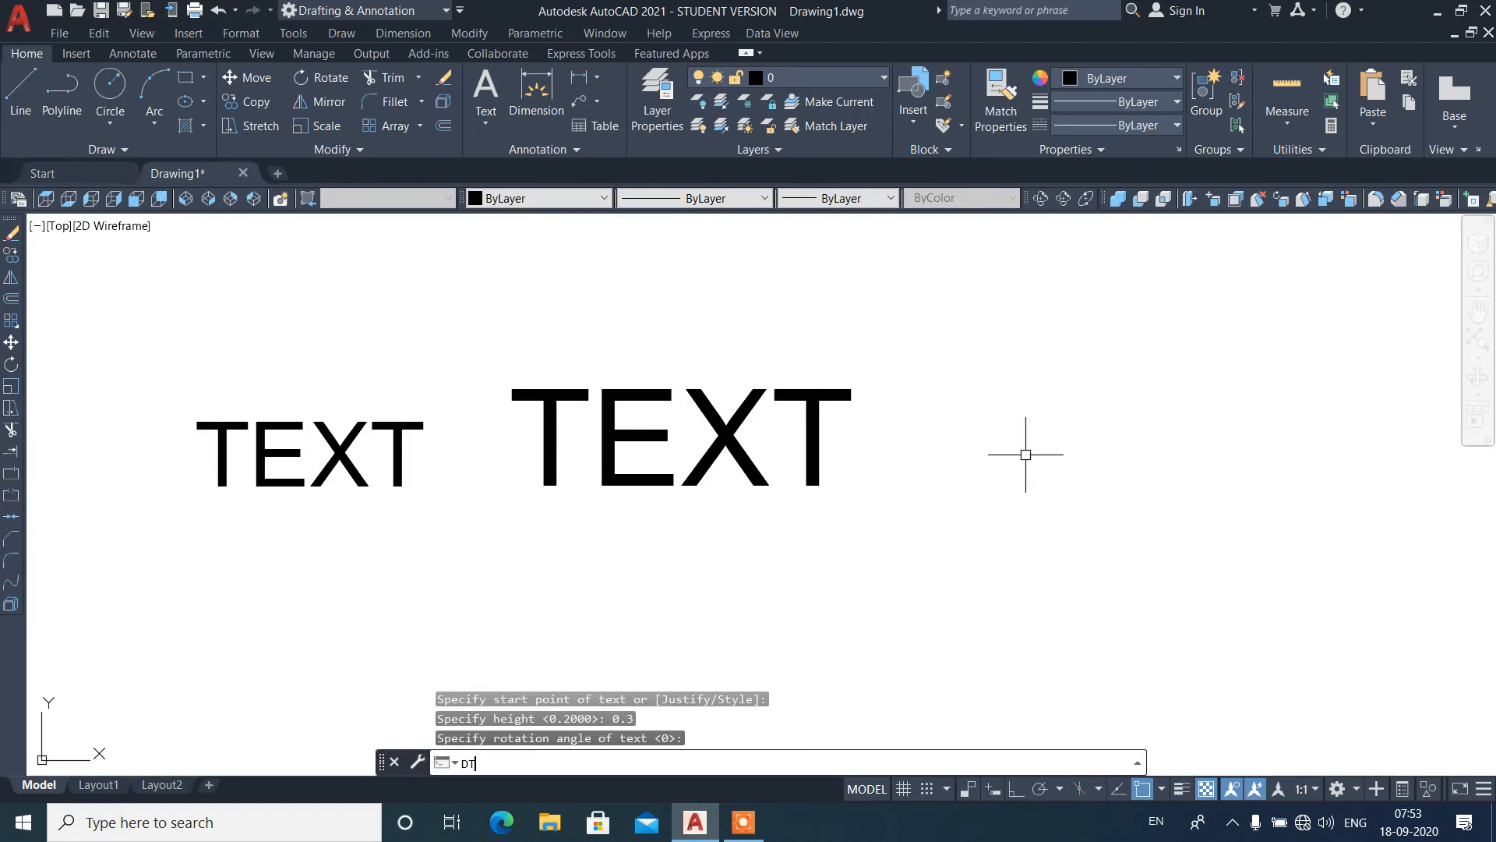
pyautogui.write('T')
pyautogui.press('Return')
pyautogui.click(946, 481)
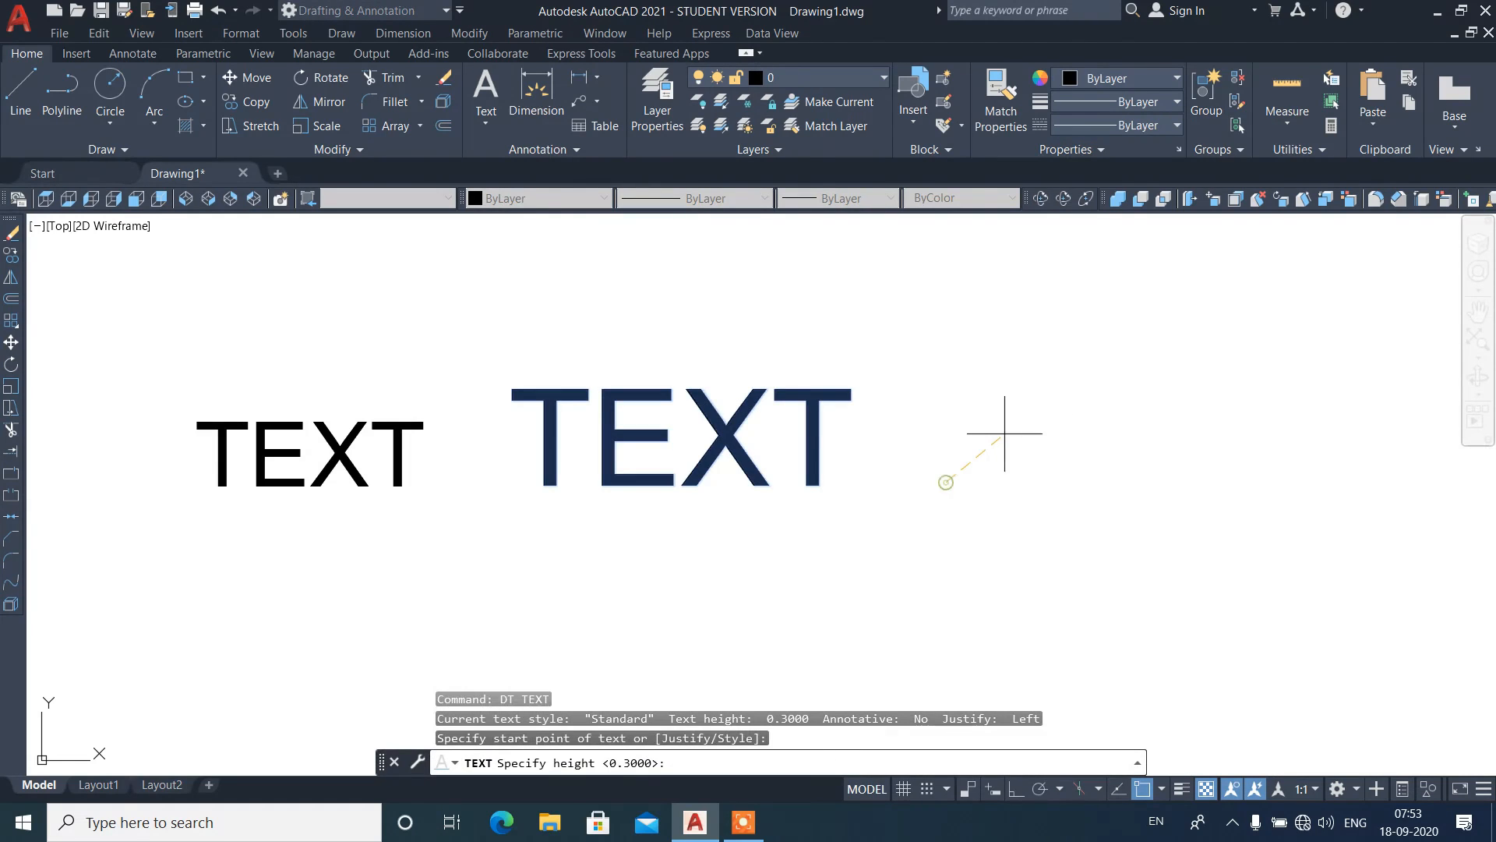
pyautogui.write('0.5')
pyautogui.press('Return')
pyautogui.press('Return')
pyautogui.write('TEXT')
pyautogui.press('Return')
pyautogui.press('Return')
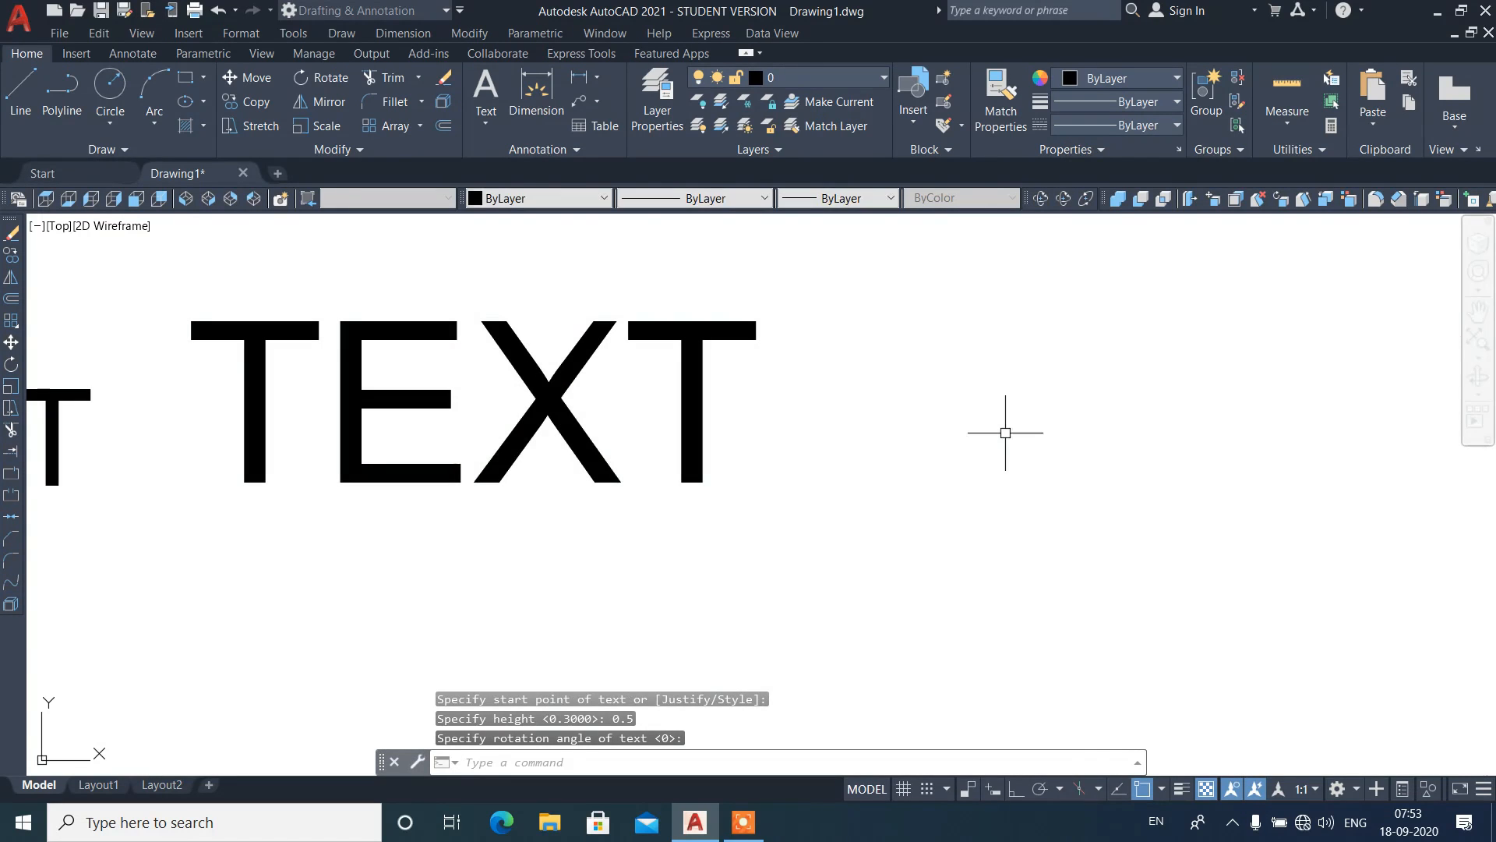
# Step: Draw a four-sided polygon inscribed in a circle of radius 3, centred below and to the right of the three texts
pyautogui.scroll(-3, 1182, 413)
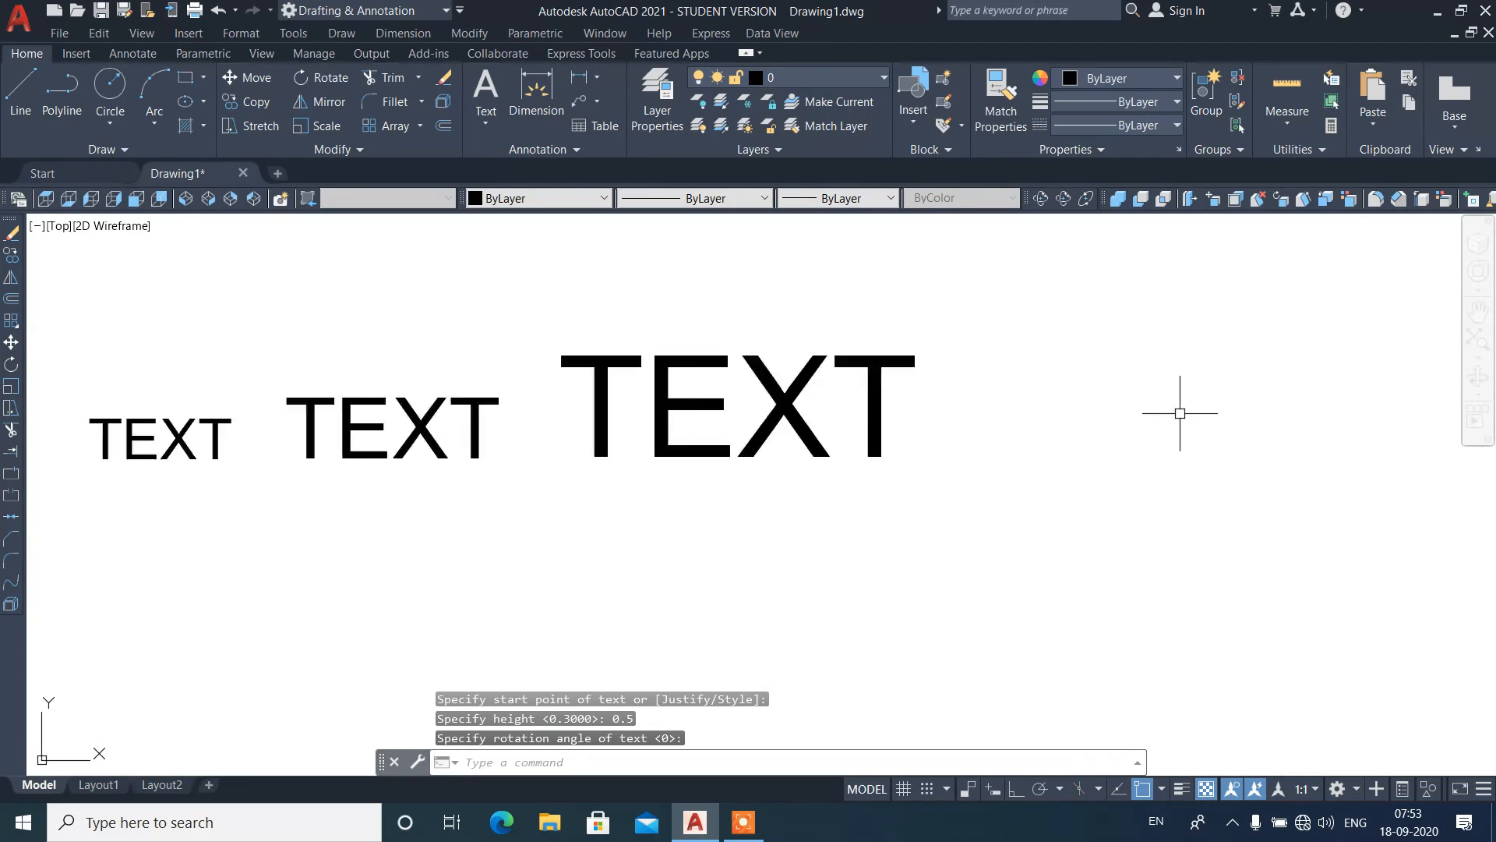
pyautogui.scroll(2, 792, 489)
pyautogui.scroll(-2, 267, 367)
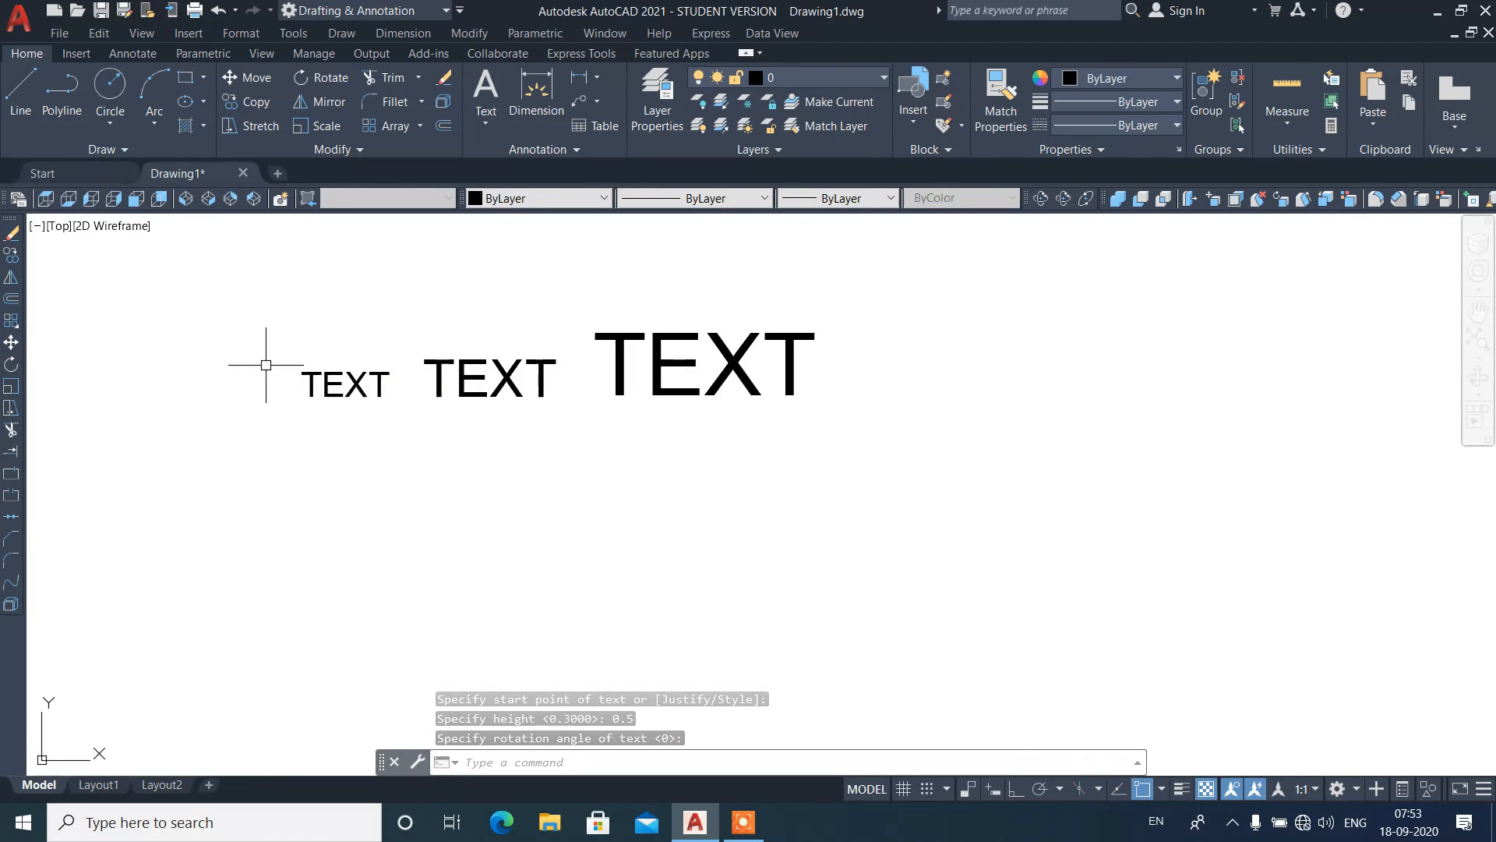
pyautogui.scroll(-2, 431, 387)
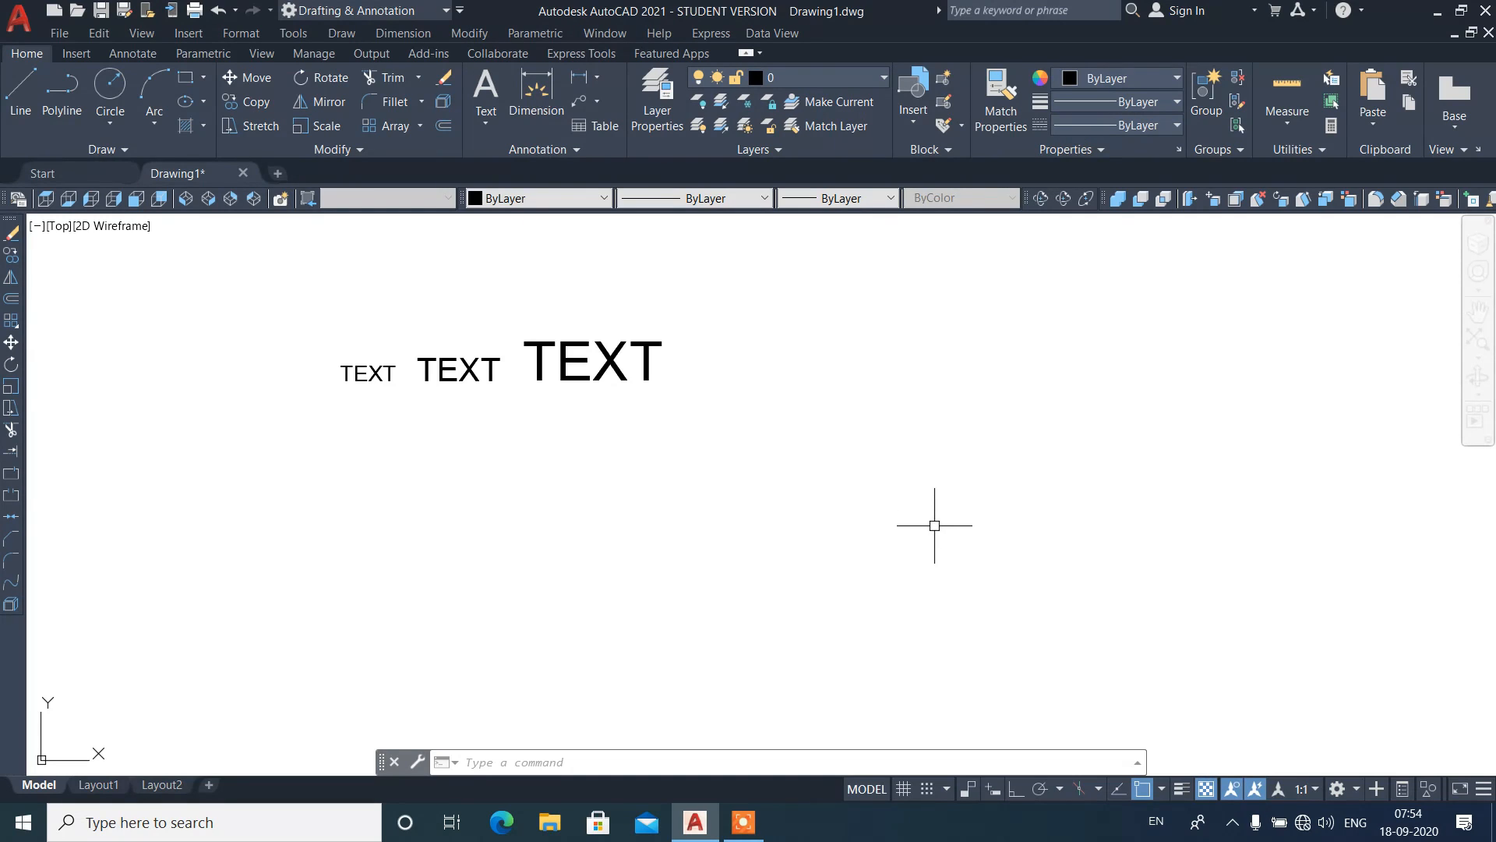
pyautogui.write('pol')
pyautogui.press('Return')
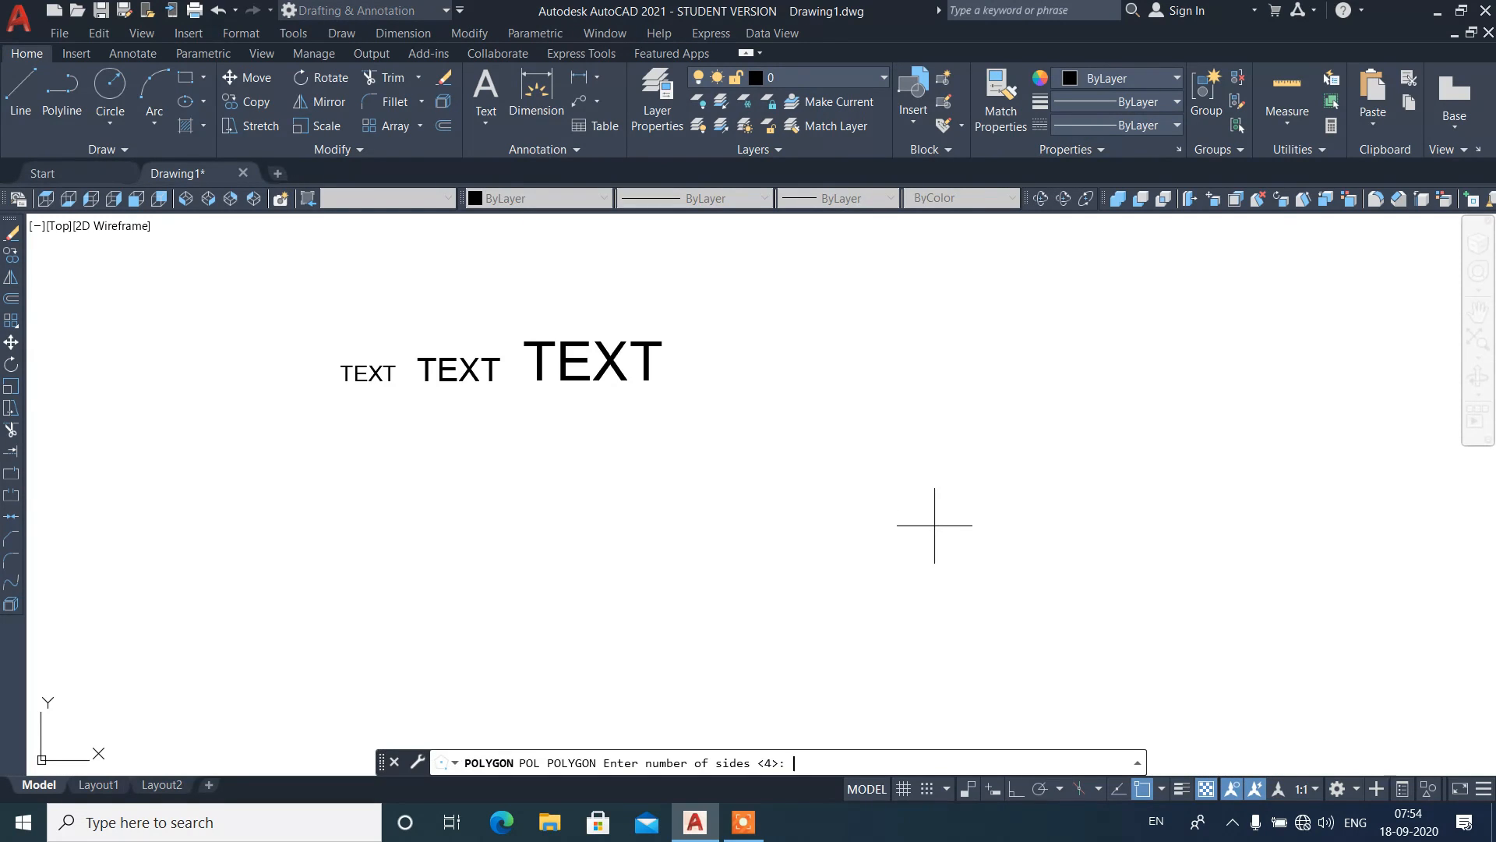
pyautogui.press('Return')
pyautogui.click(821, 572)
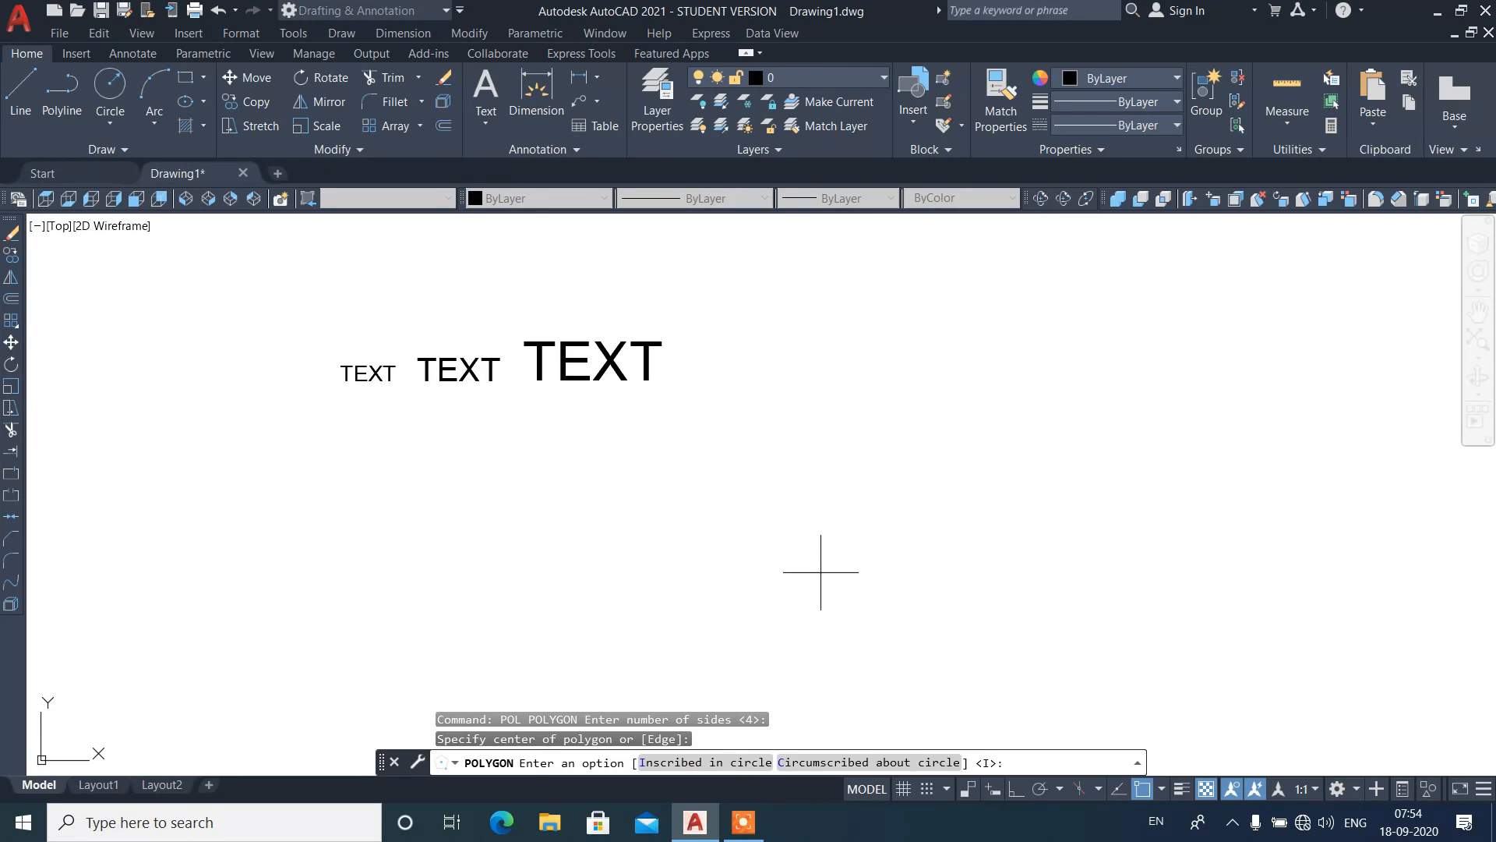
pyautogui.press('Return')
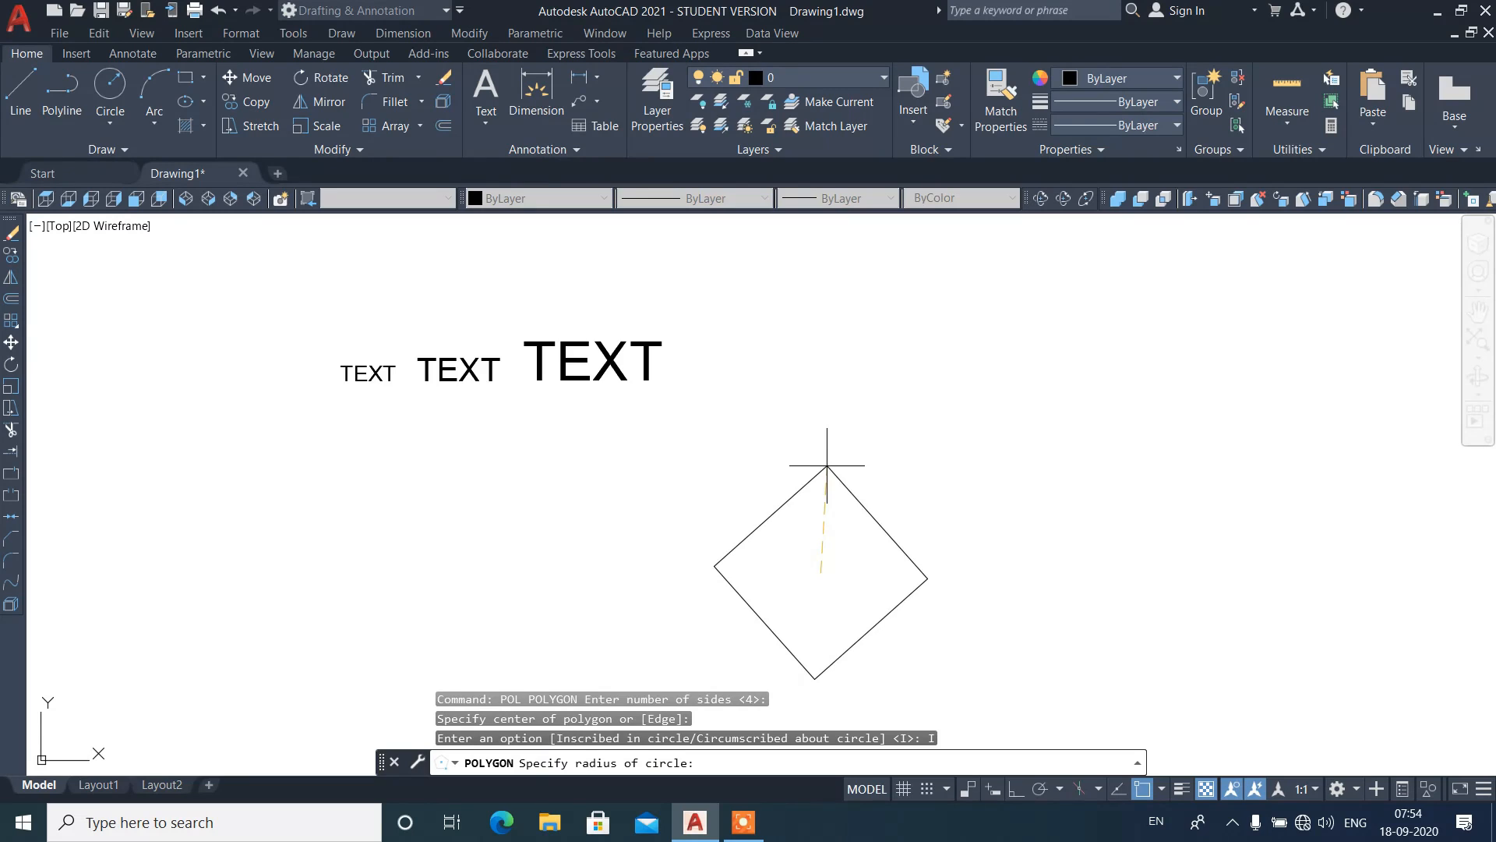
pyautogui.write('3')
pyautogui.press('Return')
# Step: Rotate the square by 45 degrees about its centre
pyautogui.write('RO')
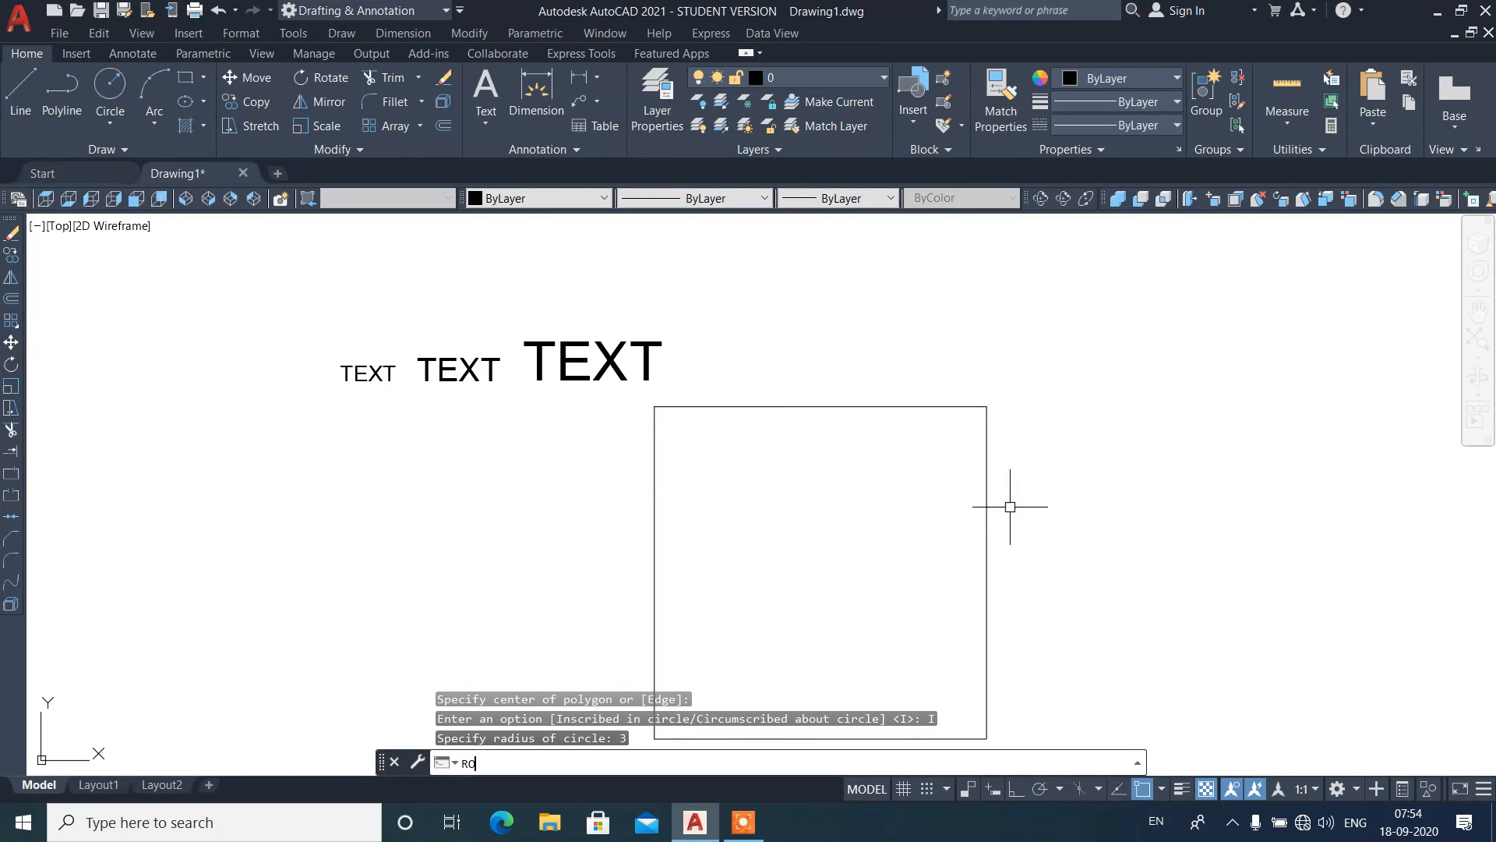
pyautogui.press('Return')
pyautogui.click(1033, 483)
pyautogui.click(888, 503)
pyautogui.press('Return')
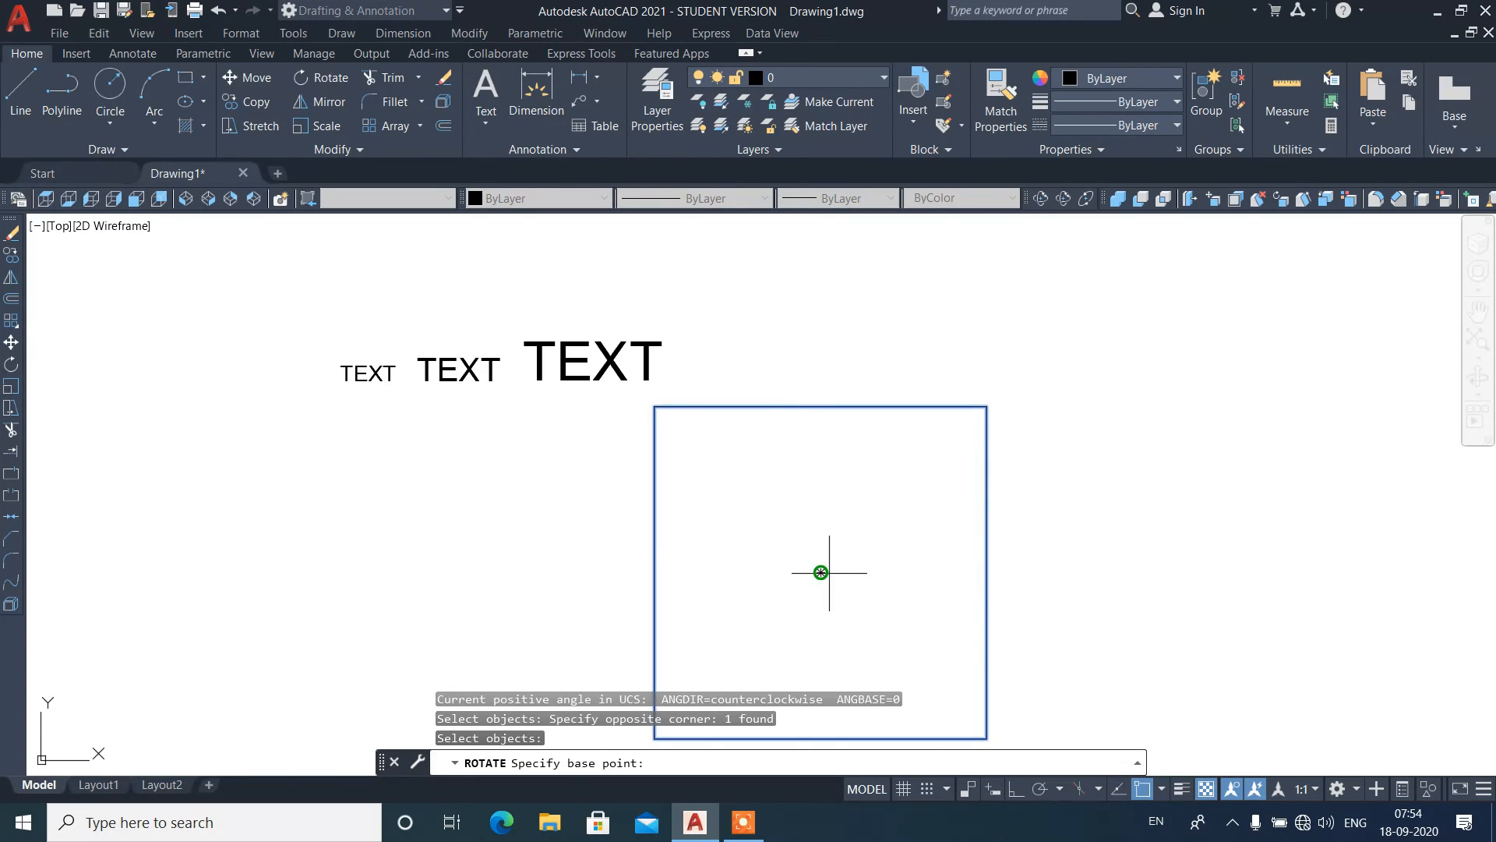
pyautogui.click(820, 573)
pyautogui.write('45')
pyautogui.press('Return')
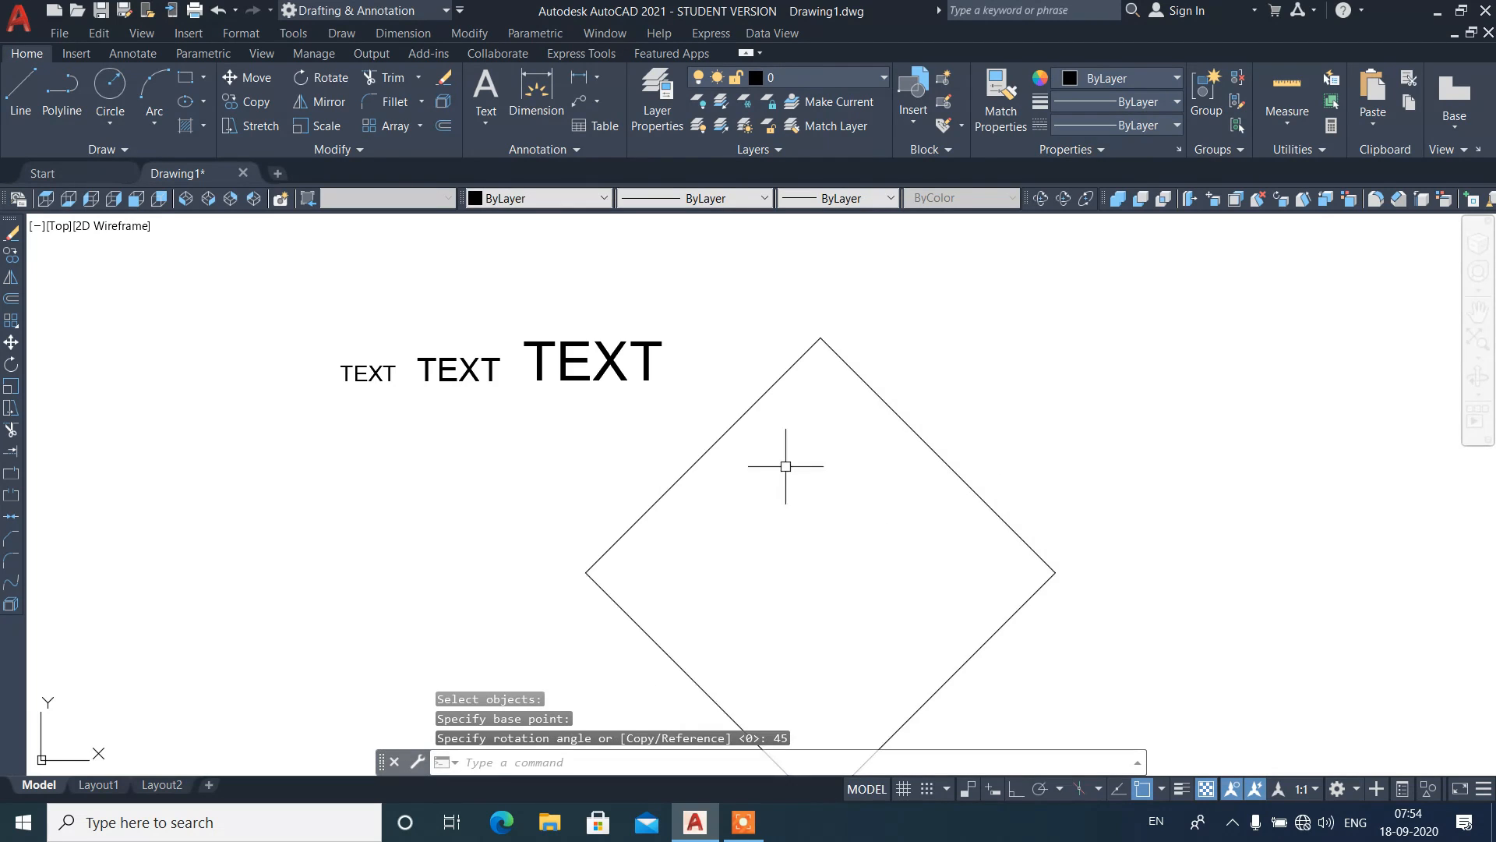
# Step: Draw a six-sided polygon by its edge to the right of the rotated square, with a horizontal bottom edge of length 4 and Ortho on
pyautogui.scroll(-4, 785, 466)
pyautogui.scroll(2, 974, 507)
pyautogui.write('P')
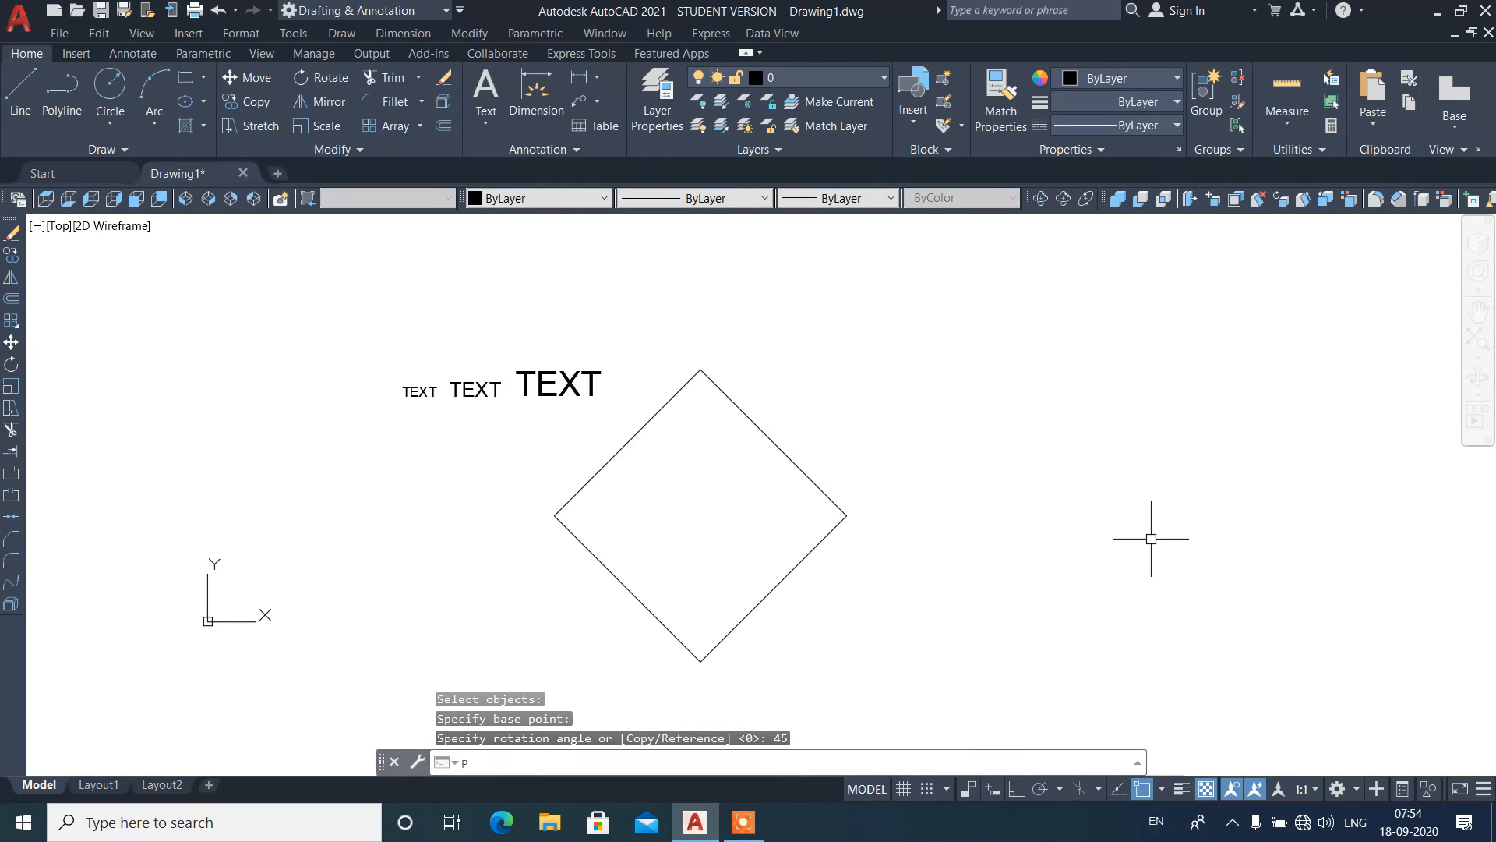
pyautogui.write('OL')
pyautogui.press('Return')
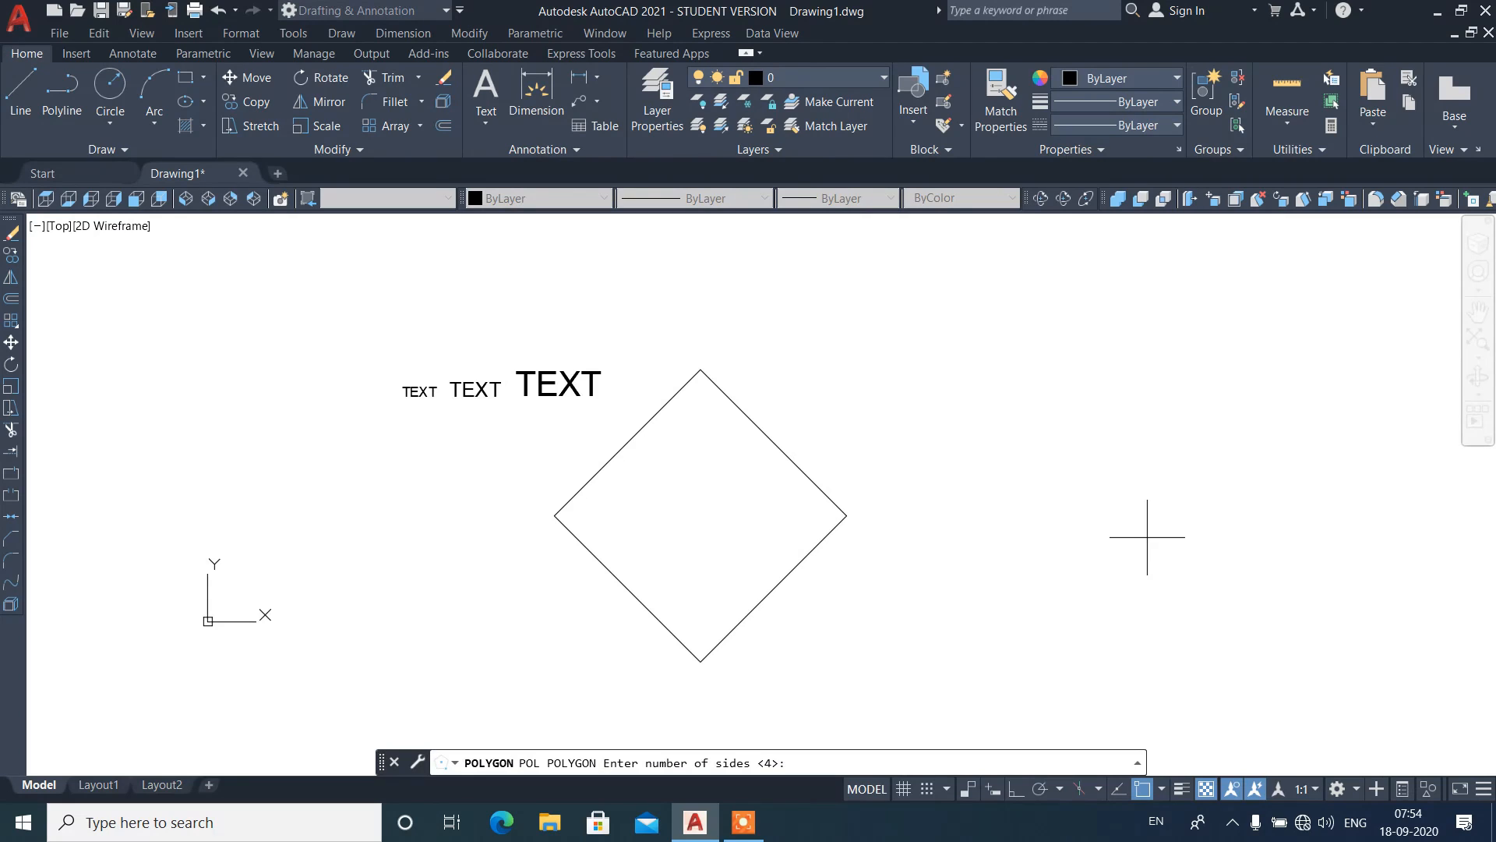
pyautogui.write('6')
pyautogui.press('Return')
pyautogui.write('E')
pyautogui.press('Return')
pyautogui.click(1012, 649)
pyautogui.click(1022, 792)
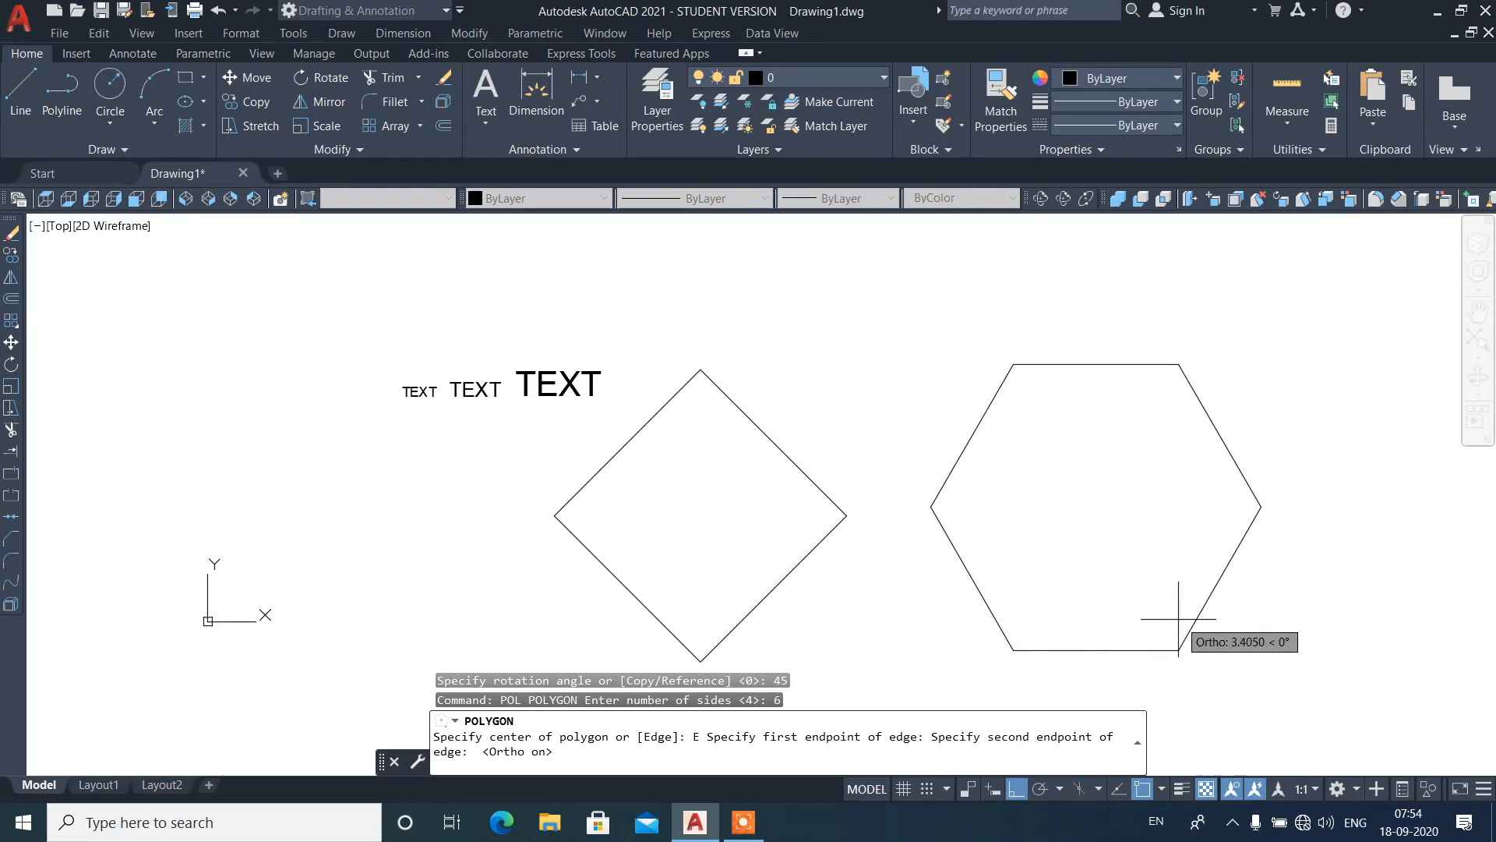
pyautogui.press('Return')
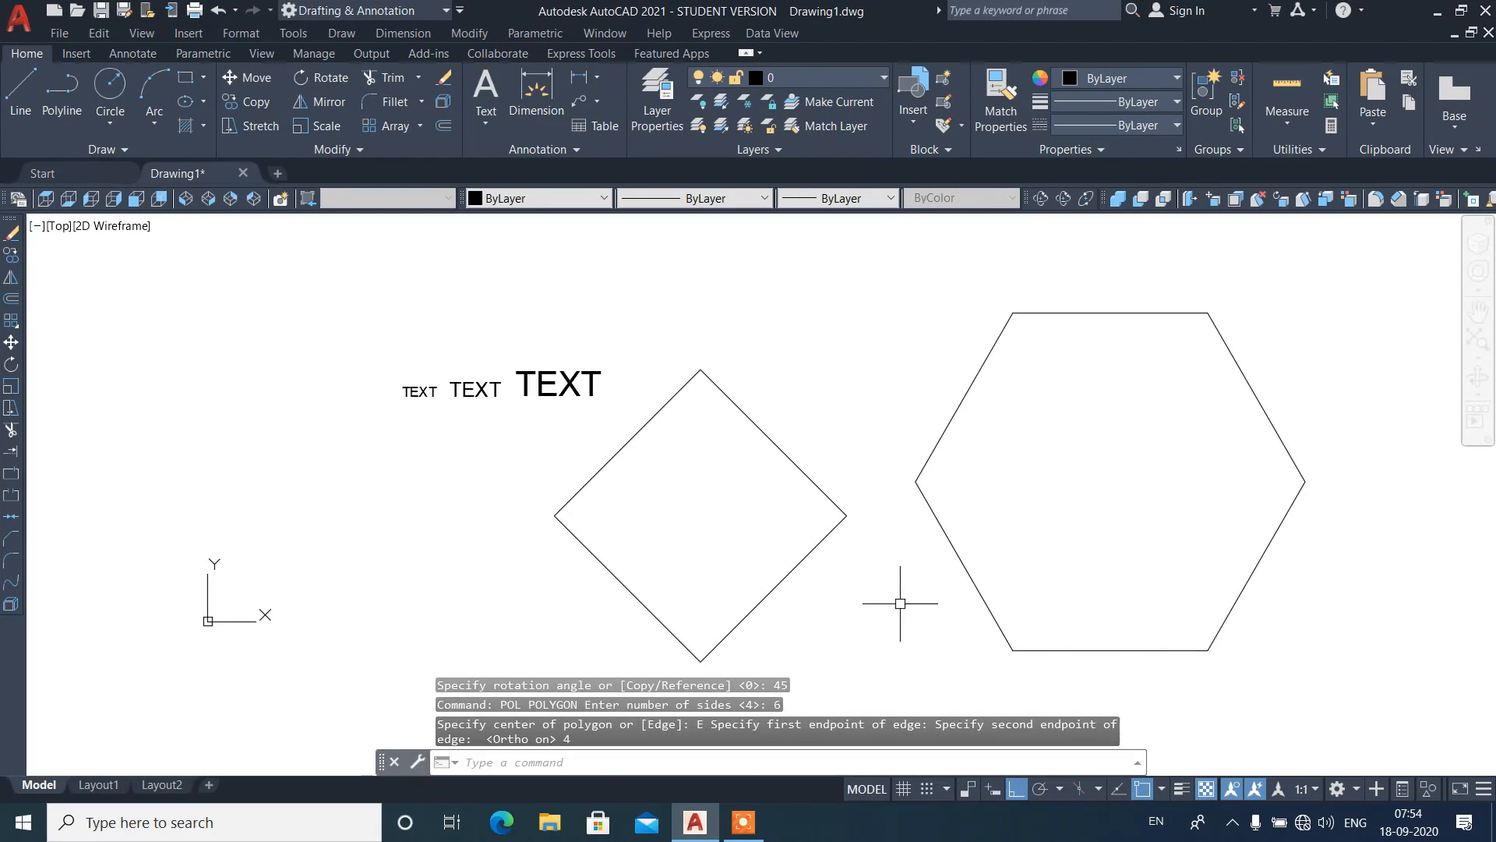
pyautogui.scroll(-2, 768, 601)
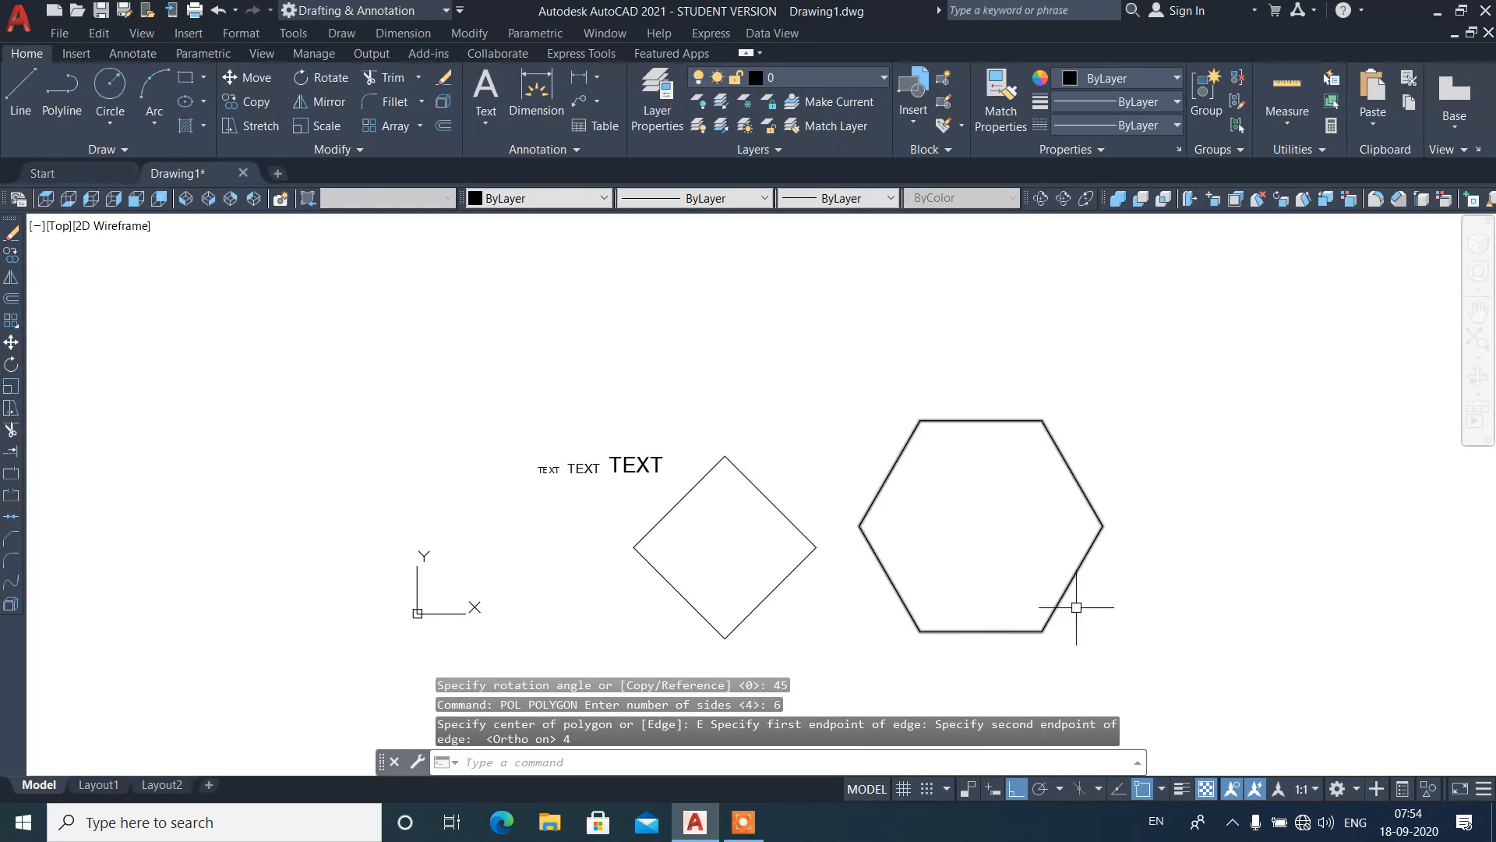
# Step: Add single-line text "Polygon = sides -4" starting at the rotated square's bottom corner, with height 0.25 and rotation angle 45
pyautogui.scroll(2, 1091, 604)
pyautogui.write('DT')
pyautogui.press('Return')
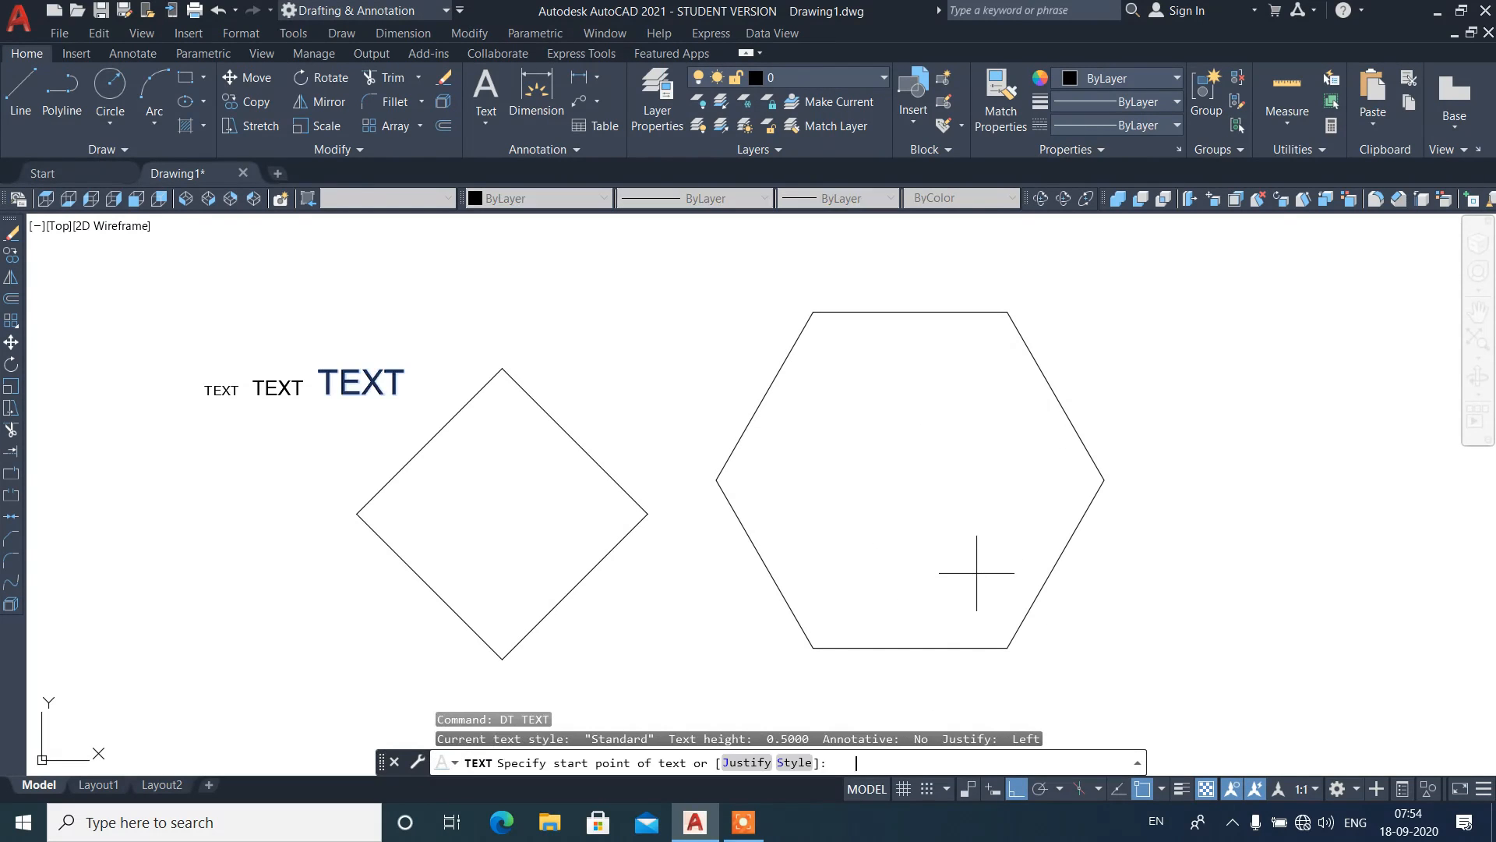
pyautogui.click(502, 657)
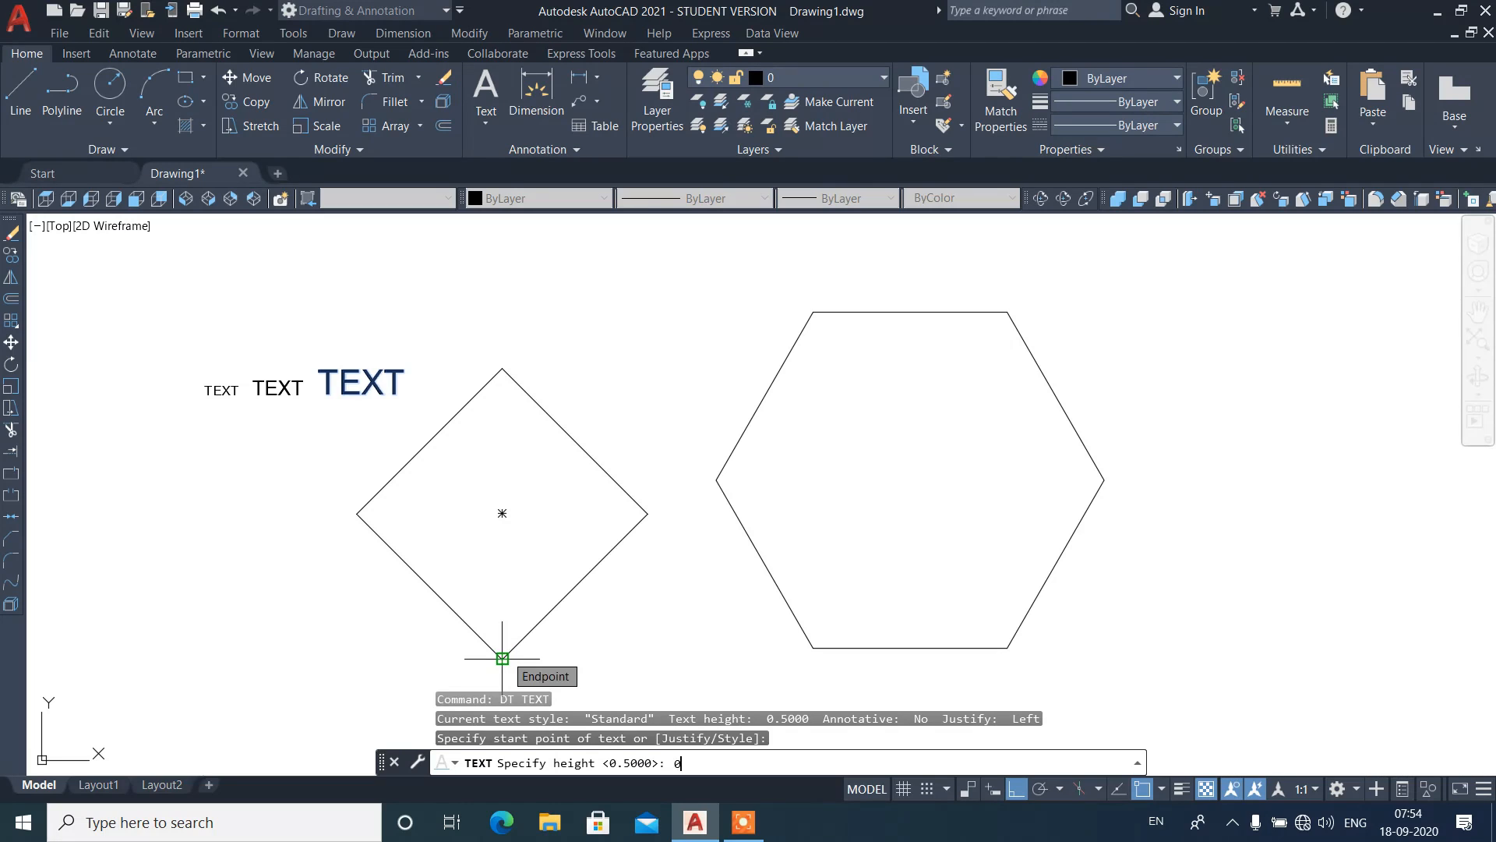
pyautogui.write('0.25')
pyautogui.press('Return')
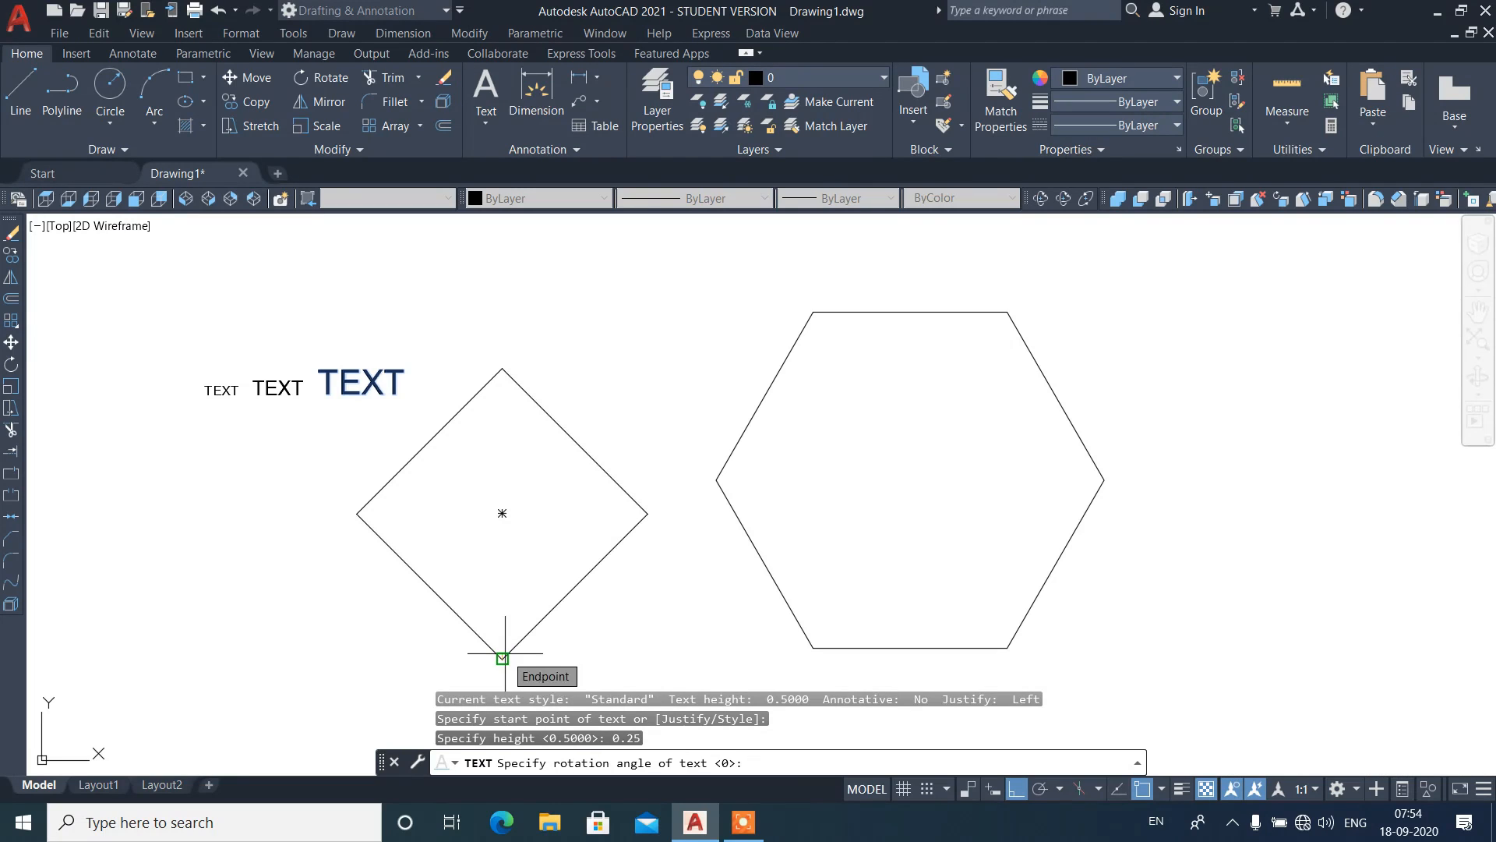
pyautogui.write('45')
pyautogui.press('Return')
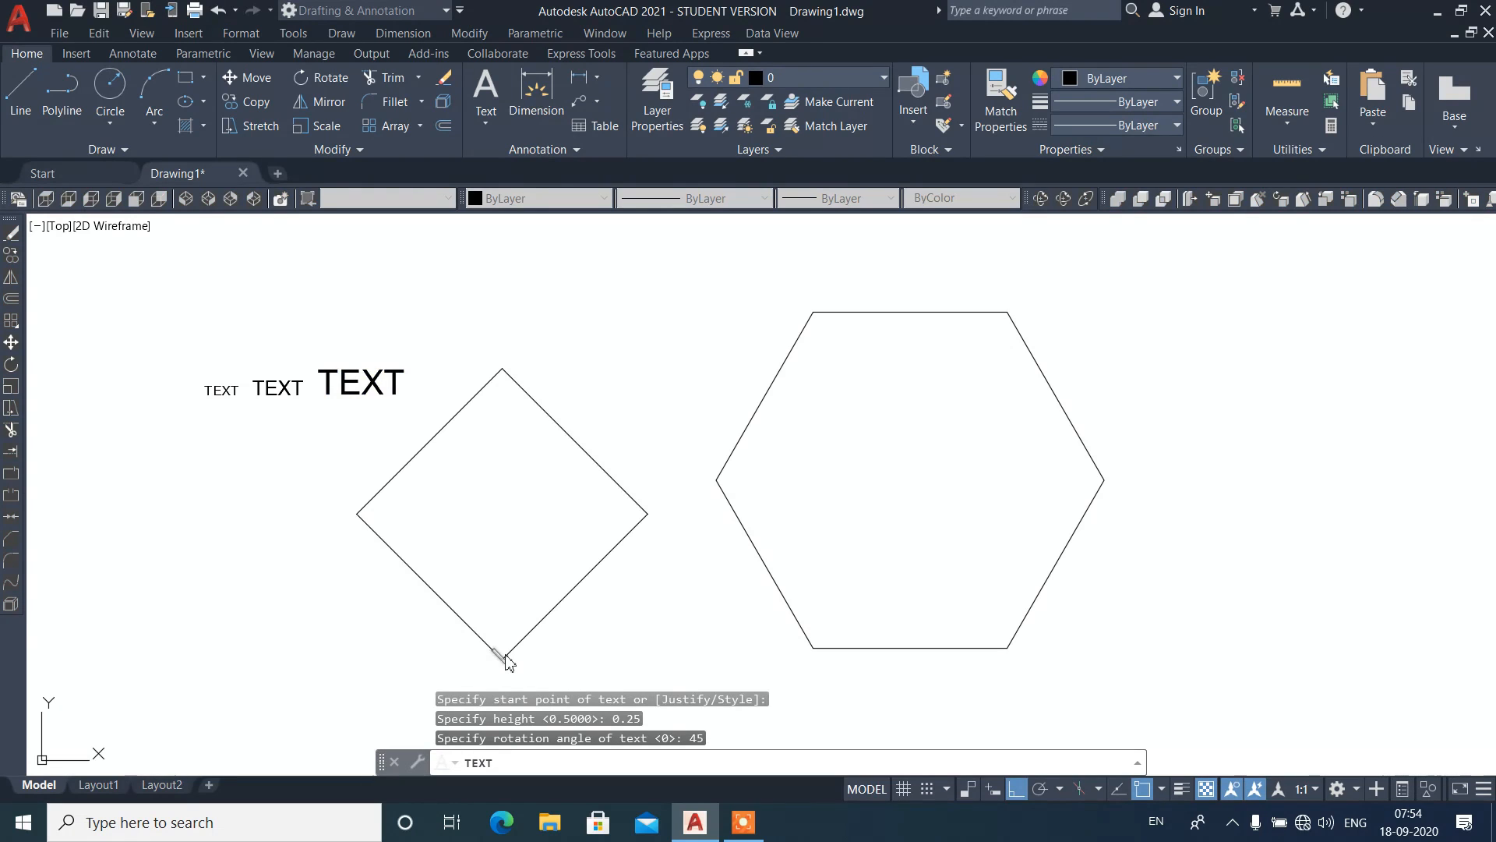
pyautogui.write('POLYGON')
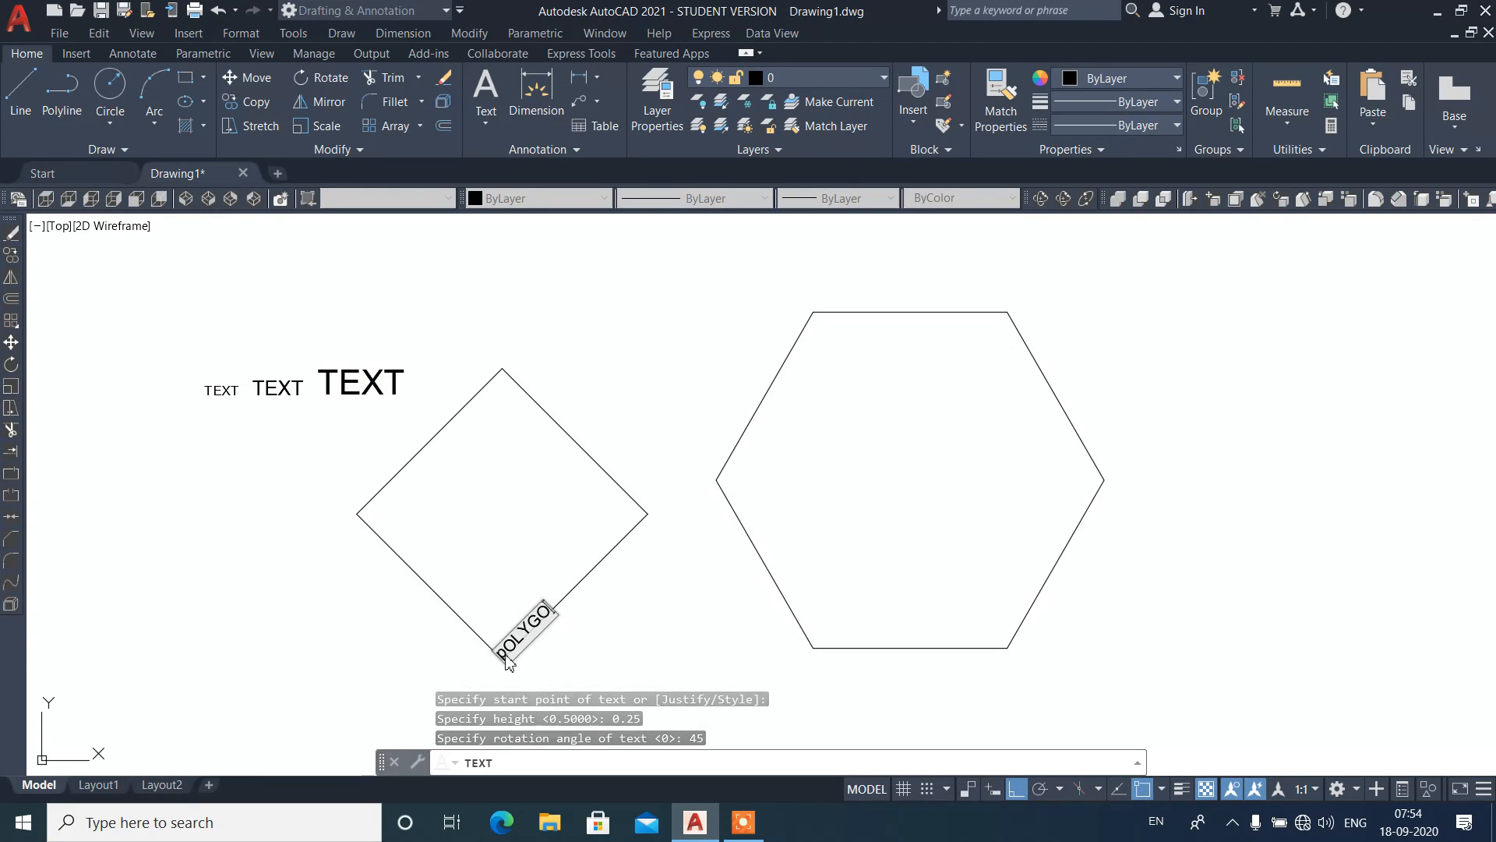
pyautogui.press('BackSpace')
pyautogui.press('BackSpace')
pyautogui.press('BackSpace')
pyautogui.press('BackSpace')
pyautogui.press('BackSpace')
pyautogui.press('BackSpace')
pyautogui.press('BackSpace')
pyautogui.write('Polygon =')
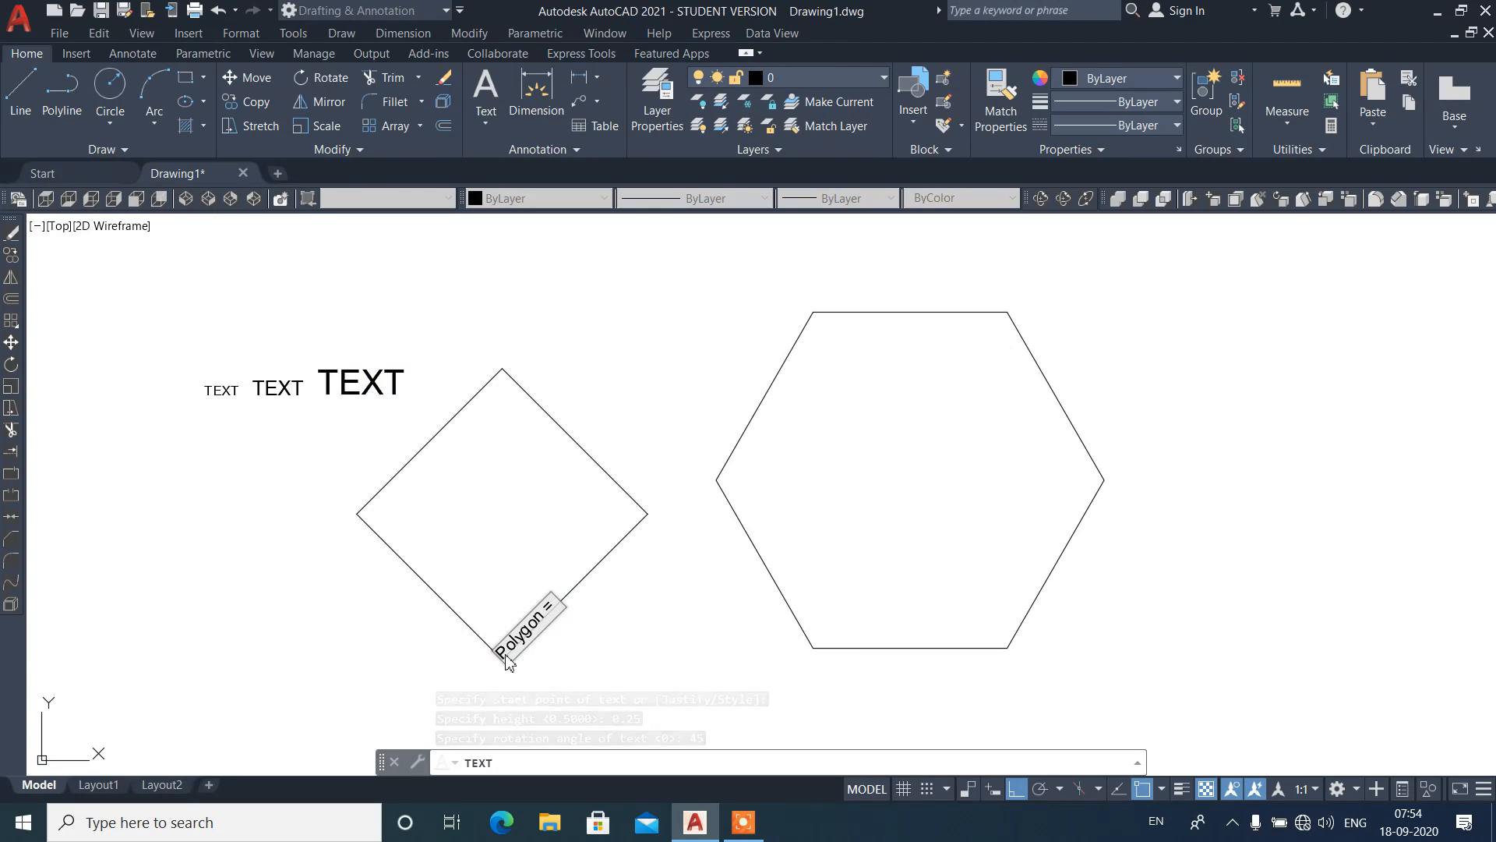
pyautogui.write(' side')
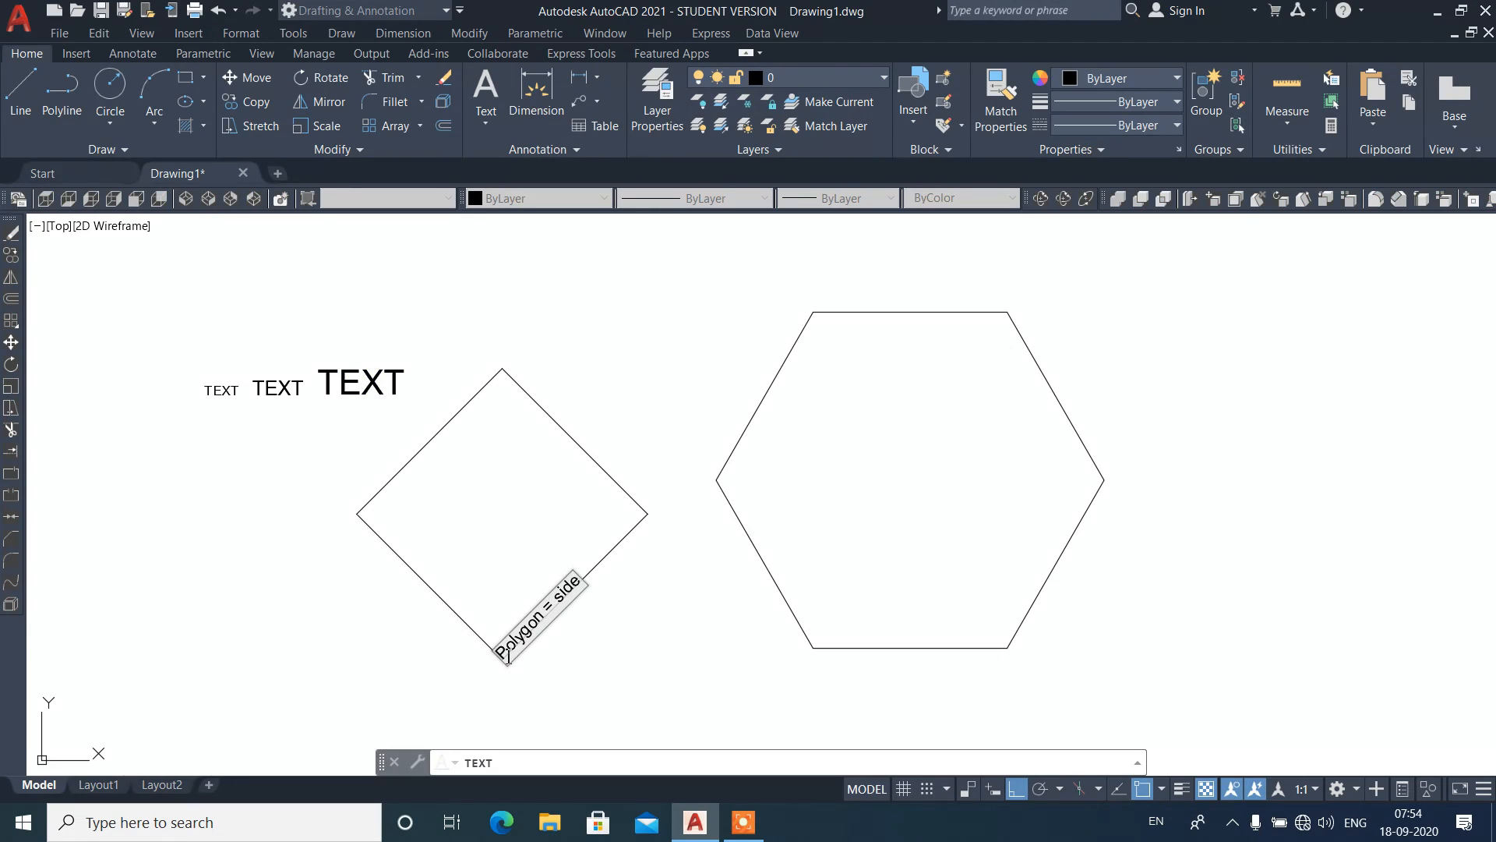
pyautogui.write('s -4')
pyautogui.press('Return')
pyautogui.press('Return')
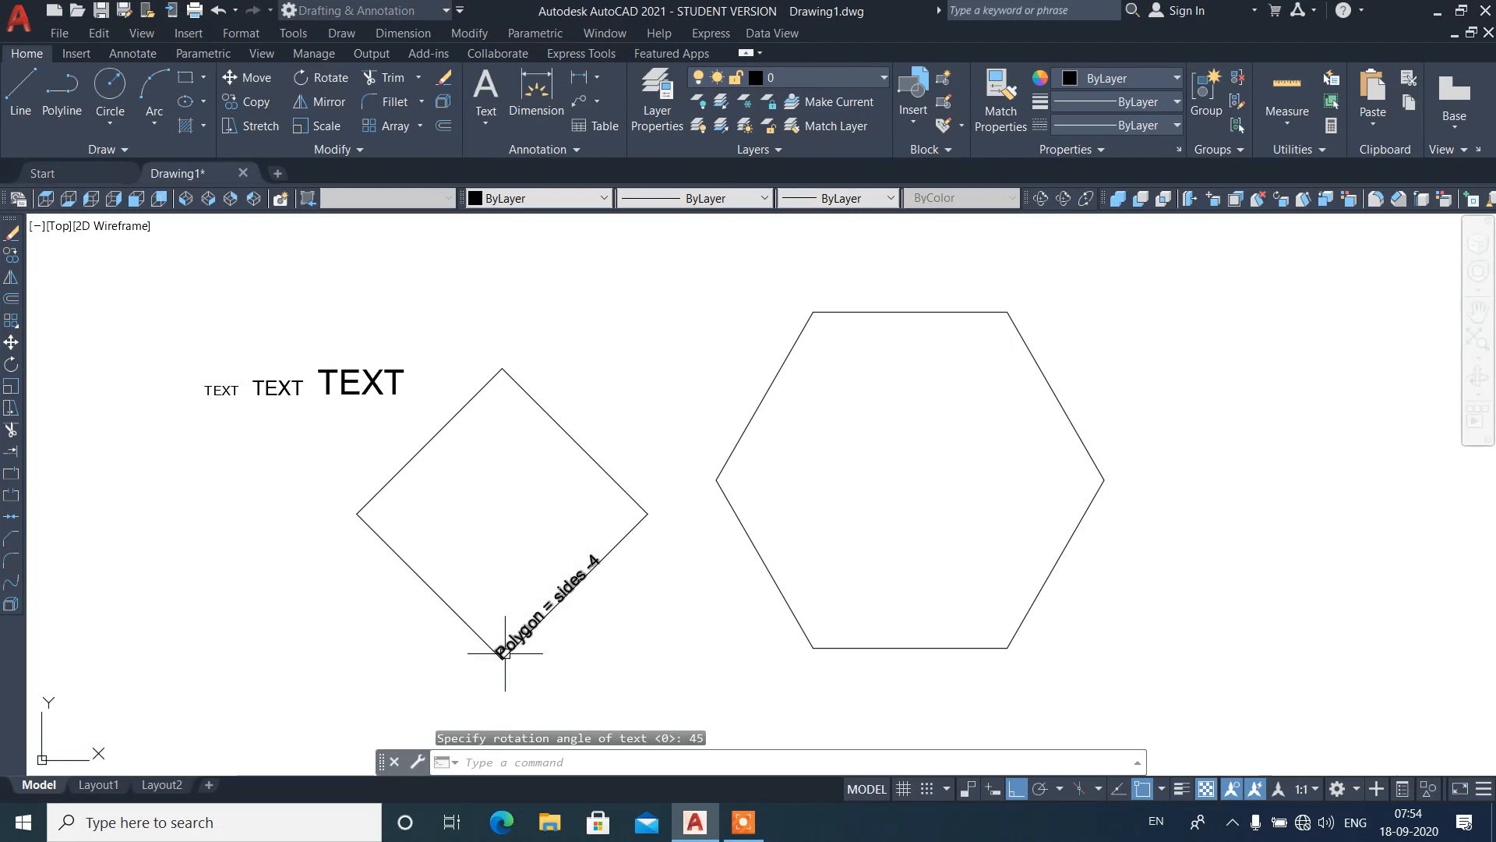
# Step: Add single-line text "Hexagon 6 Sides" along the hexagon's lower-right edge, starting near its lower end, with height 0.25 and rotation angle 60
pyautogui.scroll(2, 595, 648)
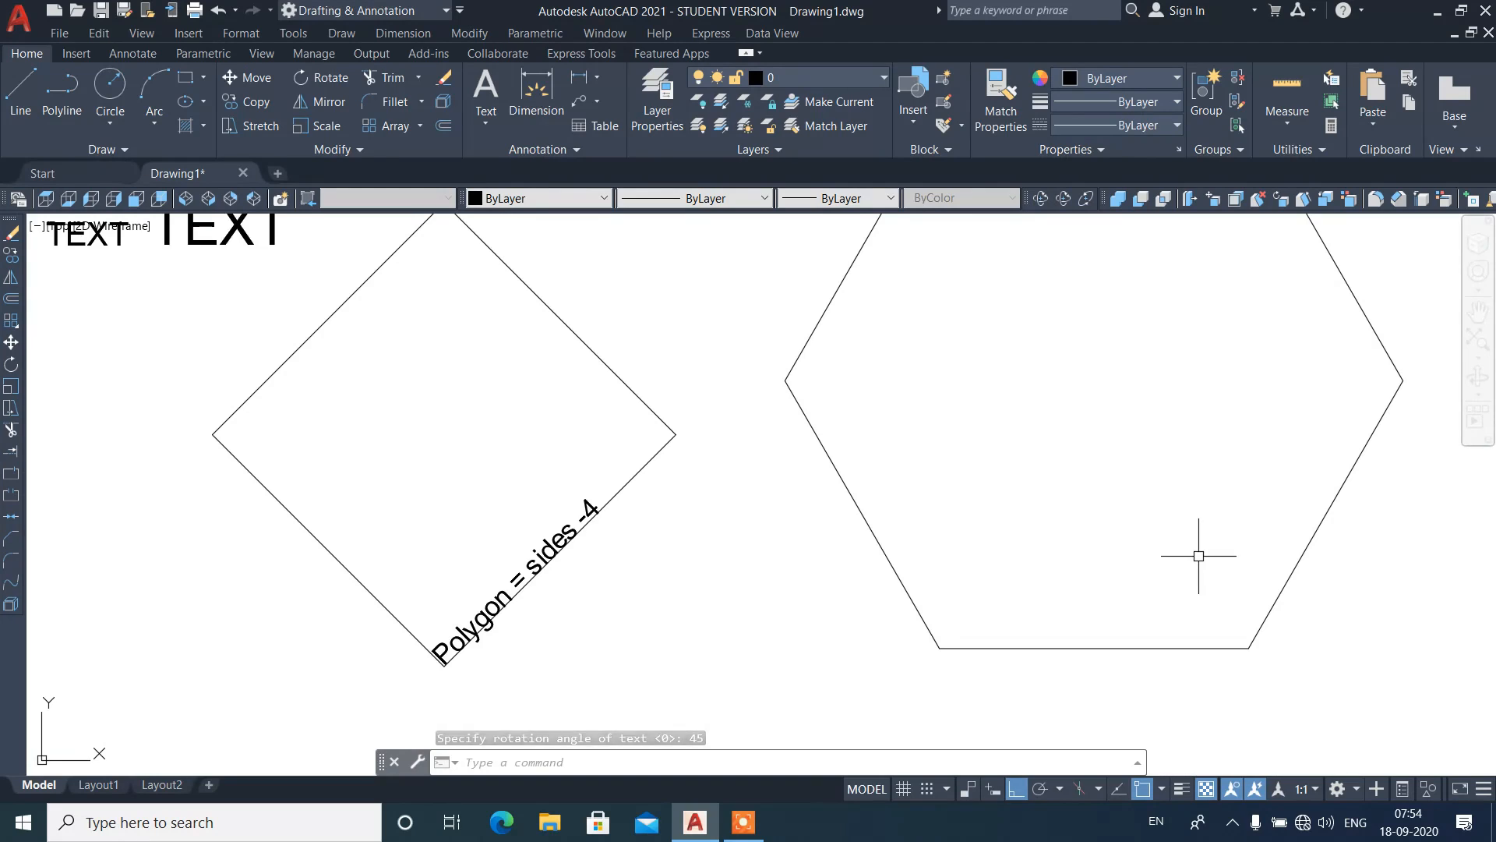
pyautogui.press('Return')
pyautogui.press('Return')
pyautogui.write('dt')
pyautogui.press('Return')
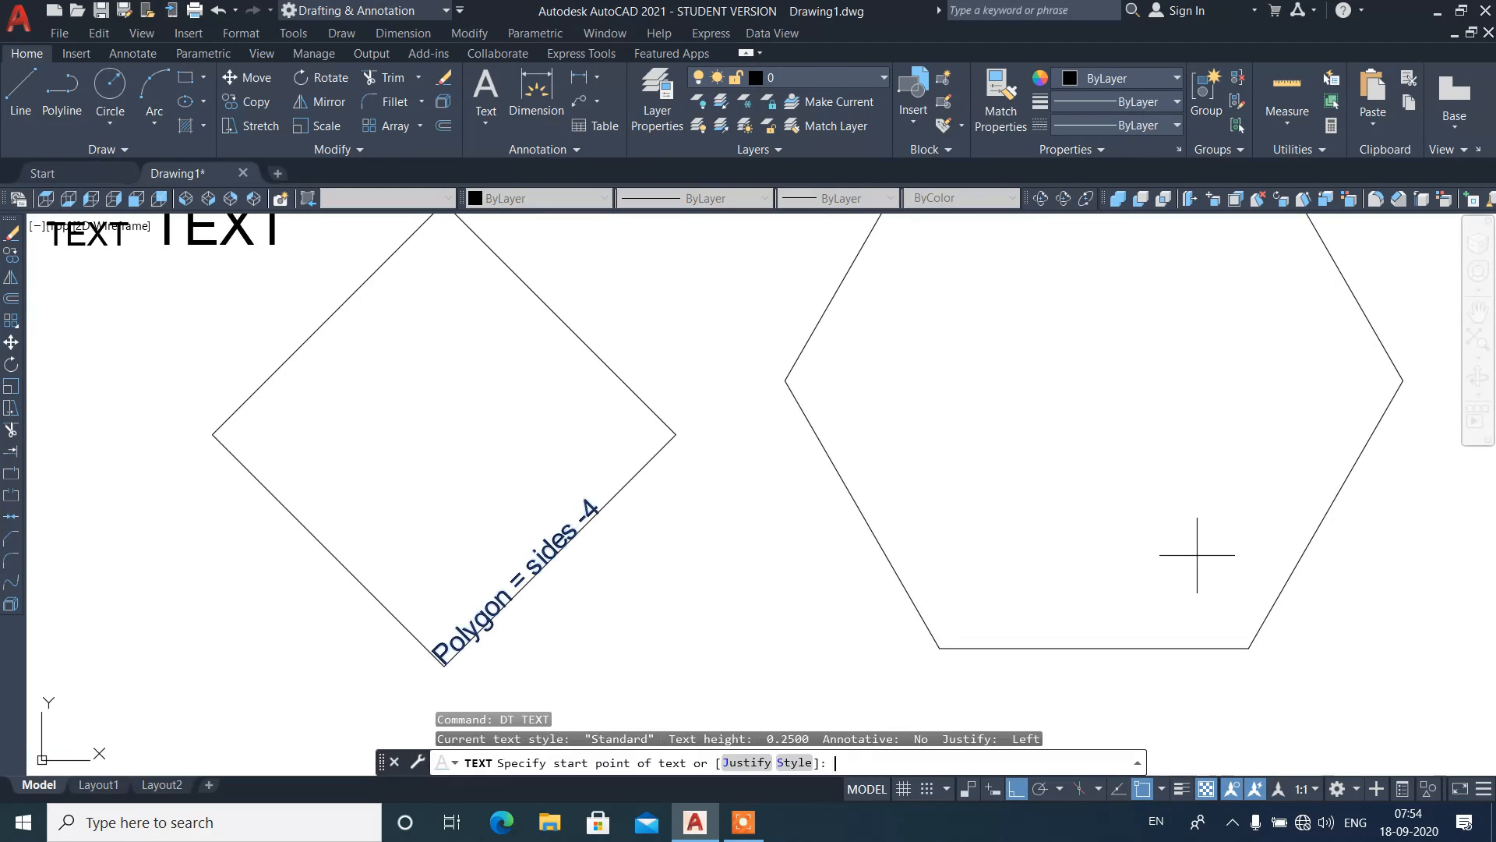
pyautogui.click(1265, 619)
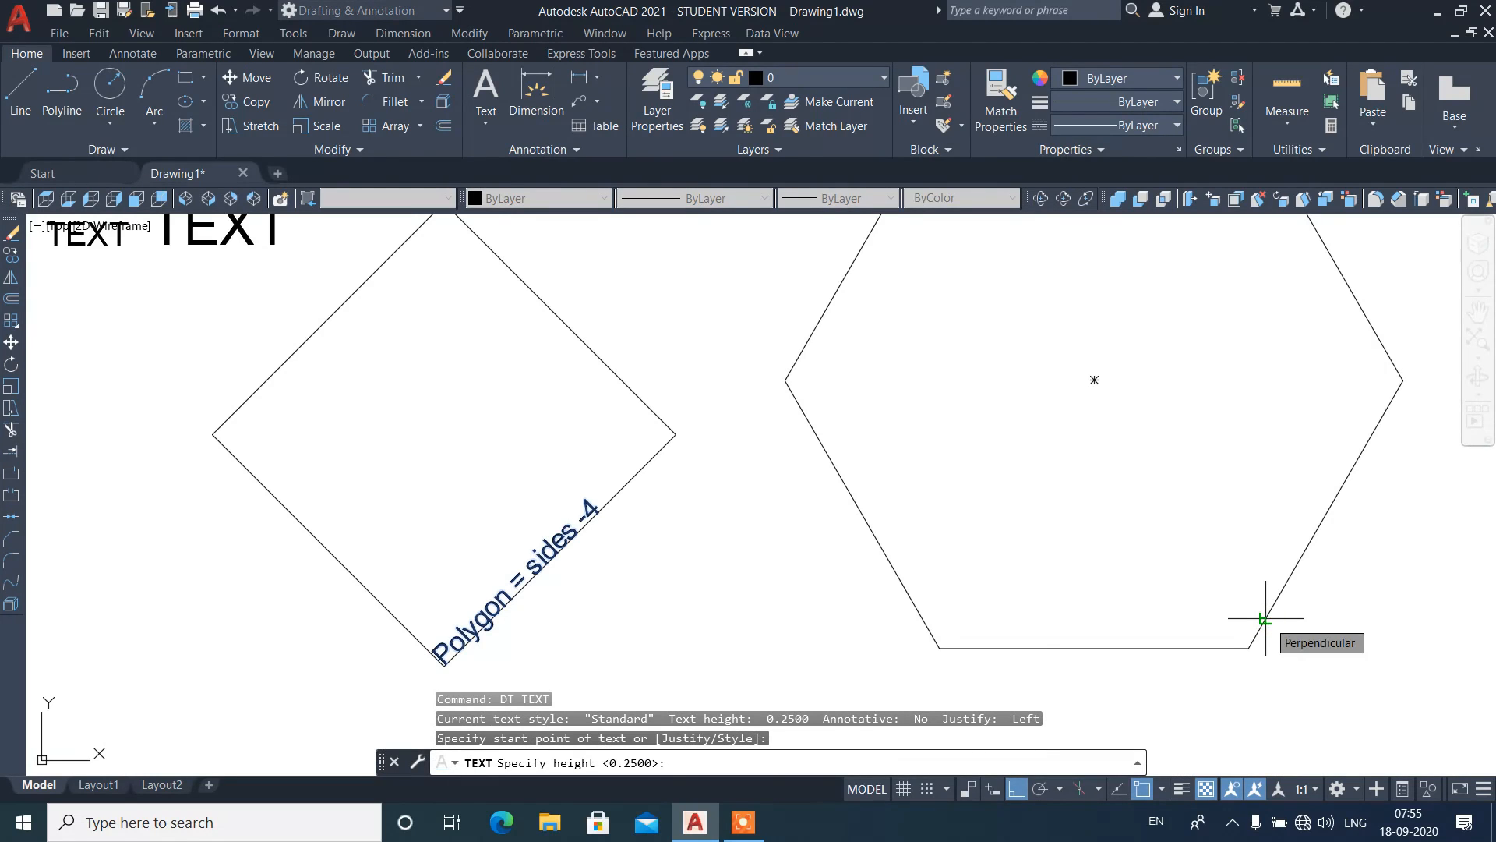
pyautogui.press('Return')
pyautogui.write('60')
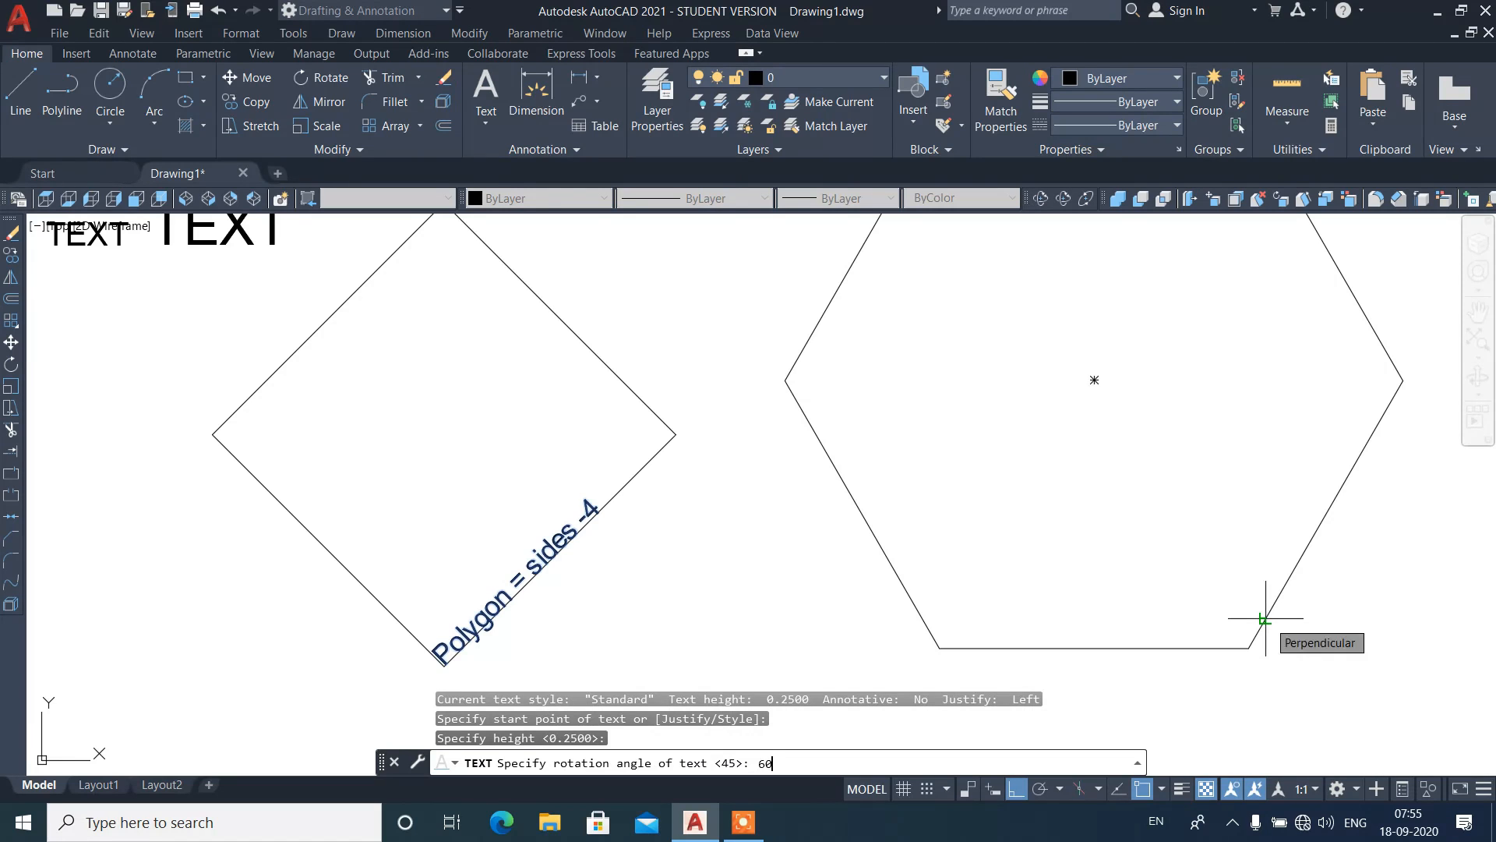
pyautogui.press('Return')
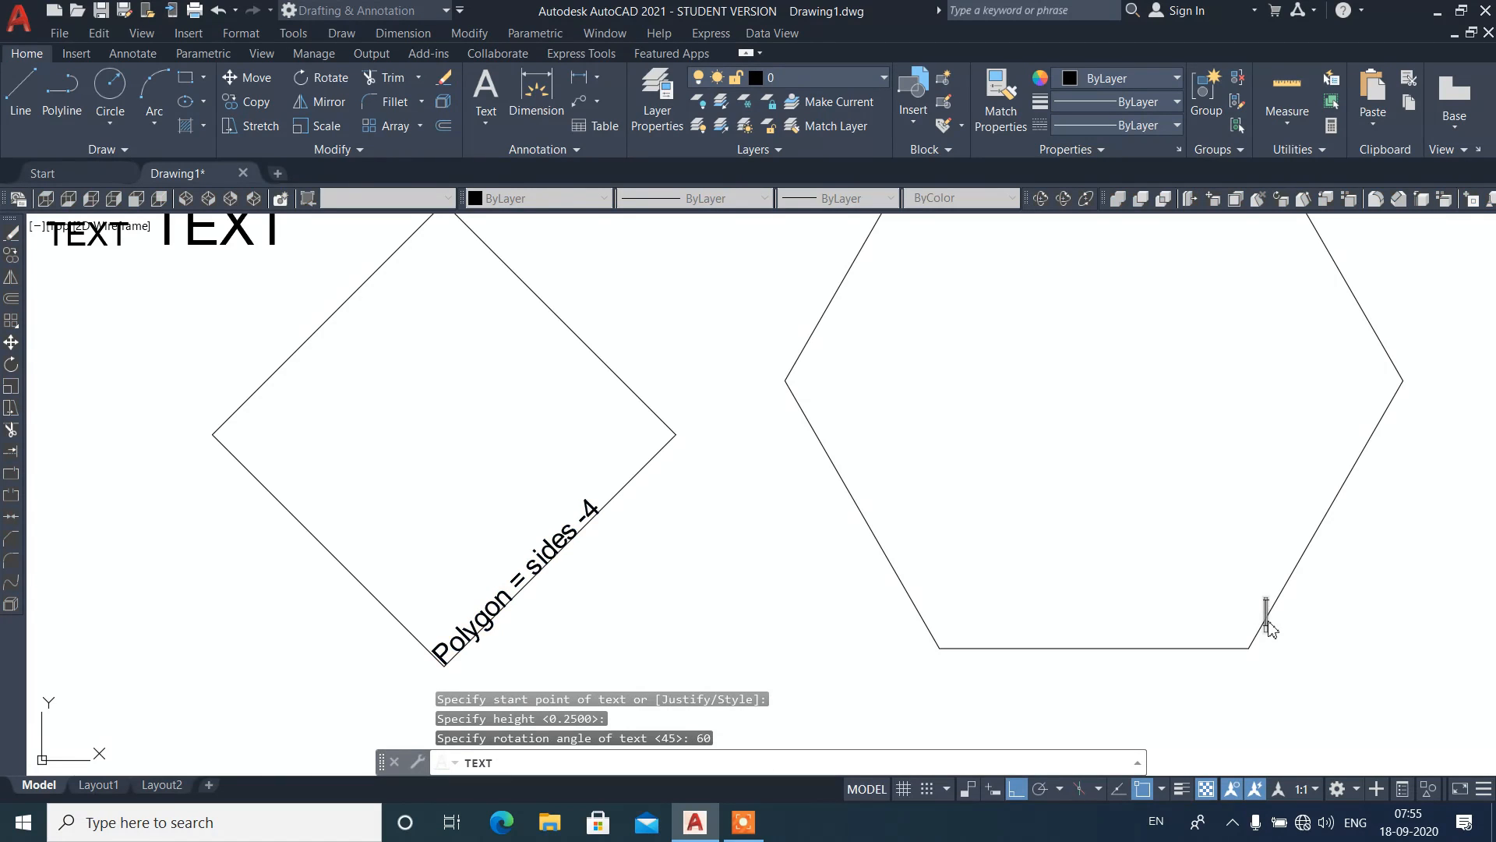
pyautogui.write('Hex')
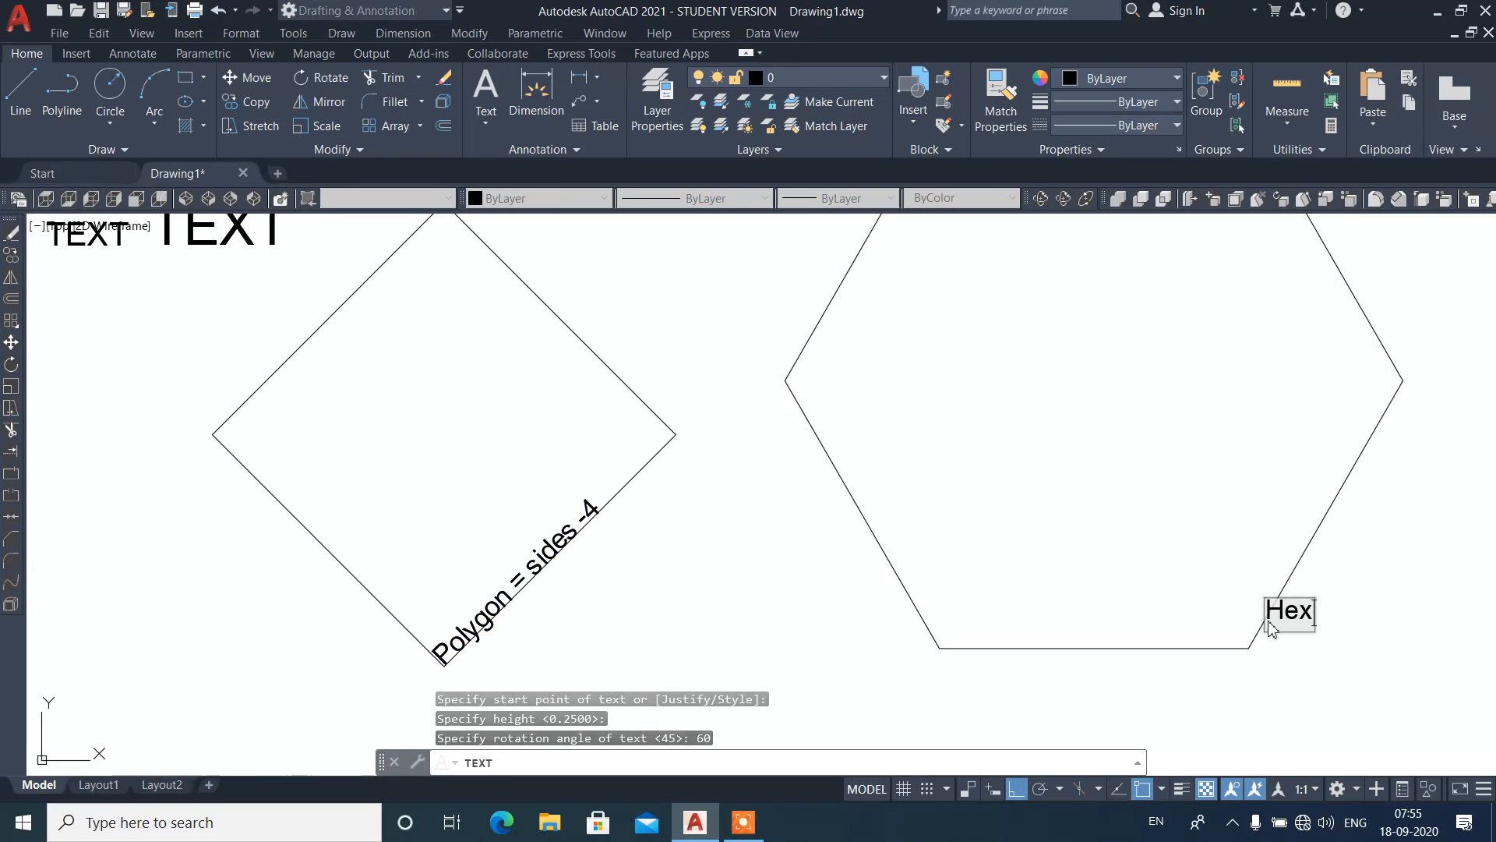
pyautogui.write('agon 6 Sides')
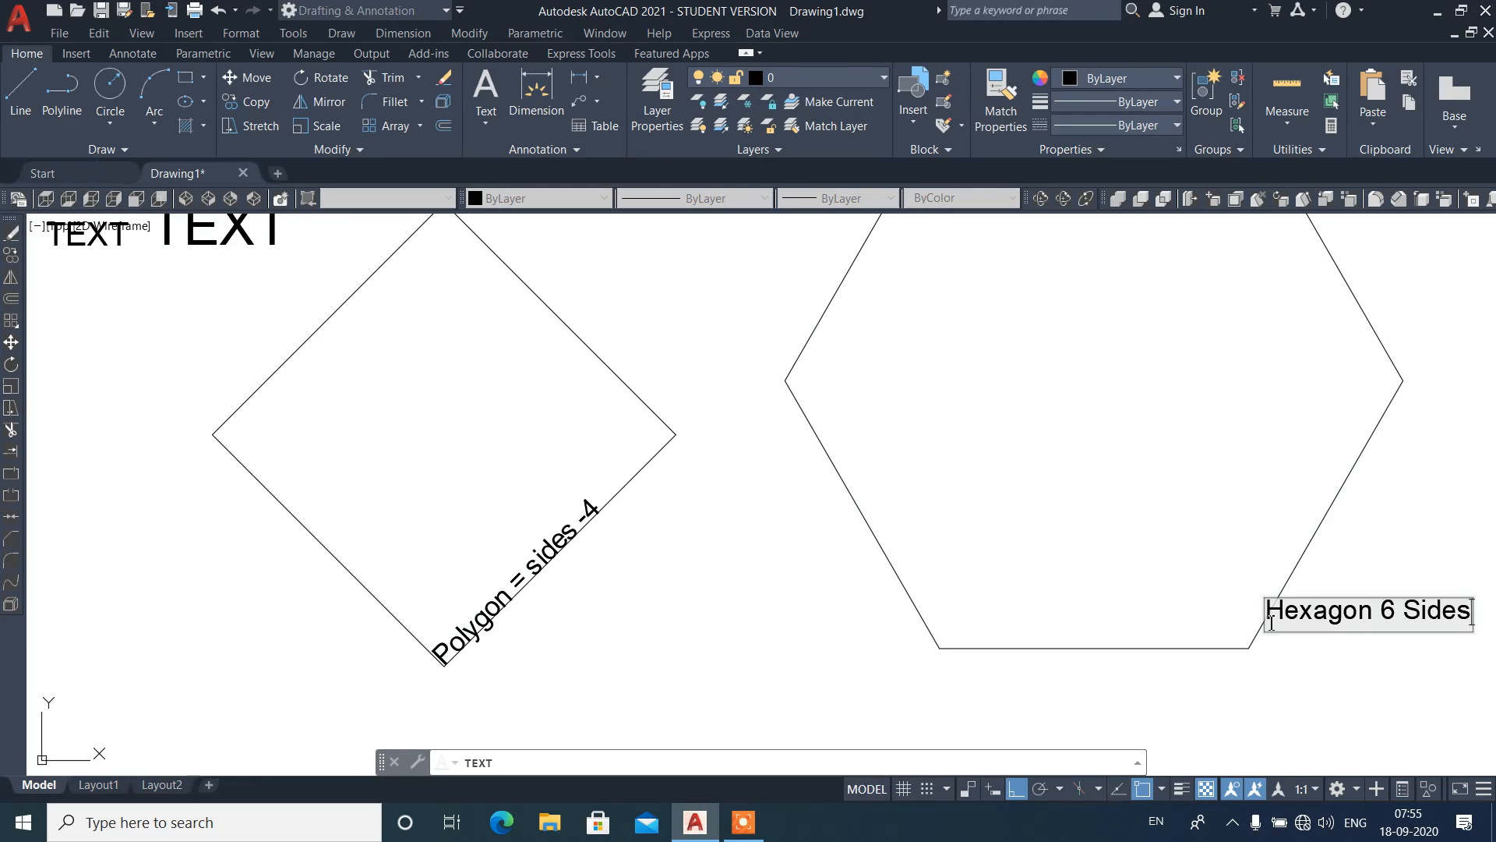
pyautogui.press('Return')
pyautogui.press('Return')
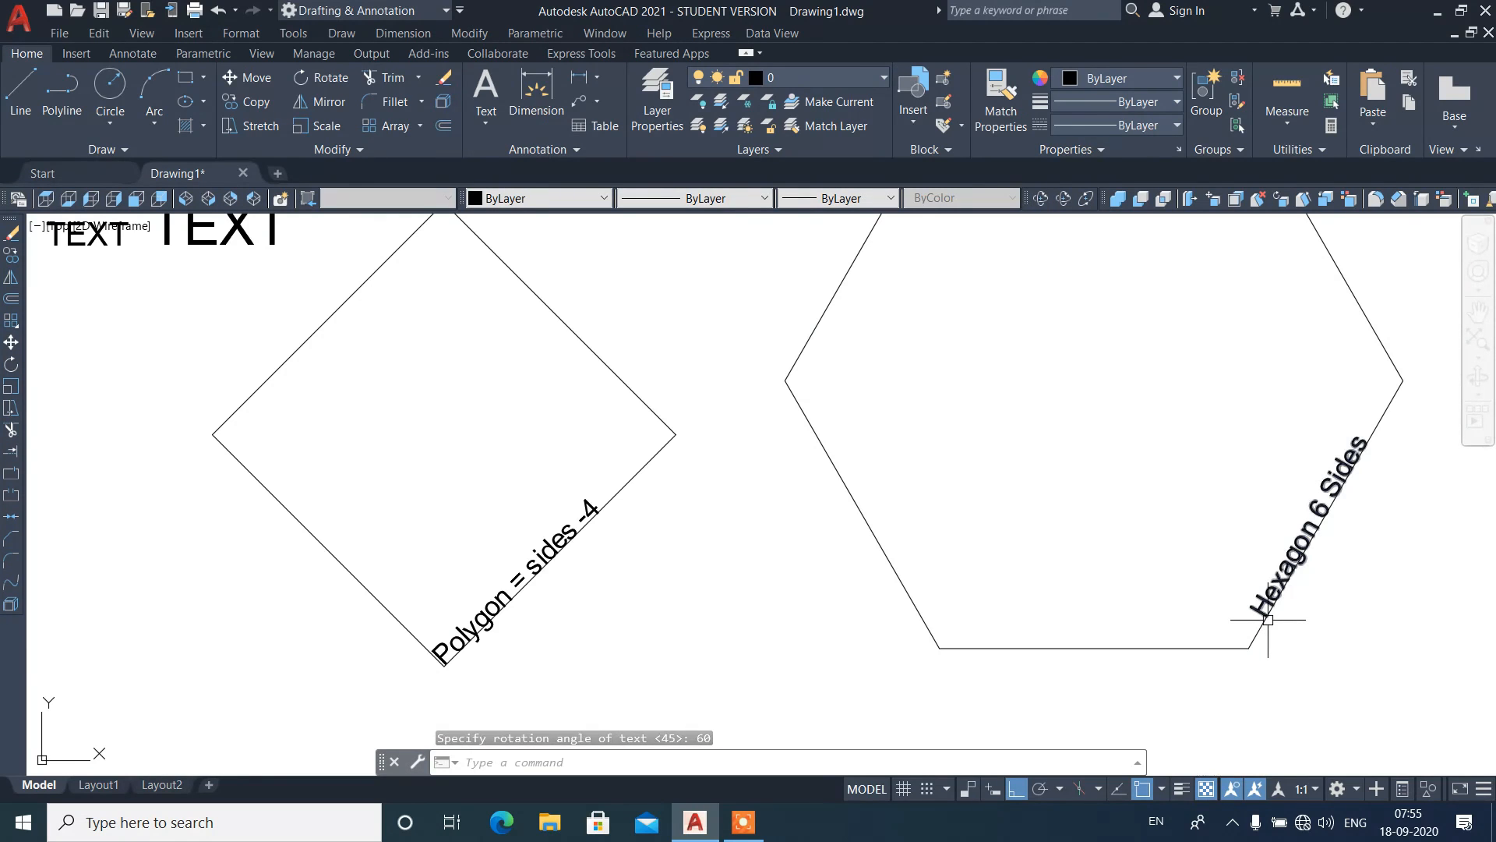
# Step: Draw a vertical line in the empty area to the right of the hexagon and erase it
pyautogui.scroll(-4, 558, 580)
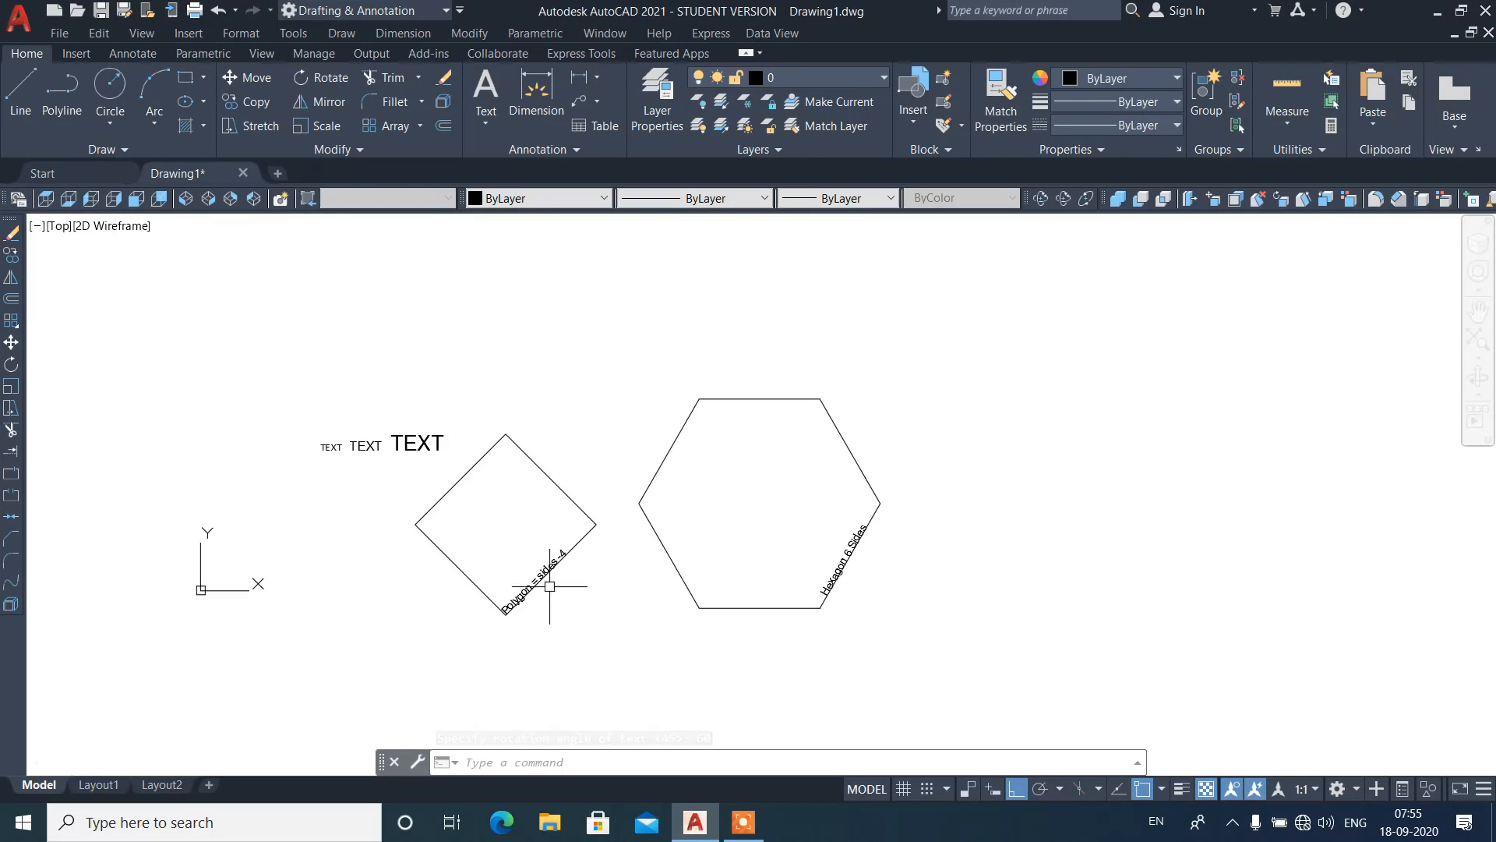
pyautogui.scroll(4, 1157, 586)
pyautogui.write('l')
pyautogui.press('Return')
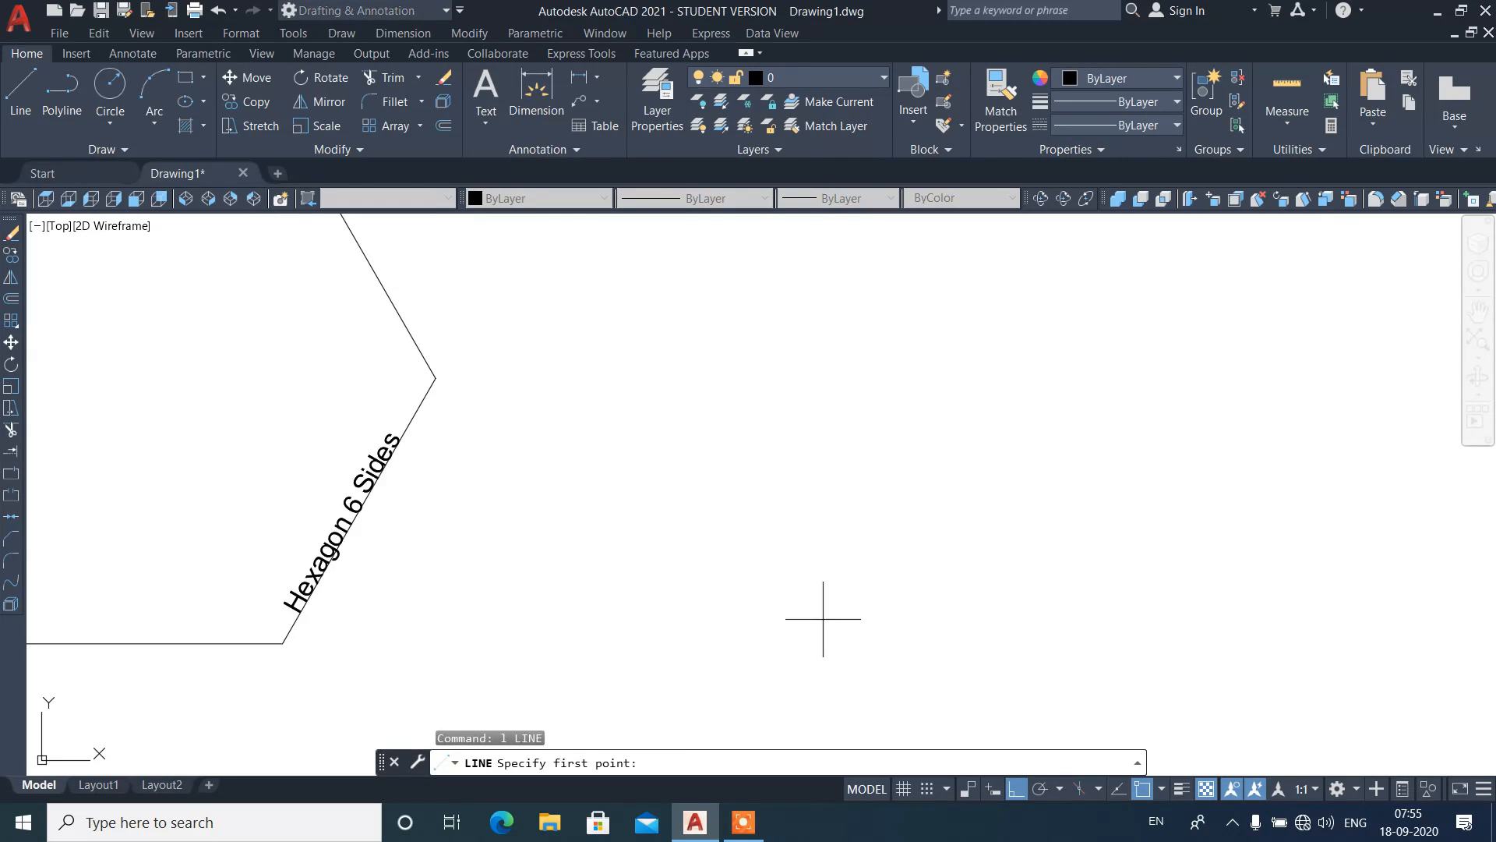
pyautogui.click(823, 619)
pyautogui.click(892, 308)
pyautogui.press('Return')
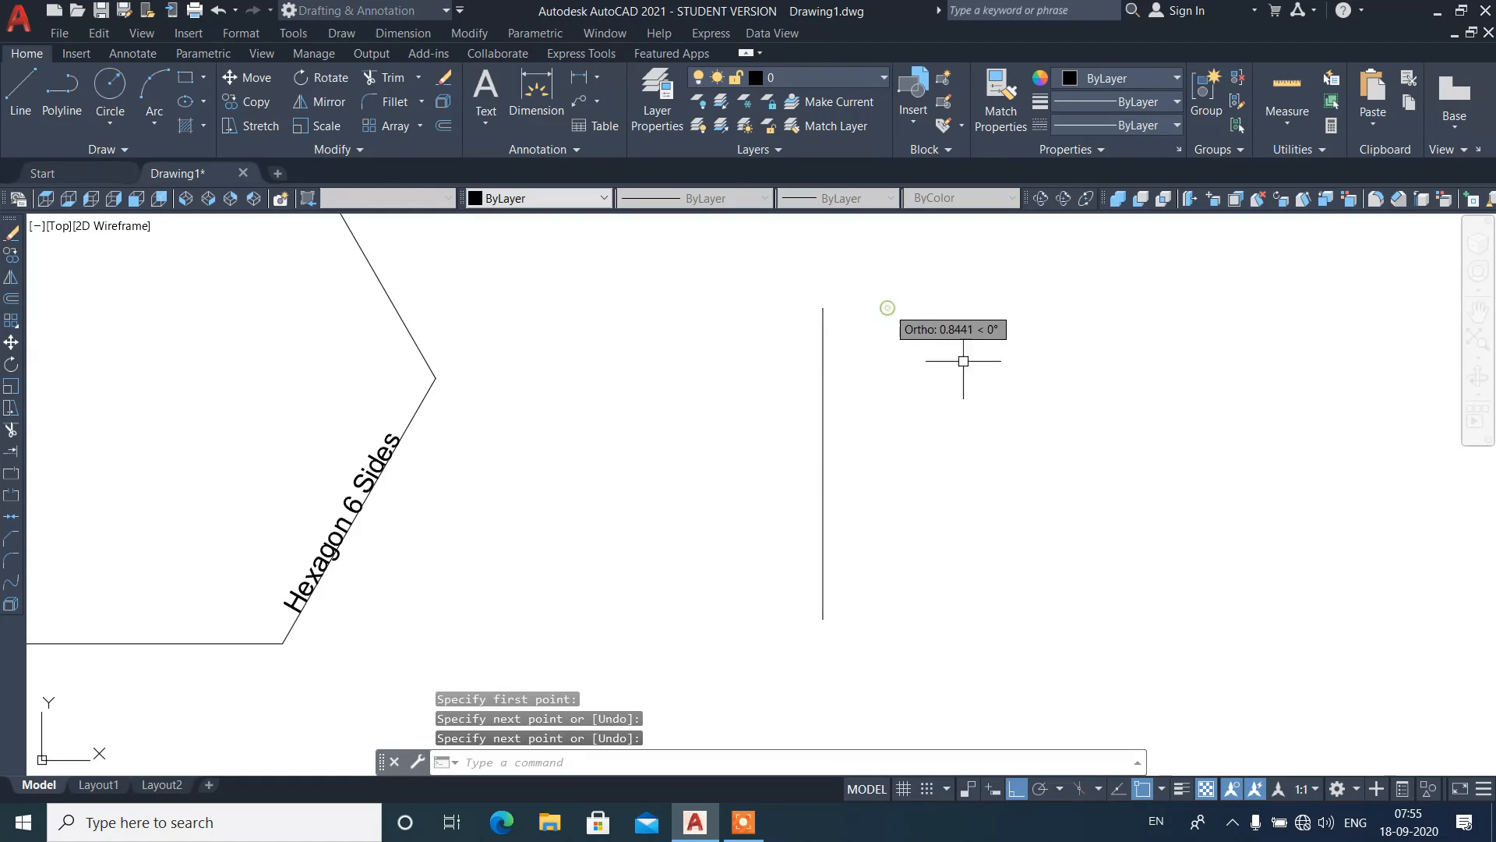
pyautogui.click(902, 461)
pyautogui.click(812, 460)
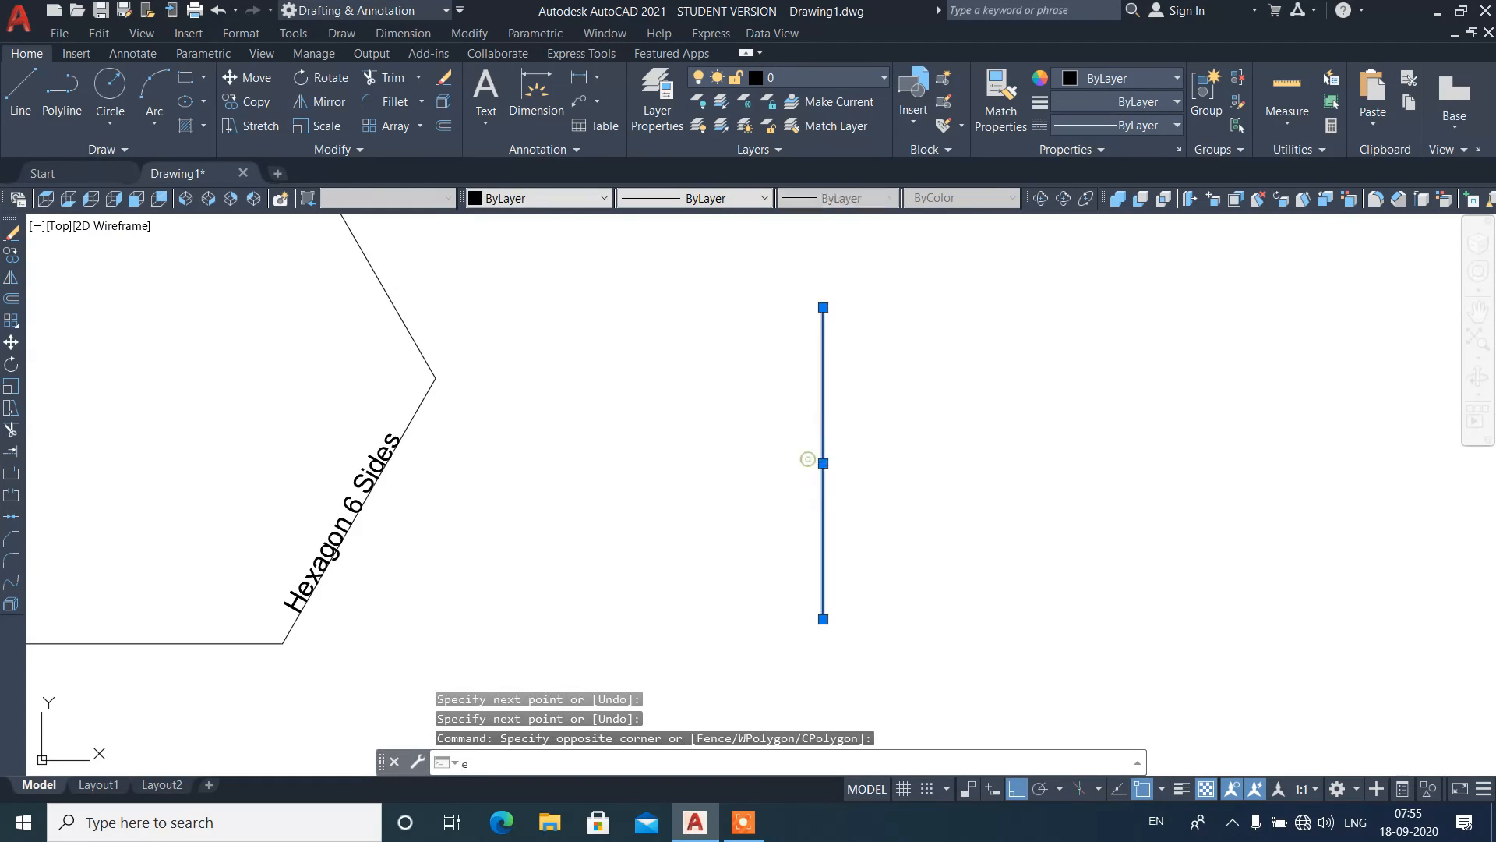
pyautogui.write('e')
pyautogui.press('Return')
# Step: Add single-line text "Angle=90" to the right of the hexagon, with height 0.25 and rotation angle 90
pyautogui.write('dt')
pyautogui.press('Return')
pyautogui.click(719, 574)
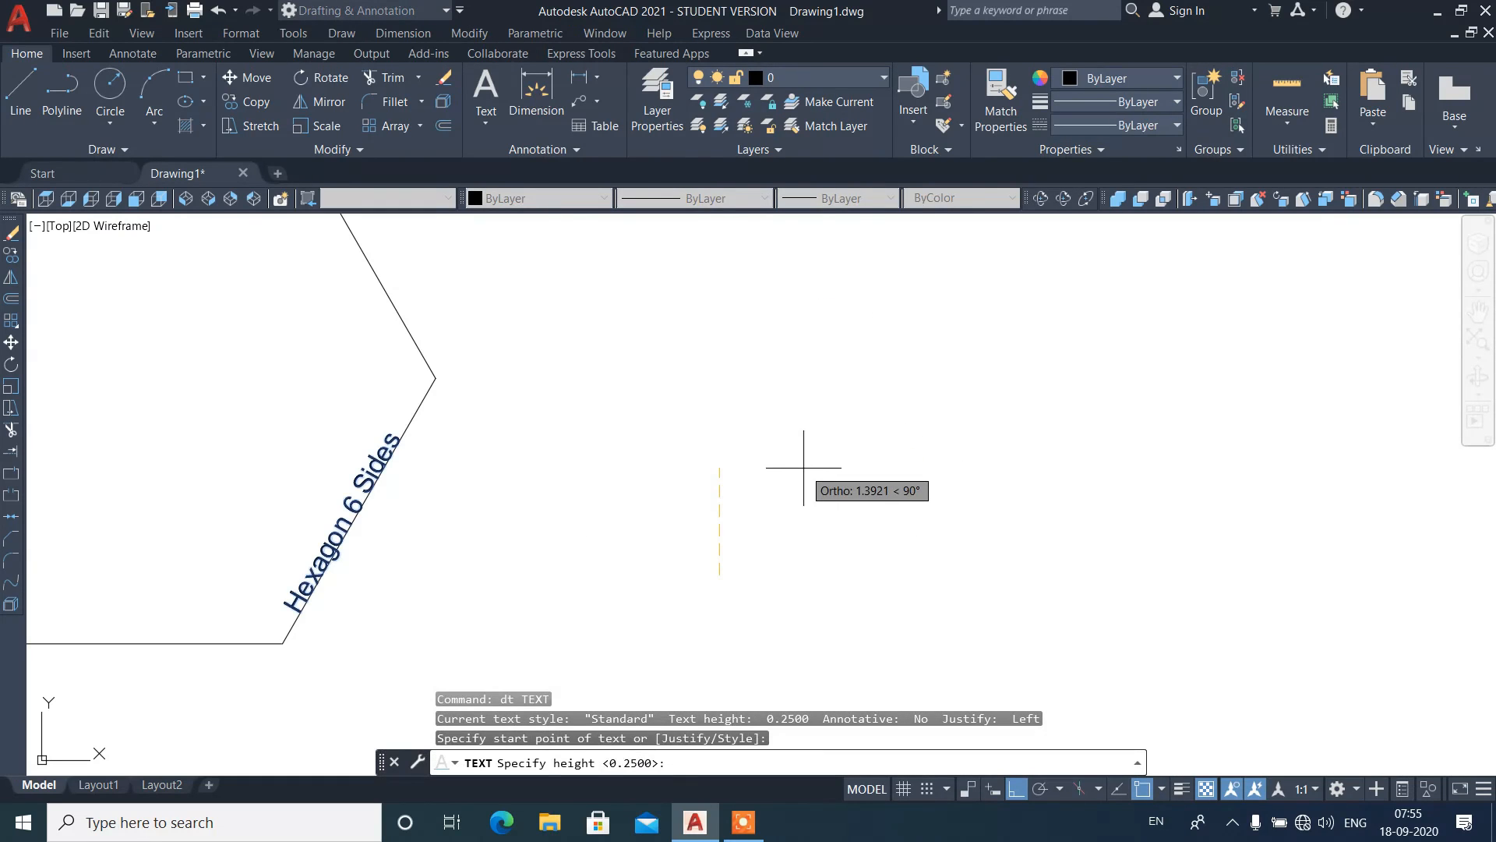
pyautogui.click(803, 468)
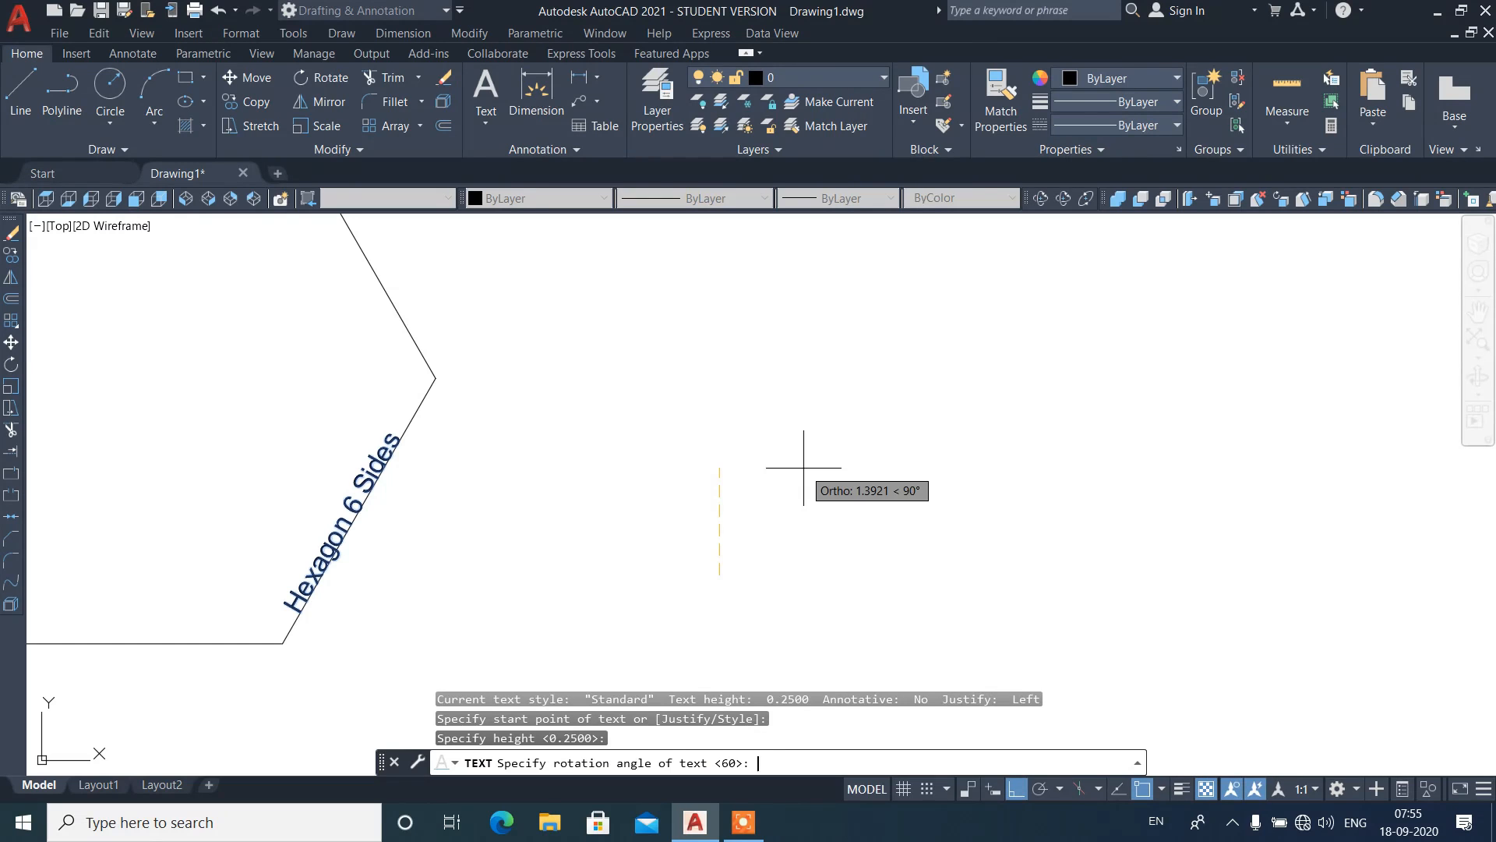
pyautogui.press('Return')
pyautogui.write('Angle=90')
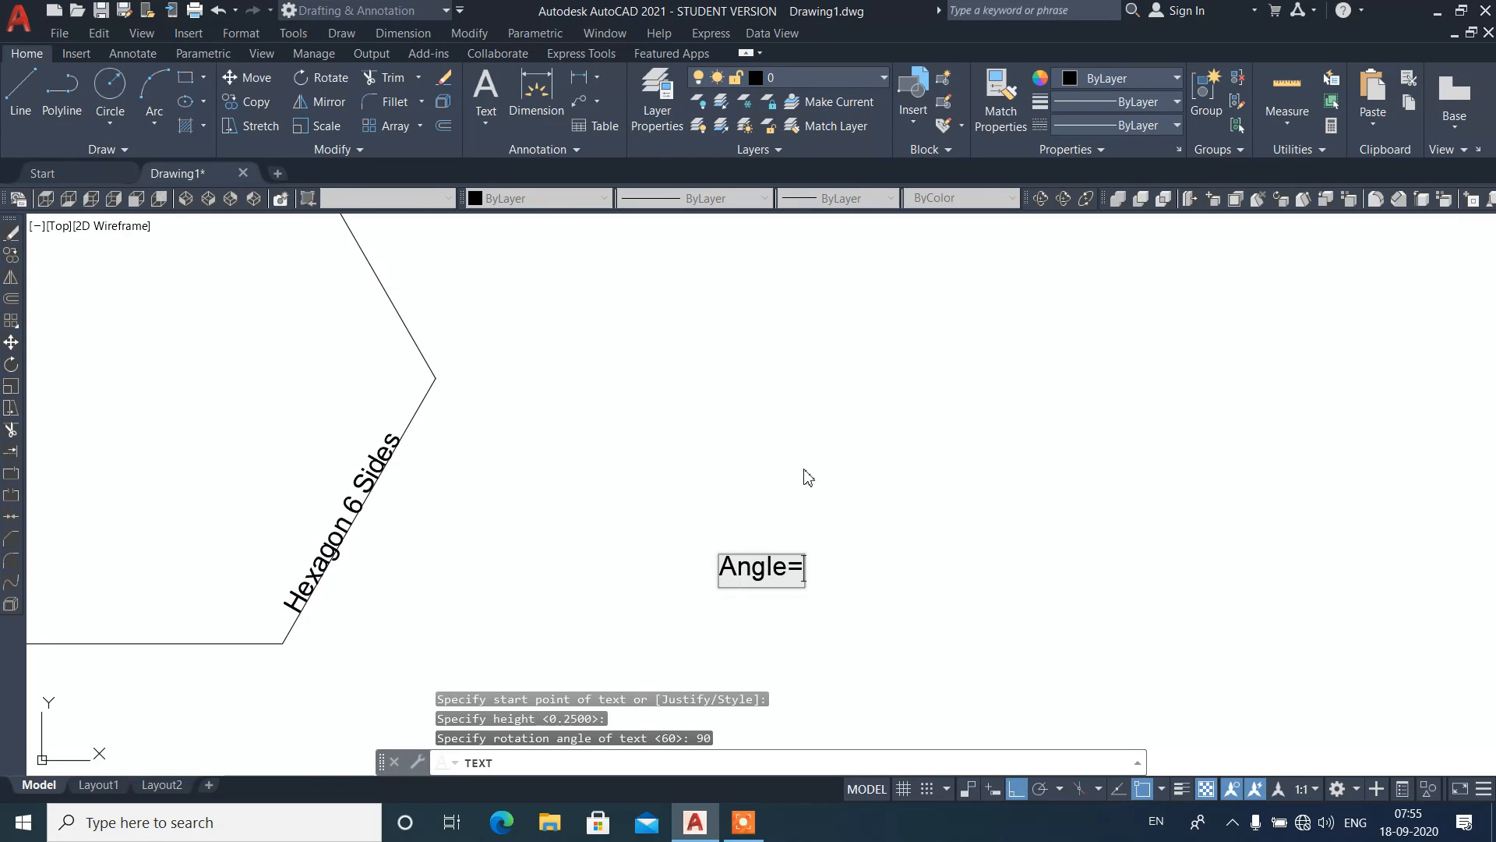
pyautogui.press('Return')
pyautogui.press('Return')
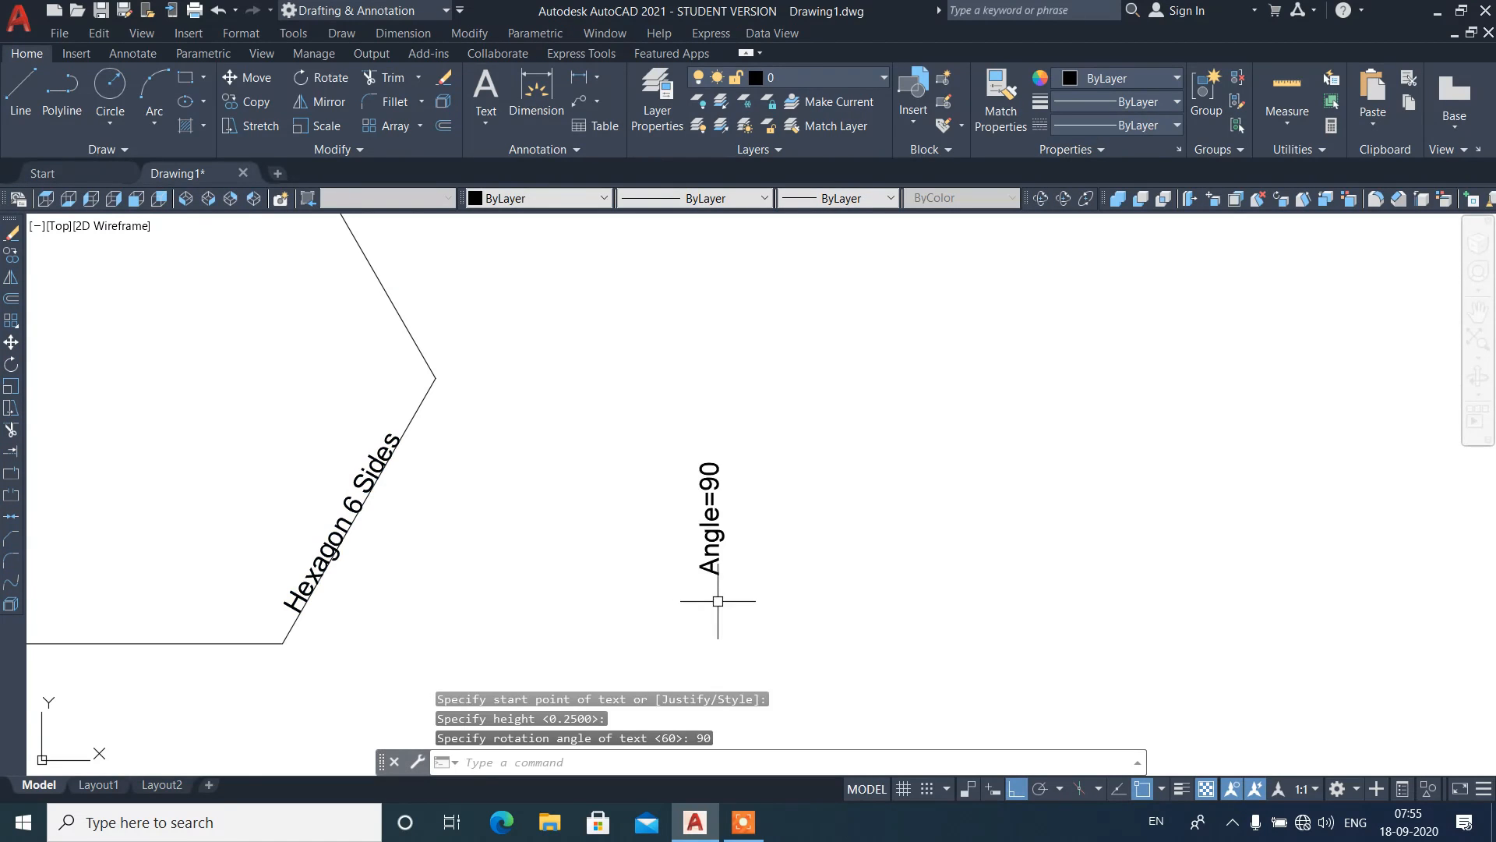
# Step: Add single-line text "Angle=-45" just below and to the right of "Angle=90", with height 0.25 and rotation angle -45
pyautogui.scroll(2, 725, 600)
pyautogui.write('dt')
pyautogui.press('Return')
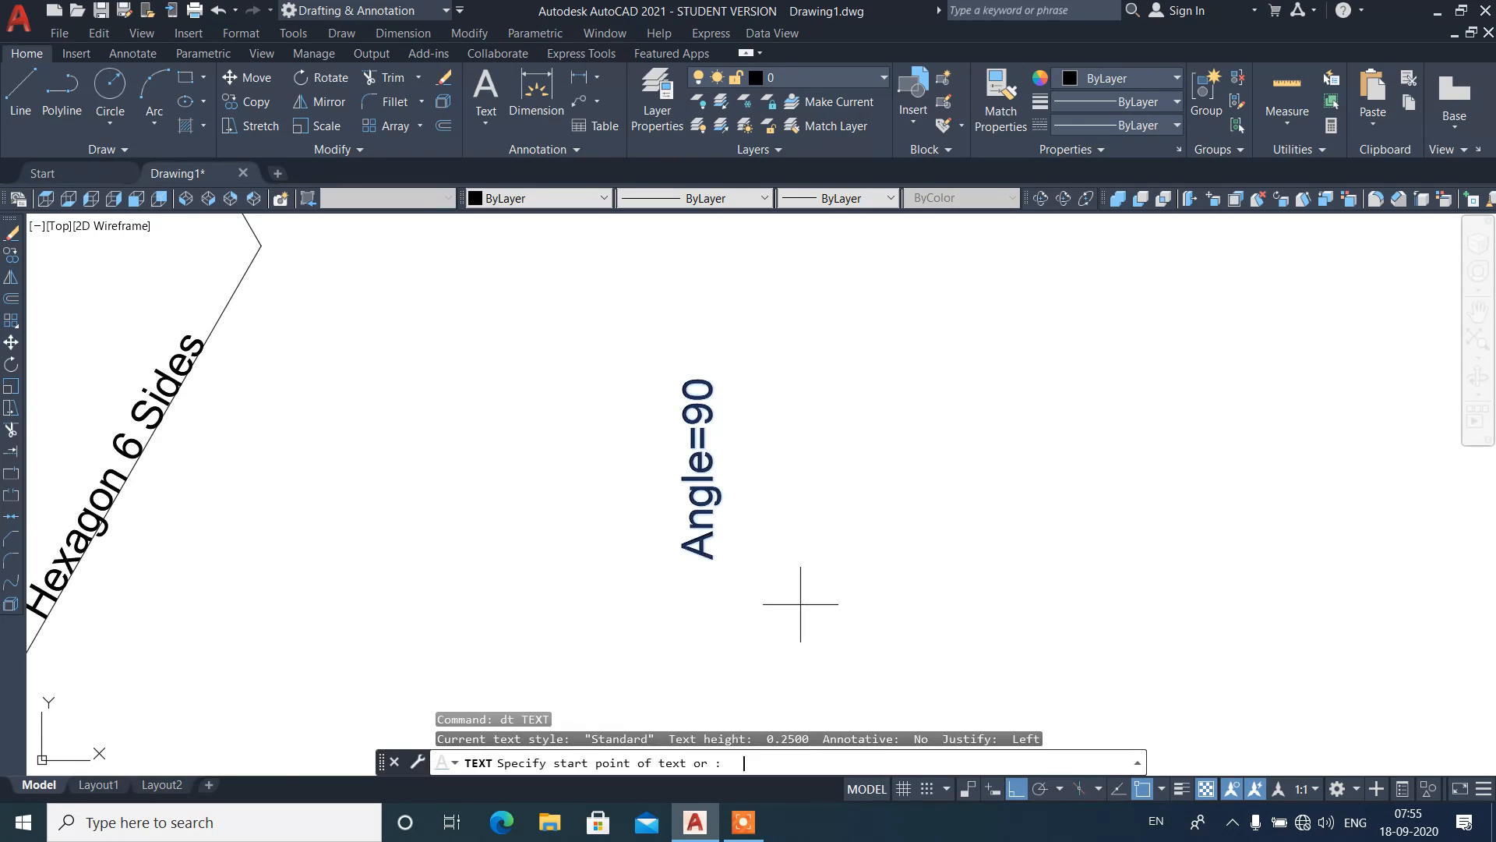
pyautogui.click(754, 588)
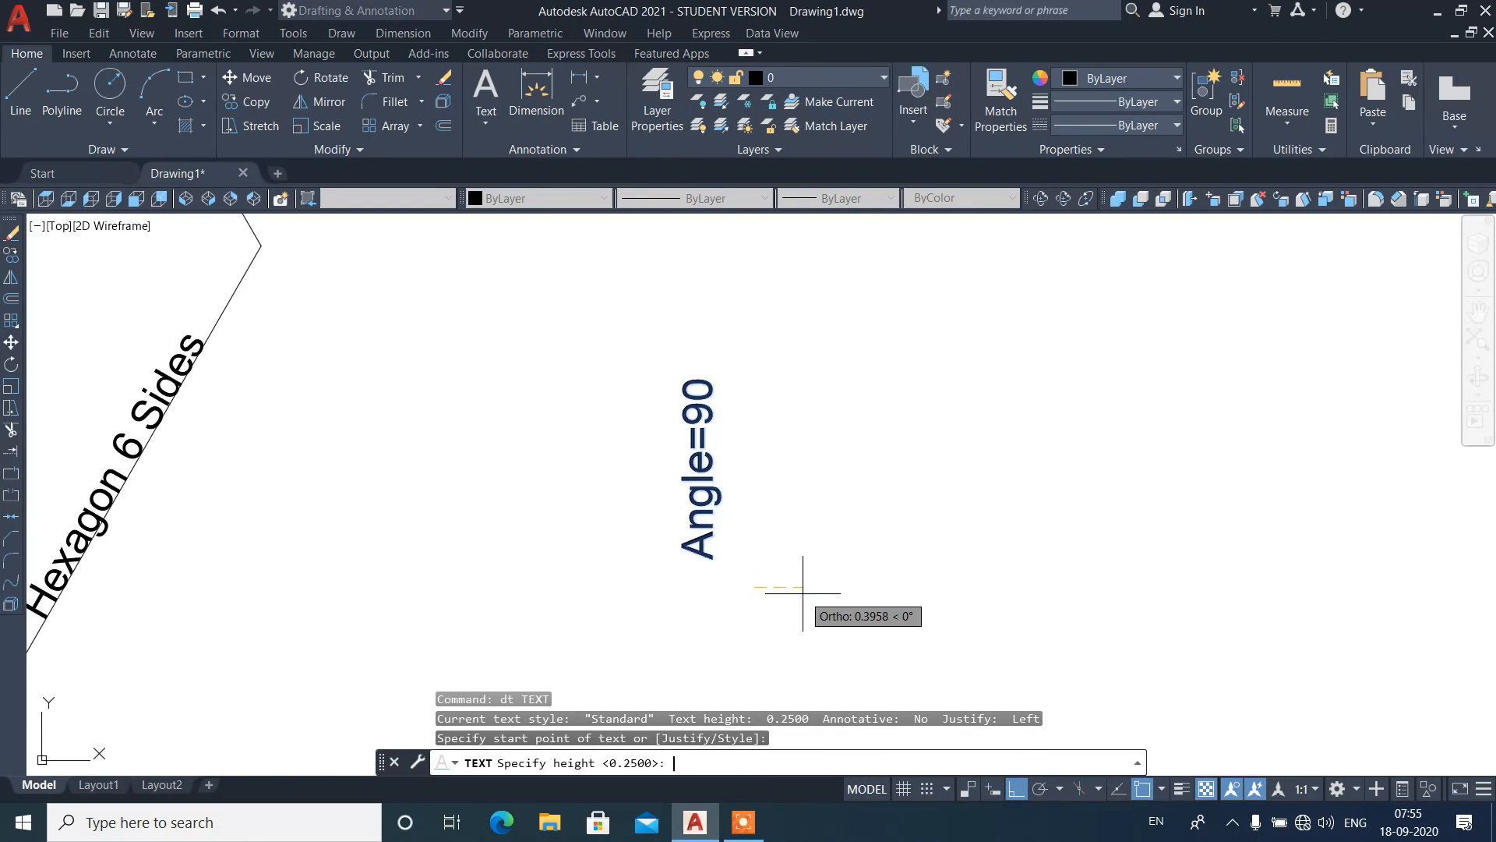
pyautogui.press('Return')
pyautogui.write('-45')
pyautogui.press('Return')
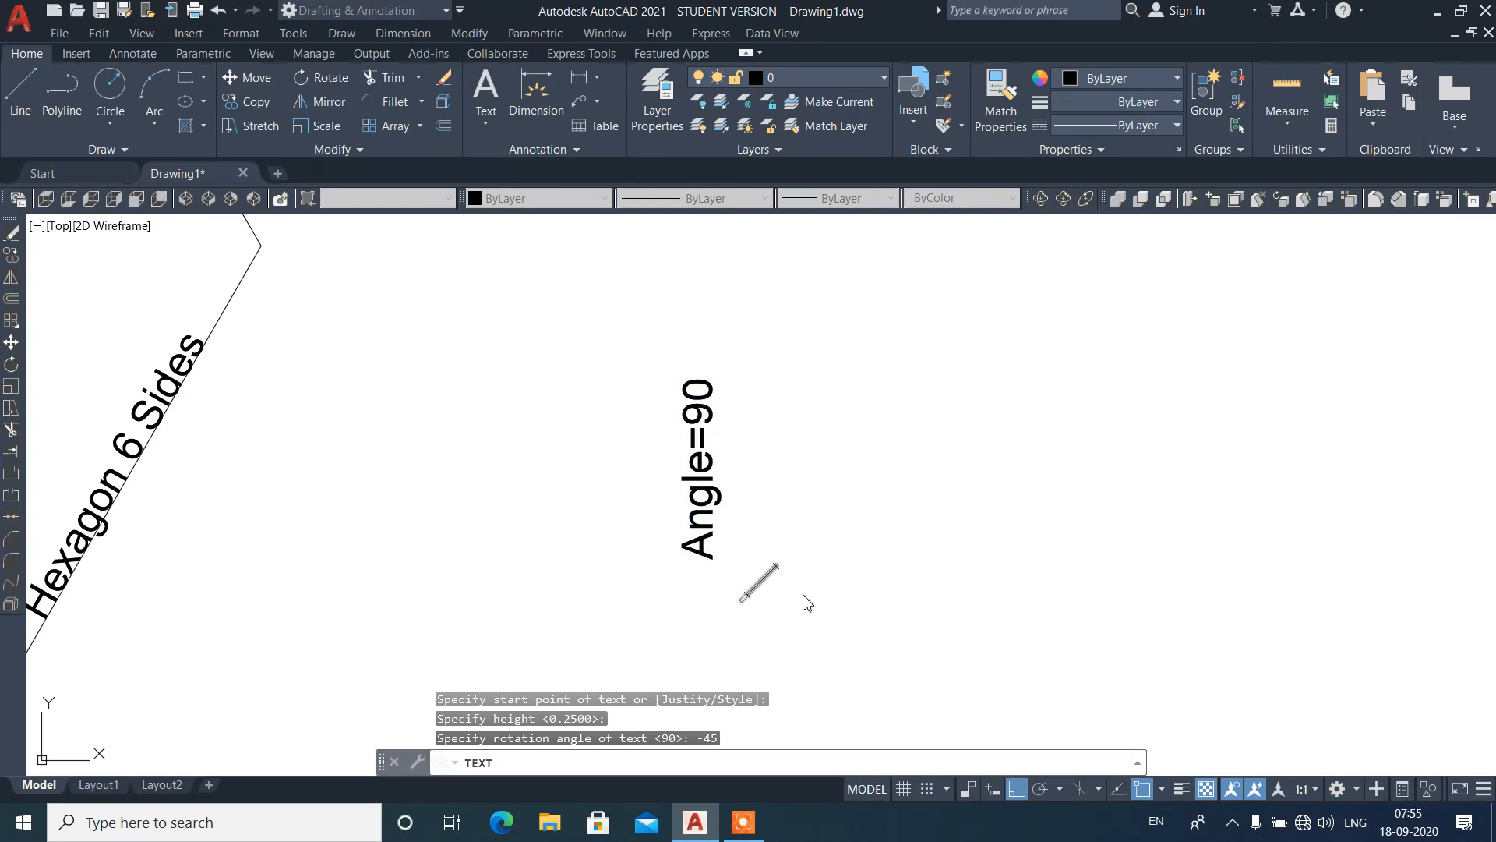
pyautogui.write('Angle')
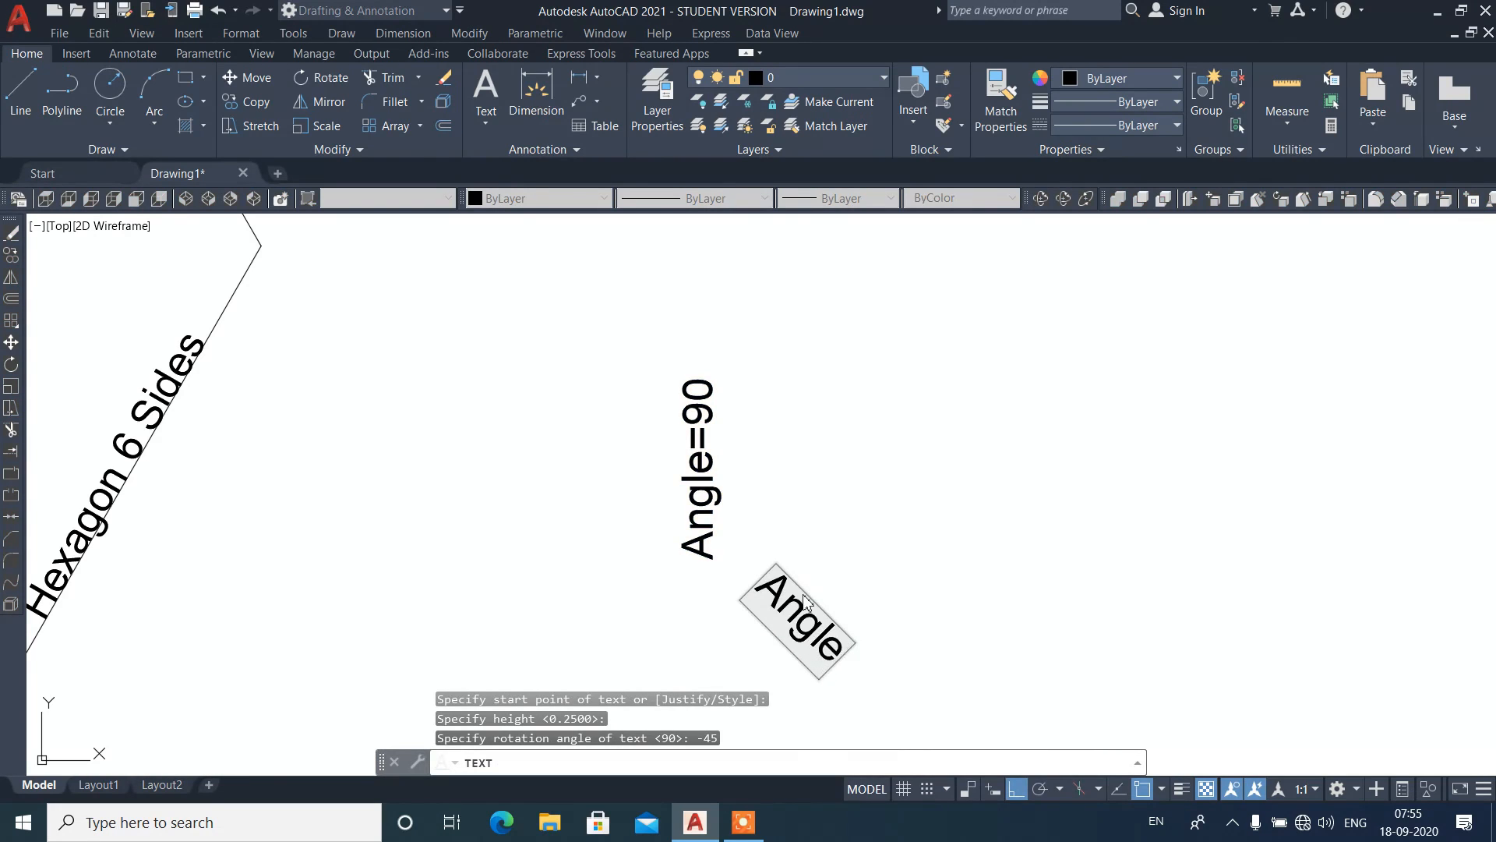
pyautogui.write('=-45')
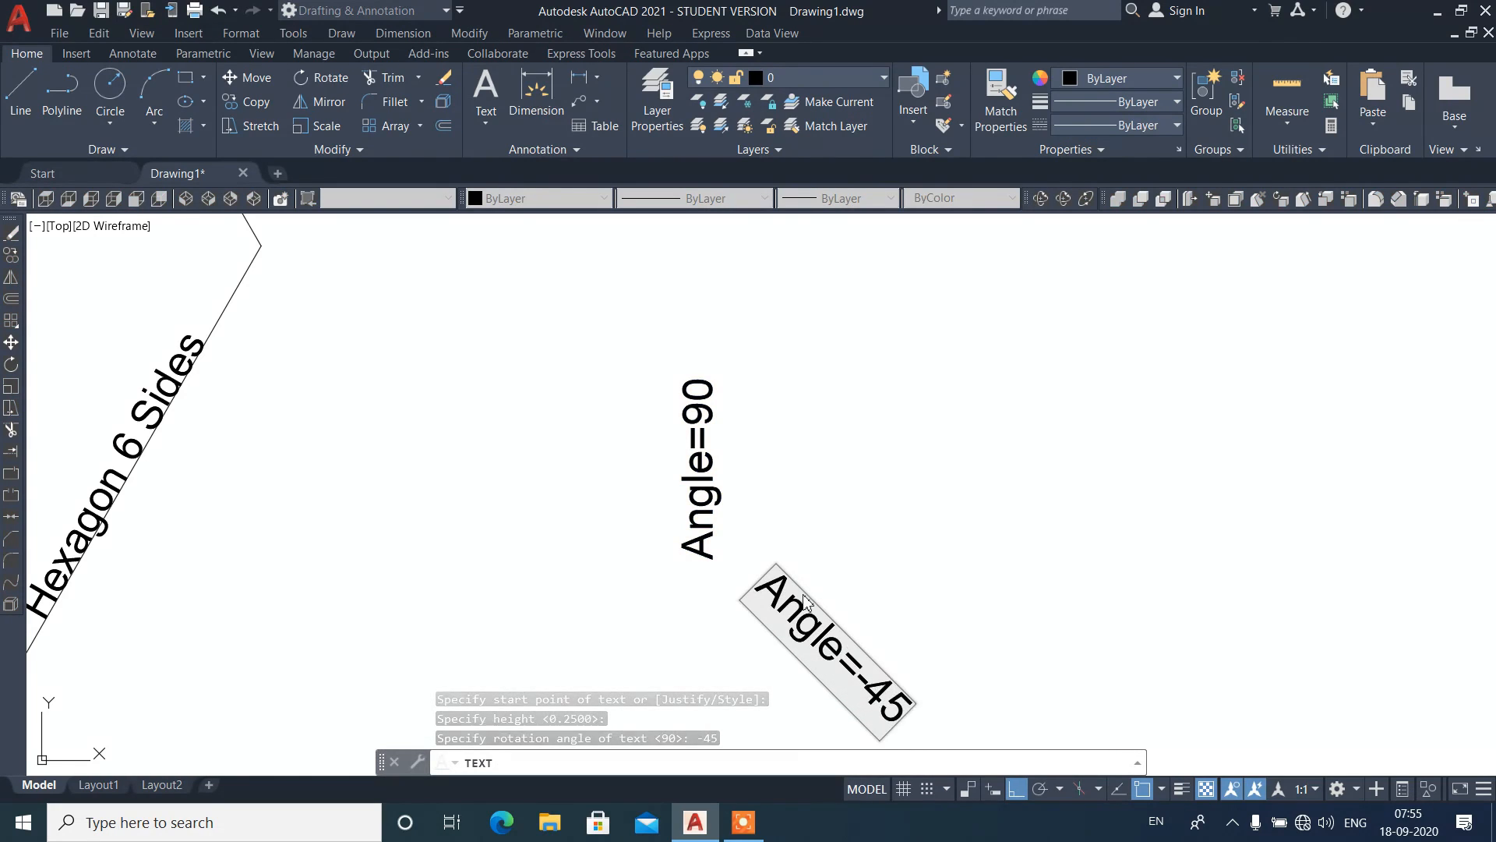
pyautogui.press('Return')
pyautogui.press('Return')
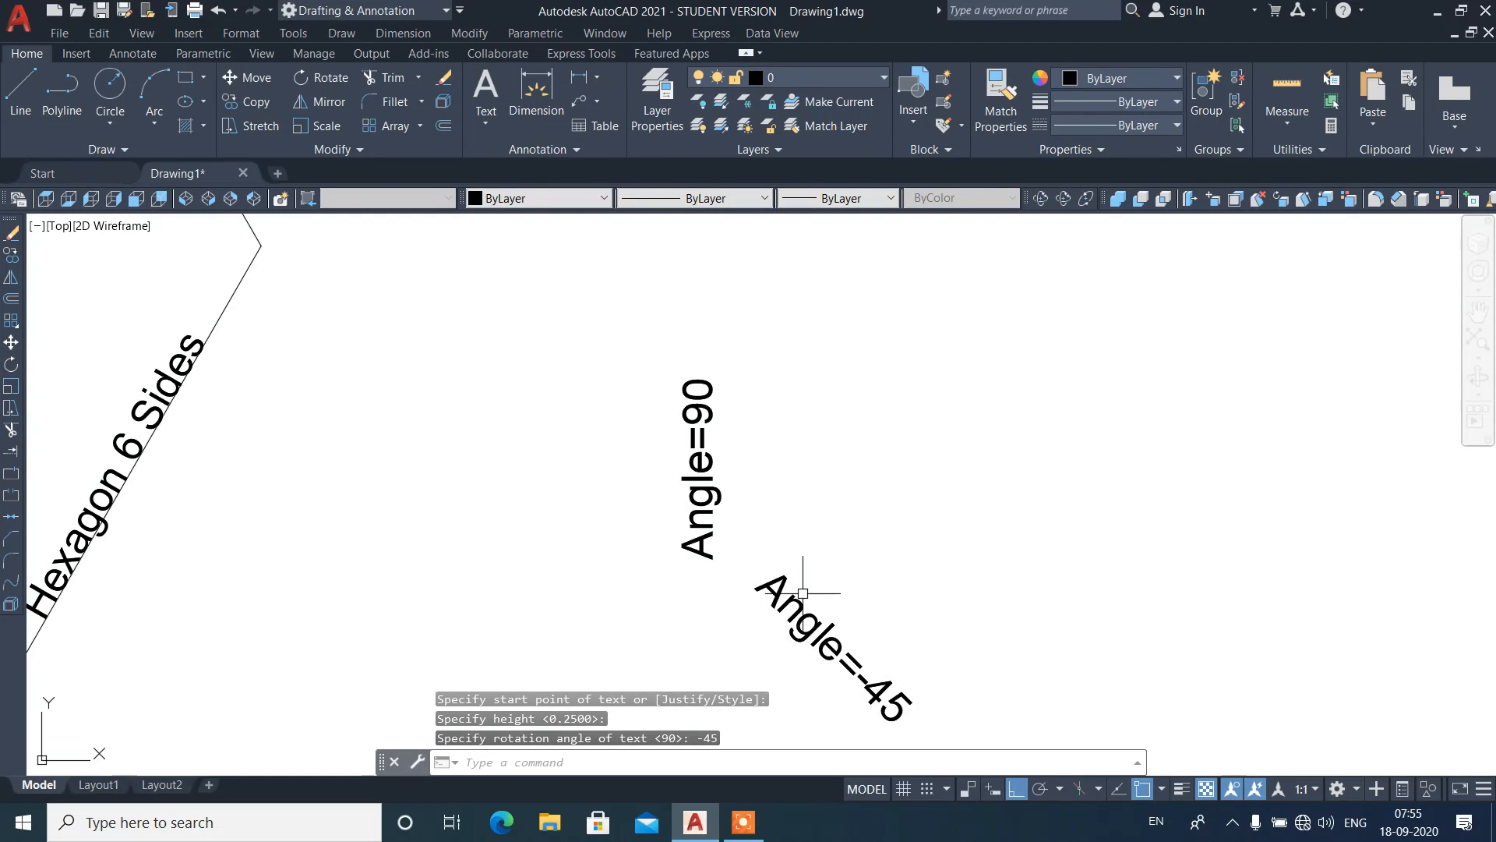
# Step: Erase the rotated square and the hexagon, keeping the texts
pyautogui.scroll(-4, 1129, 508)
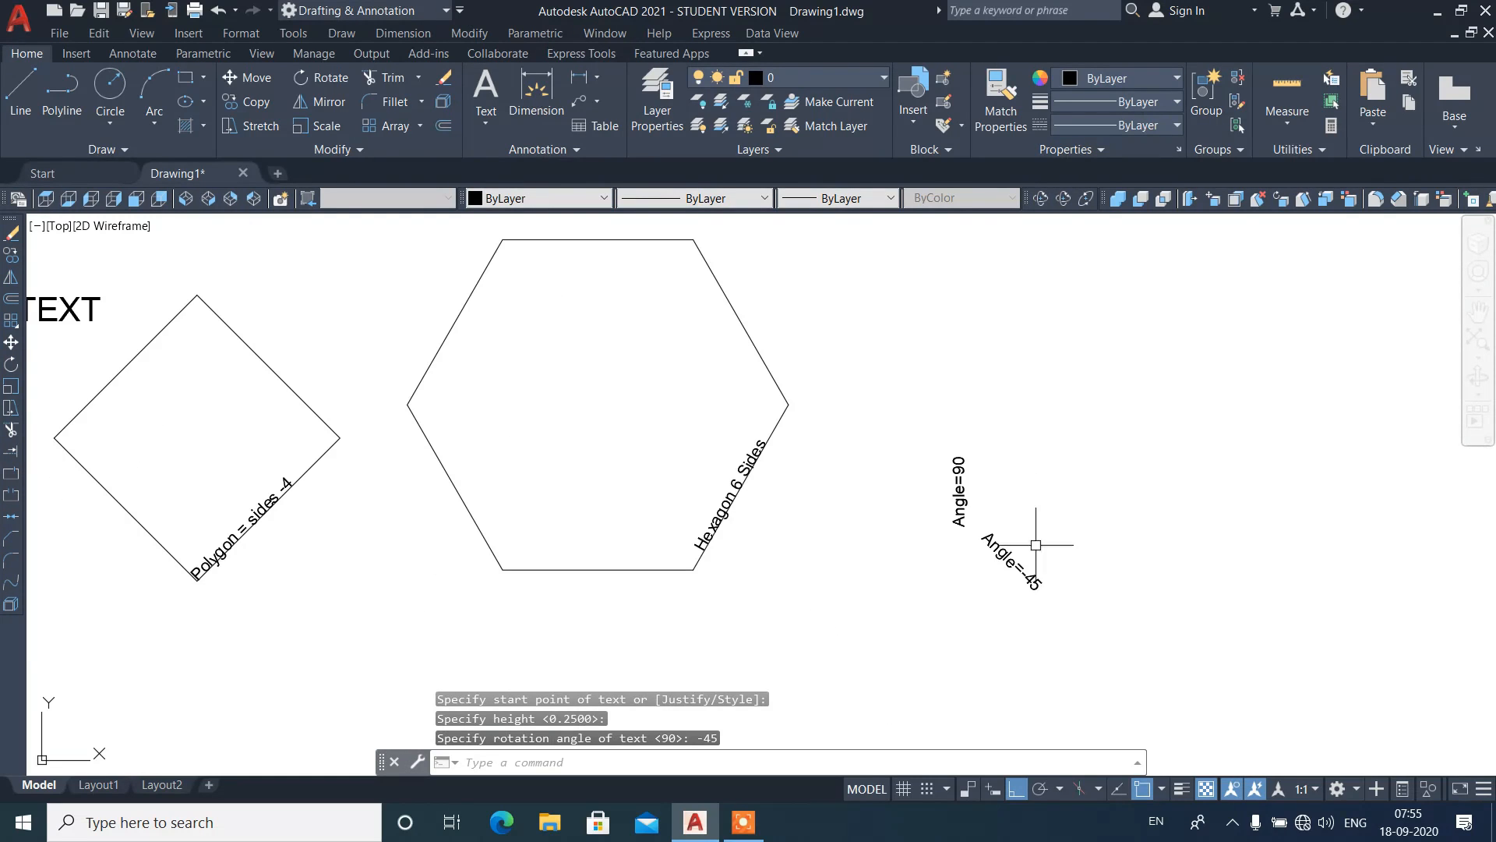
pyautogui.click(815, 391)
pyautogui.click(227, 317)
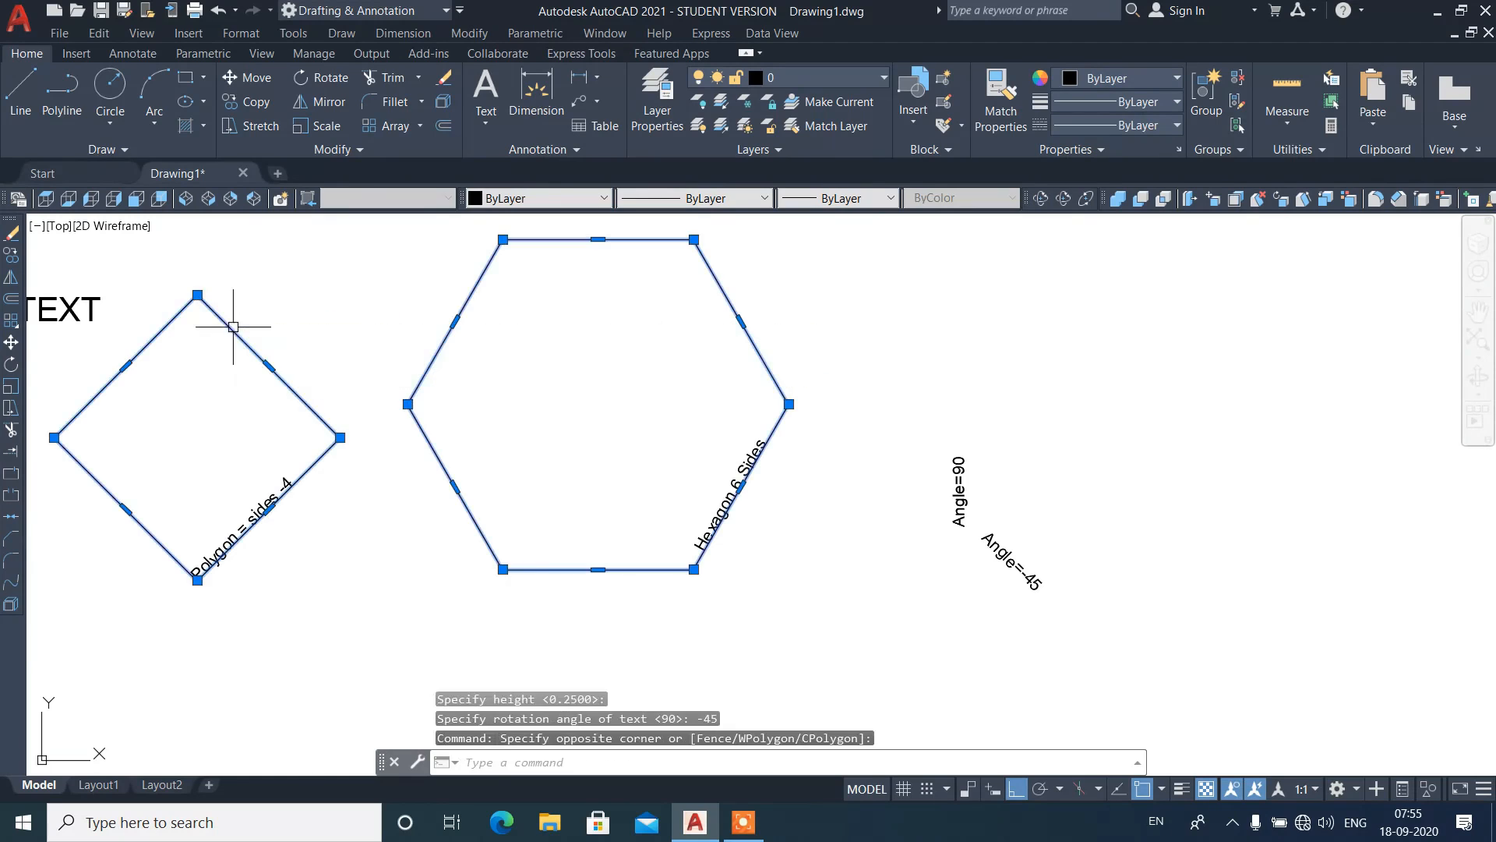
pyautogui.write('e')
pyautogui.press('Return')
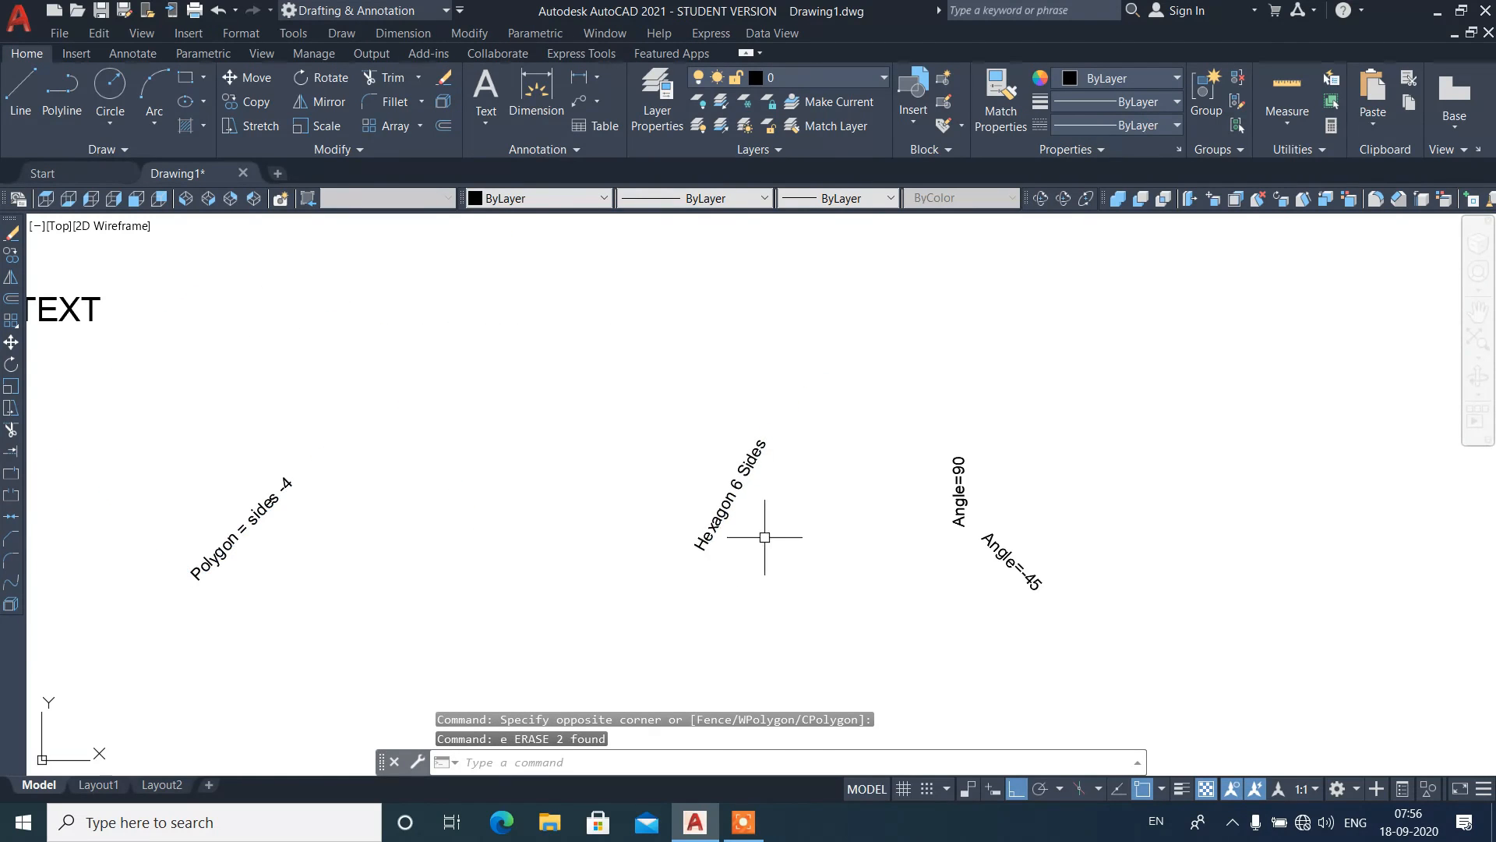
# Step: Move the "Hexagon 6 Sides" text horizontally to the left, next to "Polygon = sides -4"
pyautogui.click(716, 530)
pyautogui.write('m')
pyautogui.press('Return')
pyautogui.click(712, 537)
pyautogui.click(535, 595)
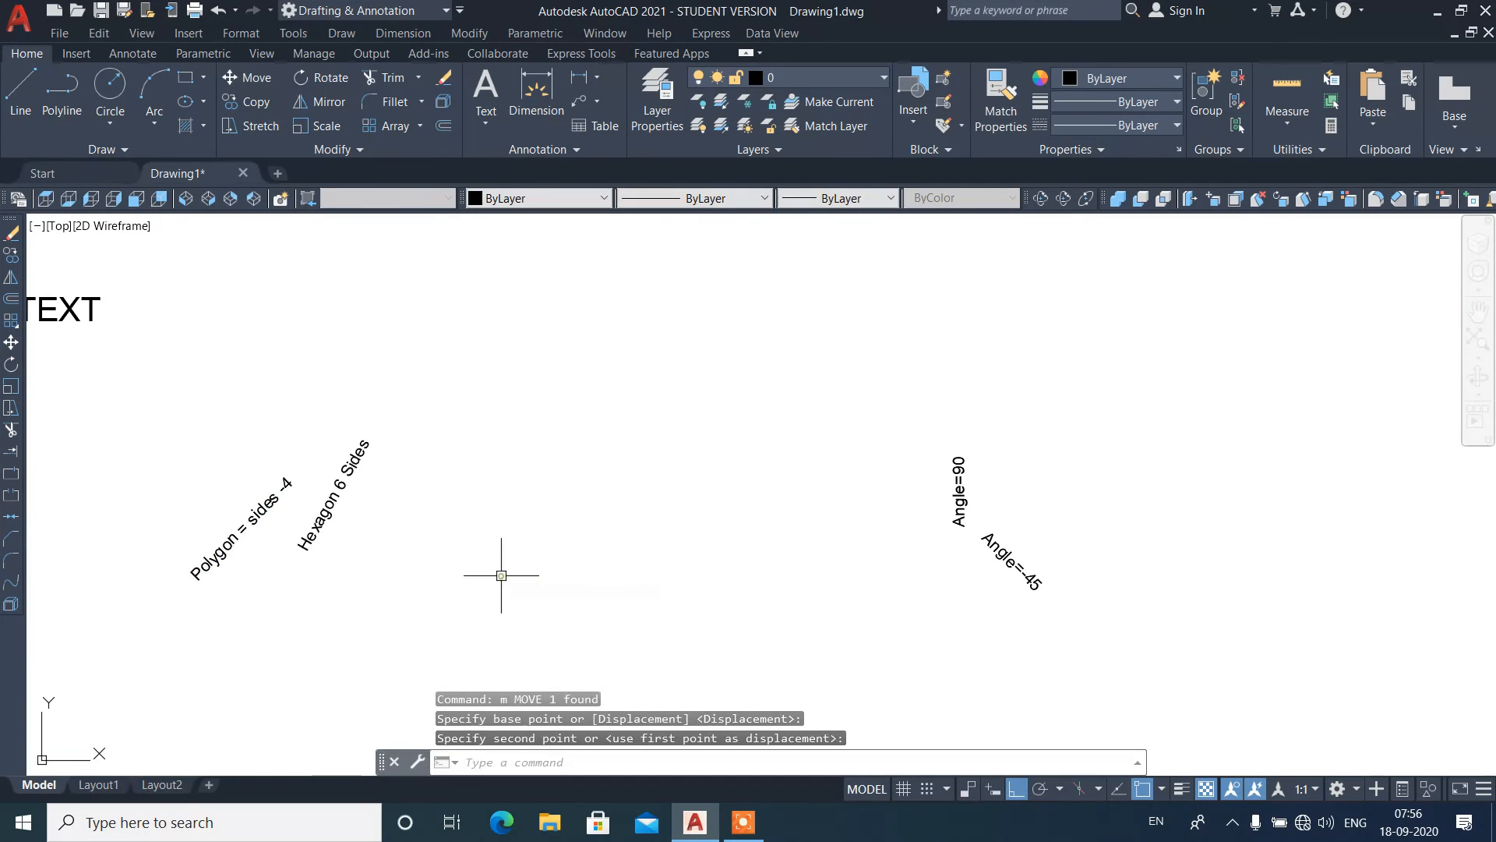
# Step: Move the "Angle=90" and "Angle=-45" texts together horizontally to the left, next to the "Hexagon 6 Sides" text
pyautogui.click(1135, 635)
pyautogui.click(932, 503)
pyautogui.write('m')
pyautogui.press('Return')
pyautogui.click(822, 502)
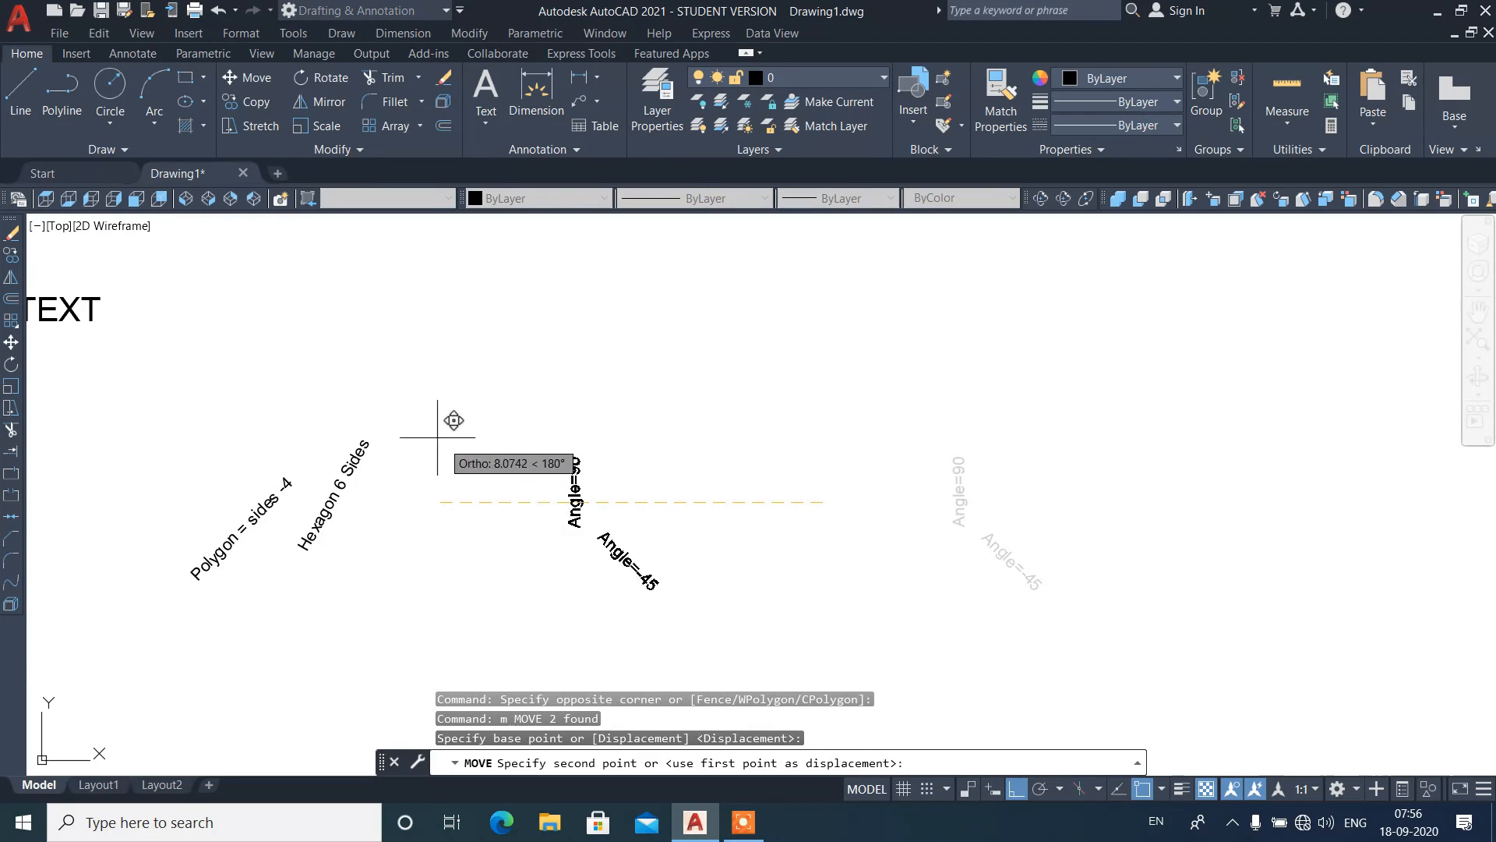
pyautogui.click(296, 406)
pyautogui.scroll(-3, 732, 374)
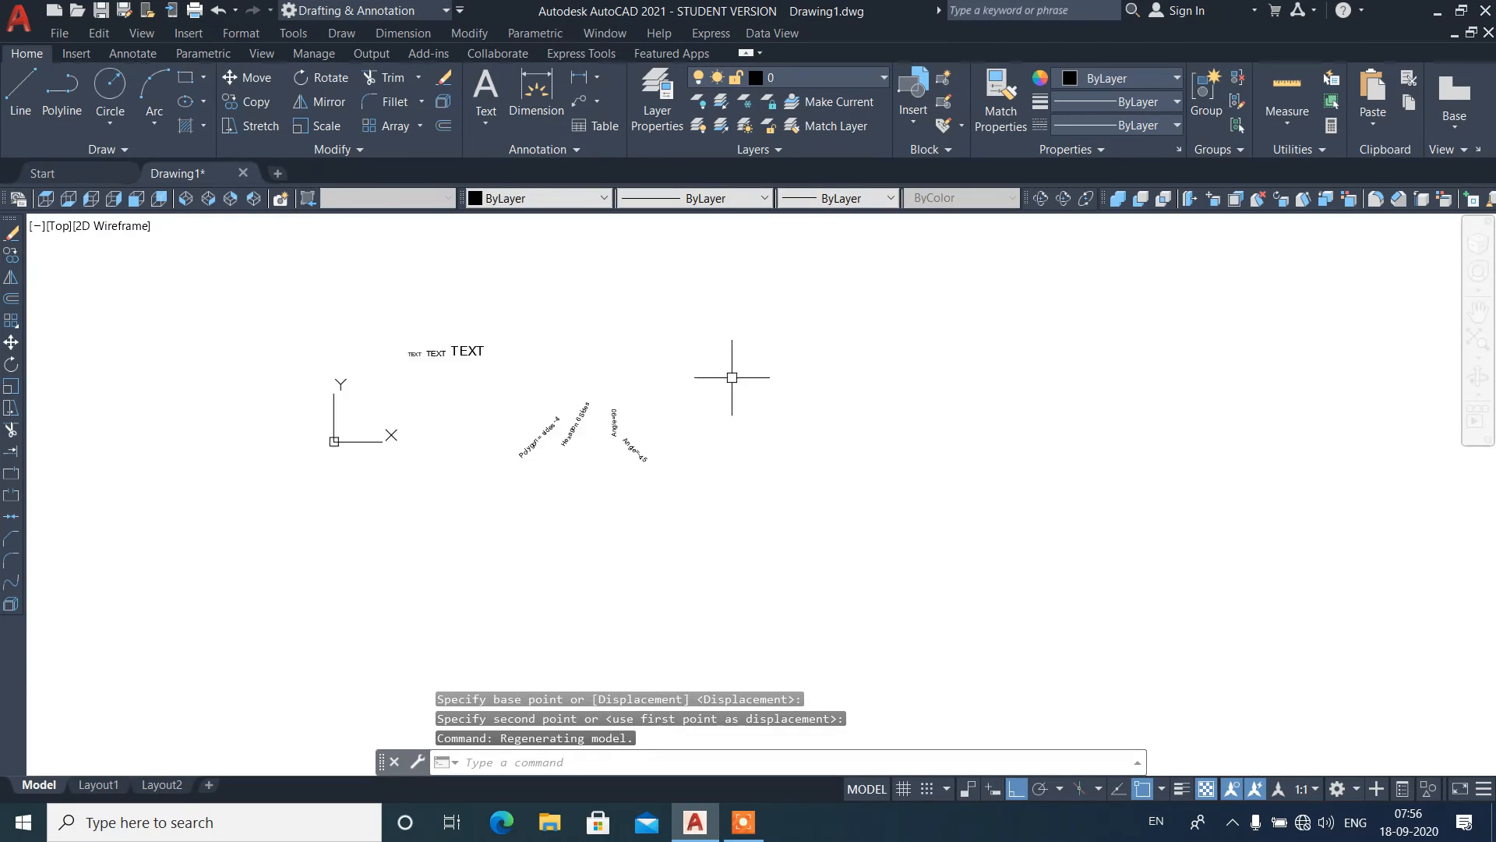
# Step: Move the four angled texts together straight up by about 3.7 units, level with the row of "TEXT" samples
pyautogui.scroll(3, 569, 432)
pyautogui.click(828, 501)
pyautogui.click(424, 367)
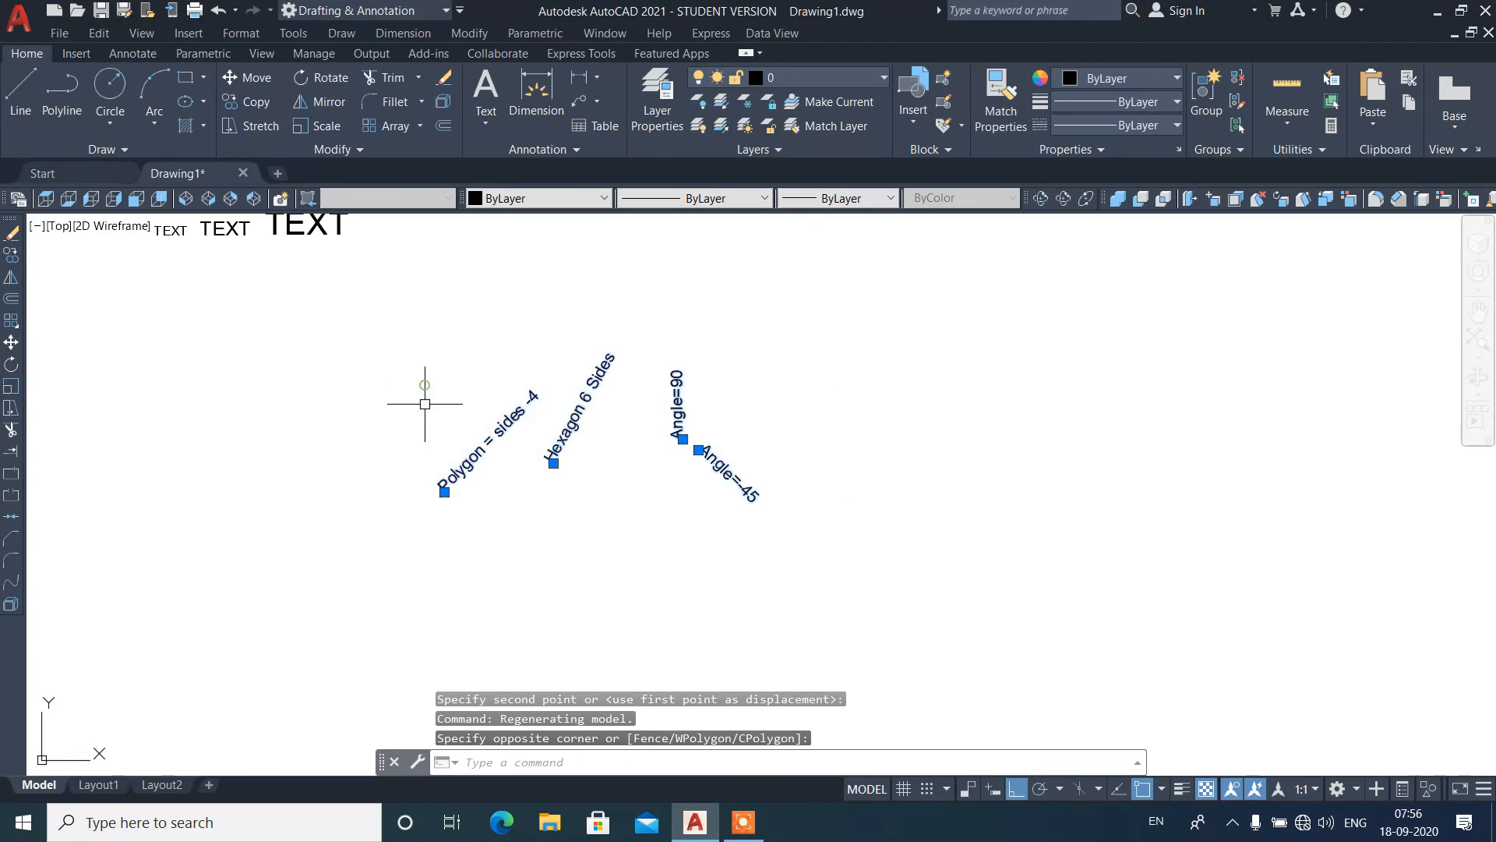
pyautogui.scroll(-2, 436, 401)
pyautogui.write('m')
pyautogui.press('Return')
pyautogui.click(659, 343)
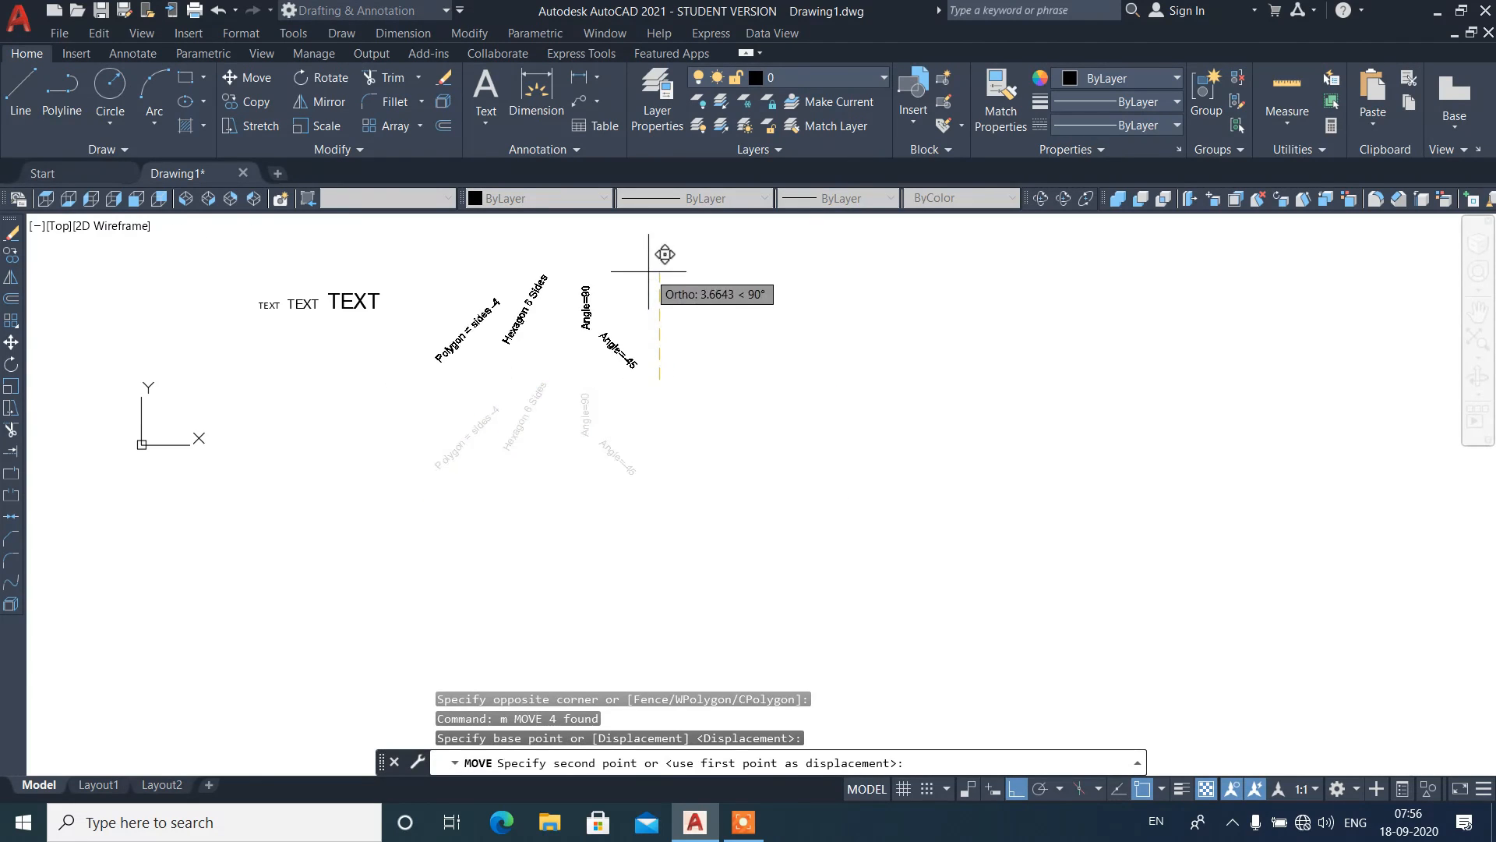
pyautogui.click(644, 268)
pyautogui.scroll(4, 378, 290)
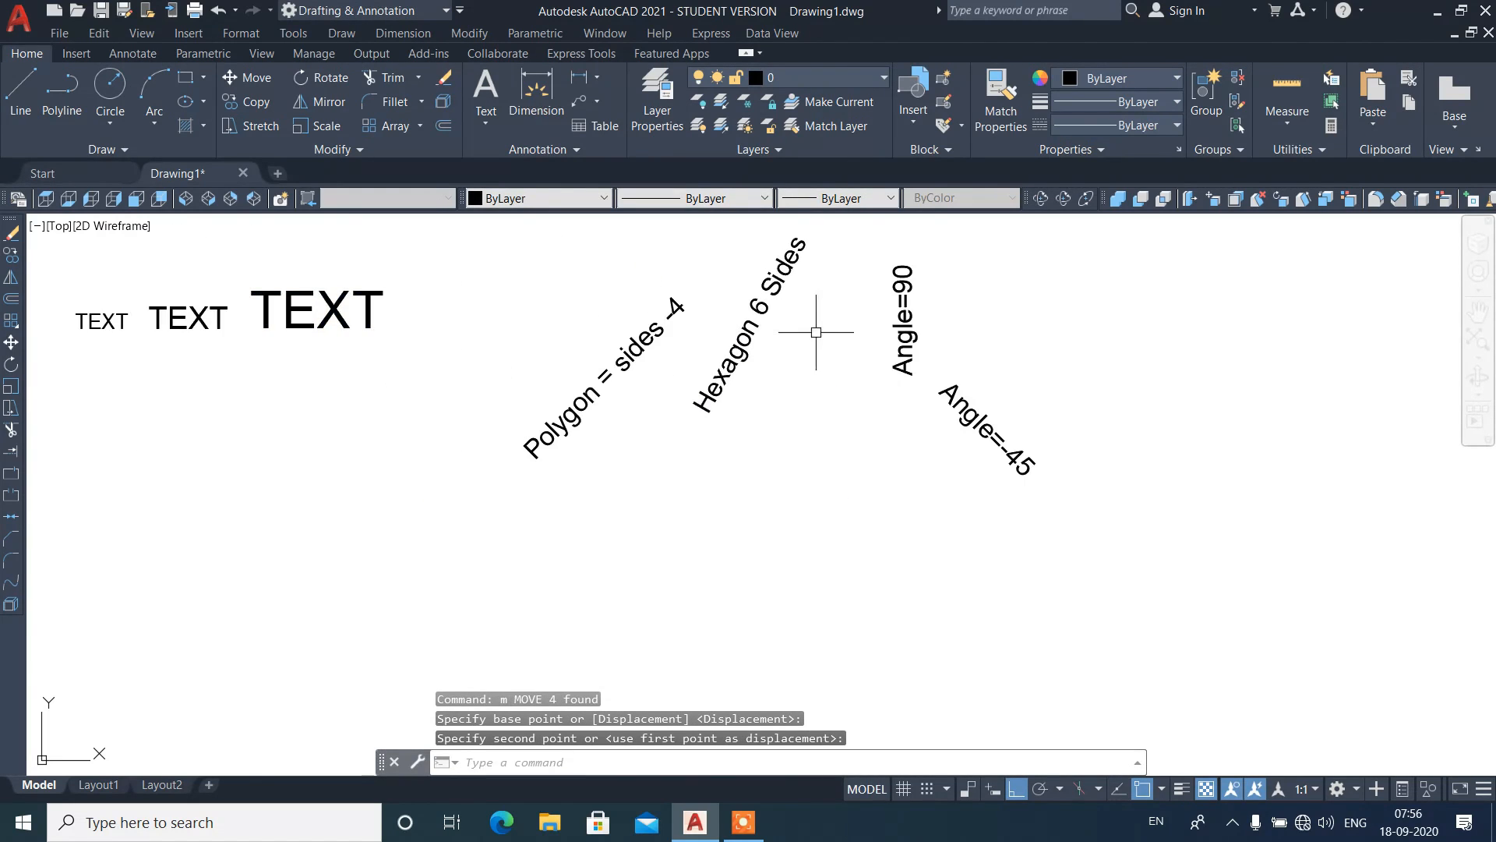
# Step: Set the rotation of the "Angle=-45" text to 0 in its properties
pyautogui.click(952, 402)
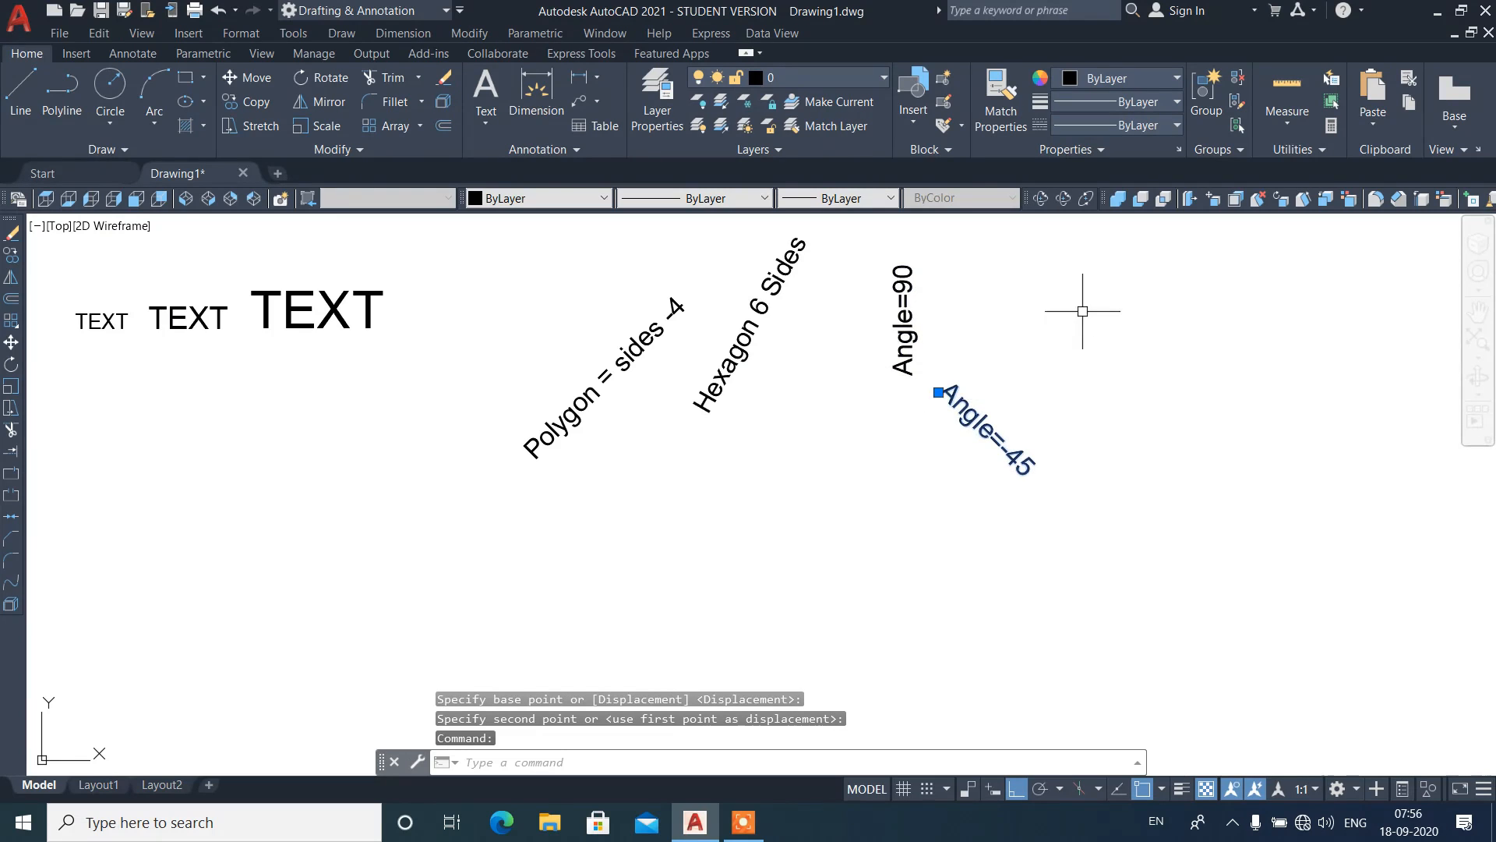
pyautogui.rightClick(1083, 315)
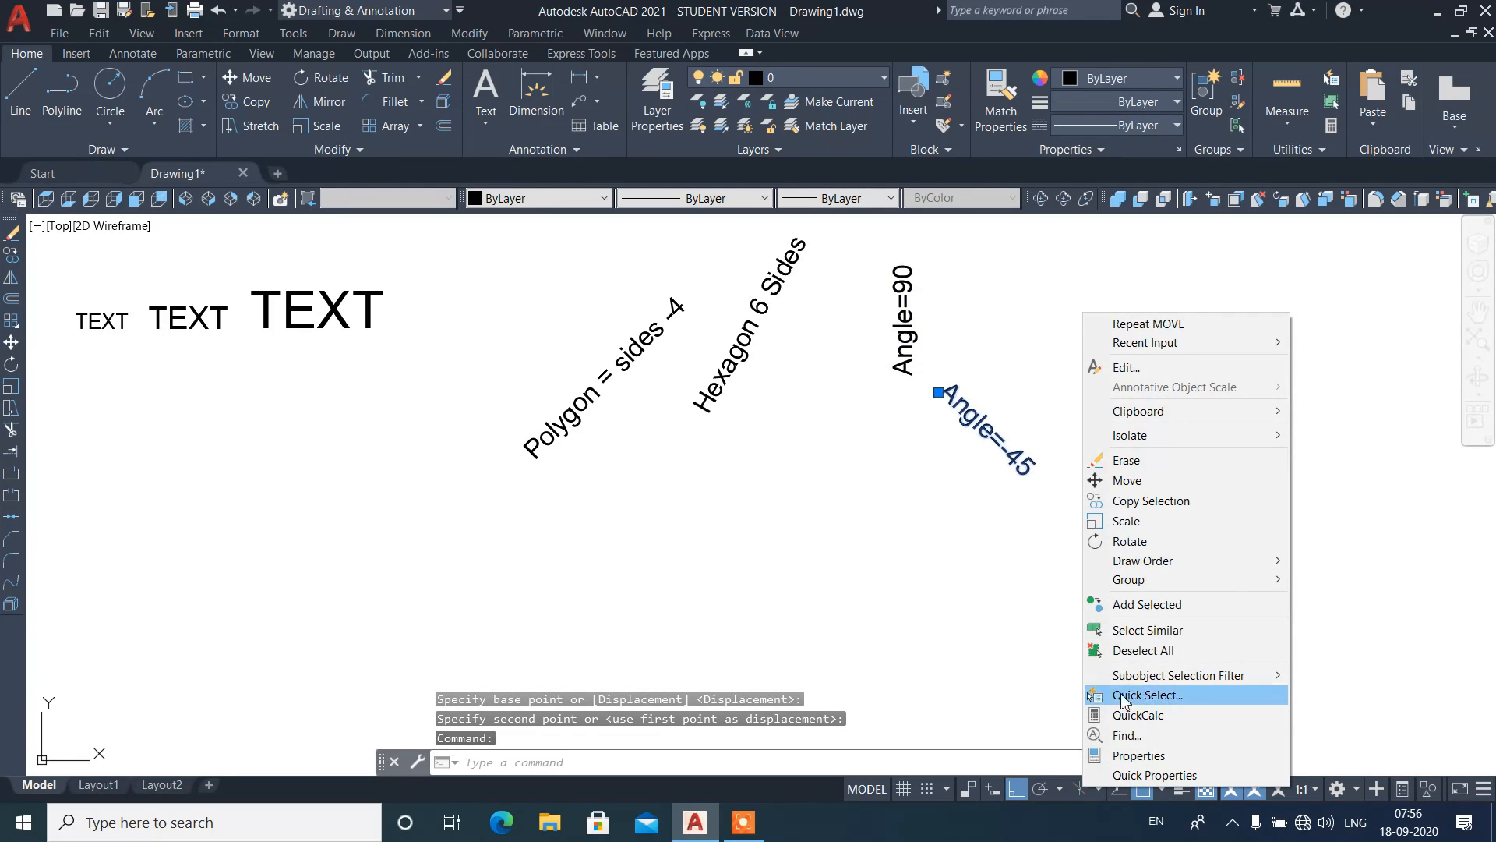
pyautogui.click(1139, 755)
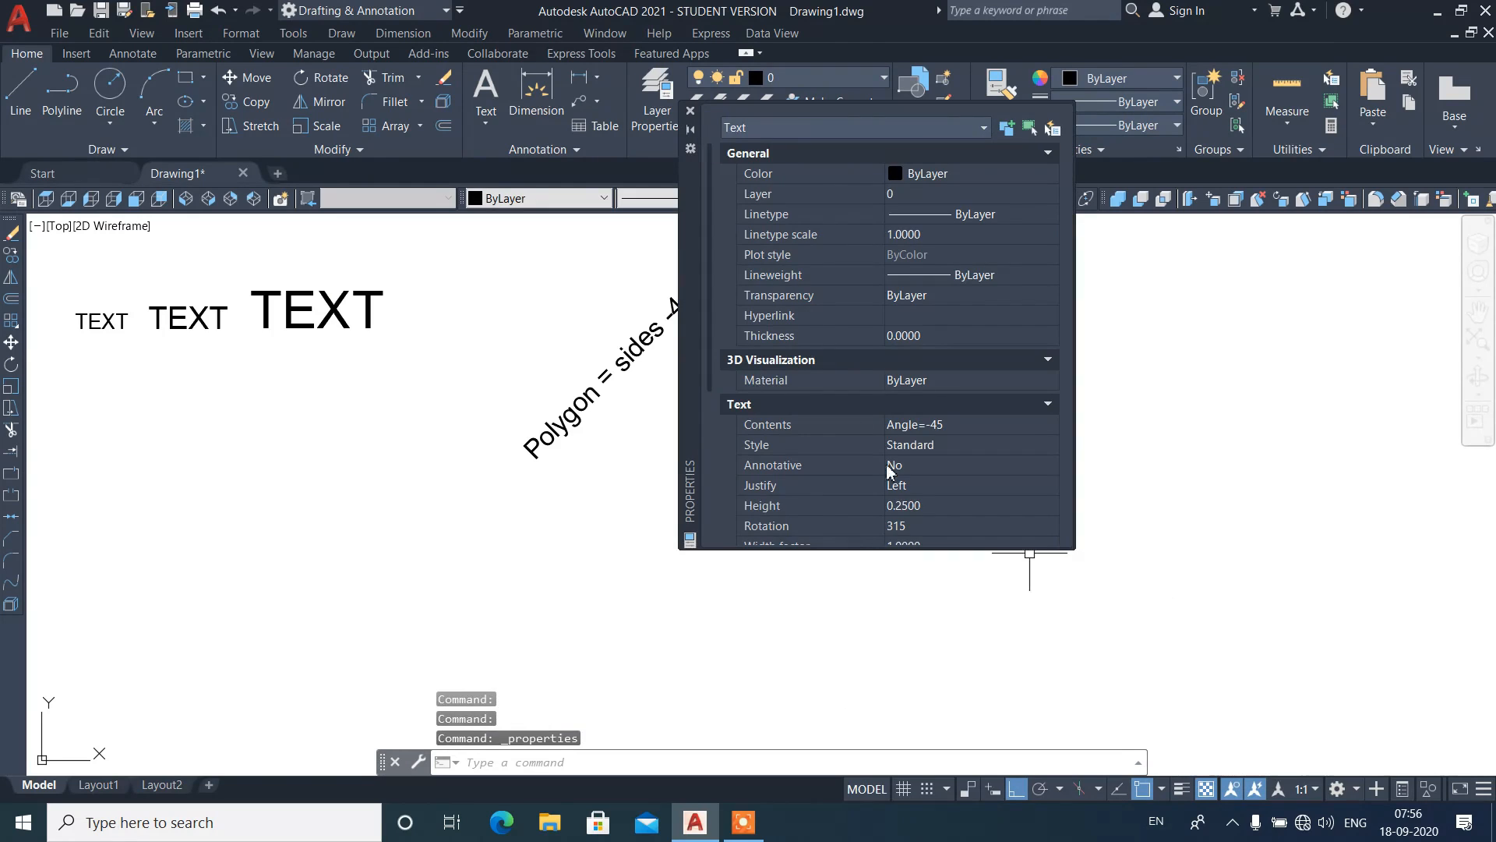
pyautogui.moveTo(693, 361)
pyautogui.mouseDown()
pyautogui.moveTo(532, 402)
pyautogui.moveTo(372, 402)
pyautogui.mouseUp()
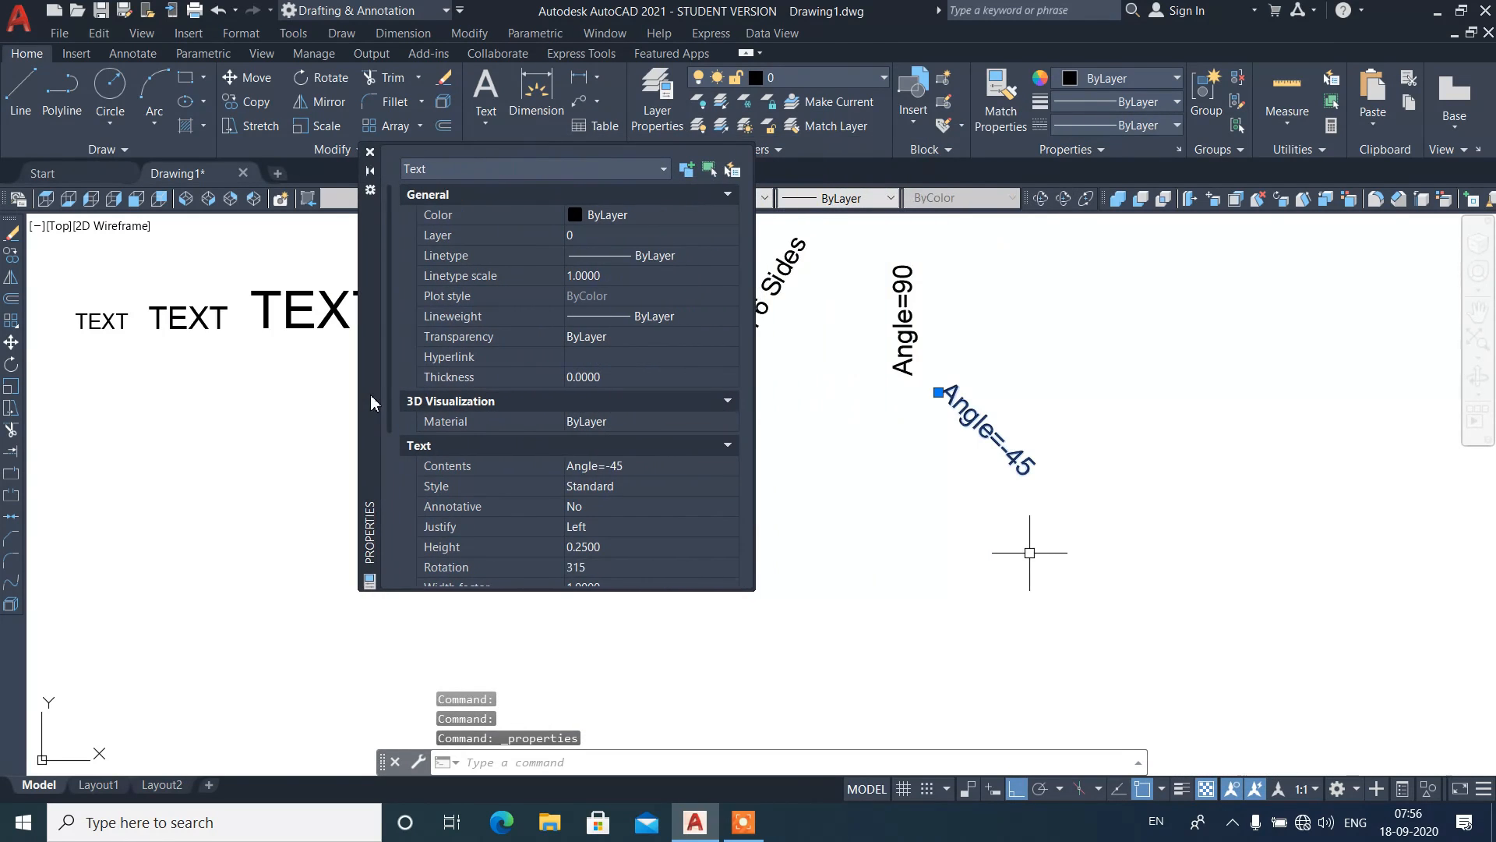
pyautogui.scroll(-5, 468, 413)
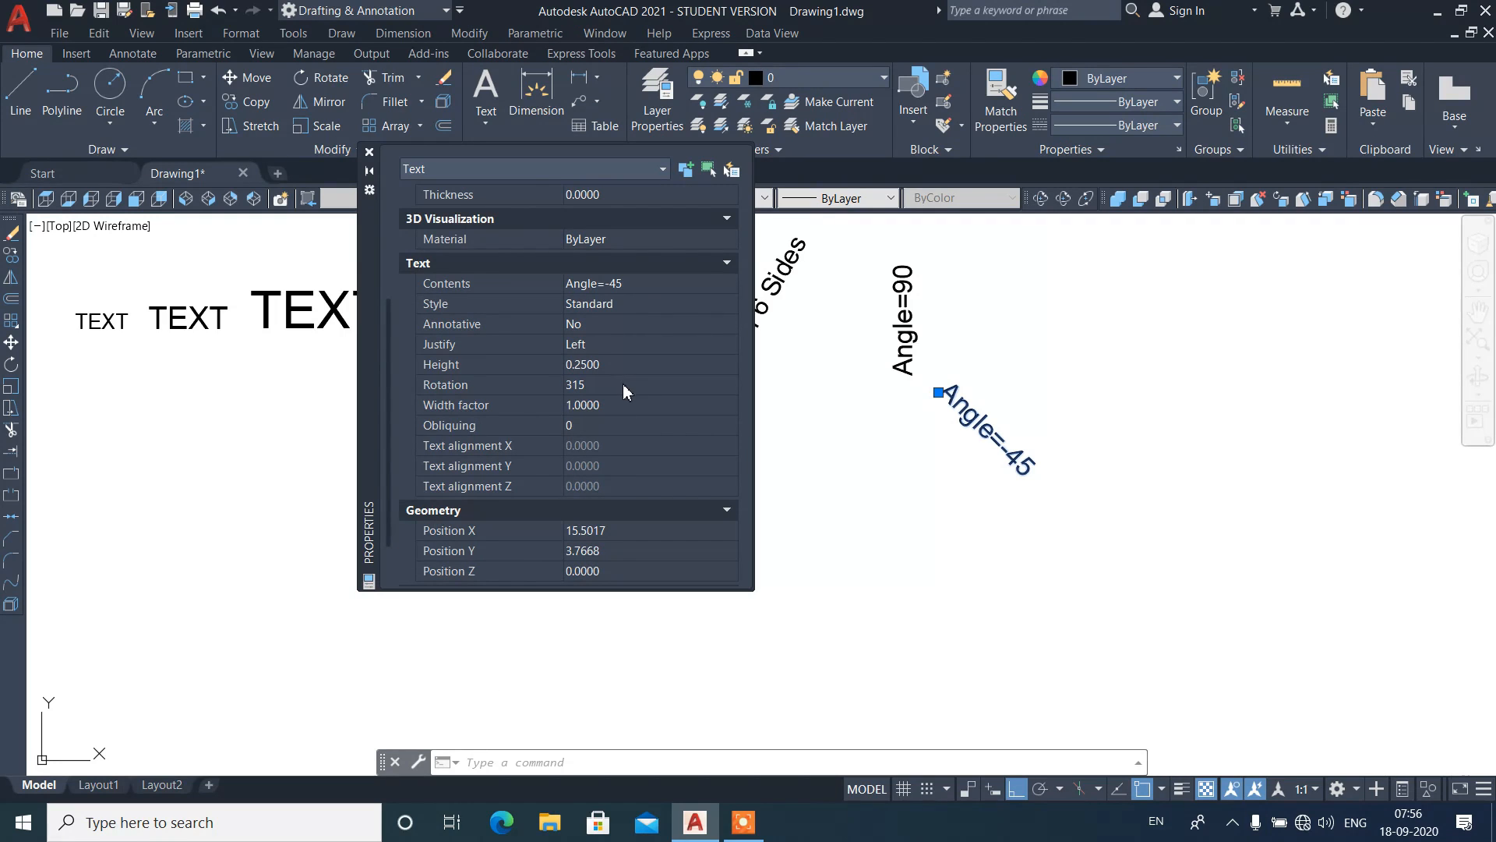
pyautogui.click(628, 367)
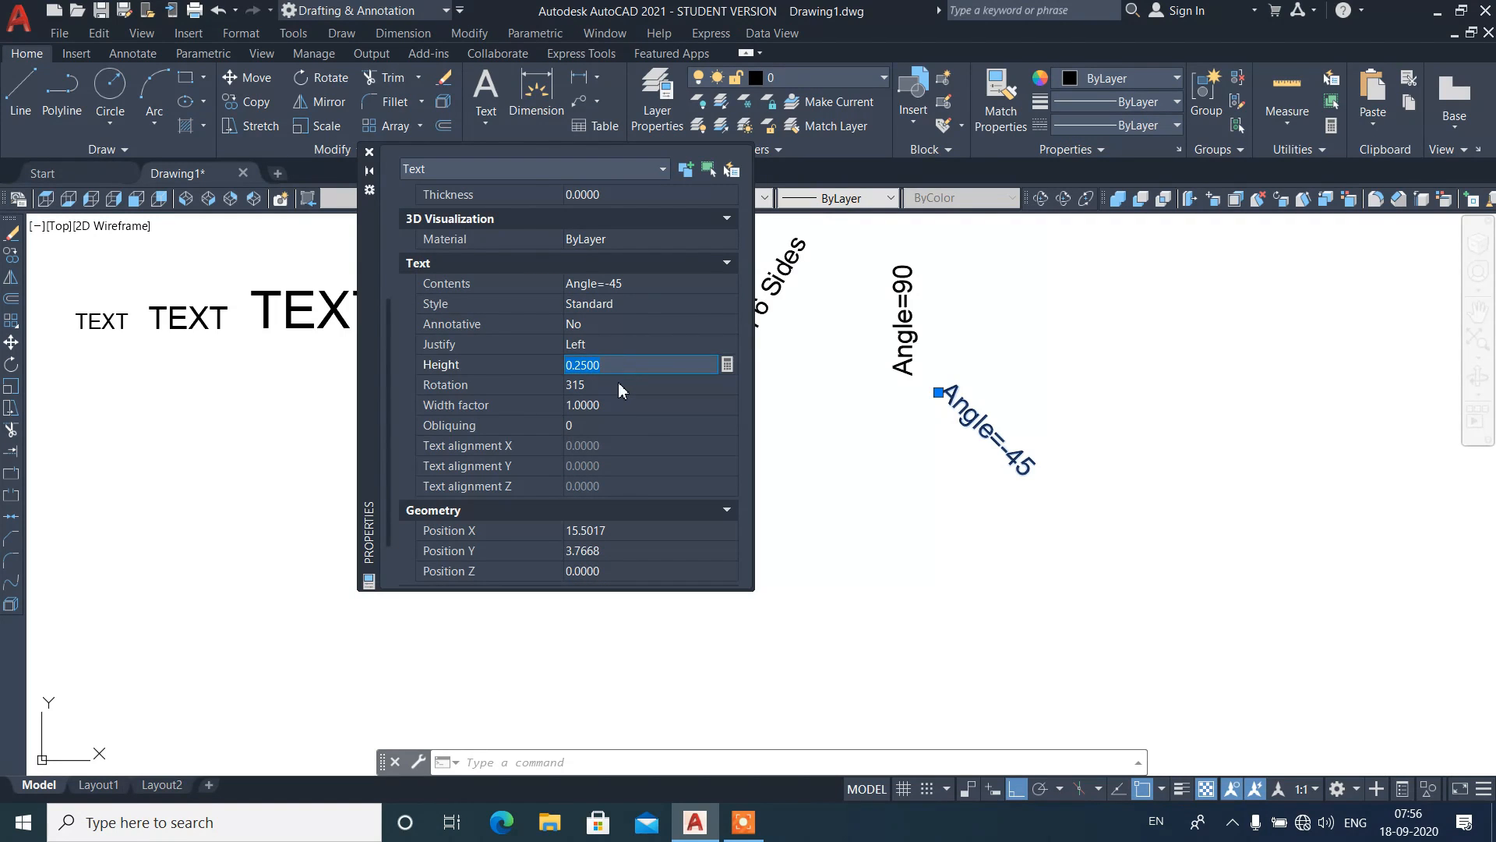
pyautogui.click(617, 384)
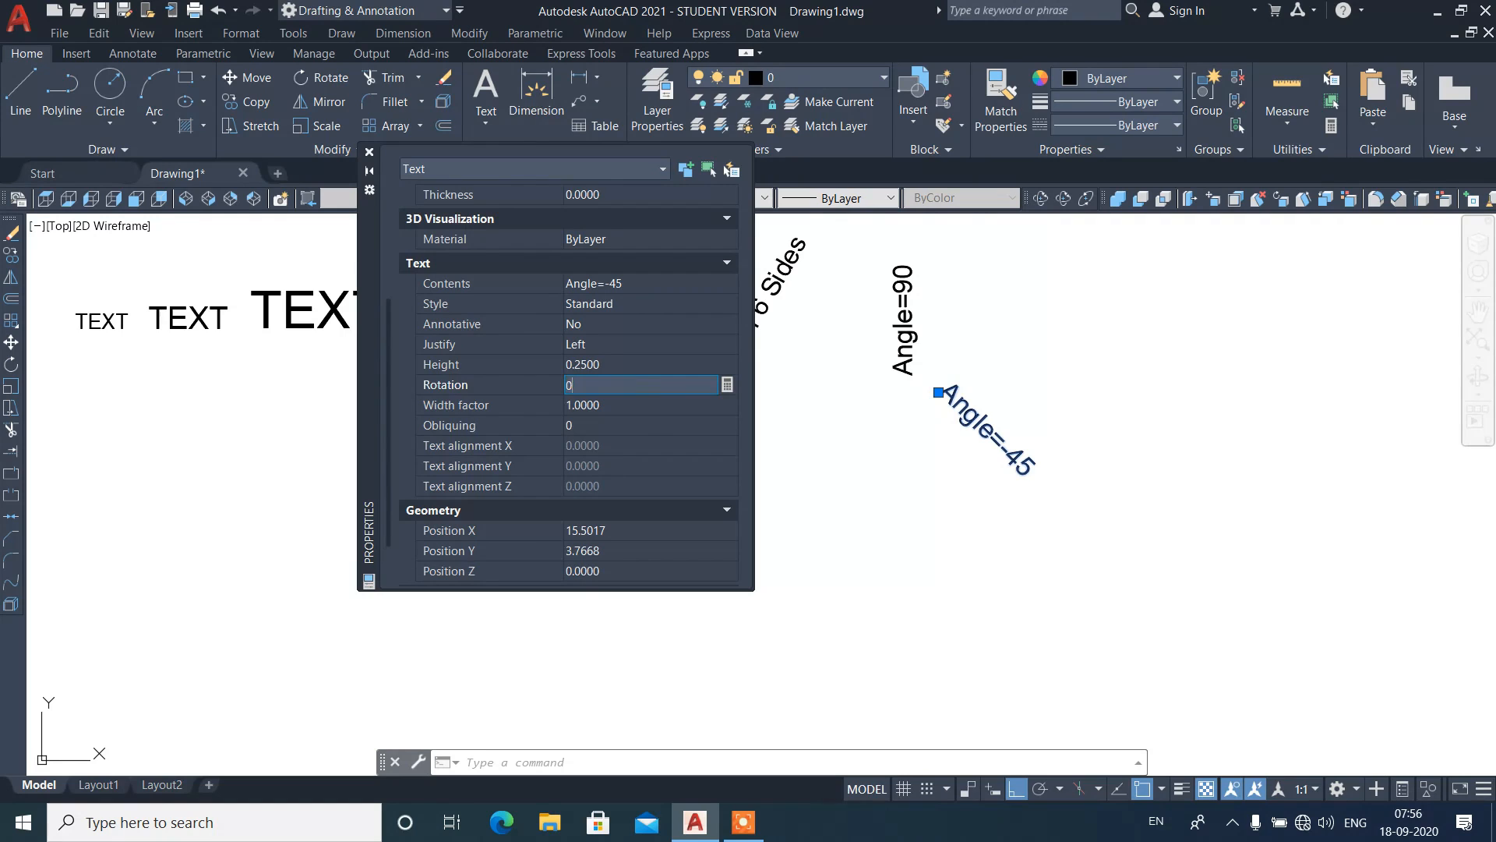
pyautogui.press('Tab')
pyautogui.scroll(4, 996, 377)
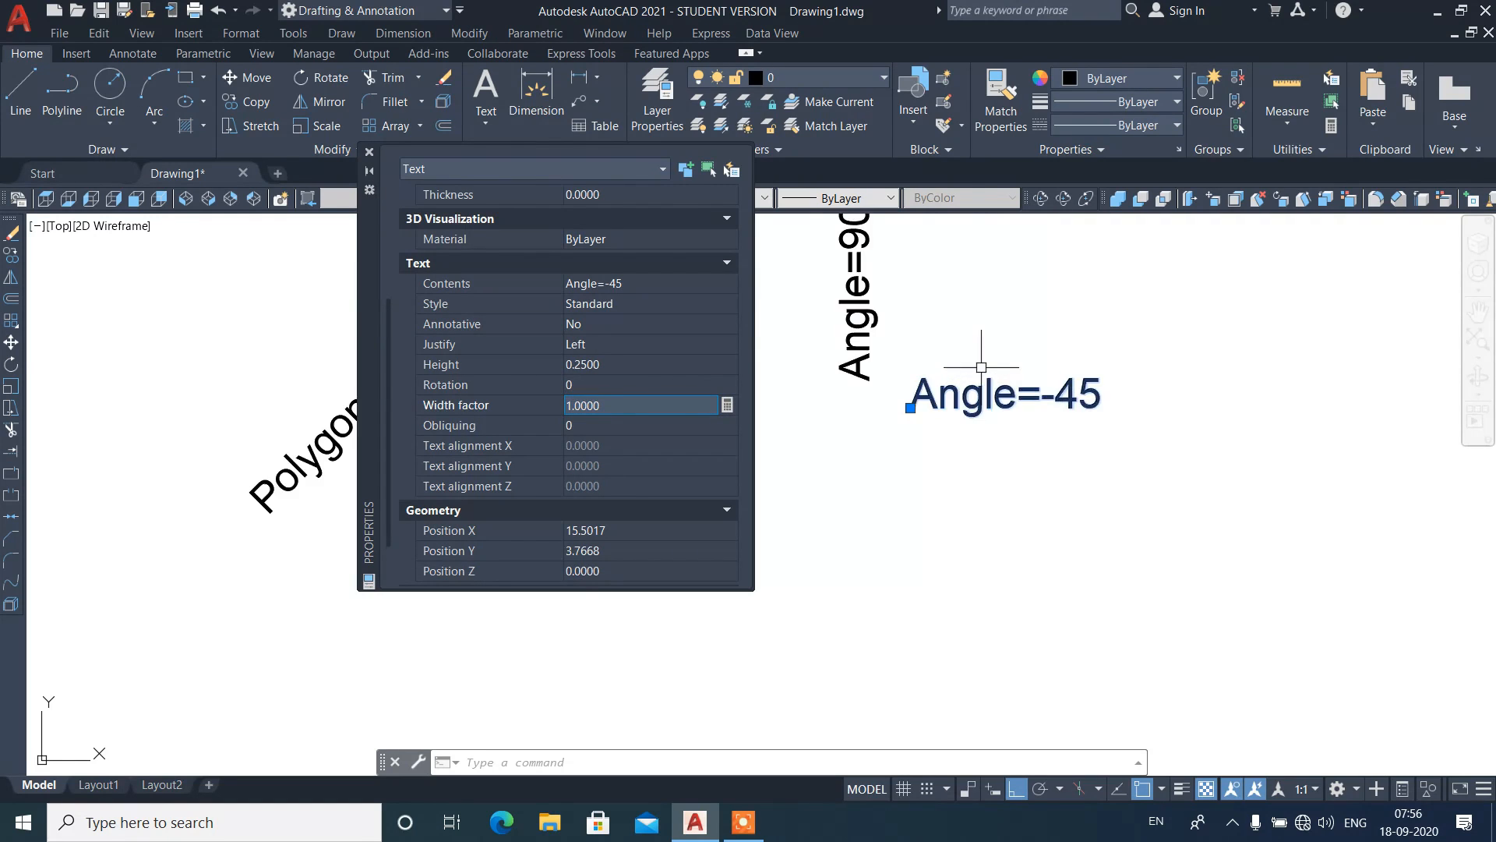
# Step: Set the height of the "Angle=-45" text to 0.5, then close its properties and deselect it
pyautogui.click(619, 383)
pyautogui.click(617, 364)
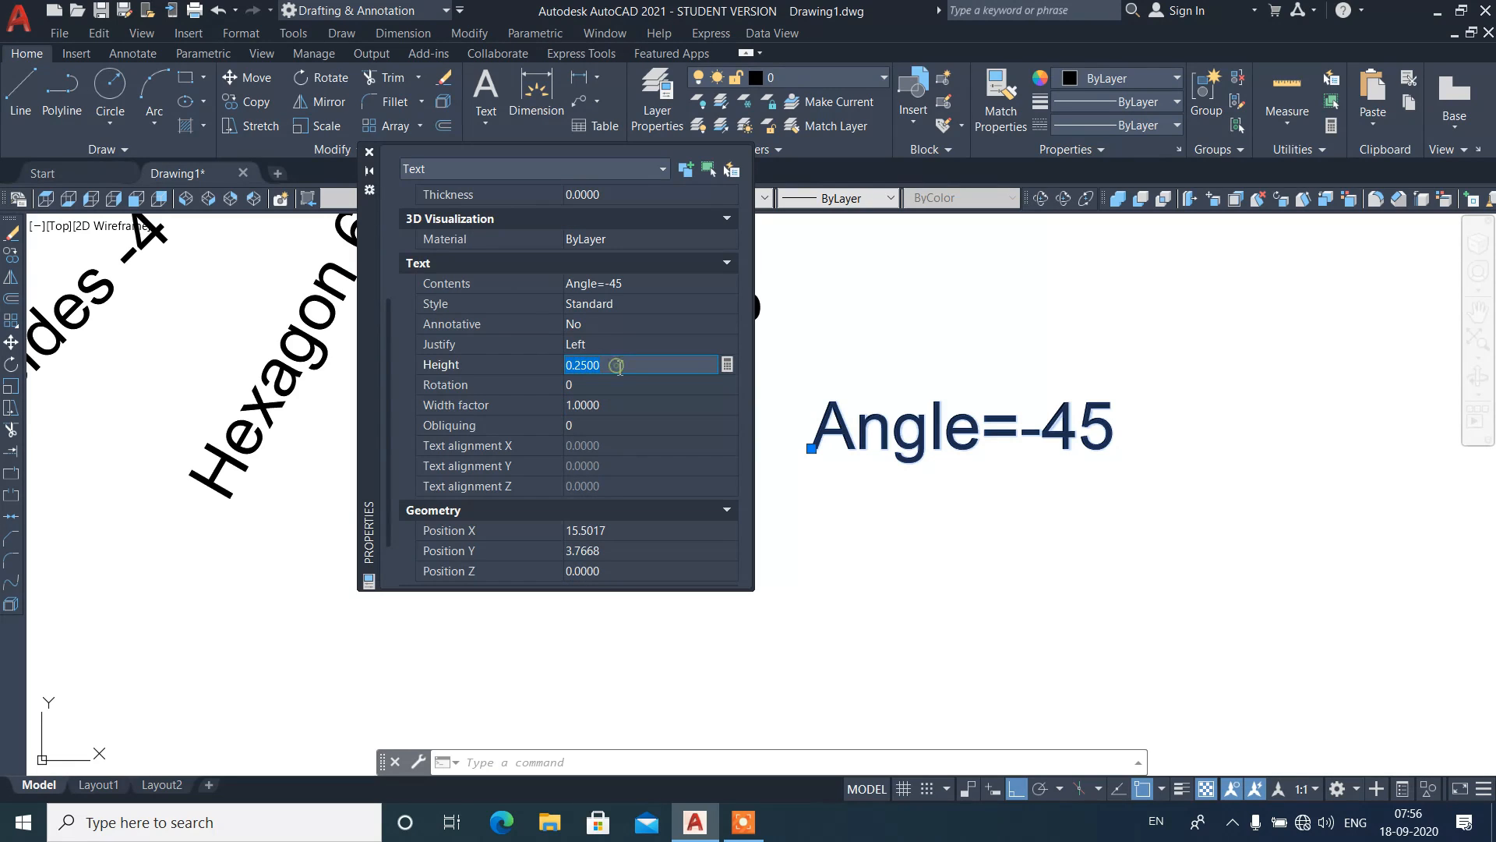
pyautogui.write('0.5')
pyautogui.press('Tab')
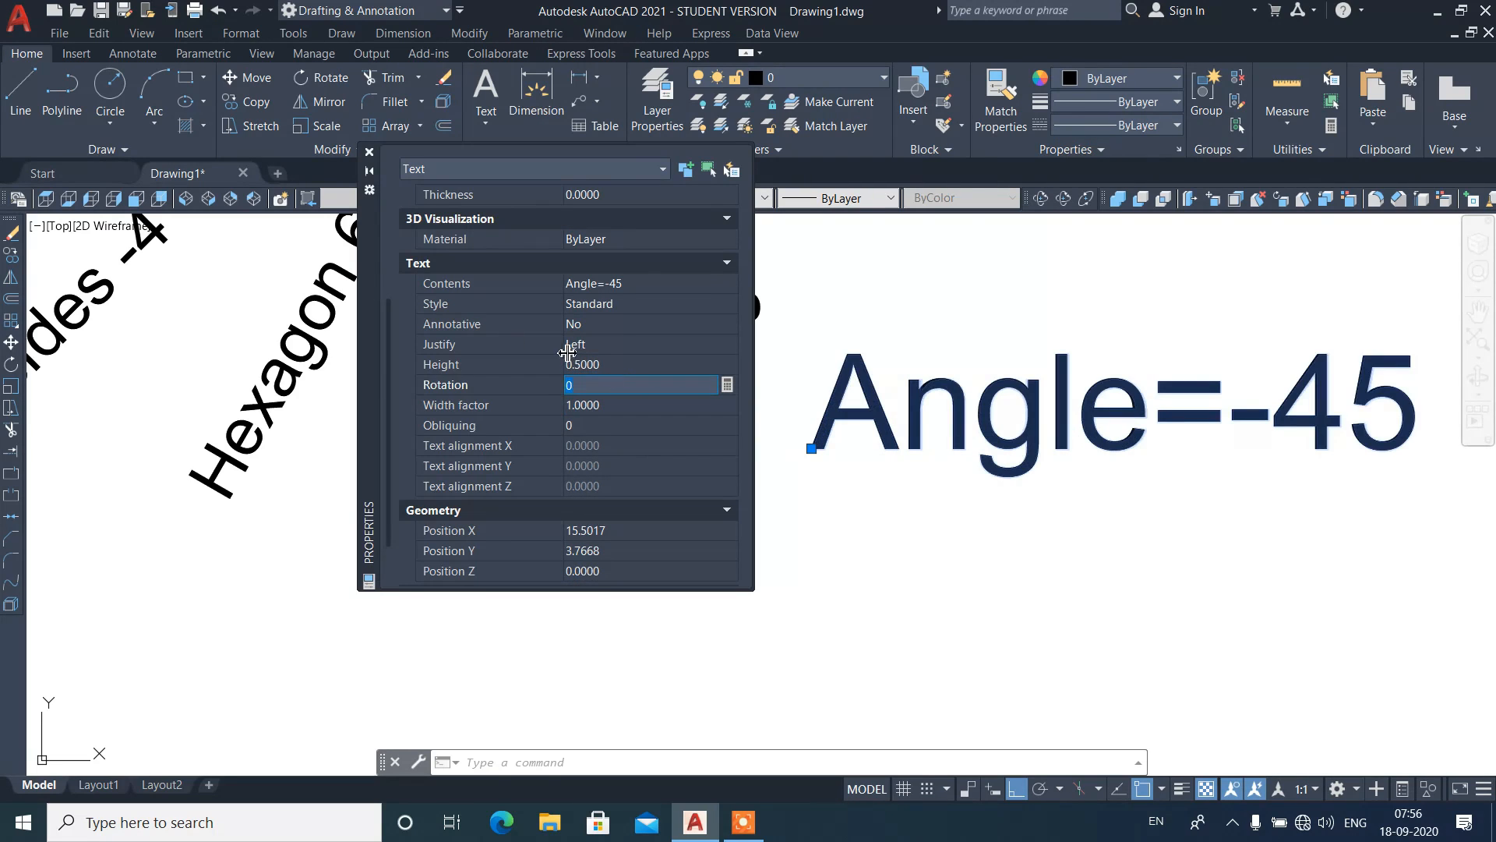
pyautogui.click(370, 151)
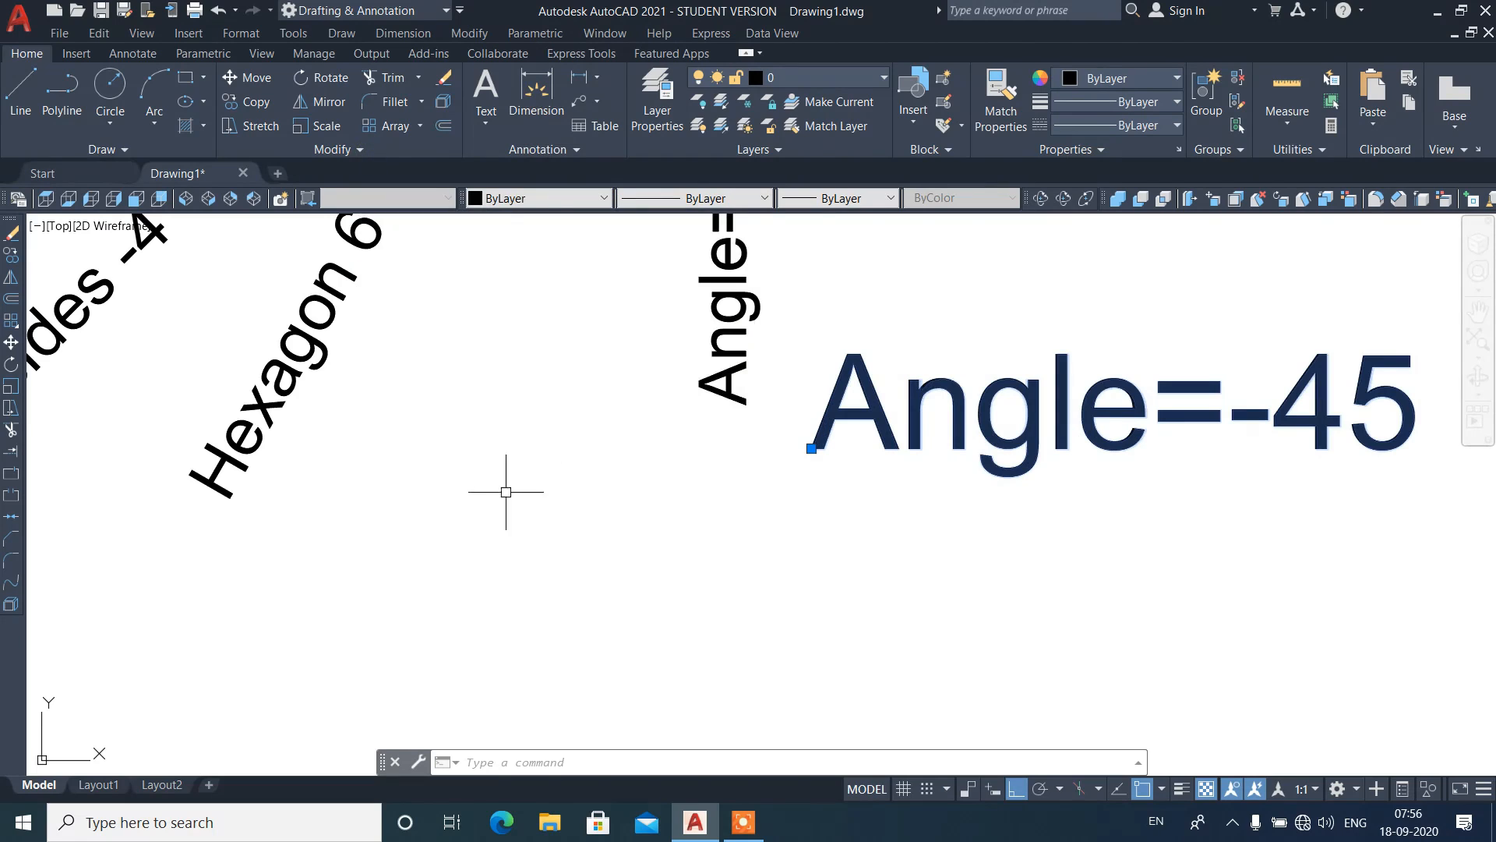
pyautogui.press('Escape')
# Step: Set the rotation of the "Hexagon 6 Sides" text to 0 in its properties, then close them and deselect the text
pyautogui.click(330, 479)
pyautogui.click(258, 438)
pyautogui.hotkey('ctrl', '1')
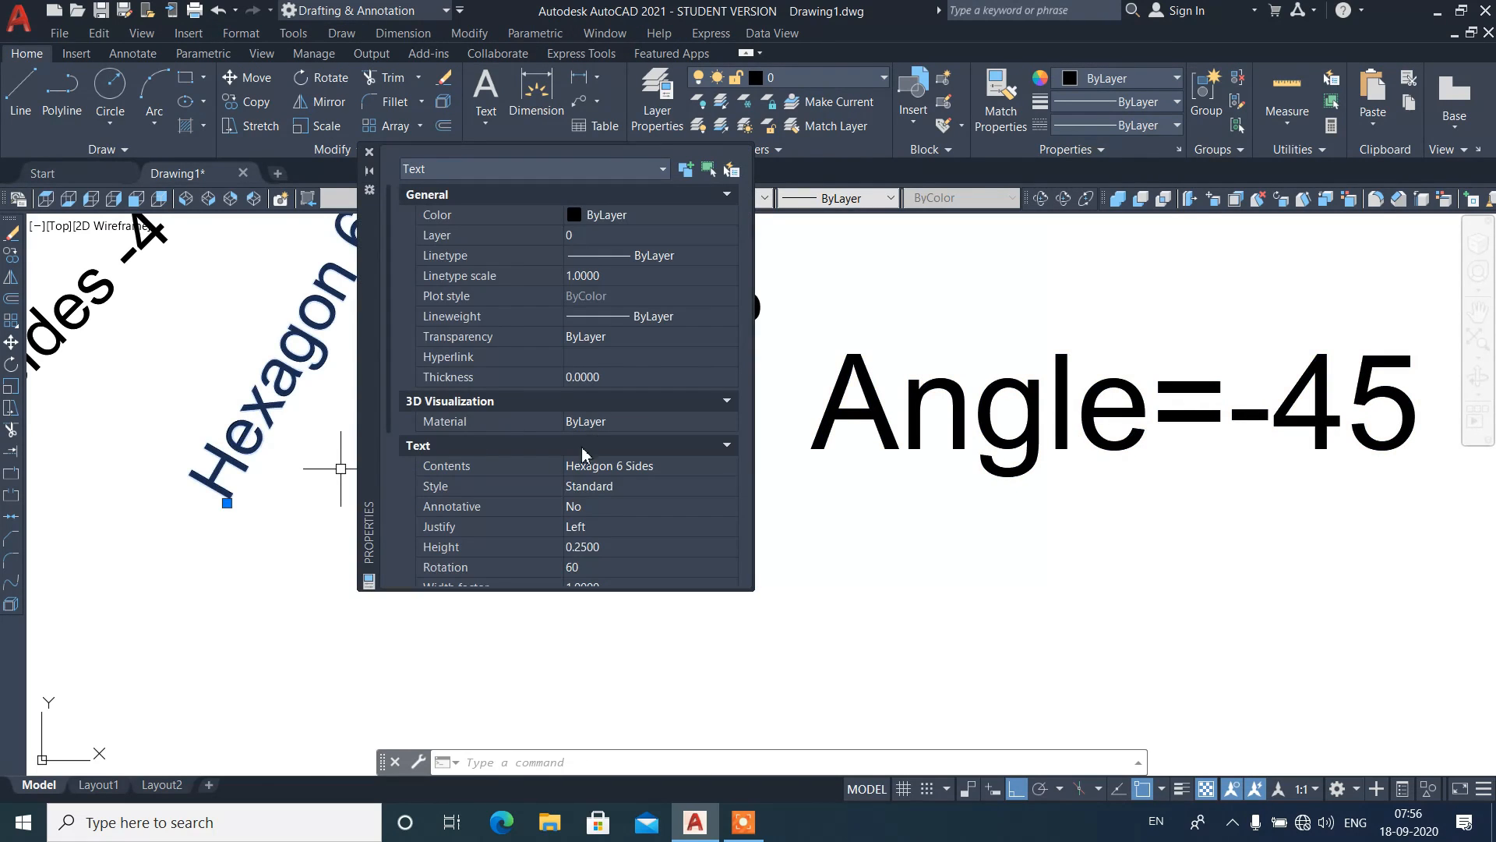
pyautogui.moveTo(388, 402); pyautogui.dragTo(624, 479)
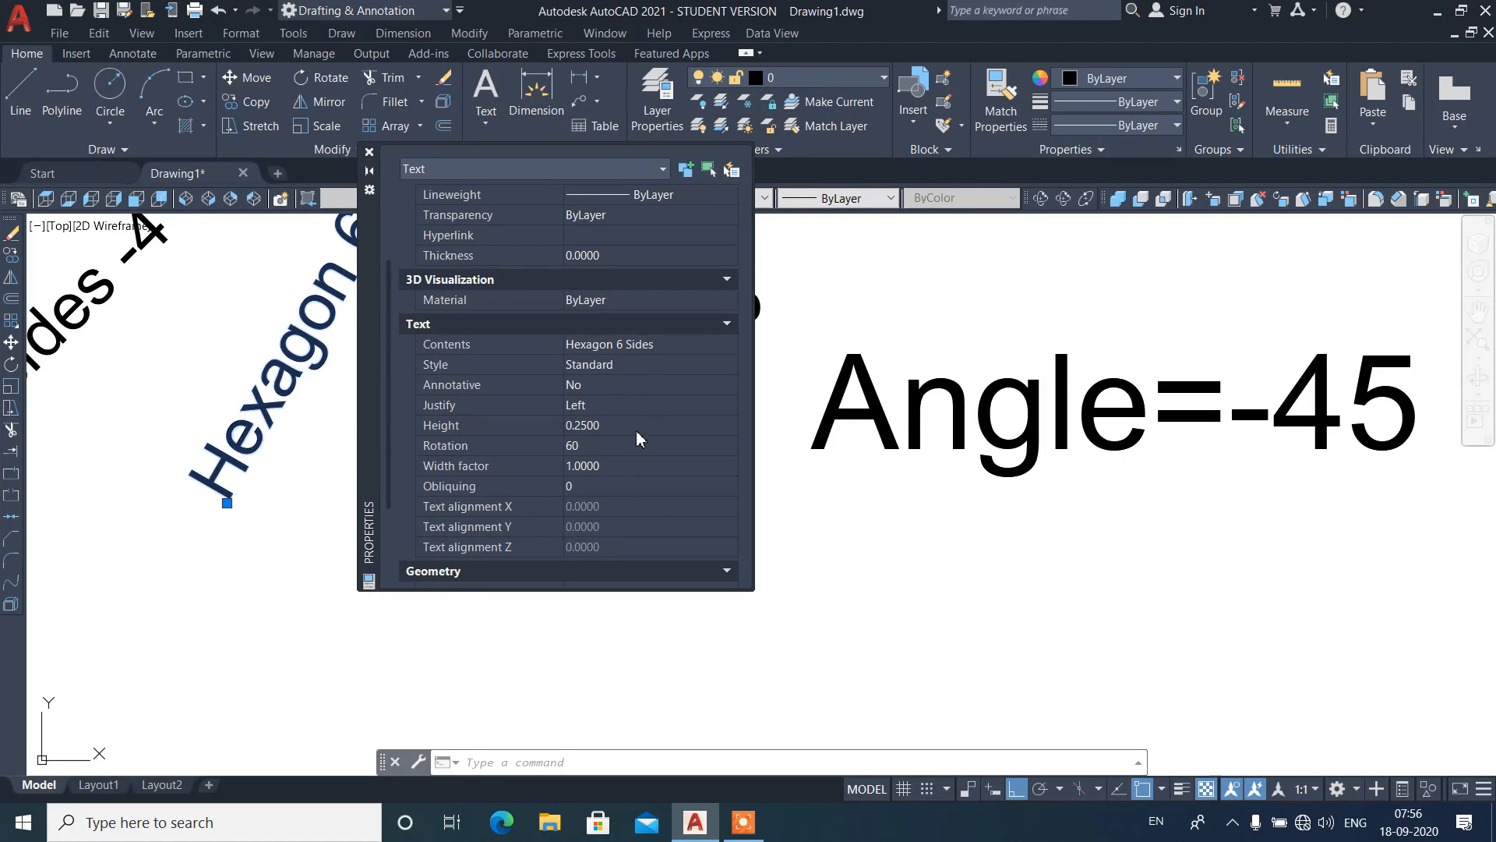
pyautogui.click(635, 424)
pyautogui.click(620, 444)
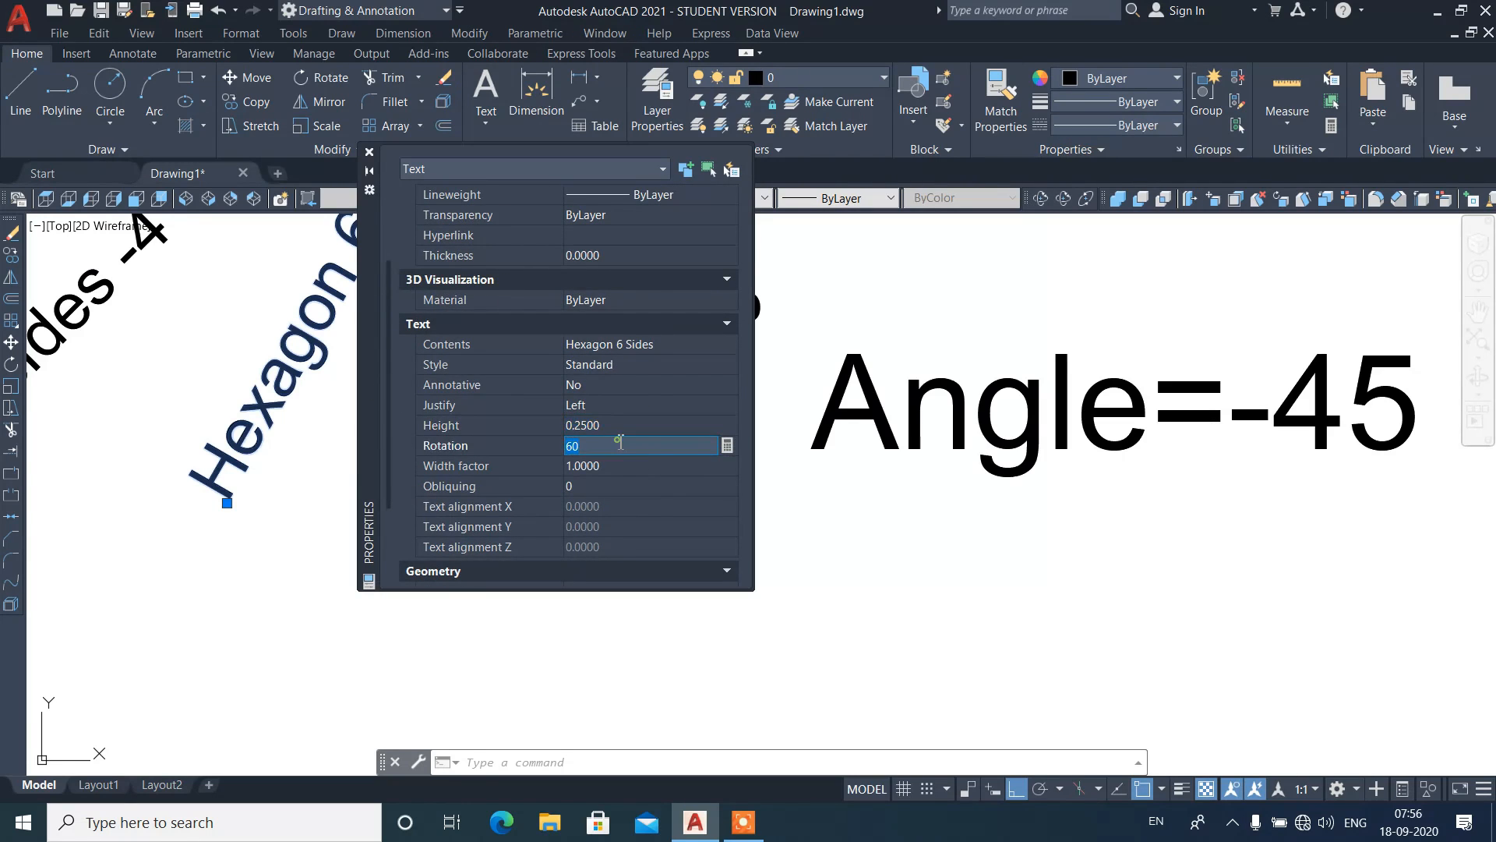
pyautogui.write('0')
pyautogui.press('Tab')
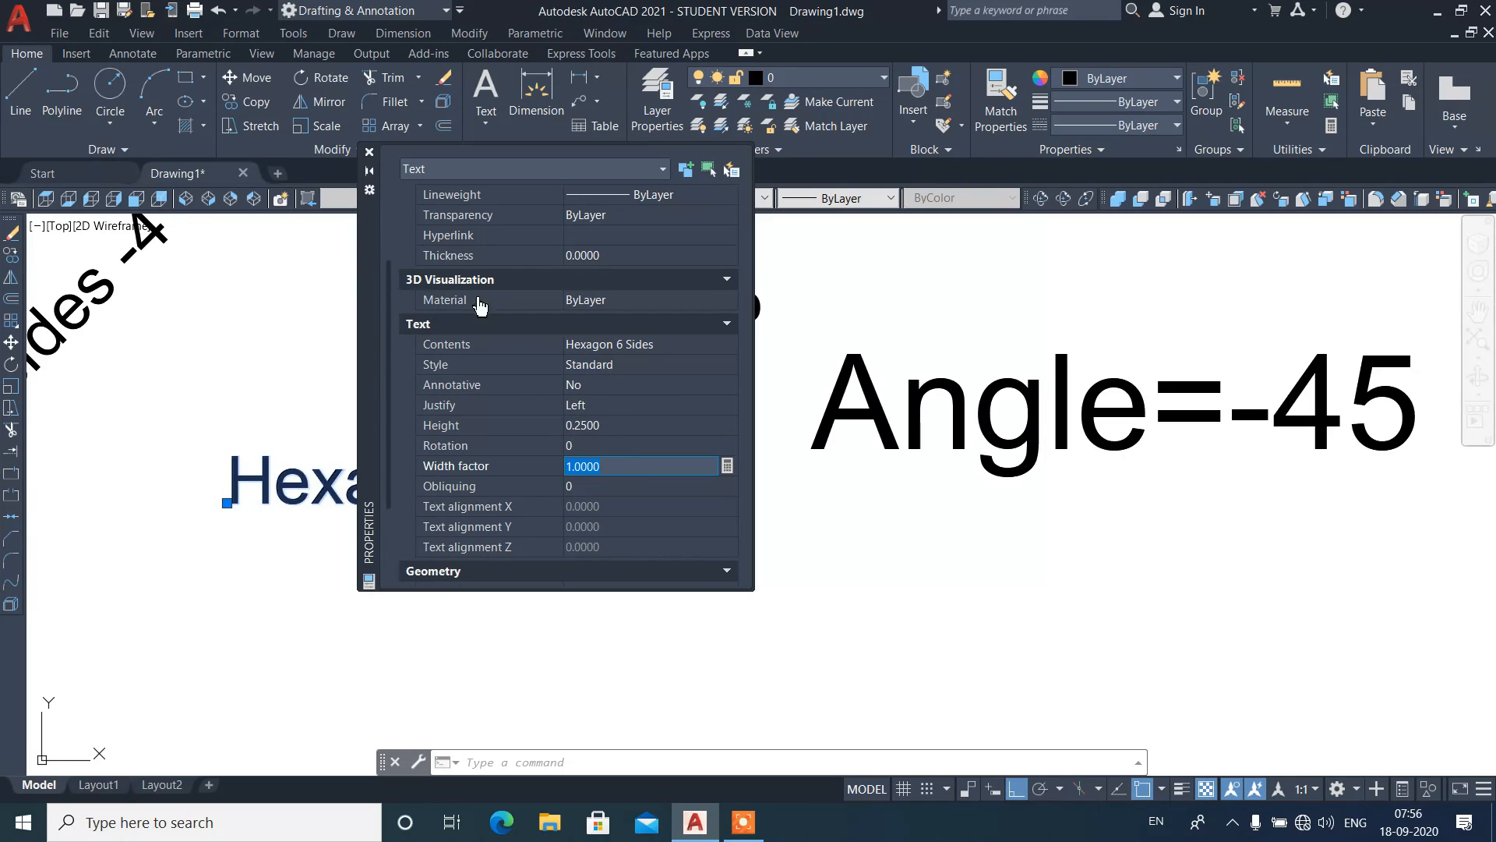
pyautogui.click(370, 152)
pyautogui.press('Escape')
pyautogui.scroll(-2, 838, 512)
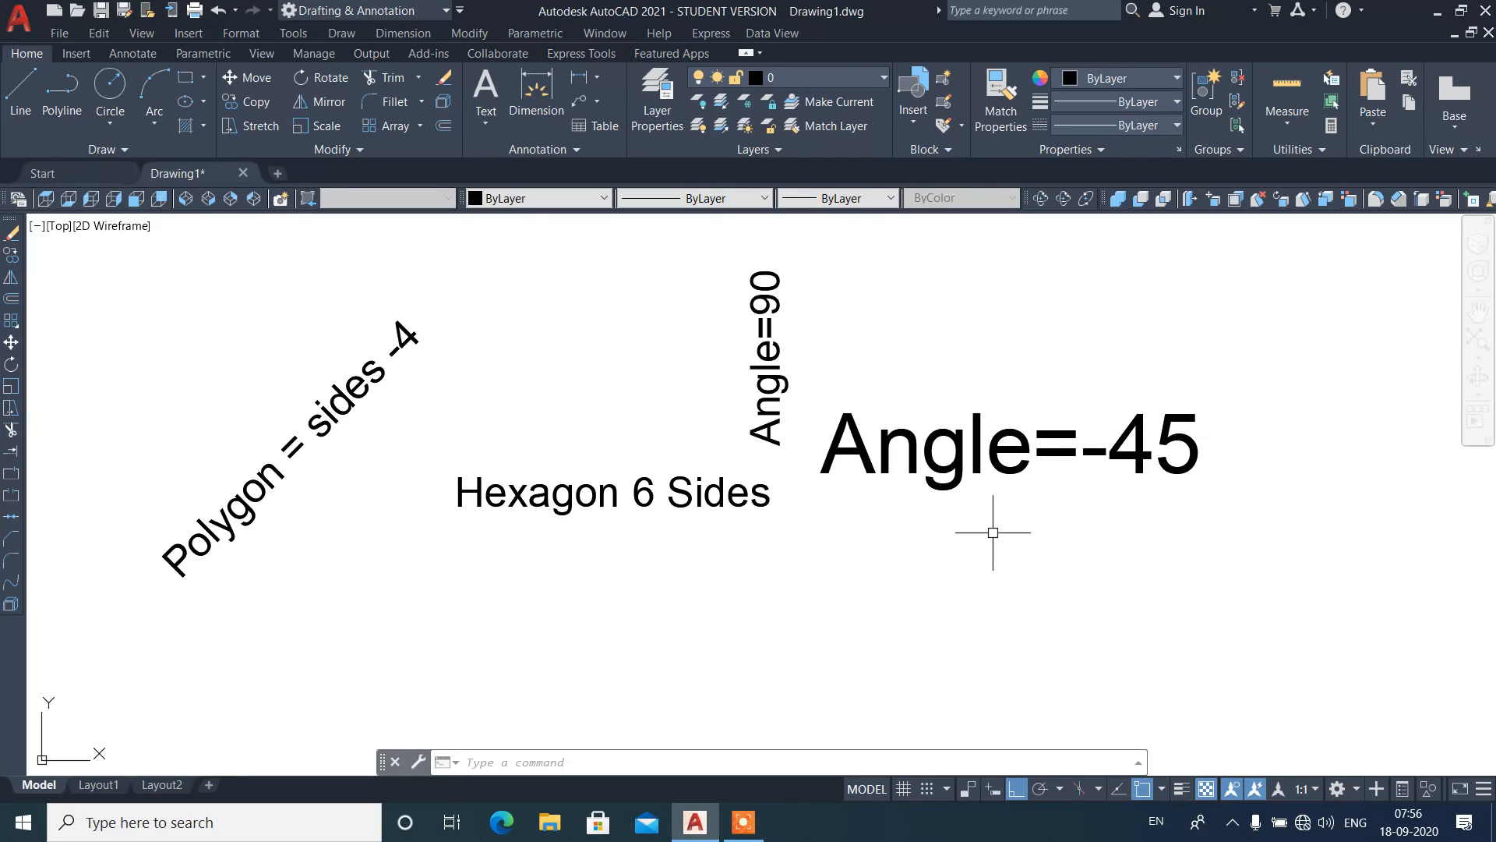
# Step: Edit the contents of the smallest "TEXT" sample to read "DTEXT"
pyautogui.scroll(-6, 992, 532)
pyautogui.scroll(2, 946, 511)
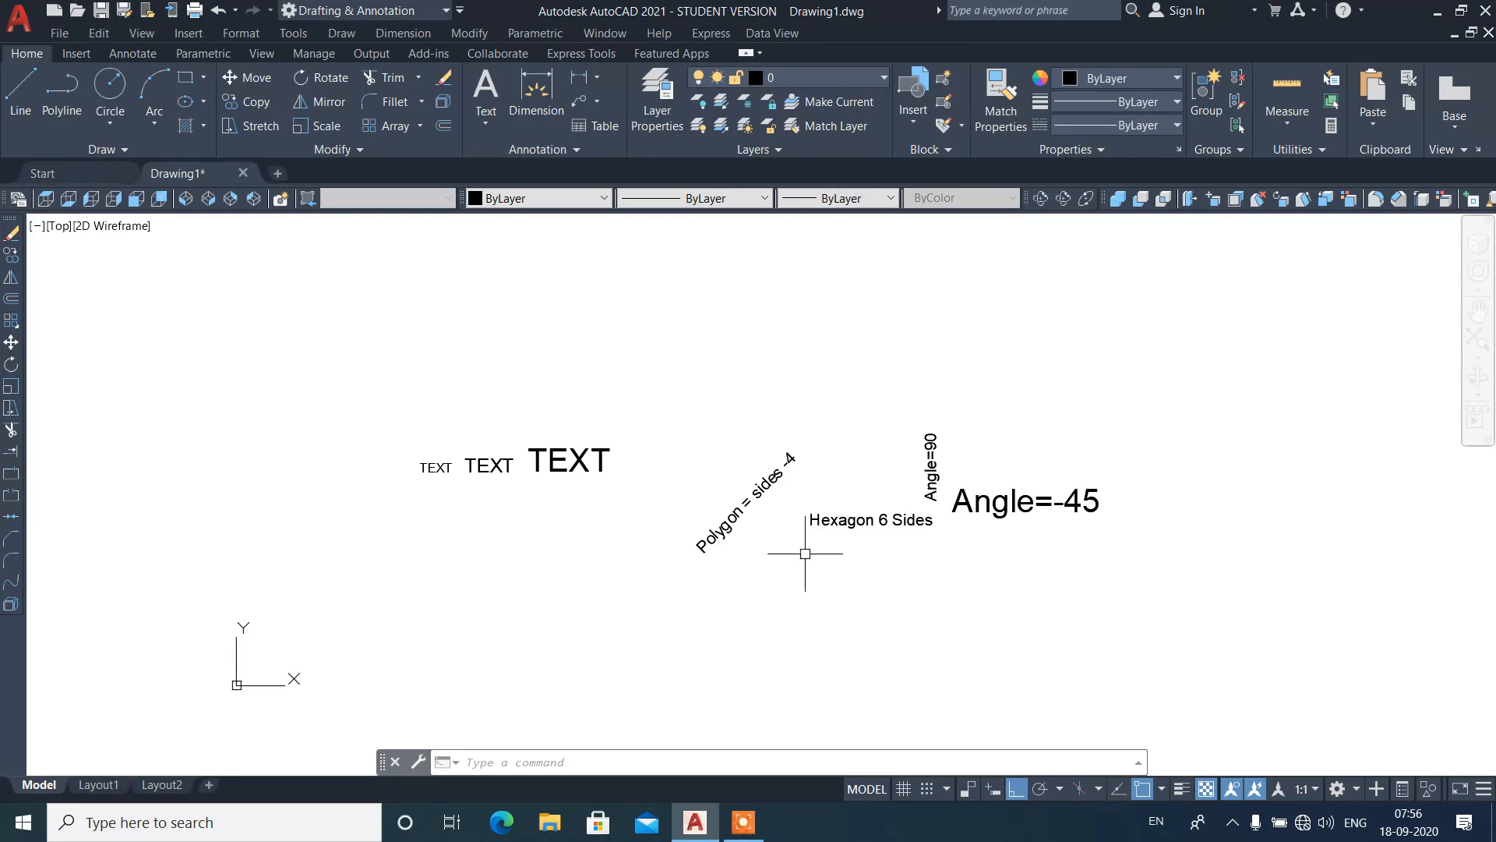
pyautogui.scroll(5, 501, 524)
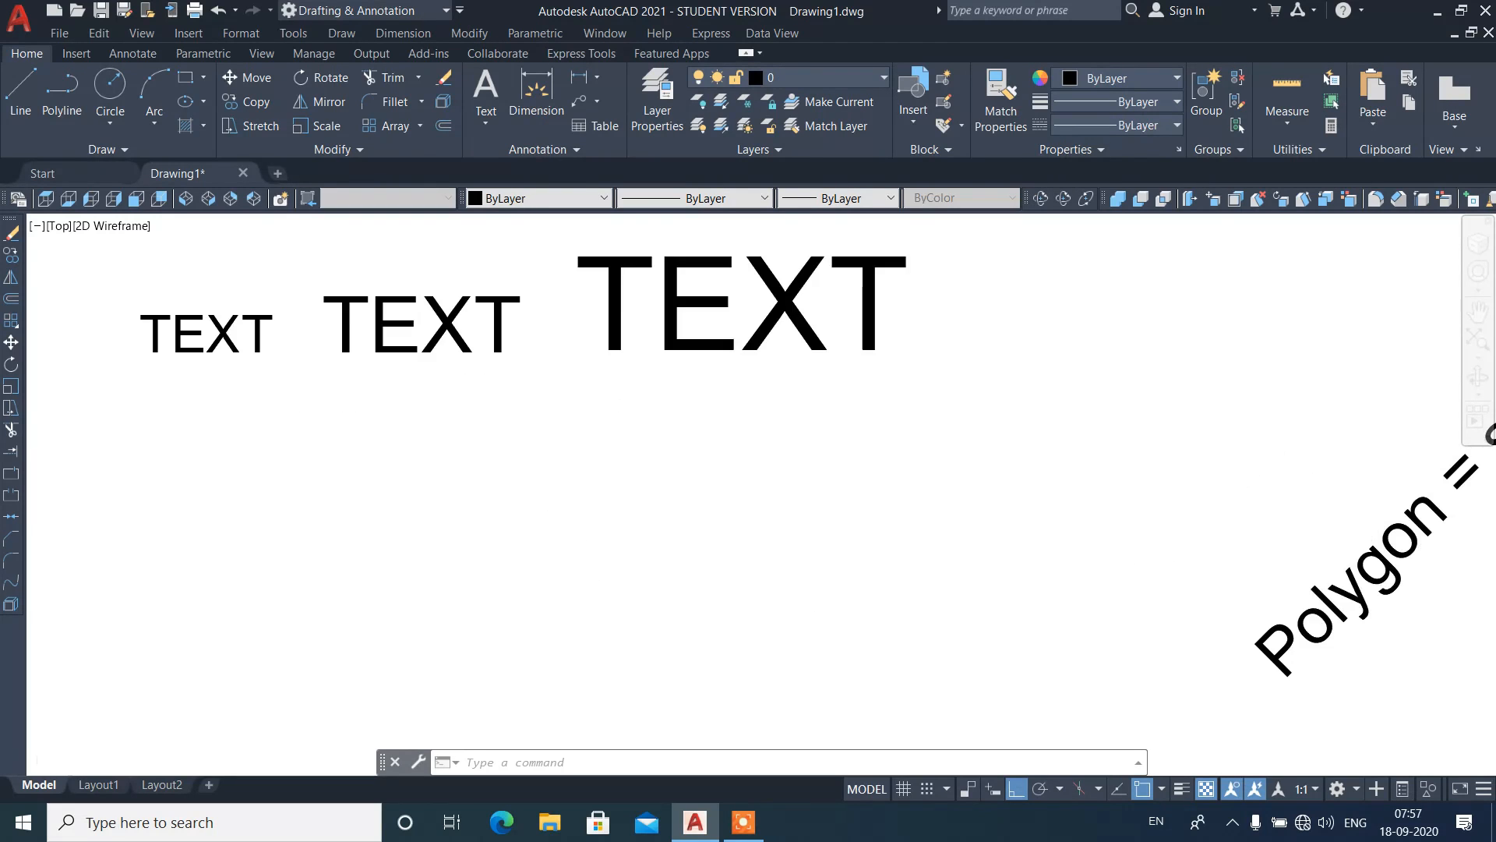
pyautogui.scroll(-2, 335, 445)
pyautogui.scroll(4, 342, 433)
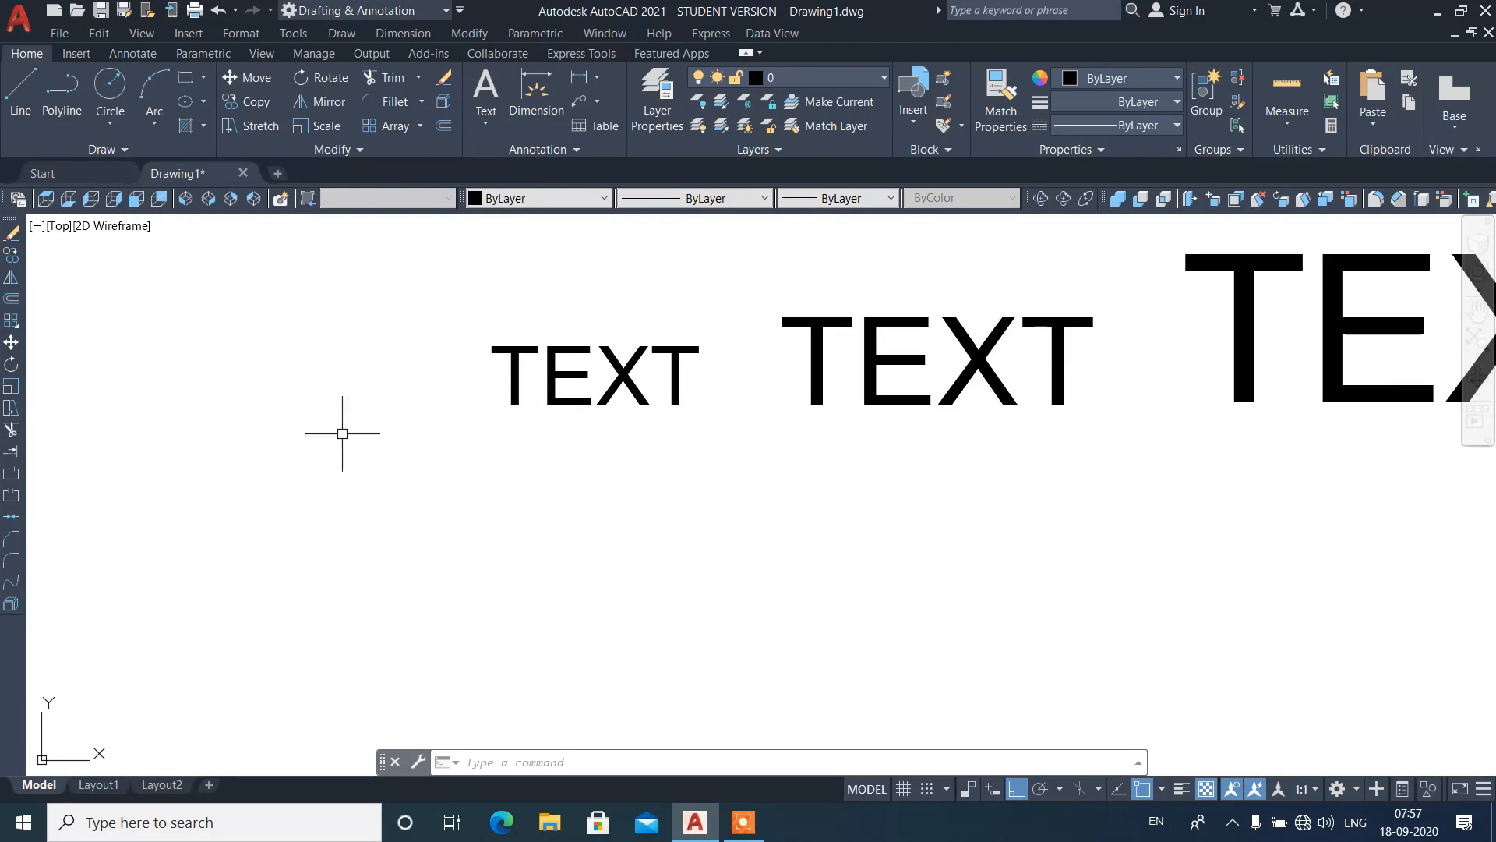
pyautogui.doubleClick(493, 396)
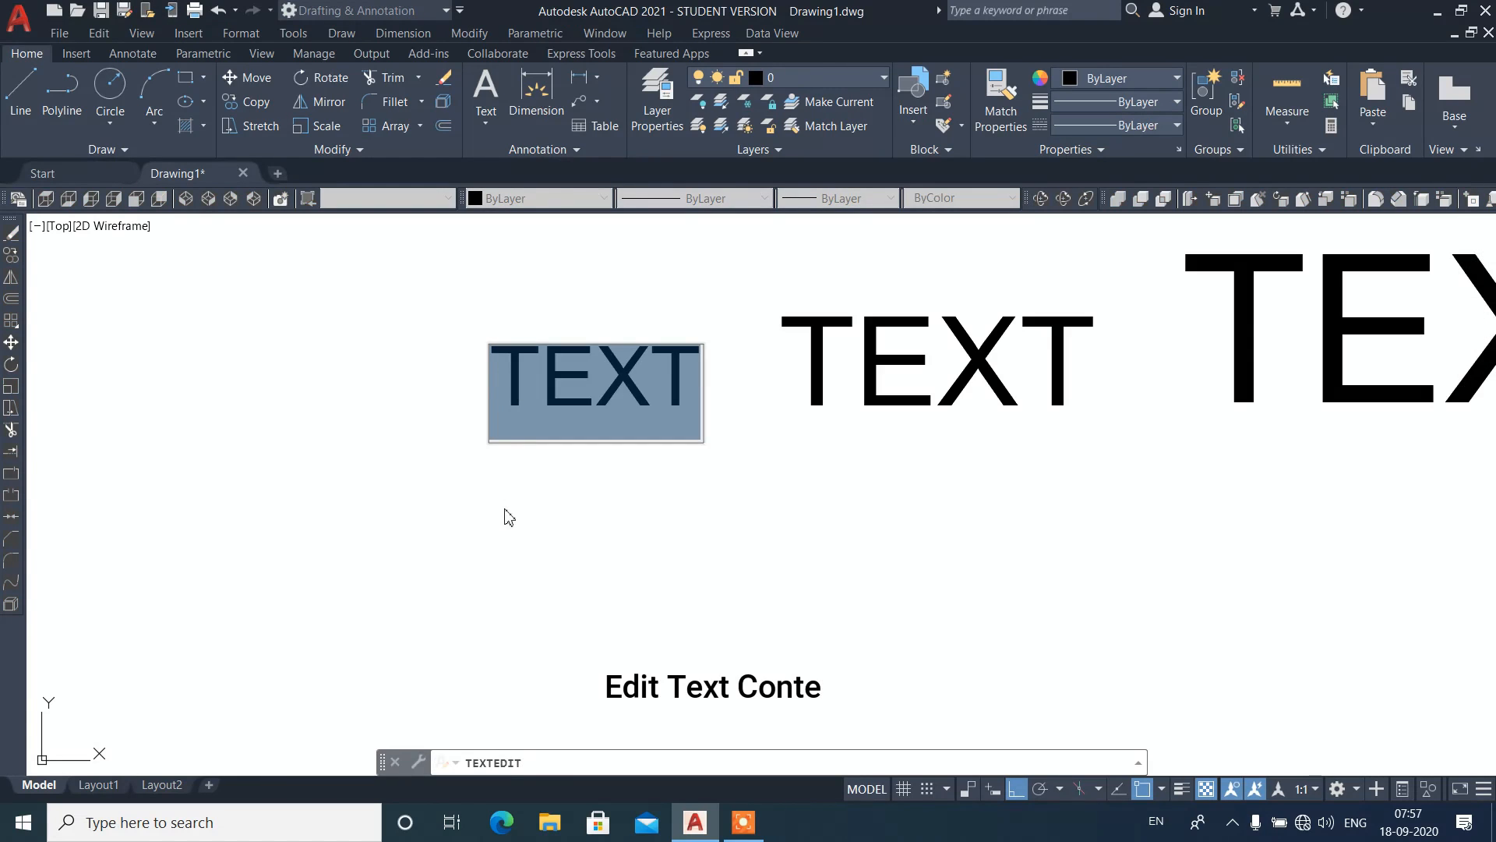
pyautogui.click(506, 416)
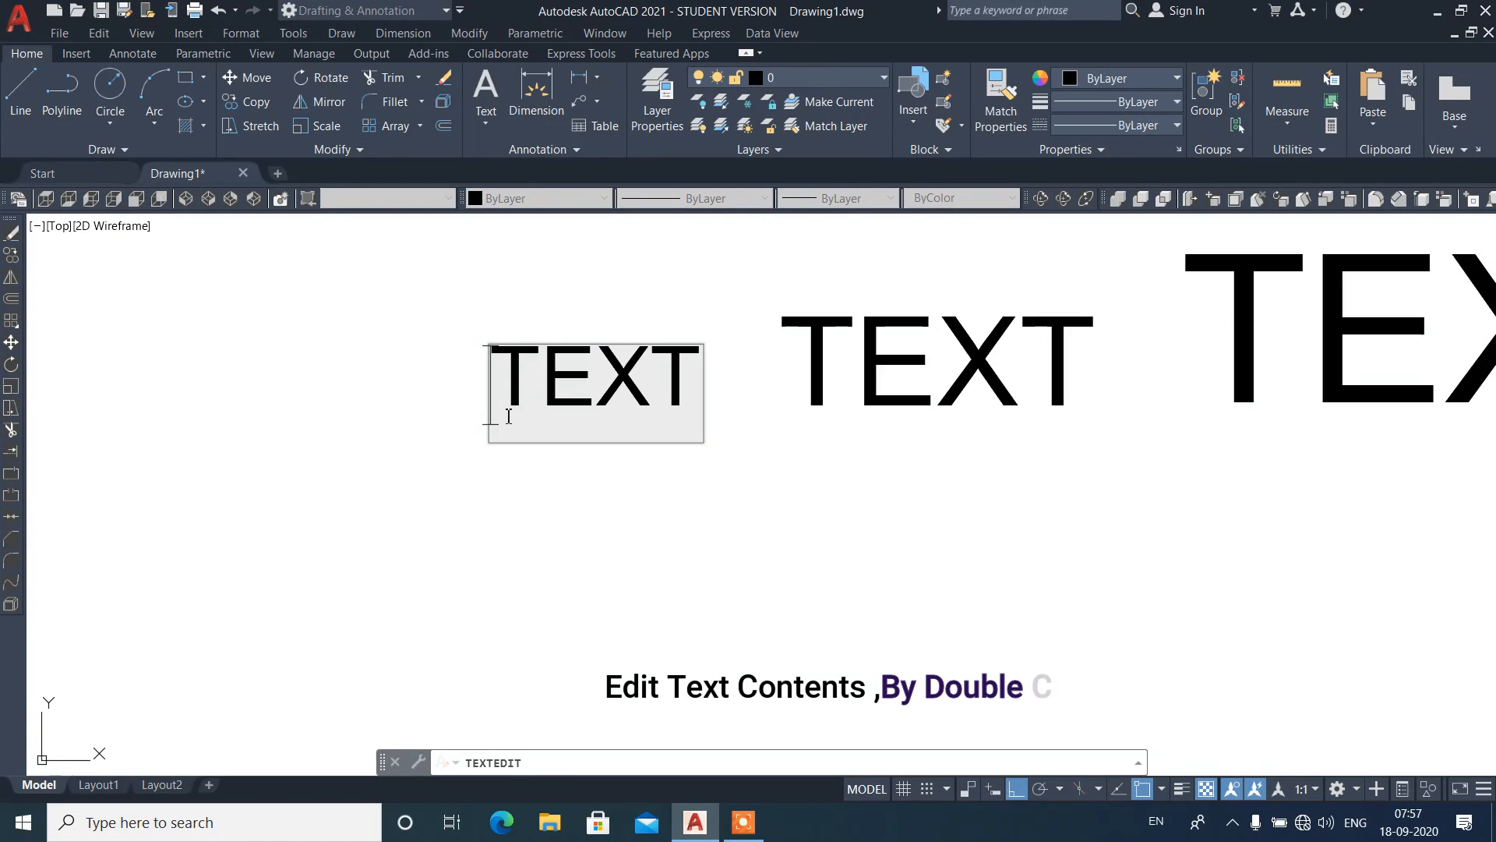
pyautogui.write('D')
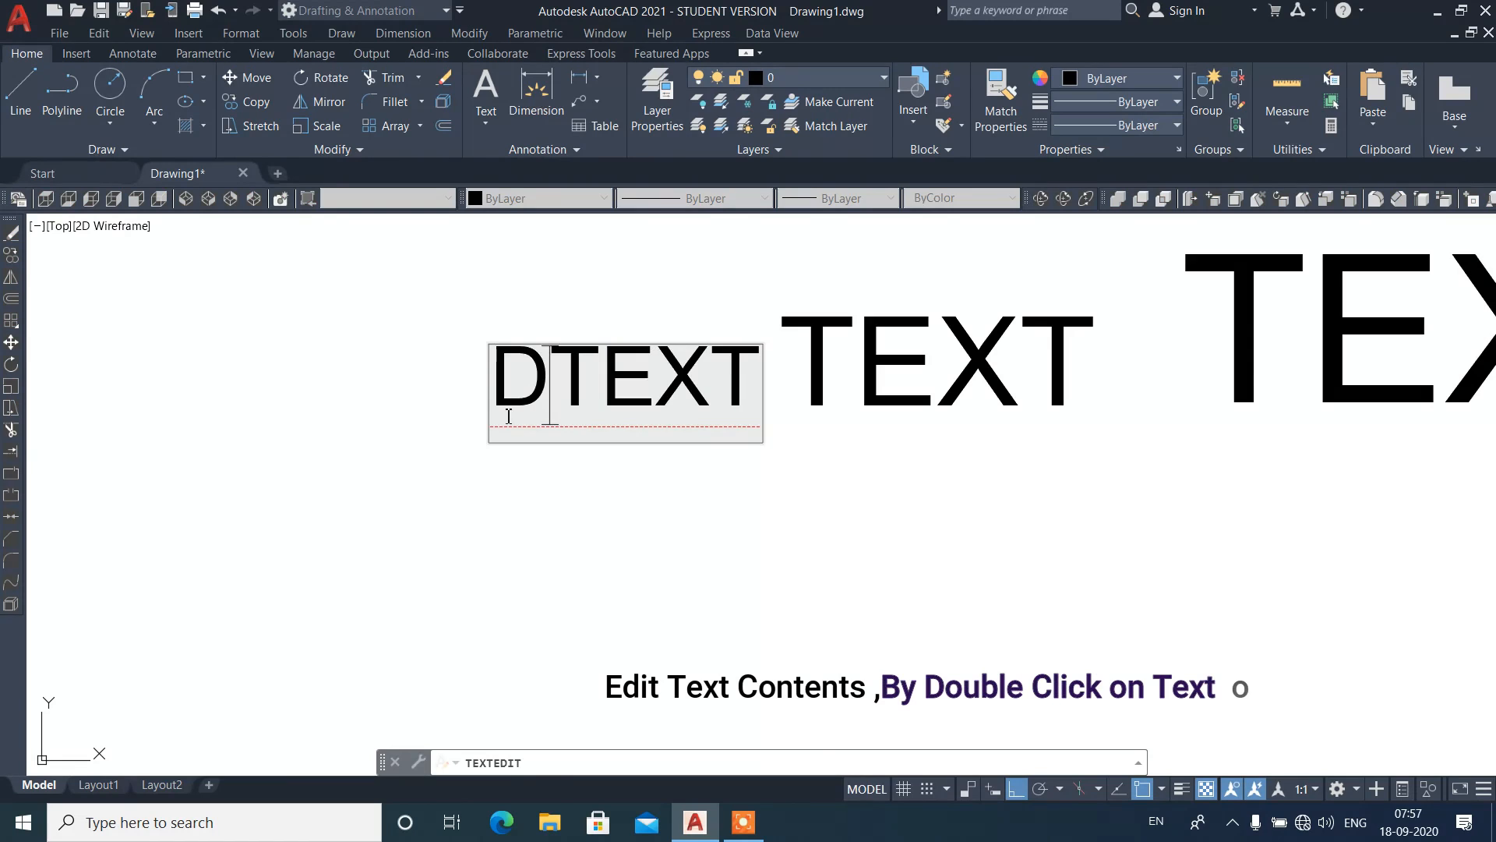
pyautogui.click(628, 490)
# Step: Move the "DTEXT" text horizontally to the left to leave a wider gap before the middle "TEXT" sample
pyautogui.click(649, 441)
pyautogui.click(600, 382)
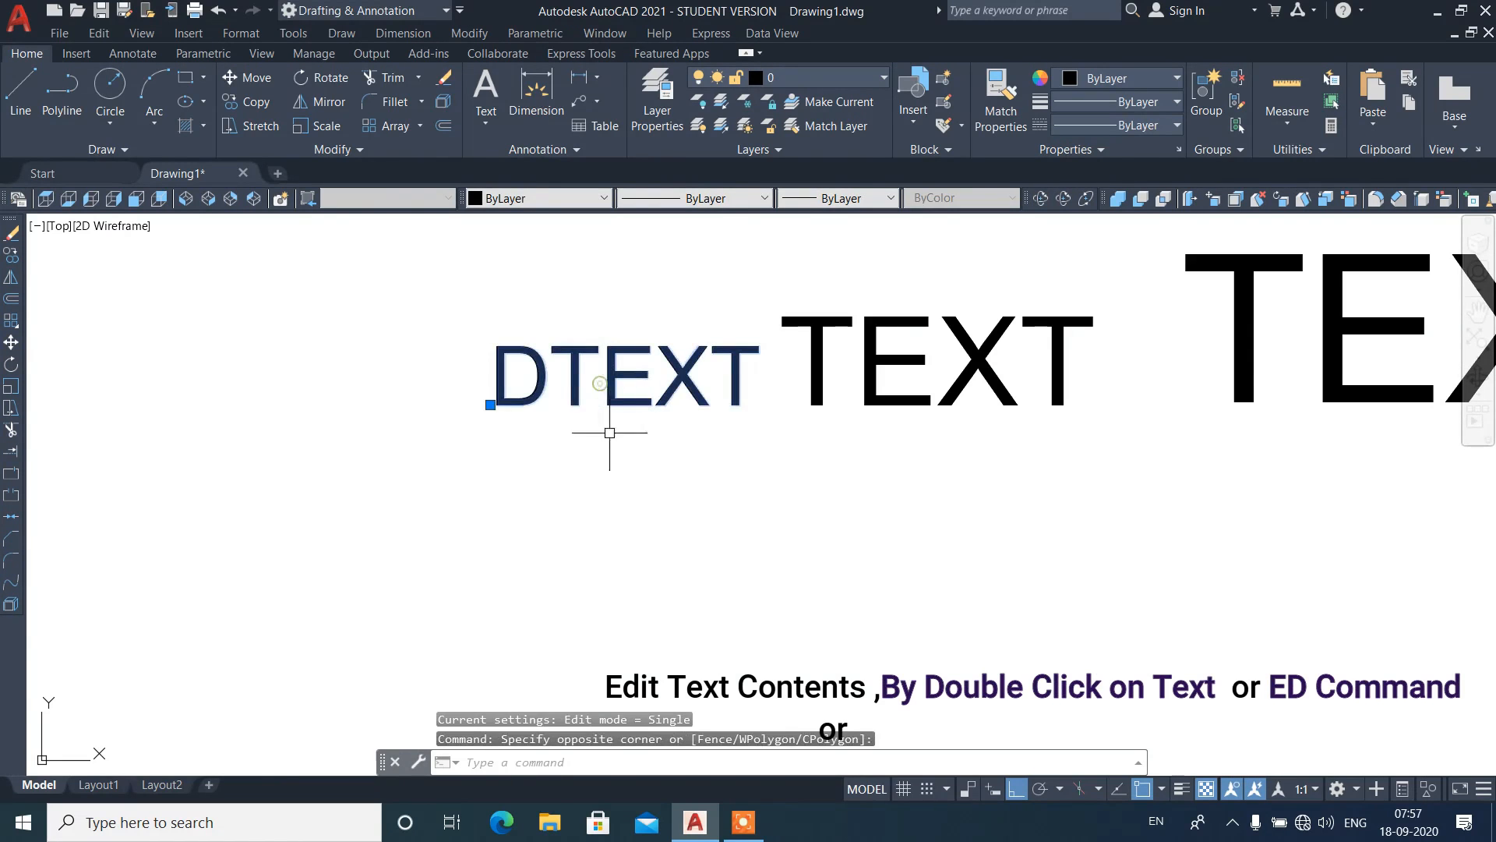
pyautogui.write('M')
pyautogui.press('Return')
pyautogui.click(753, 490)
pyautogui.click(470, 490)
# Step: Move the middle "TEXT" sample horizontally to the left by about 0.17 units, away from the largest sample
pyautogui.click(841, 417)
pyautogui.click(746, 321)
pyautogui.write('M')
pyautogui.press('Return')
pyautogui.click(844, 487)
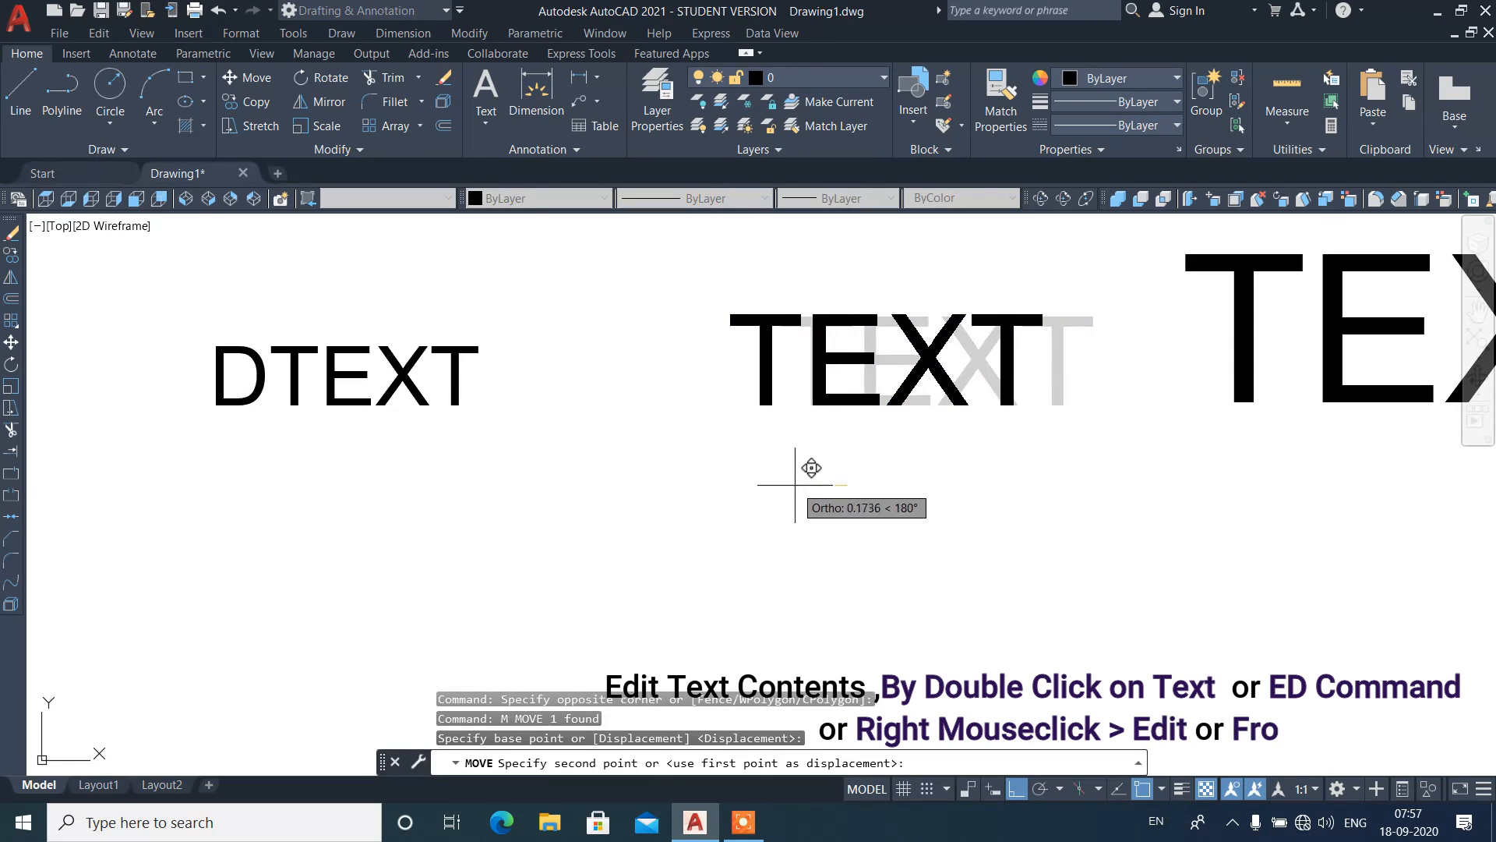
pyautogui.click(795, 485)
# Step: Use the text edit command (ED) to change the middle "TEXT" sample to "MTEXT", then end the command
pyautogui.write('E')
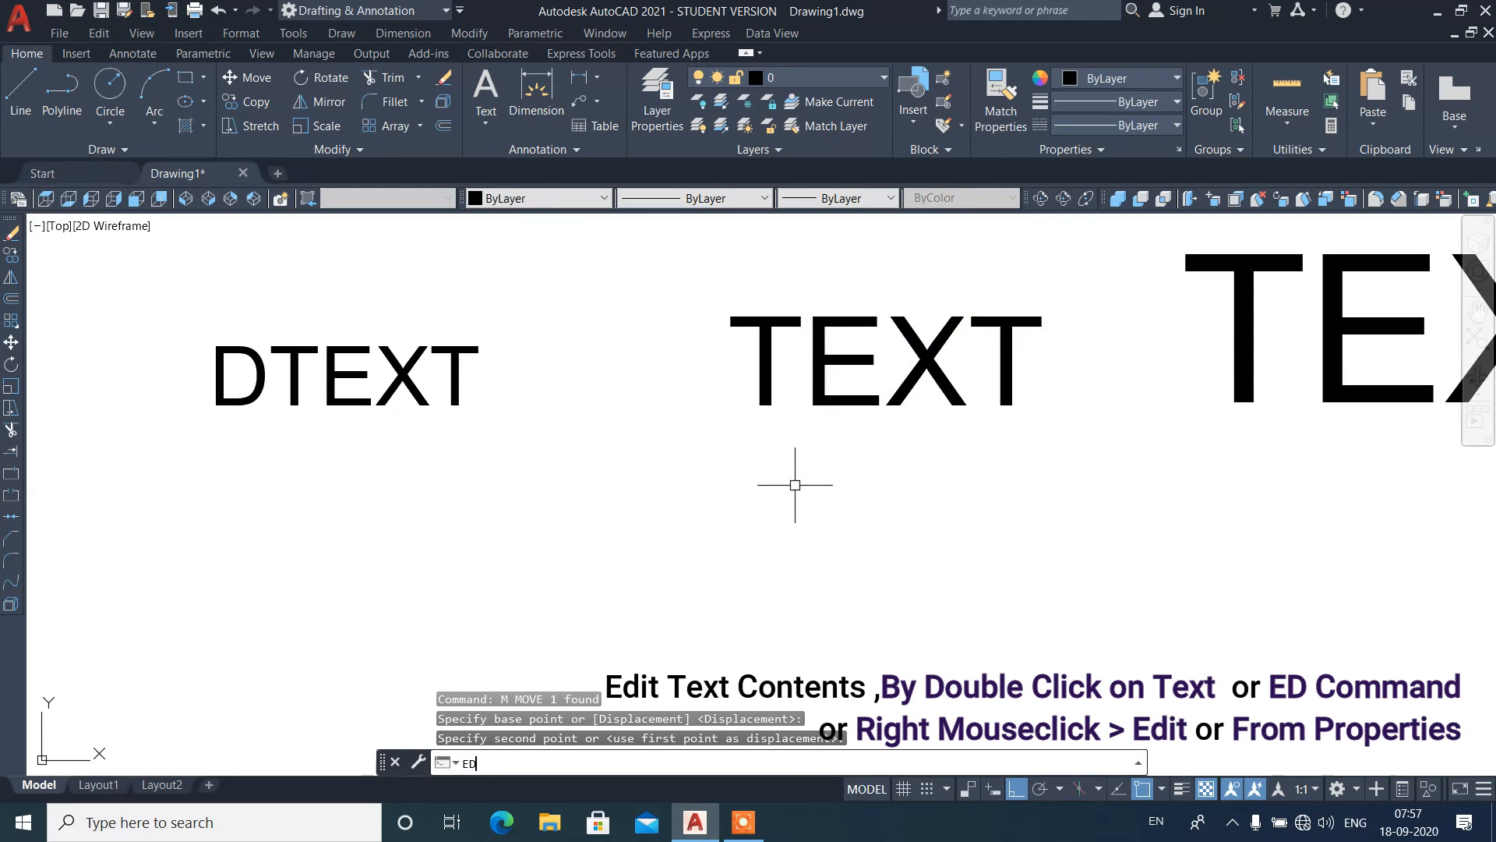
pyautogui.write('D')
pyautogui.press('Return')
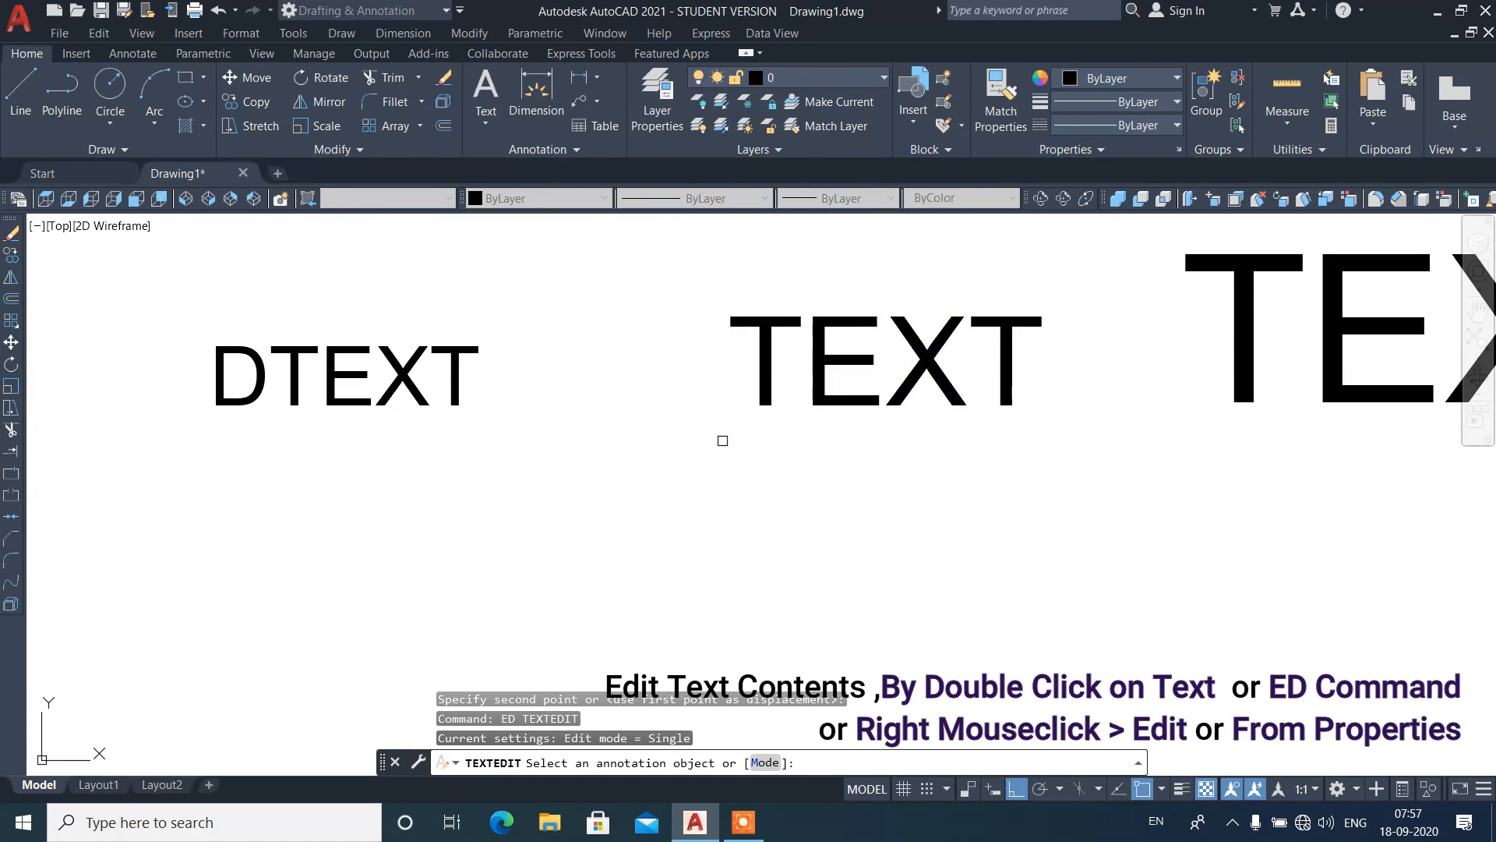
pyautogui.click(763, 385)
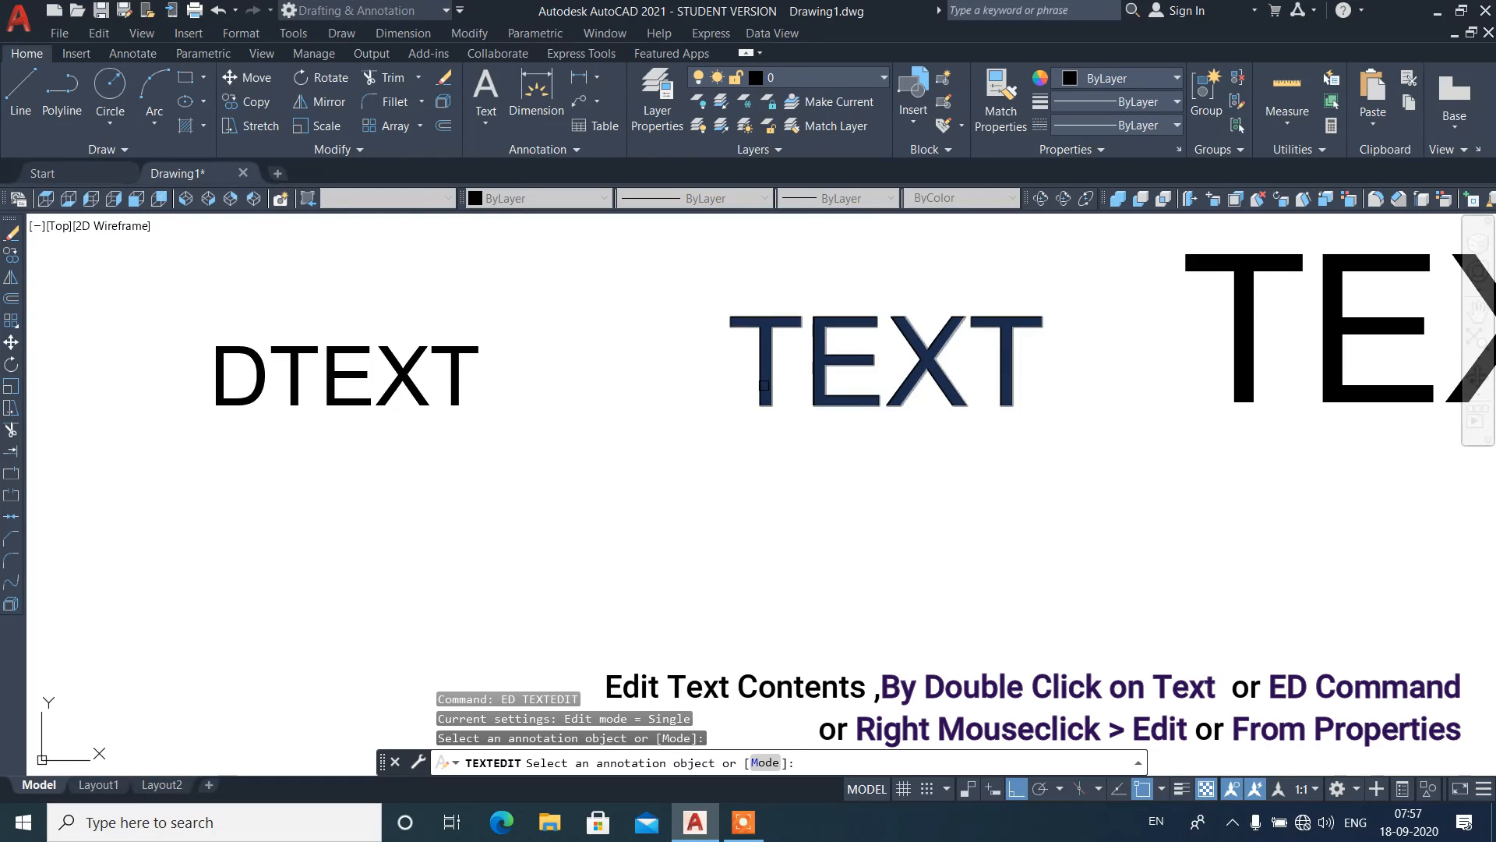
pyautogui.click(764, 385)
pyautogui.click(745, 371)
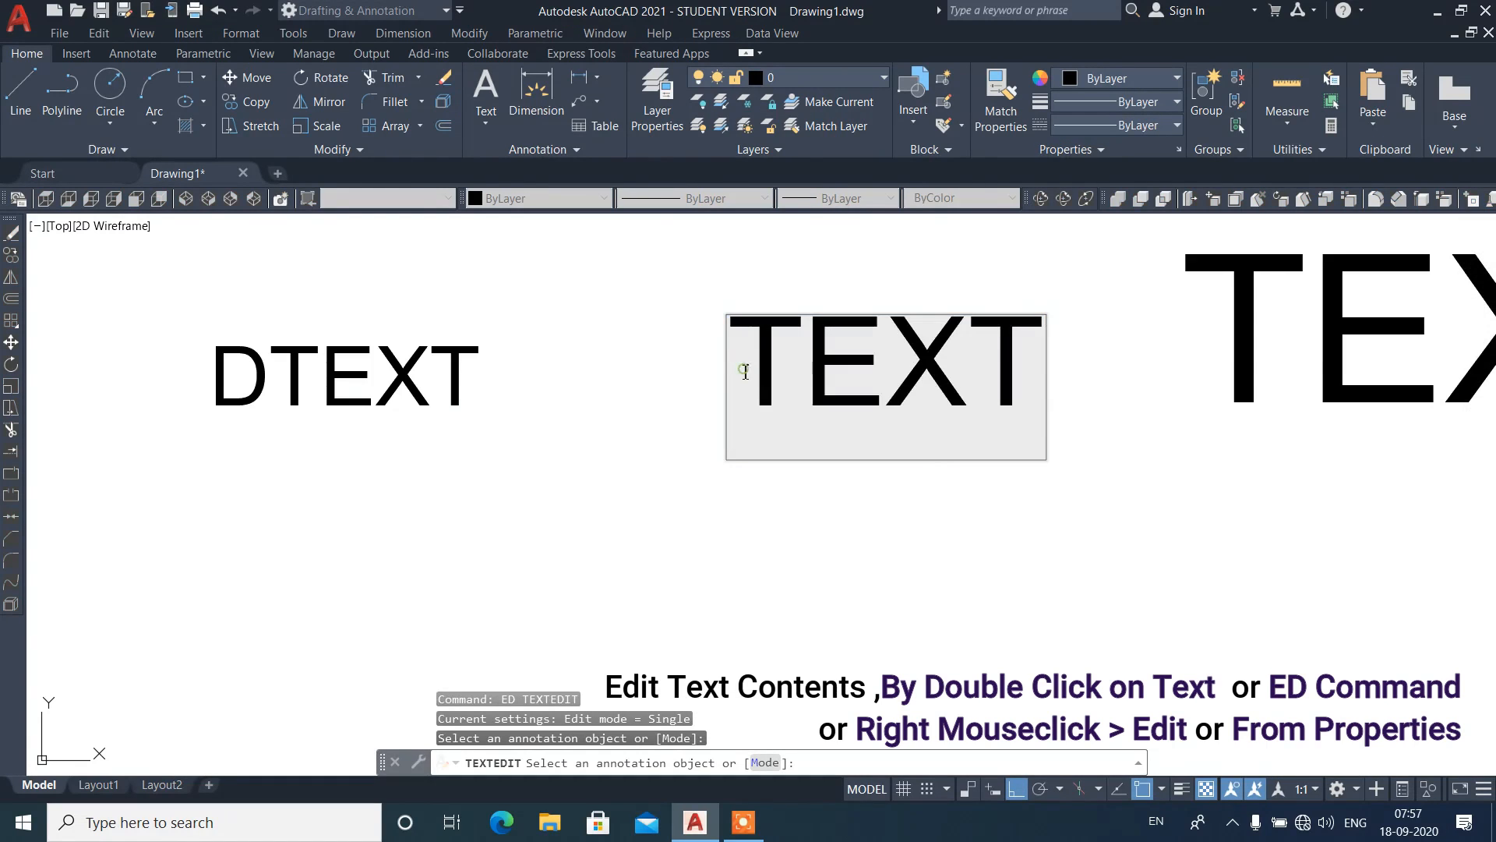
pyautogui.write('M')
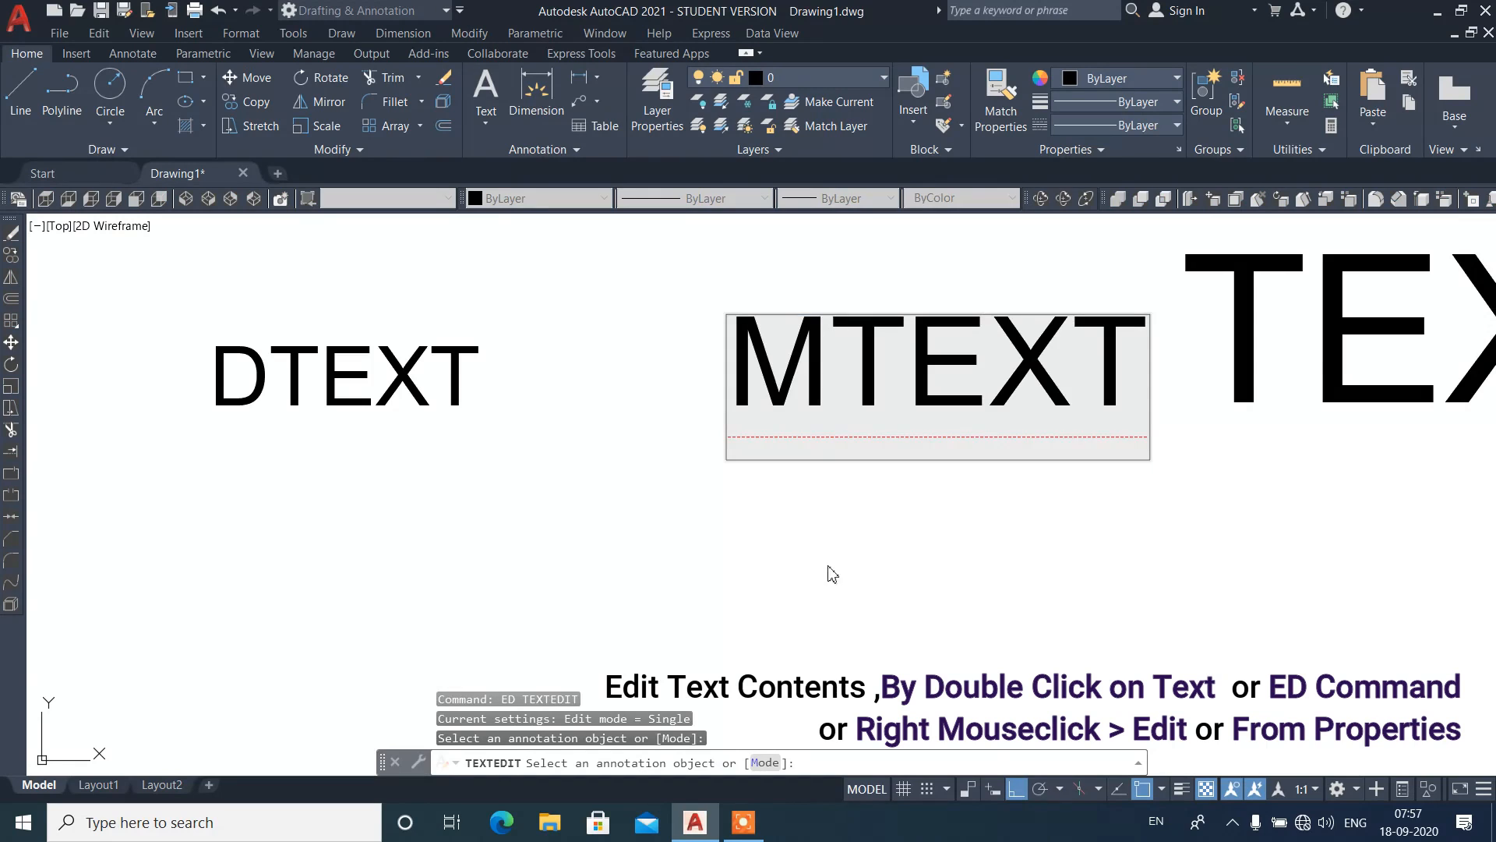
pyautogui.press('Return')
pyautogui.press('Return')
pyautogui.scroll(-6, 377, 507)
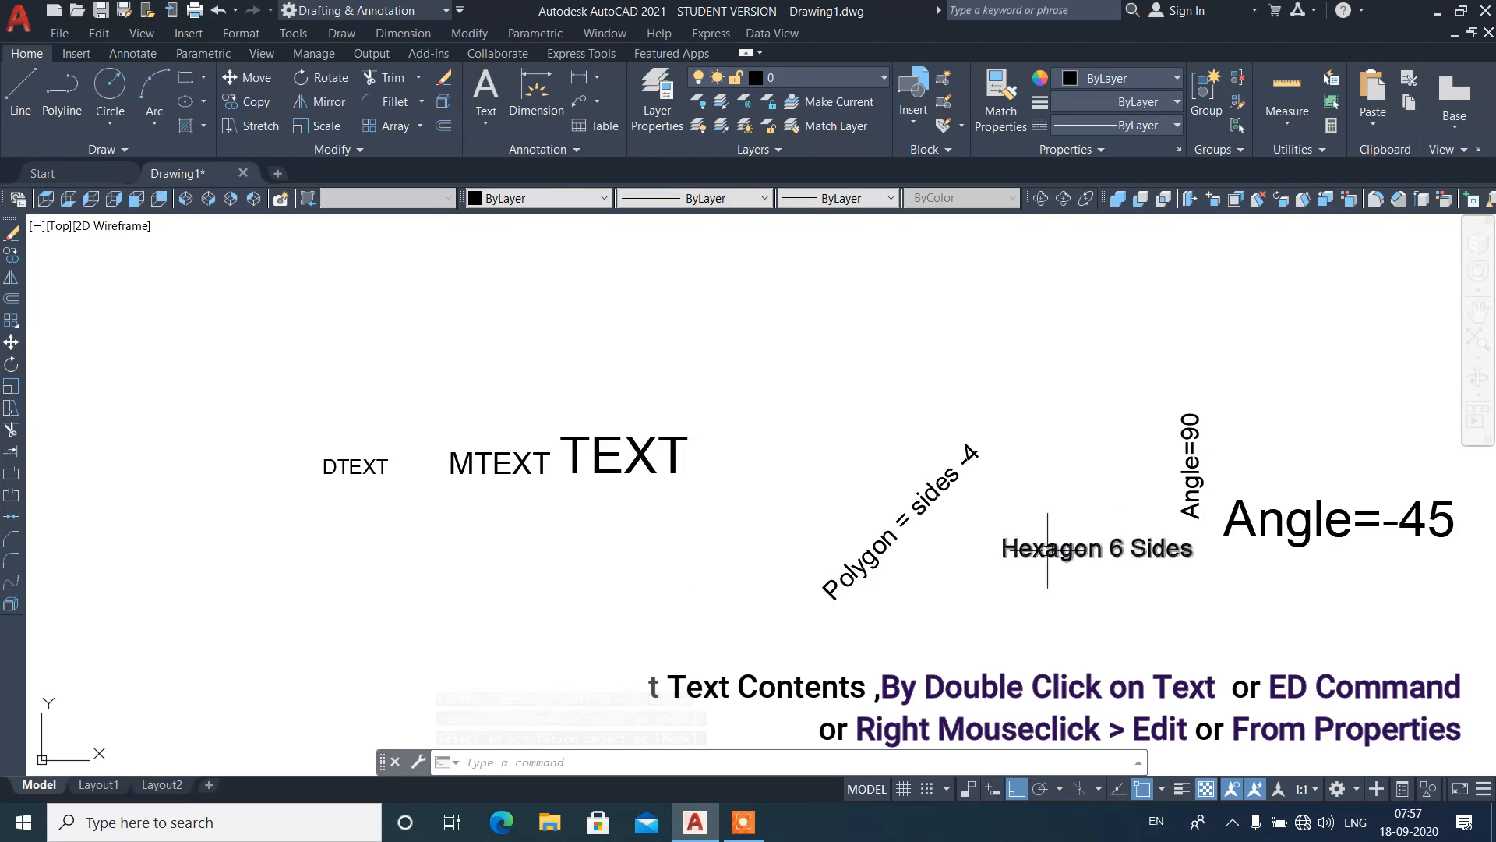
# Step: Edit the large "Angle=-45" text in place so that it reads "Angle= 0"
pyautogui.scroll(-1, 791, 494)
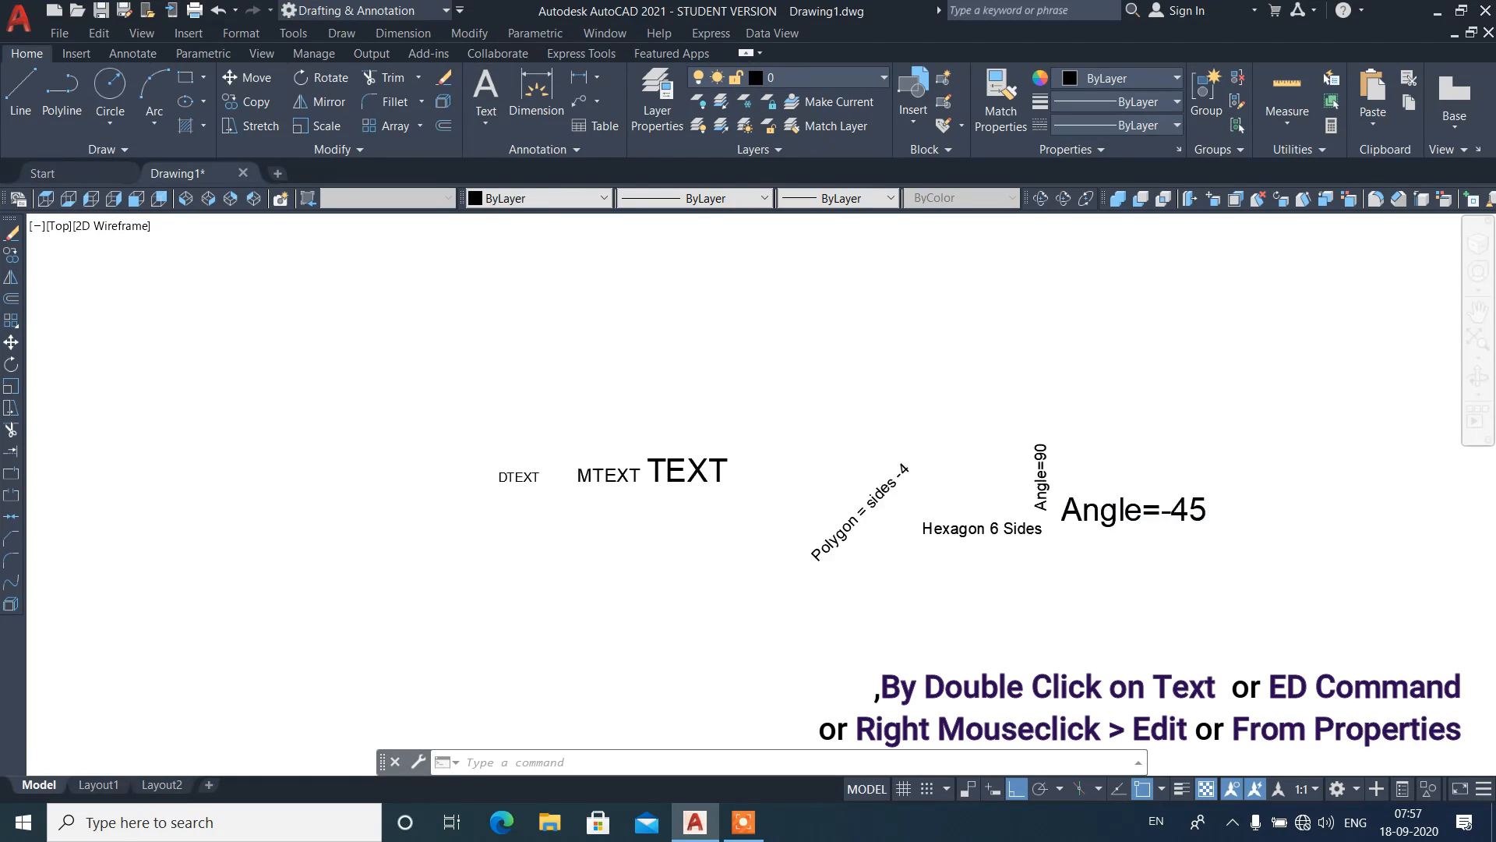
pyautogui.scroll(2, 1250, 528)
pyautogui.click(908, 494)
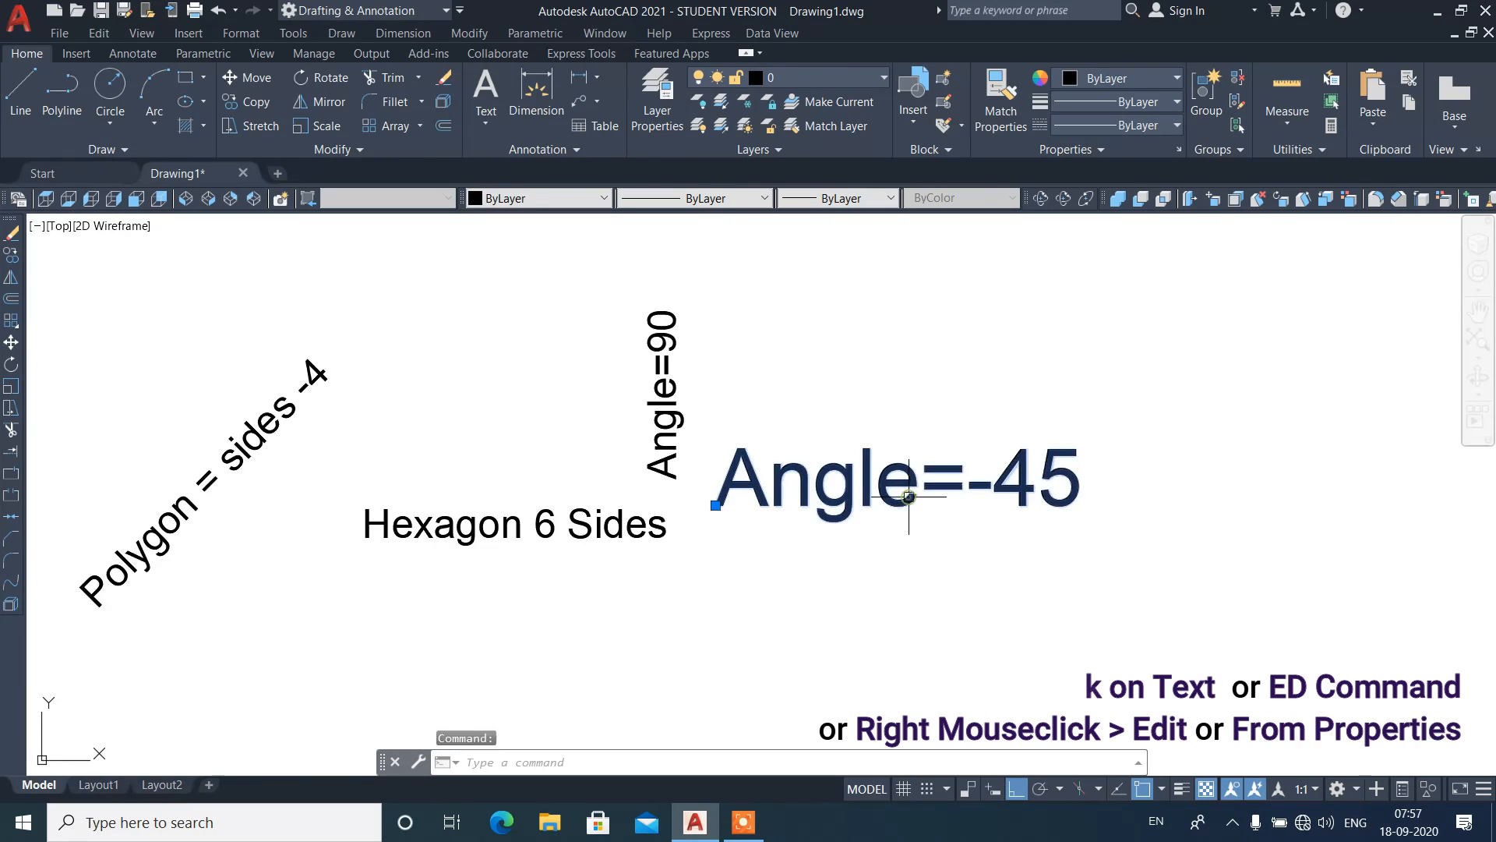
pyautogui.rightClick(909, 494)
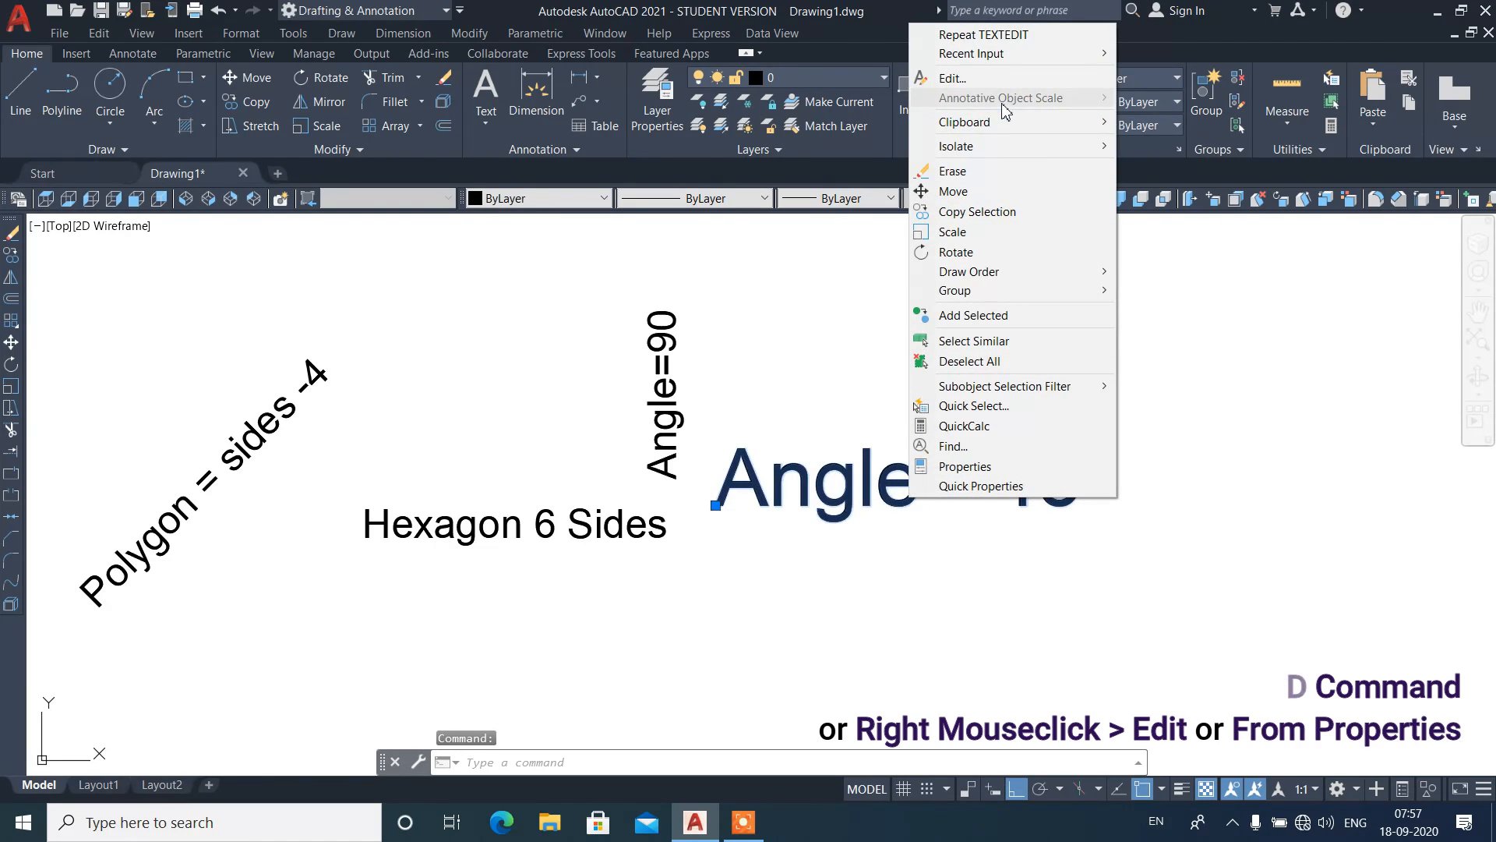
pyautogui.click(998, 87)
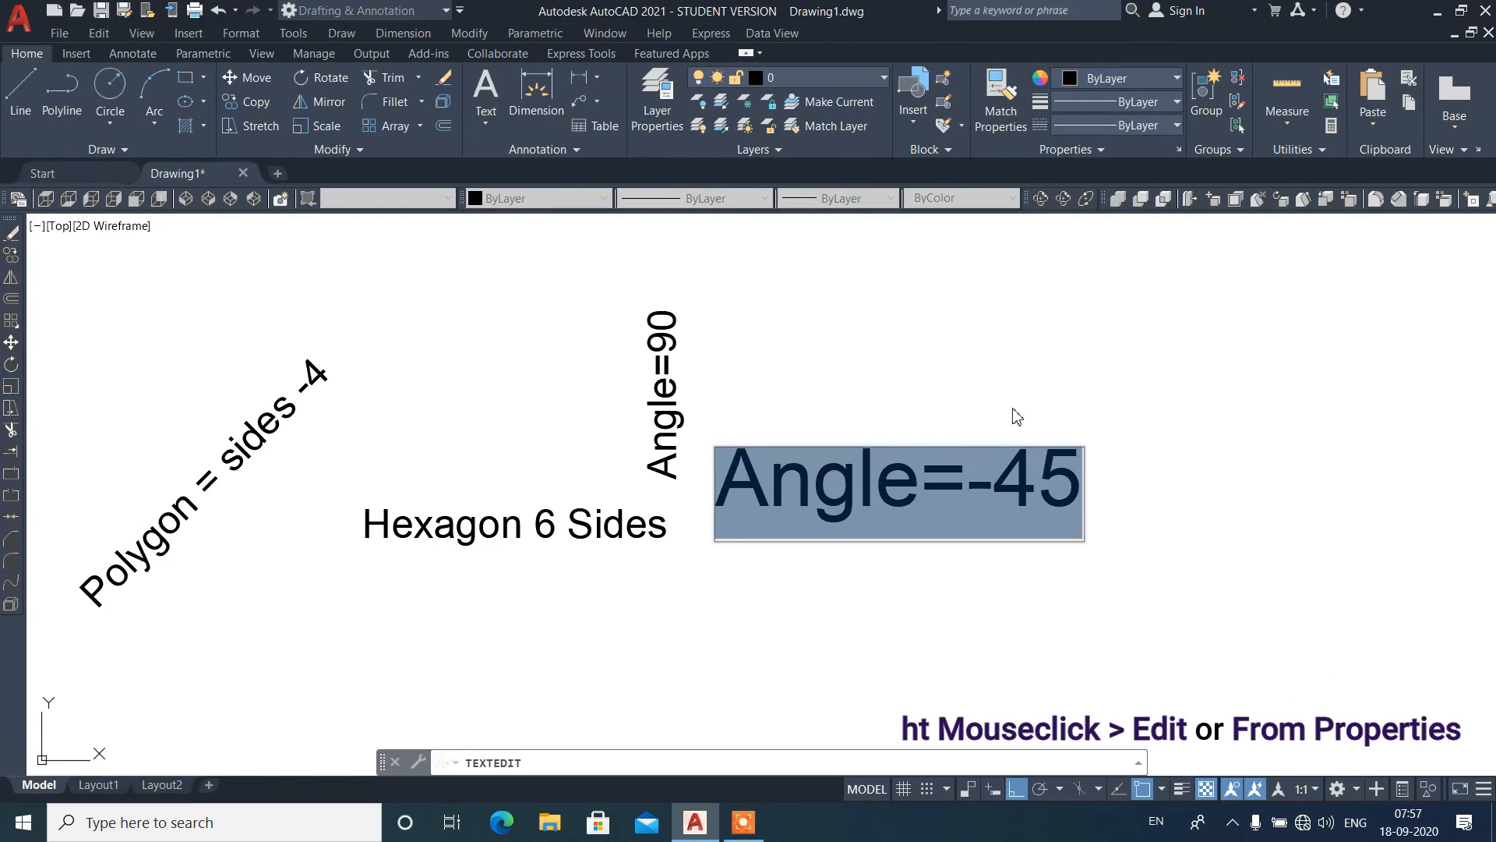
pyautogui.click(978, 490)
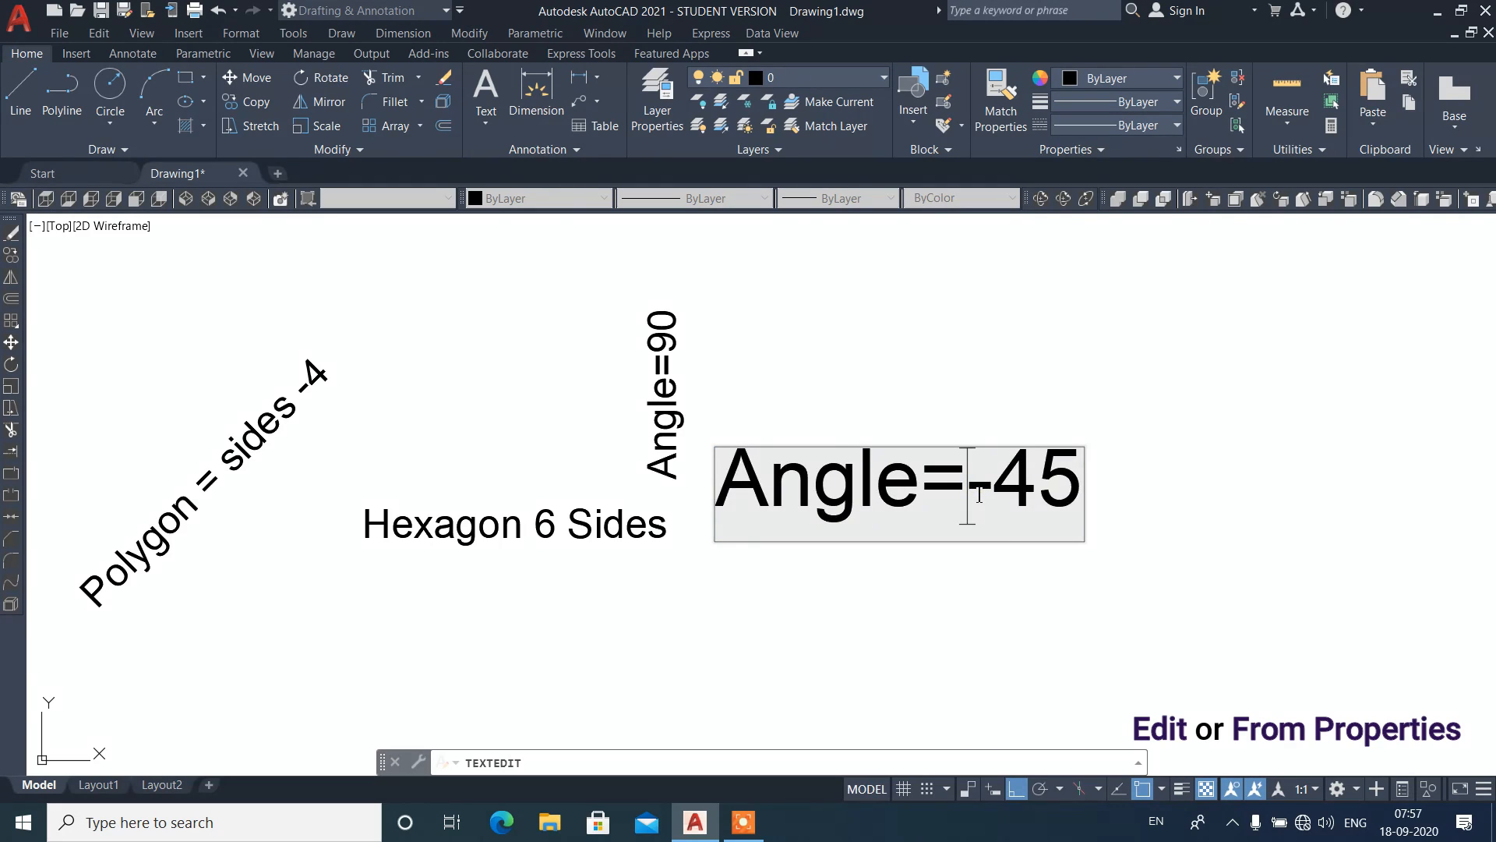
pyautogui.press('Delete')
pyautogui.press('Delete')
pyautogui.press('Delete')
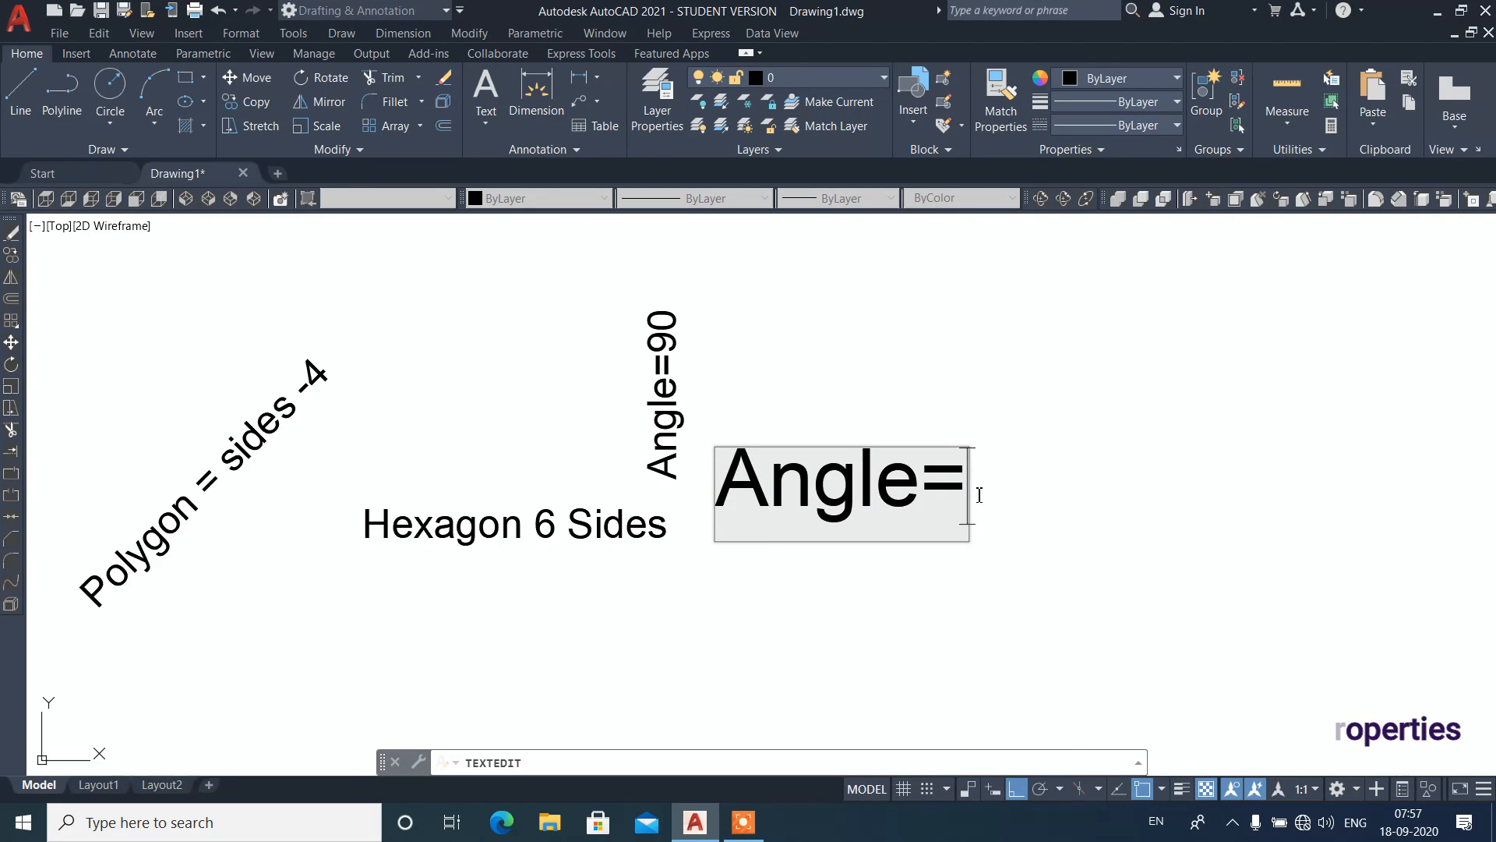
pyautogui.write('0')
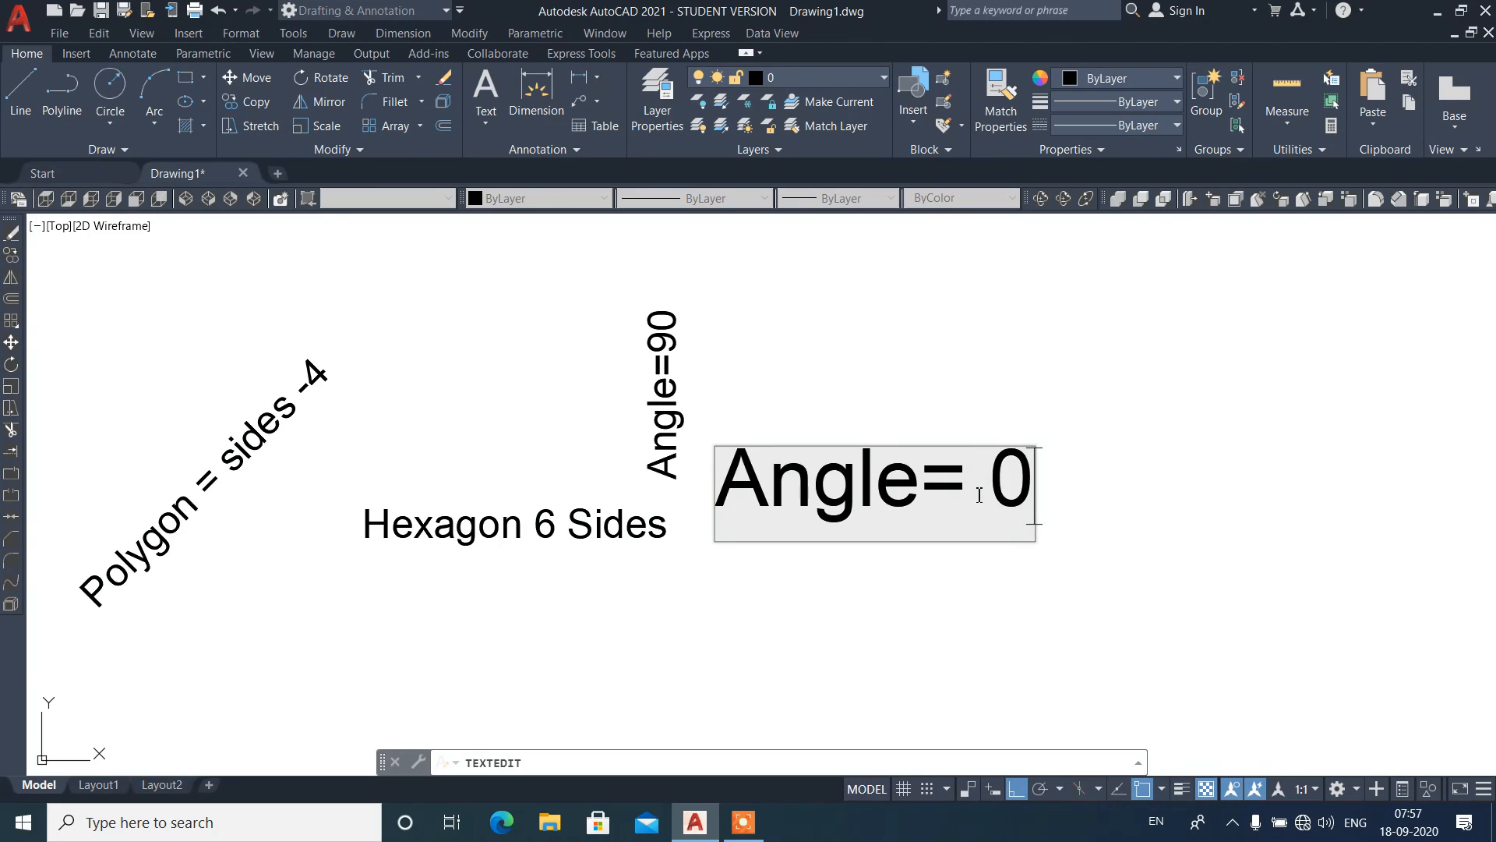
pyautogui.press('Return')
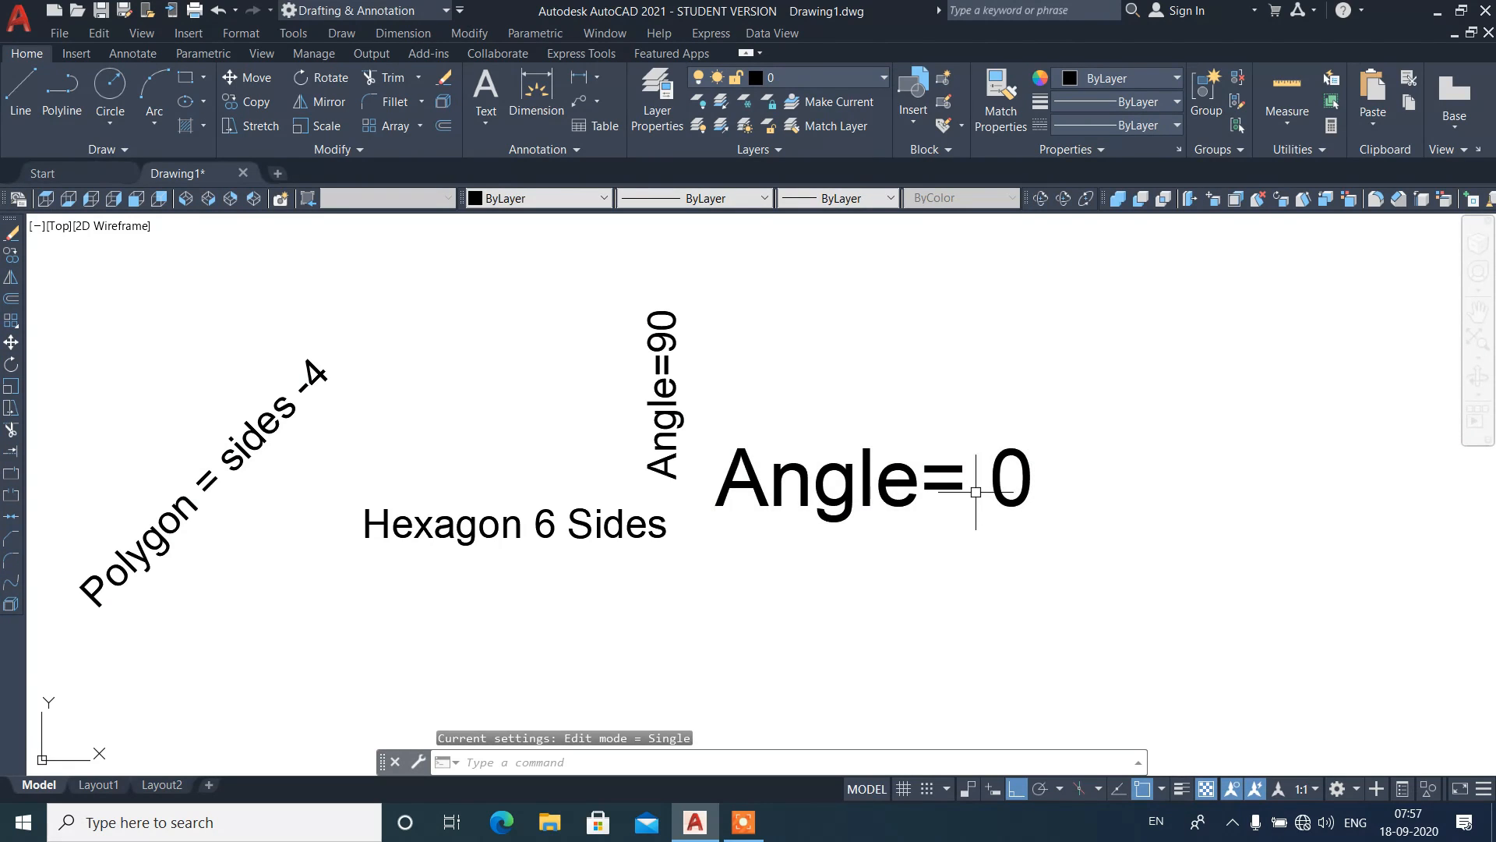
# Step: Change the contents of the slanted polygon text to "Polygon Max.1024 sides" through its properties, then close the properties and deselect the text
pyautogui.scroll(-2, 1083, 413)
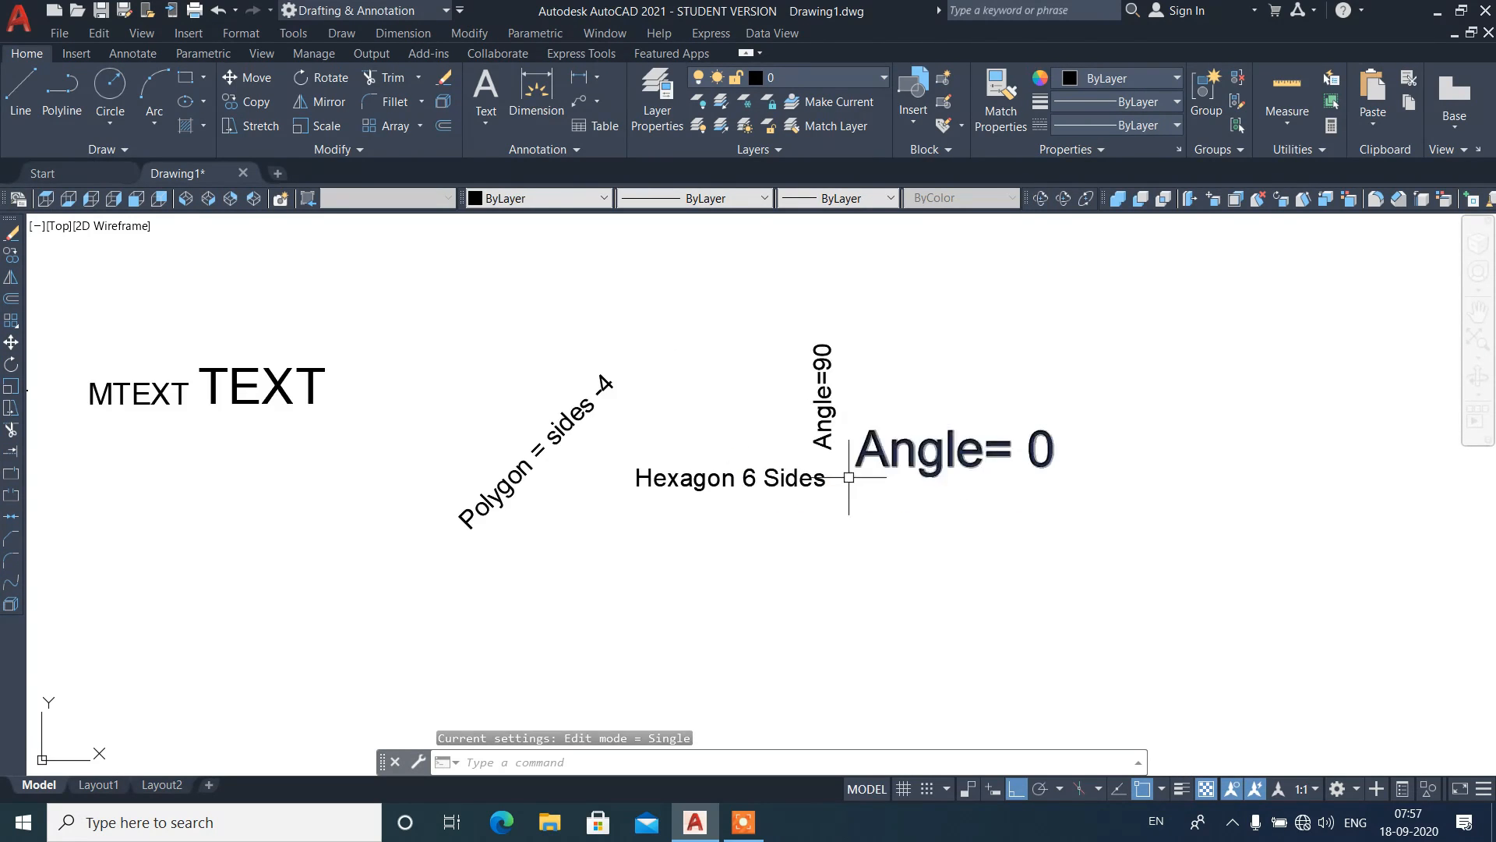
pyautogui.scroll(2, 620, 524)
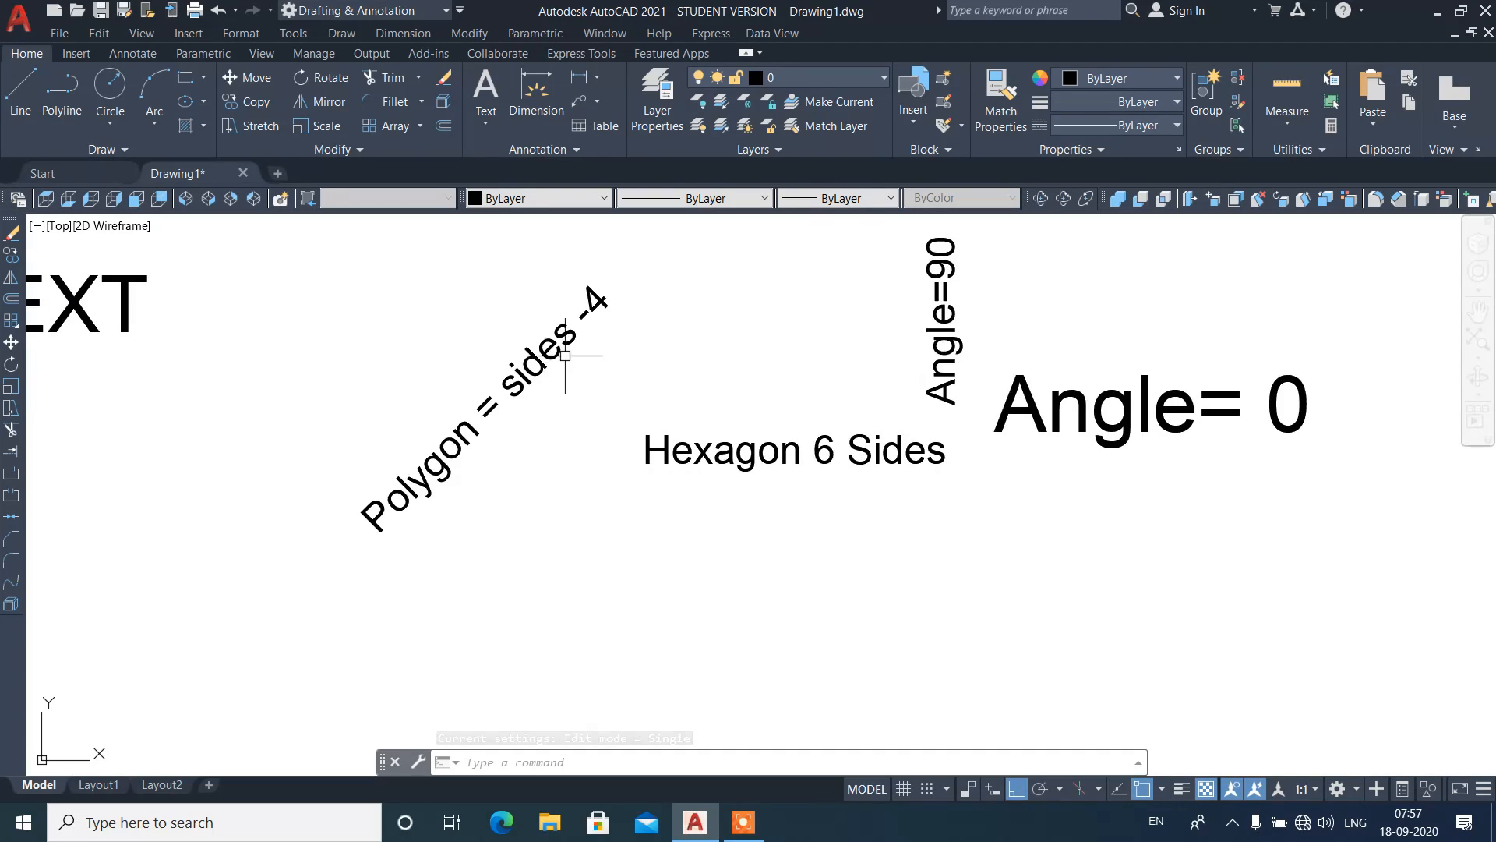
pyautogui.click(560, 352)
pyautogui.rightClick(421, 311)
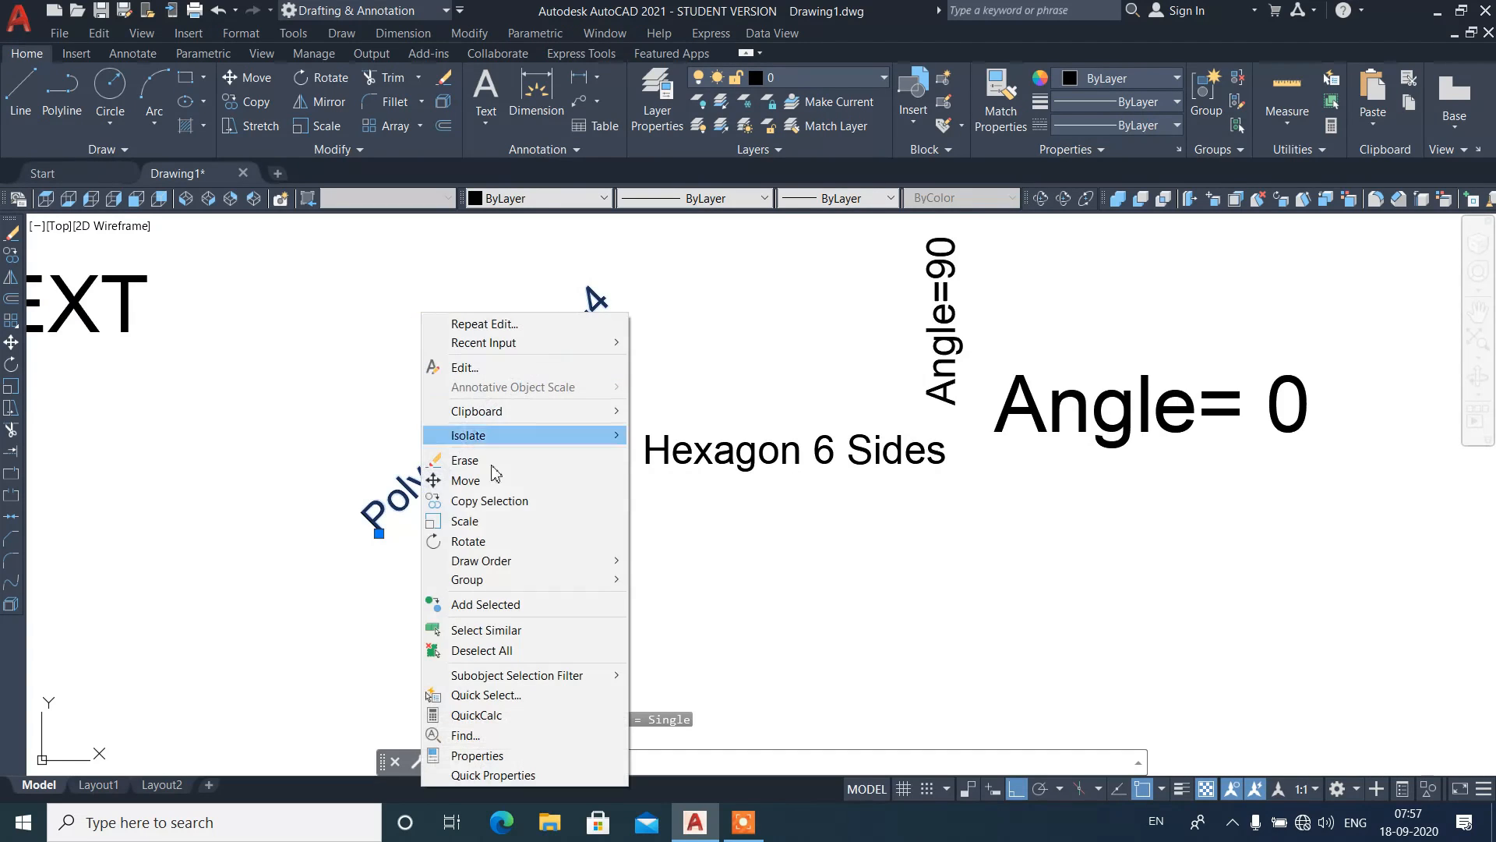
pyautogui.click(525, 754)
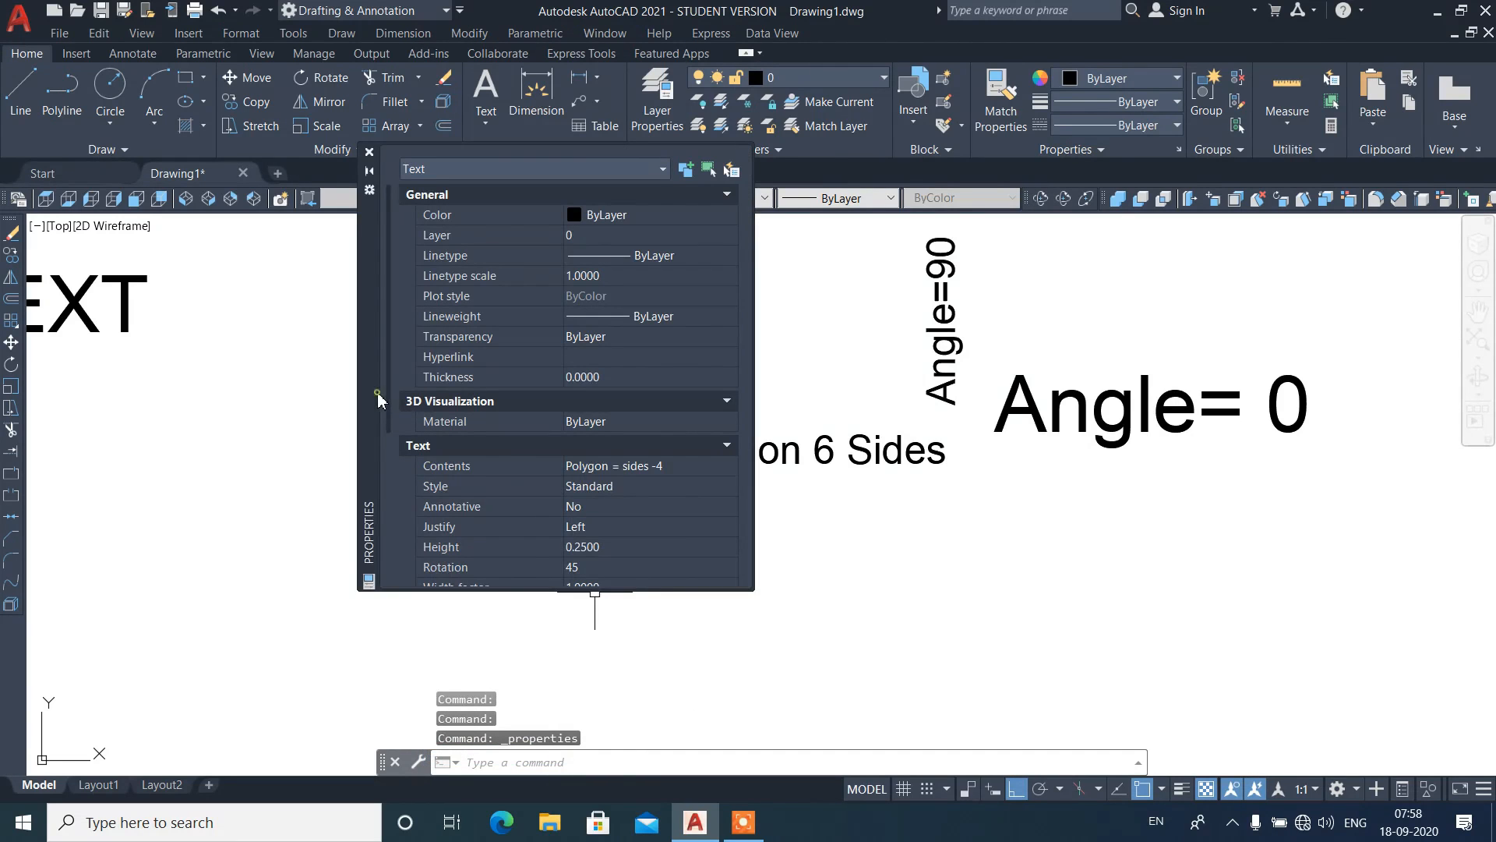
pyautogui.moveTo(378, 399); pyautogui.dragTo(683, 314)
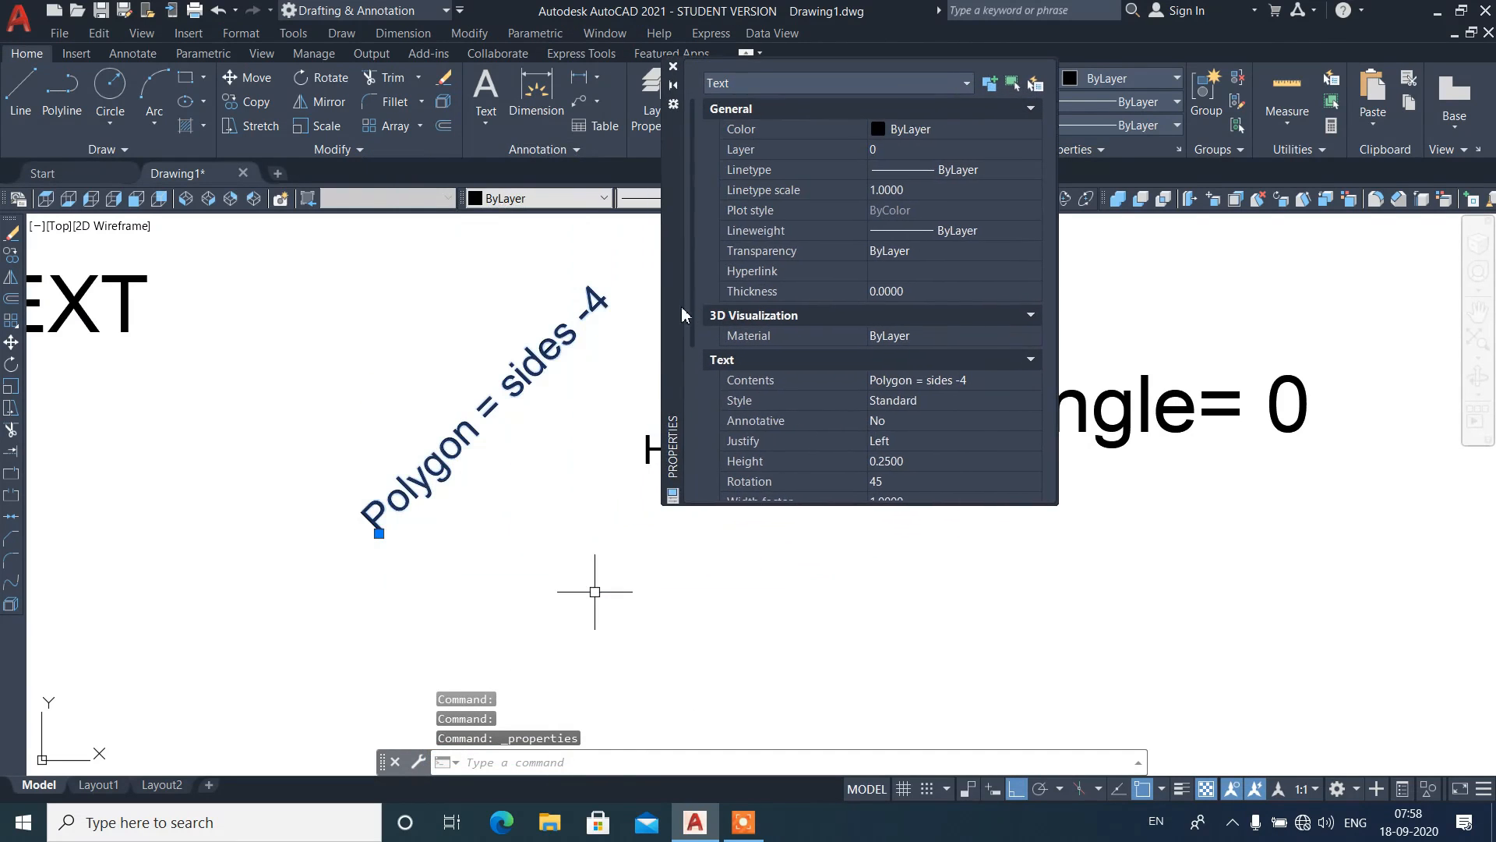
pyautogui.click(985, 381)
pyautogui.moveTo(985, 382); pyautogui.dragTo(923, 388)
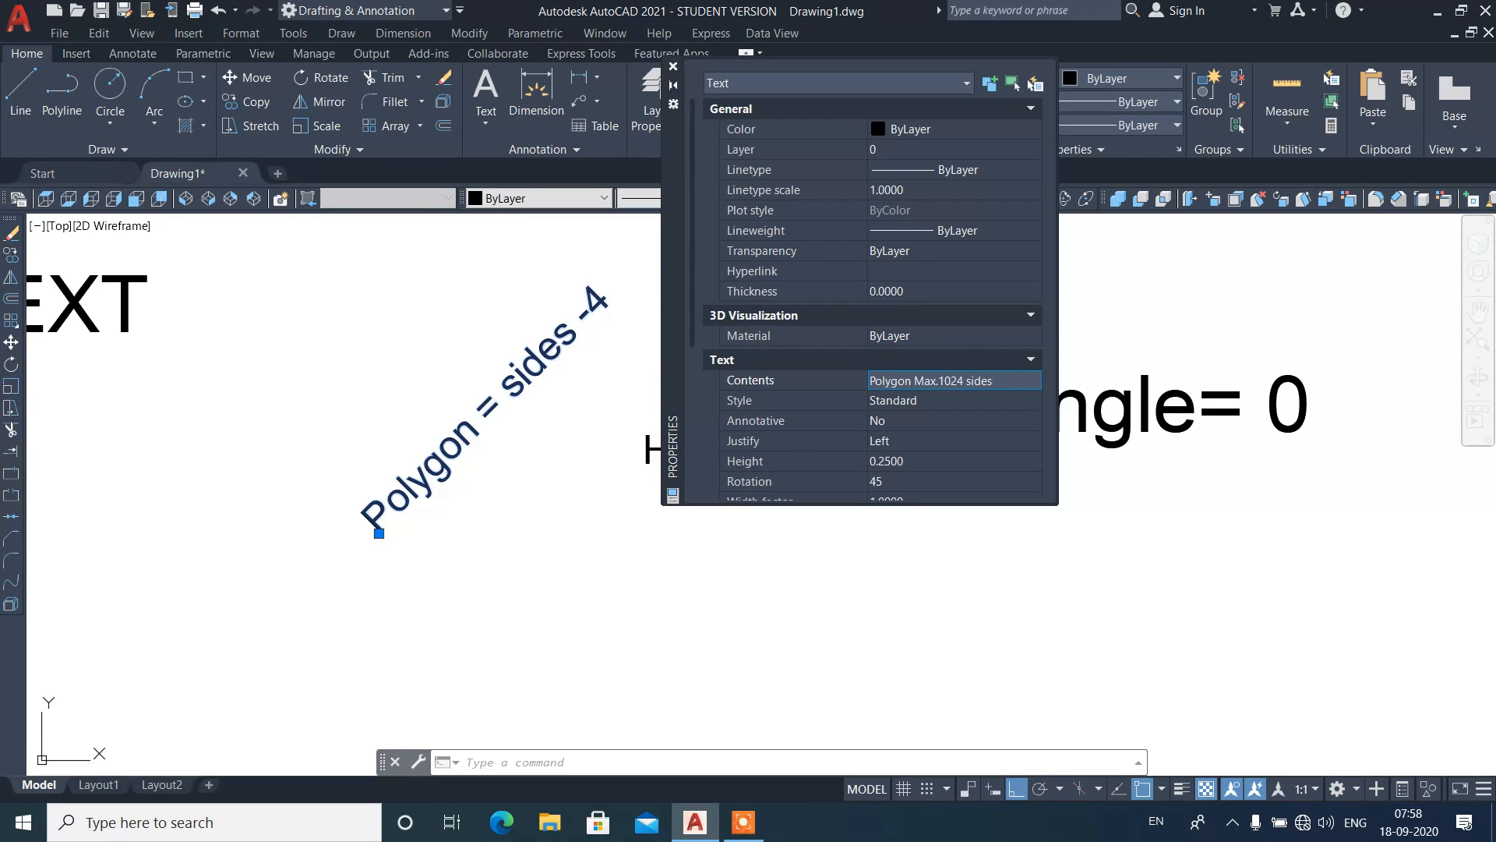
pyautogui.click(917, 392)
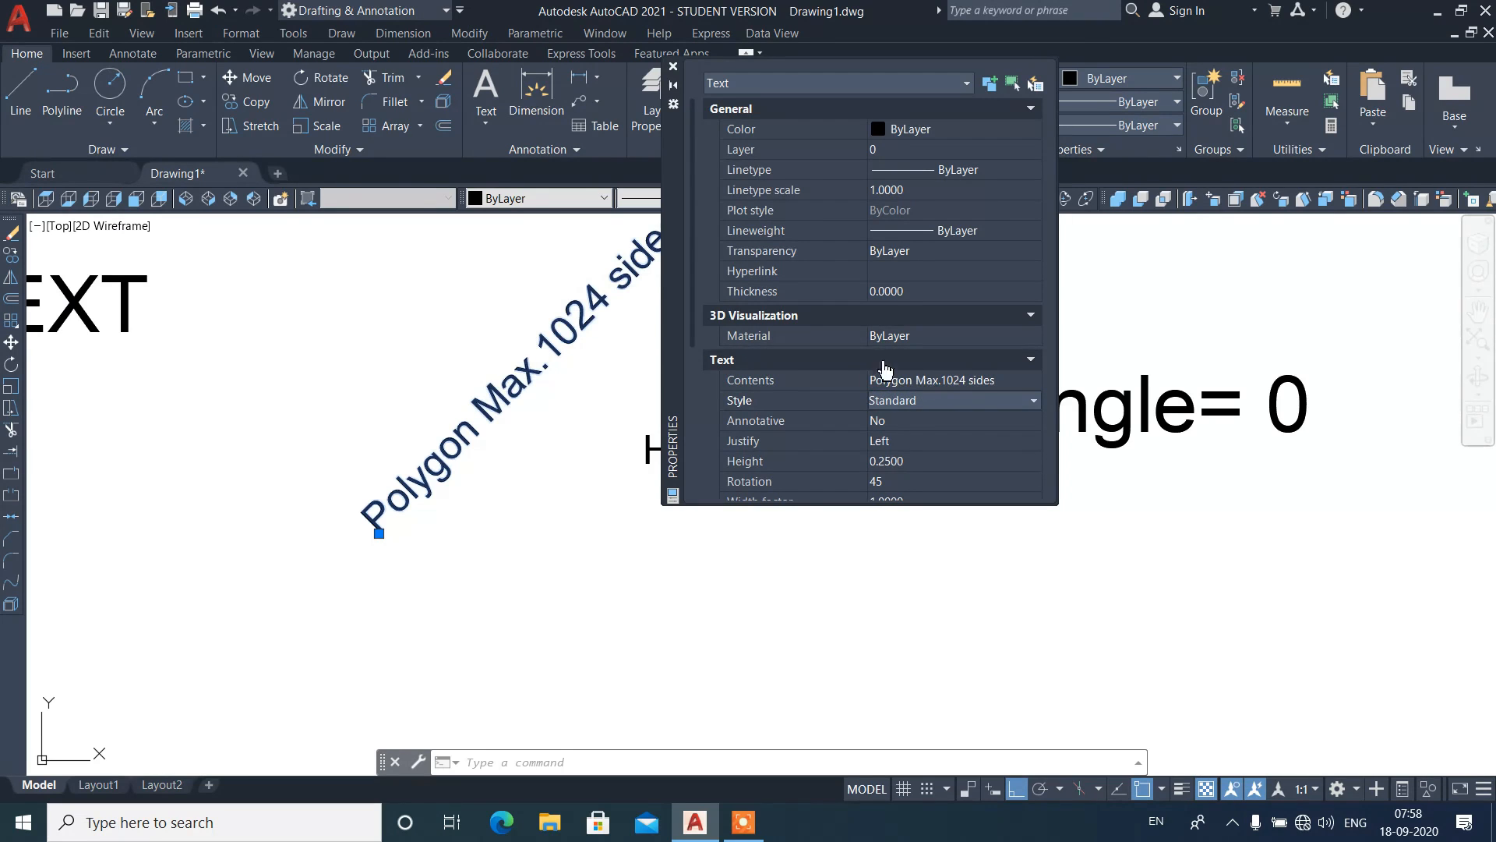
pyautogui.click(671, 69)
pyautogui.press('Escape')
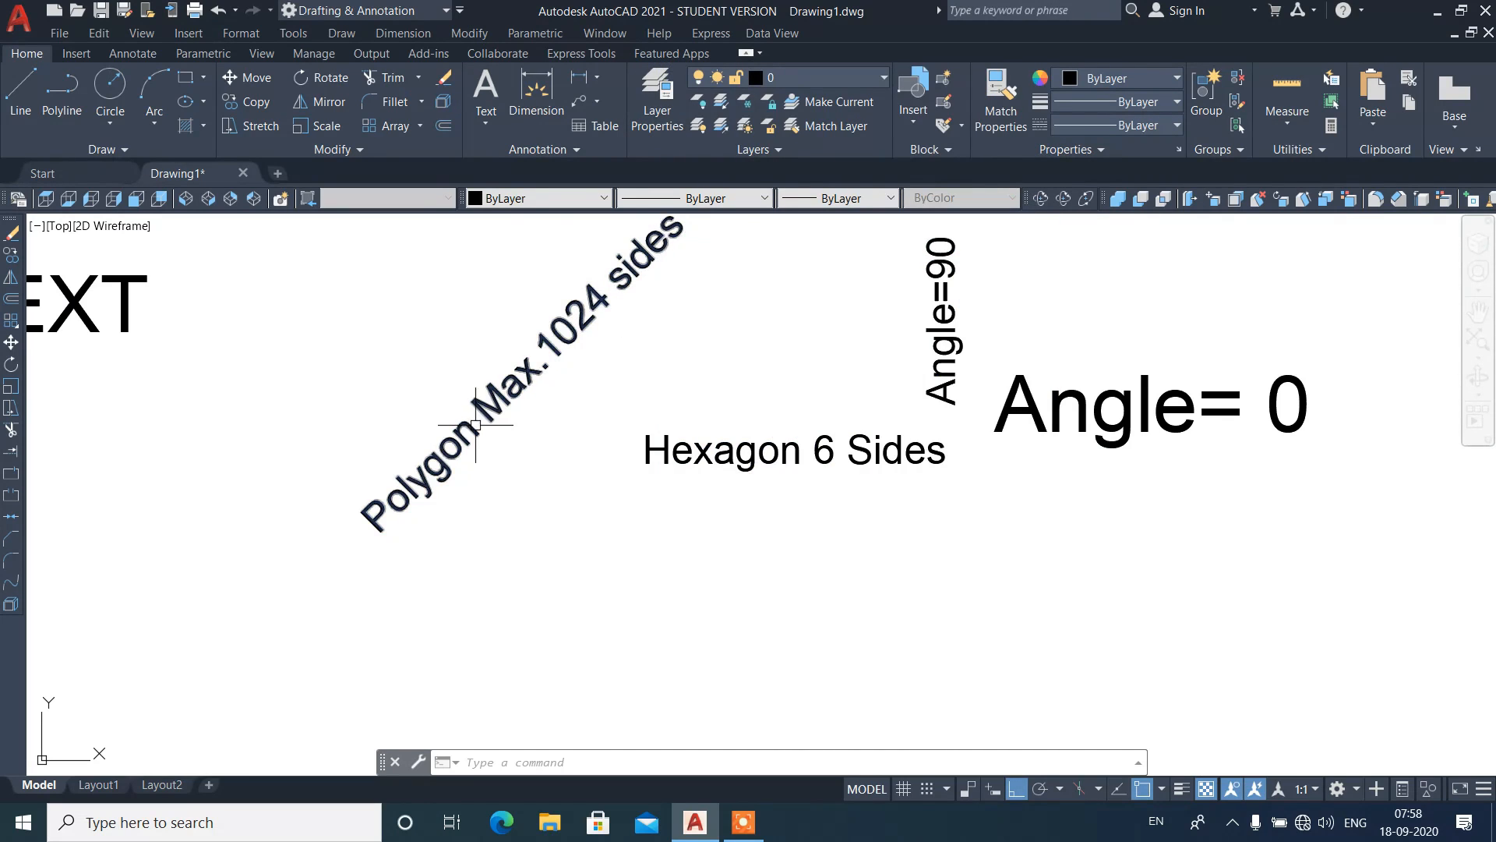
# Step: Open the slanted polygon text for in-place editing in several ways, leaving each time without changing its contents
pyautogui.doubleClick(472, 429)
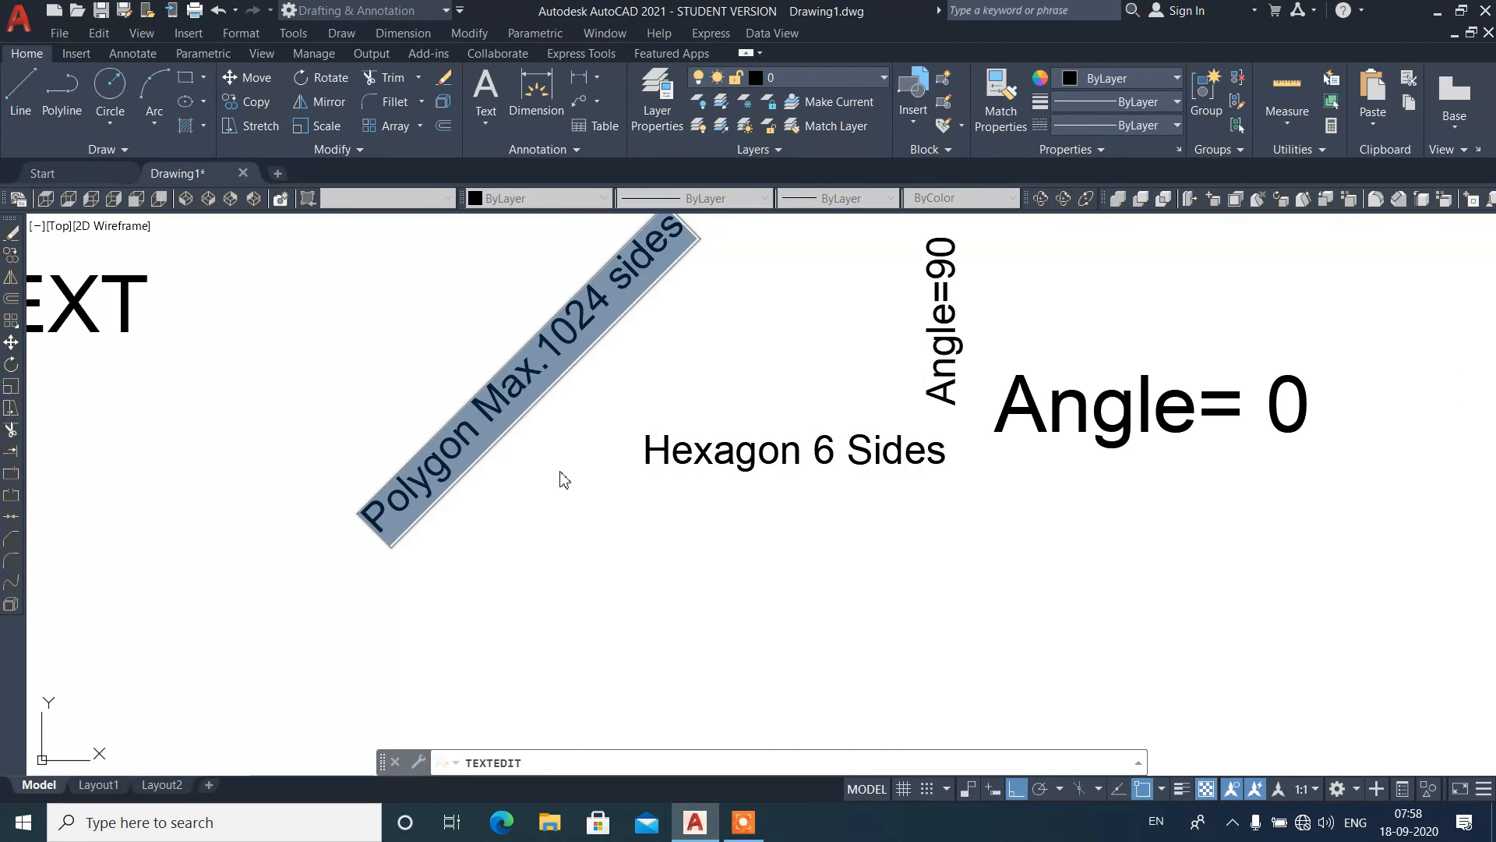
pyautogui.press('Escape')
pyautogui.press('Return')
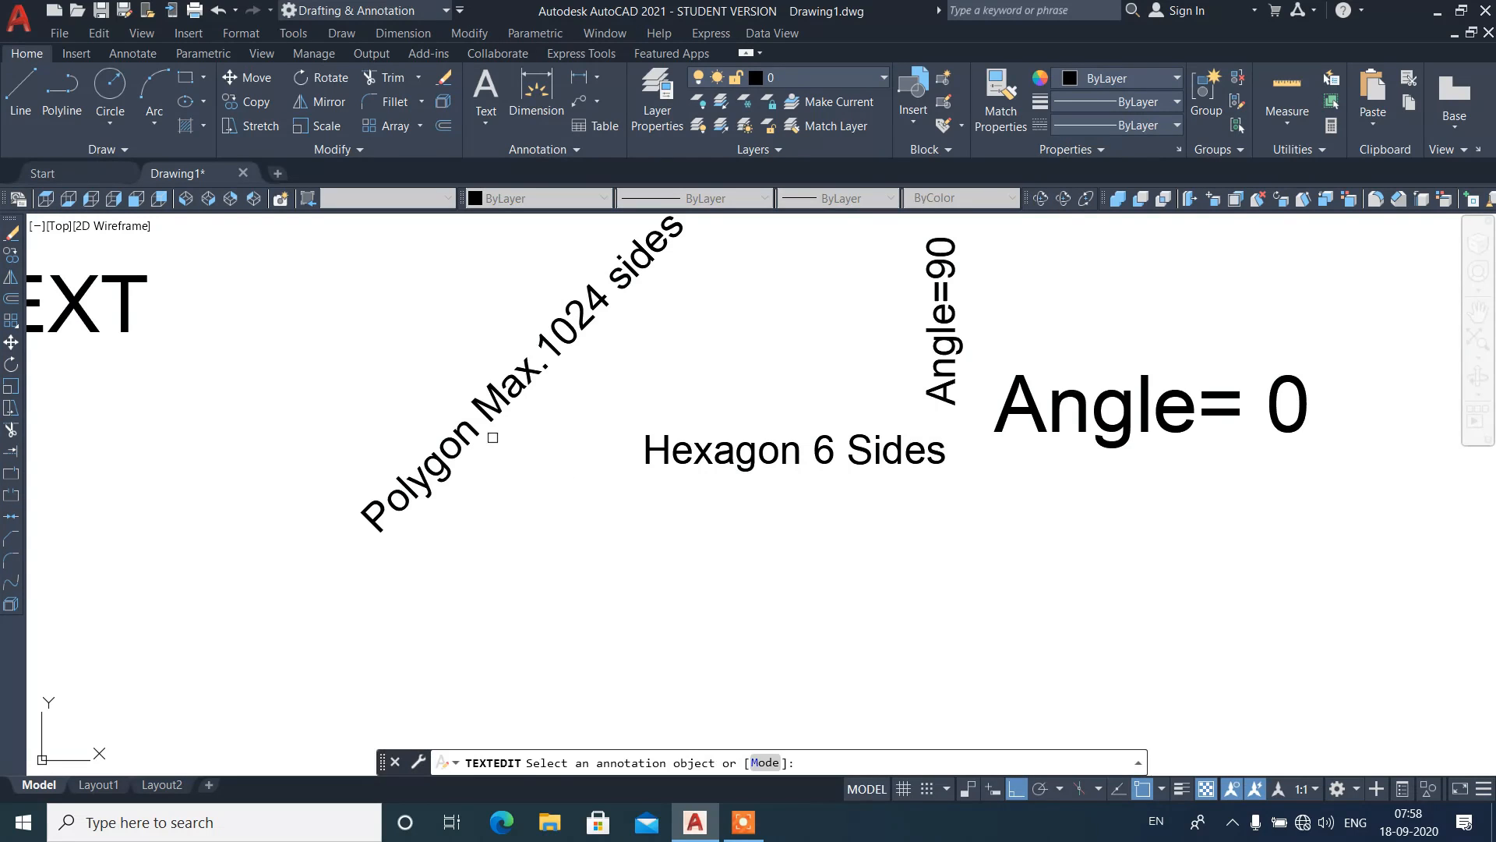
pyautogui.click(477, 436)
pyautogui.press('Escape')
pyautogui.click(511, 423)
pyautogui.rightClick(496, 406)
pyautogui.click(554, 388)
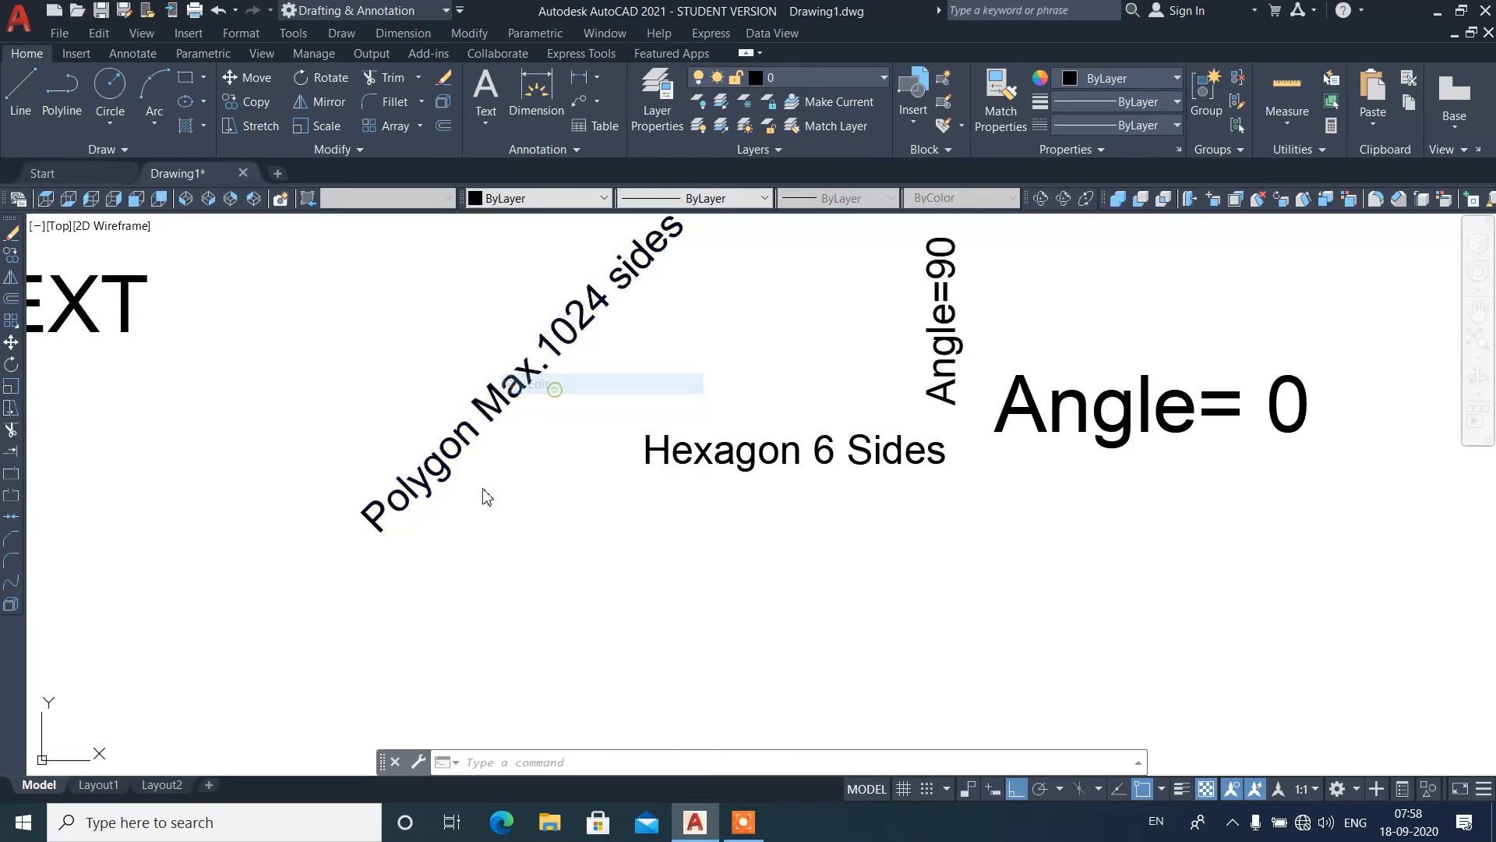
pyautogui.press('Escape')
# Step: Examine the contents entry in the slanted polygon text's properties, then close the properties
pyautogui.click(467, 441)
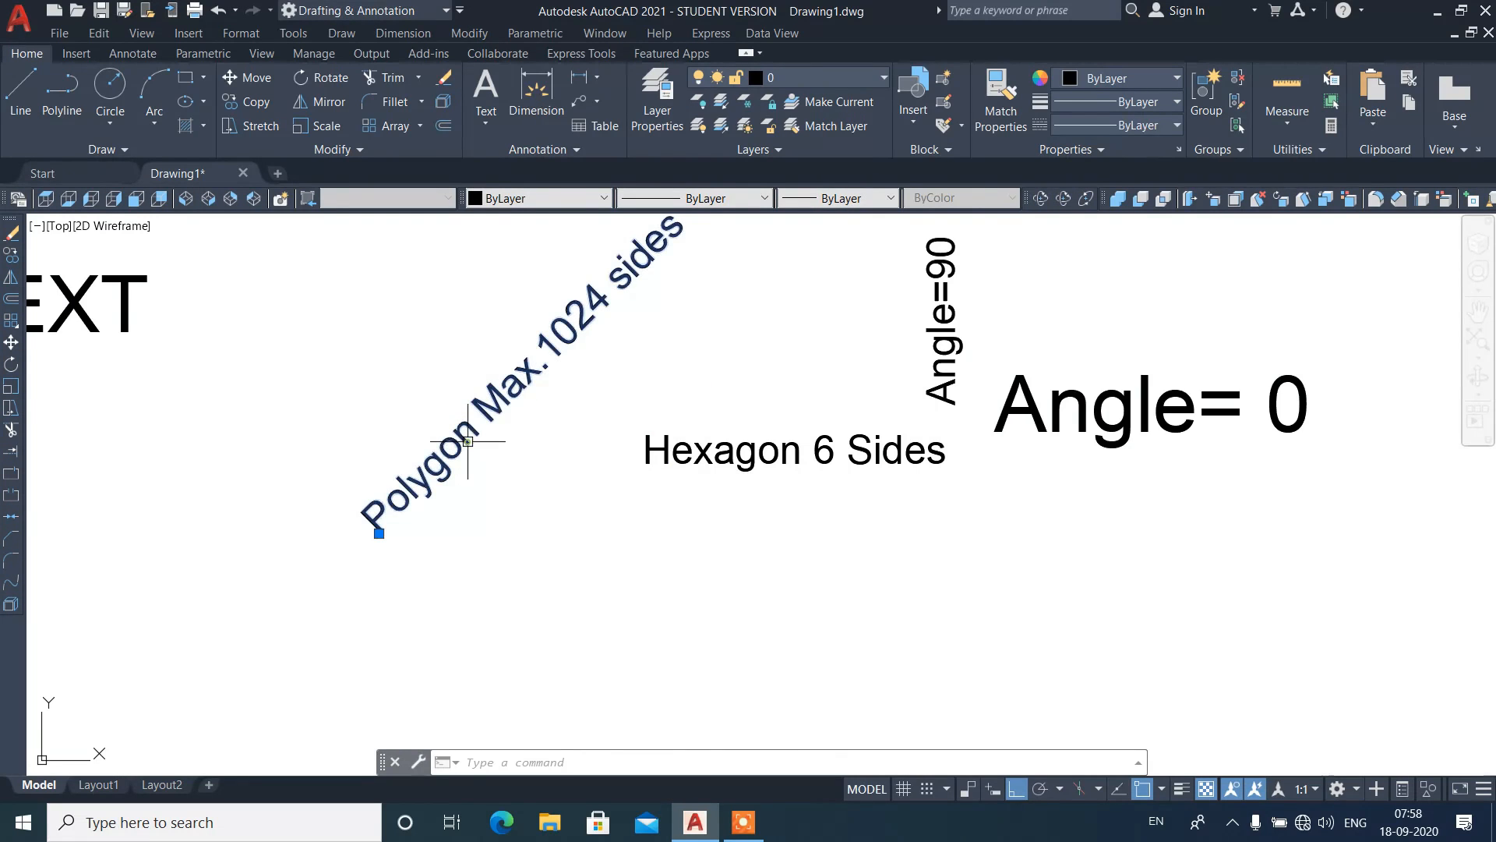
pyautogui.hotkey('ctrl', '1')
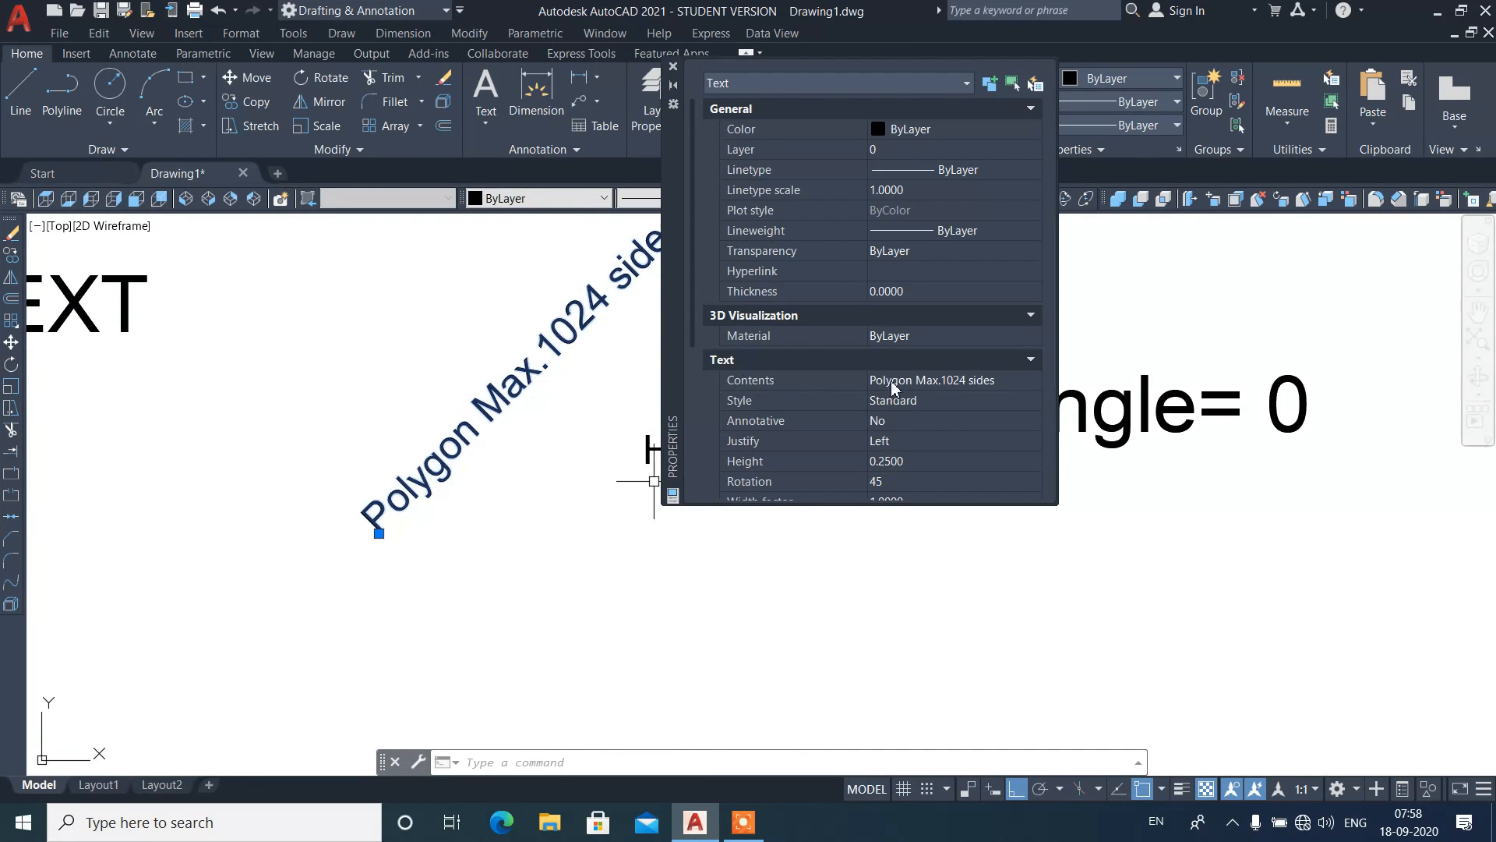
pyautogui.click(961, 379)
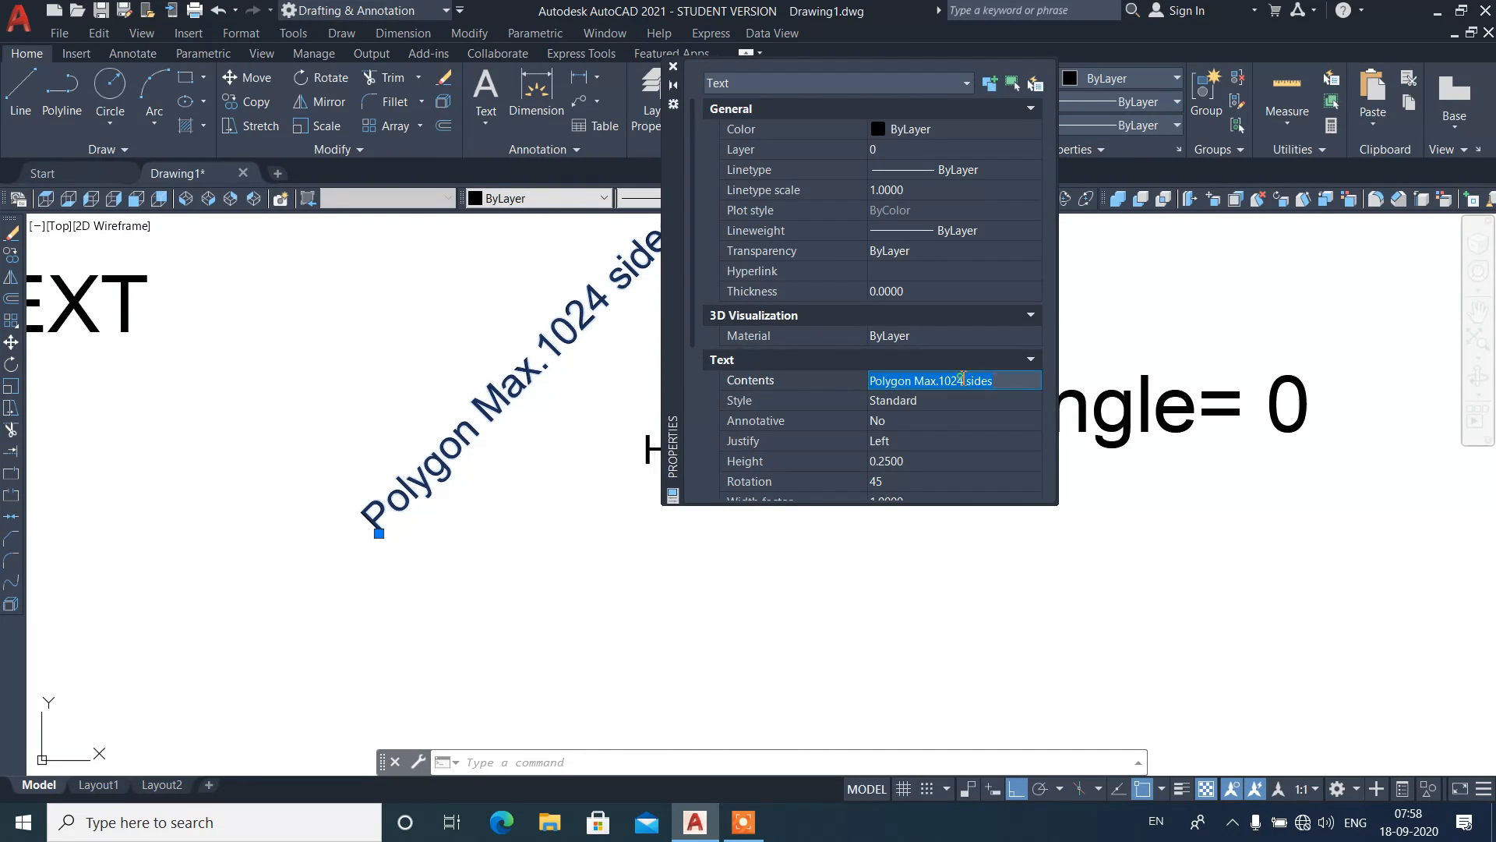
pyautogui.click(674, 67)
# Step: Erase the polygon, hexagon and angle texts together with the "DTEXT", "MTEXT" and "TEXT" samples
pyautogui.scroll(-2, 794, 471)
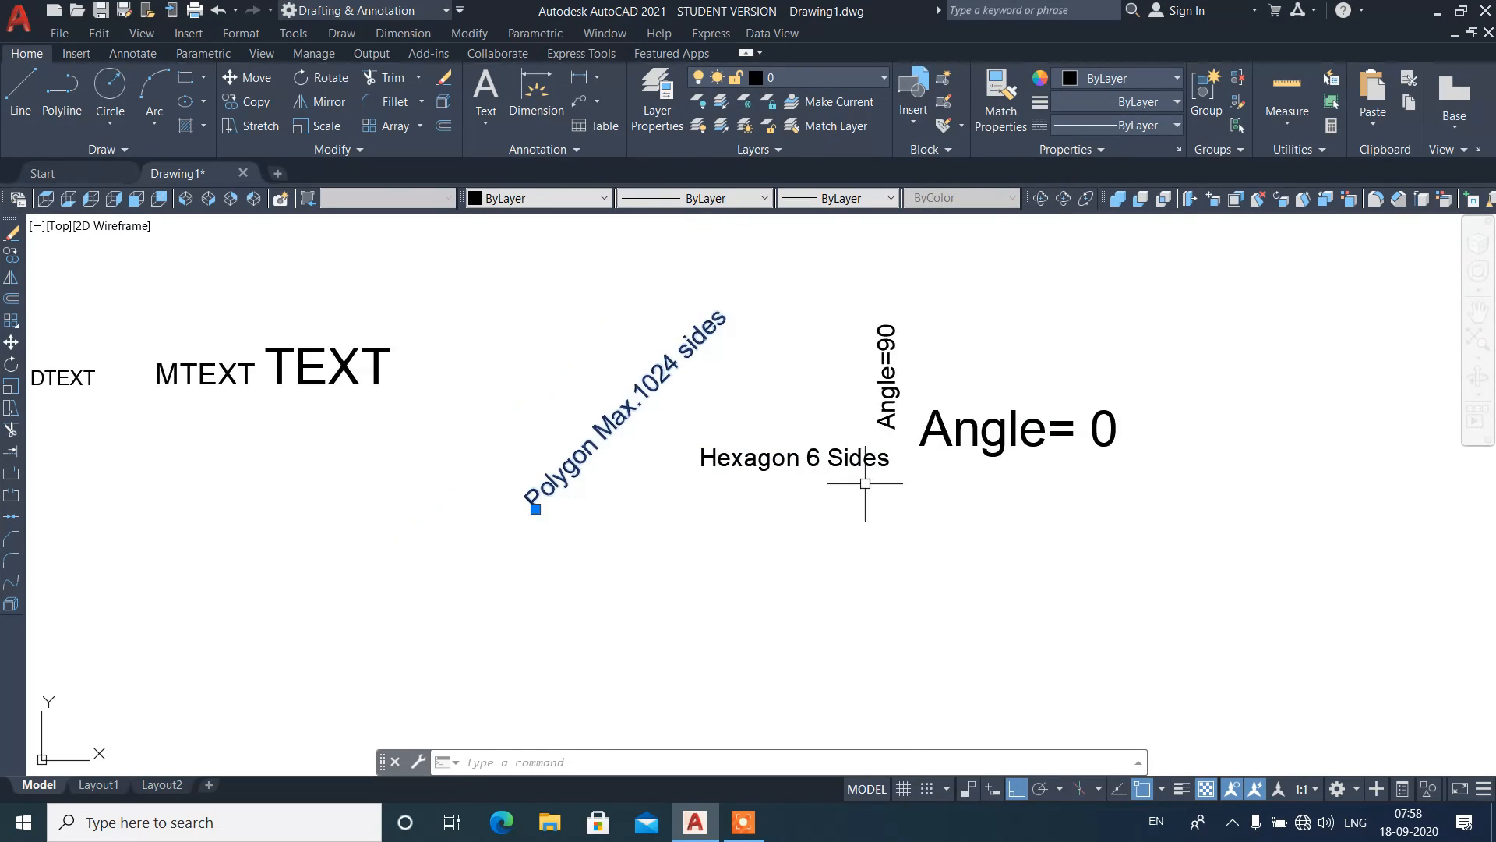
pyautogui.click(1113, 307)
pyautogui.click(616, 557)
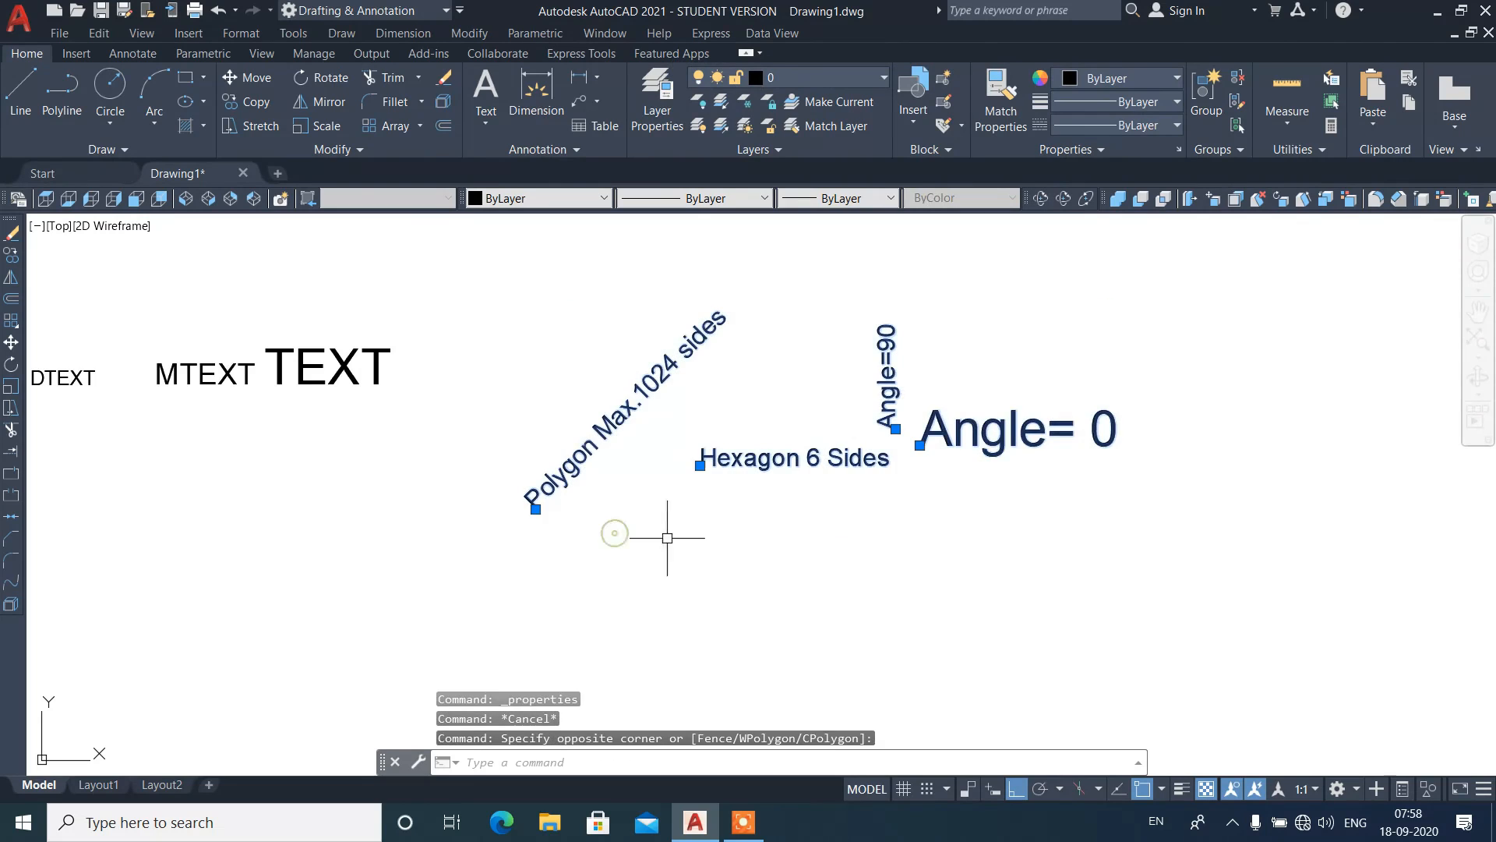
pyautogui.scroll(-2, 819, 526)
pyautogui.press('Delete')
pyautogui.scroll(3, 624, 516)
pyautogui.click(865, 487)
pyautogui.click(324, 334)
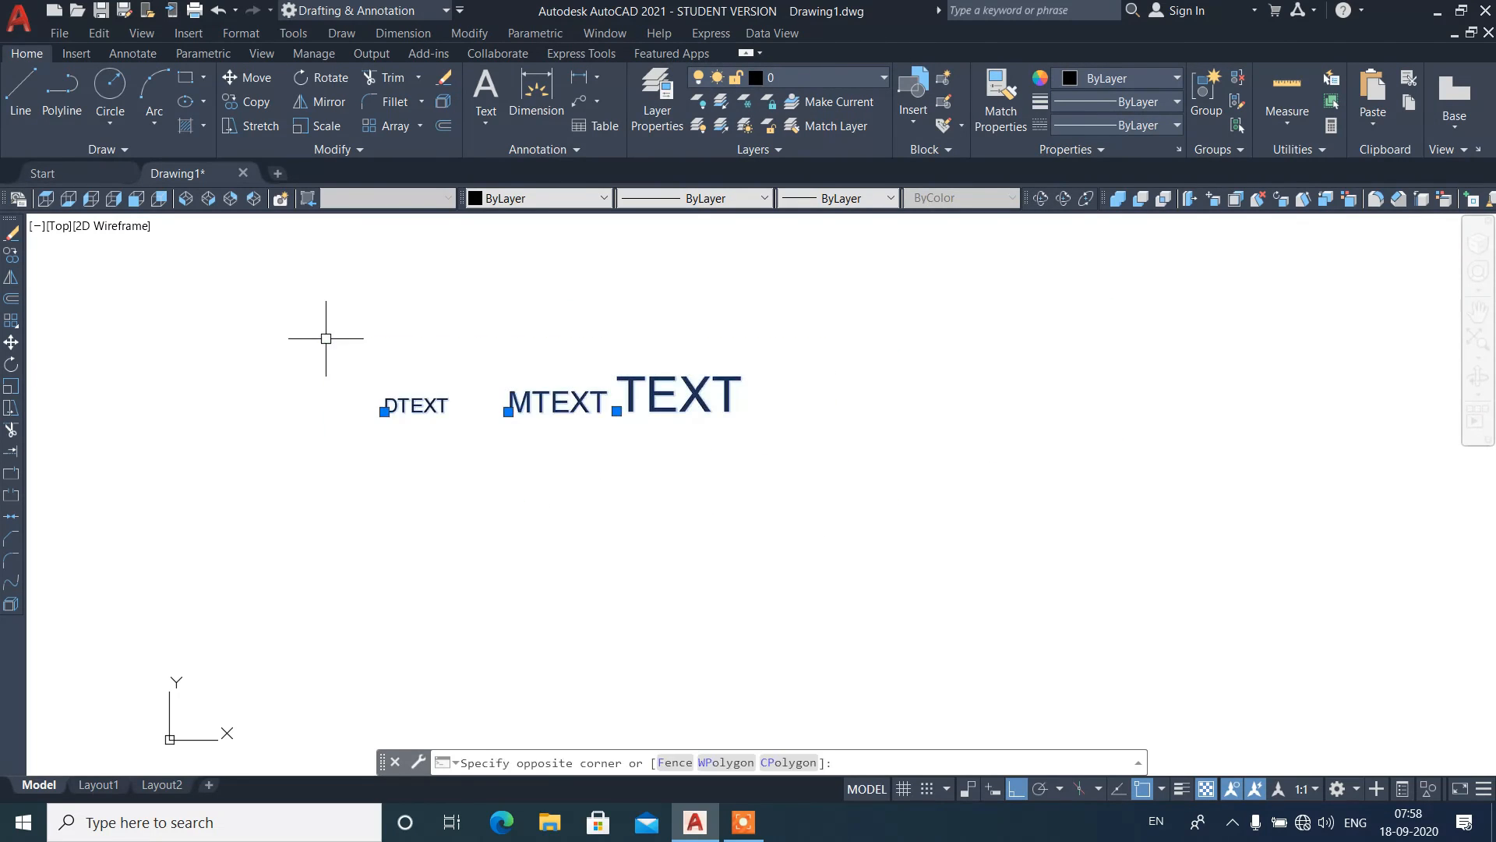
pyautogui.press('Delete')
# Step: Draw a horizontal line about 1.8 units long in the left part of the empty drawing area
pyautogui.scroll(2, 454, 336)
pyautogui.write('l')
pyautogui.press('Return')
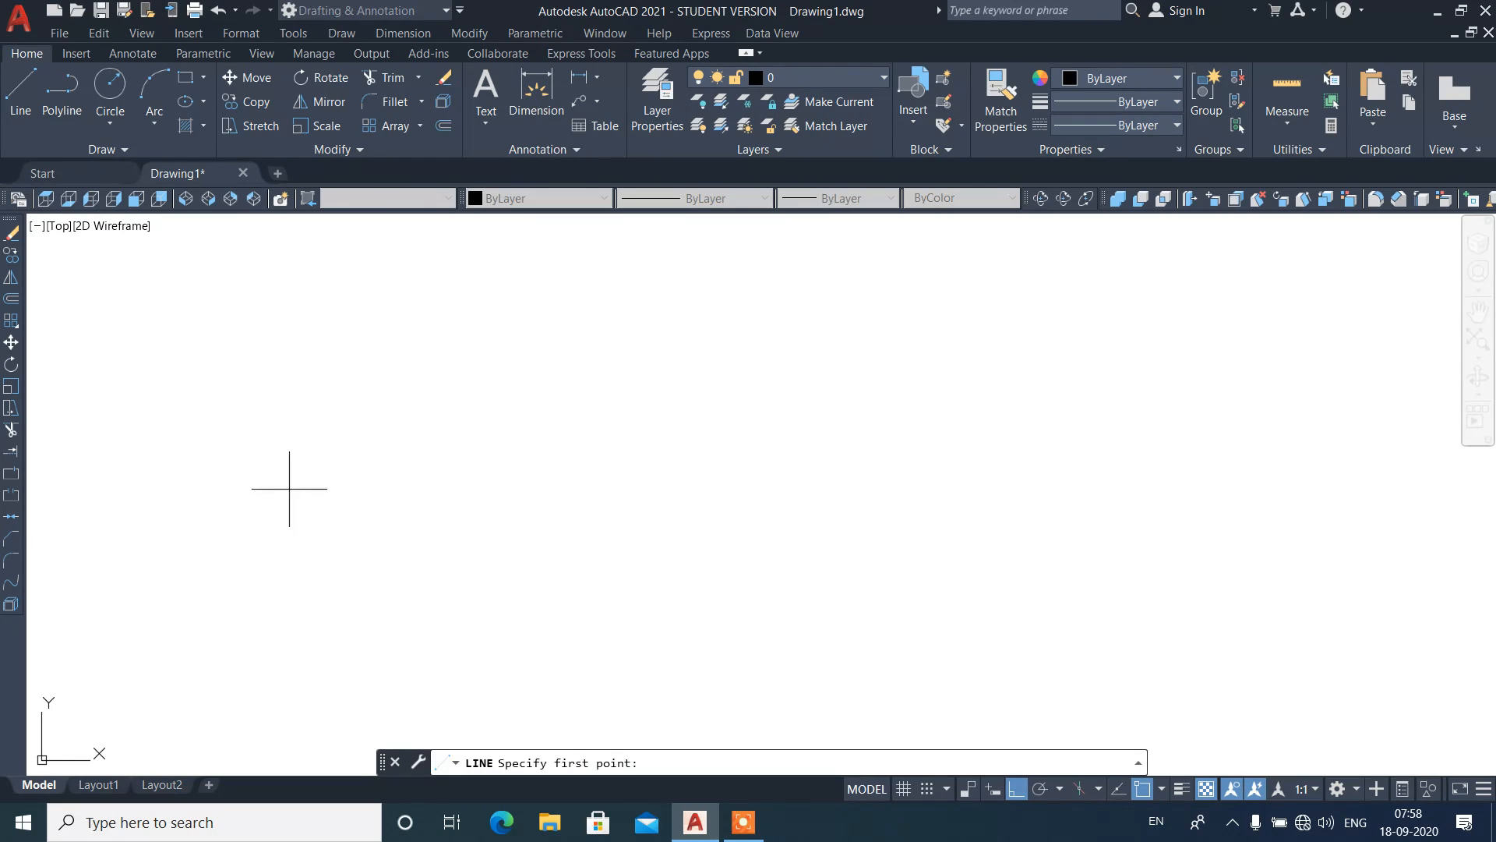
pyautogui.click(222, 420)
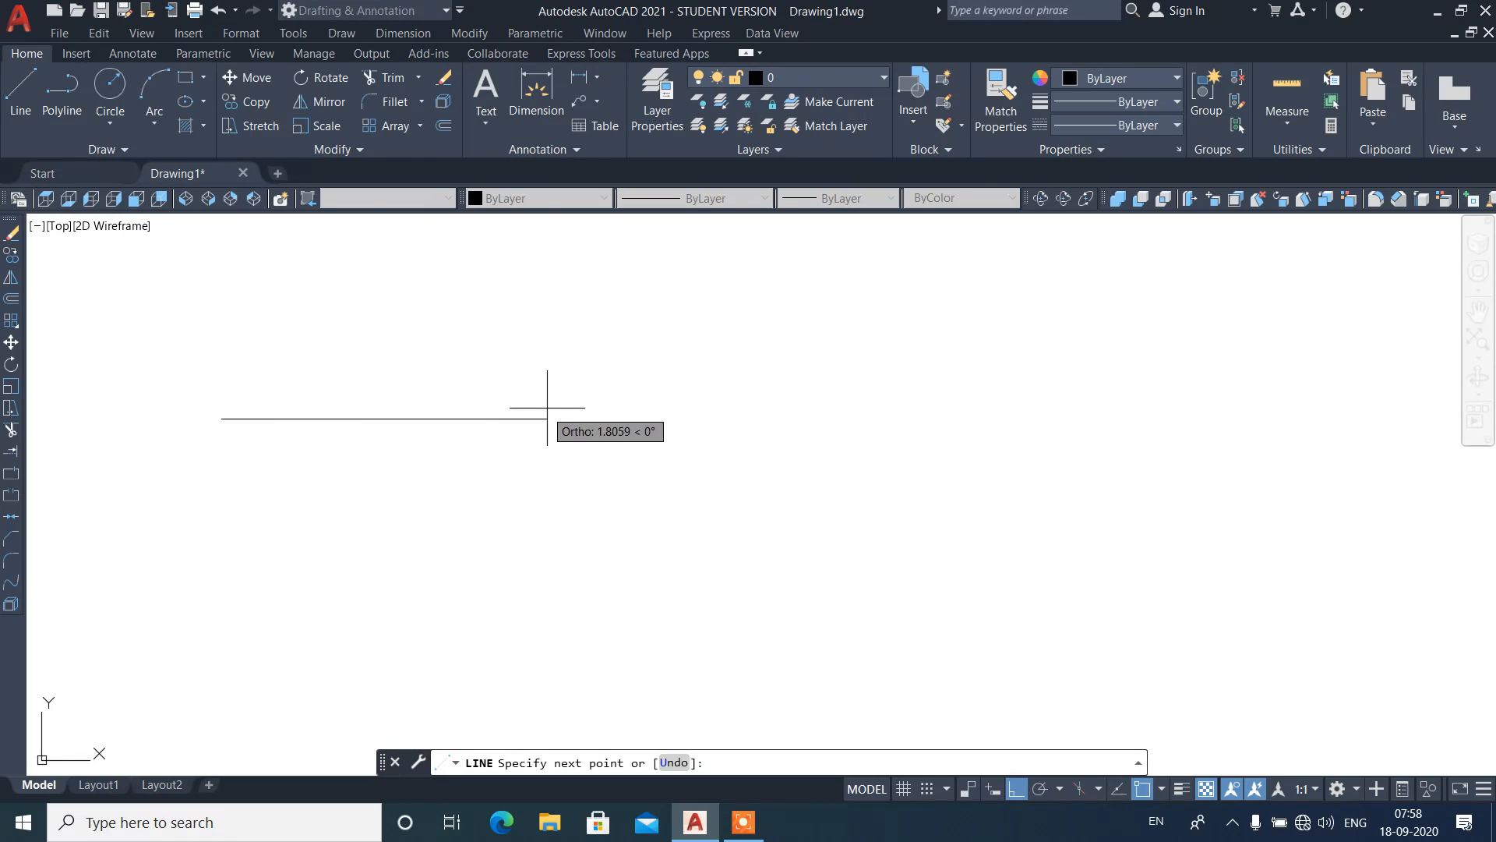
pyautogui.press('Return')
# Step: Copy the horizontal line about 4.1 units straight to the right
pyautogui.click(517, 384)
pyautogui.click(418, 468)
pyautogui.write('cp')
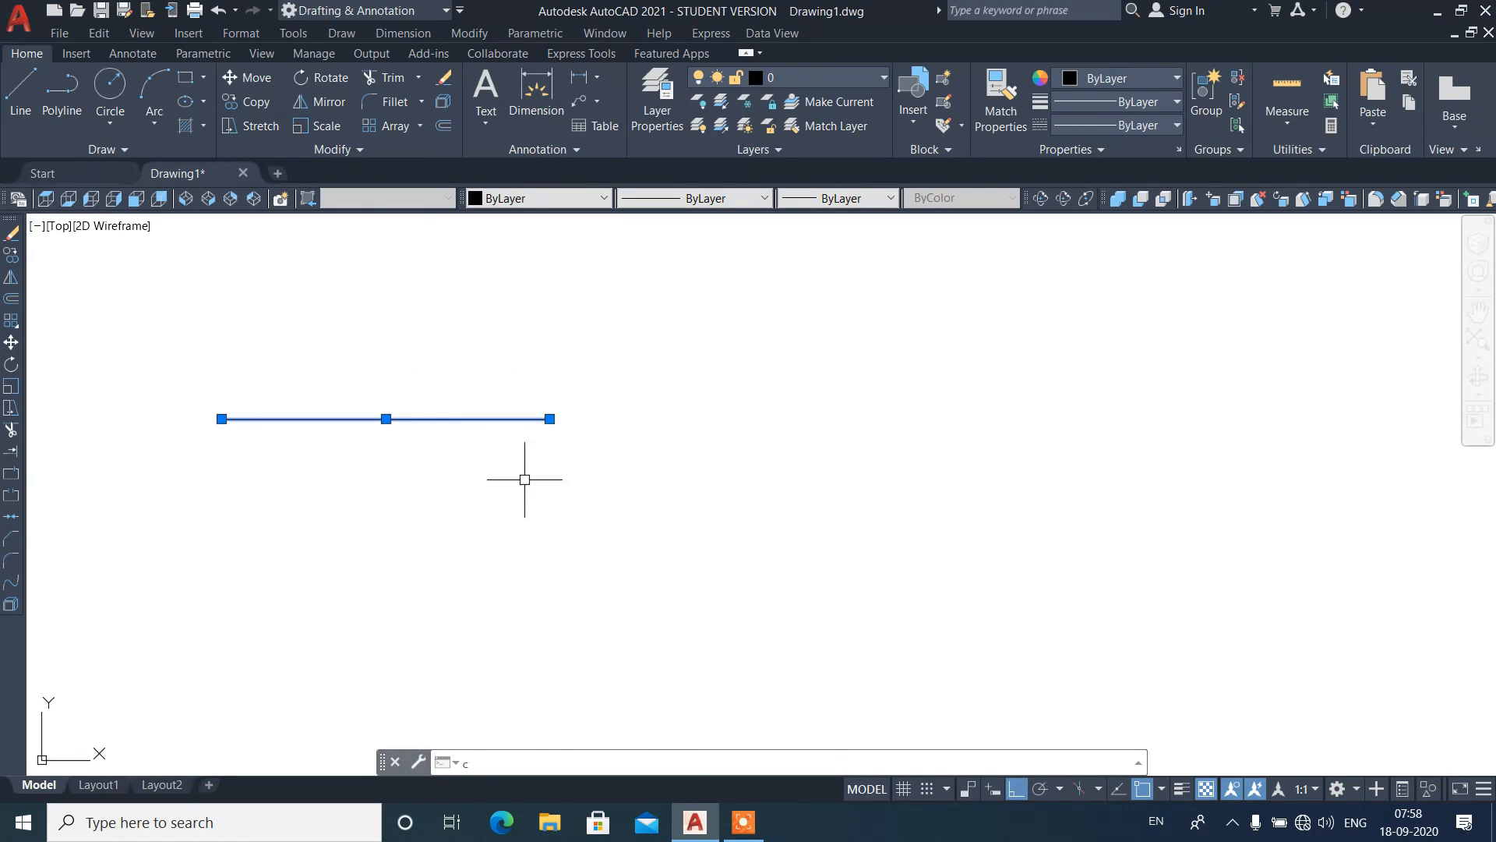
pyautogui.press('Return')
pyautogui.click(400, 507)
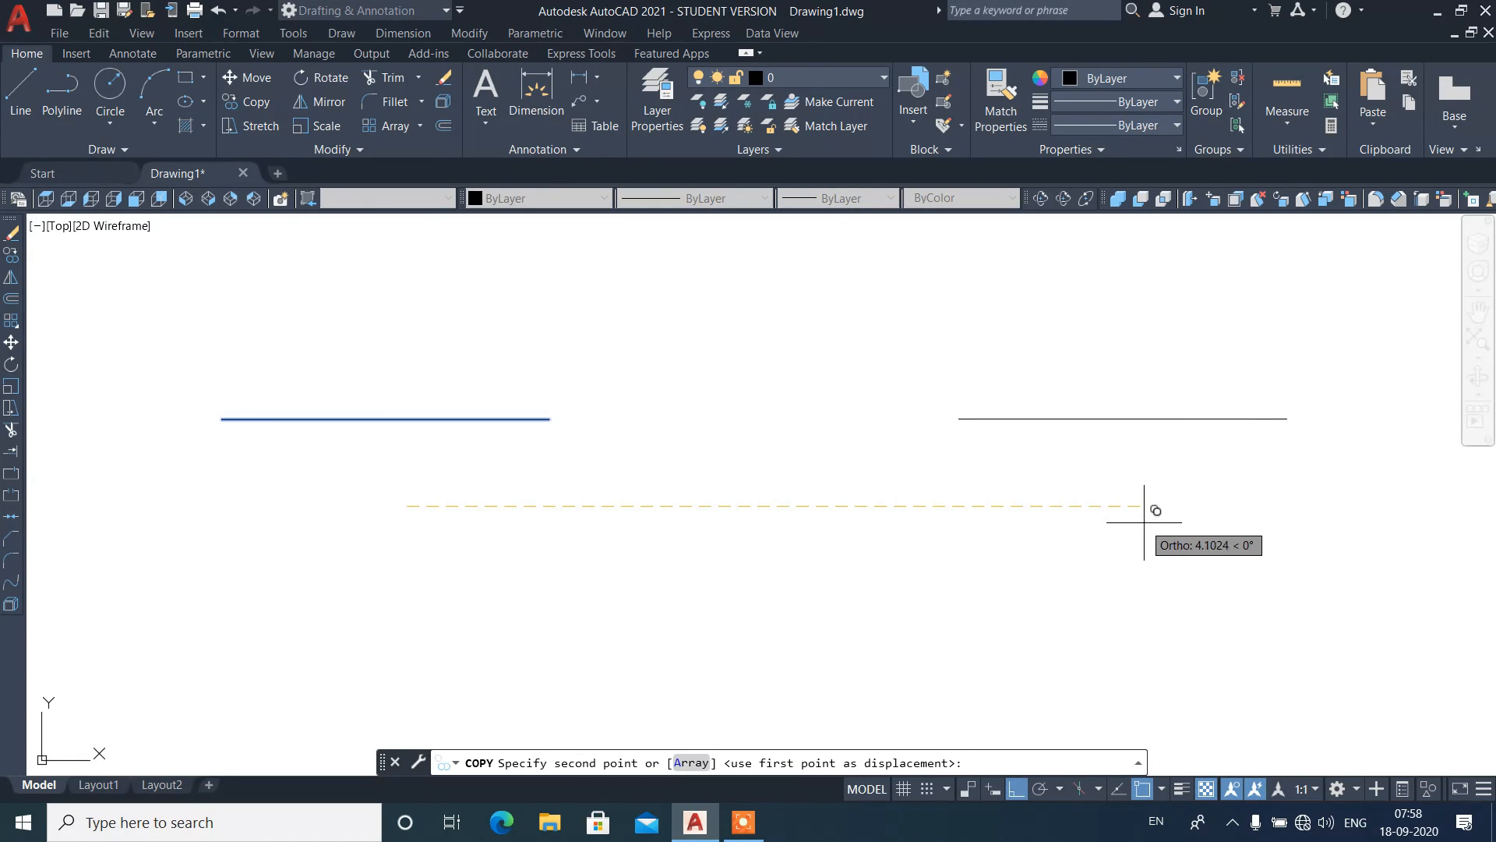
pyautogui.click(1146, 510)
pyautogui.press('Return')
# Step: Draw a vertical line downward between the two horizontal lines, starting level with them
pyautogui.write('l')
pyautogui.press('Return')
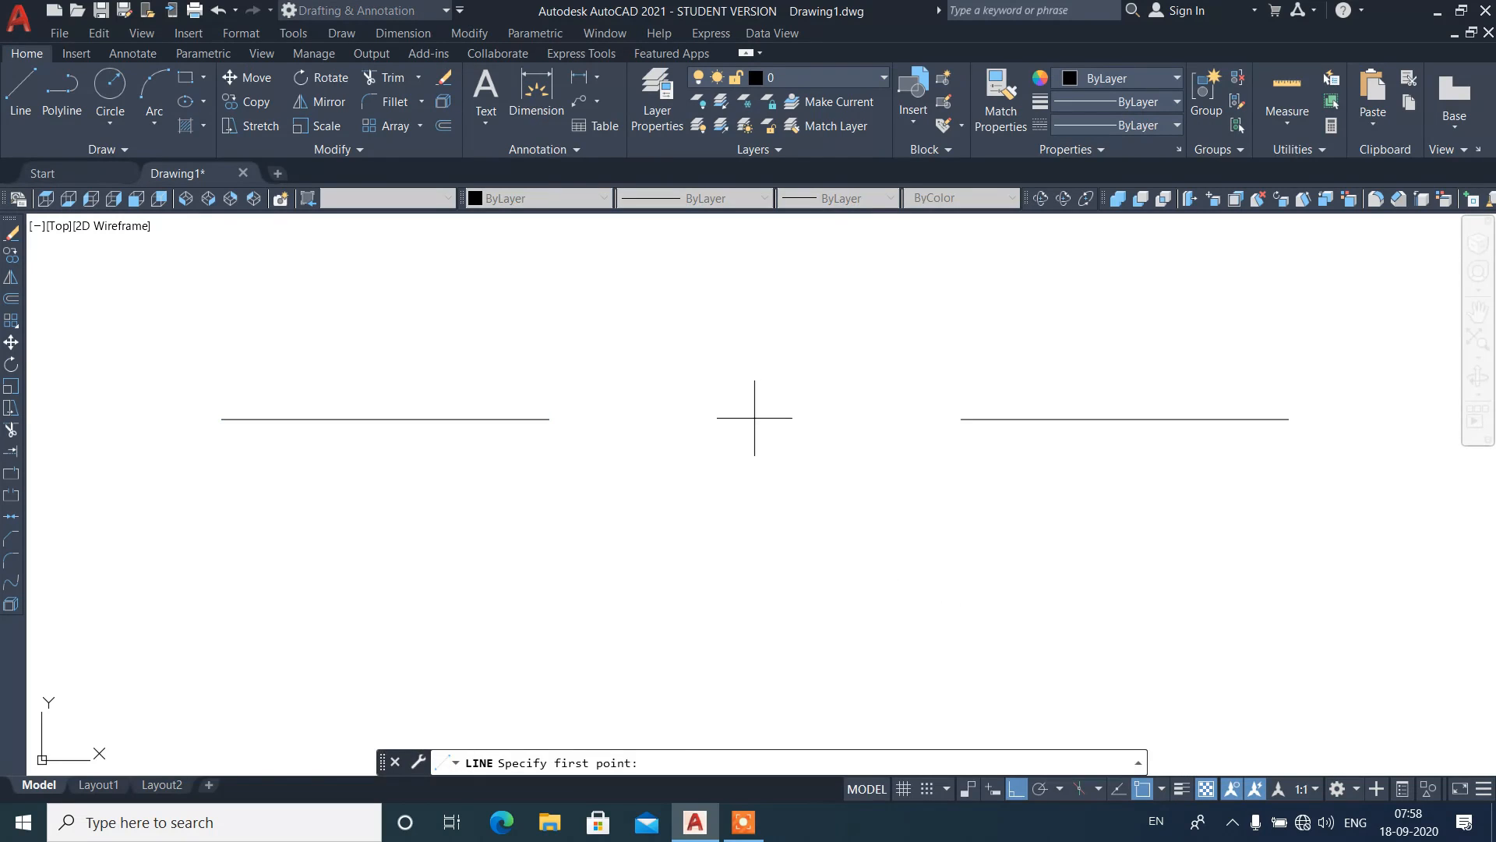
pyautogui.click(754, 419)
pyautogui.click(761, 692)
pyautogui.press('Return')
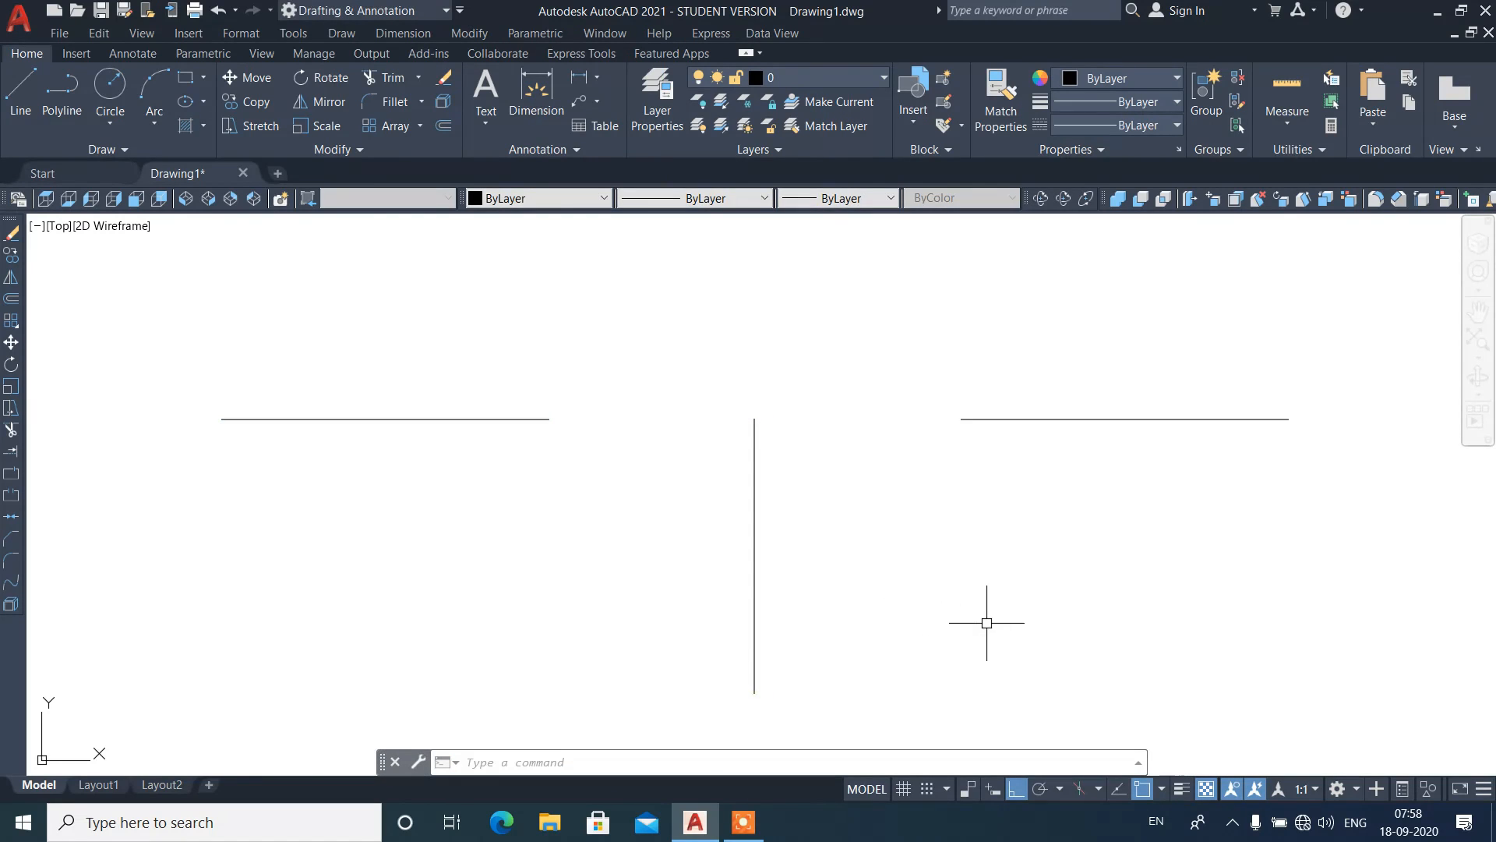
# Step: Add single-line text "AUTOCAD" with Left justification at the left end of the left horizontal line, height 0.25, rotation 0
pyautogui.write('dt')
pyautogui.press('Return')
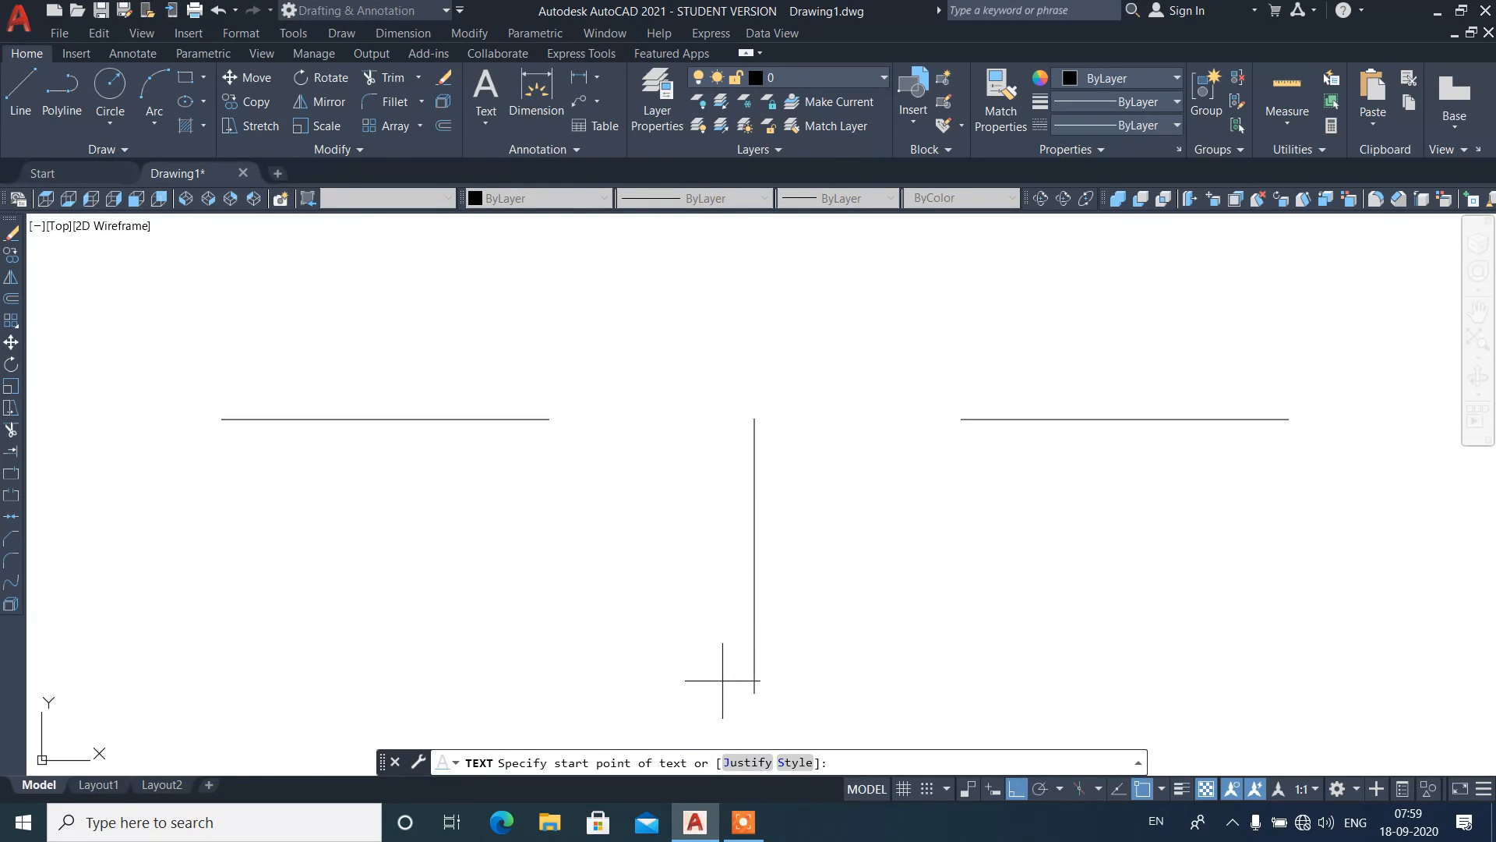
pyautogui.click(742, 760)
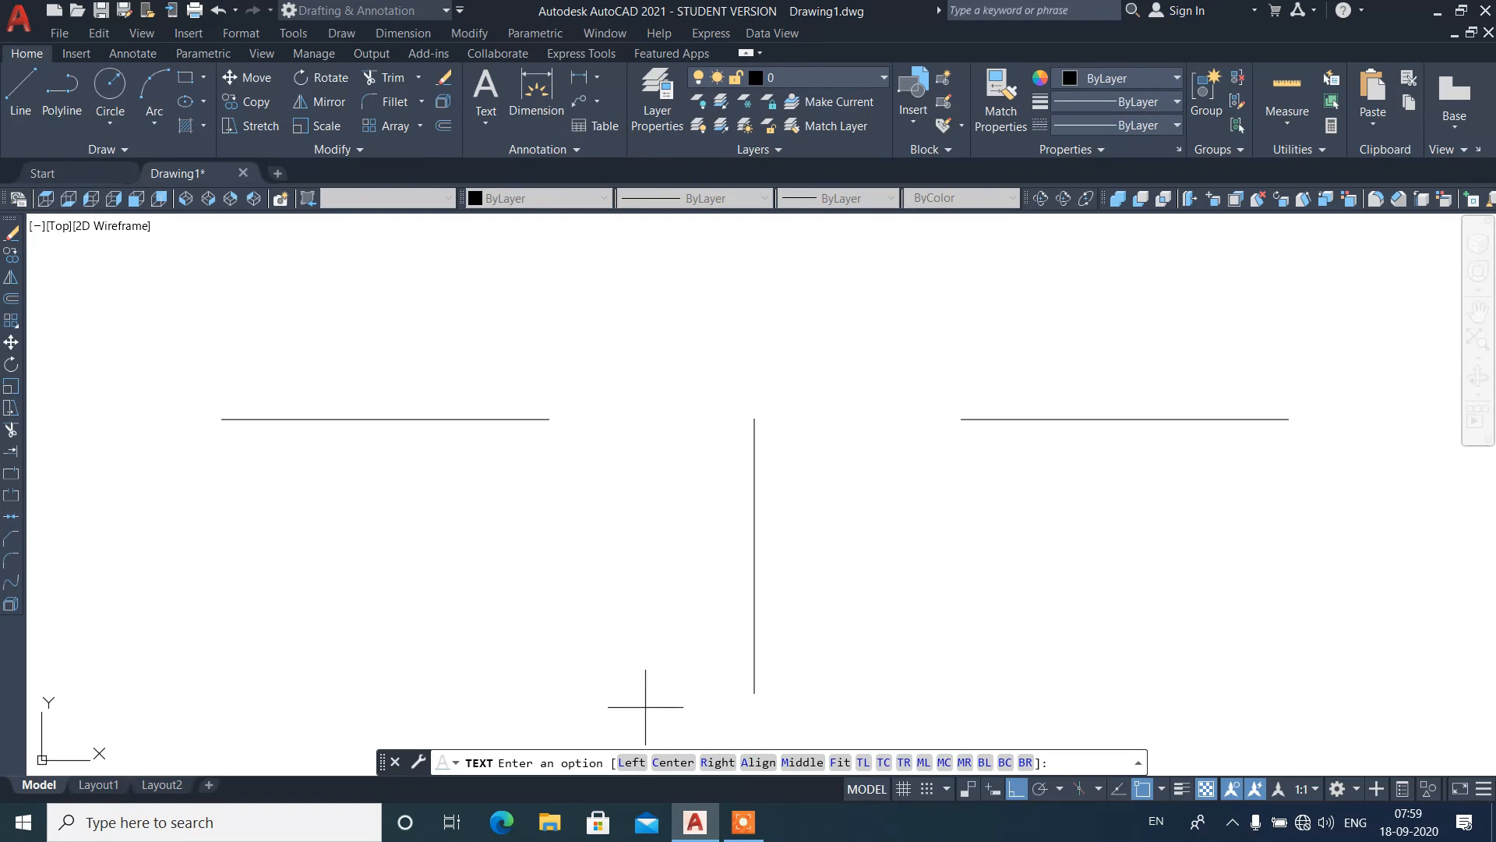
pyautogui.click(633, 762)
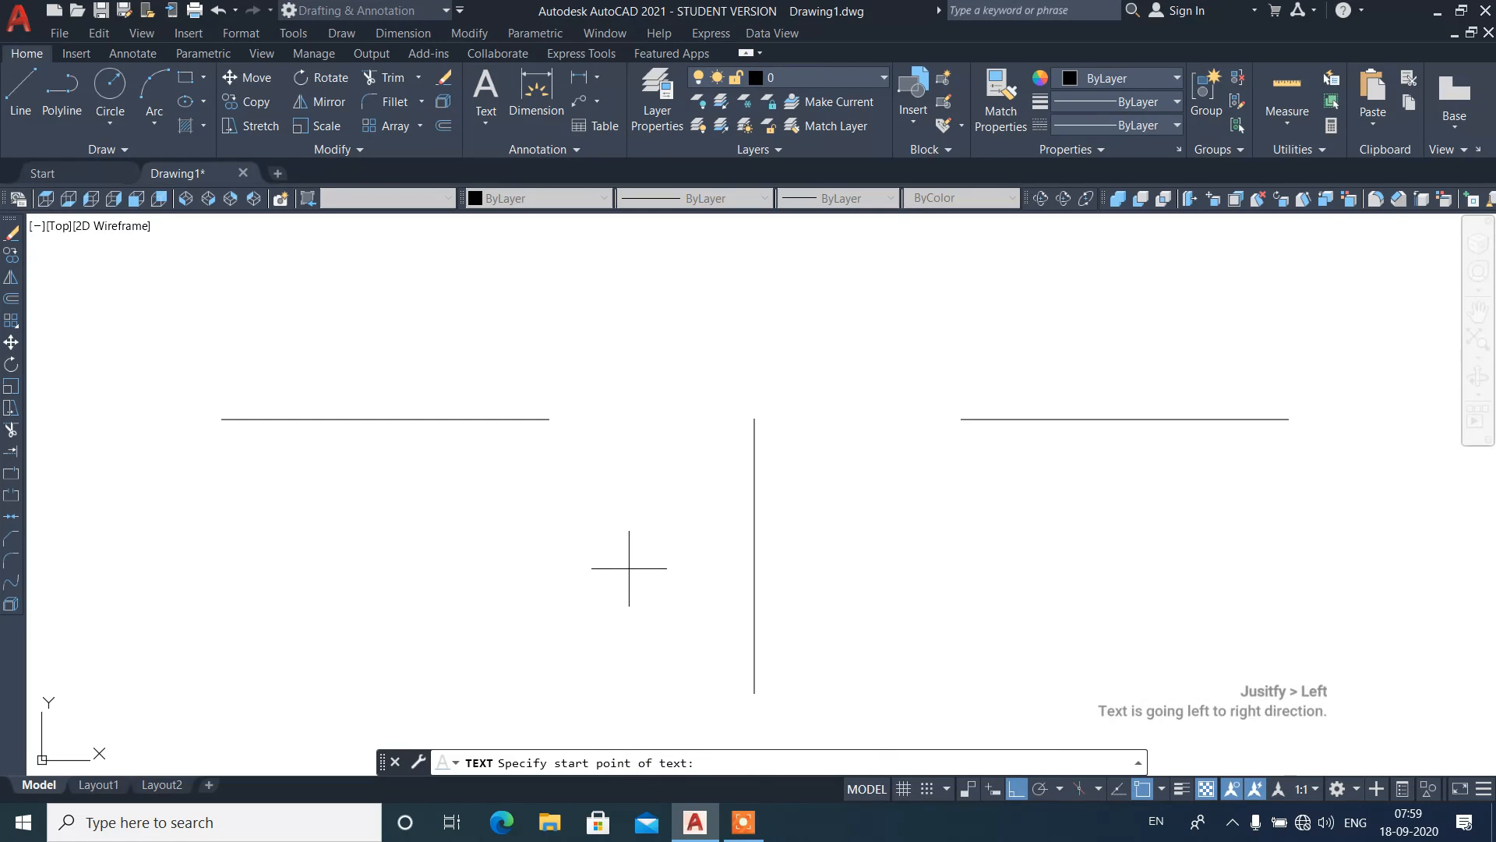
pyautogui.click(221, 419)
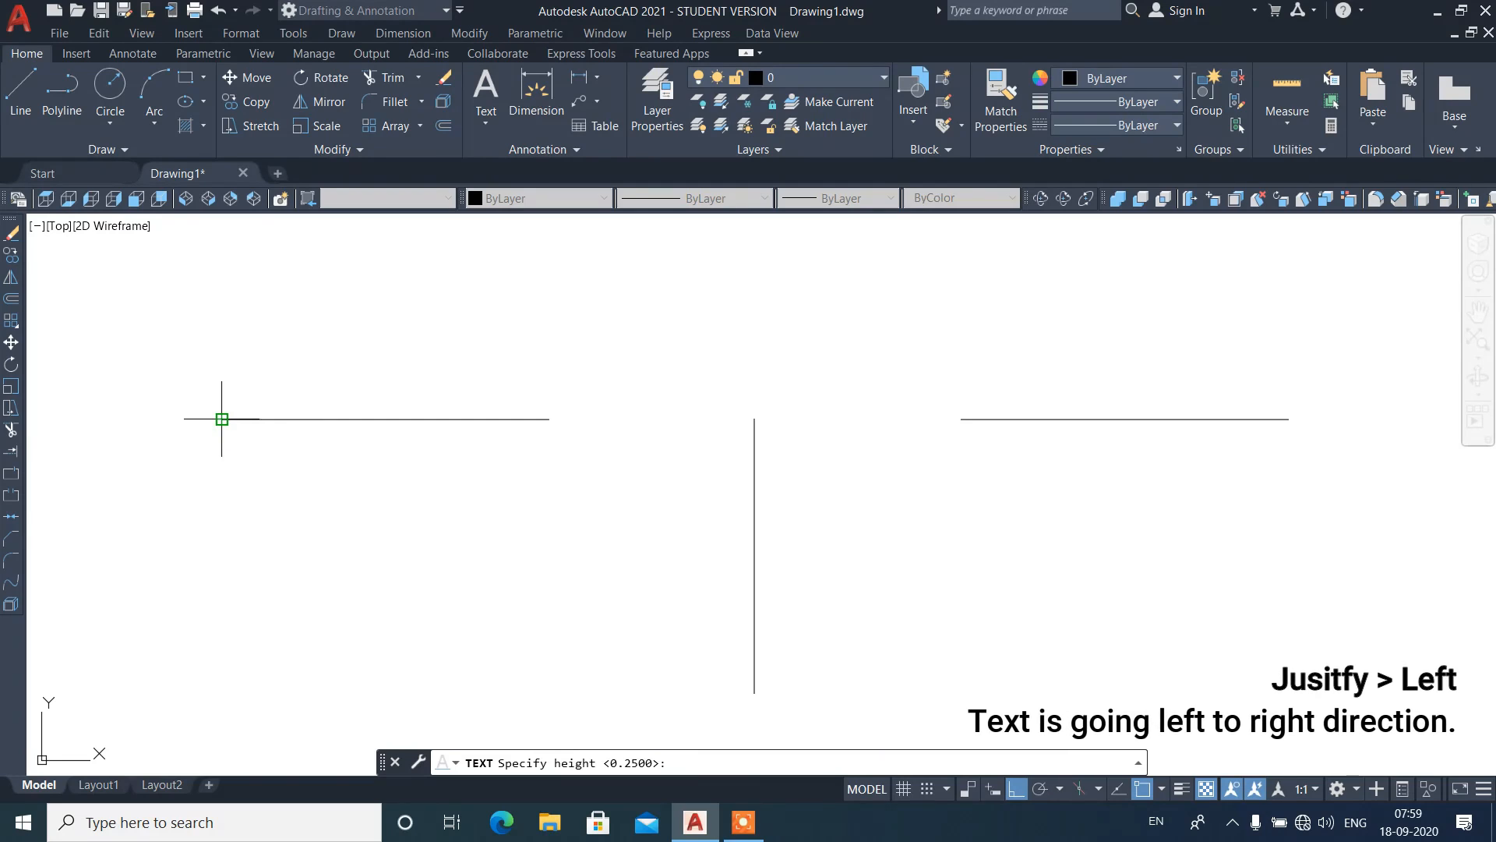
pyautogui.press('Return')
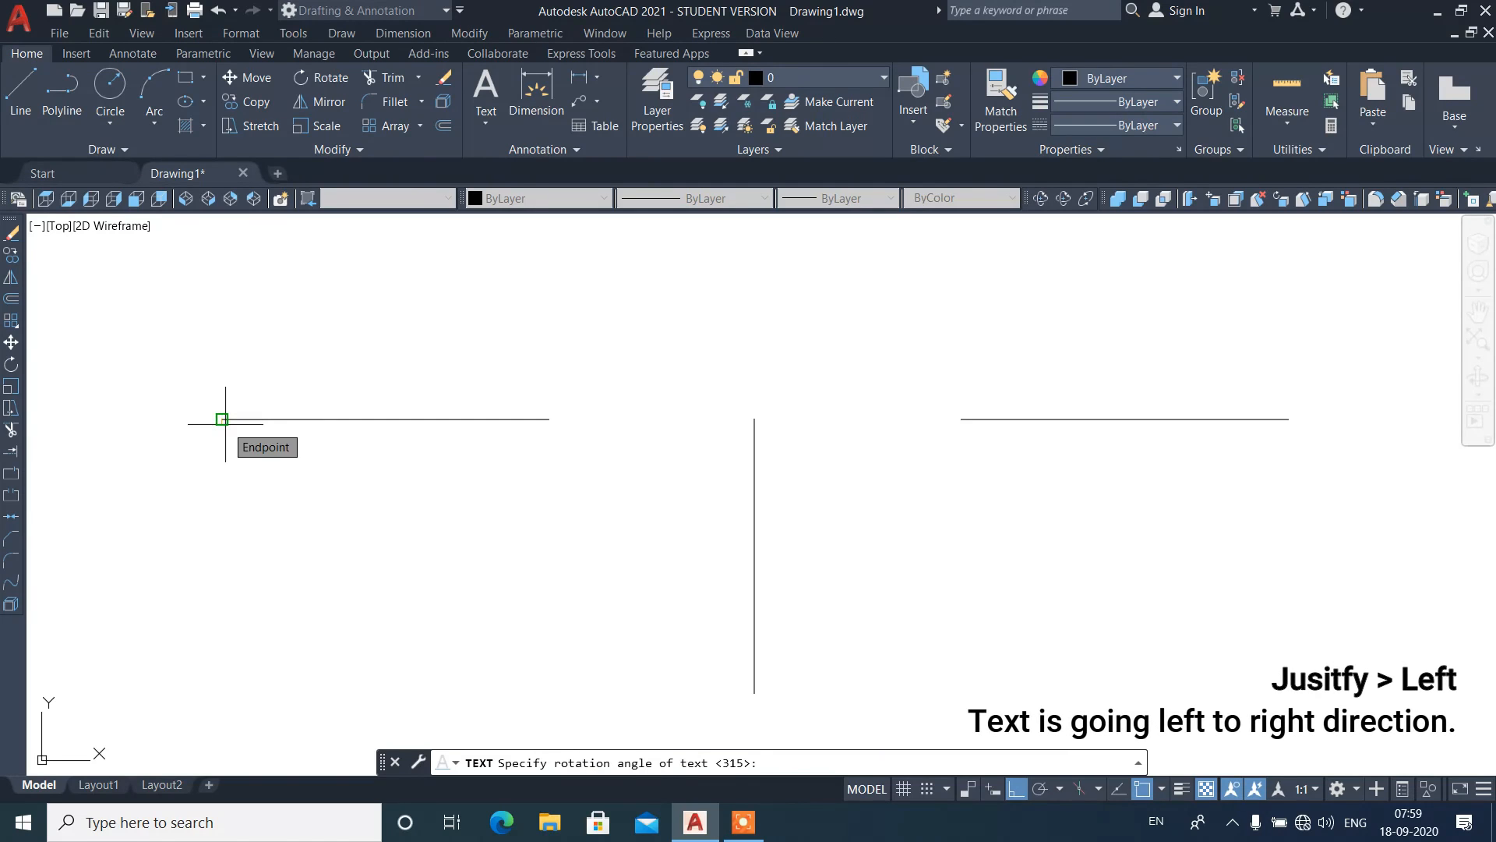
pyautogui.write('0')
pyautogui.press('Return')
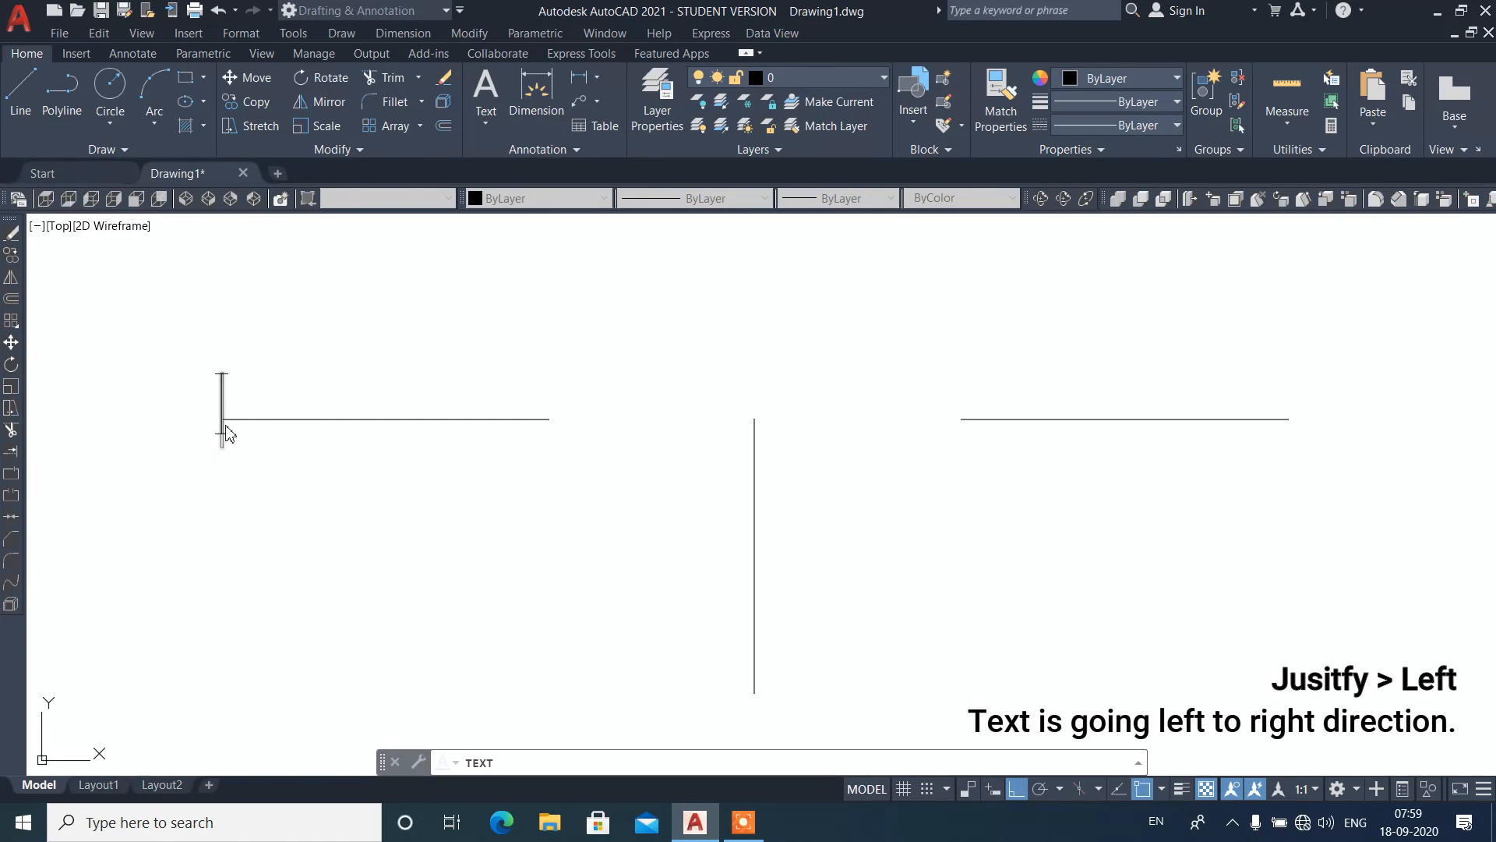
pyautogui.write('A')
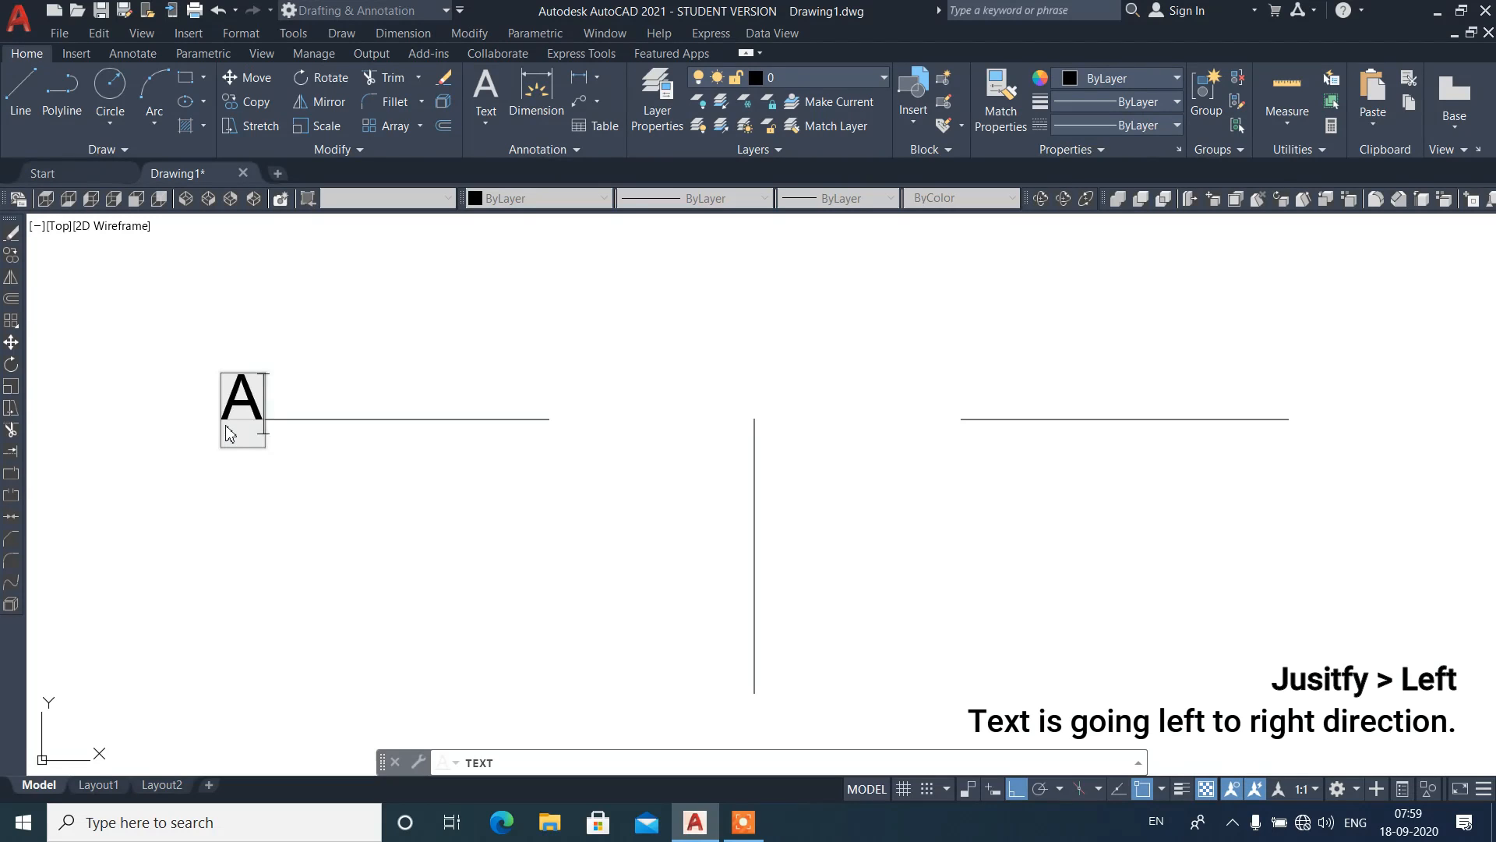
pyautogui.write('UTOCAD')
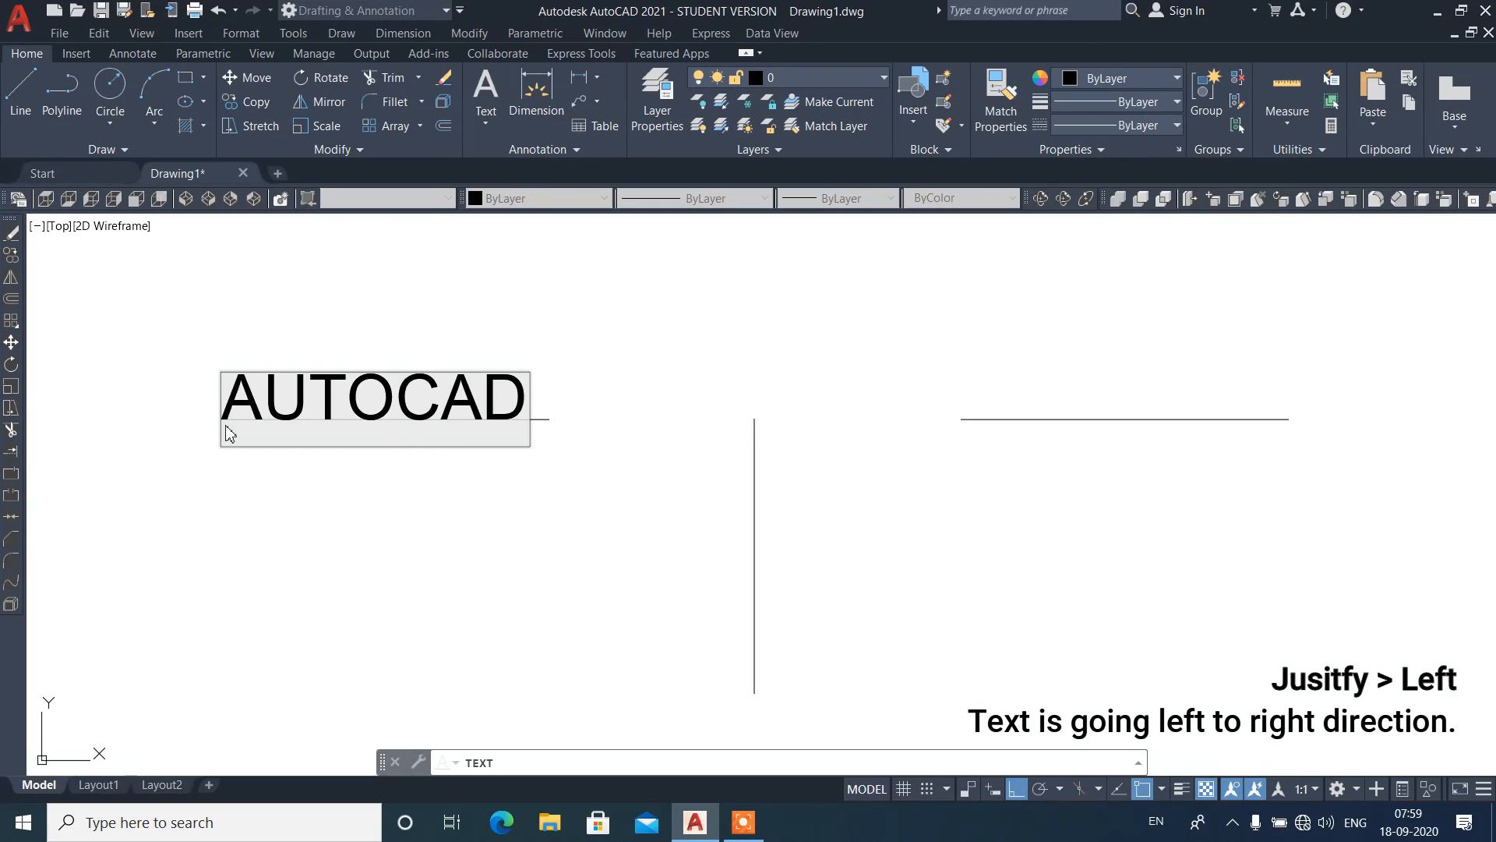
pyautogui.press('Return')
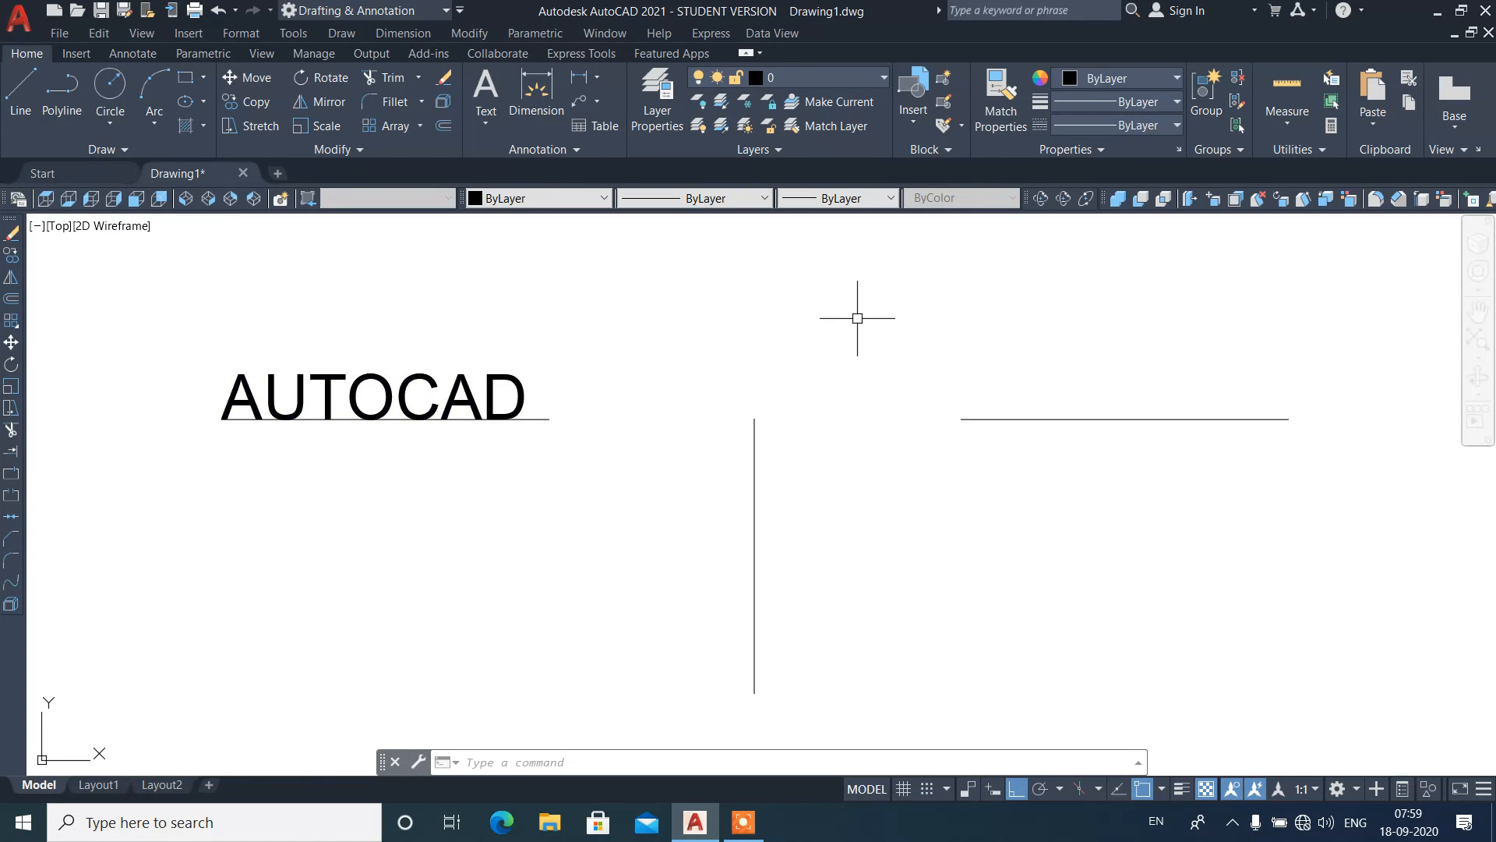
# Step: Lengthen the right horizontal line by stretching its left endpoint a short distance straight to the left
pyautogui.click(1007, 378)
pyautogui.click(955, 447)
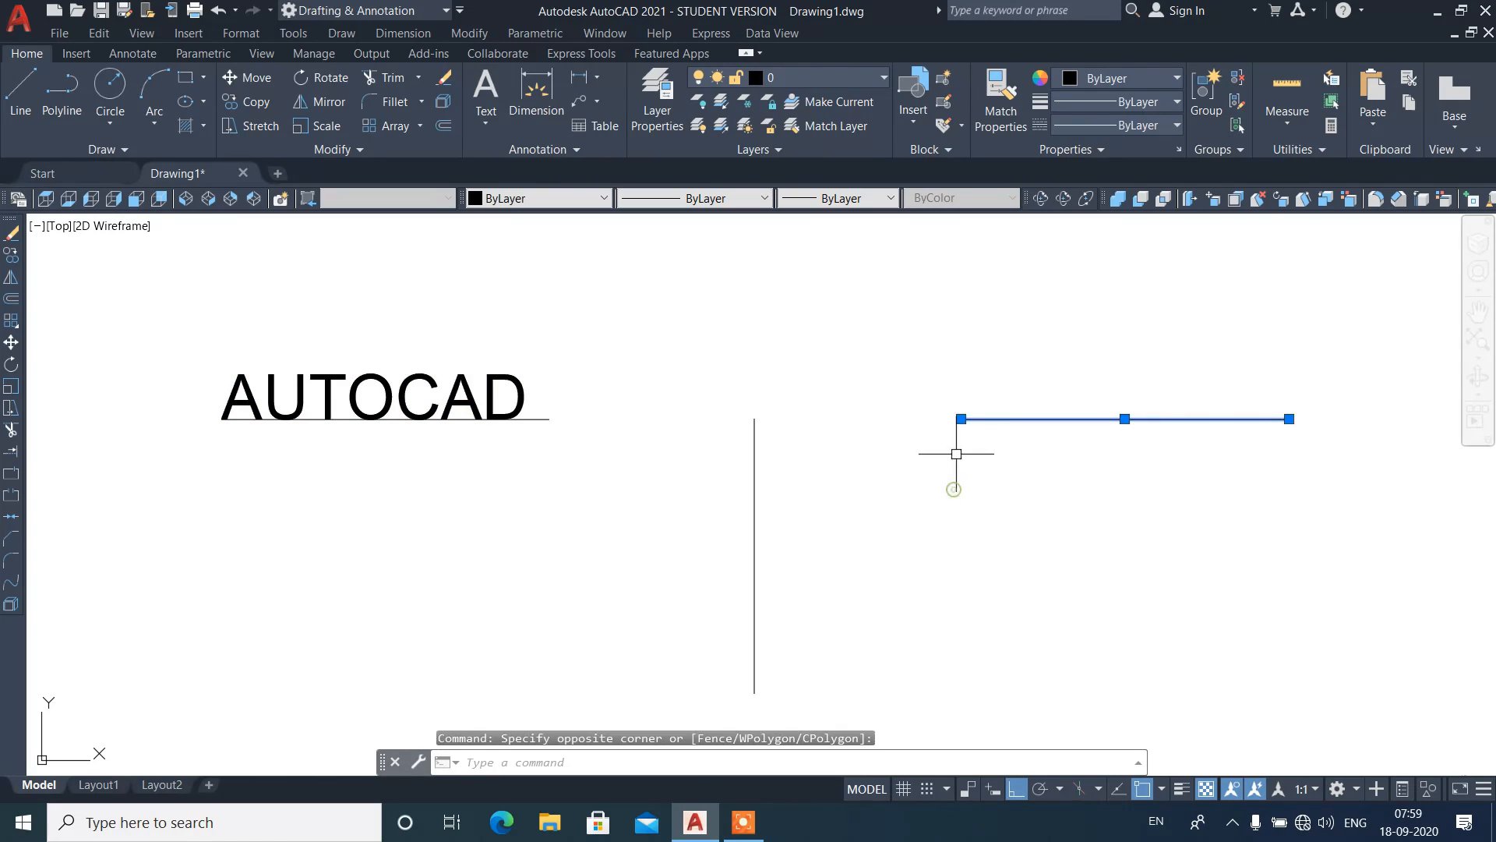
pyautogui.click(961, 419)
pyautogui.click(898, 421)
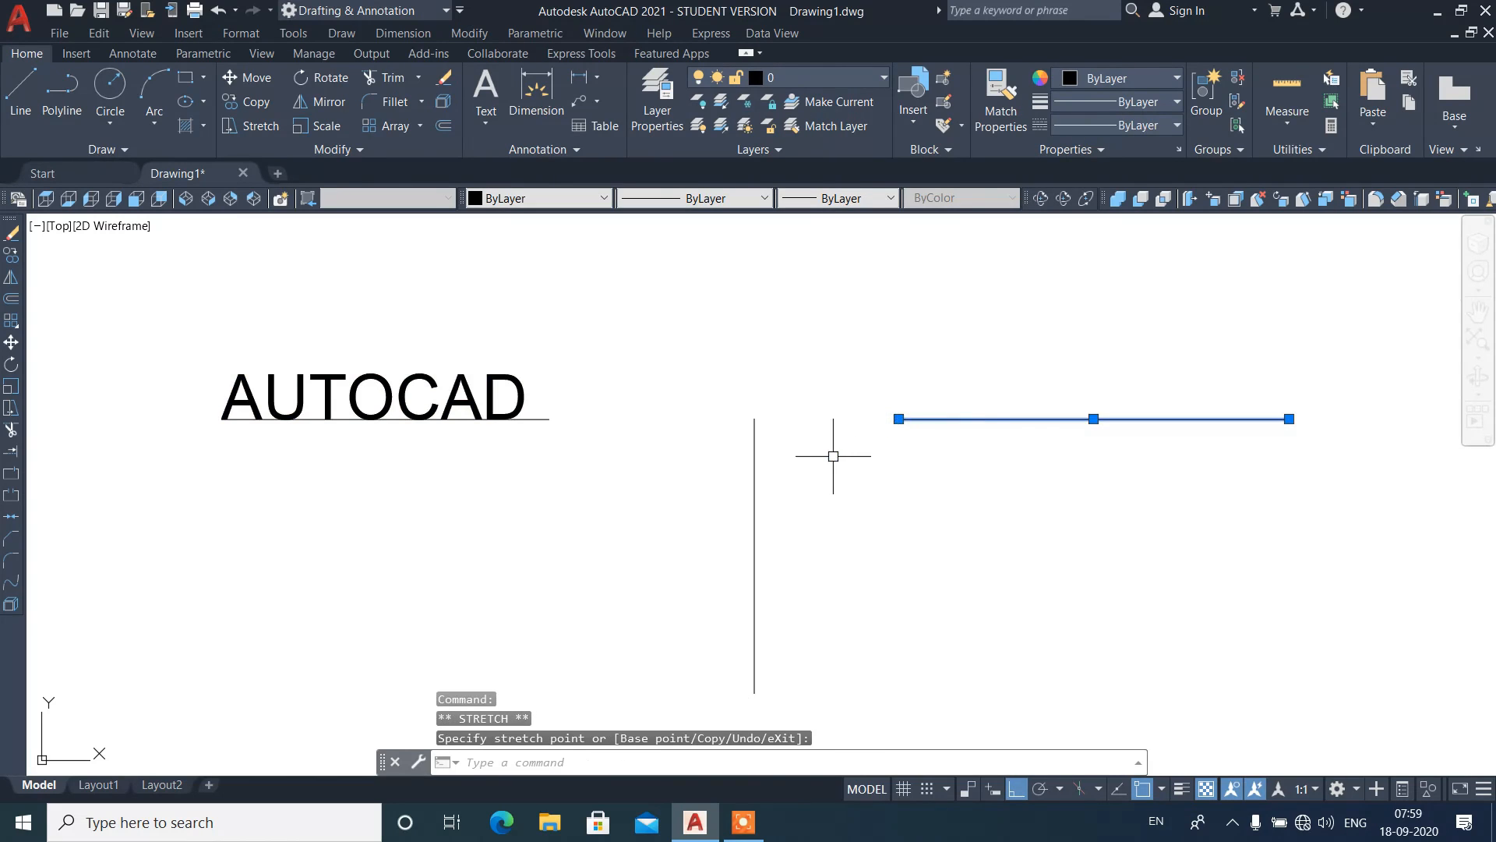
pyautogui.press('Escape')
# Step: Move the vertical line very slightly to the left
pyautogui.click(808, 468)
pyautogui.click(730, 468)
pyautogui.write('m')
pyautogui.press('Return')
pyautogui.click(1006, 545)
pyautogui.click(1003, 545)
# Step: Move the right horizontal line straight to the right, farther from the vertical line
pyautogui.click(1115, 489)
pyautogui.click(1041, 366)
pyautogui.write('m')
pyautogui.press('Return')
pyautogui.click(1052, 530)
pyautogui.click(1164, 527)
# Step: Shift the vertical line slightly to the right to centre it between the two horizontal lines
pyautogui.click(829, 525)
pyautogui.click(708, 521)
pyautogui.write('m')
pyautogui.press('Return')
pyautogui.click(845, 520)
pyautogui.click(870, 538)
pyautogui.moveTo(931, 522)
pyautogui.mouseDown(button='middle')
pyautogui.moveTo(858, 524)
pyautogui.moveTo(776, 495)
pyautogui.mouseUp(button='middle')
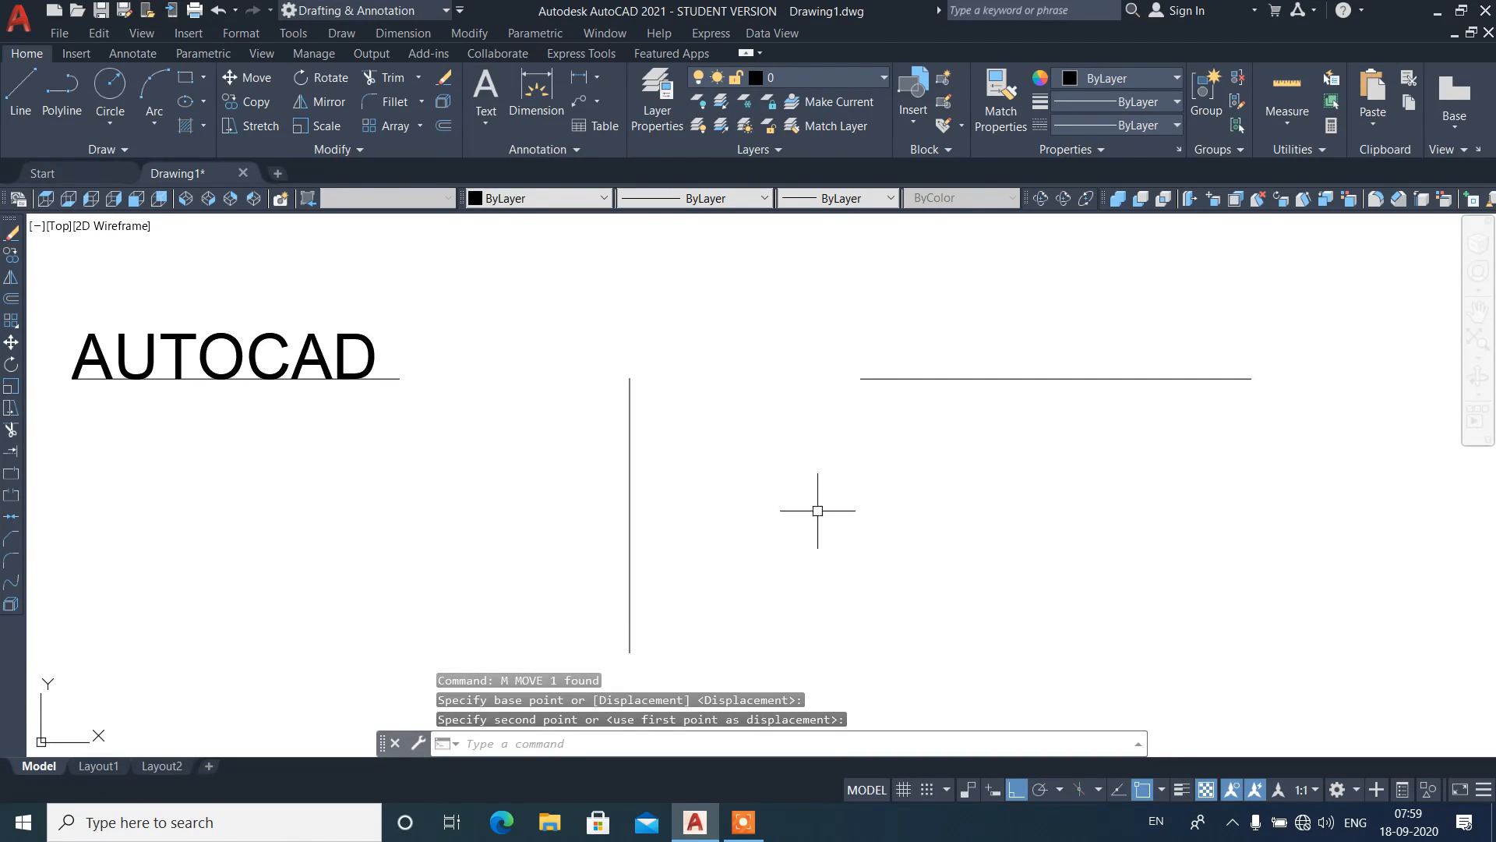
# Step: Add single-line text "AUTOCAD" with Right justification at the right end of the right horizontal line, height 0.25, rotation 0
pyautogui.write('dt')
pyautogui.press('Return')
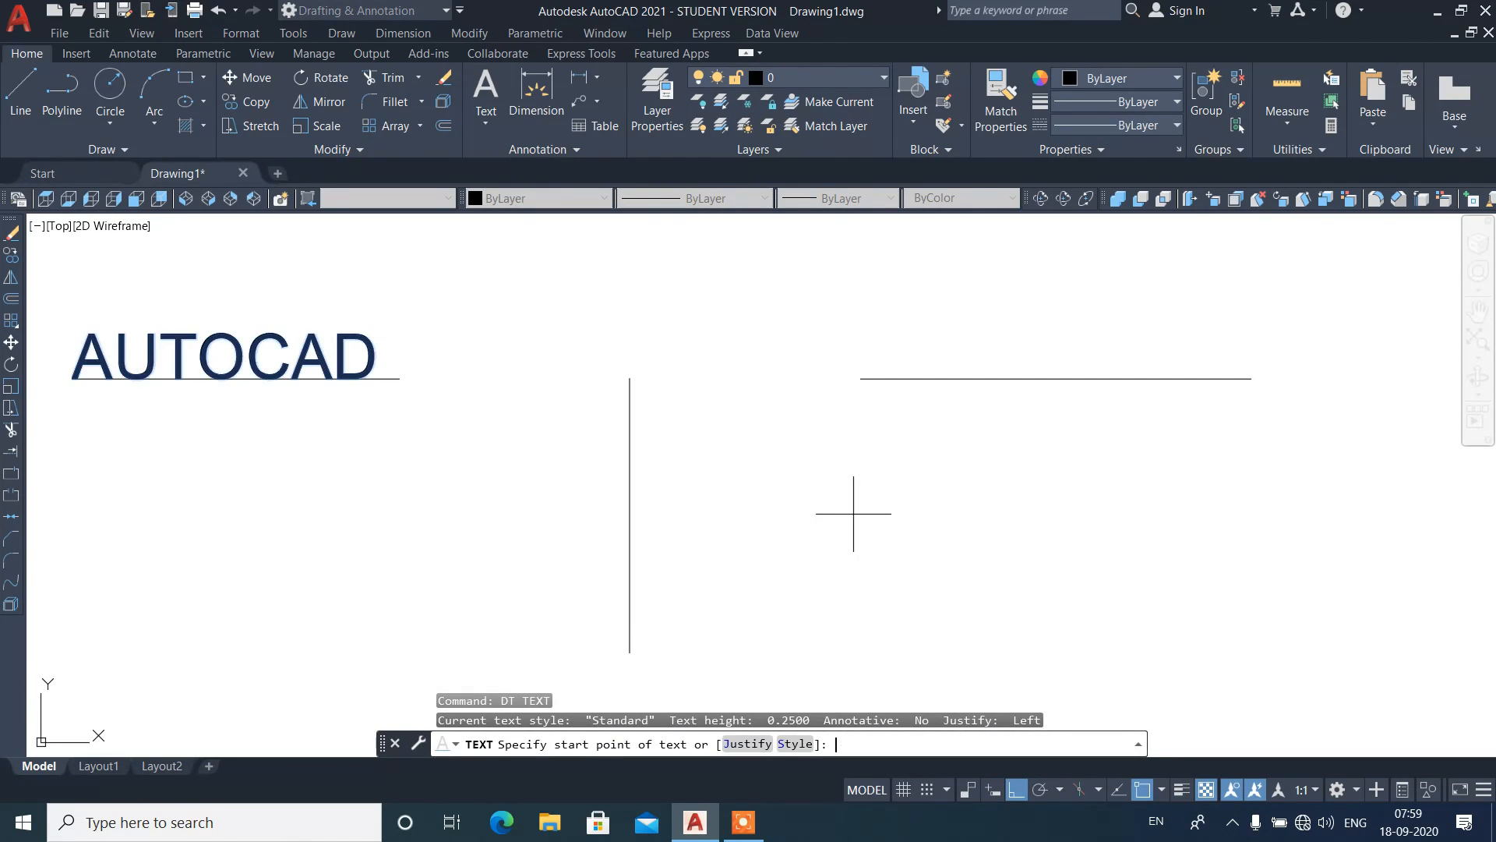
pyautogui.click(764, 743)
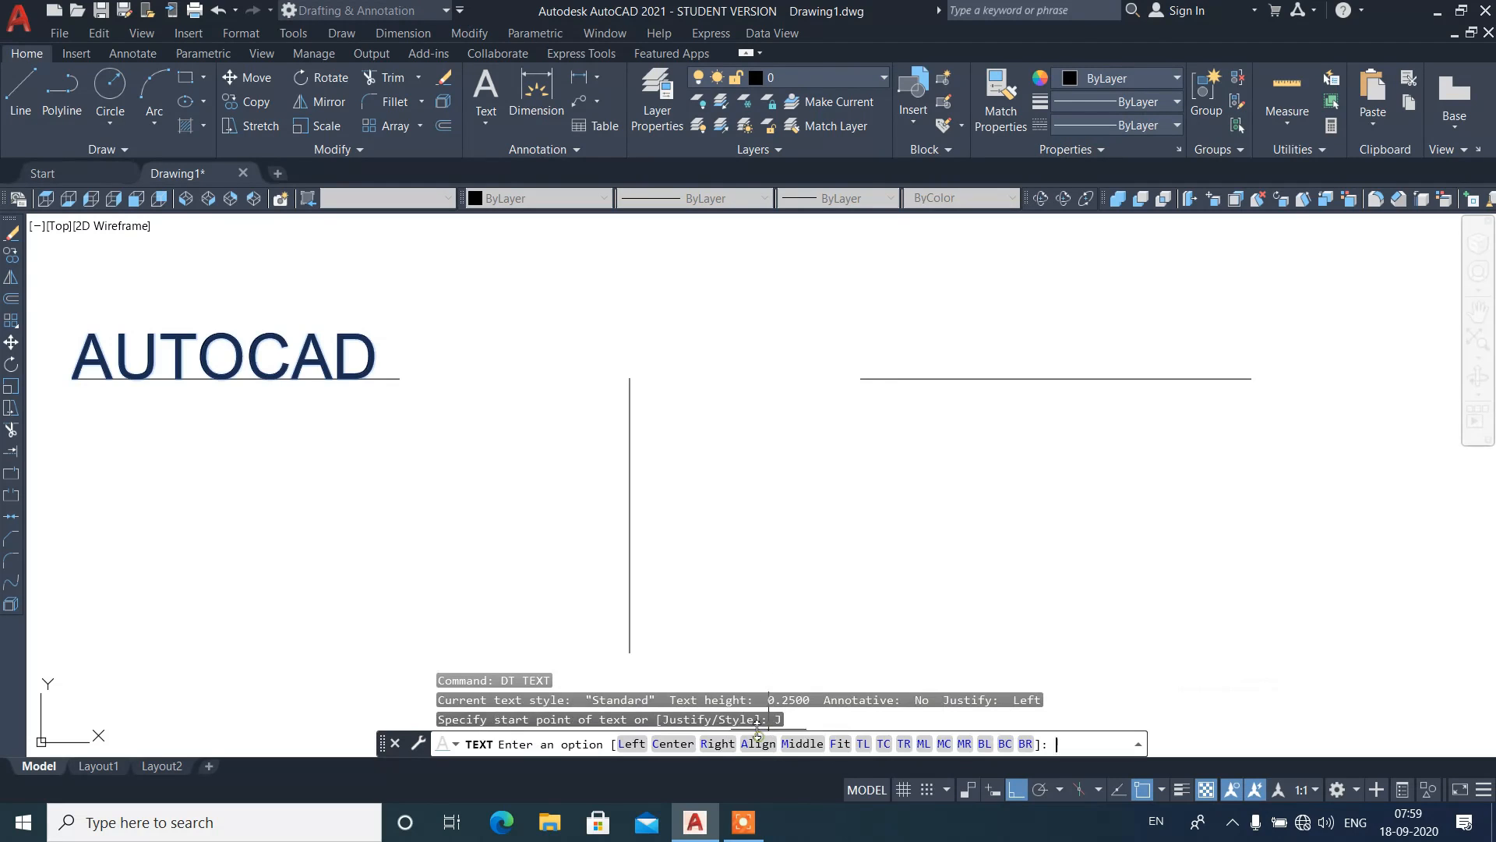
pyautogui.click(717, 744)
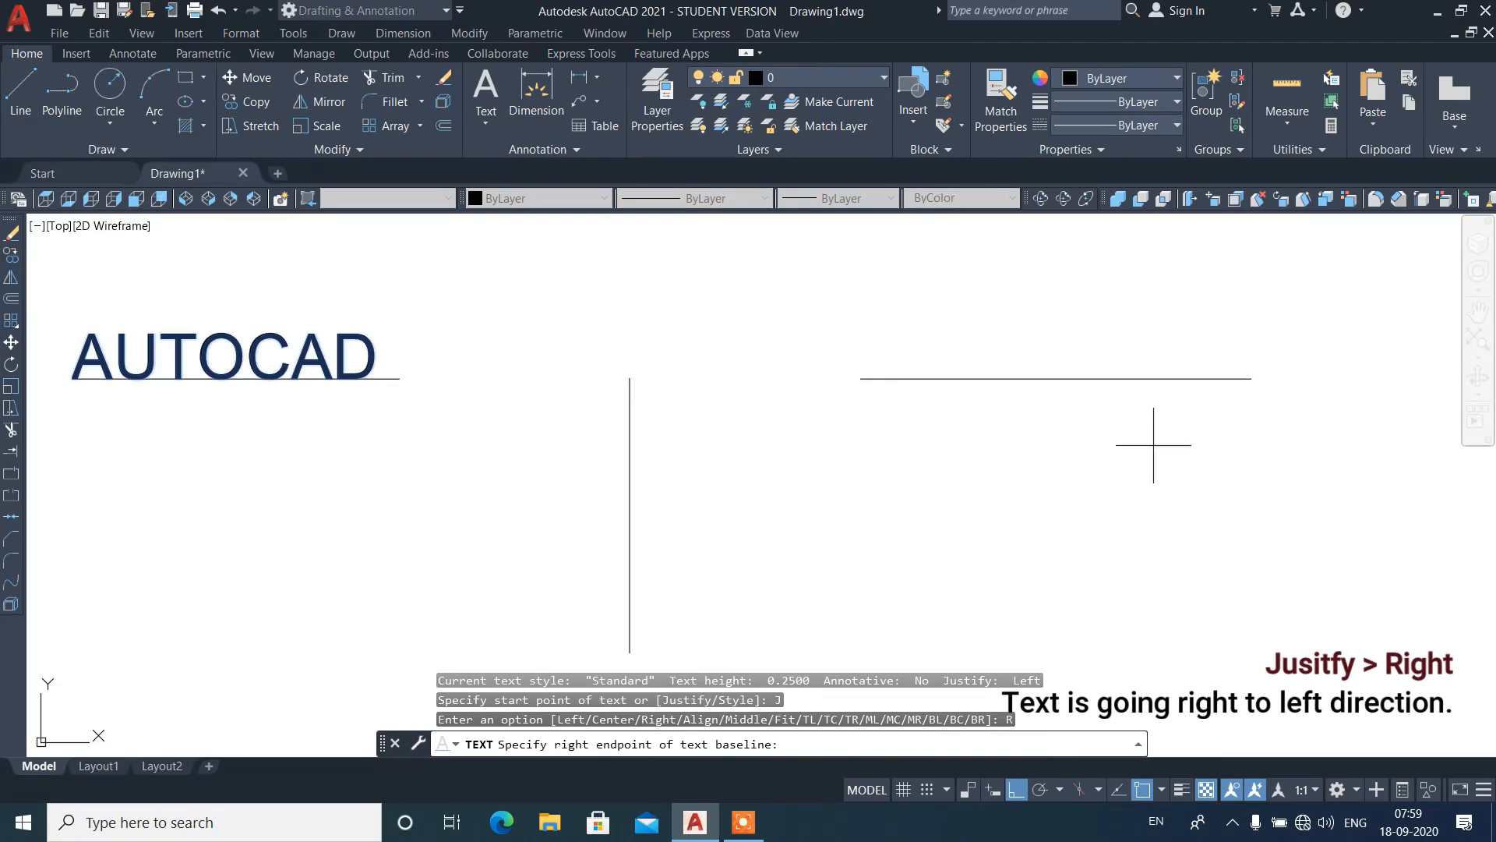
pyautogui.click(1251, 378)
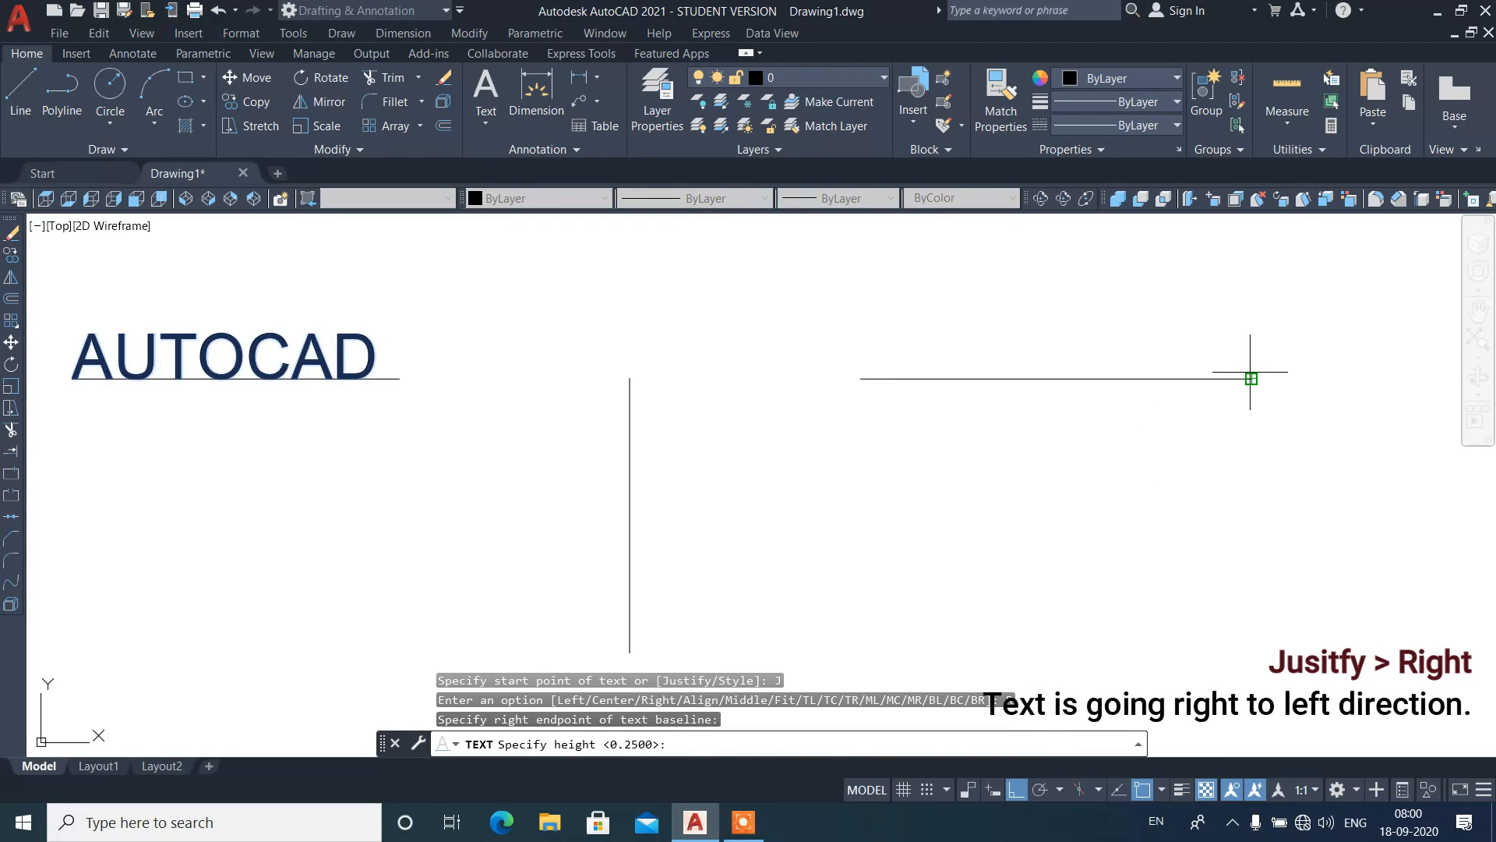
pyautogui.press('Return')
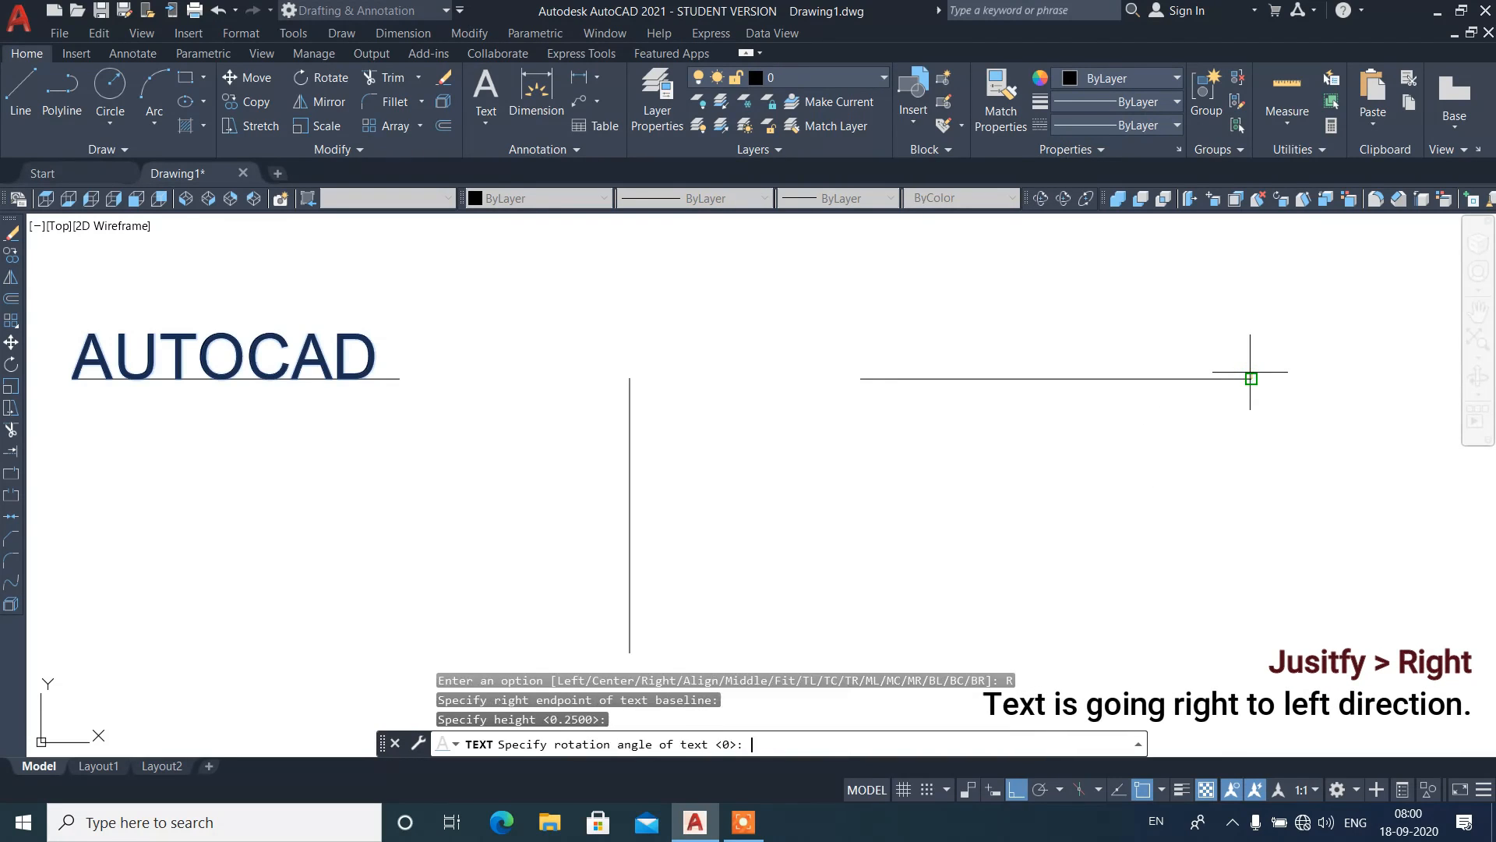
pyautogui.press('Return')
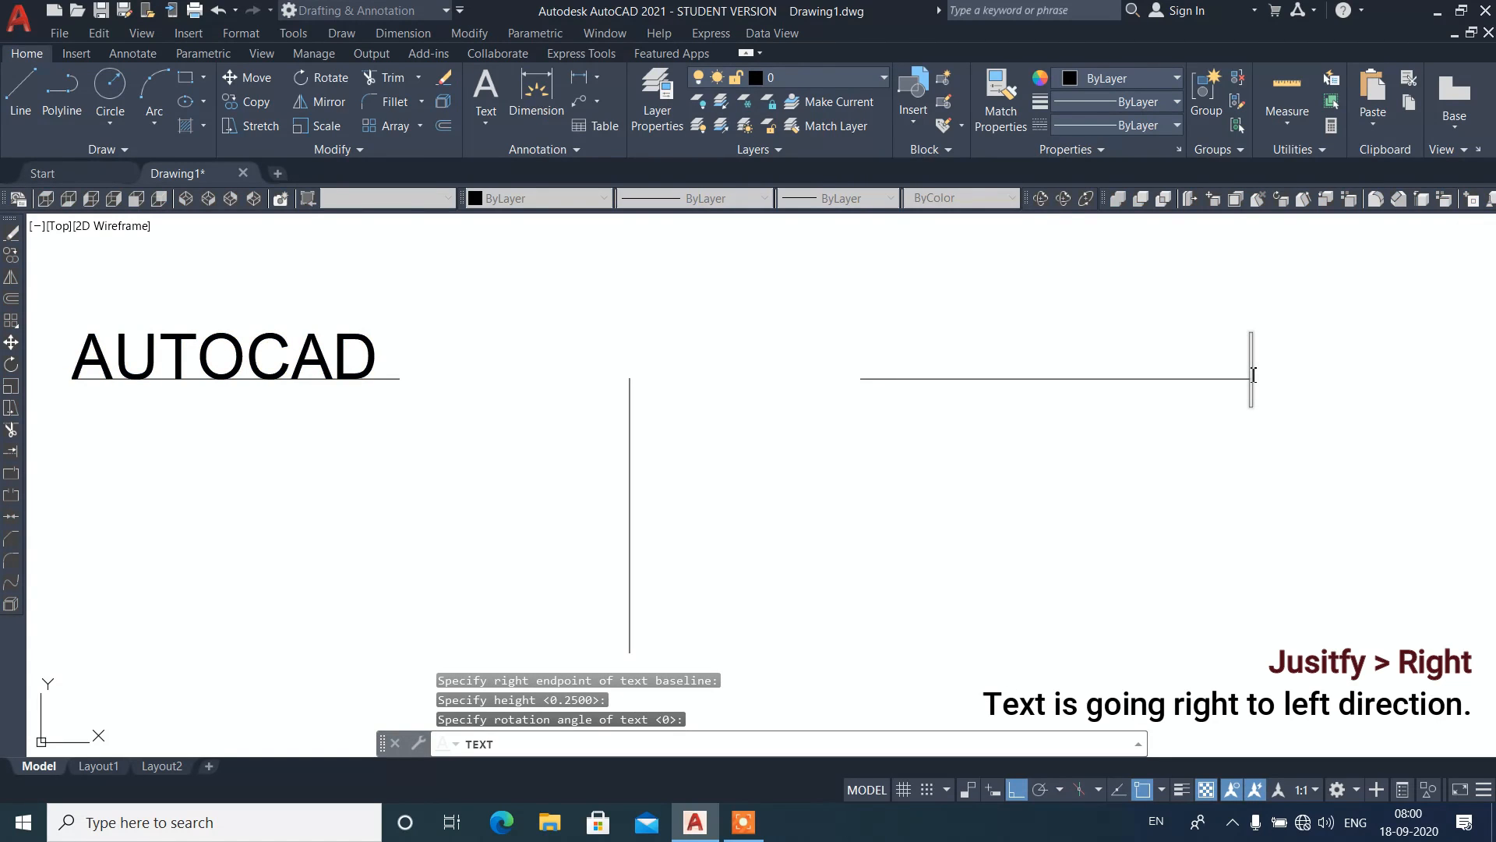
pyautogui.write('A')
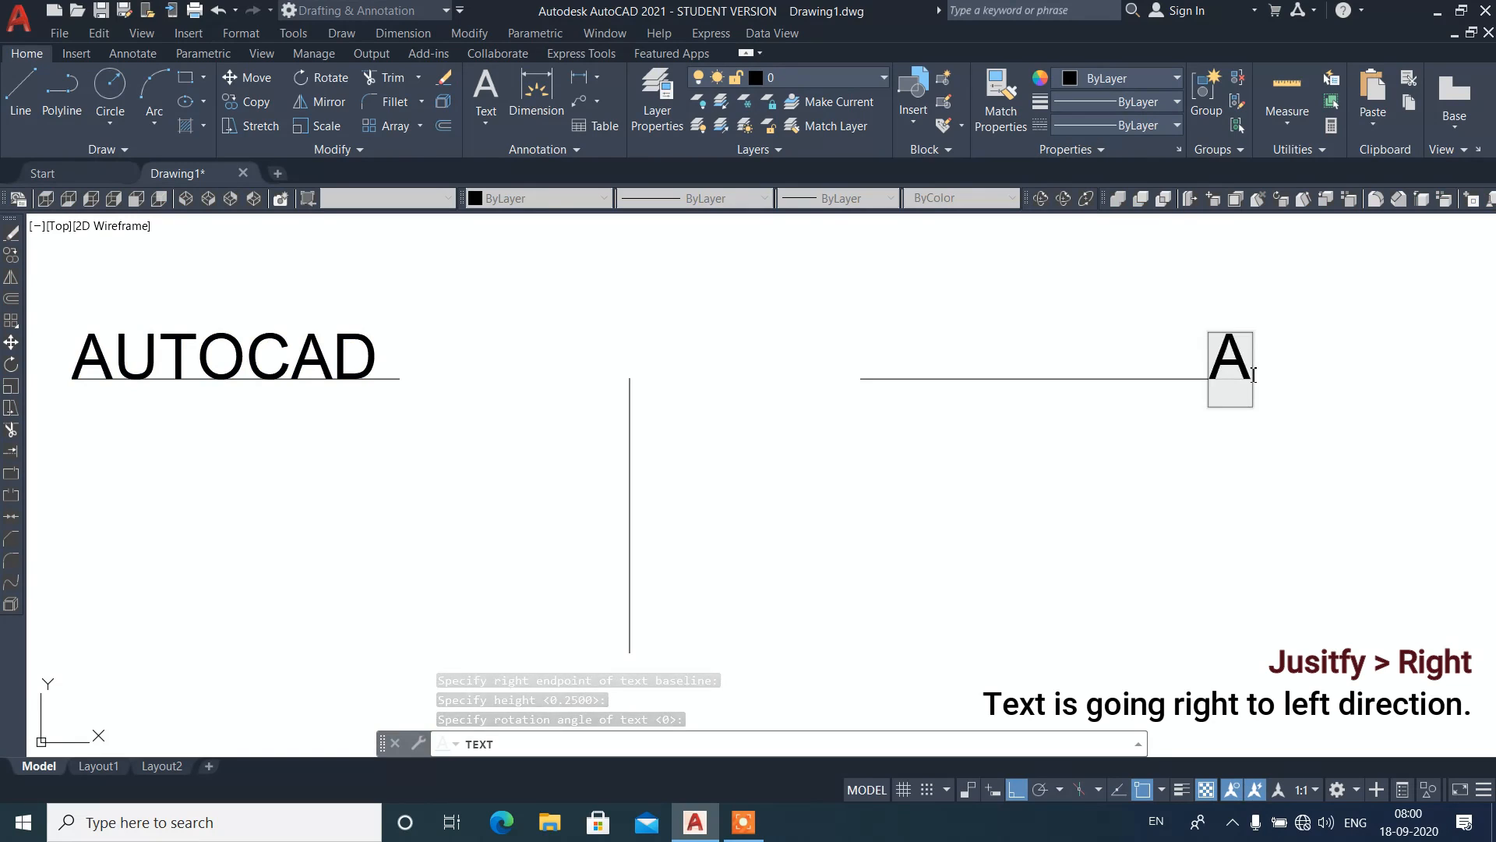
pyautogui.write('UTOCAD')
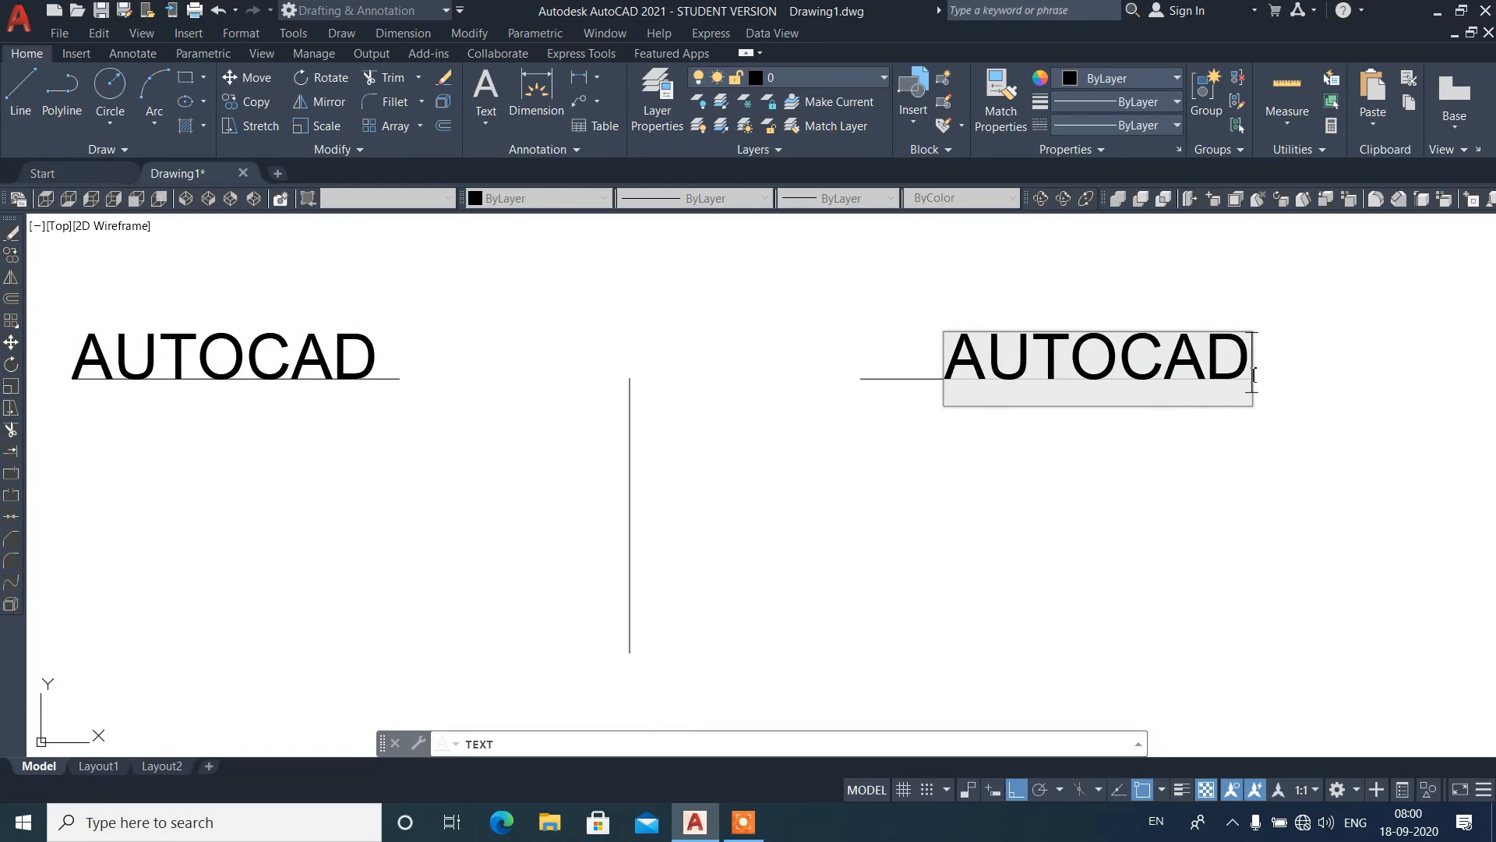
pyautogui.press('Return')
pyautogui.press('Return')
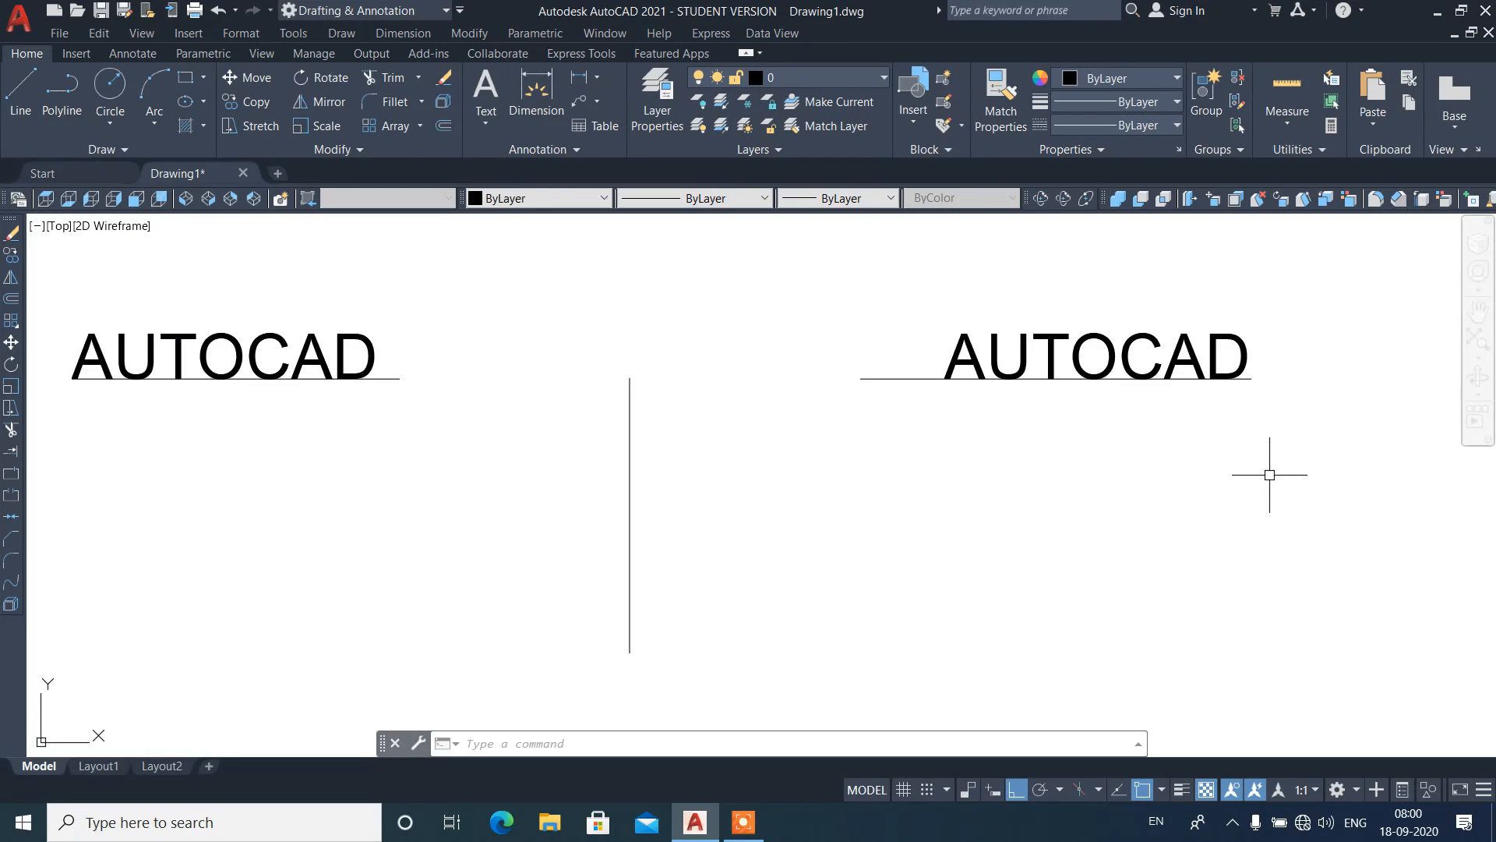
# Step: Add single-line text "AUTOCAD" with Center justification at the top end of the vertical line, height 0.25, rotation 0
pyautogui.press('Return')
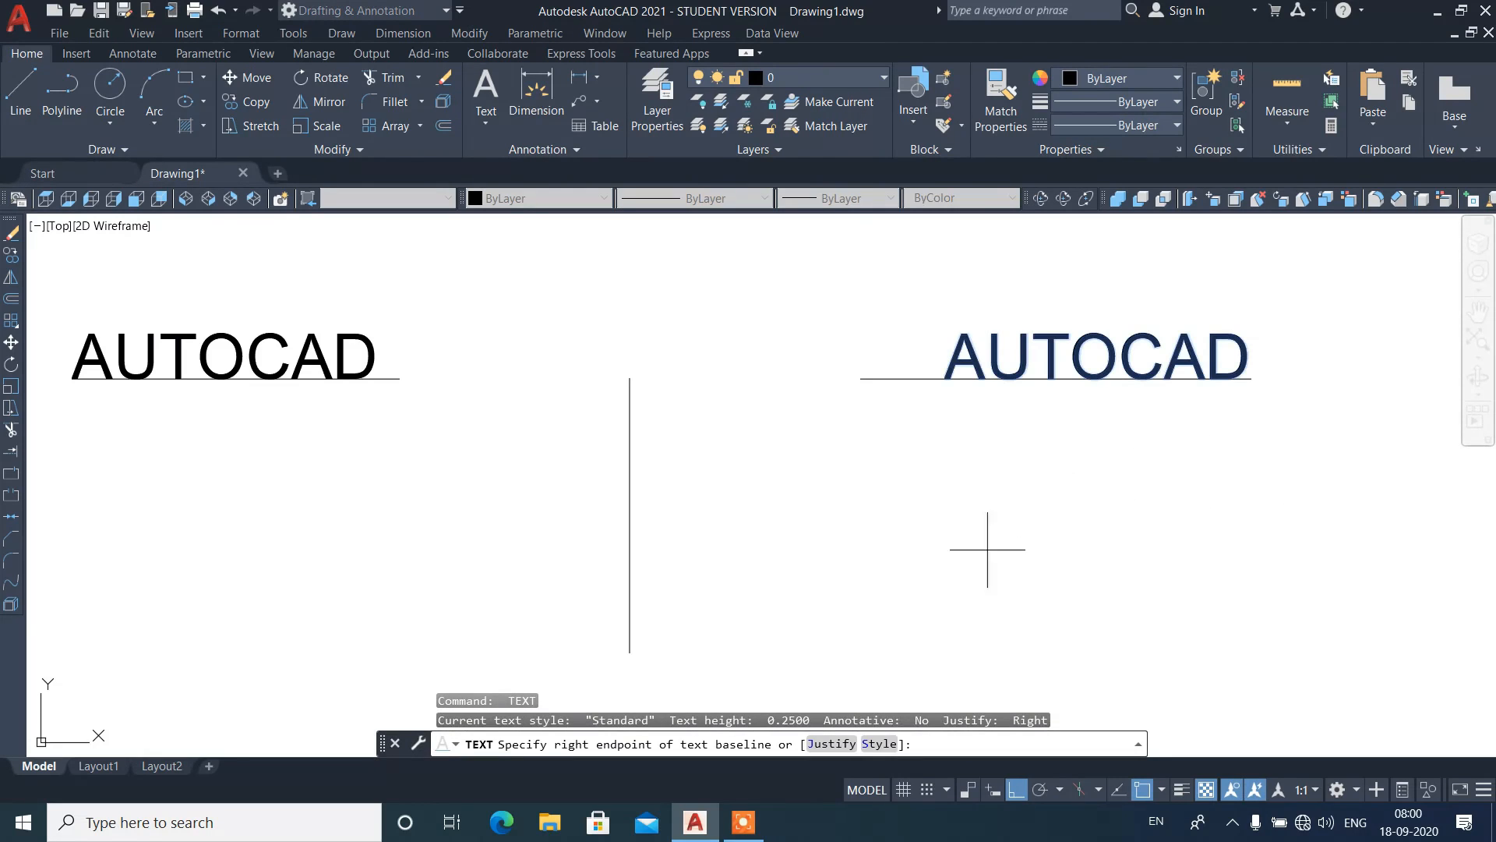
pyautogui.click(851, 750)
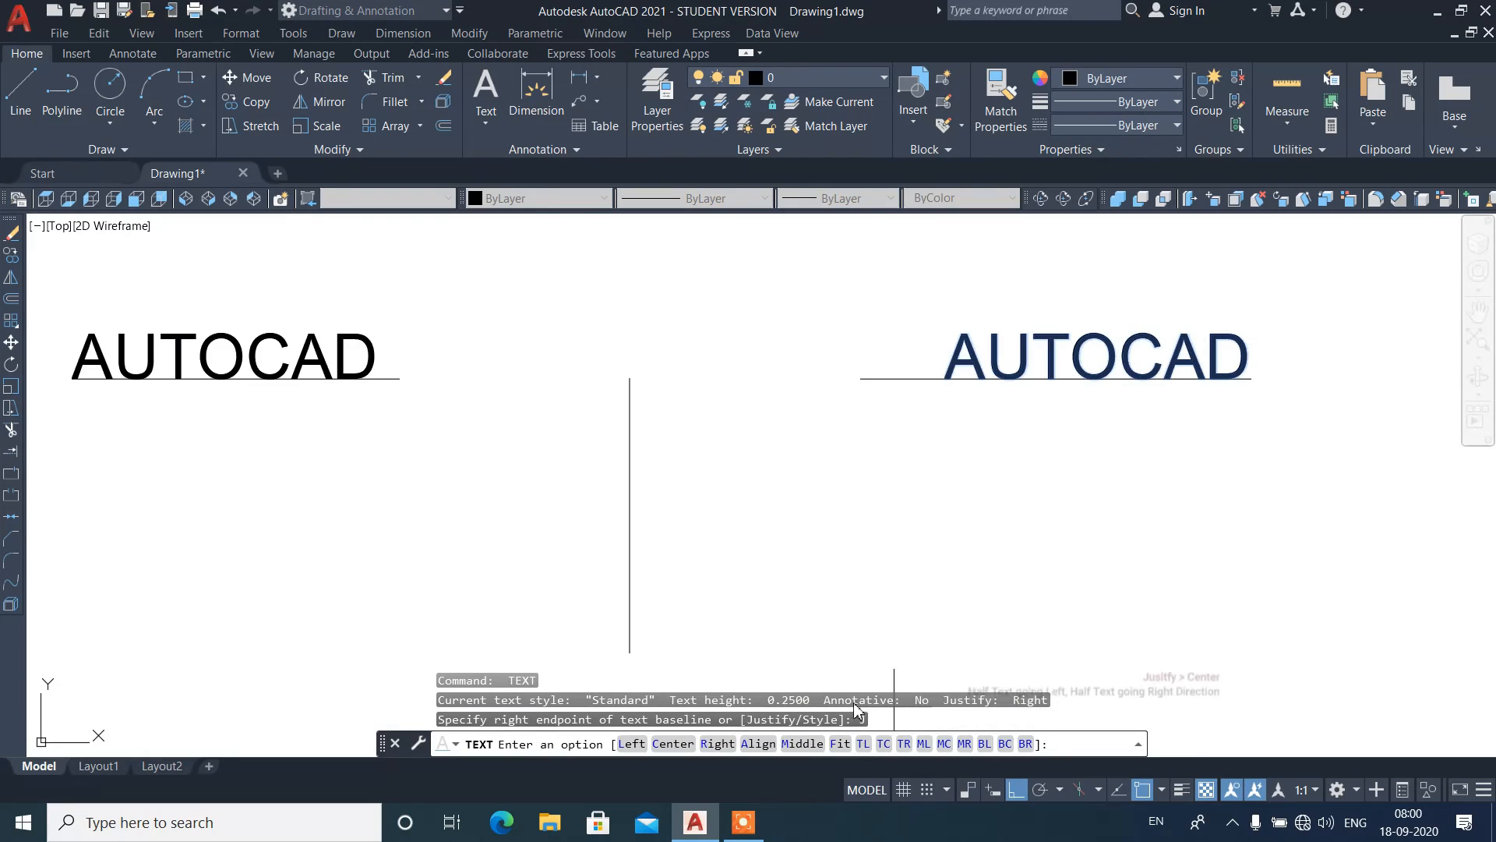
pyautogui.click(670, 745)
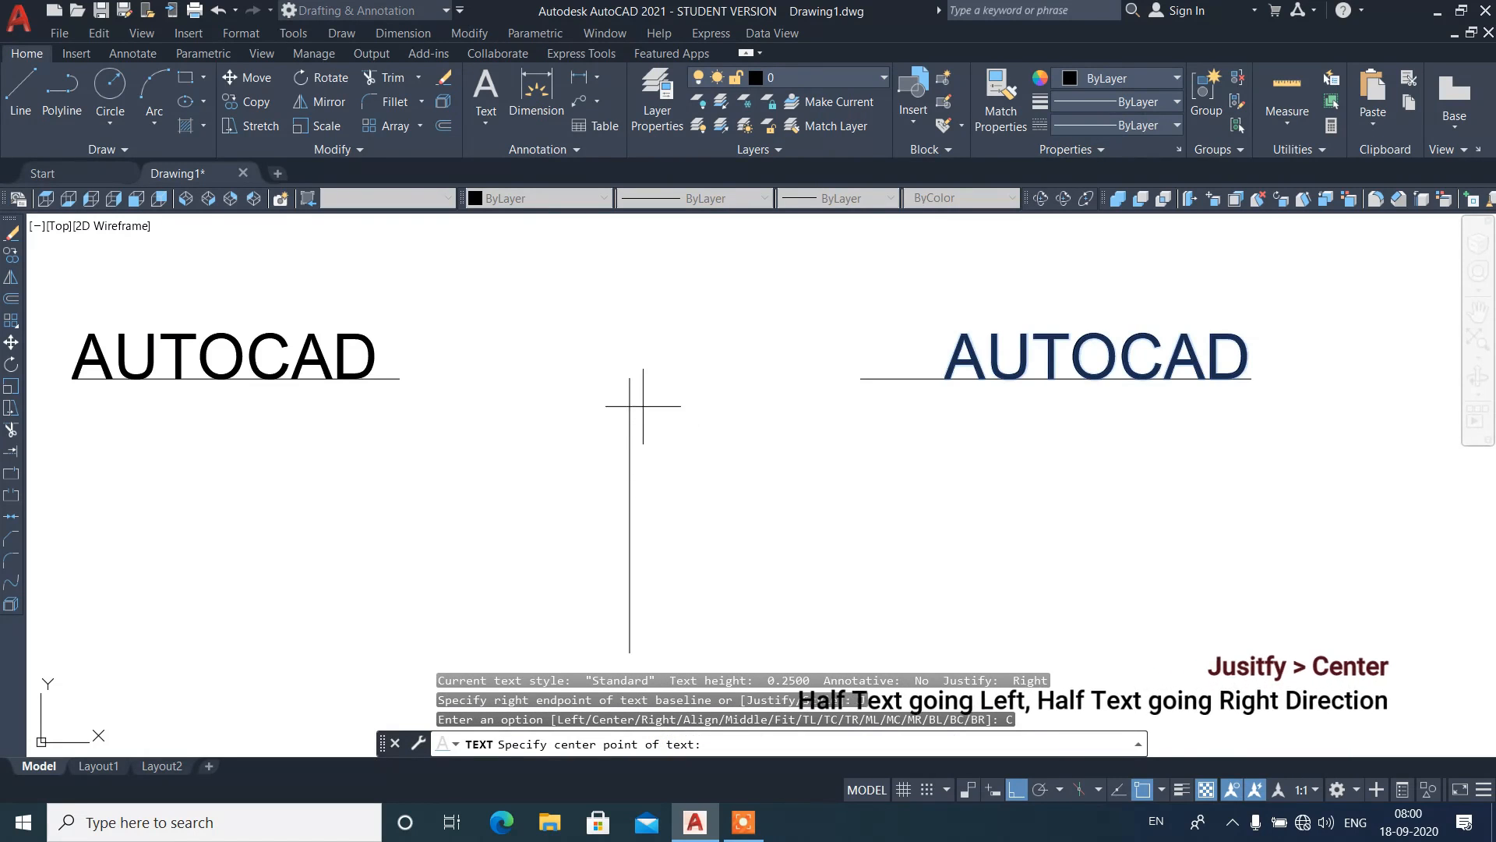
pyautogui.click(631, 383)
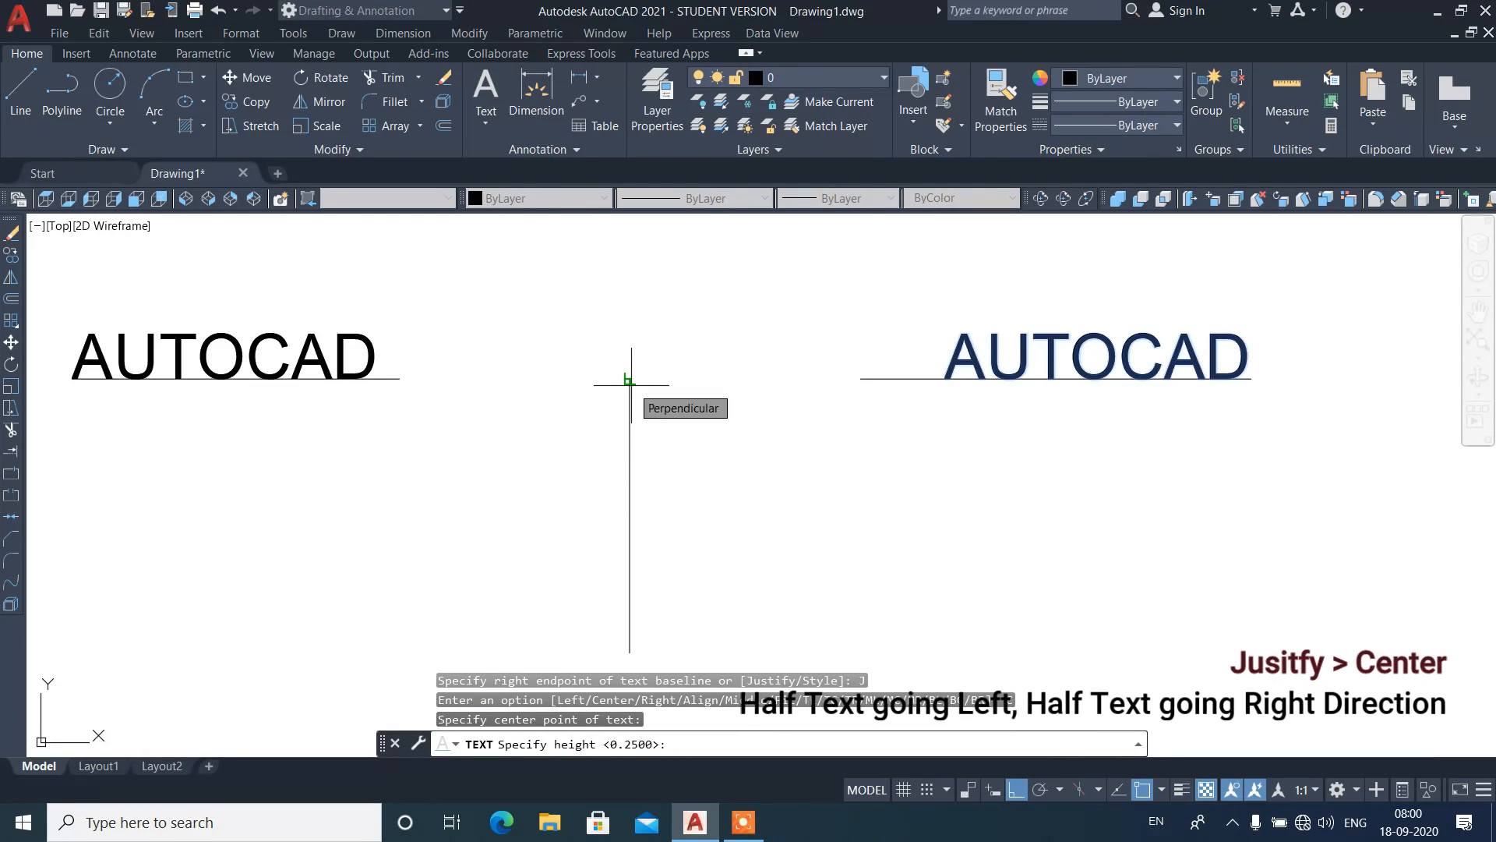
pyautogui.press('Return')
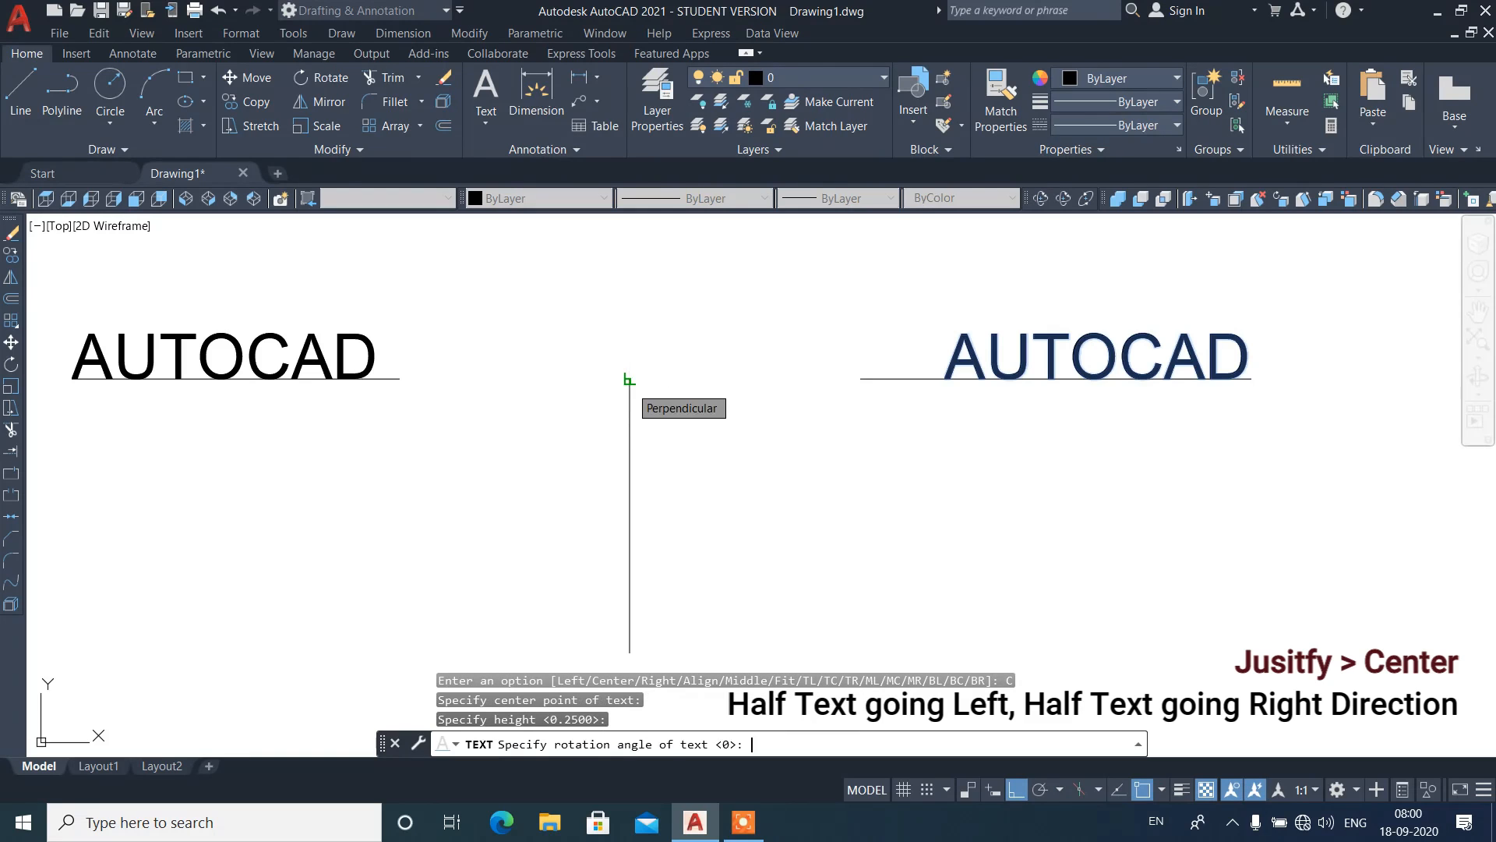
pyautogui.press('Return')
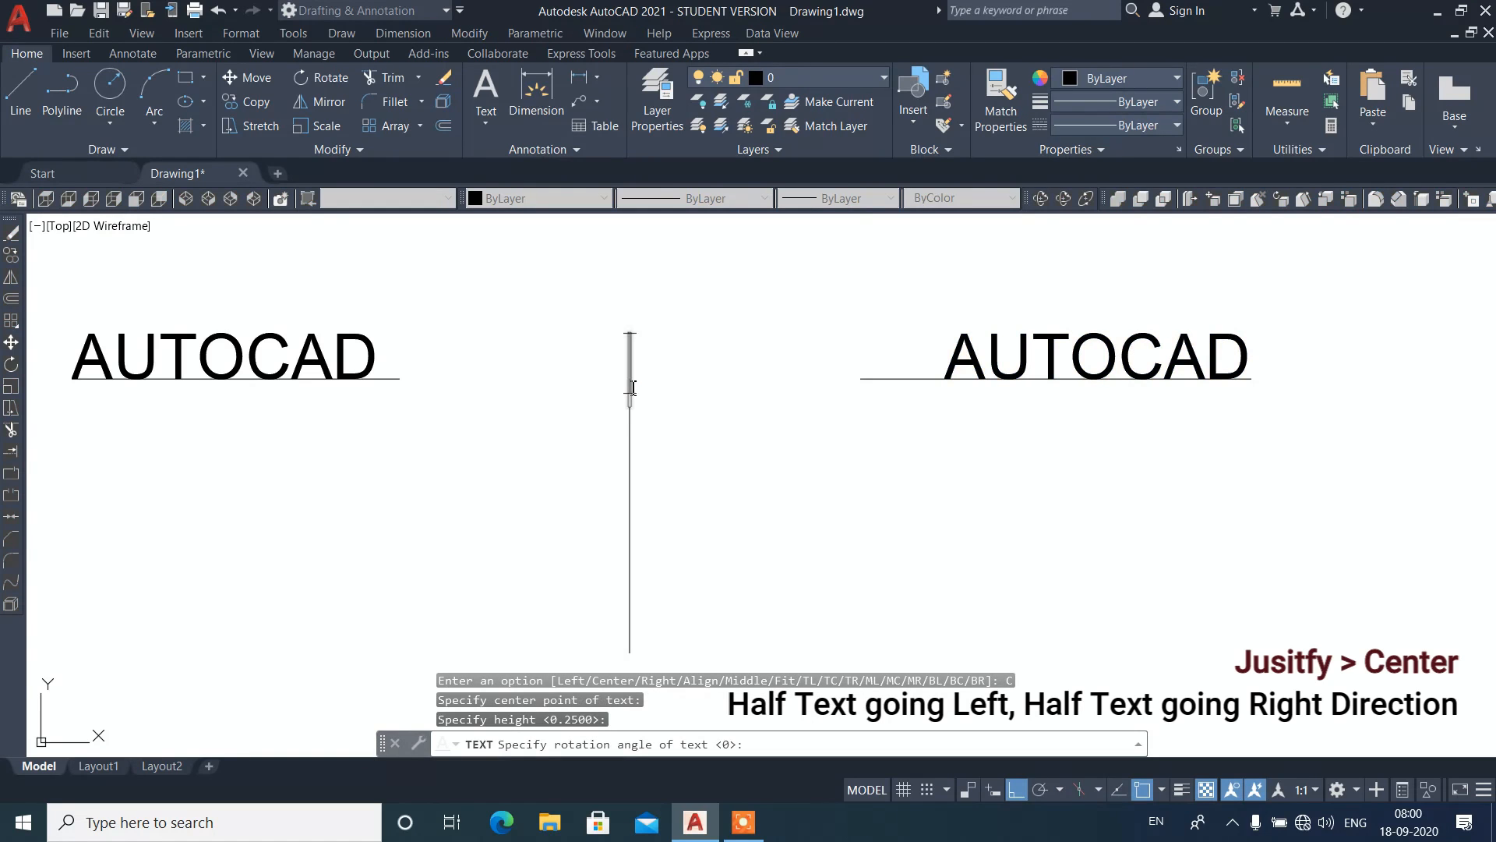
pyautogui.write('A')
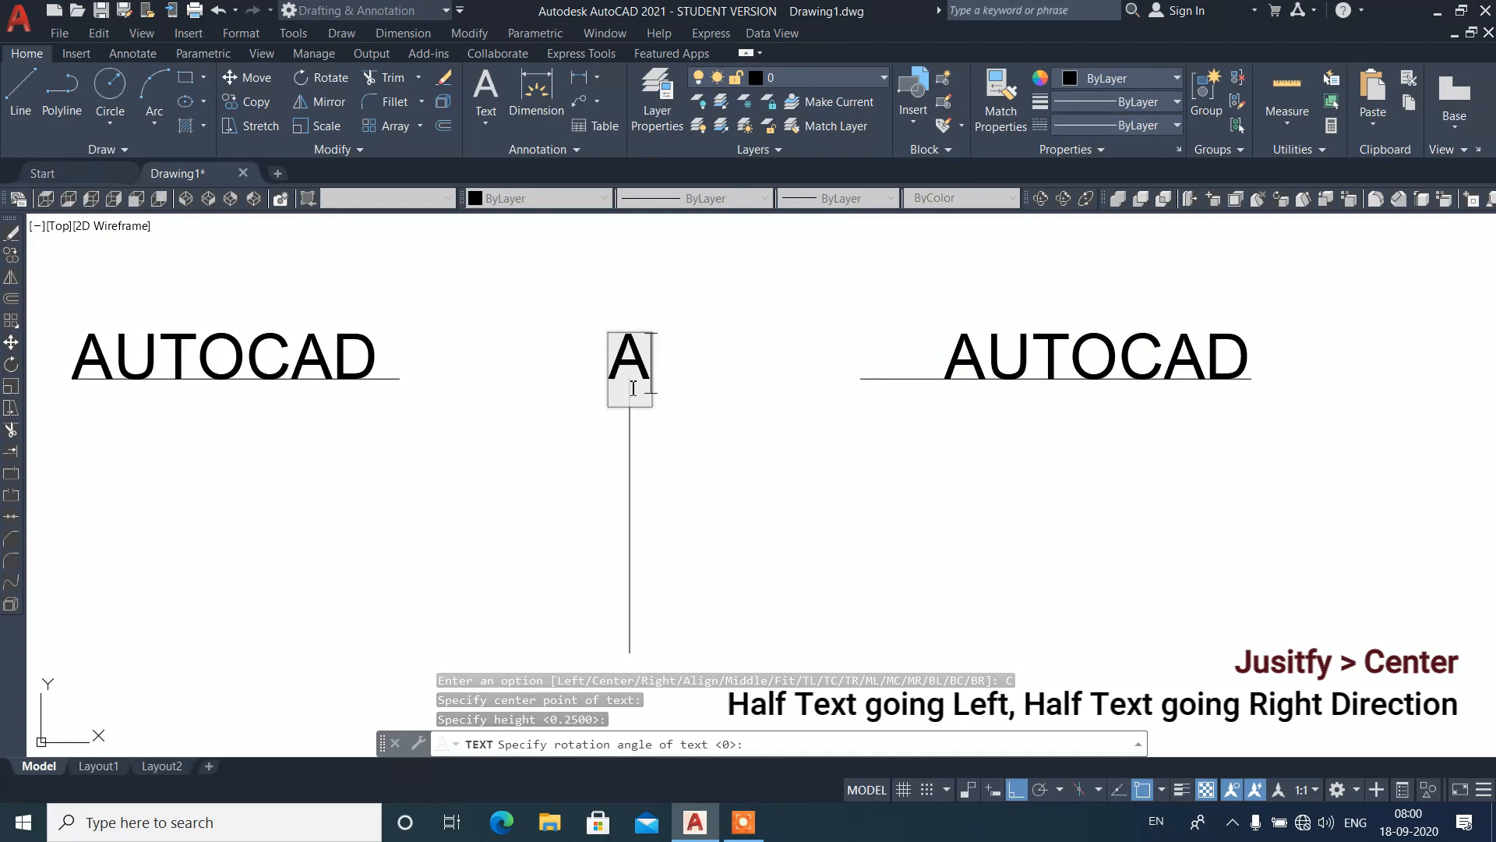
pyautogui.write('UTOCAD')
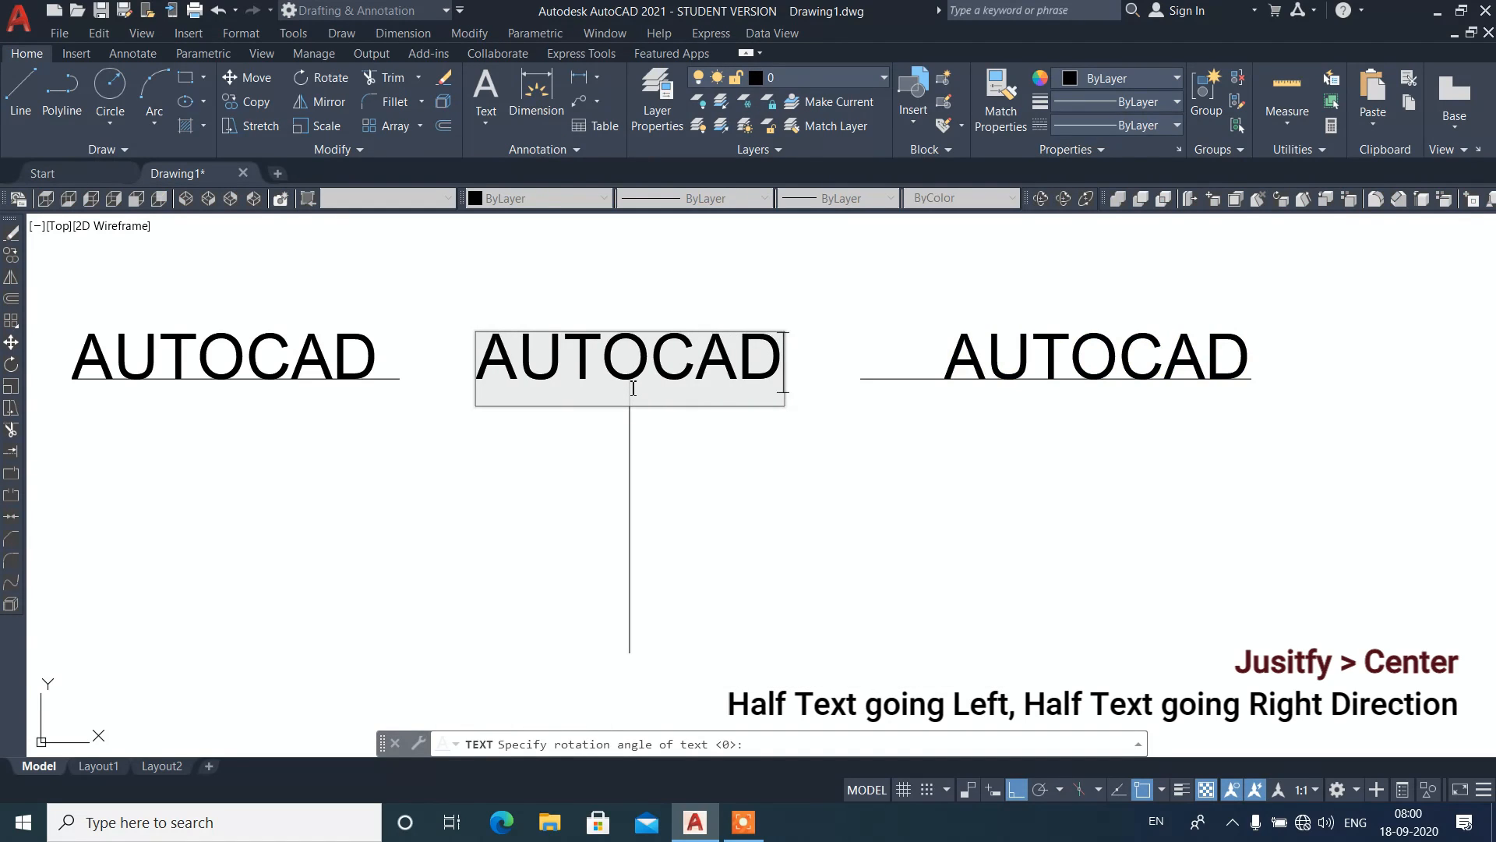
pyautogui.press('Return')
pyautogui.press('Return')
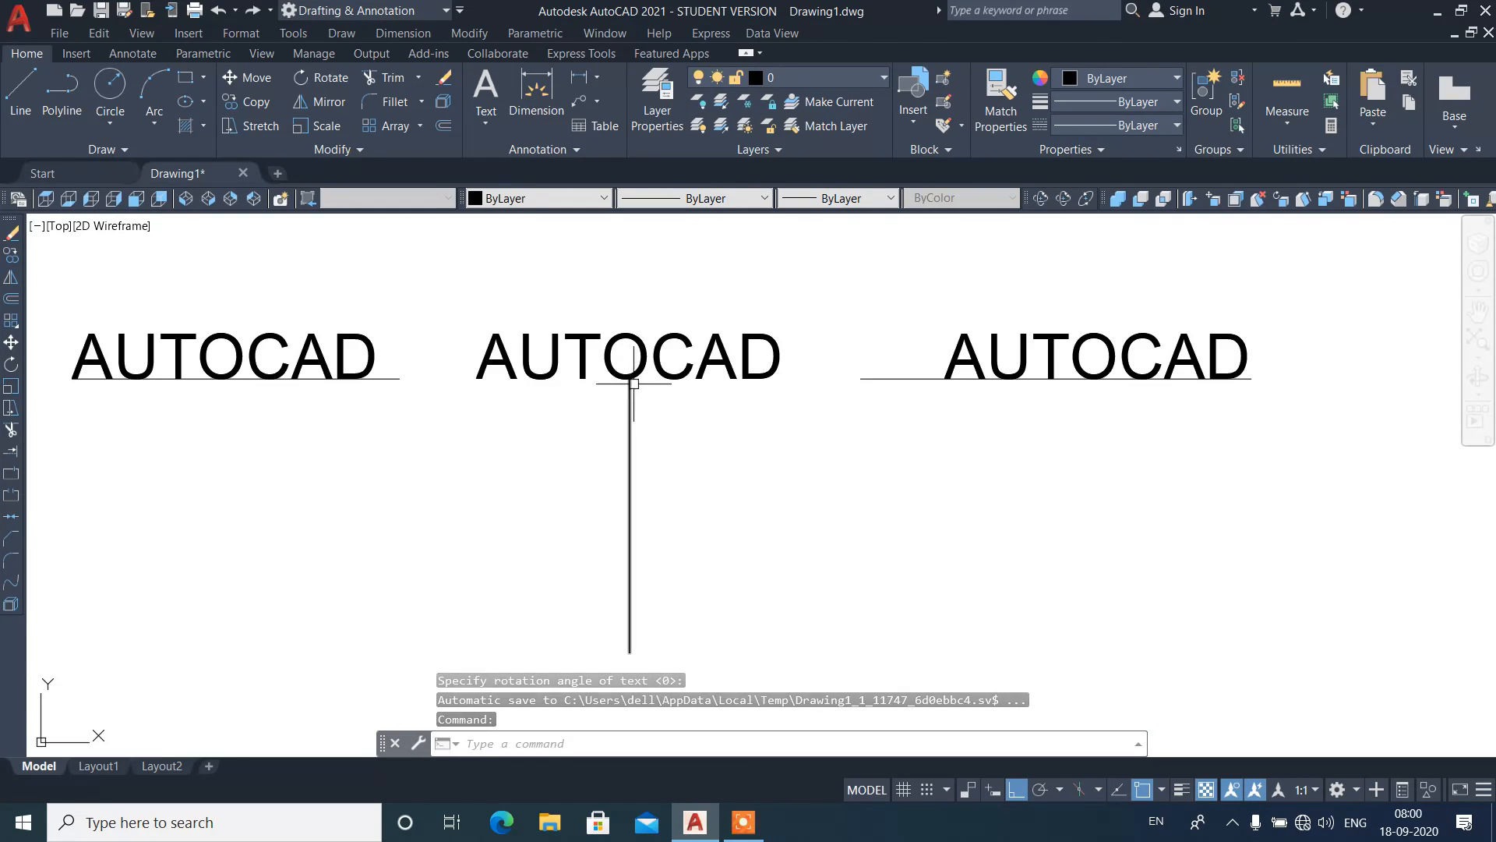
# Step: Draw a three-sided polygon by its horizontal bottom edge in the empty area to the right of the right-justified text
pyautogui.moveTo(630, 380)
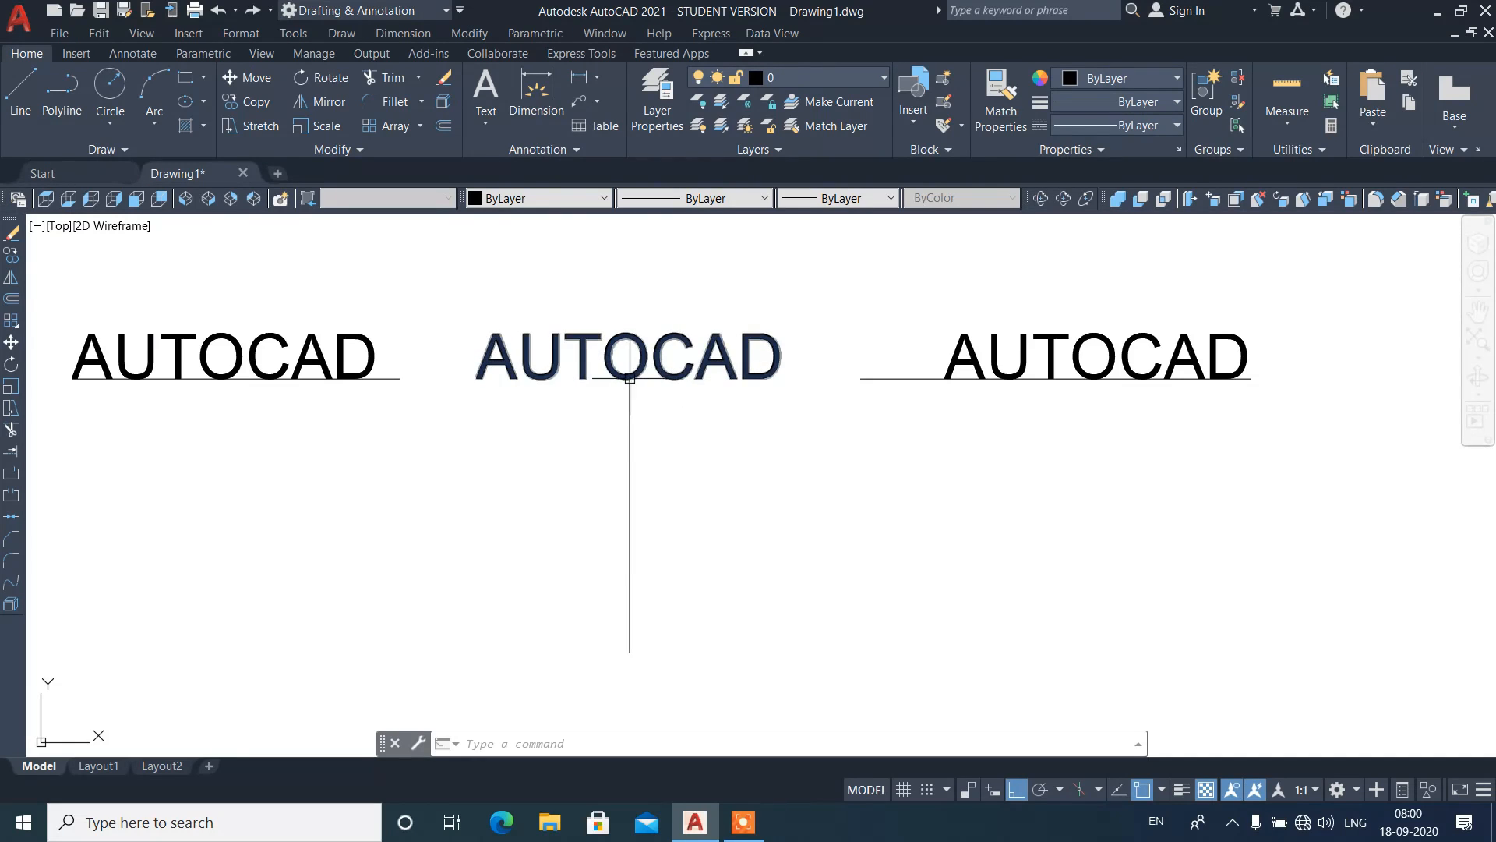
pyautogui.scroll(-4, 743, 452)
pyautogui.scroll(4, 1044, 417)
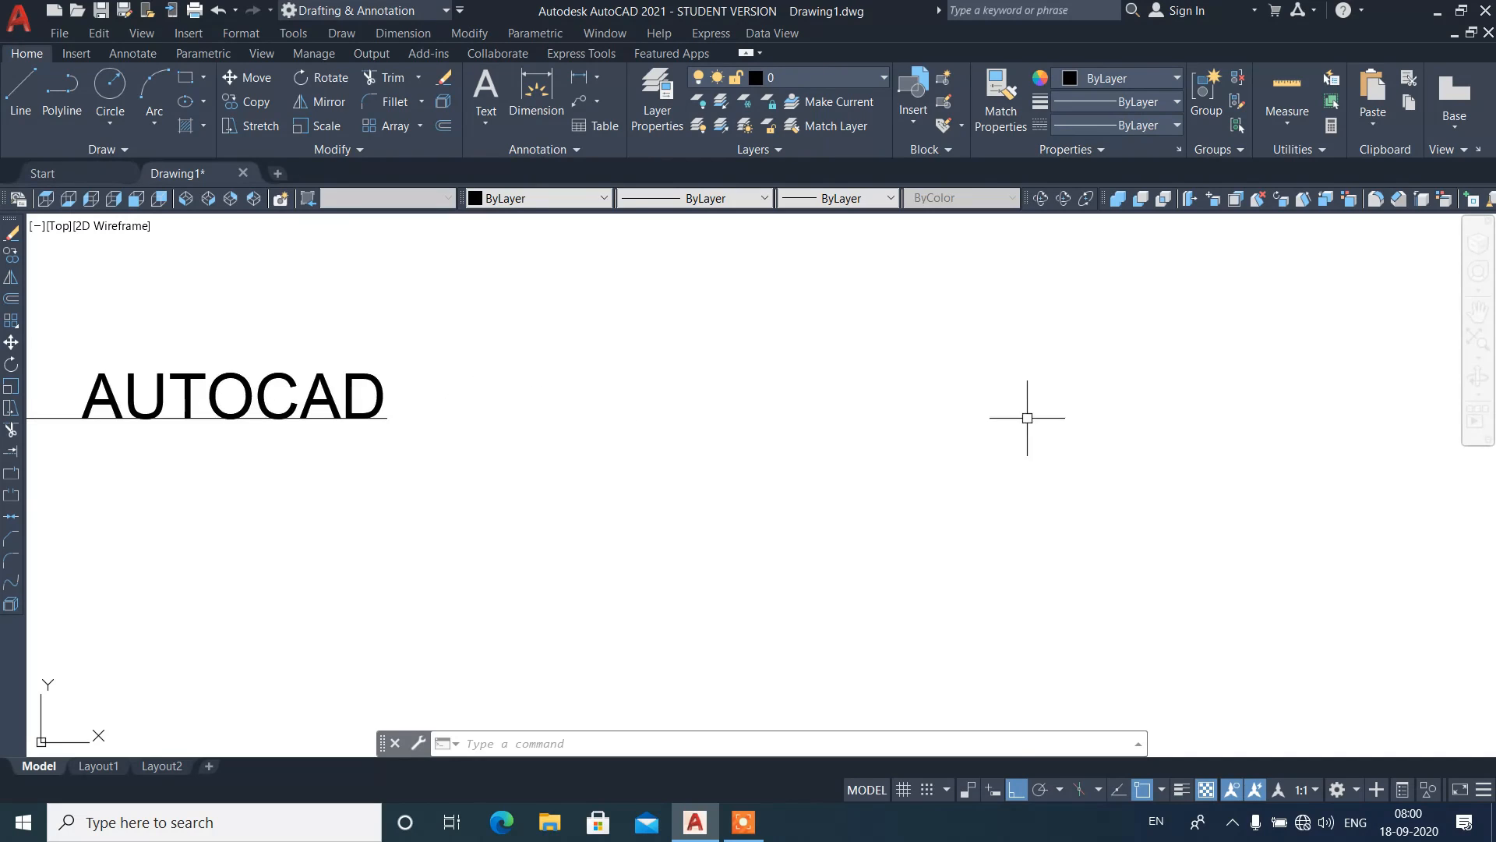
pyautogui.write('POL')
pyautogui.press('Return')
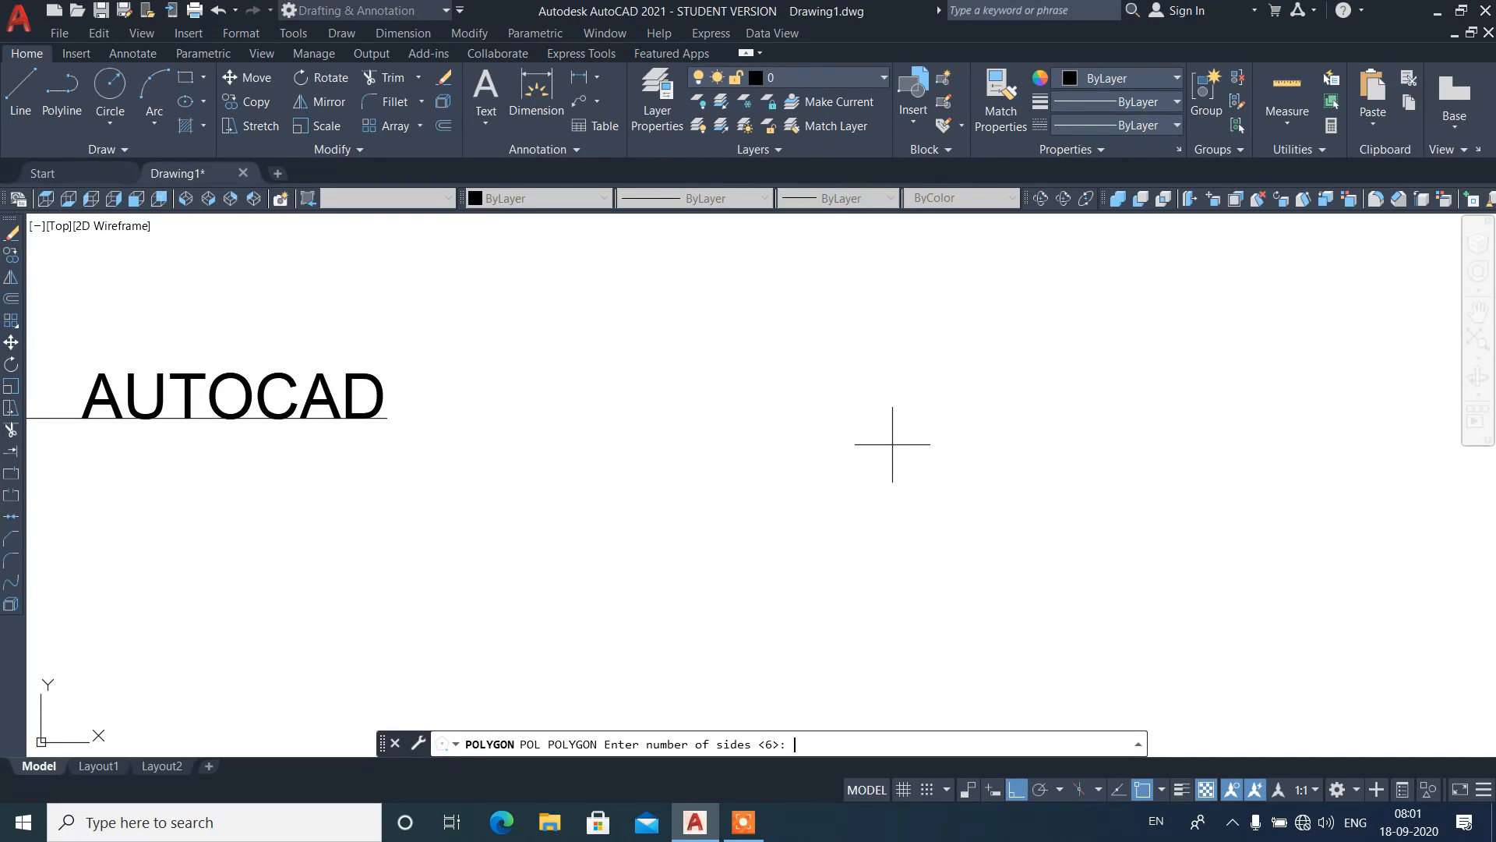
pyautogui.write('3')
pyautogui.press('Return')
pyautogui.write('e')
pyautogui.press('Return')
pyautogui.click(680, 548)
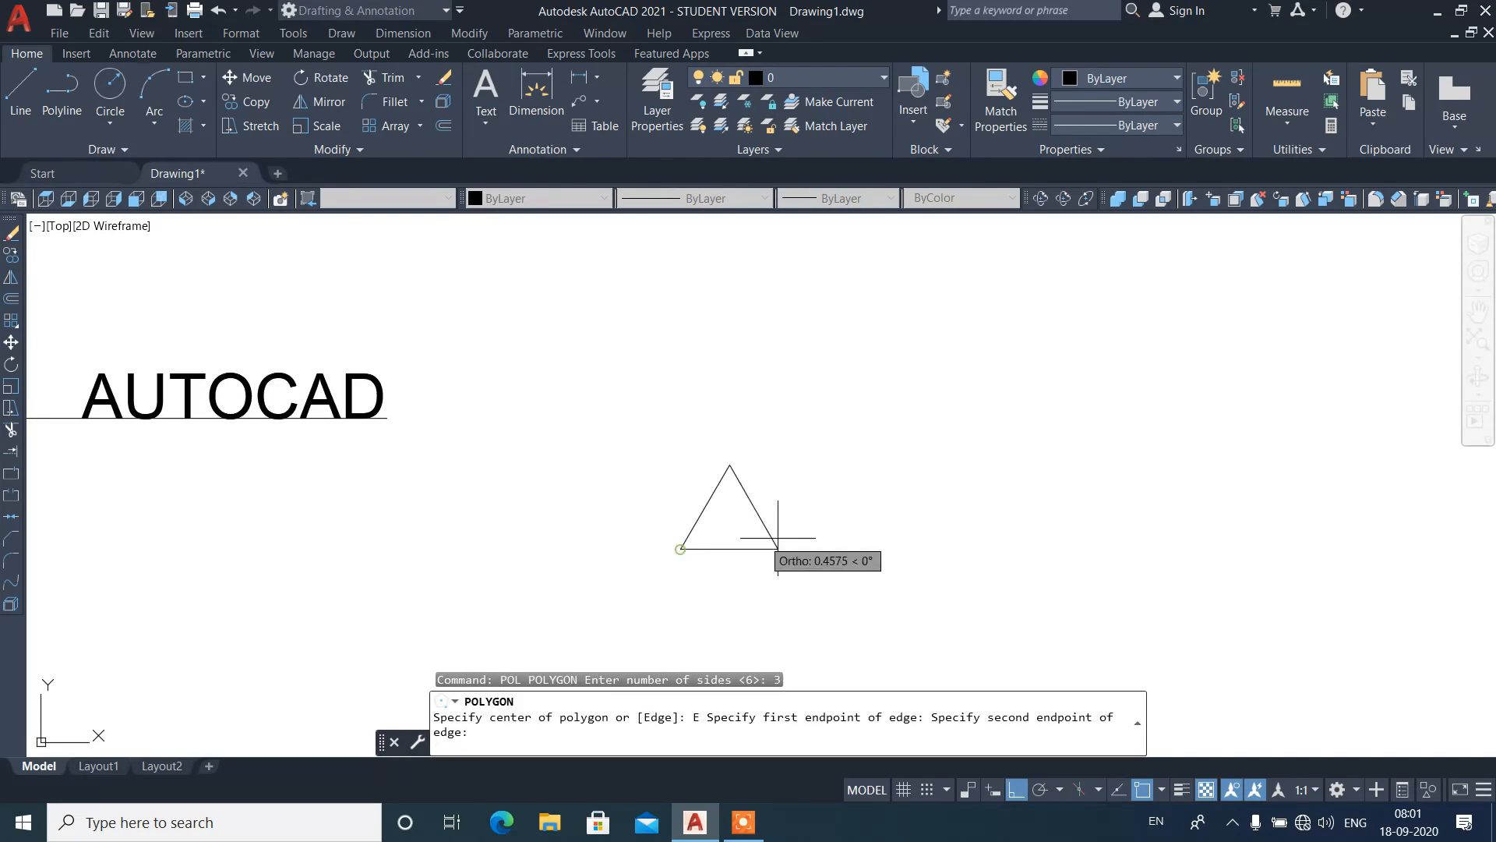
pyautogui.click(960, 528)
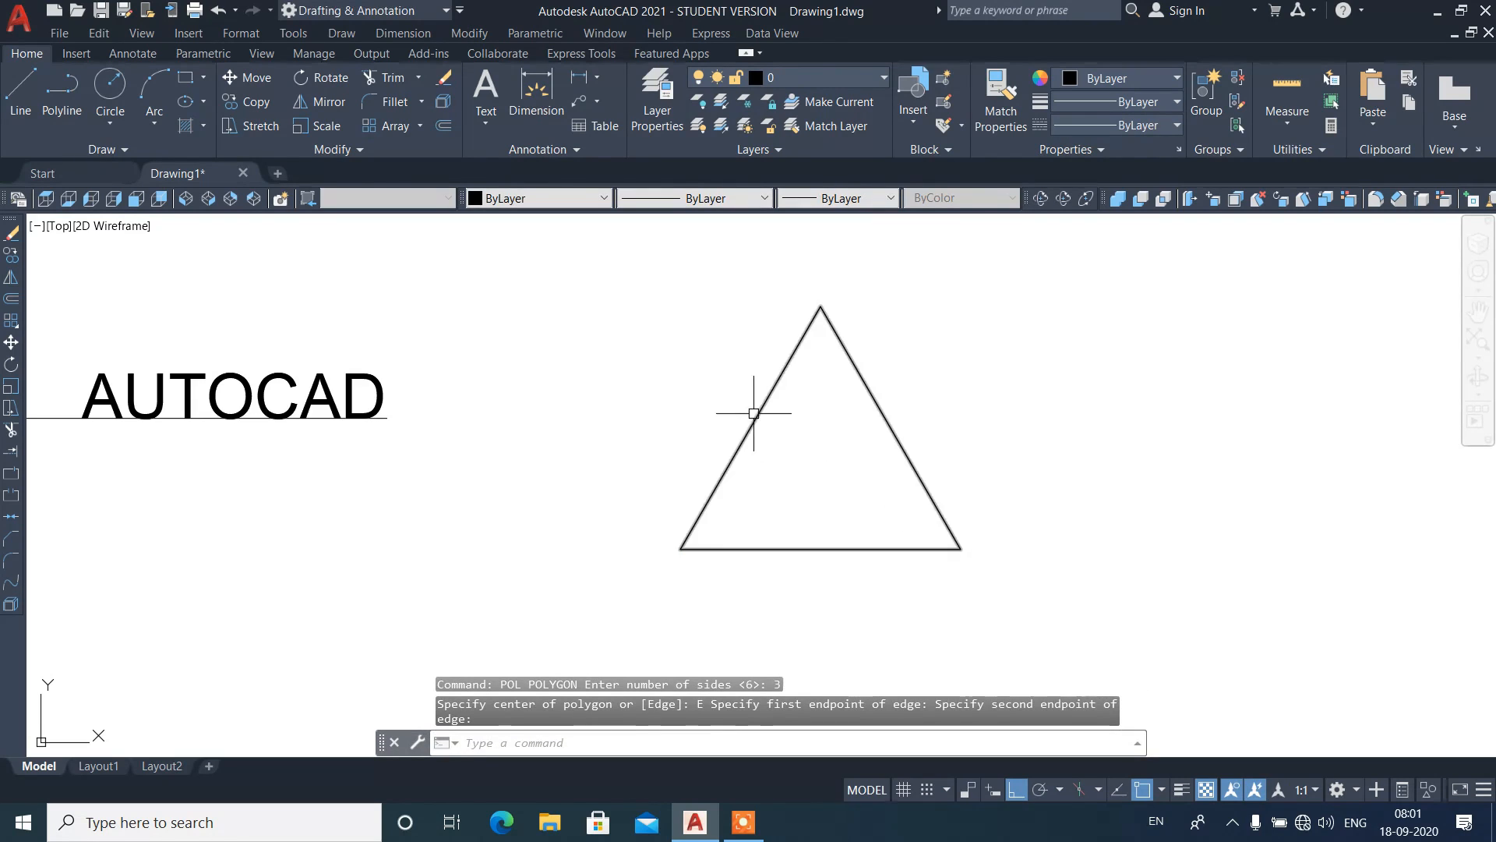
# Step: Draw a line from the triangle's lower-right corner to the midpoint of its left side
pyautogui.write('L')
pyautogui.press('Return')
pyautogui.click(960, 548)
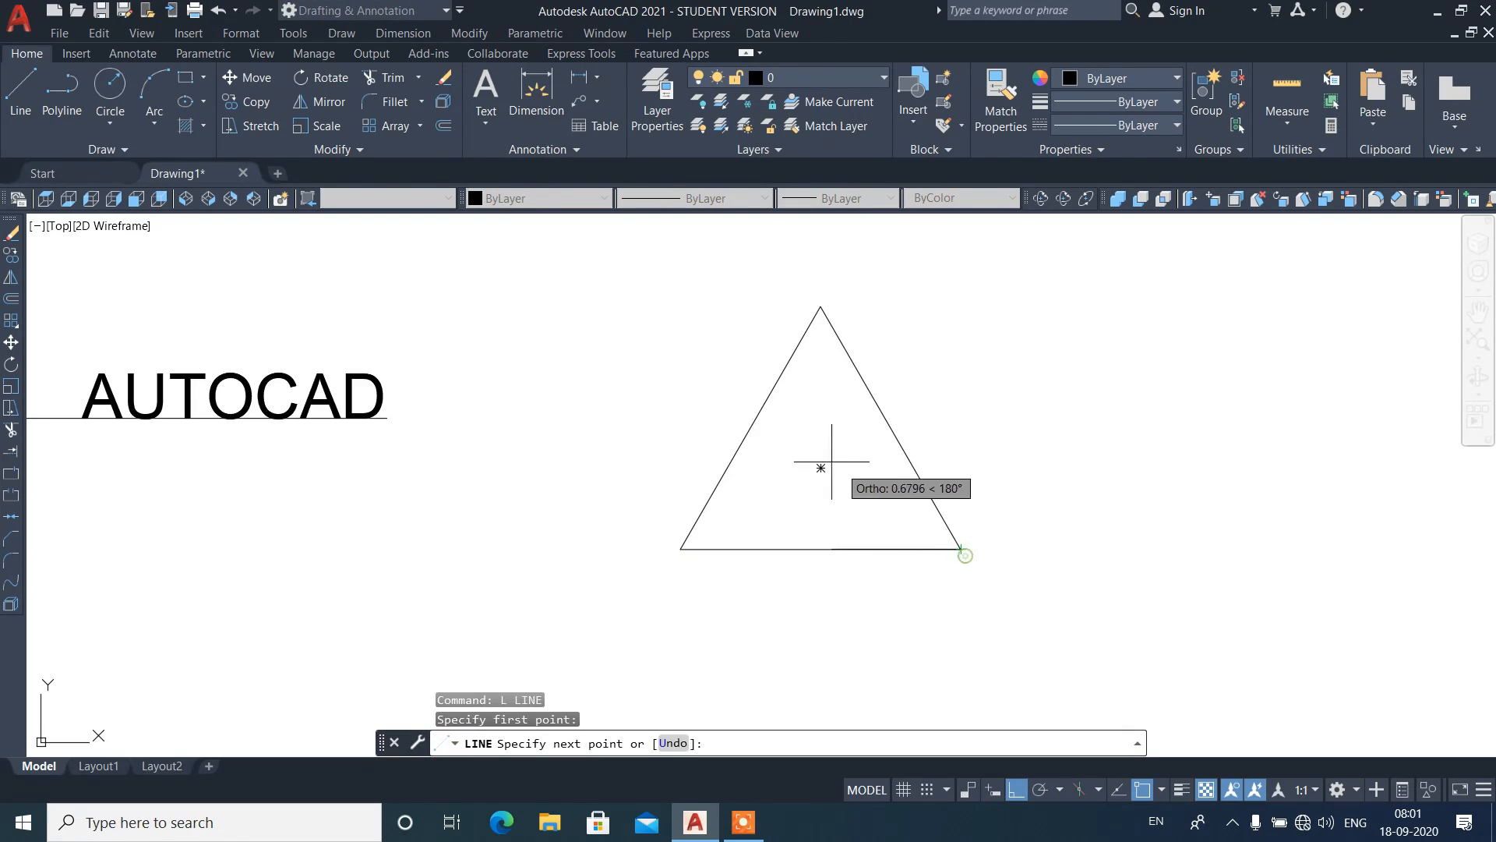
pyautogui.click(751, 427)
pyautogui.press('Return')
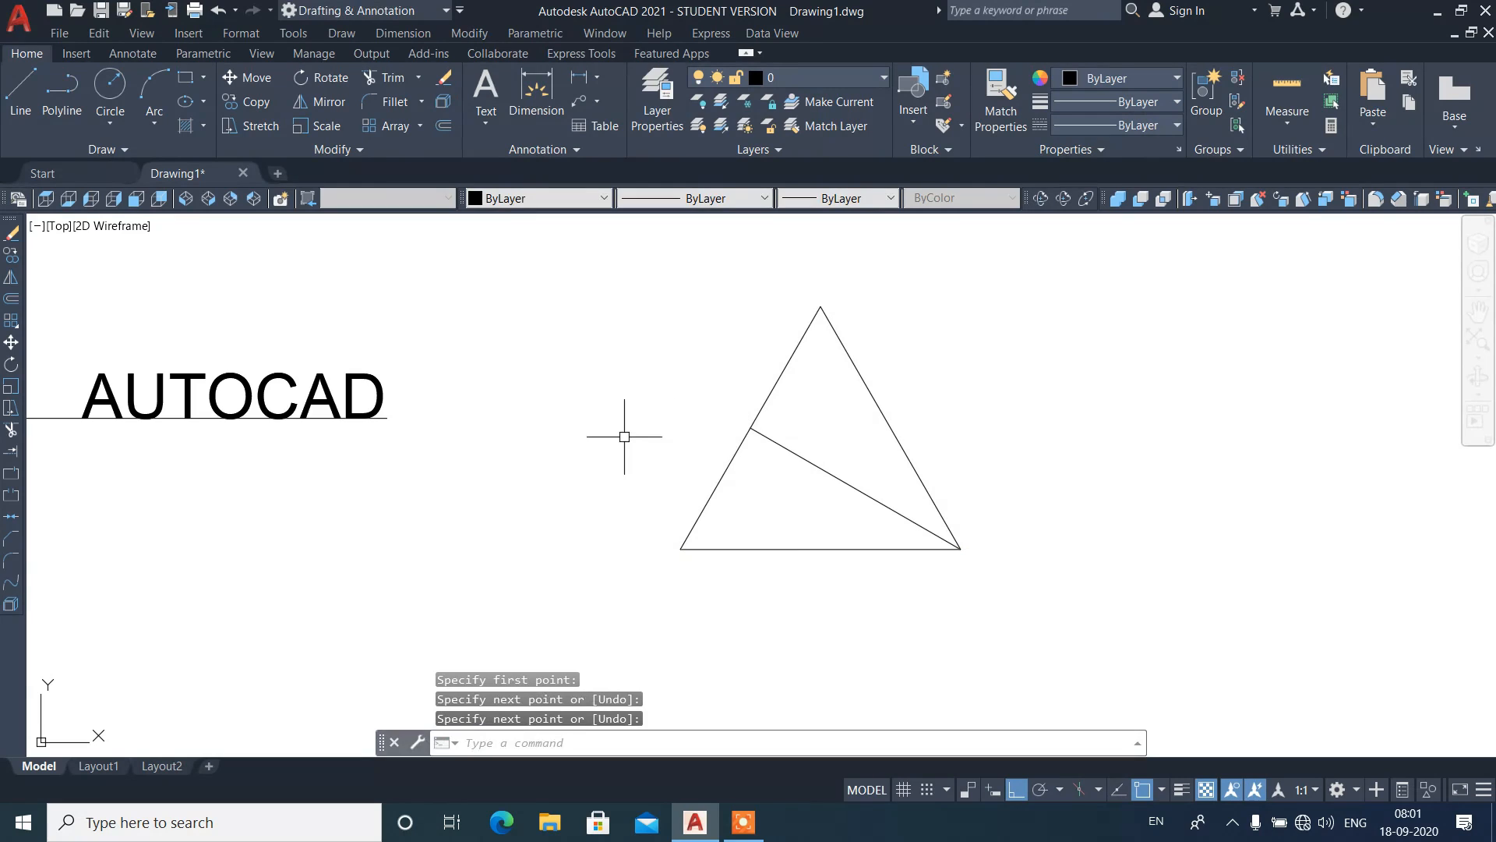
# Step: Add single-line text "POLYGON" with Center justification at the midpoint of the triangle's left side, height 0.25, rotation 60
pyautogui.write('DT')
pyautogui.press('Return')
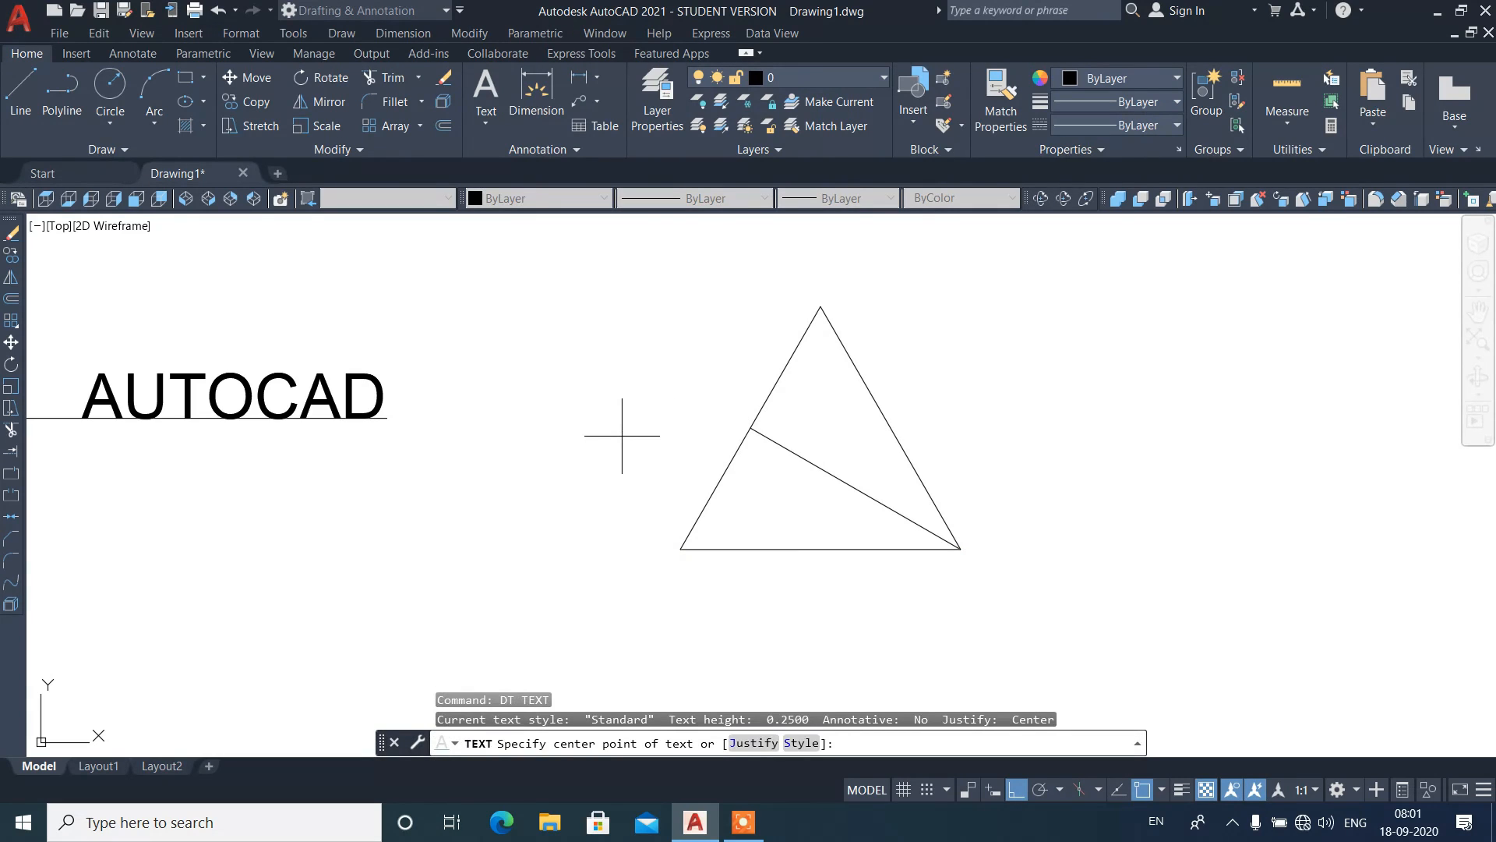
pyautogui.write('J')
pyautogui.press('Return')
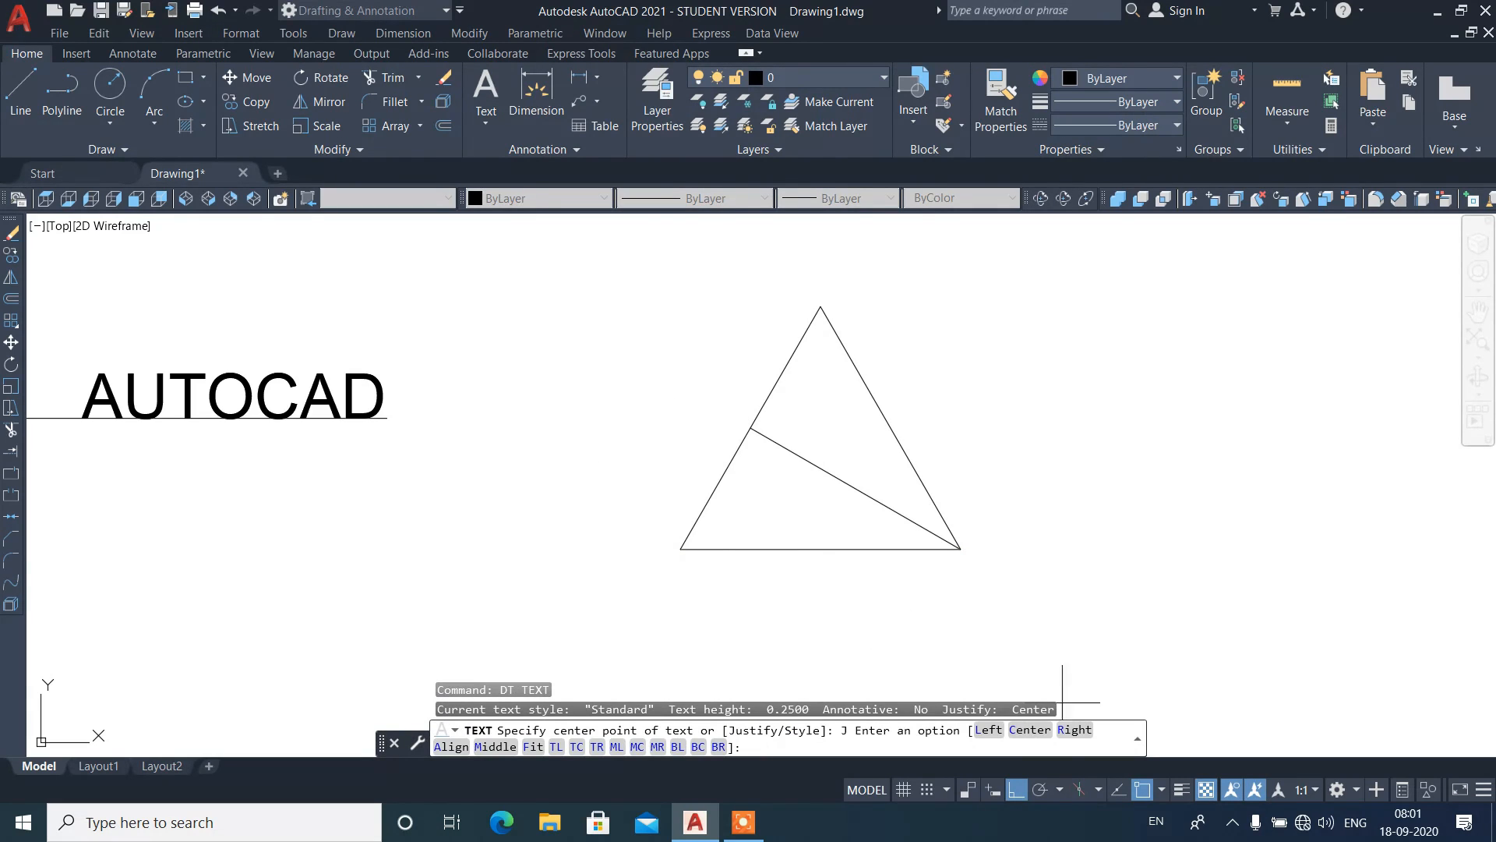
pyautogui.click(1037, 730)
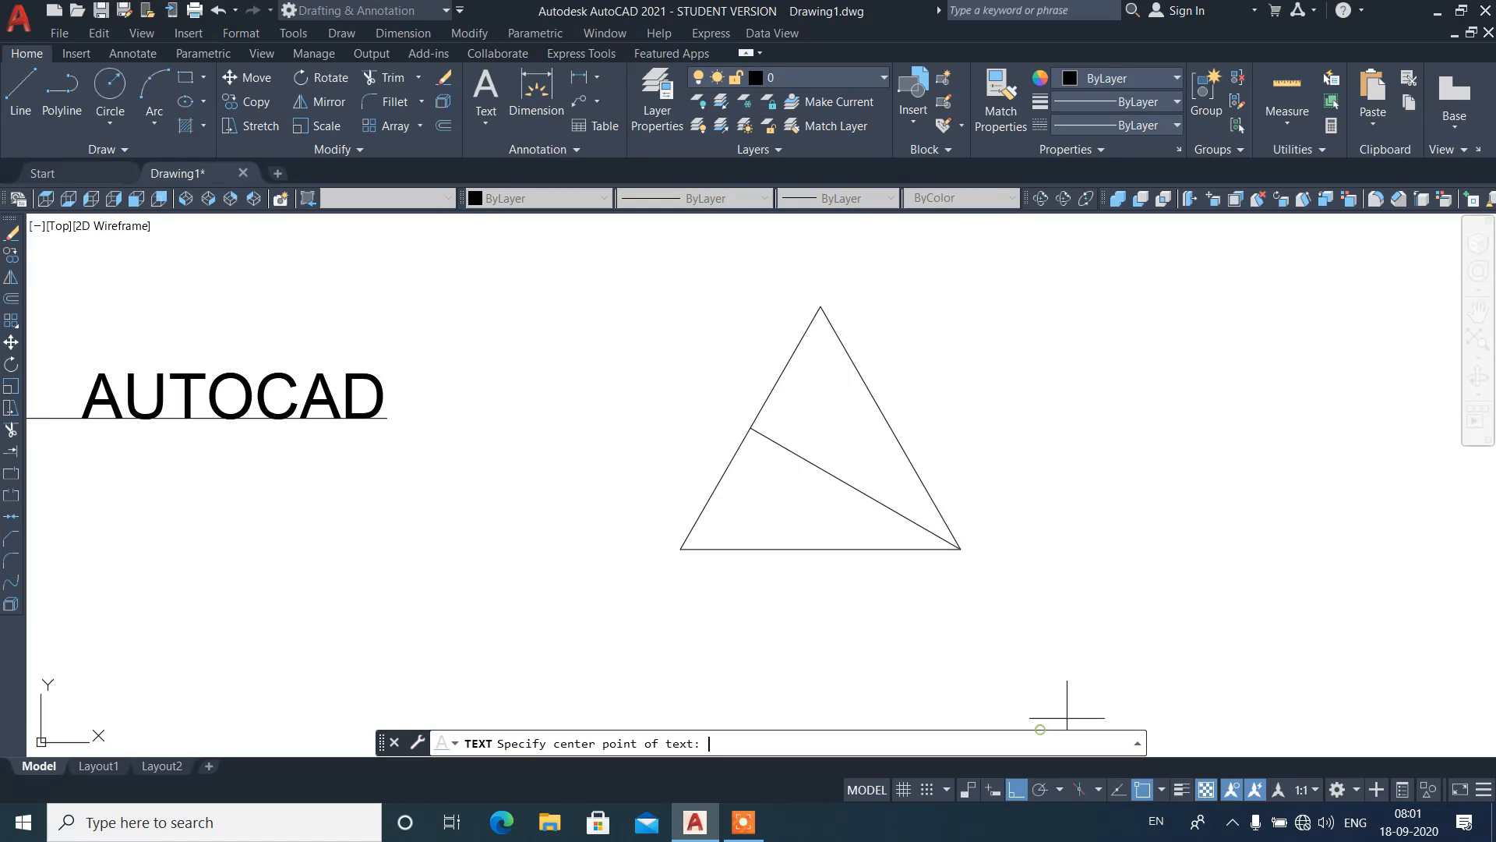
pyautogui.click(751, 428)
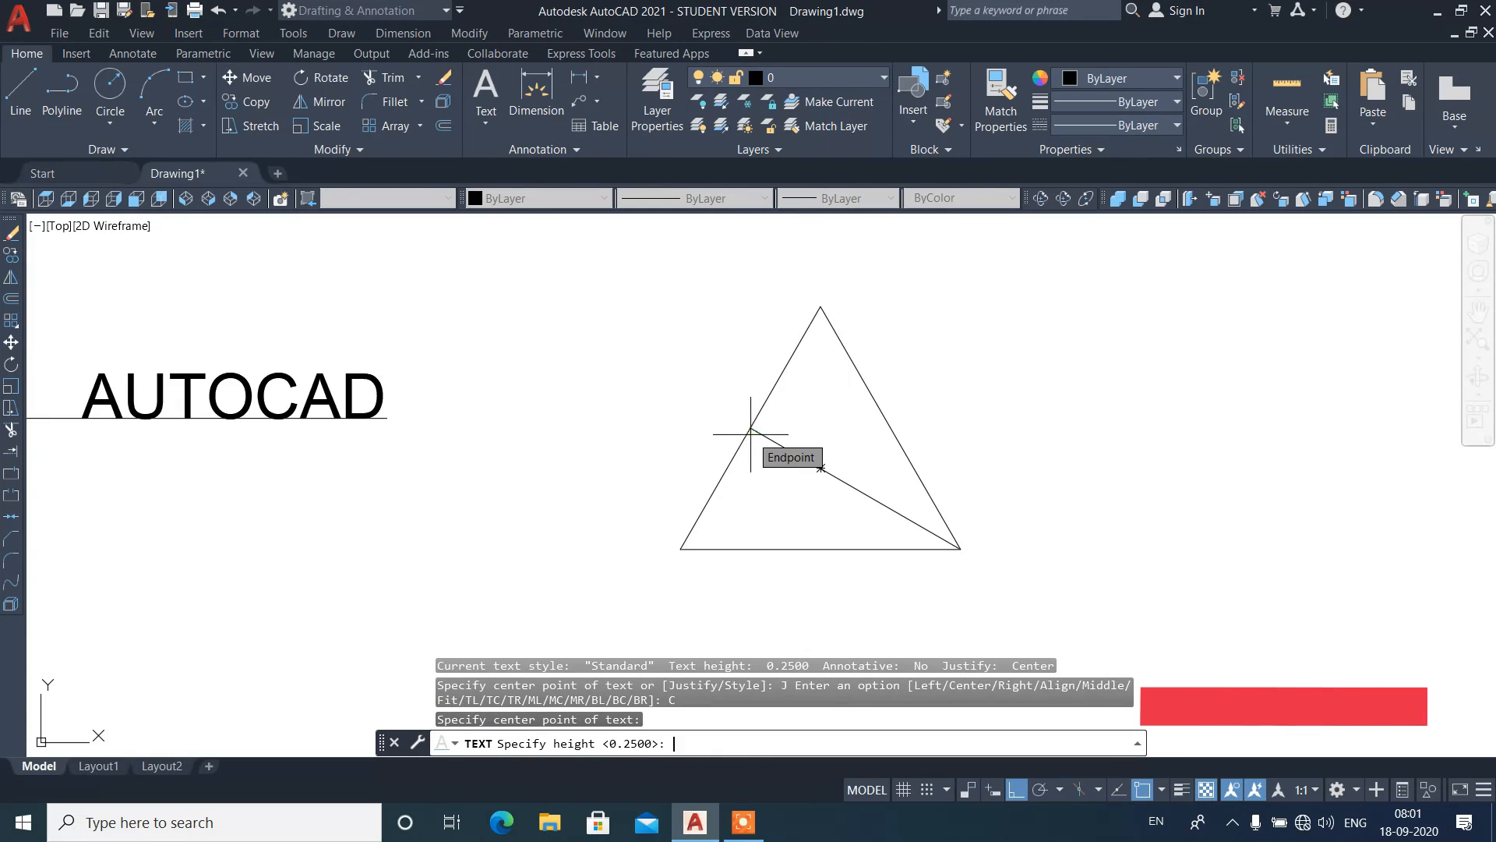
pyautogui.press('Return')
pyautogui.write('60')
pyautogui.press('Return')
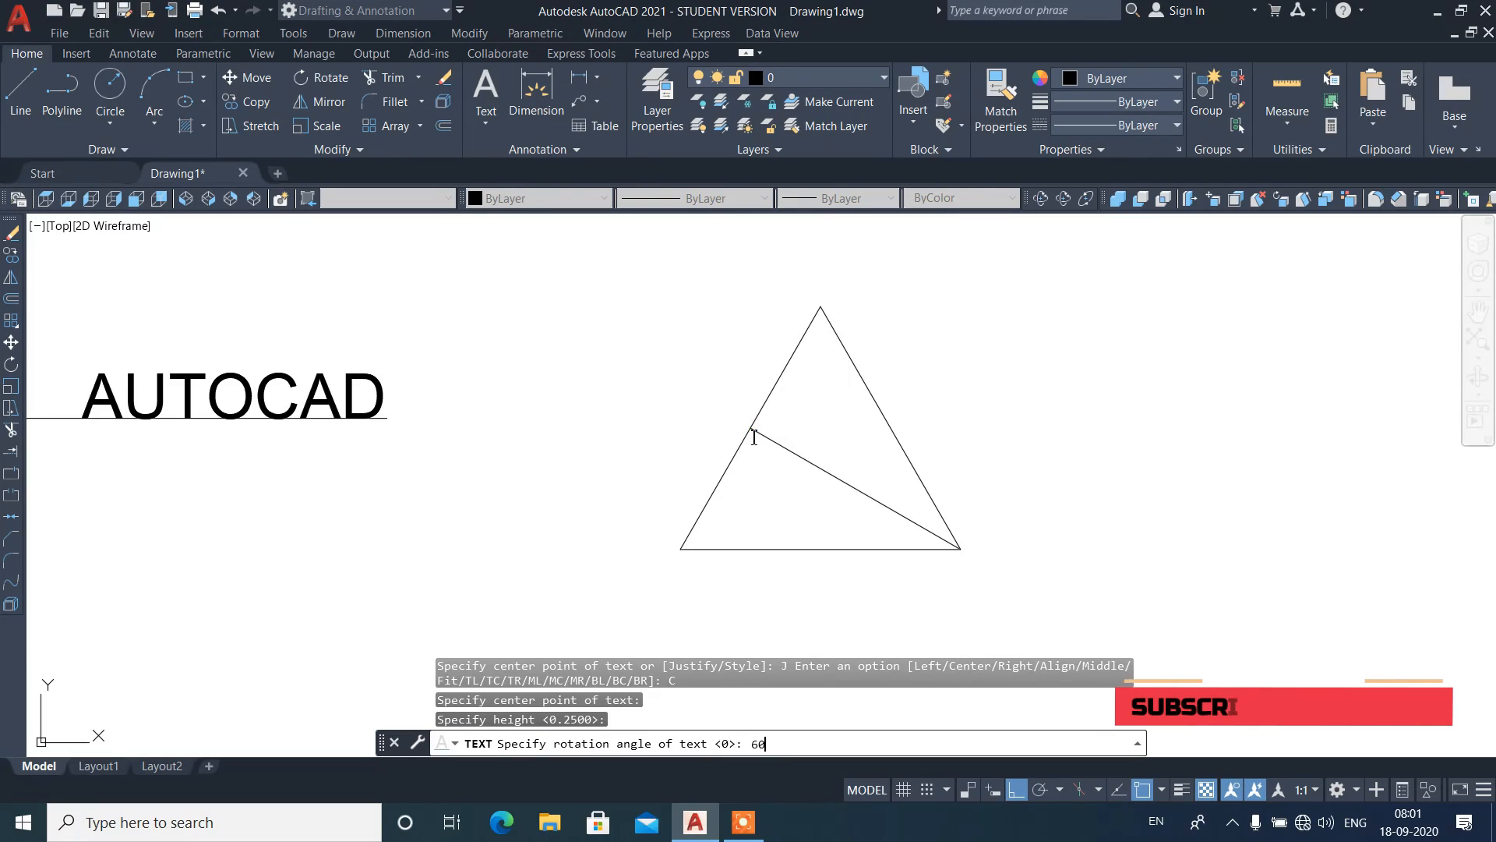
pyautogui.write('POL')
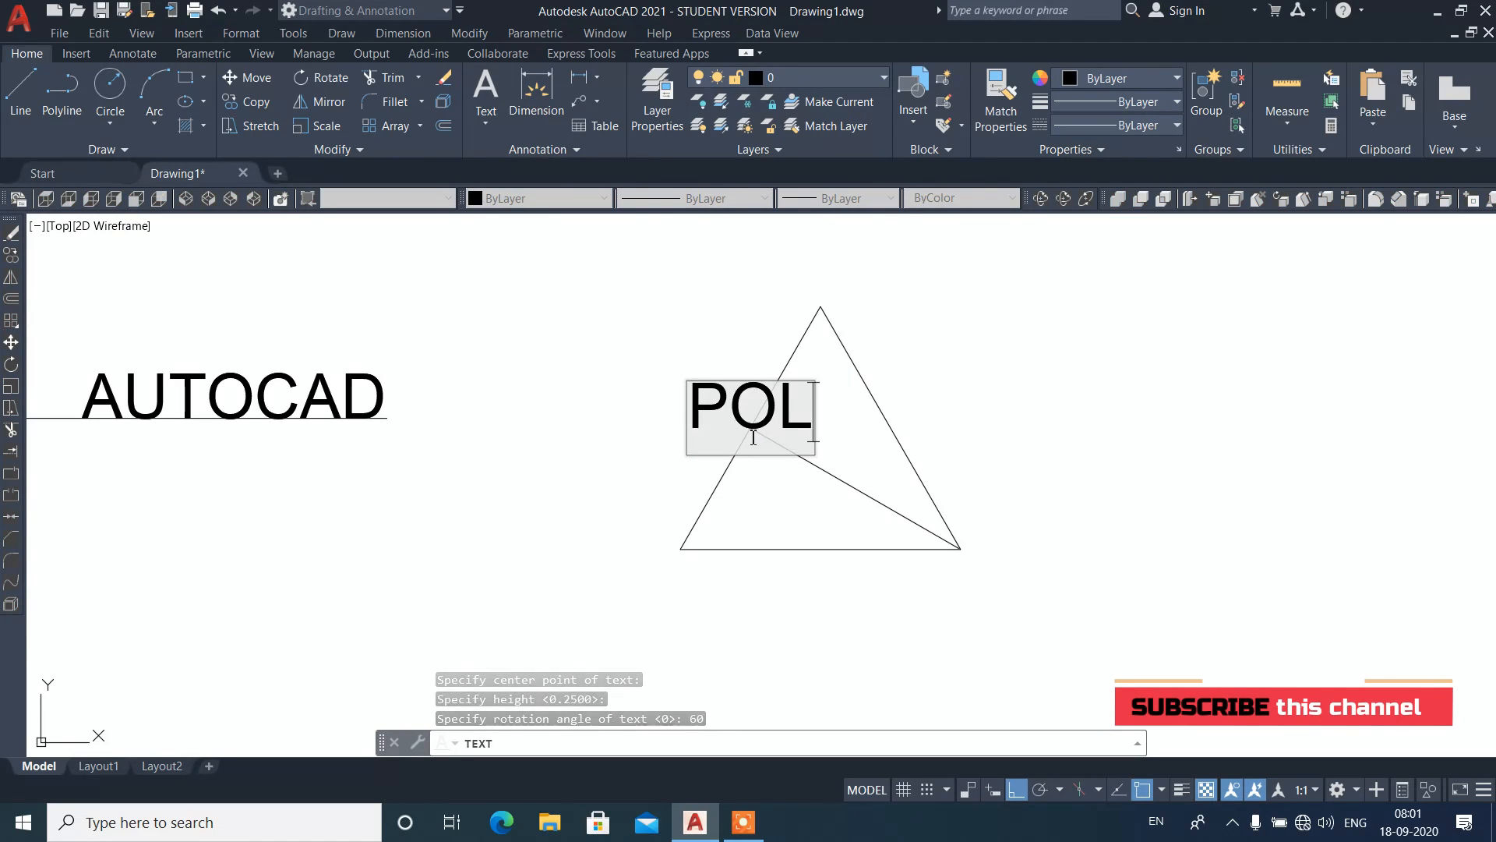
pyautogui.write('YGON')
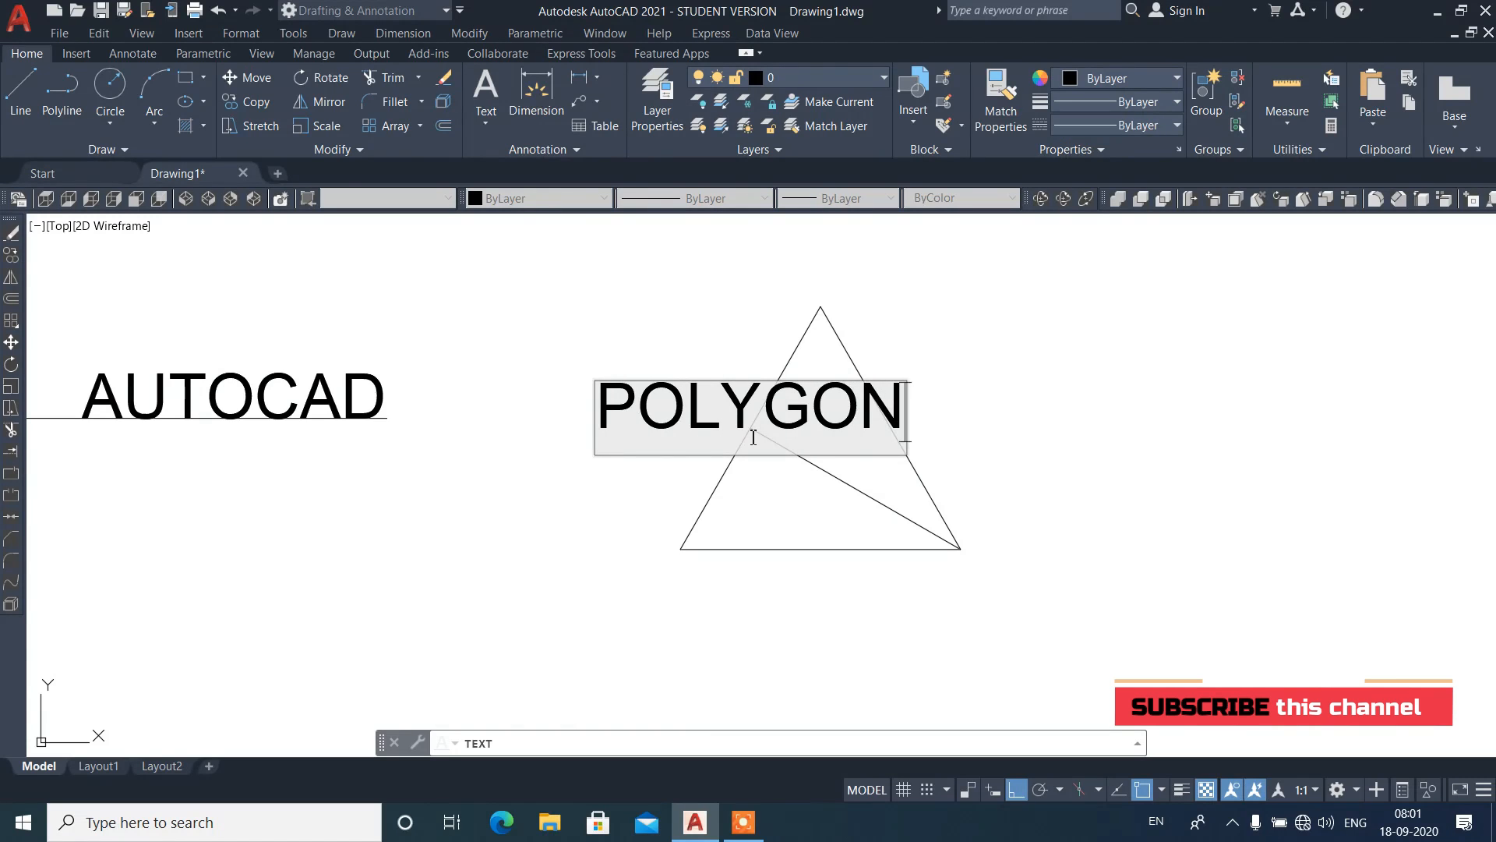
pyautogui.press('Return')
pyautogui.press('Return')
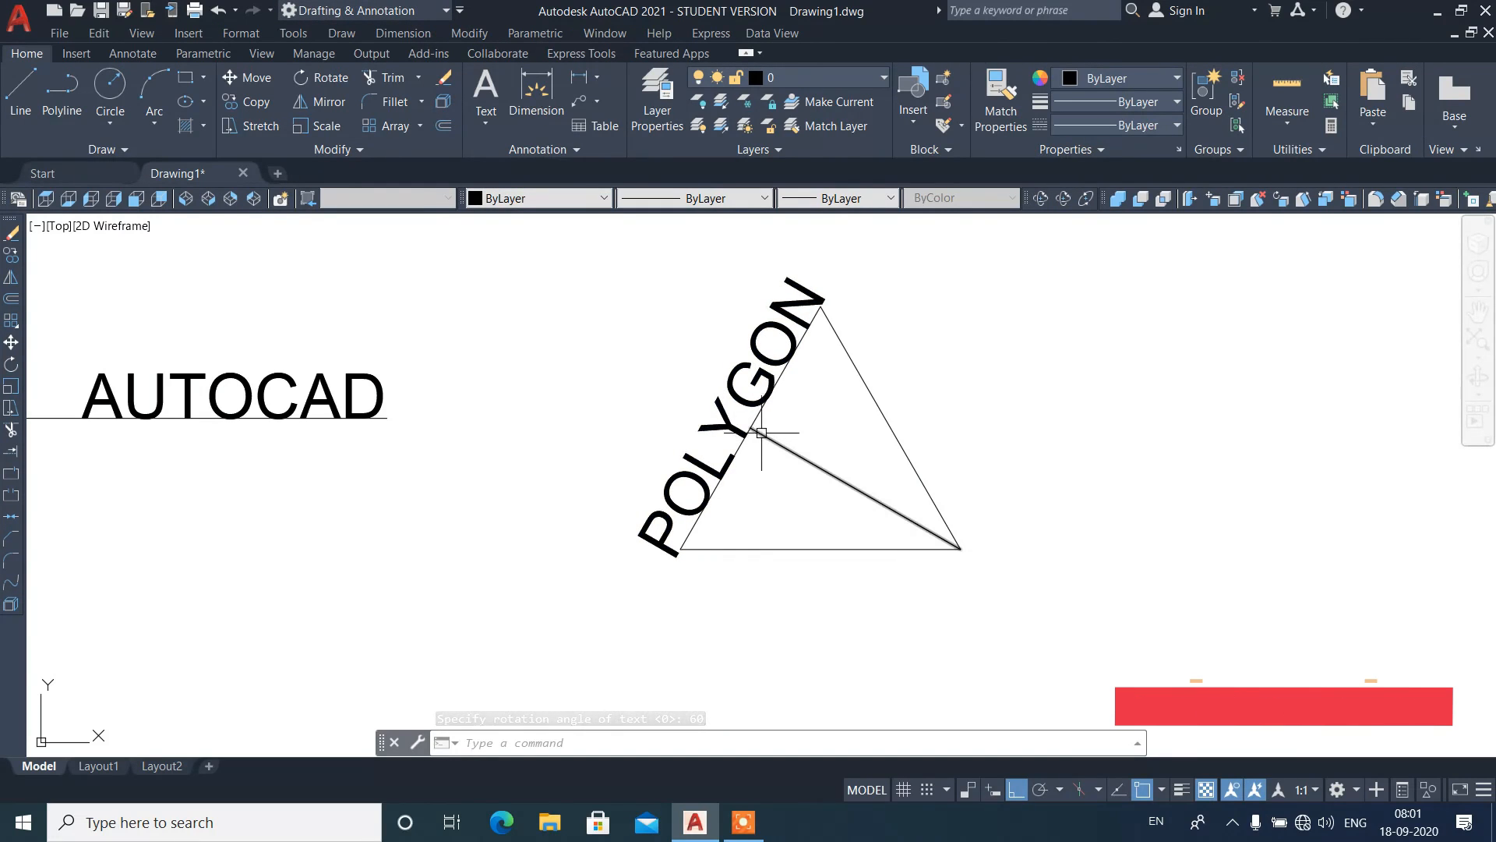
# Step: Erase the rotated "POLYGON" text from the triangle's left side
pyautogui.click(728, 423)
pyautogui.write('E')
pyautogui.press('Return')
# Step: Place Center-justified single-line text "POLYGON" again at the inner line's end on the triangle's left side, height 0.25, rotation 60
pyautogui.write('DT')
pyautogui.press('Return')
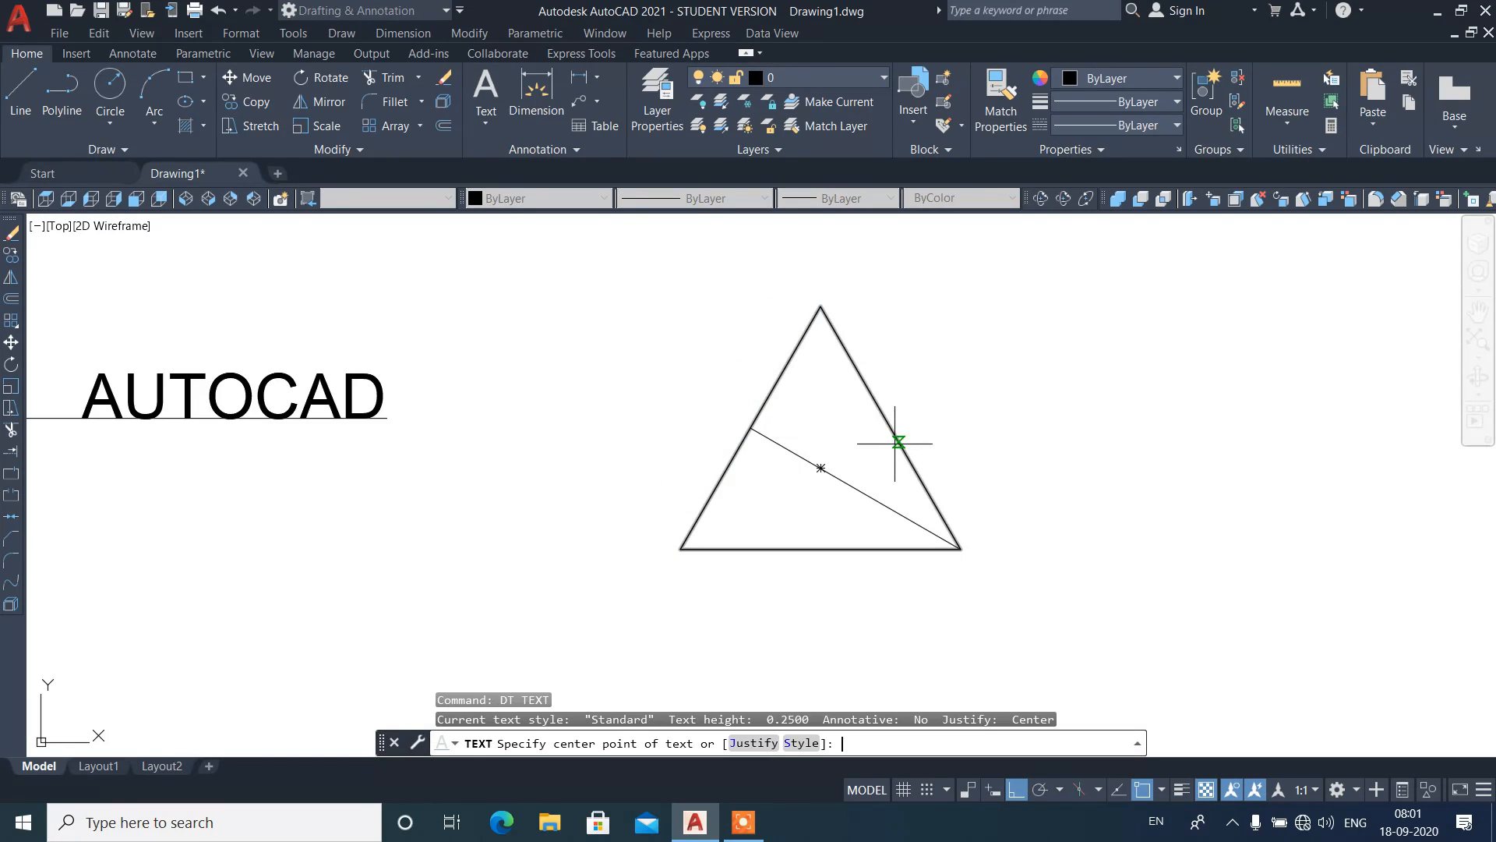
pyautogui.write('J')
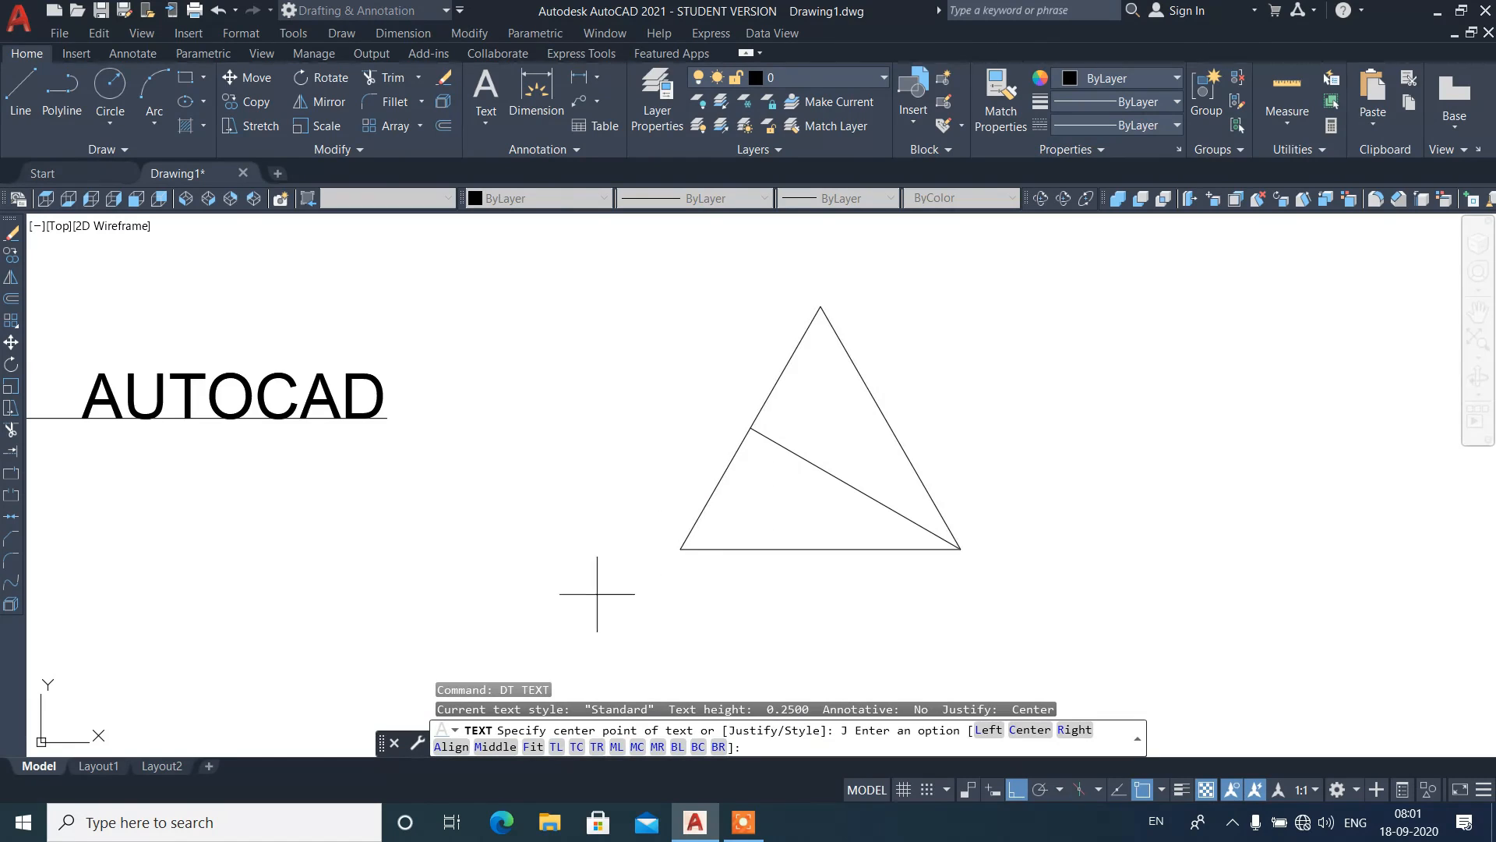
pyautogui.click(1029, 729)
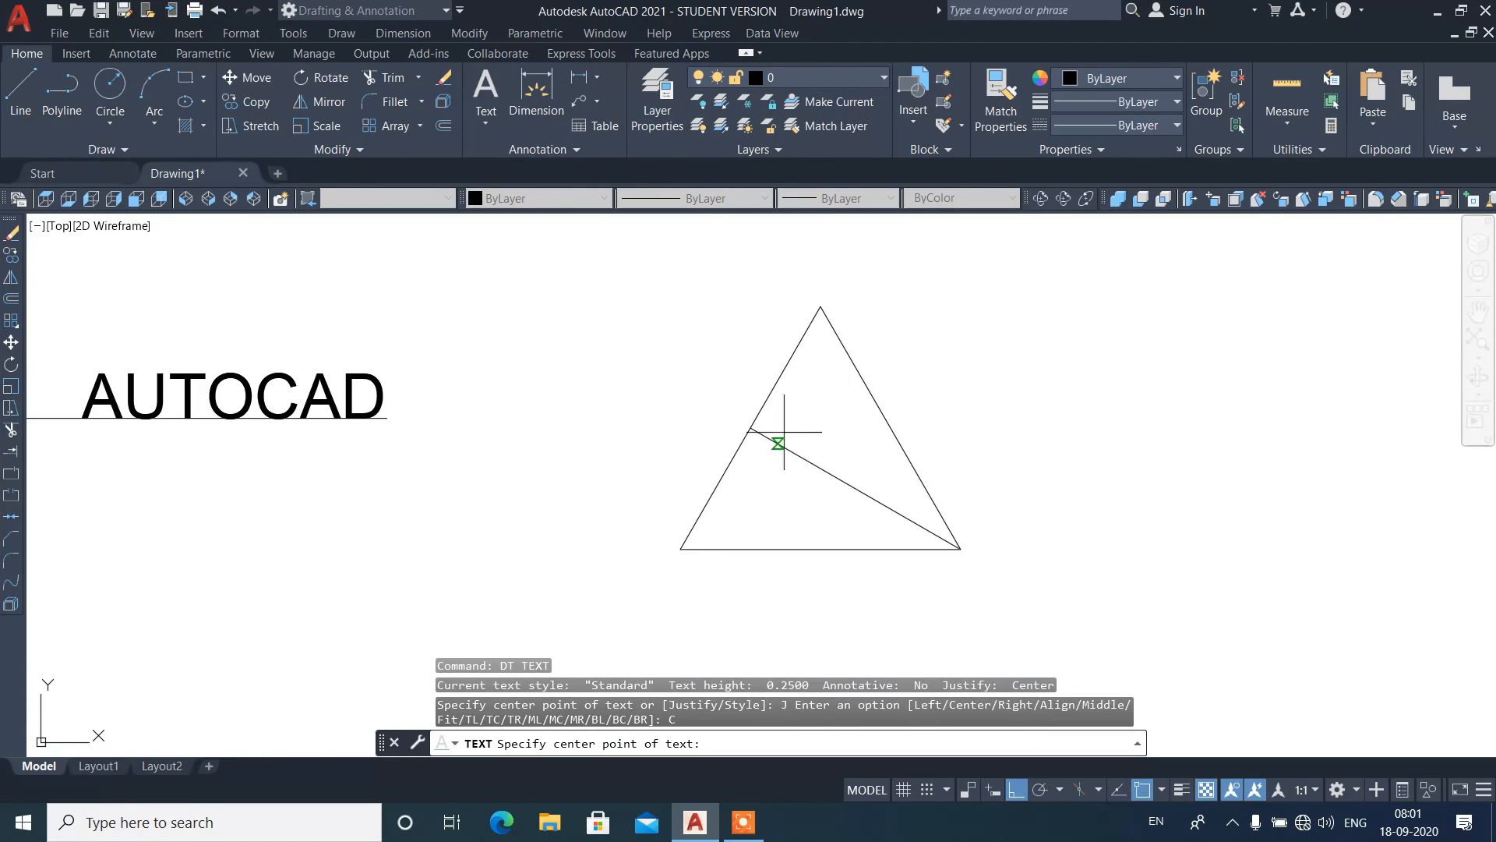
pyautogui.click(751, 428)
pyautogui.press('Return')
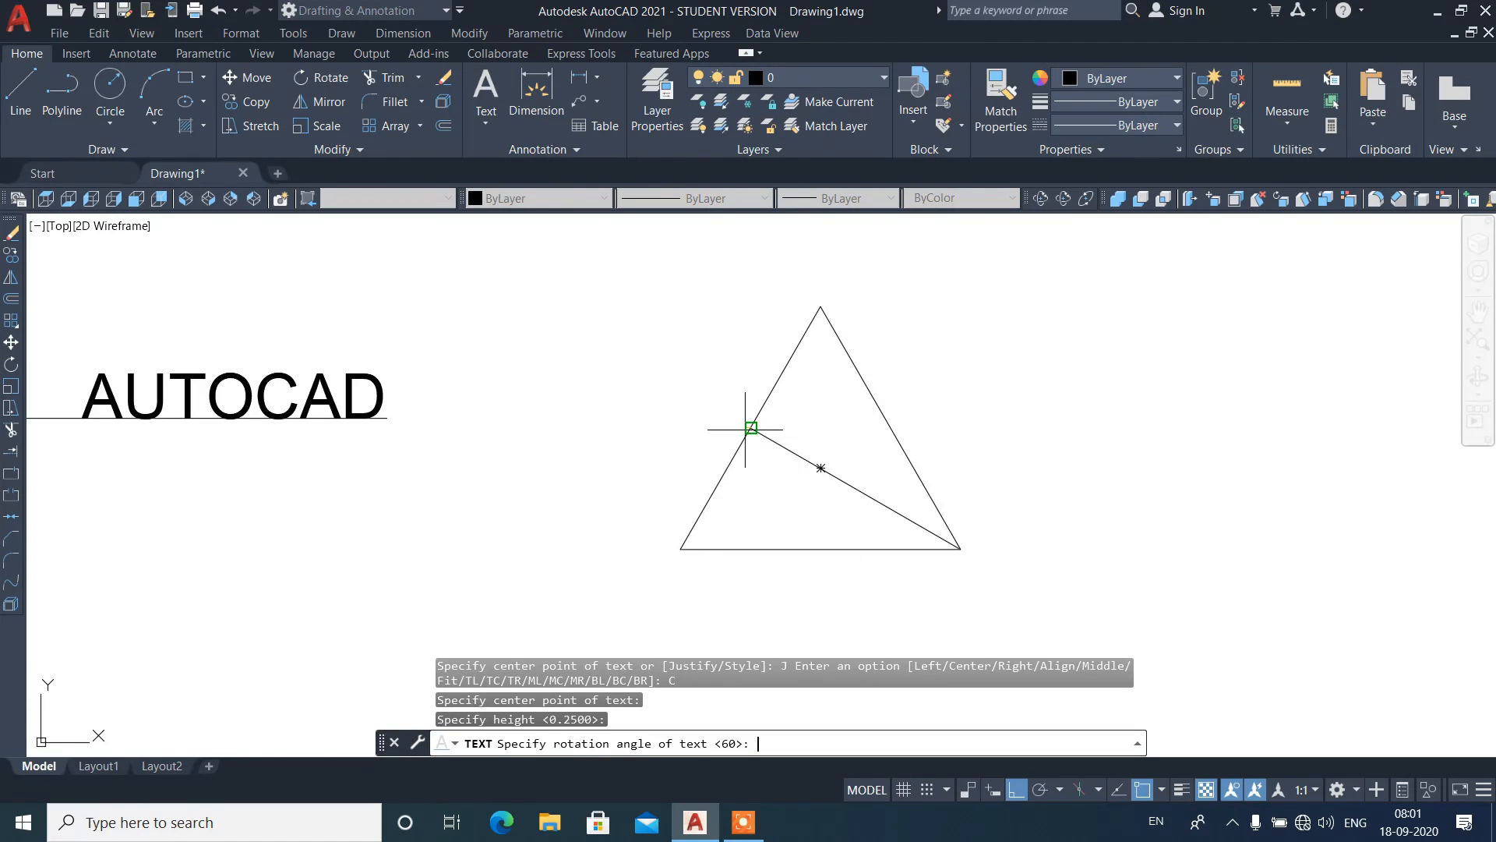
pyautogui.click(745, 428)
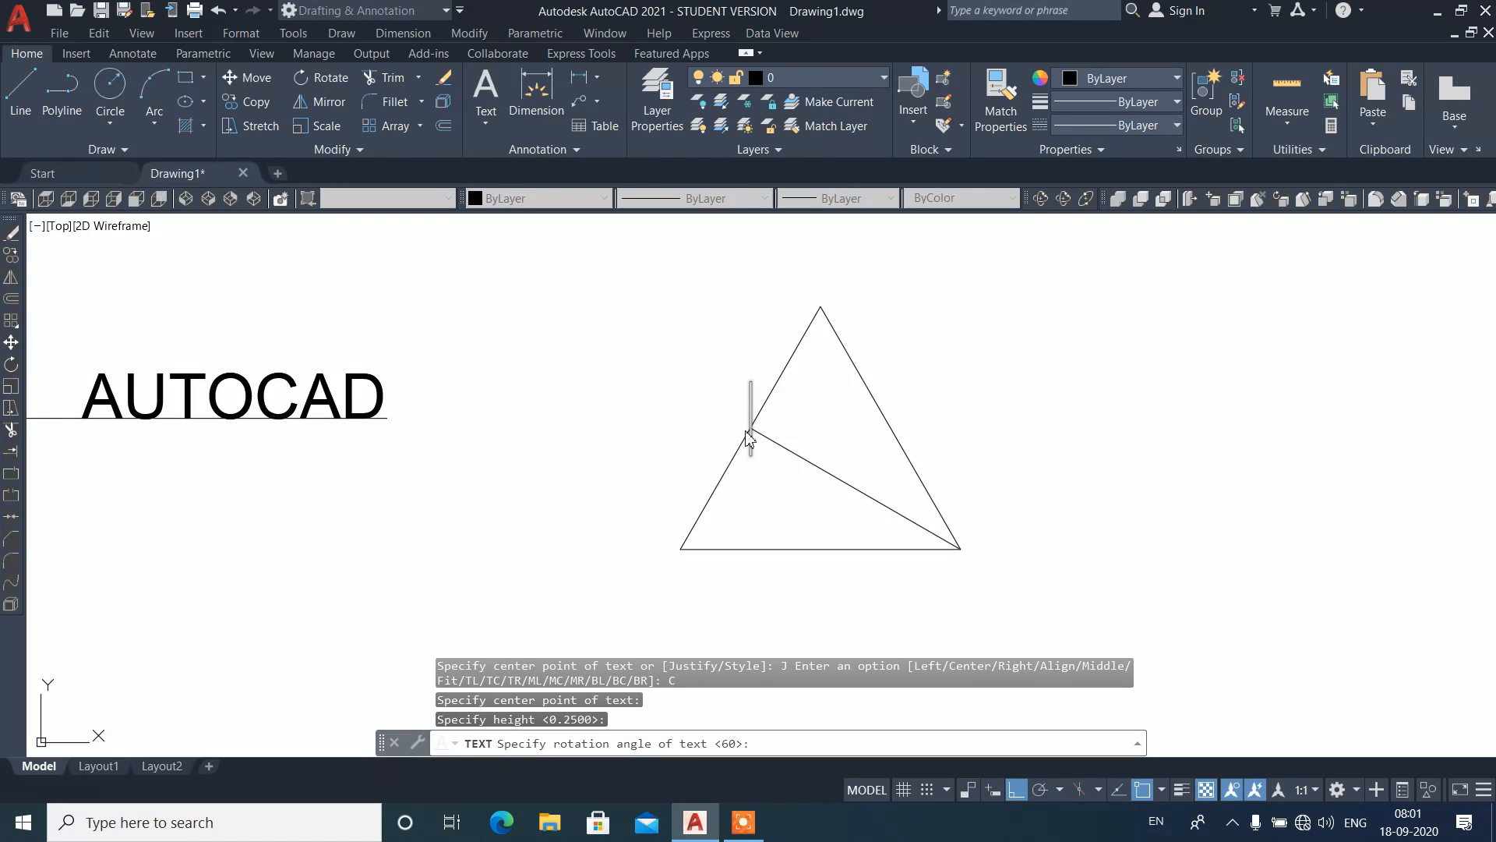
pyautogui.write('POLYGON')
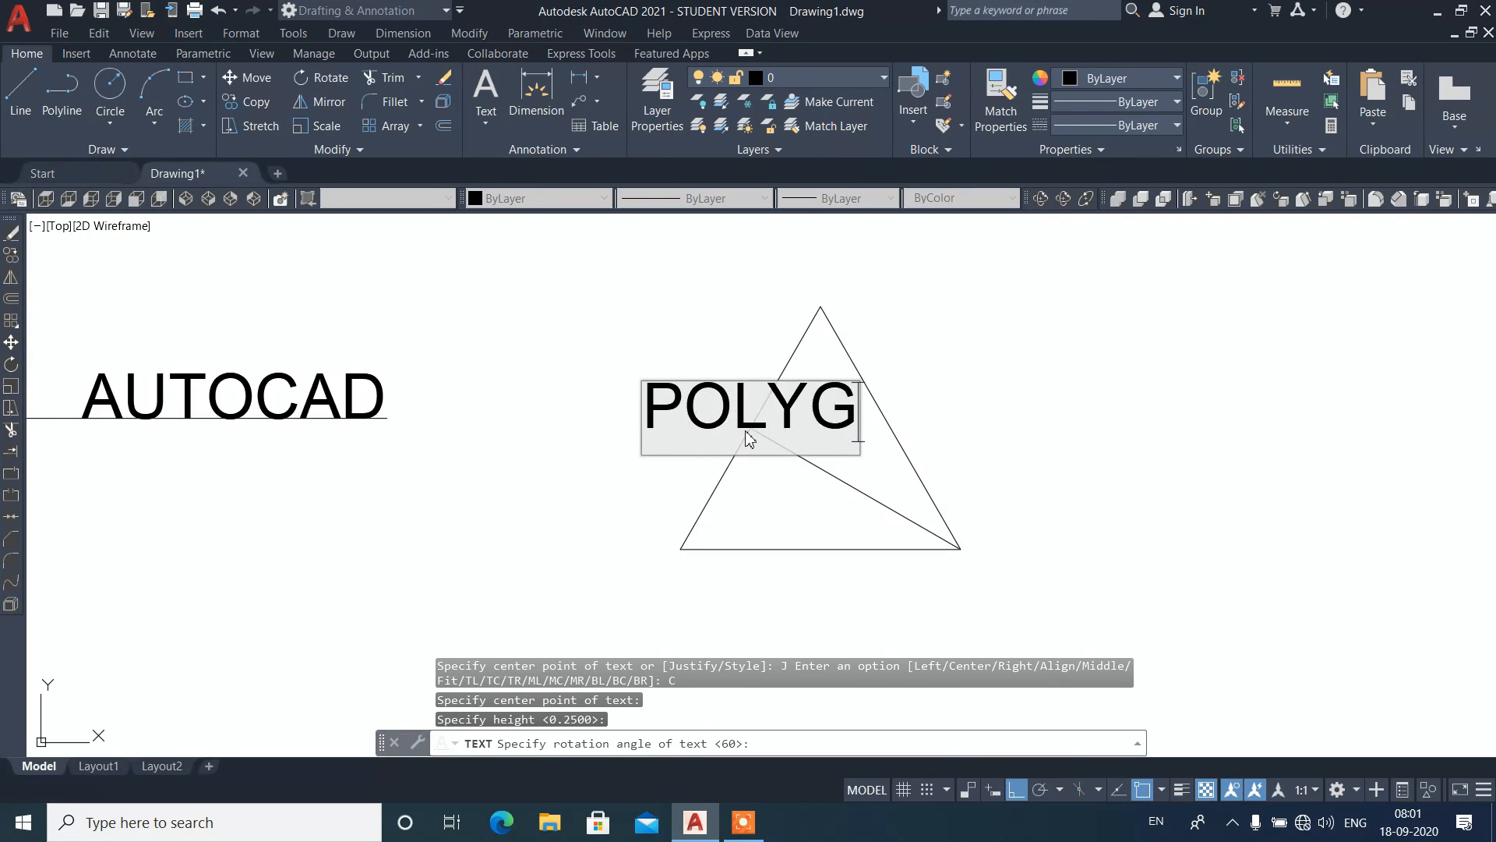
pyautogui.press('Return')
pyautogui.press('Return')
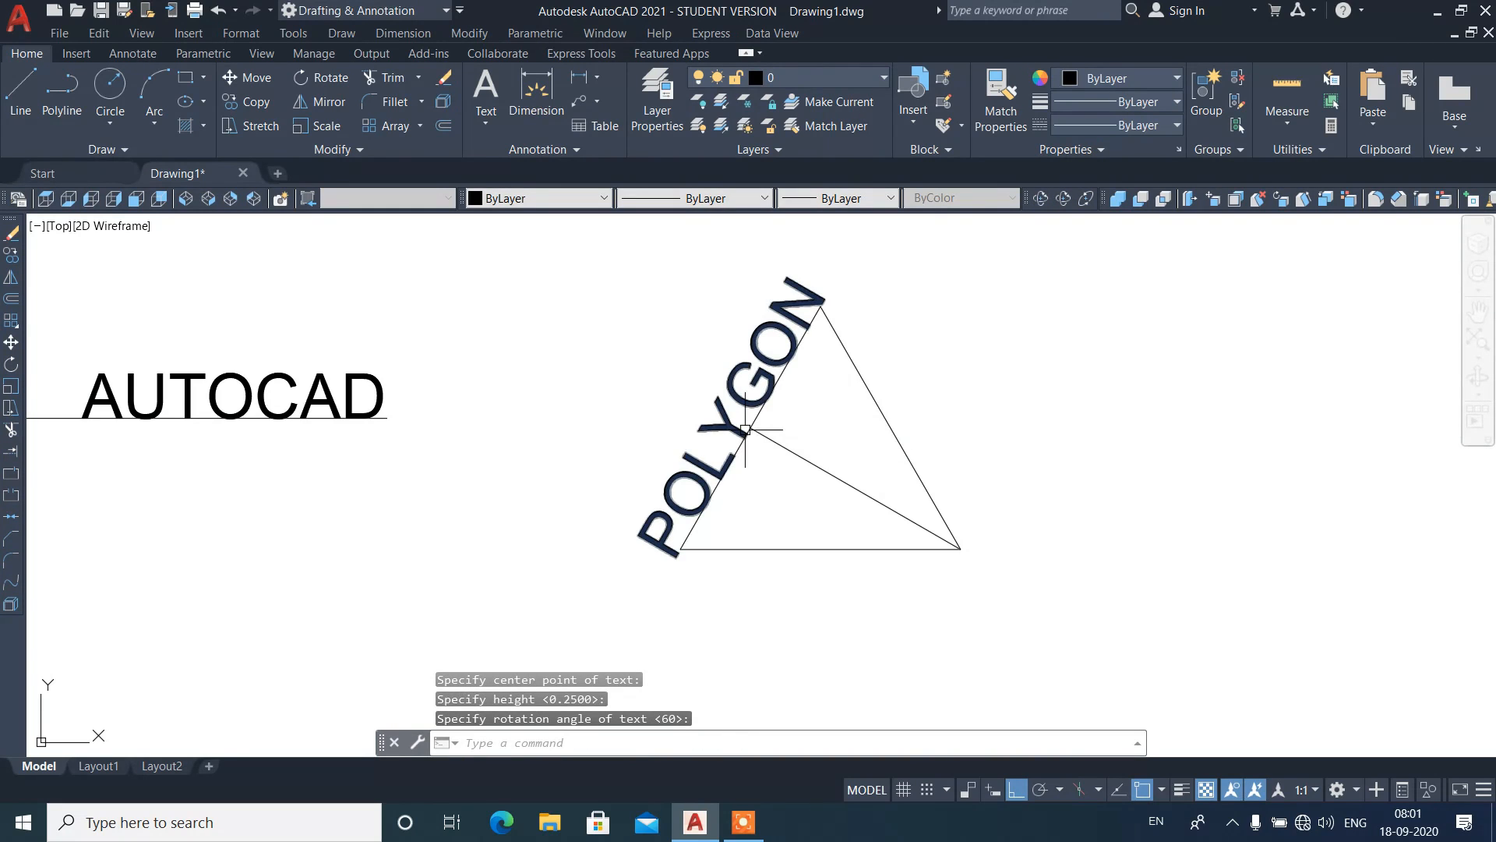
# Step: Erase the "POLYGON" text placed along the triangle's left side
pyautogui.click(746, 429)
pyautogui.write('E')
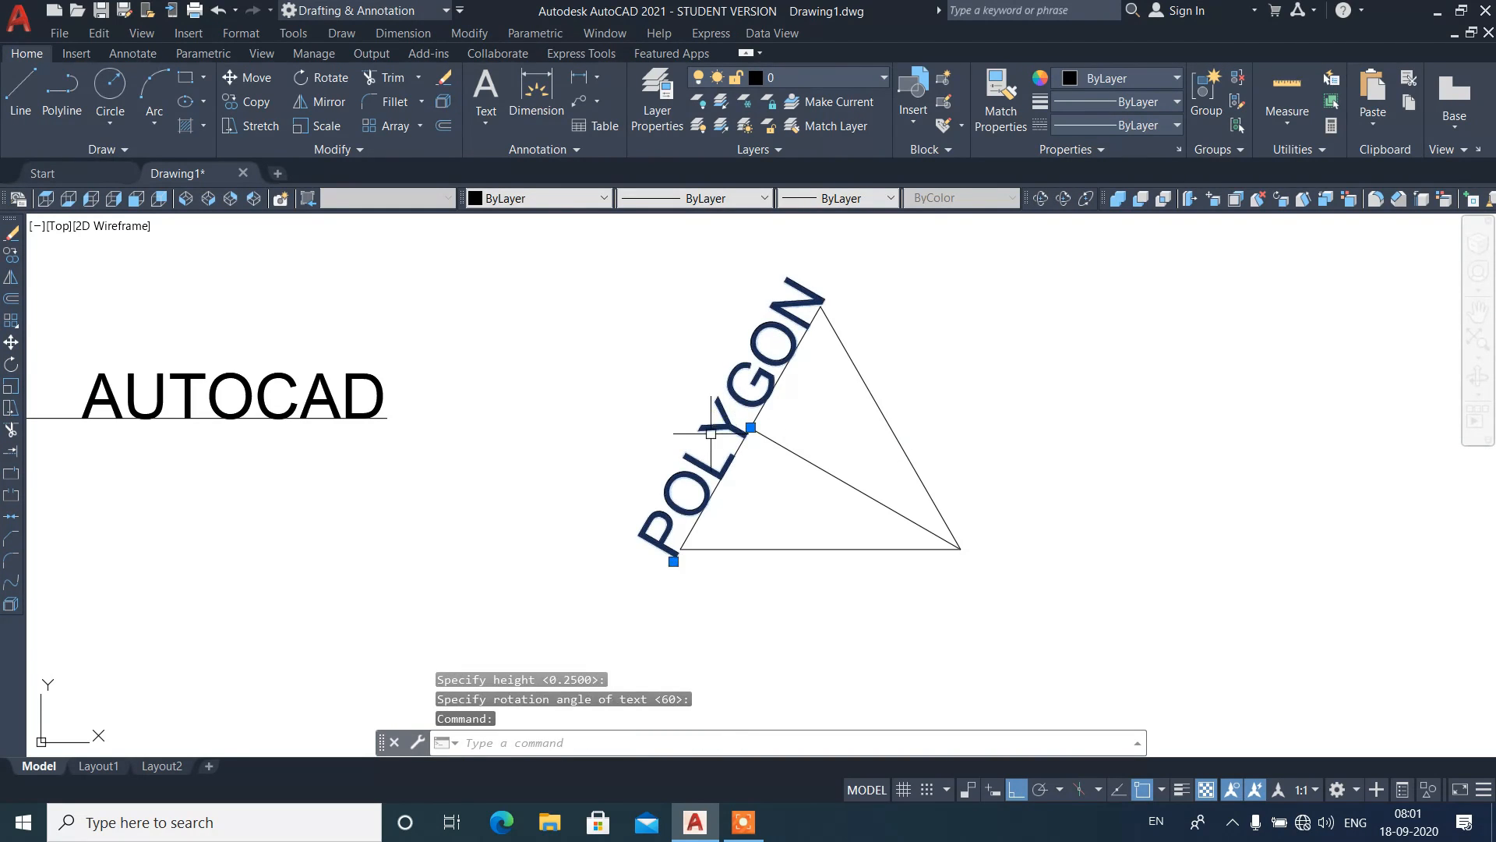
pyautogui.press('Return')
# Step: Add single-line text "AUTOCAD" with Center justification at the midpoint of the triangle's left side, height 0.25, rotation 60
pyautogui.write('DT')
pyautogui.press('Return')
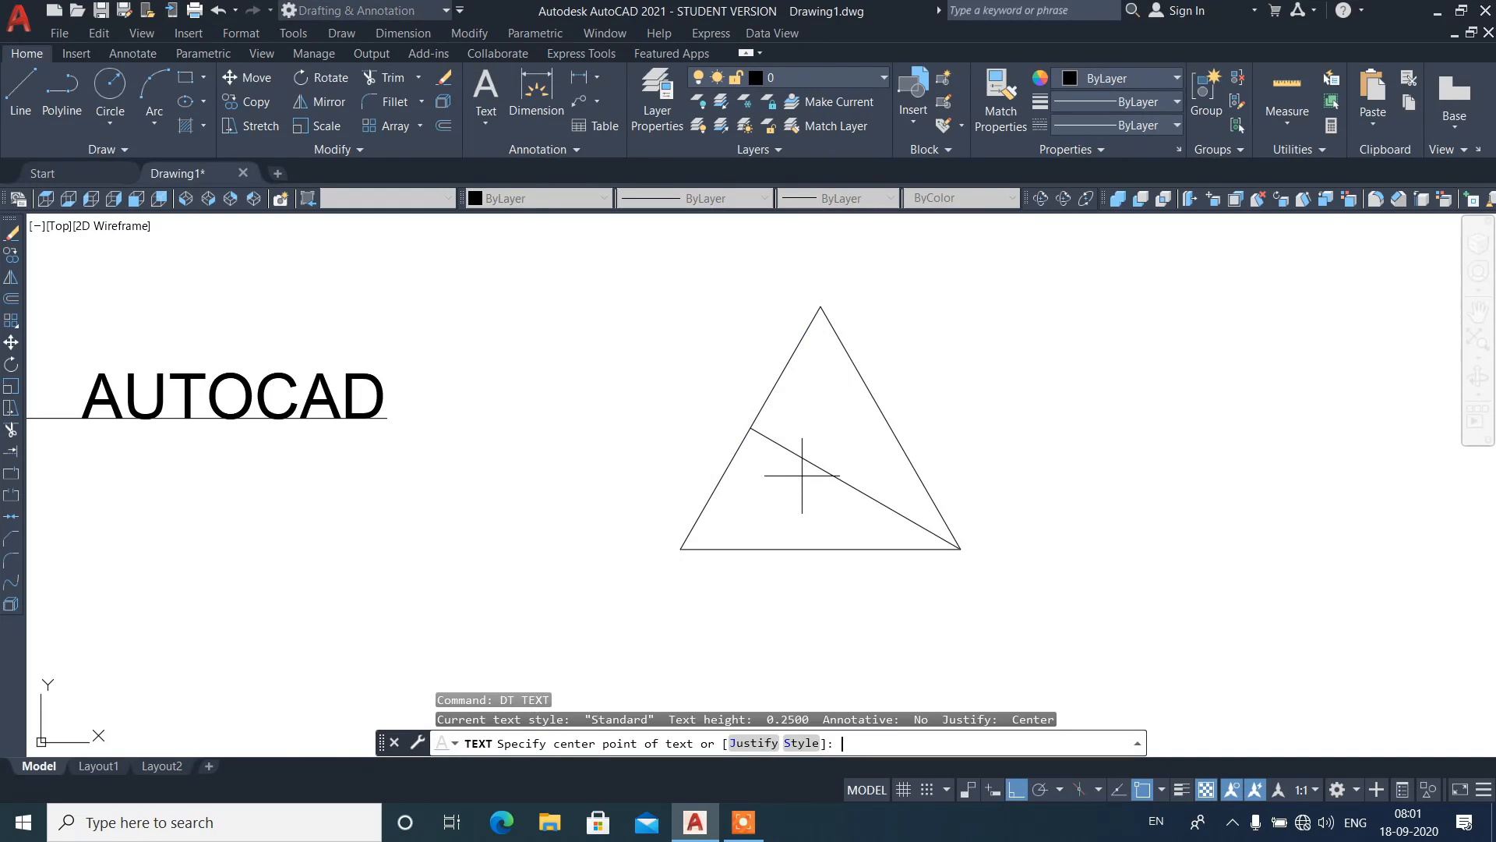
pyautogui.write('J')
pyautogui.press('Return')
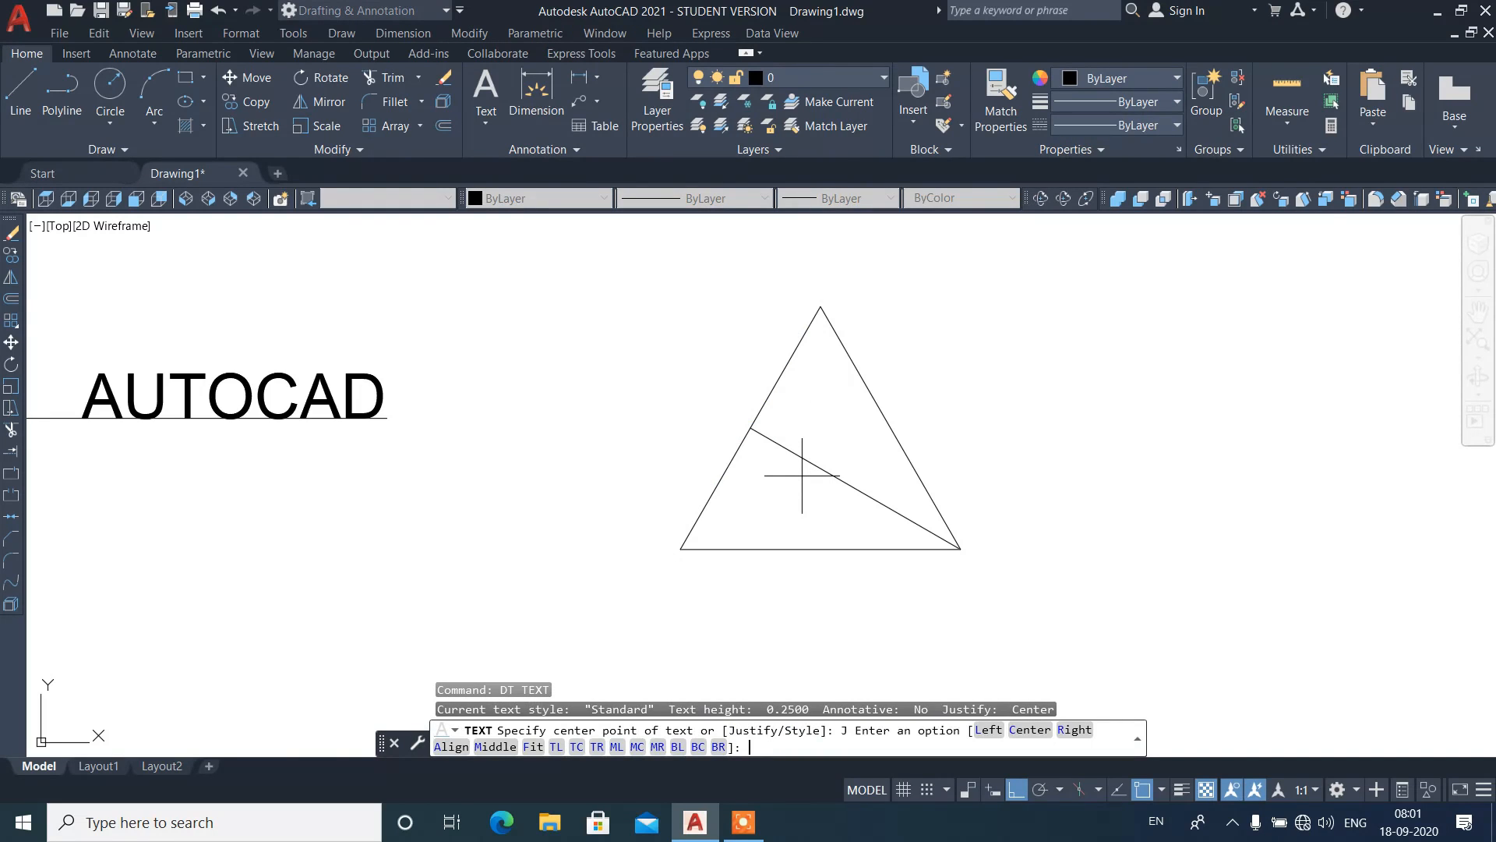
pyautogui.write('C')
pyautogui.press('Return')
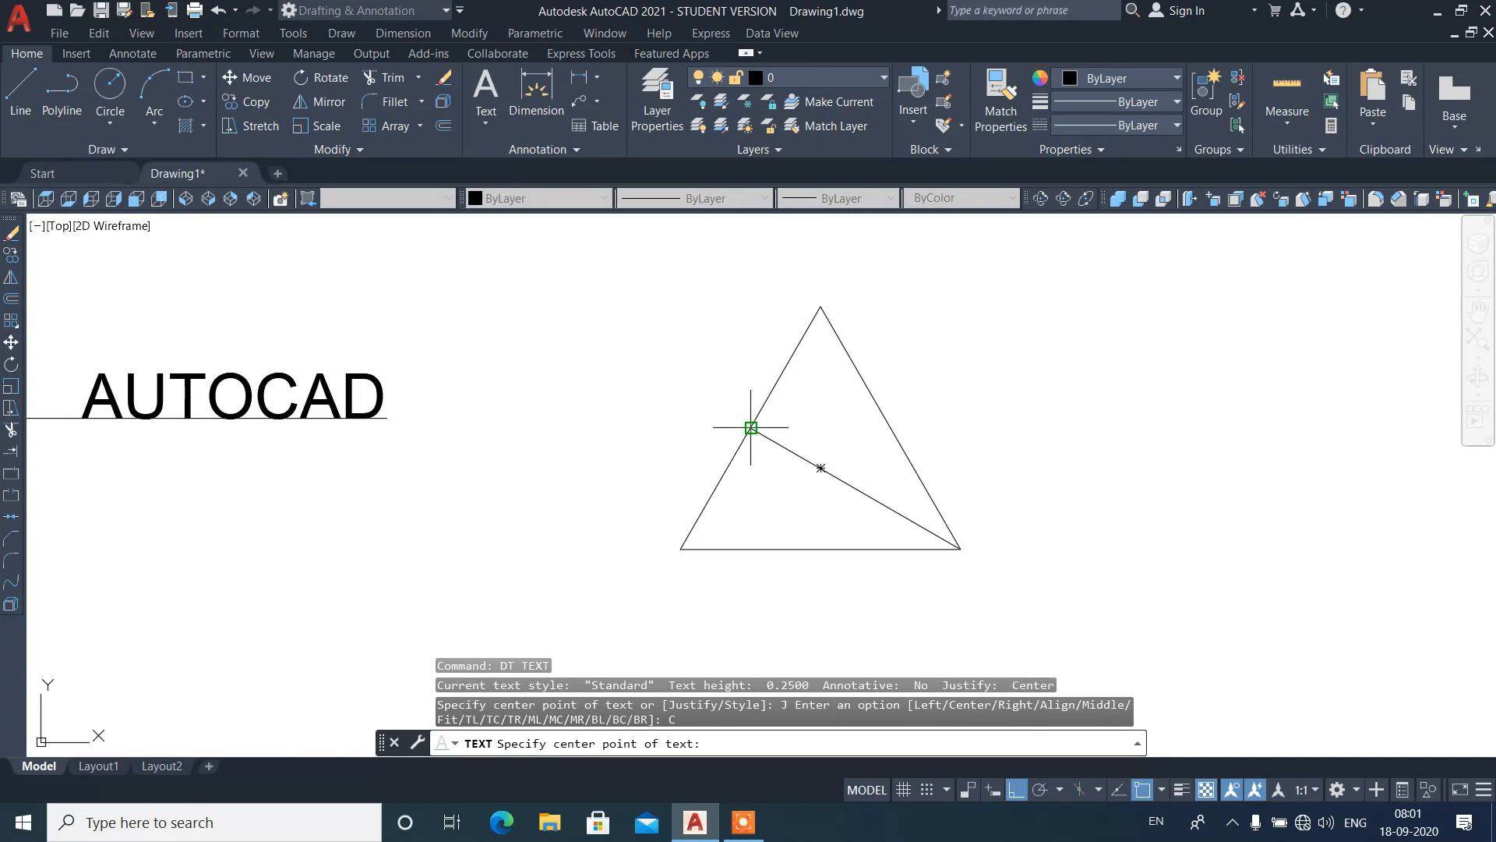
pyautogui.click(750, 428)
pyautogui.press('Return')
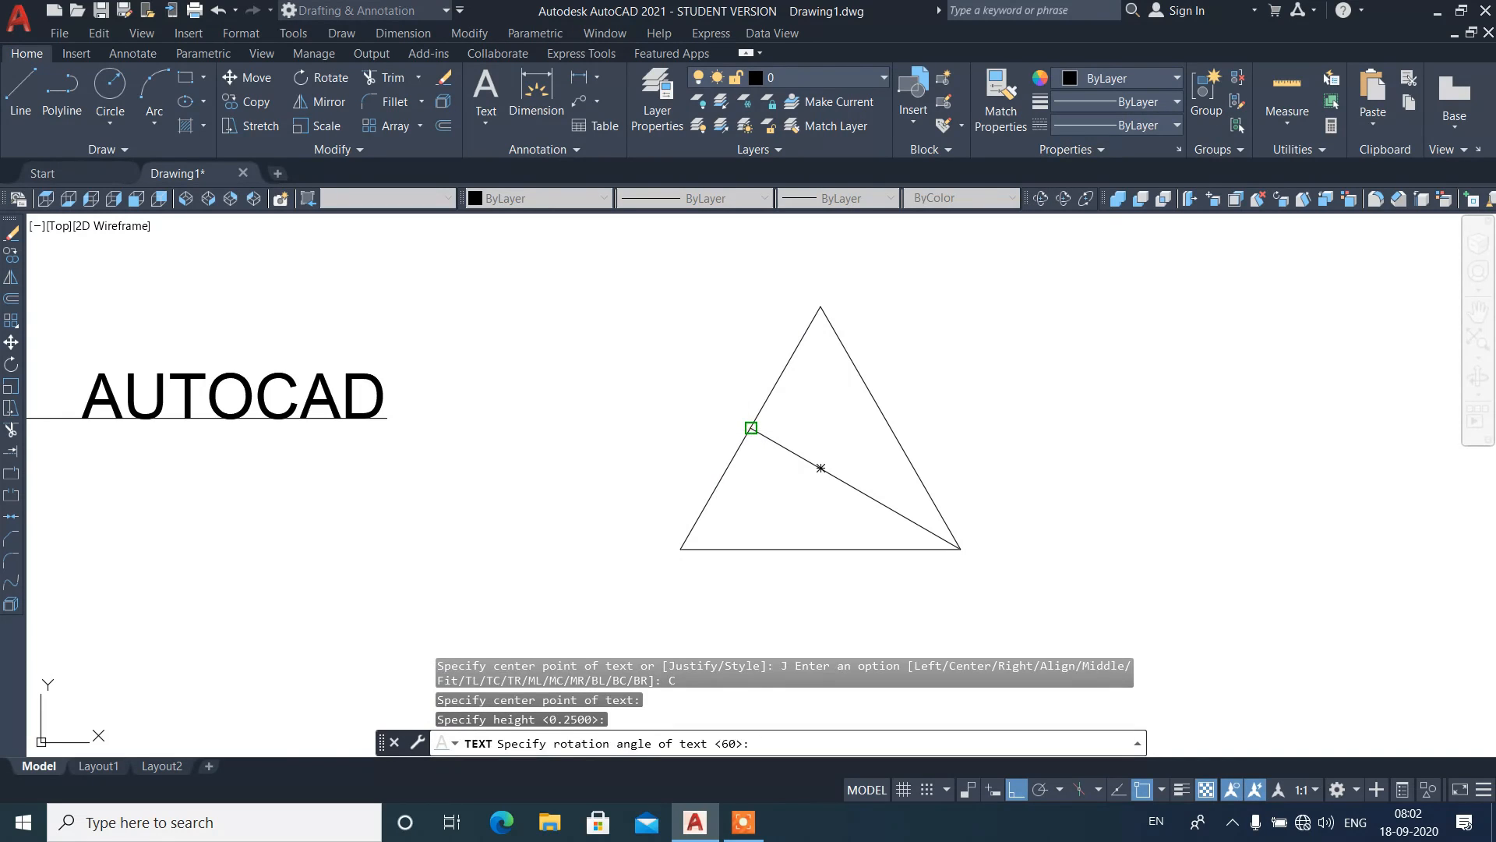
pyautogui.press('Return')
pyautogui.write('AUTOC')
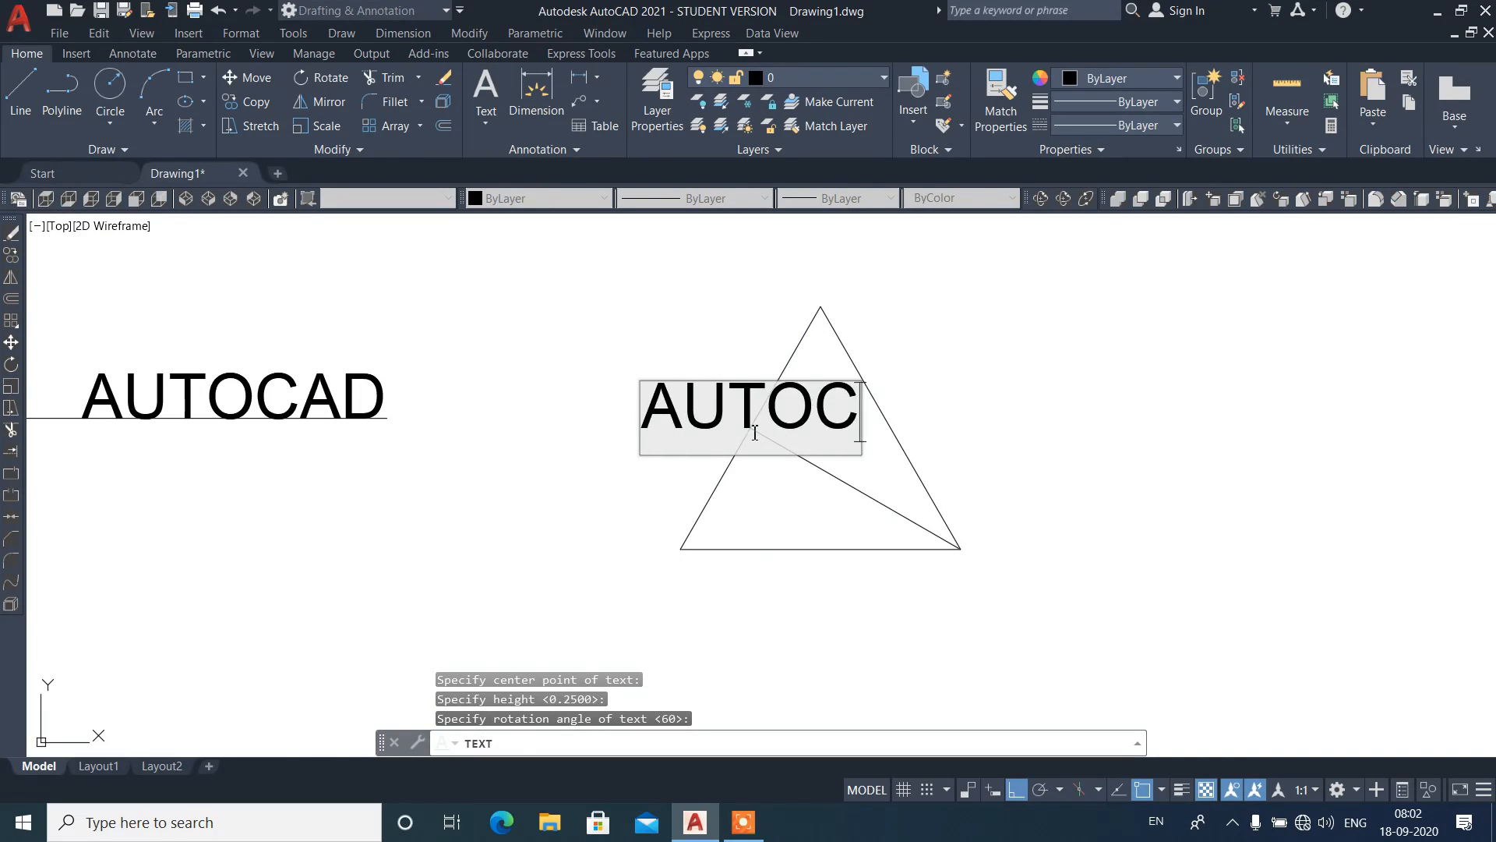
pyautogui.write('AD')
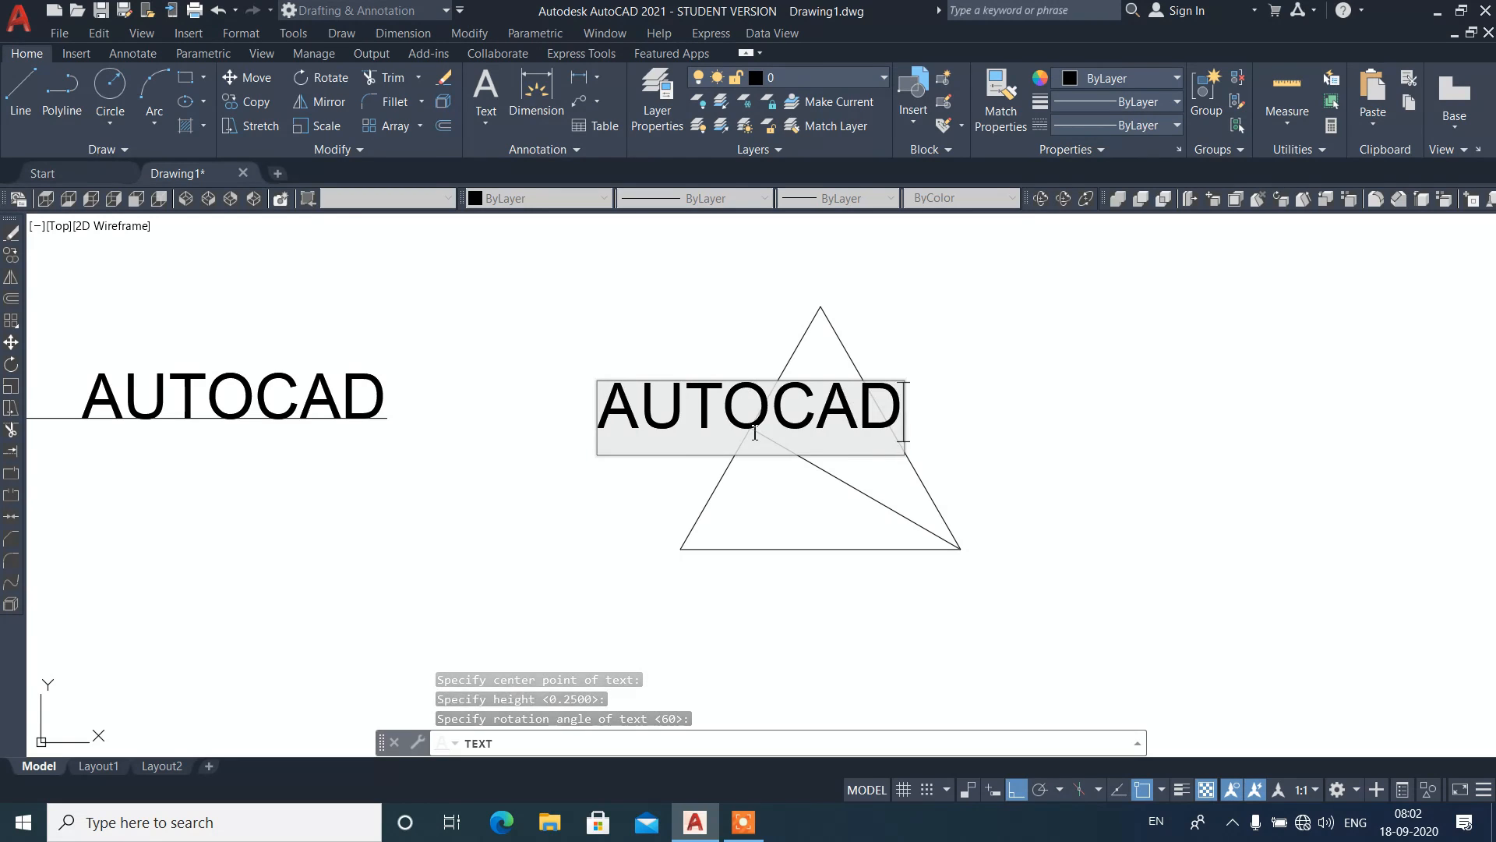
pyautogui.press('Return')
pyautogui.press('Return')
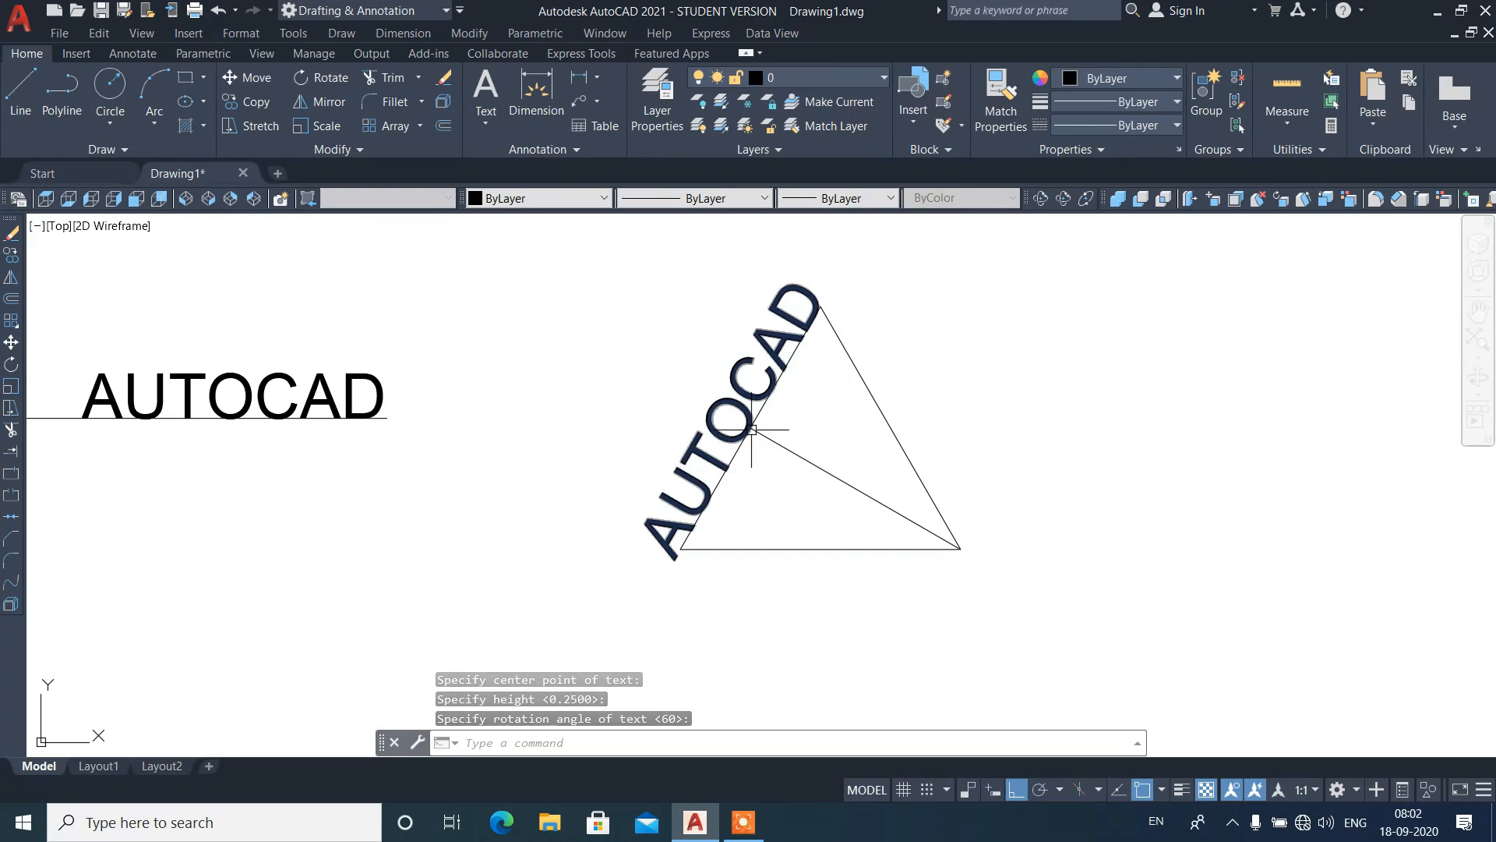
# Step: Erase the triangle together with its inner line and the rotated "AUTOCAD" text
pyautogui.click(926, 292)
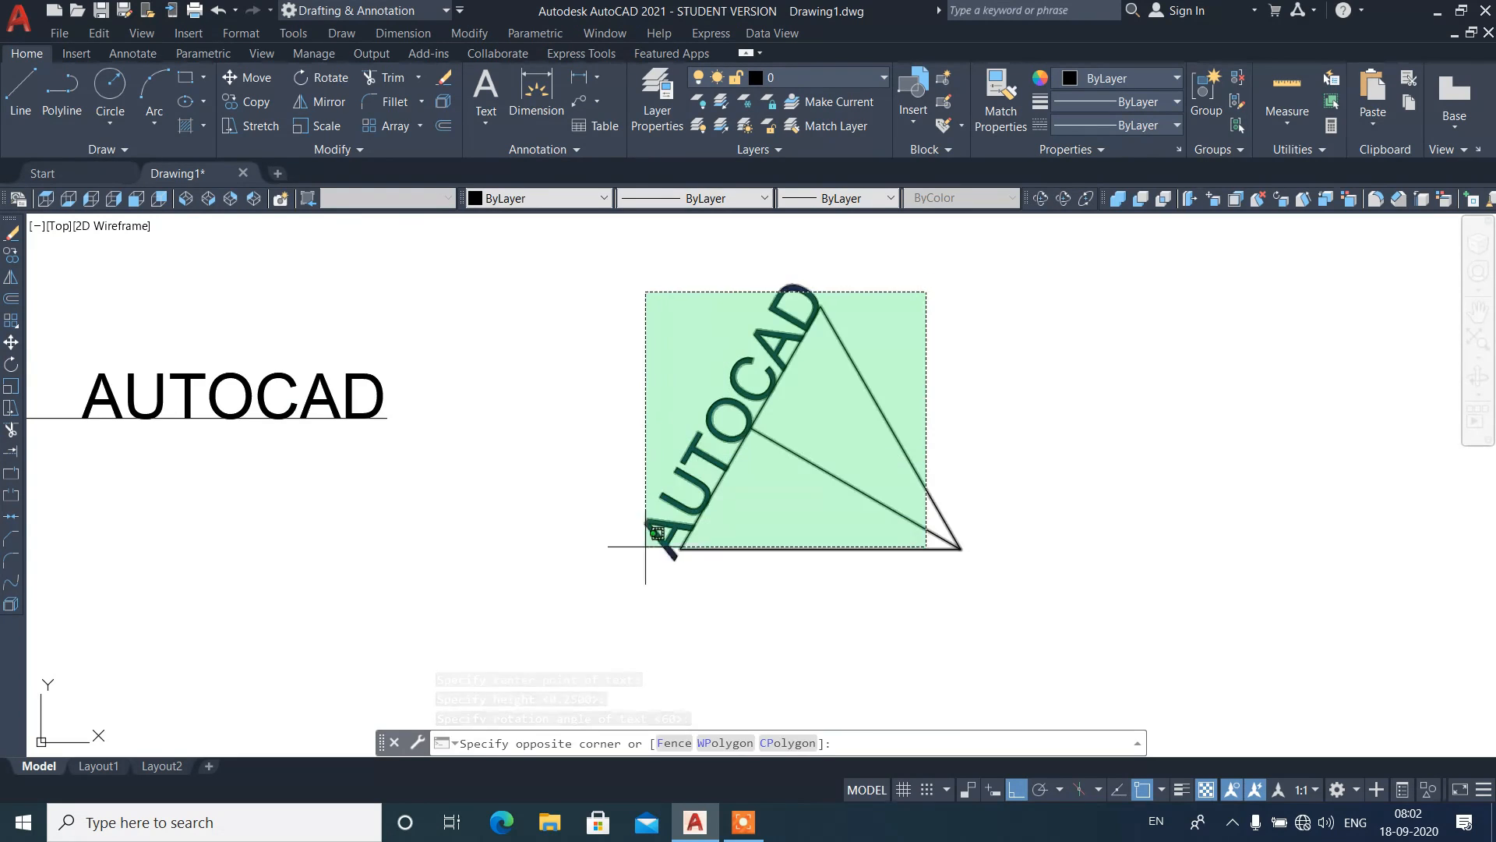
pyautogui.click(614, 588)
pyautogui.write('E')
pyautogui.press('Return')
pyautogui.scroll(-3, 958, 576)
pyautogui.scroll(-2, 932, 558)
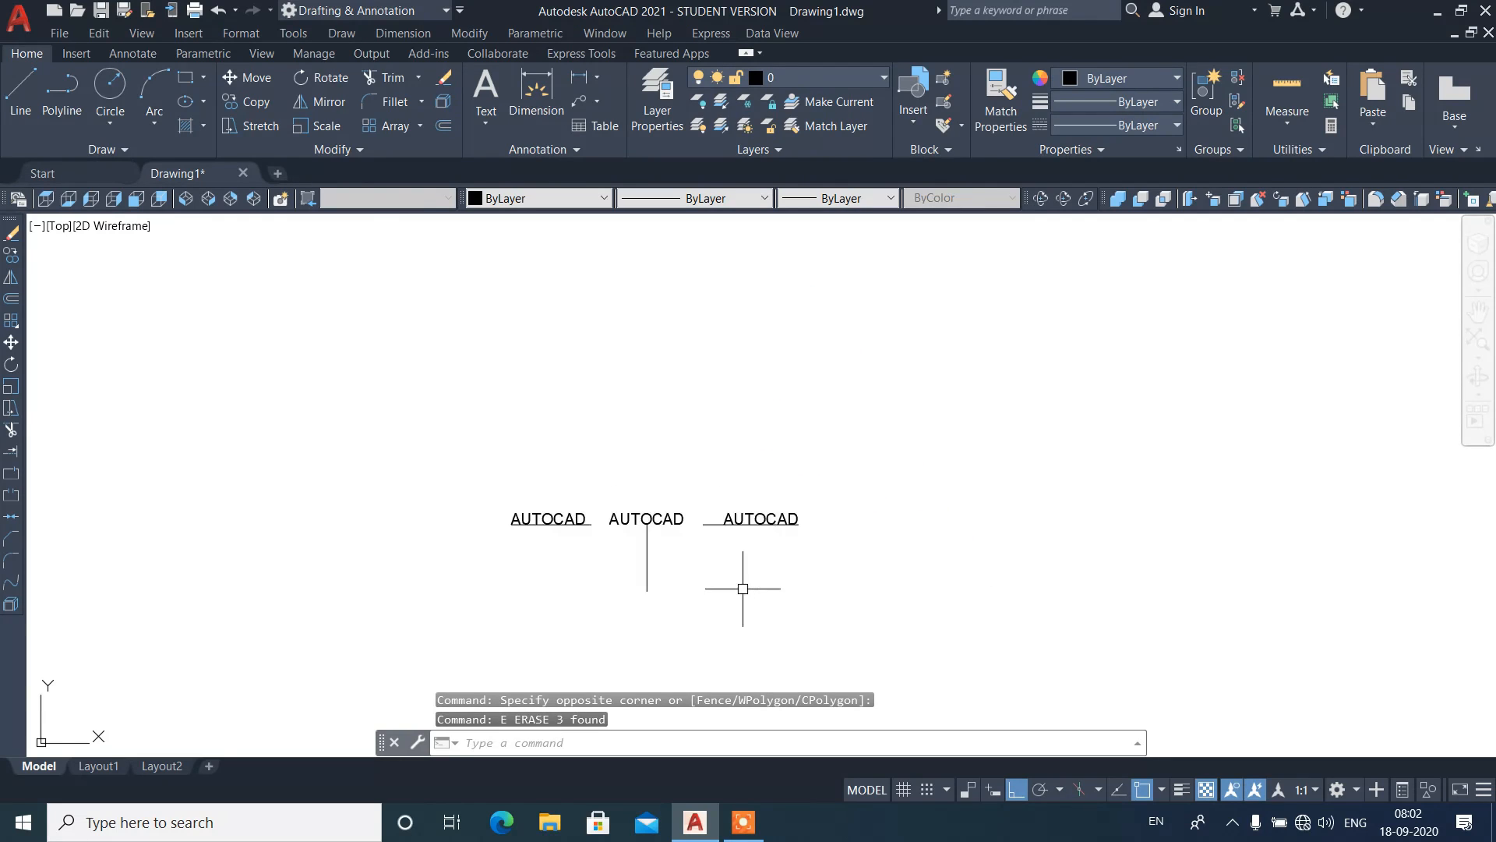
# Step: Erase the three remaining "AUTOCAD" texts and their reference lines
pyautogui.scroll(4, 741, 581)
pyautogui.click(894, 499)
pyautogui.click(247, 360)
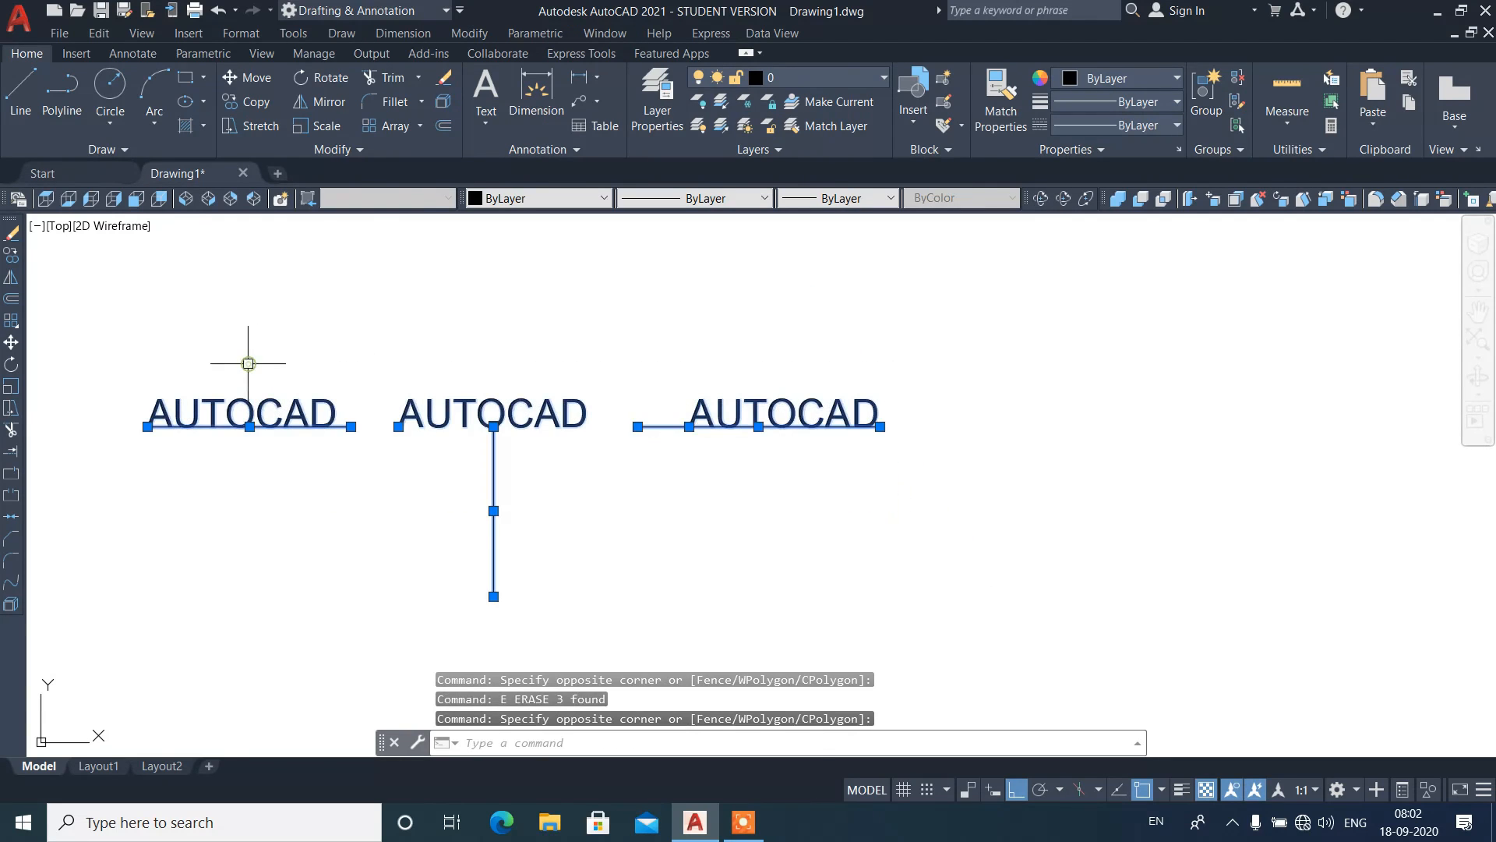
pyautogui.write('E')
pyautogui.press('Return')
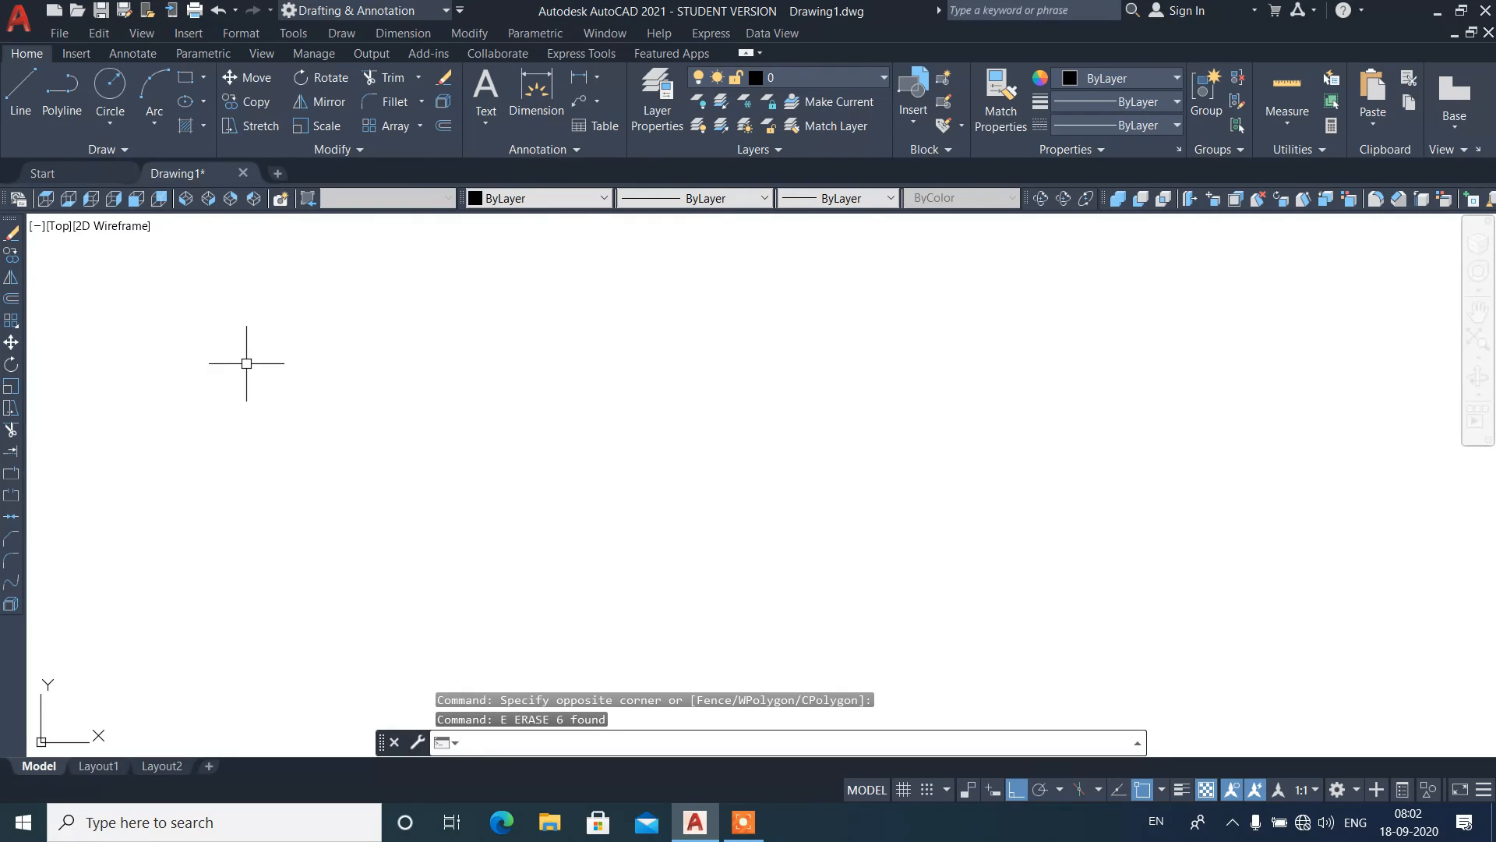
# Step: Draw a horizontal line across the left part of the empty drawing area
pyautogui.write('L')
pyautogui.press('Return')
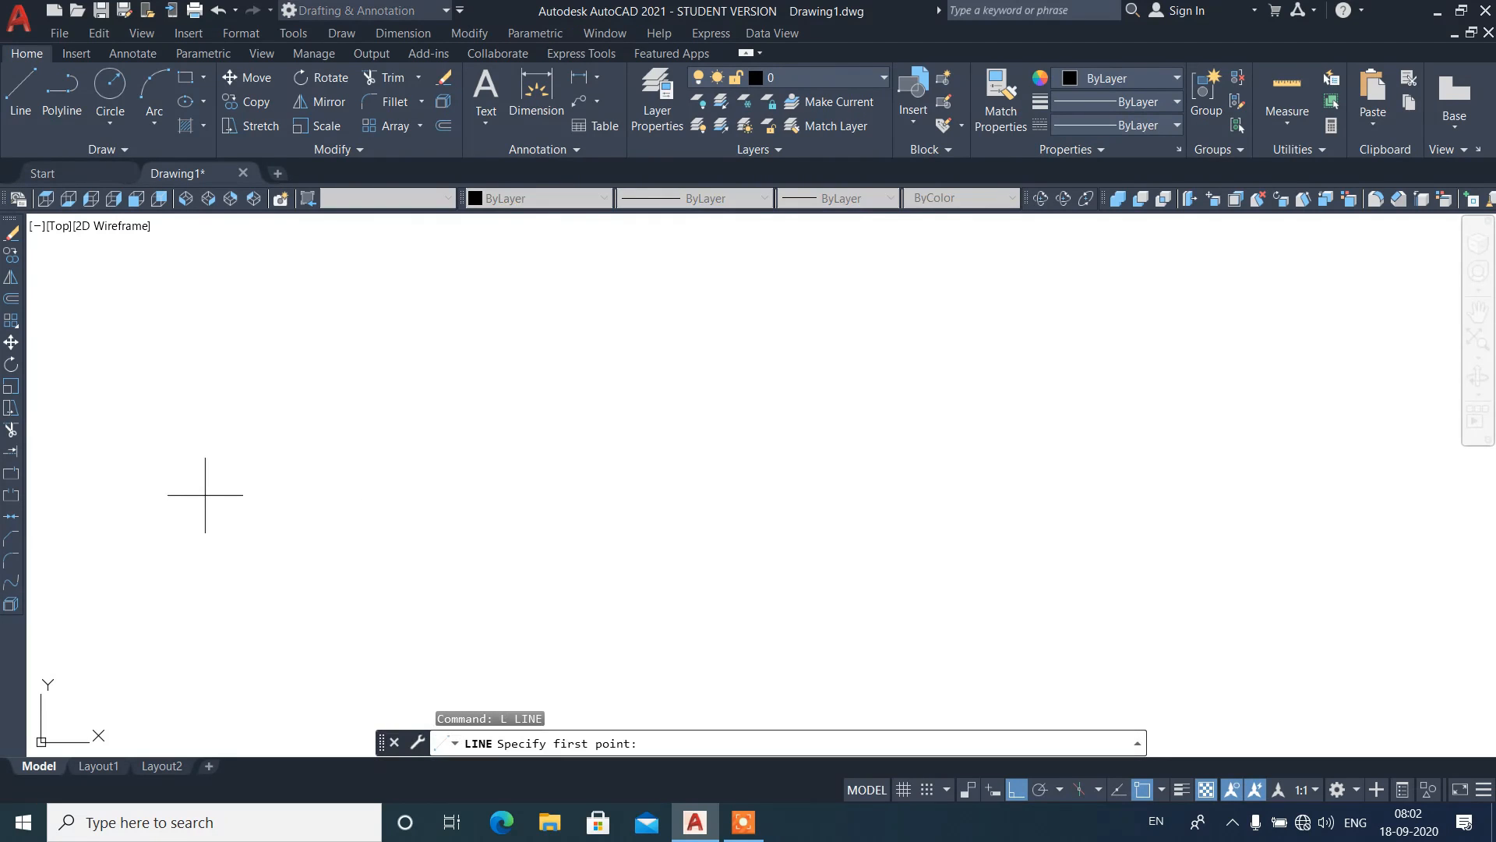
pyautogui.click(140, 490)
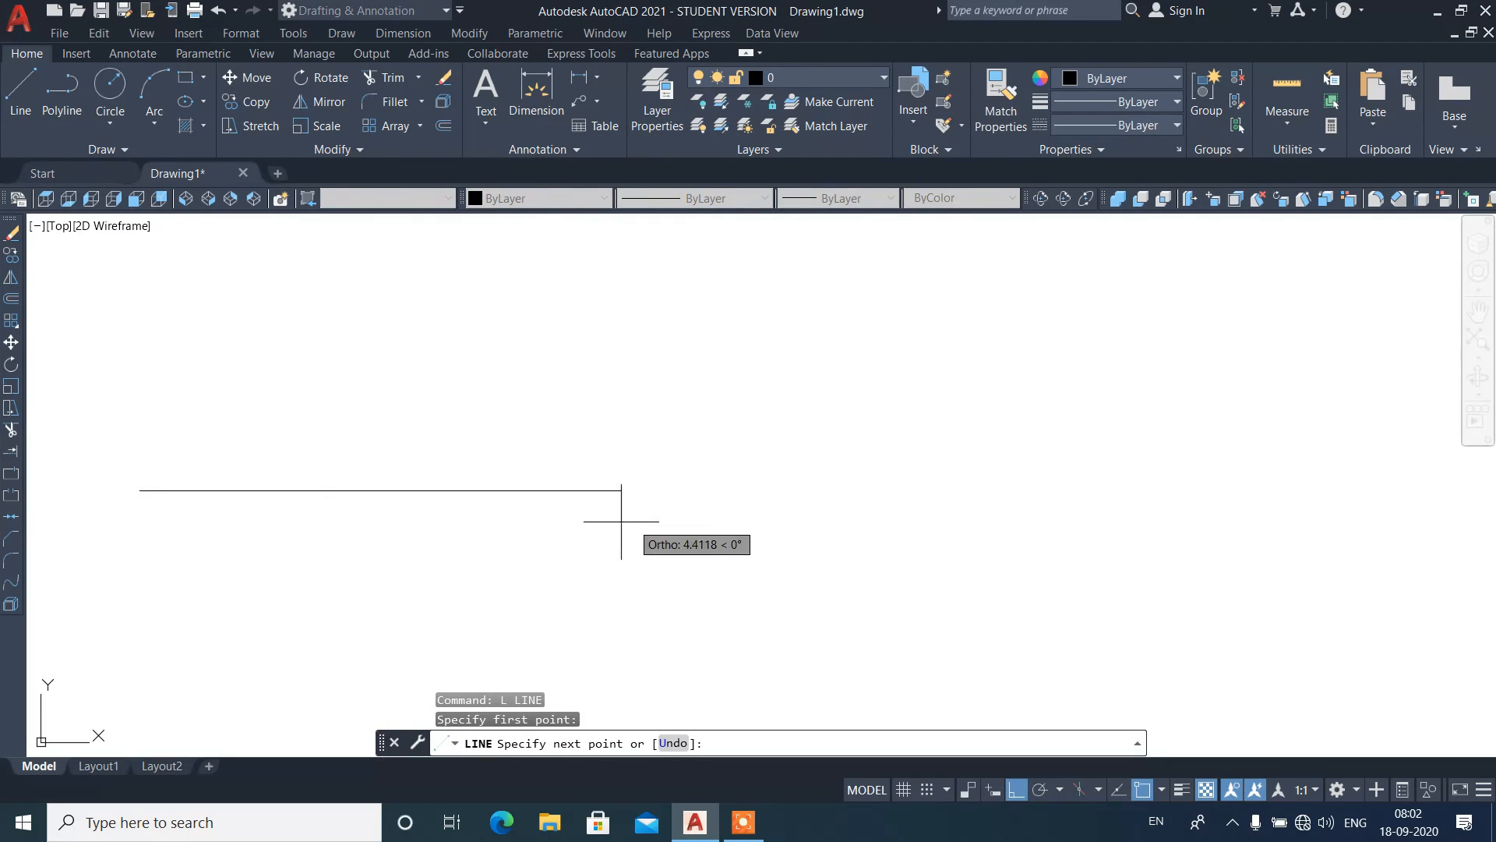
pyautogui.click(547, 520)
pyautogui.press('Return')
pyautogui.click(528, 468)
pyautogui.click(478, 518)
pyautogui.write('c')
pyautogui.press('Return')
pyautogui.click(487, 553)
pyautogui.press('Escape')
# Step: Copy the horizontal line straight to the right, leaving a gap between the two lines
pyautogui.click(561, 503)
pyautogui.click(487, 479)
pyautogui.write('CP')
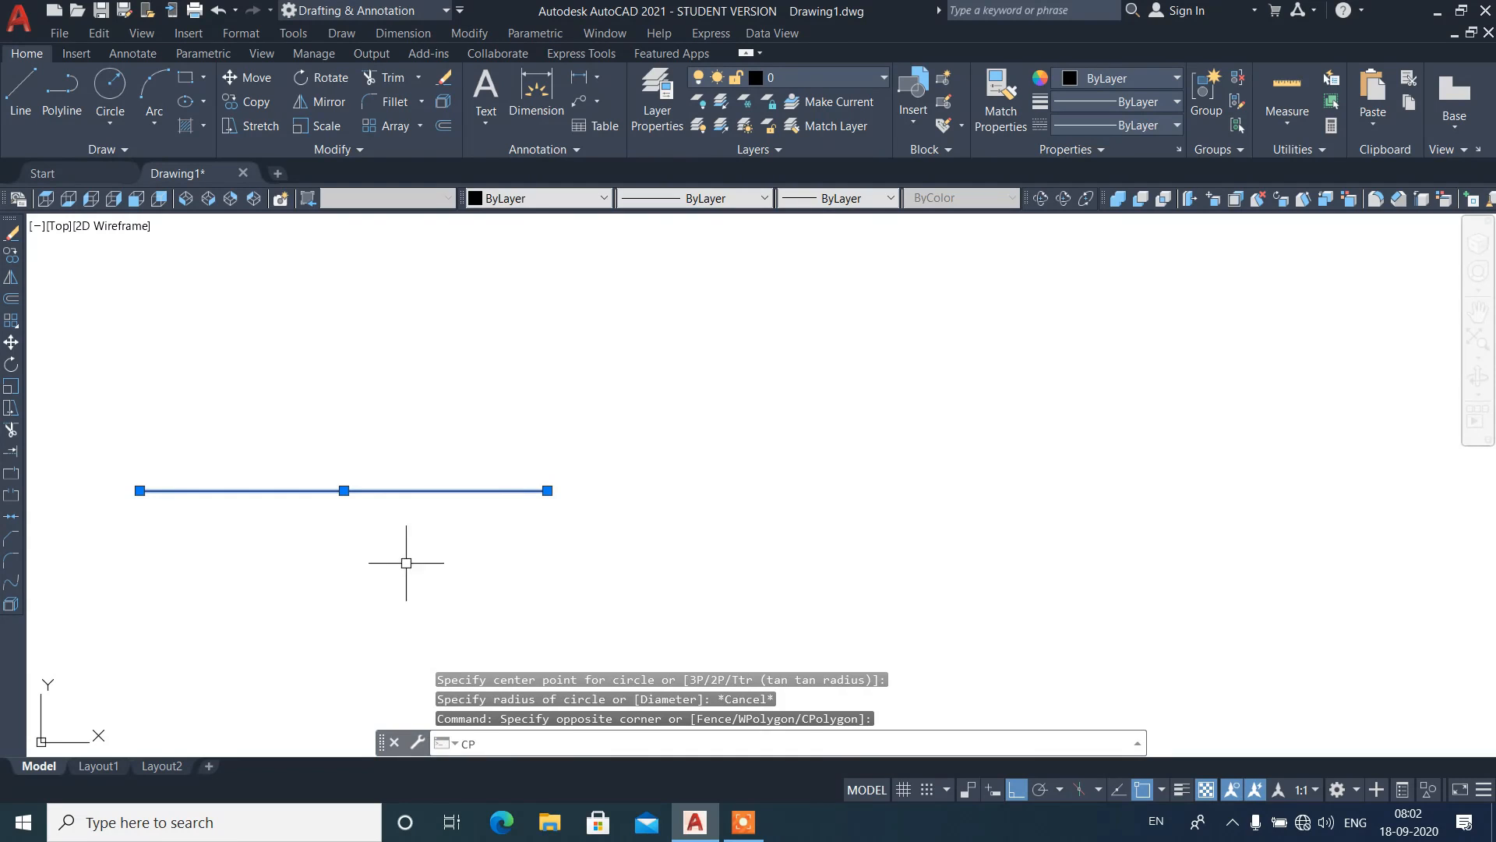
pyautogui.press('Return')
pyautogui.click(405, 563)
pyautogui.click(1122, 580)
pyautogui.press('Return')
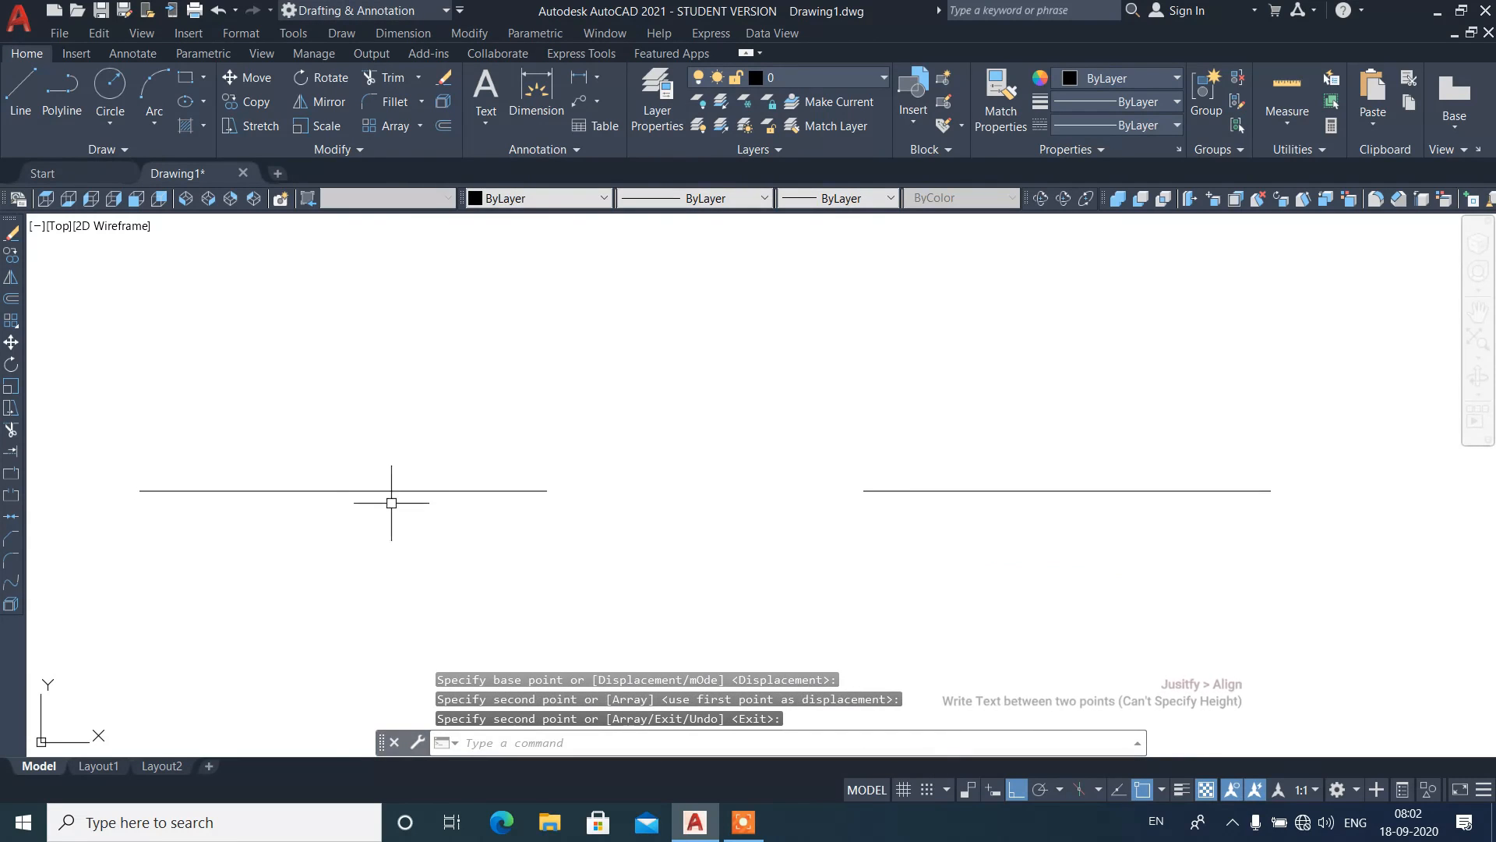
# Step: Start a single-line text with Align justification, its baseline running between the two endpoints of the left horizontal line
pyautogui.moveTo(674, 534); pyautogui.dragTo(718, 574, button='middle')
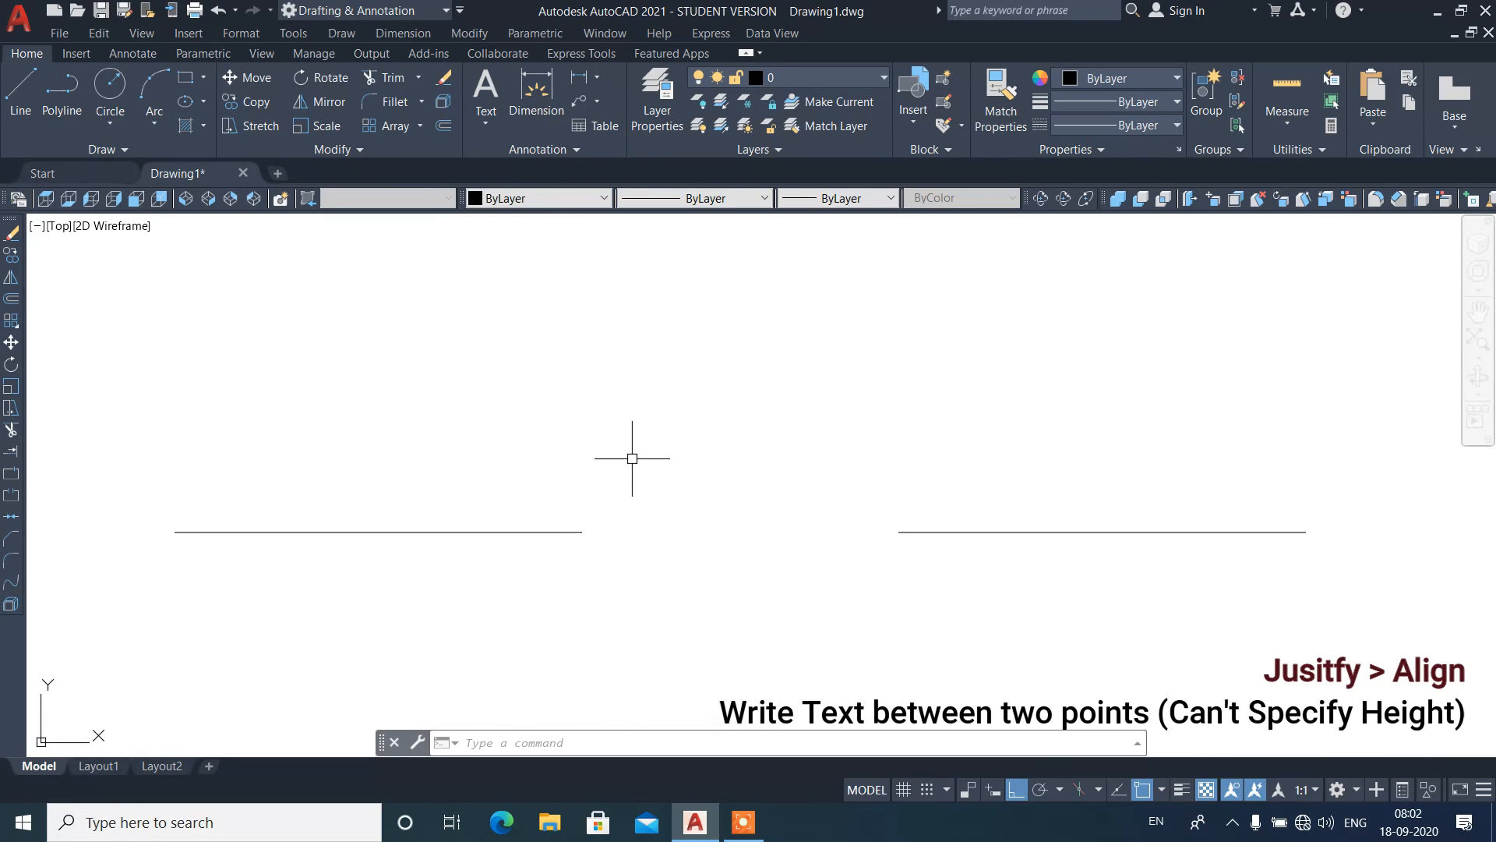
pyautogui.write('dt')
pyautogui.press('Return')
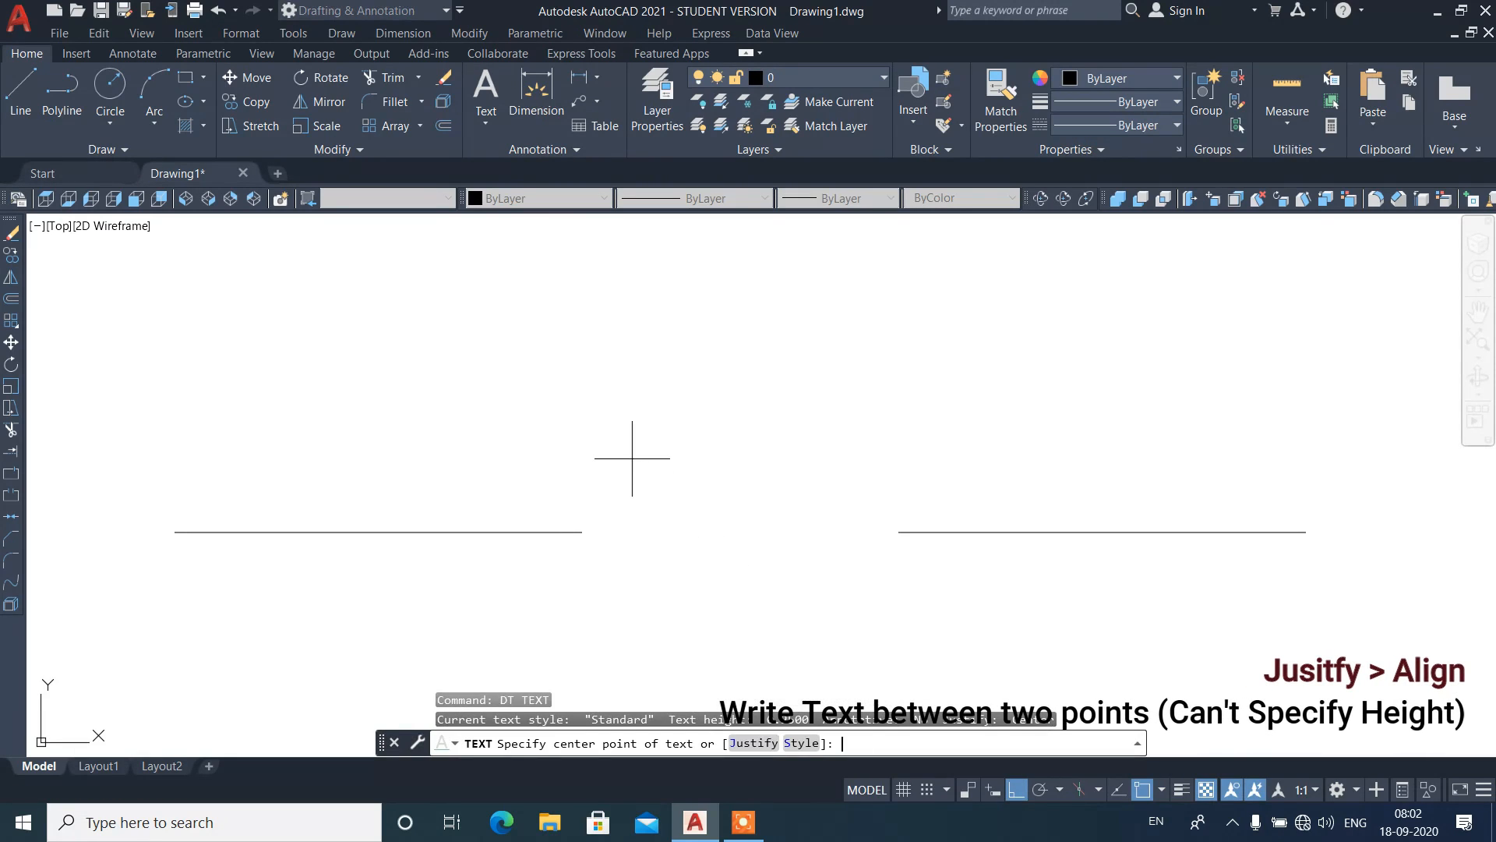
pyautogui.click(754, 743)
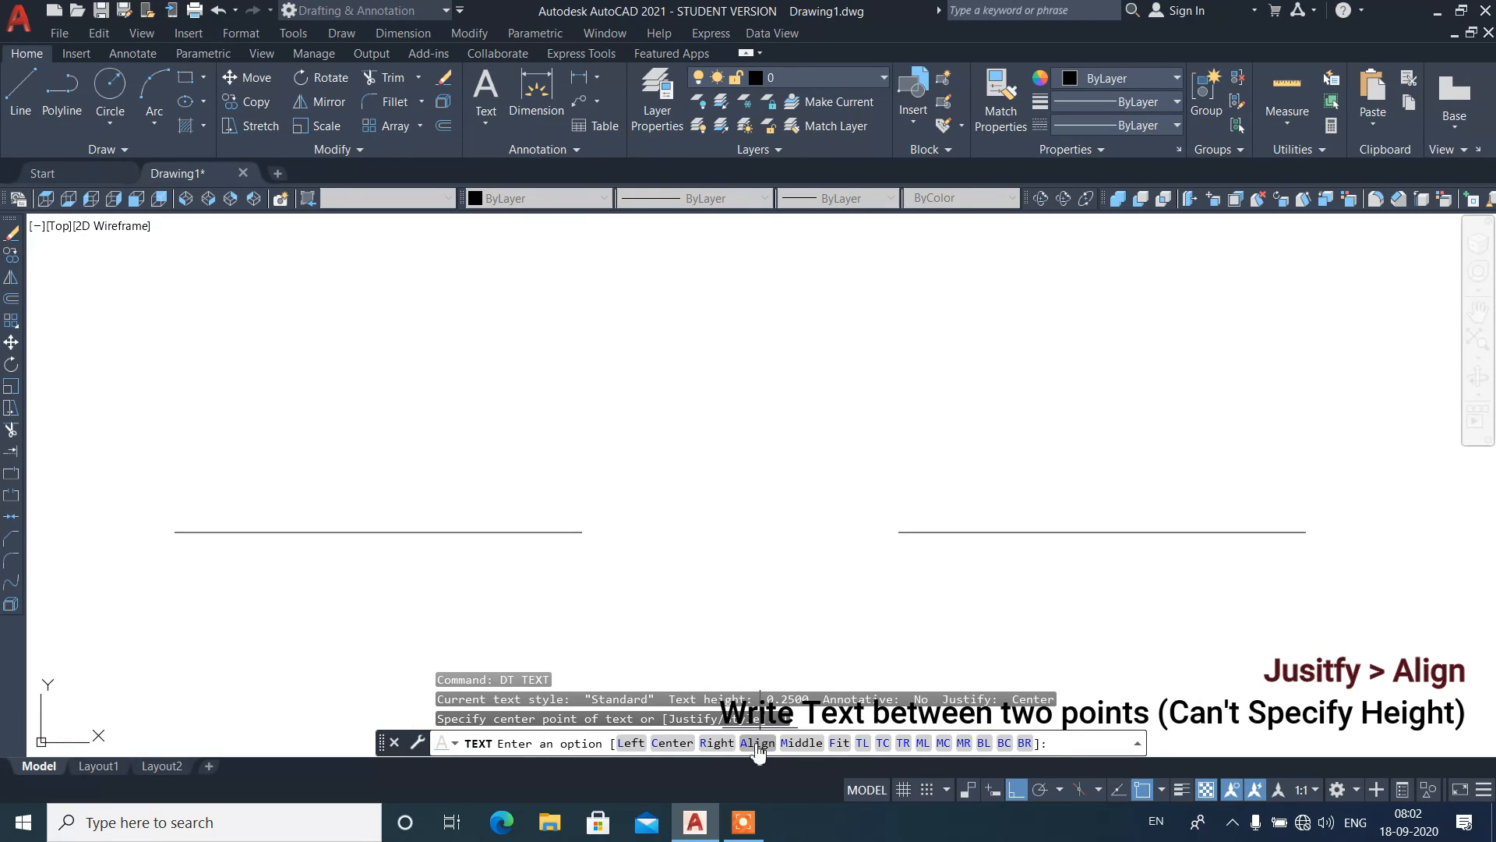
pyautogui.click(757, 743)
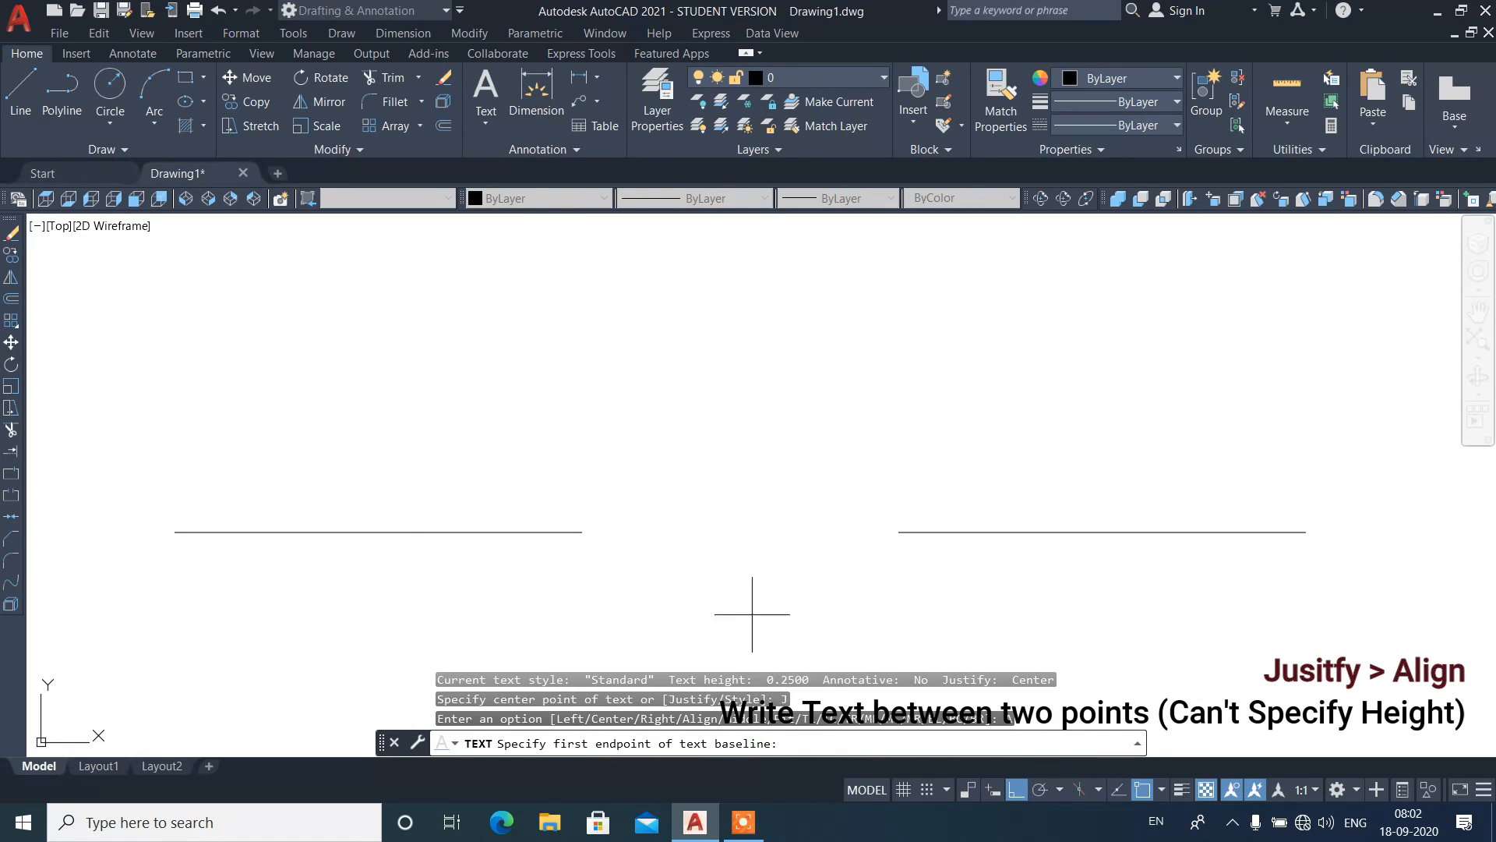
pyautogui.click(175, 535)
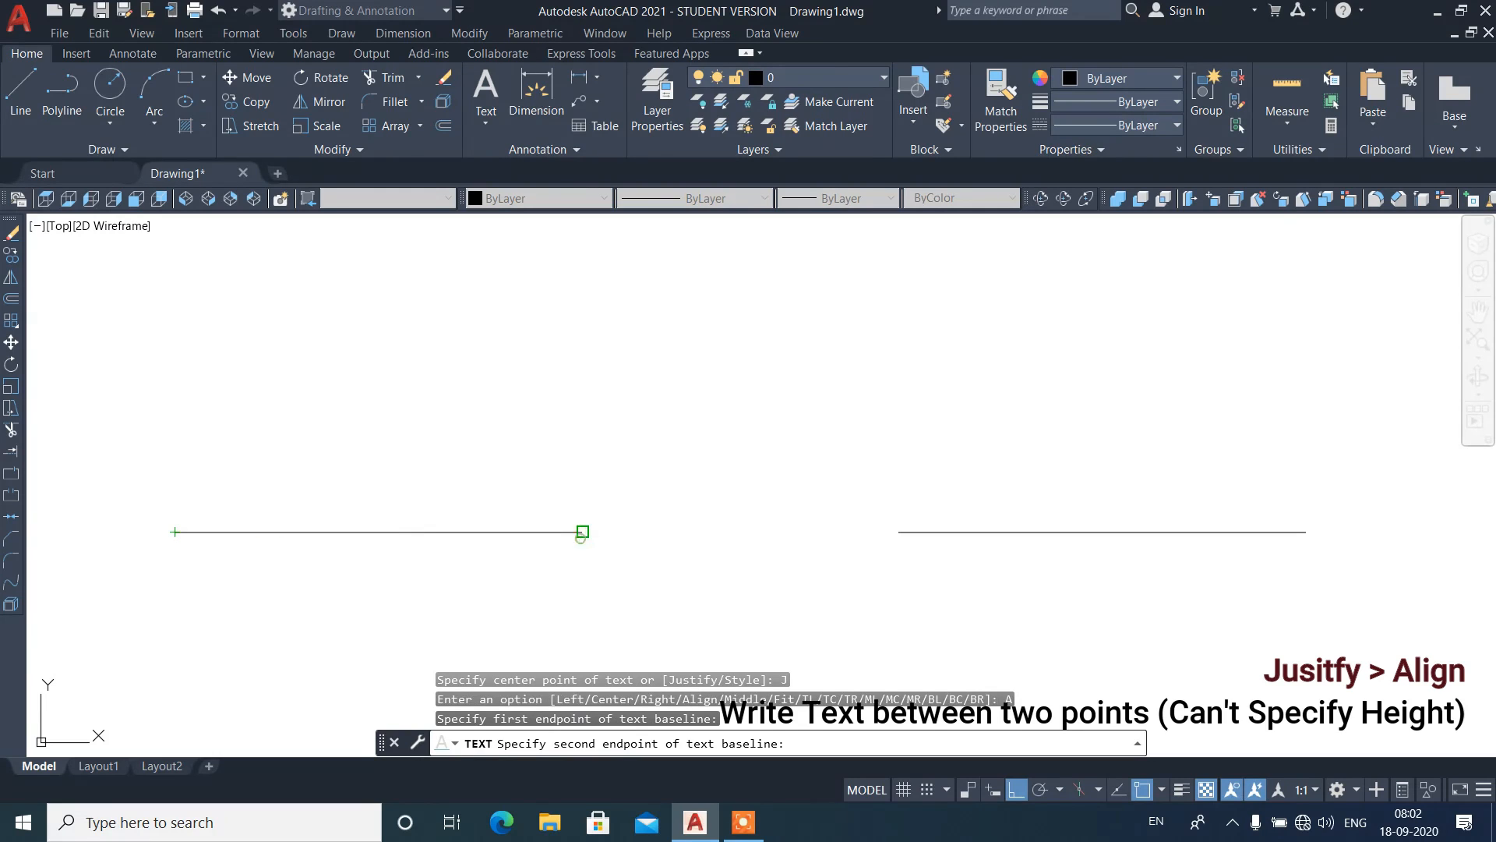
pyautogui.click(582, 532)
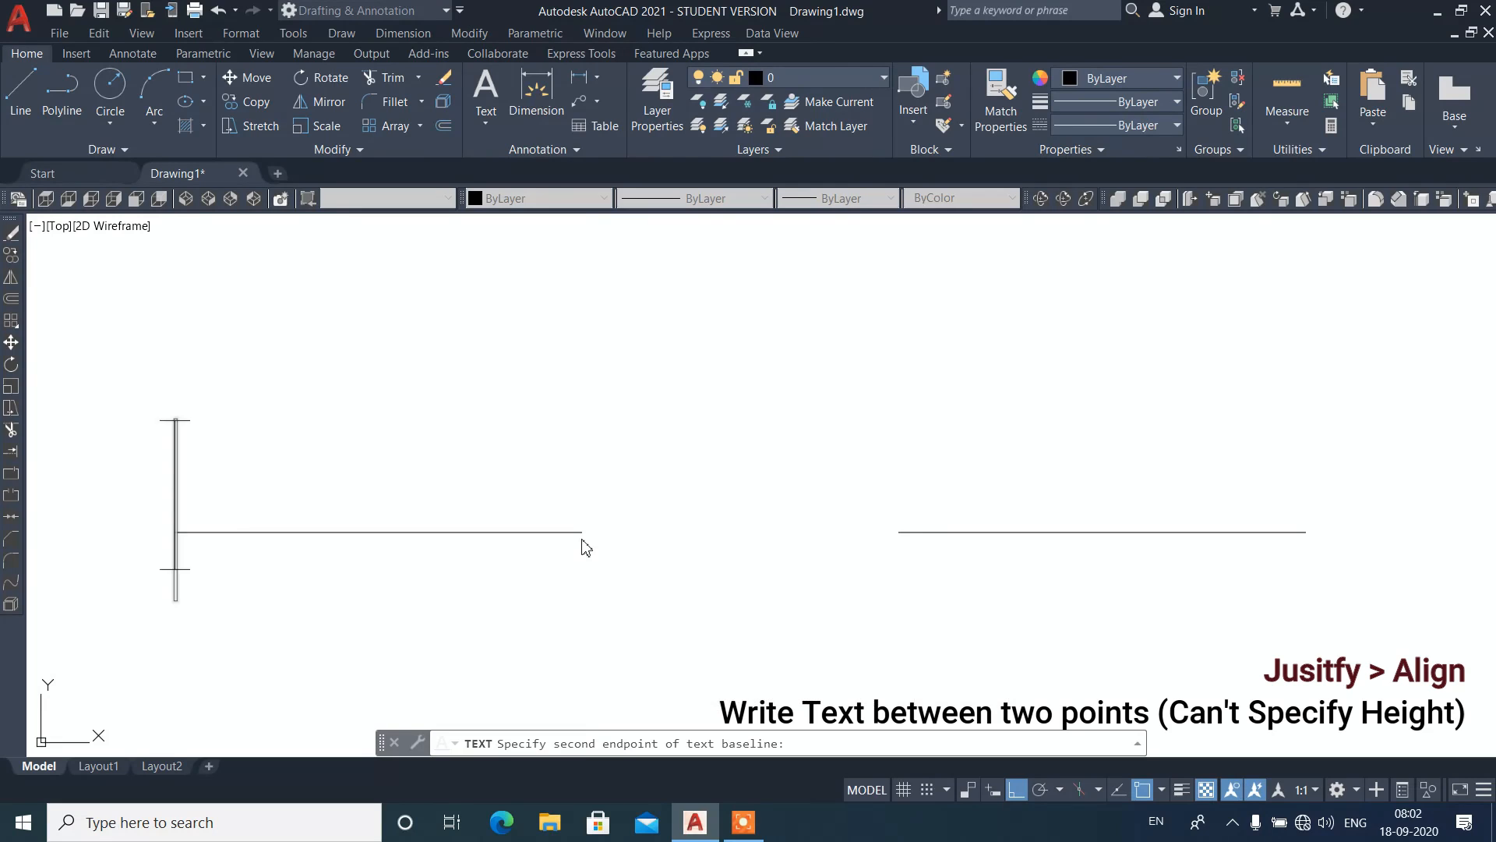
# Step: Enter "AUTOCAD IS A DESIGNING SOFTWARE" as the aligned text and finish the text command
pyautogui.write('A')
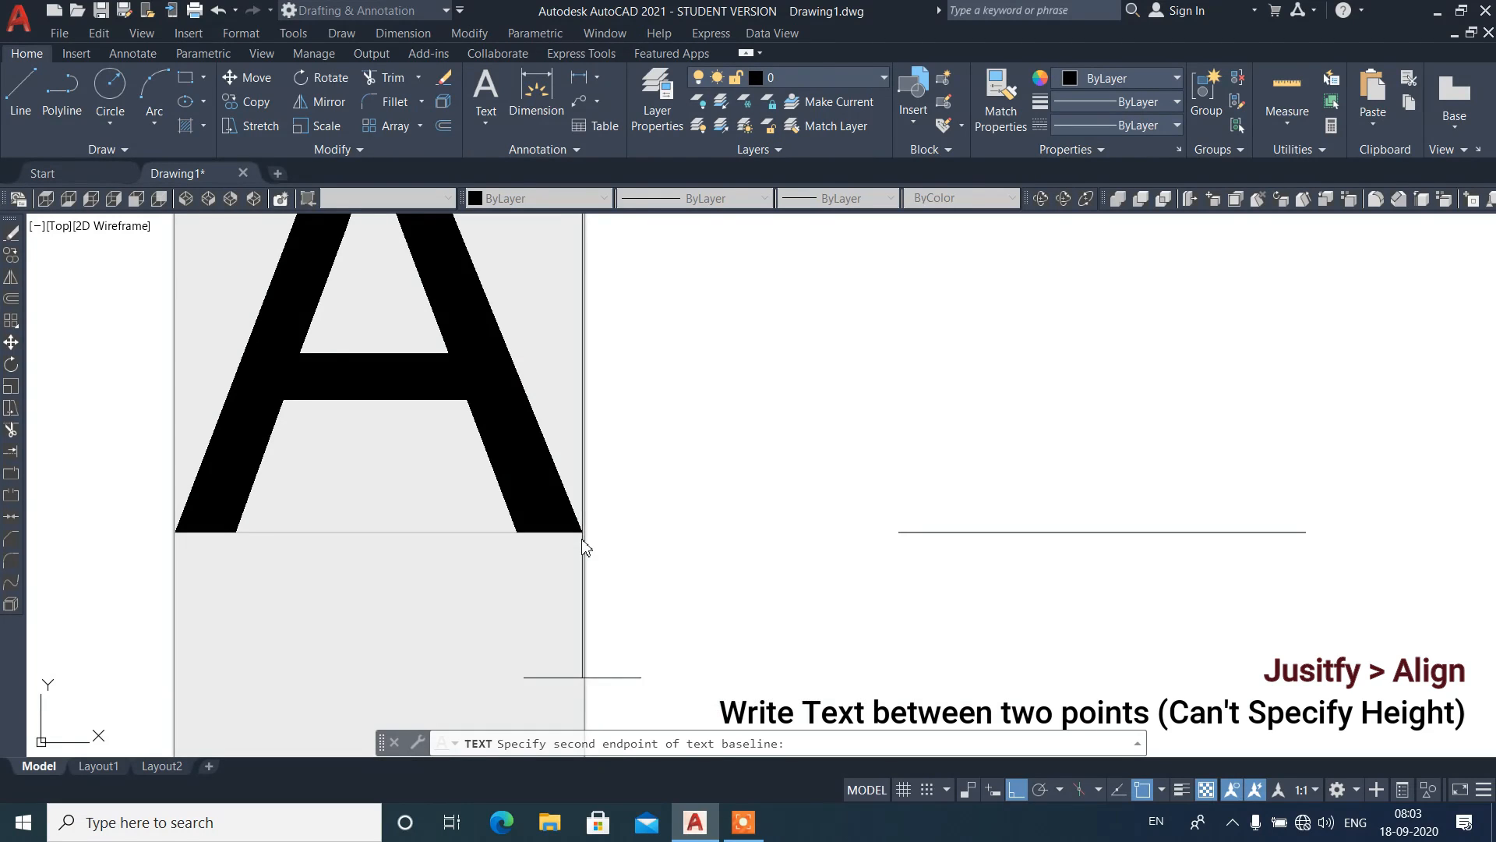
pyautogui.write('U')
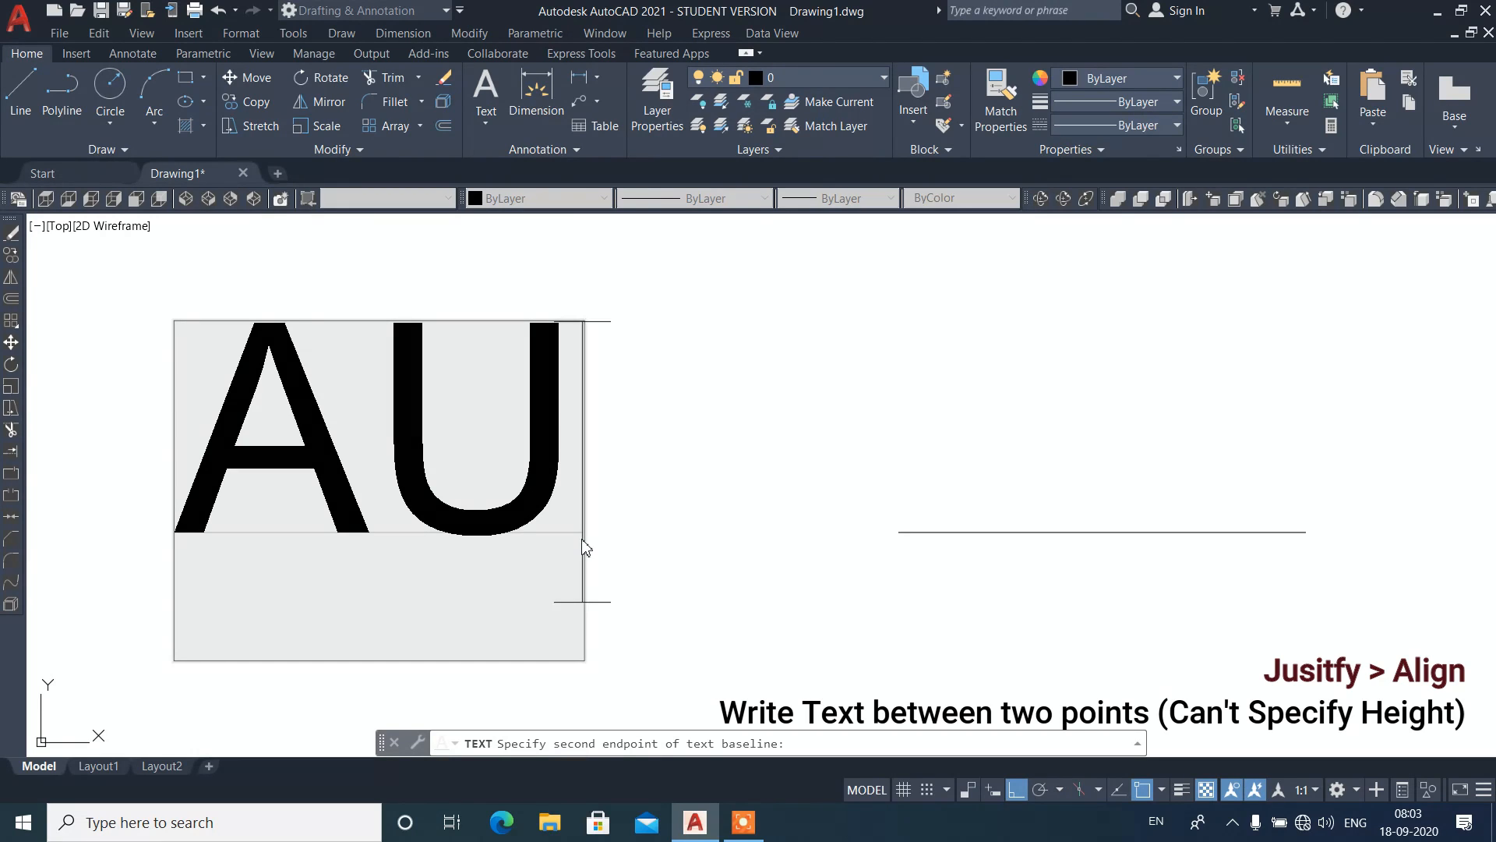
pyautogui.write('TO')
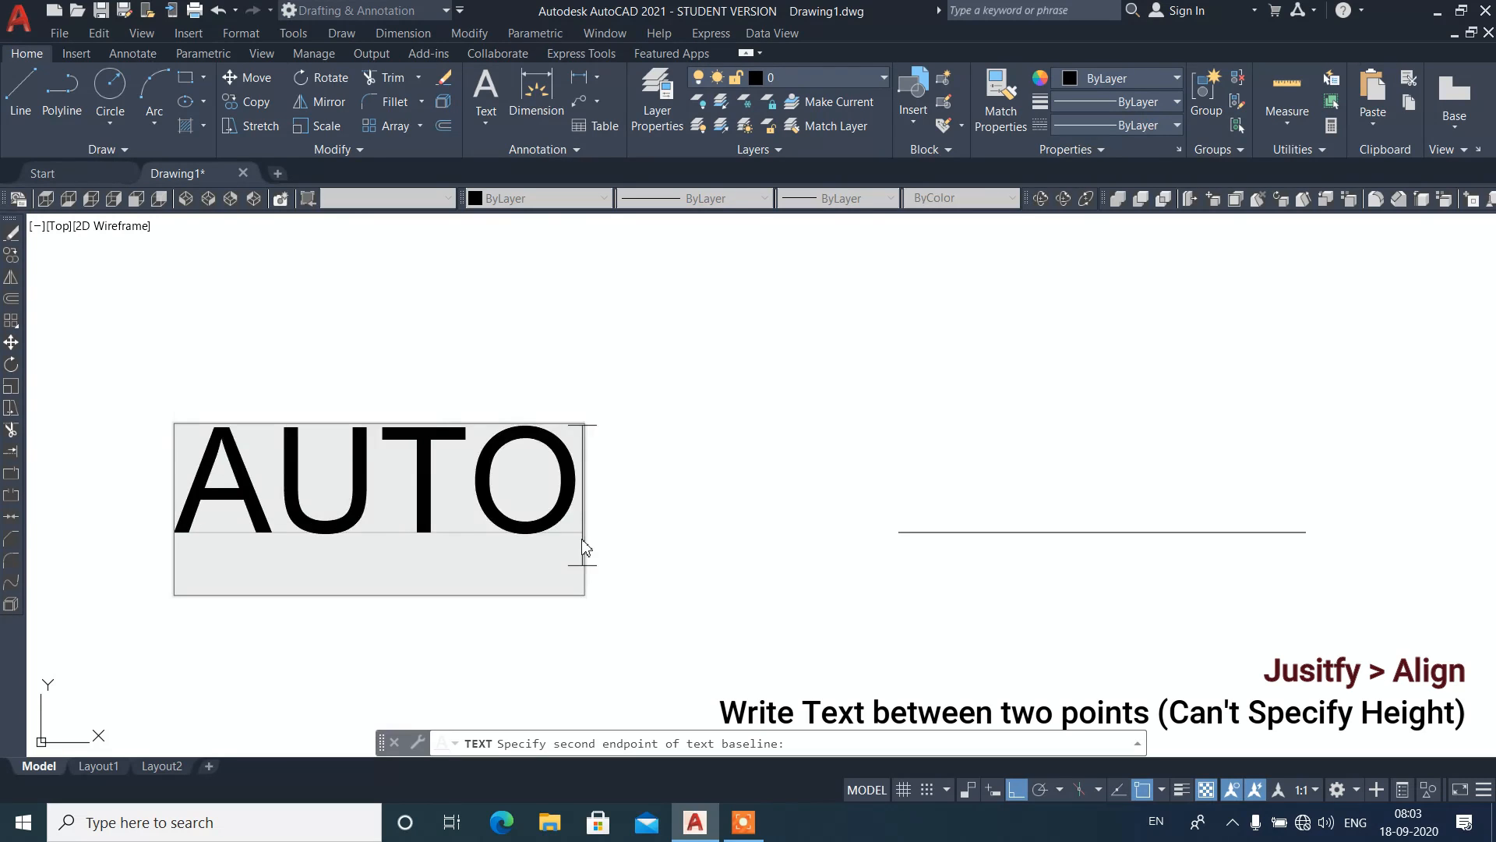
pyautogui.write('CAD')
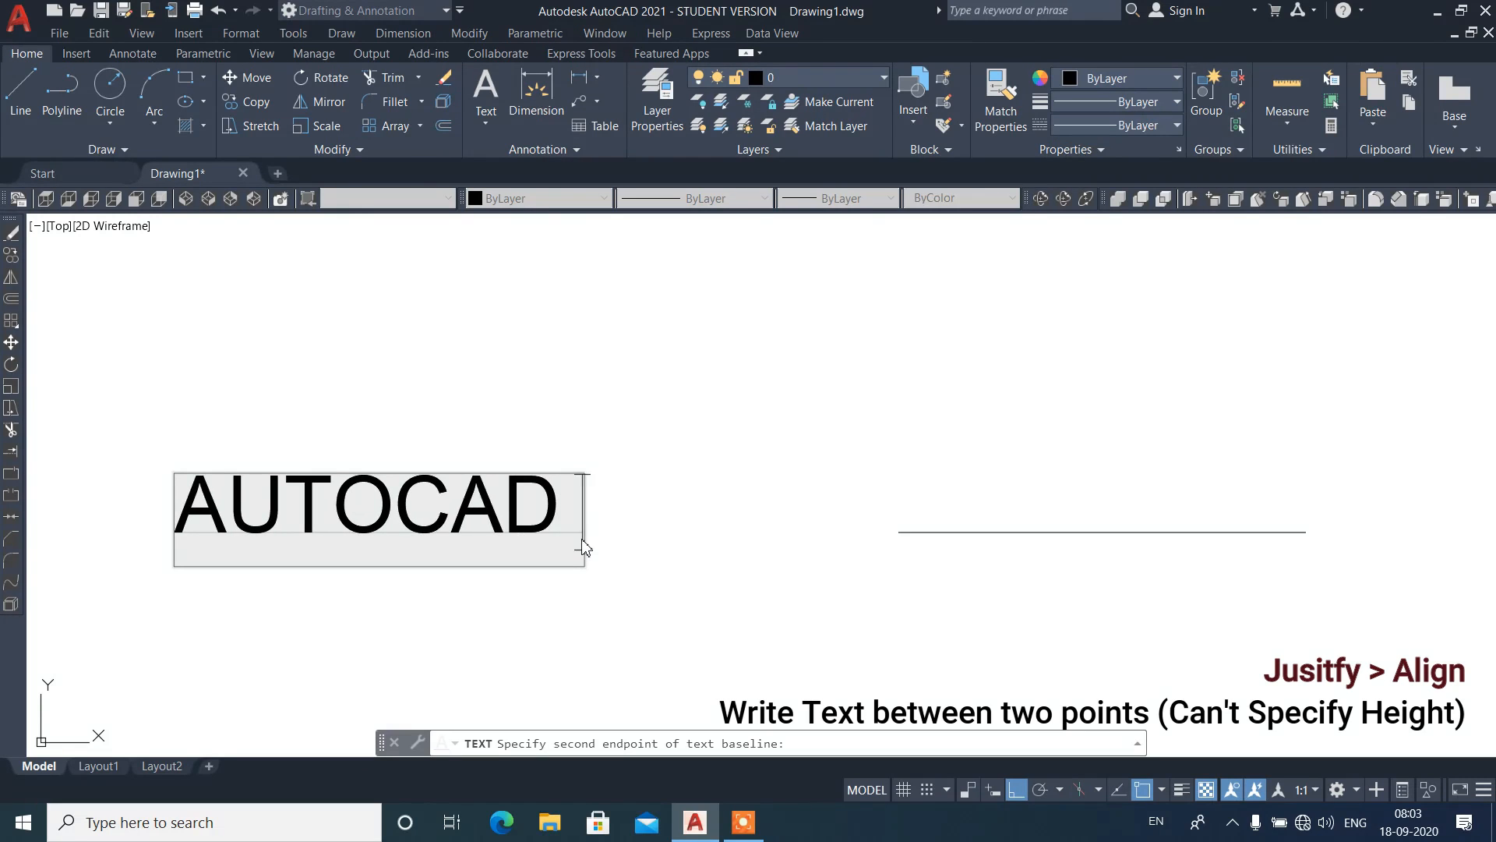
pyautogui.write(' IS')
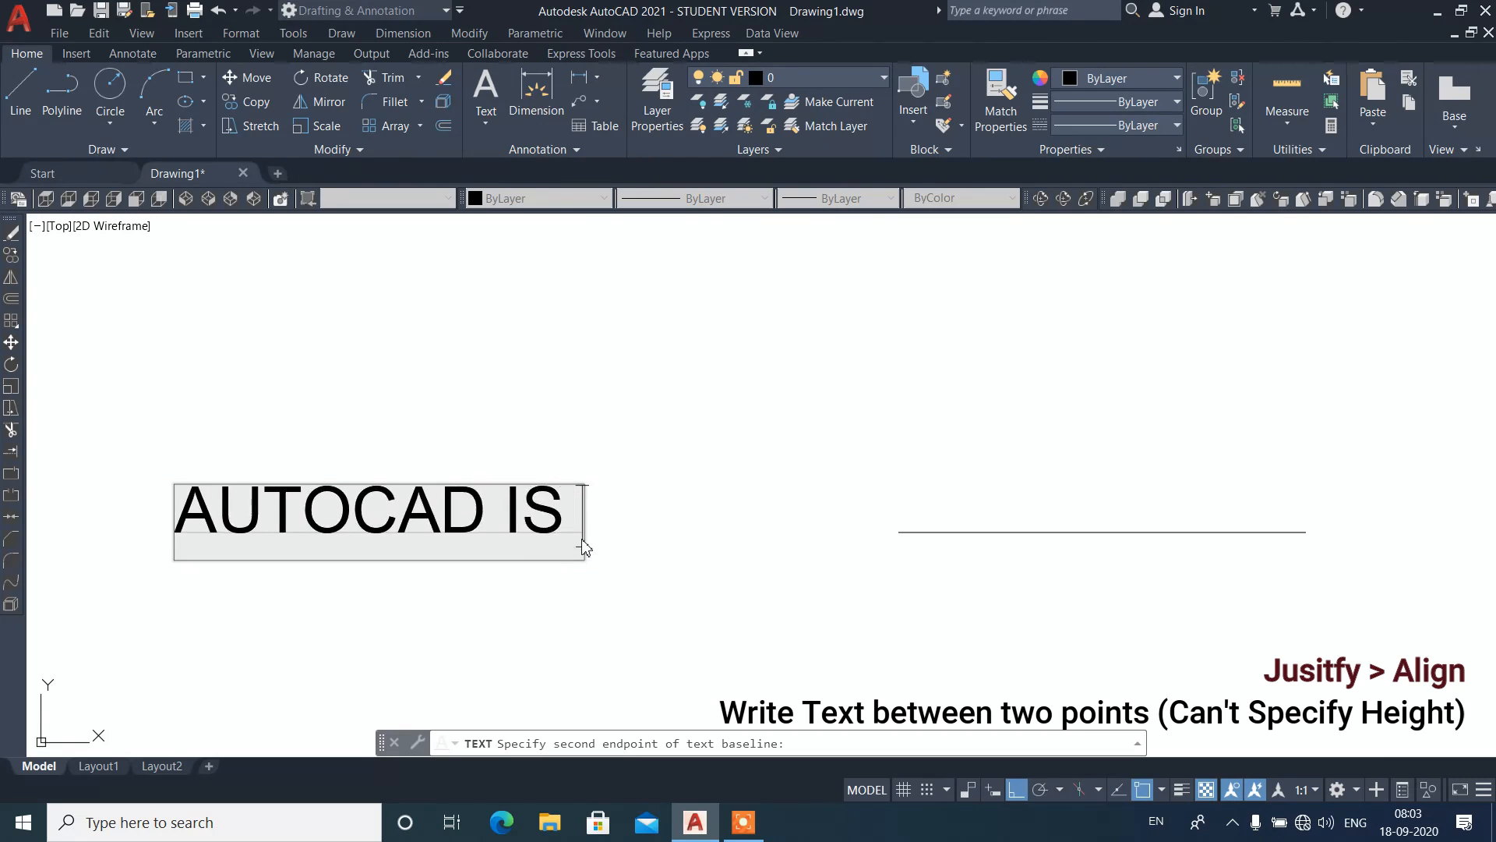
pyautogui.write(' A DESIGNI')
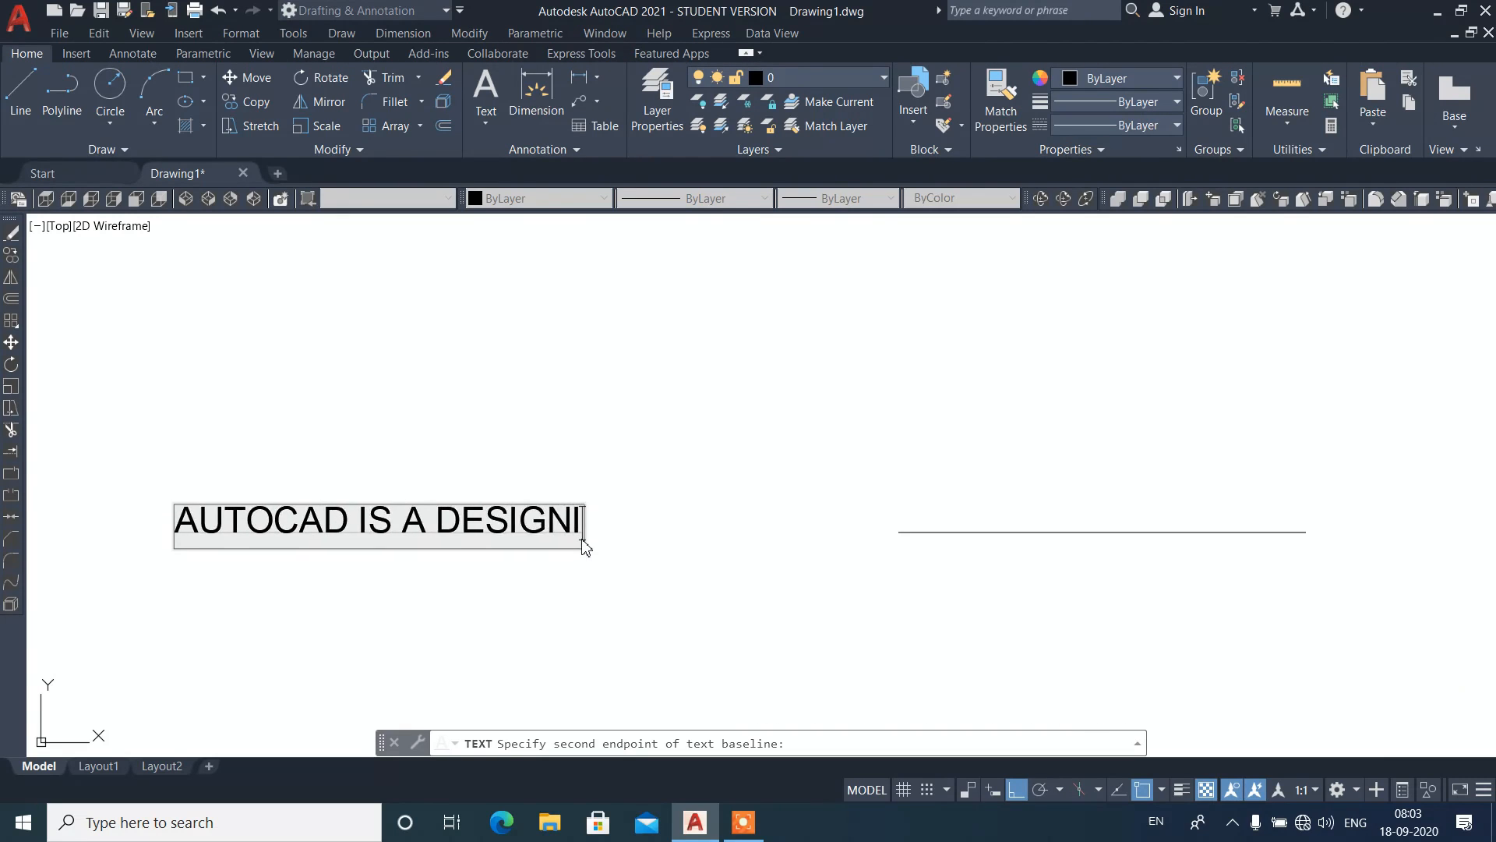
pyautogui.write('NG SOFTWARE')
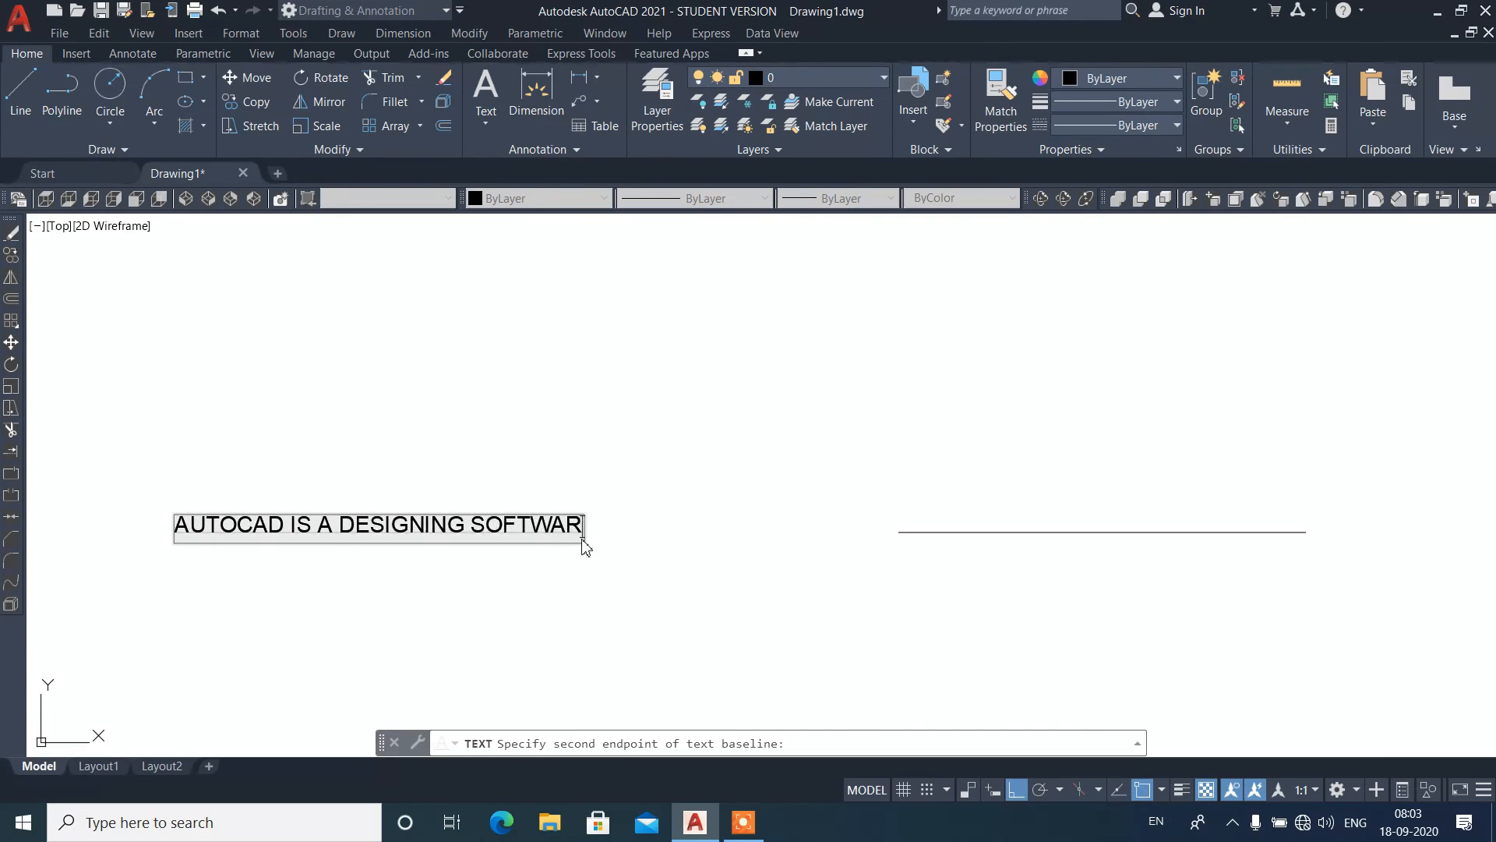
pyautogui.press('Return')
pyautogui.press('Return')
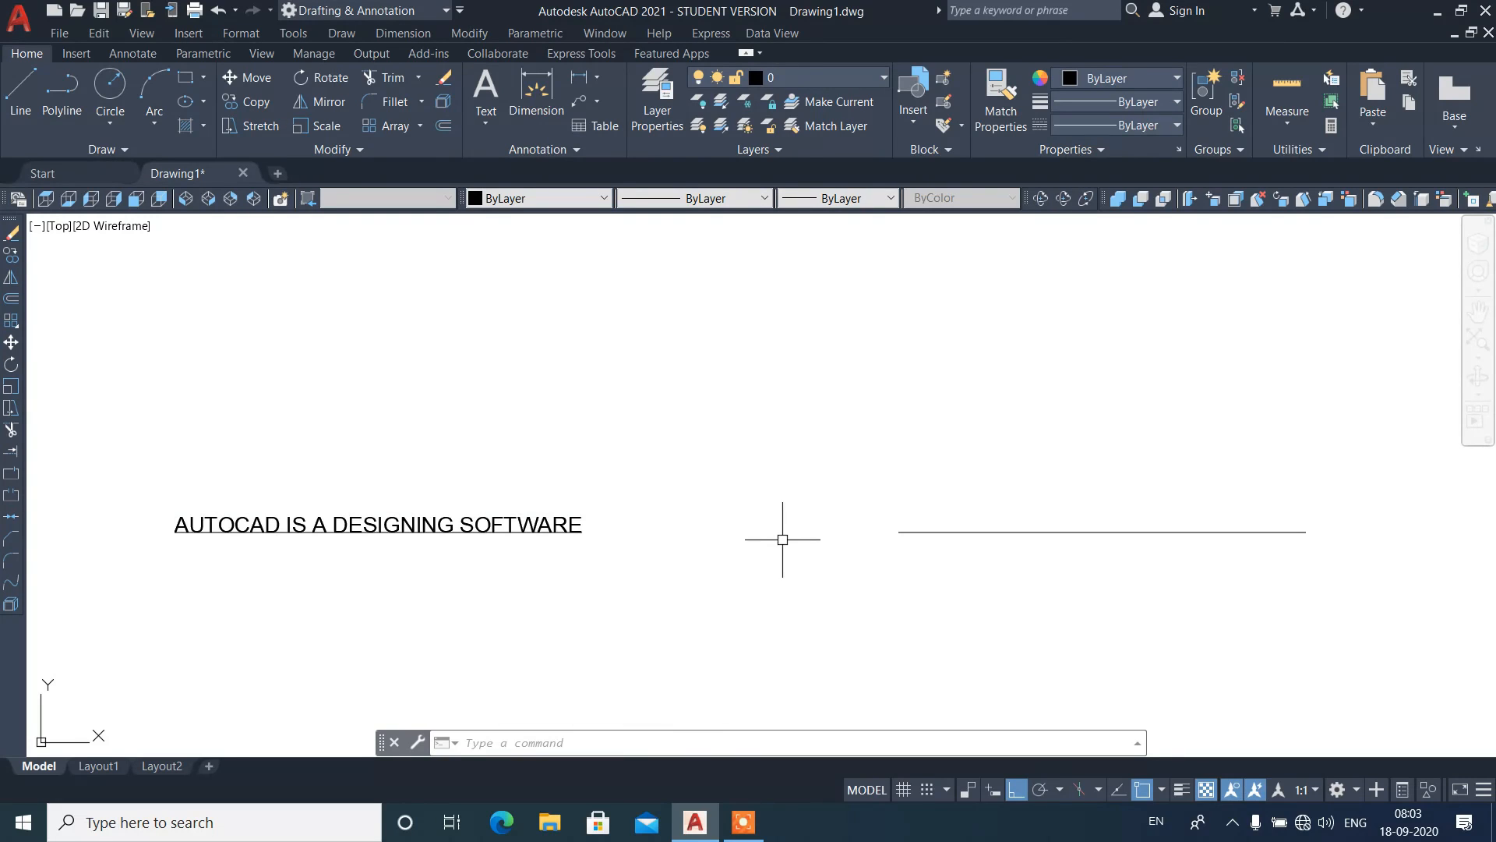
# Step: Edit the aligned text on the left line, removing "IS A DESIGNING" so that it reads "AUTOCAD SOFTWARE"
pyautogui.doubleClick(550, 520)
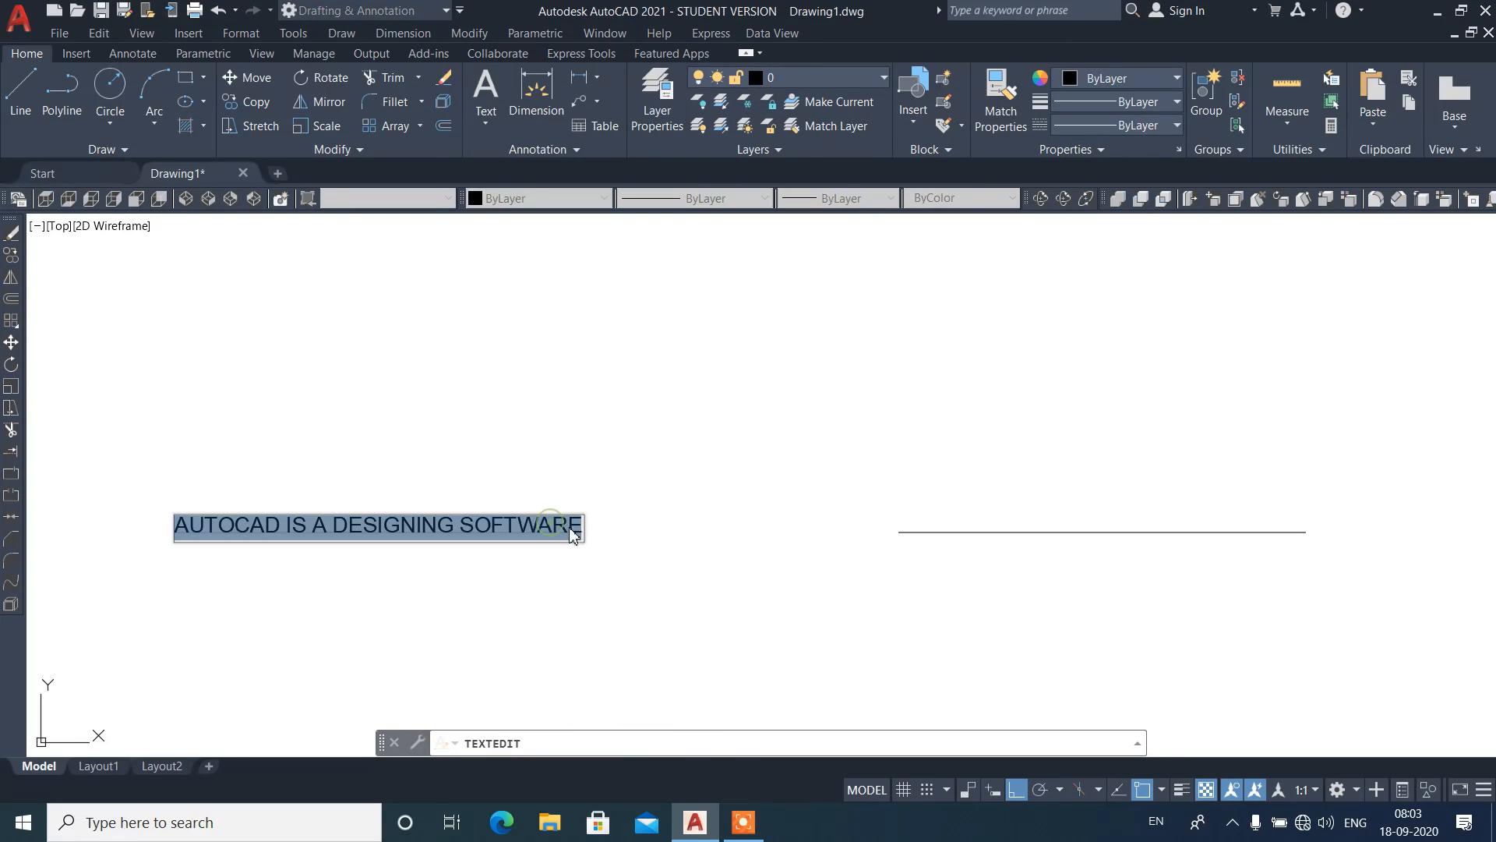
pyautogui.click(581, 541)
pyautogui.click(461, 522)
pyautogui.press('BackSpace')
pyautogui.press('BackSpace')
pyautogui.press('BackSpace')
pyautogui.press('BackSpace')
pyautogui.press('BackSpace')
pyautogui.press('BackSpace')
pyautogui.press('BackSpace')
pyautogui.press('BackSpace')
pyautogui.press('BackSpace')
pyautogui.press('BackSpace')
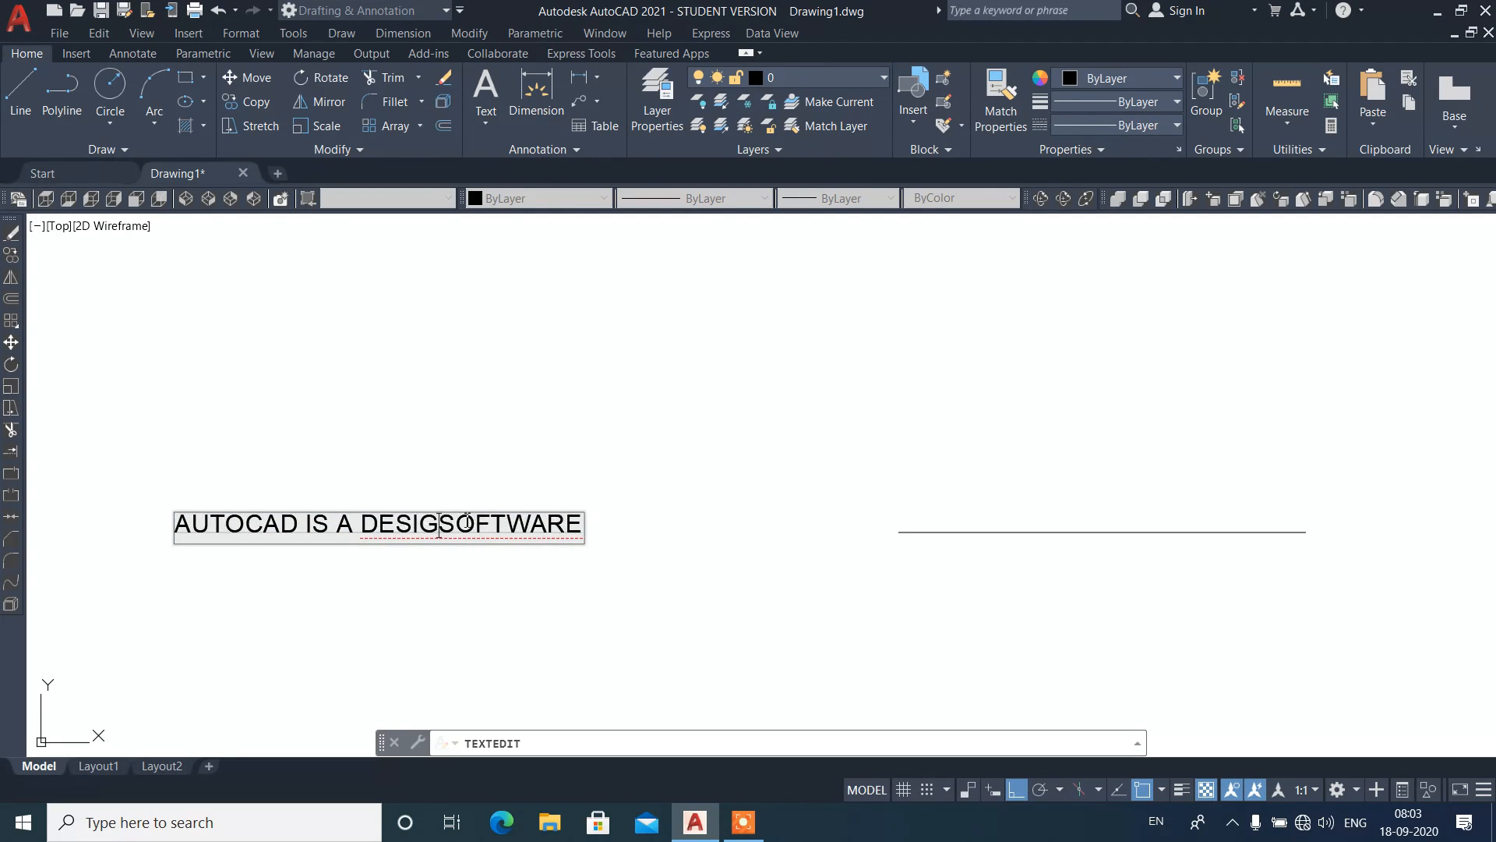
pyautogui.press('BackSpace')
pyautogui.press('BackSpace')
pyautogui.press('BackSpace')
pyautogui.press('BackSpace')
pyautogui.press('BackSpace')
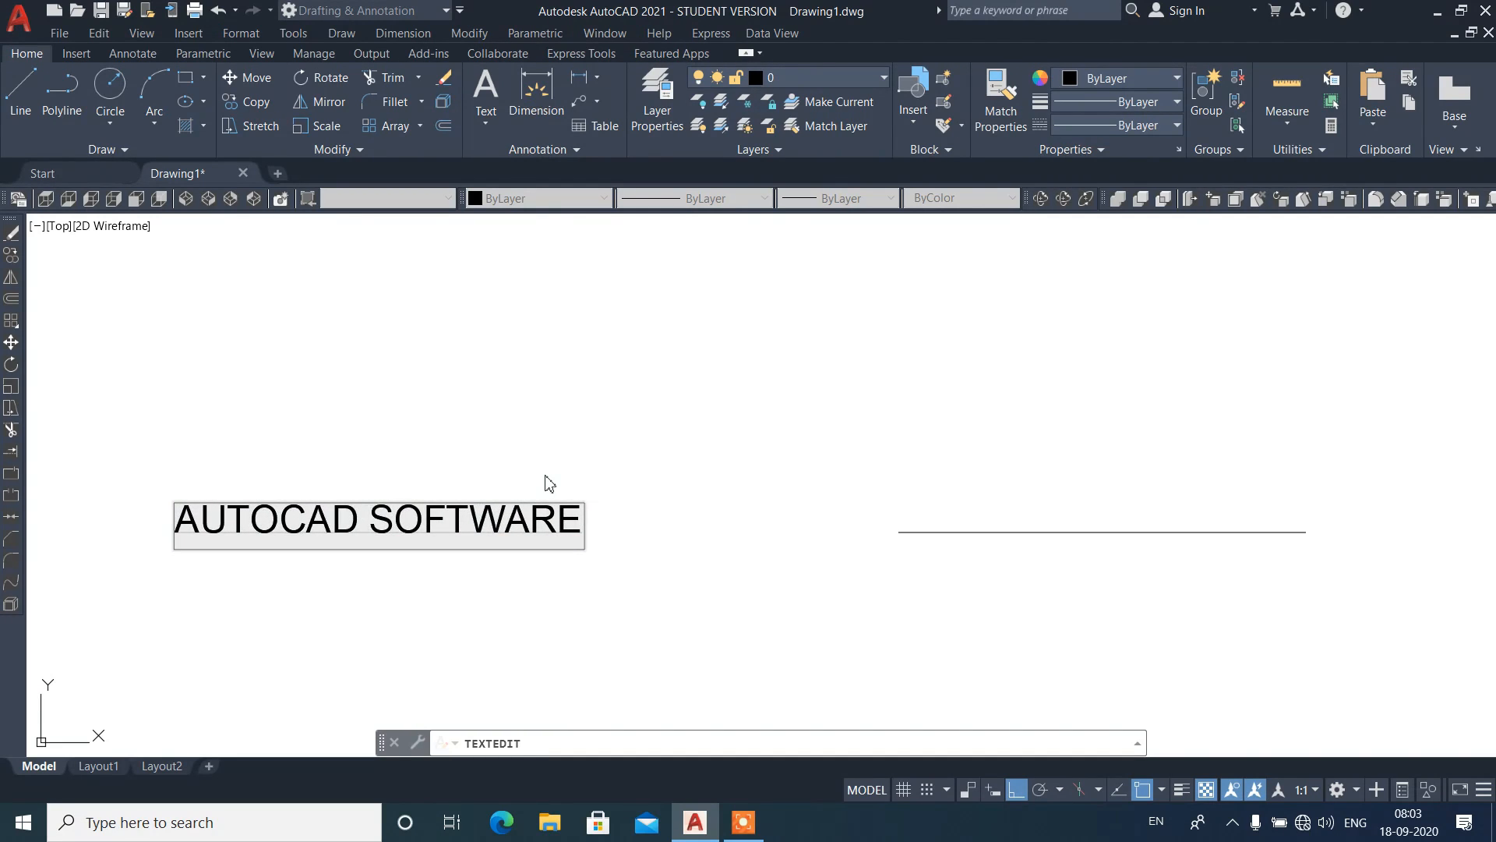
# Step: Remove the word "SOFTWARE" from the aligned text, leaving "AUTOCAD", and finish editing
pyautogui.press('Delete')
pyautogui.press('Delete')
pyautogui.press('Delete')
pyautogui.press('Delete')
pyautogui.press('Delete')
pyautogui.press('Delete')
pyautogui.press('Delete')
pyautogui.press('Delete')
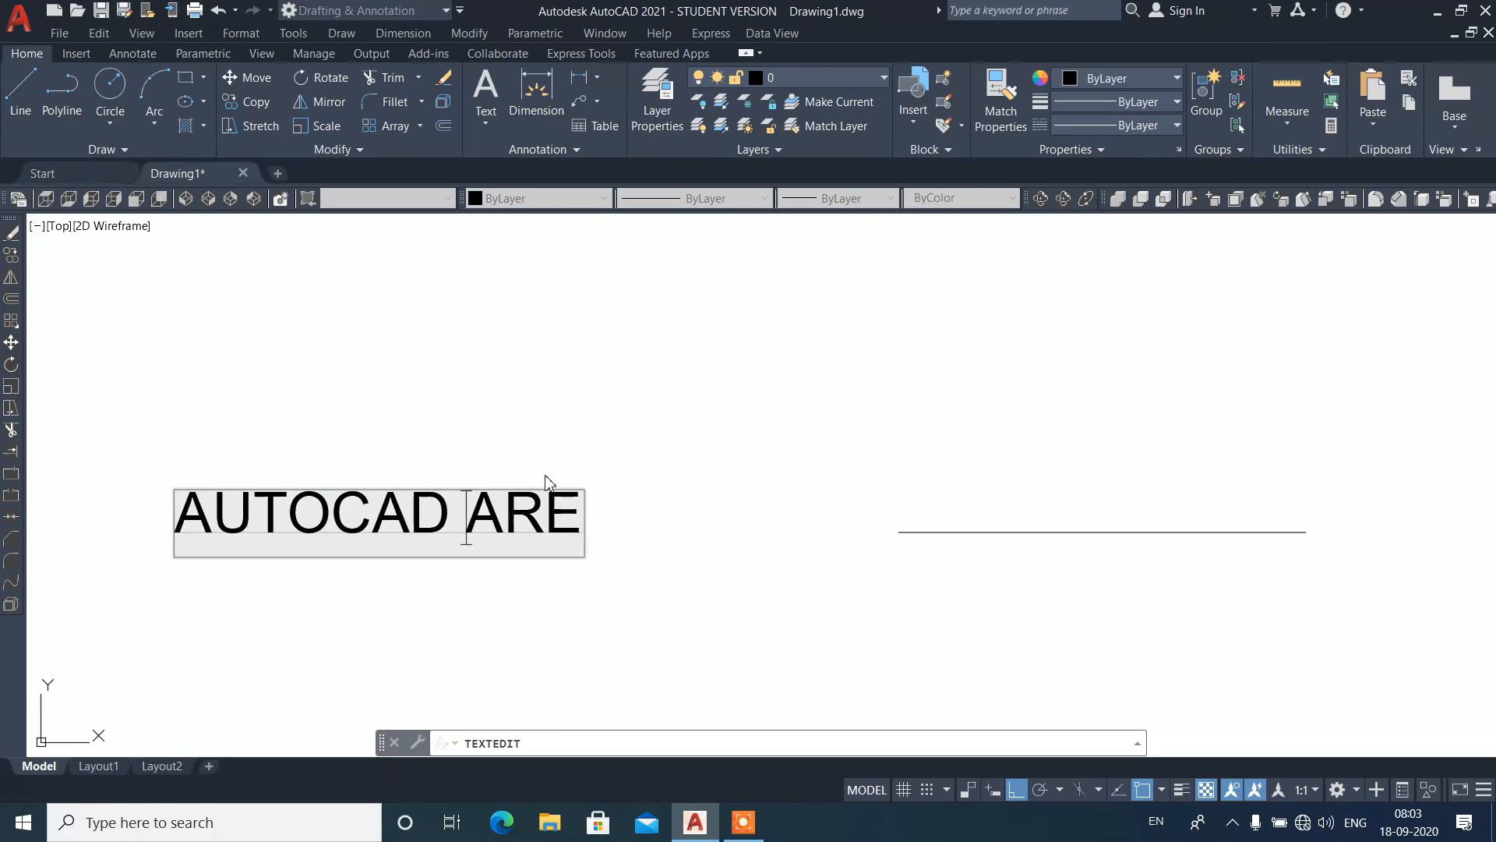
pyautogui.click(632, 446)
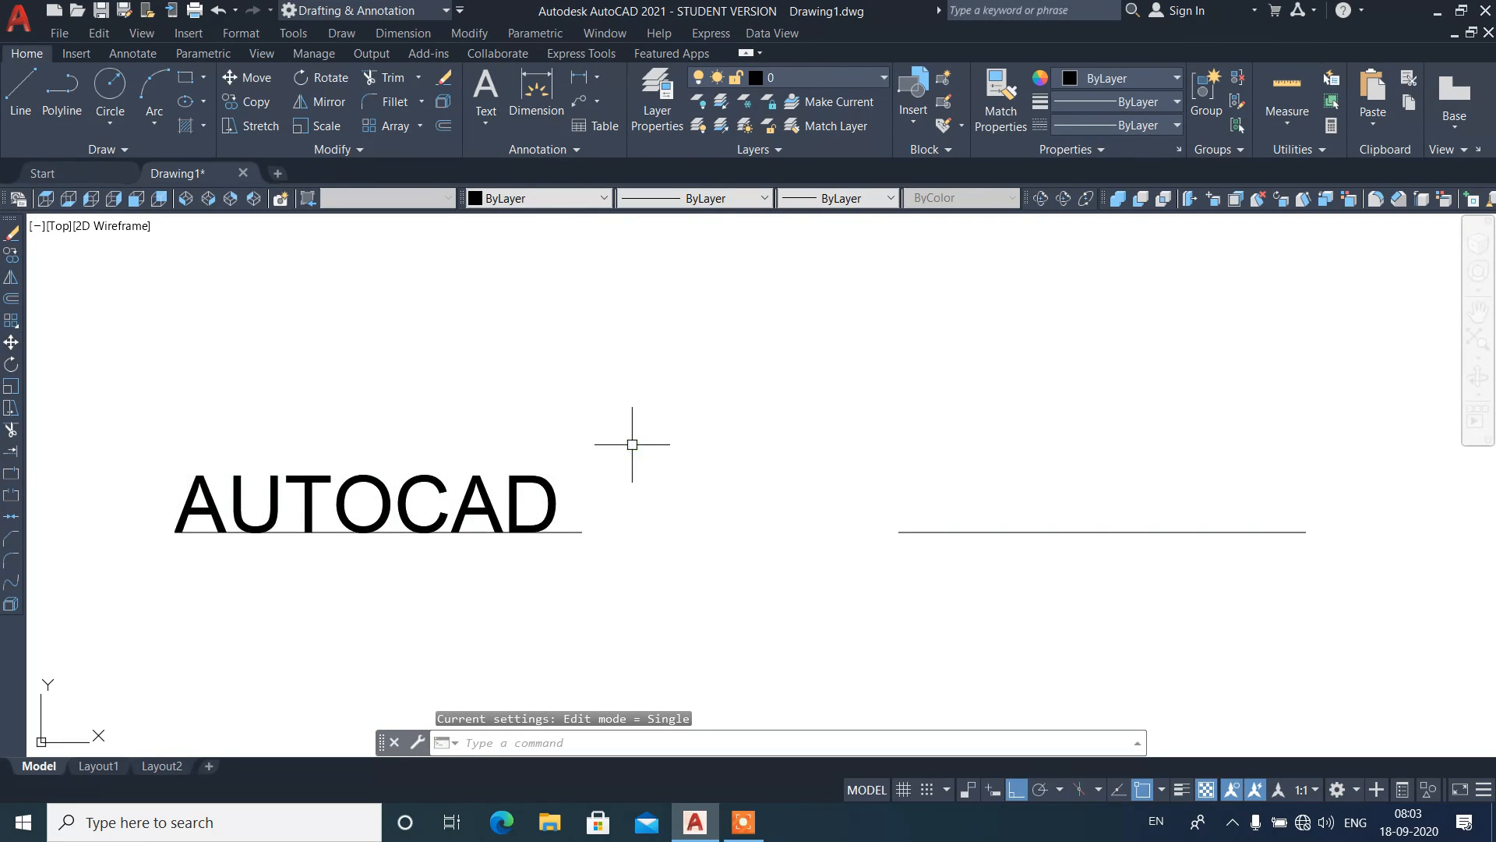
# Step: Start a single-line text with Fit justification between the endpoints of the right horizontal line, with a height of 0.5
pyautogui.write('D')
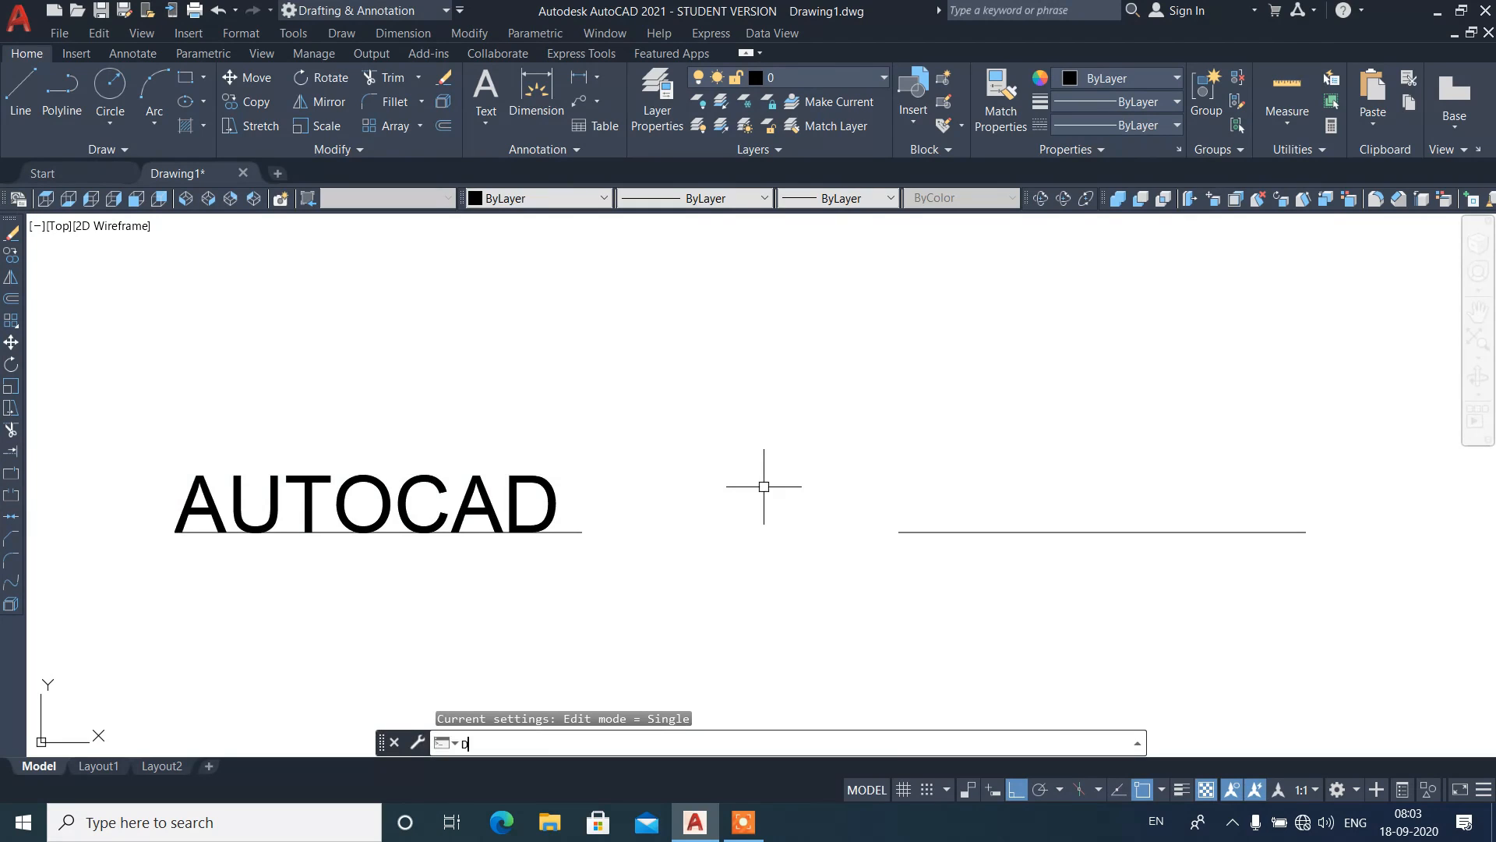
pyautogui.write('T')
pyautogui.press('Return')
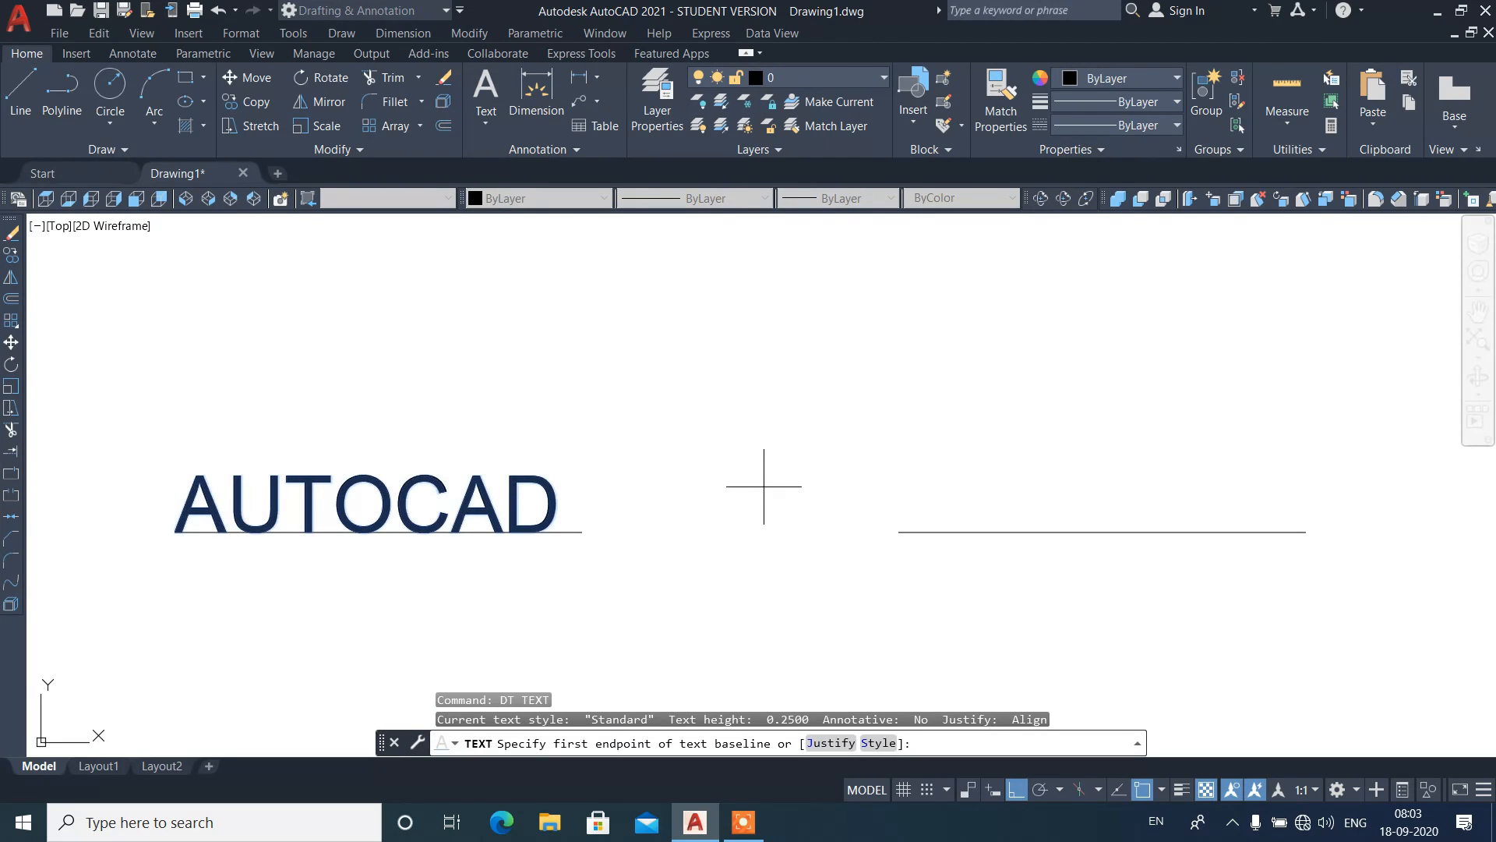
pyautogui.write('J')
pyautogui.press('Return')
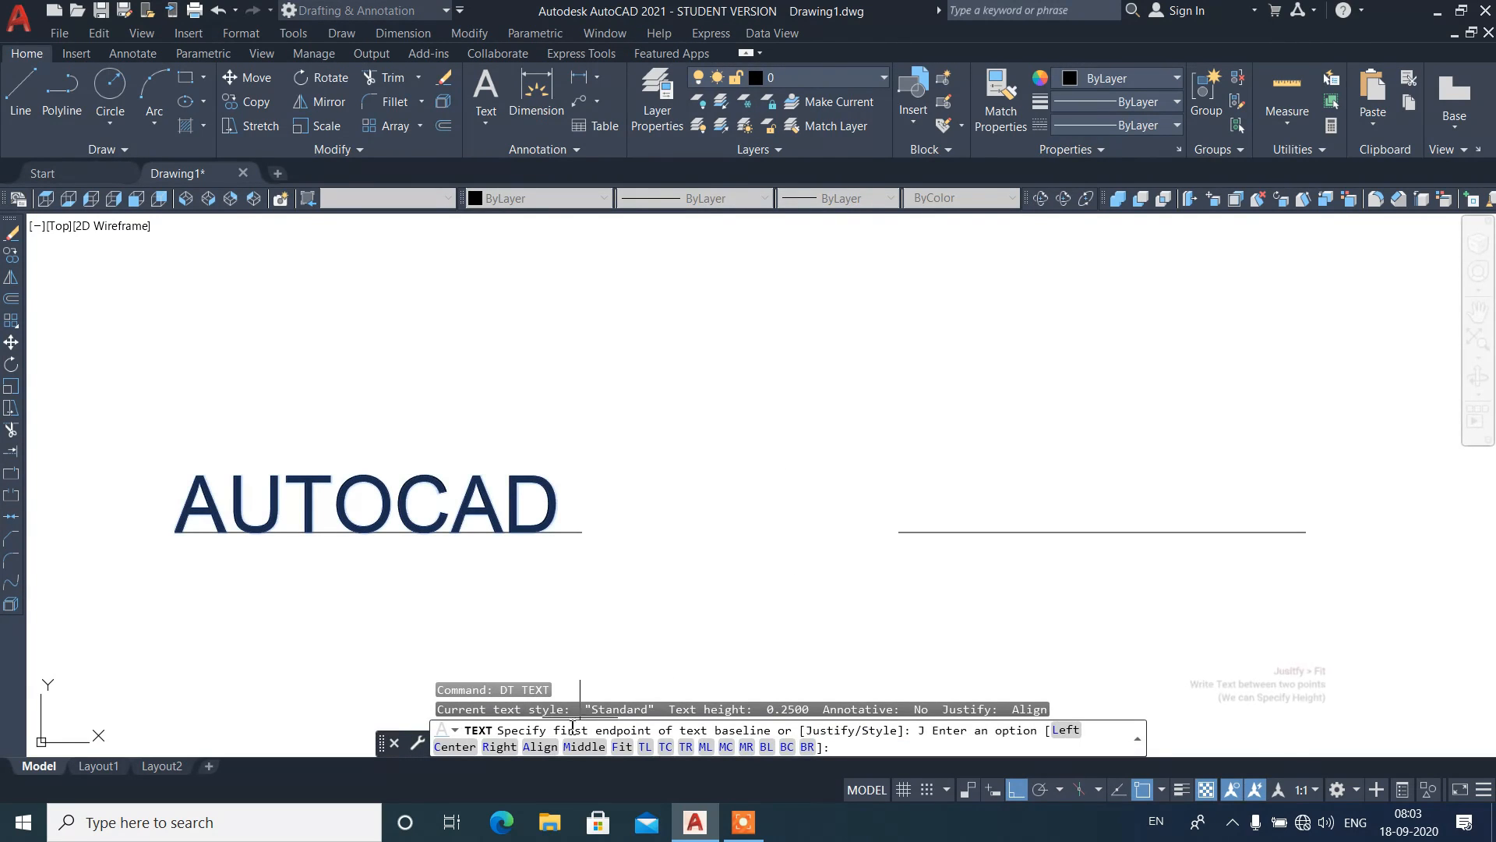
pyautogui.click(621, 747)
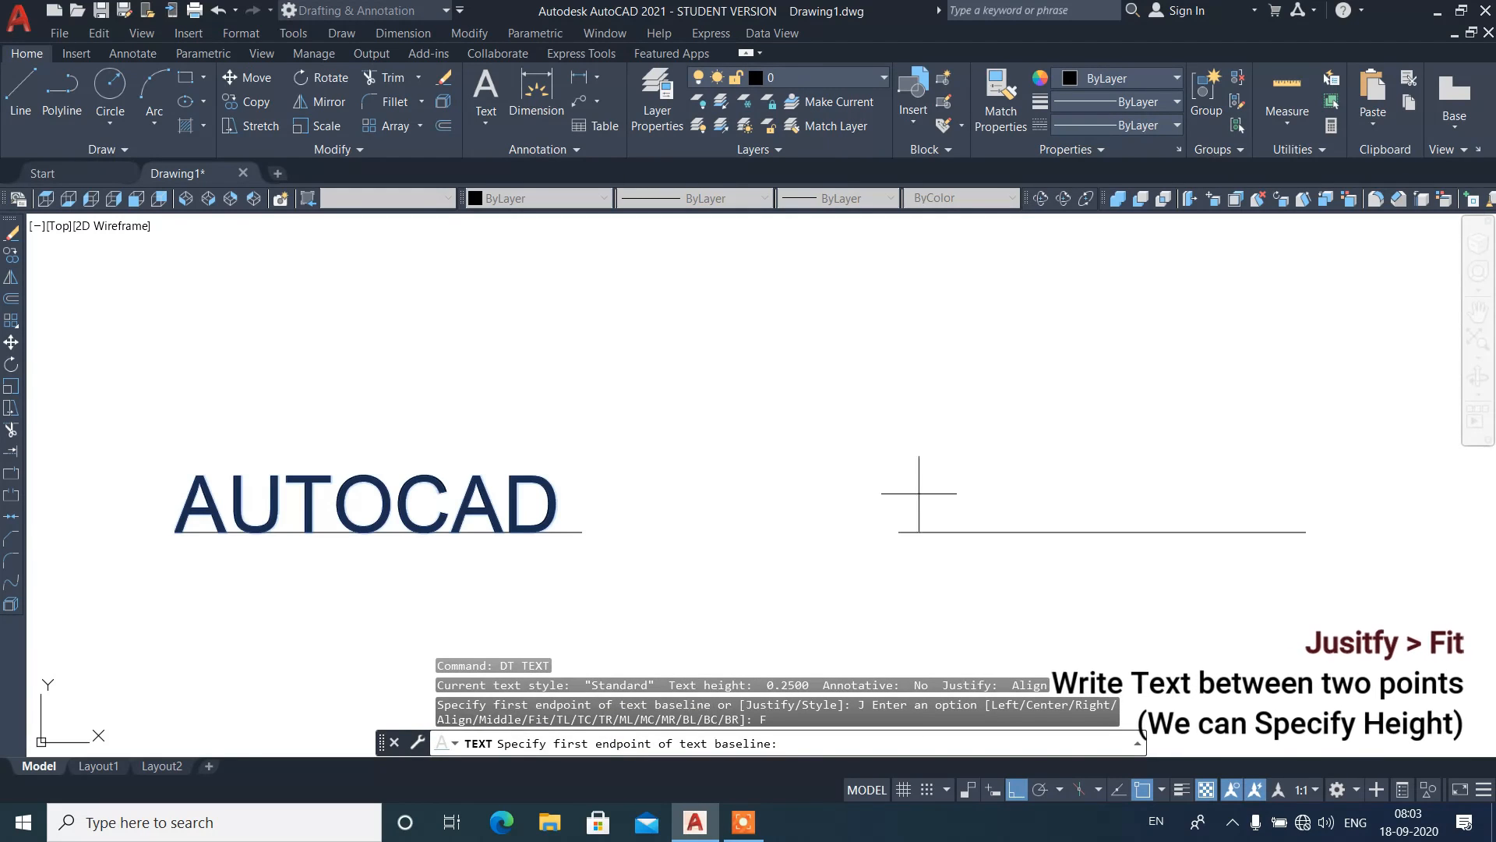
pyautogui.click(898, 532)
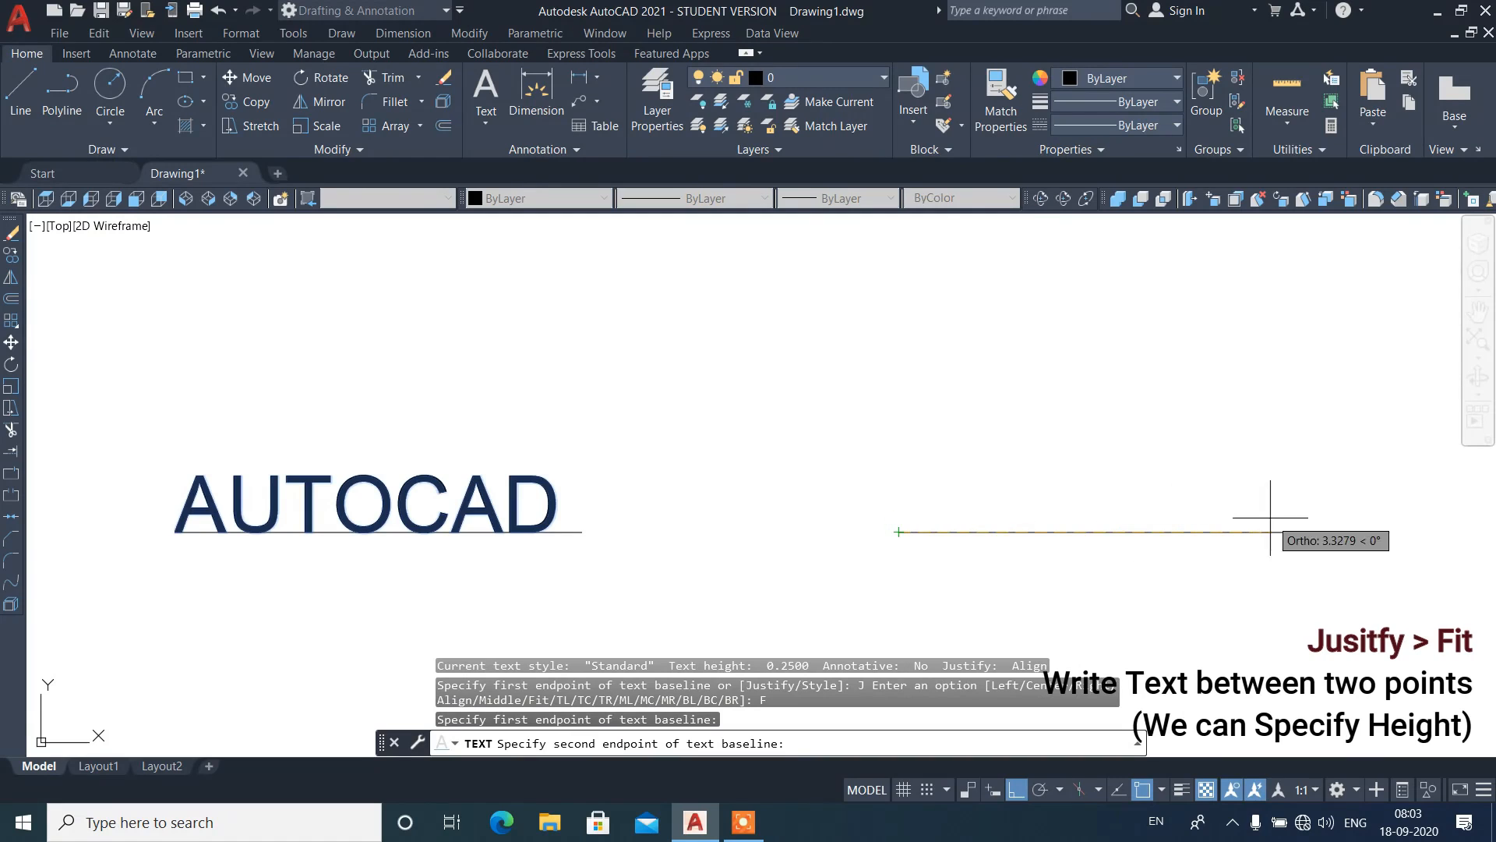
pyautogui.click(1306, 532)
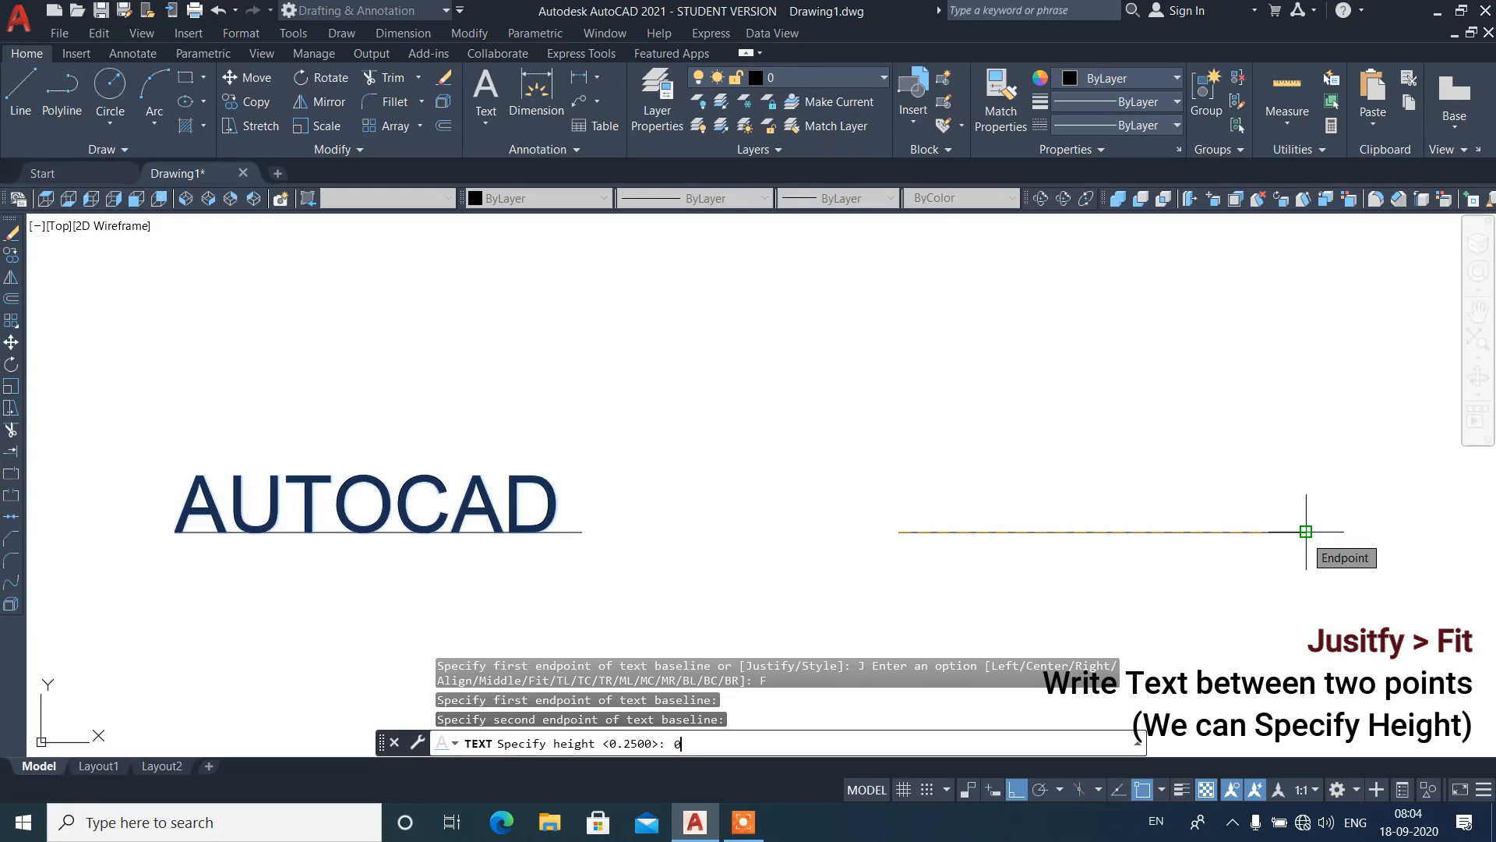
pyautogui.press('Return')
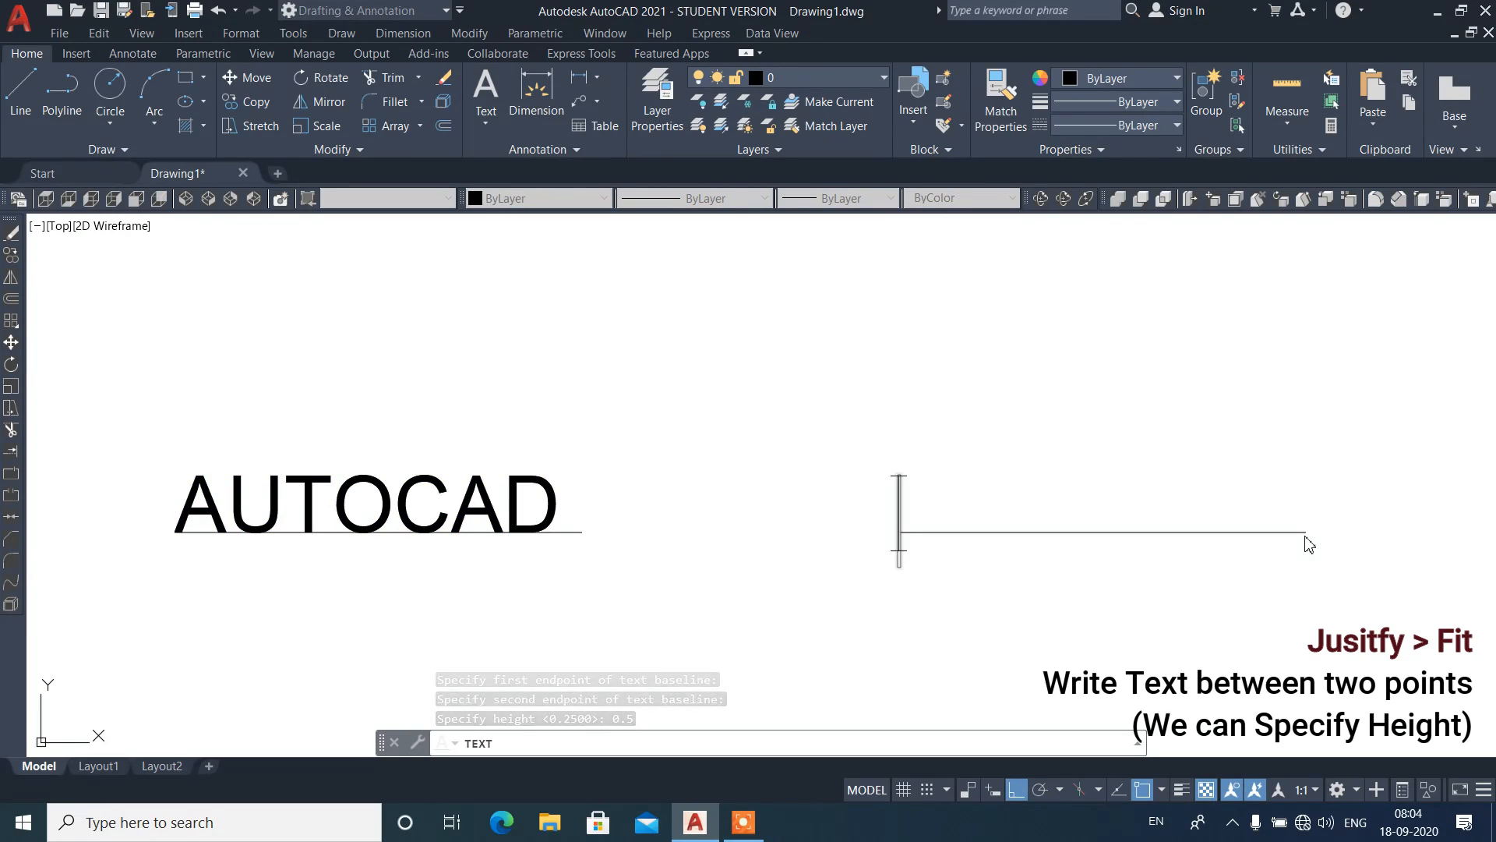
# Step: Enter a fitted text beginning "AUTOCAD IS A DESIGNING", cut it back to "AUTOCAD" and finish the text command
pyautogui.write('A')
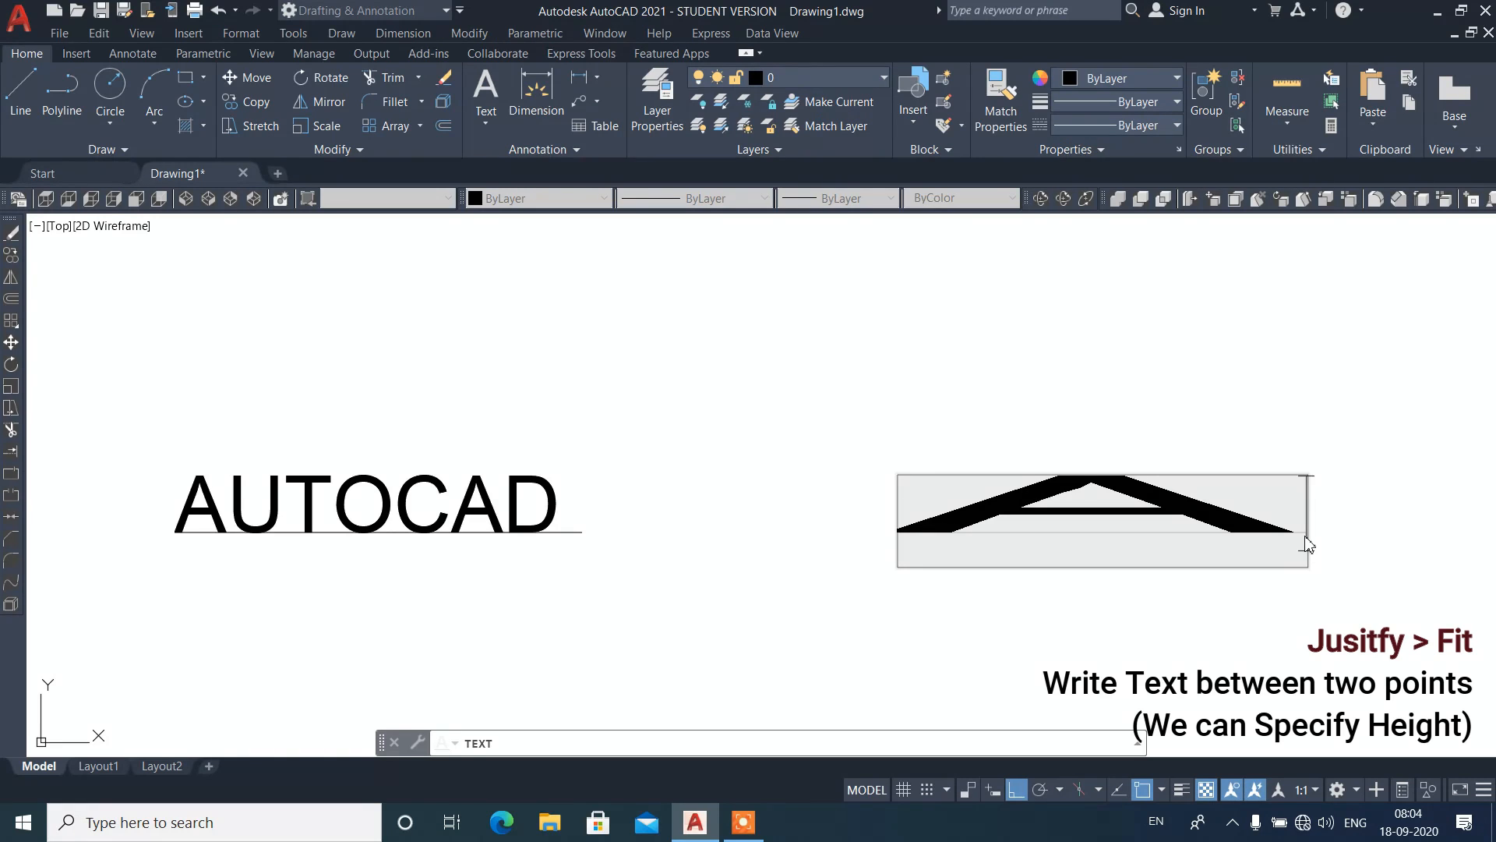
pyautogui.write('U')
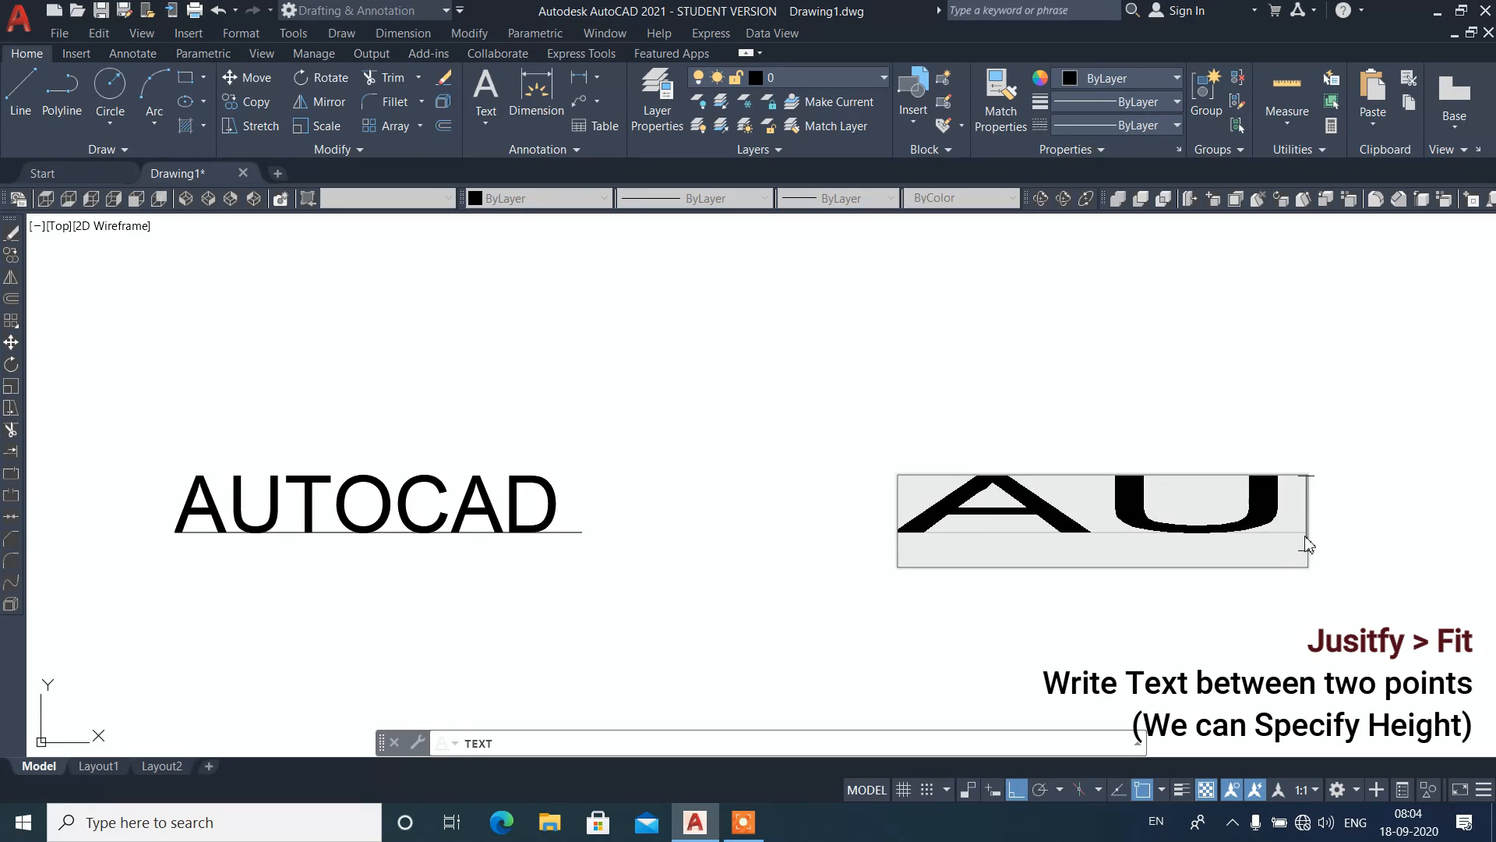
pyautogui.write('TOCAD')
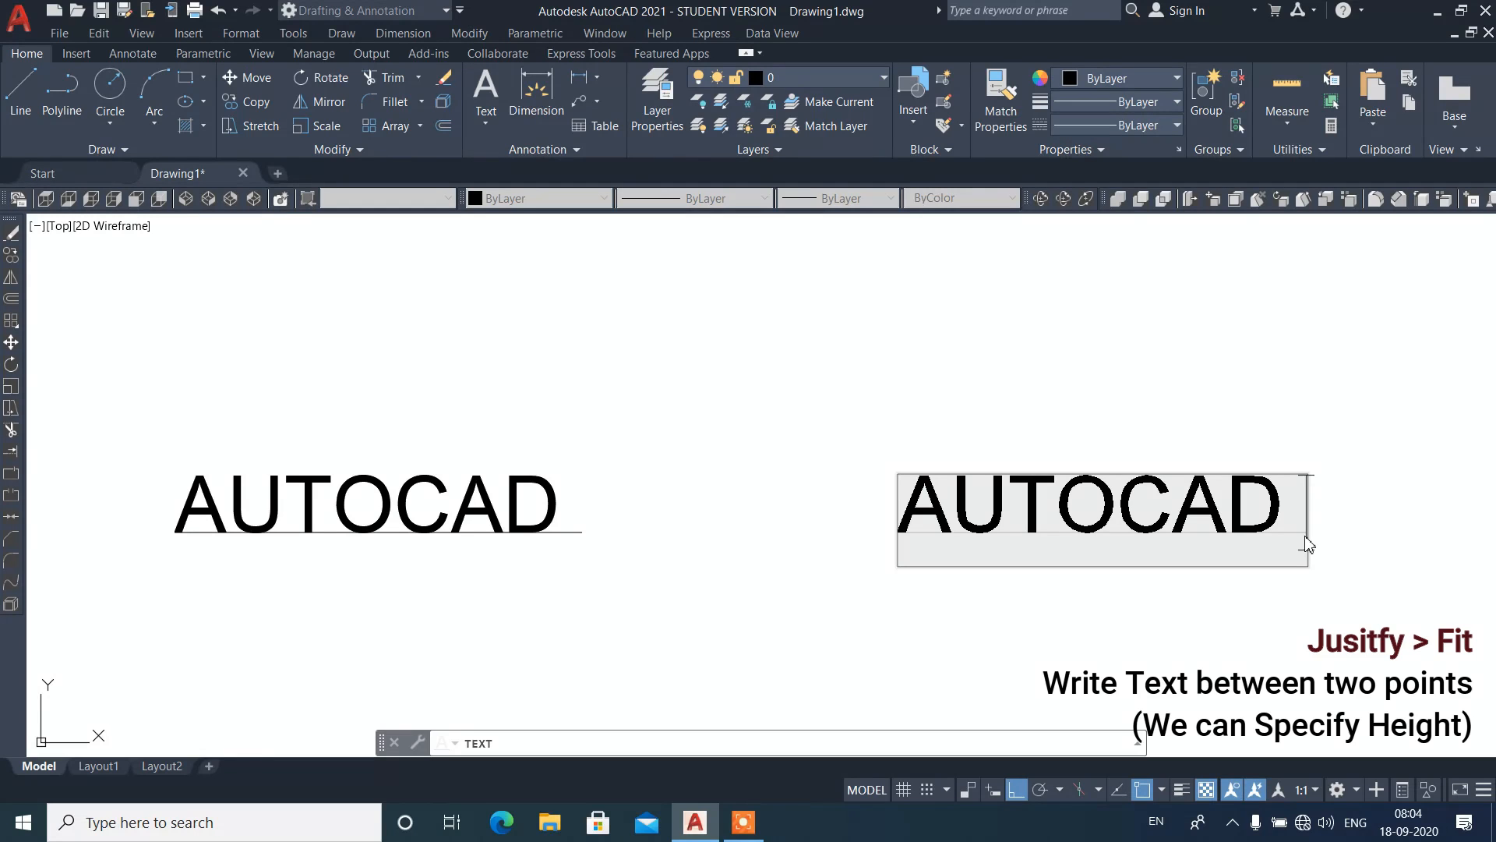
pyautogui.write(' IS')
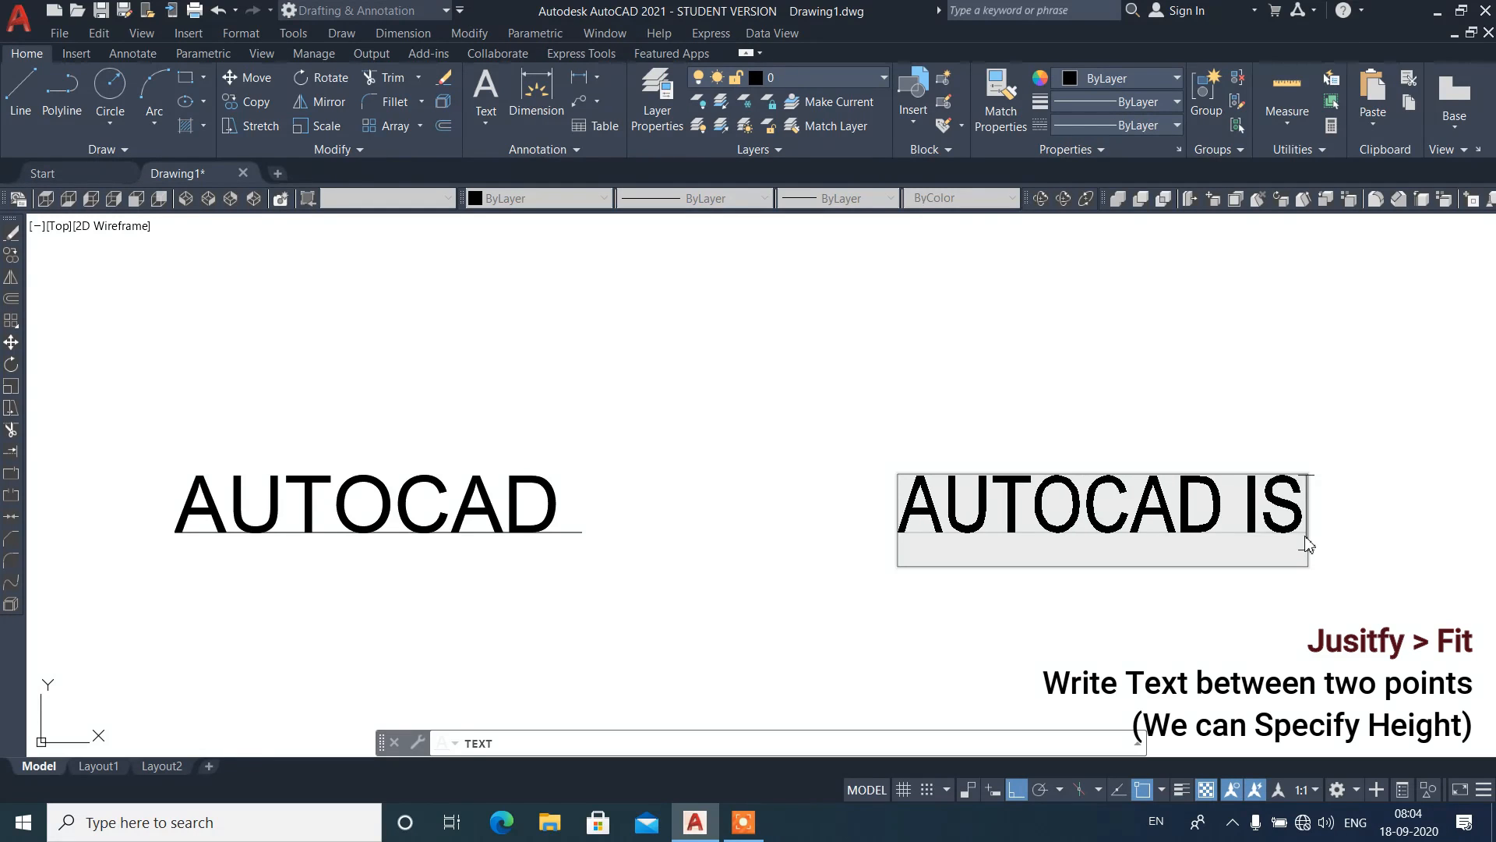
pyautogui.write(' A DESIGNING SO')
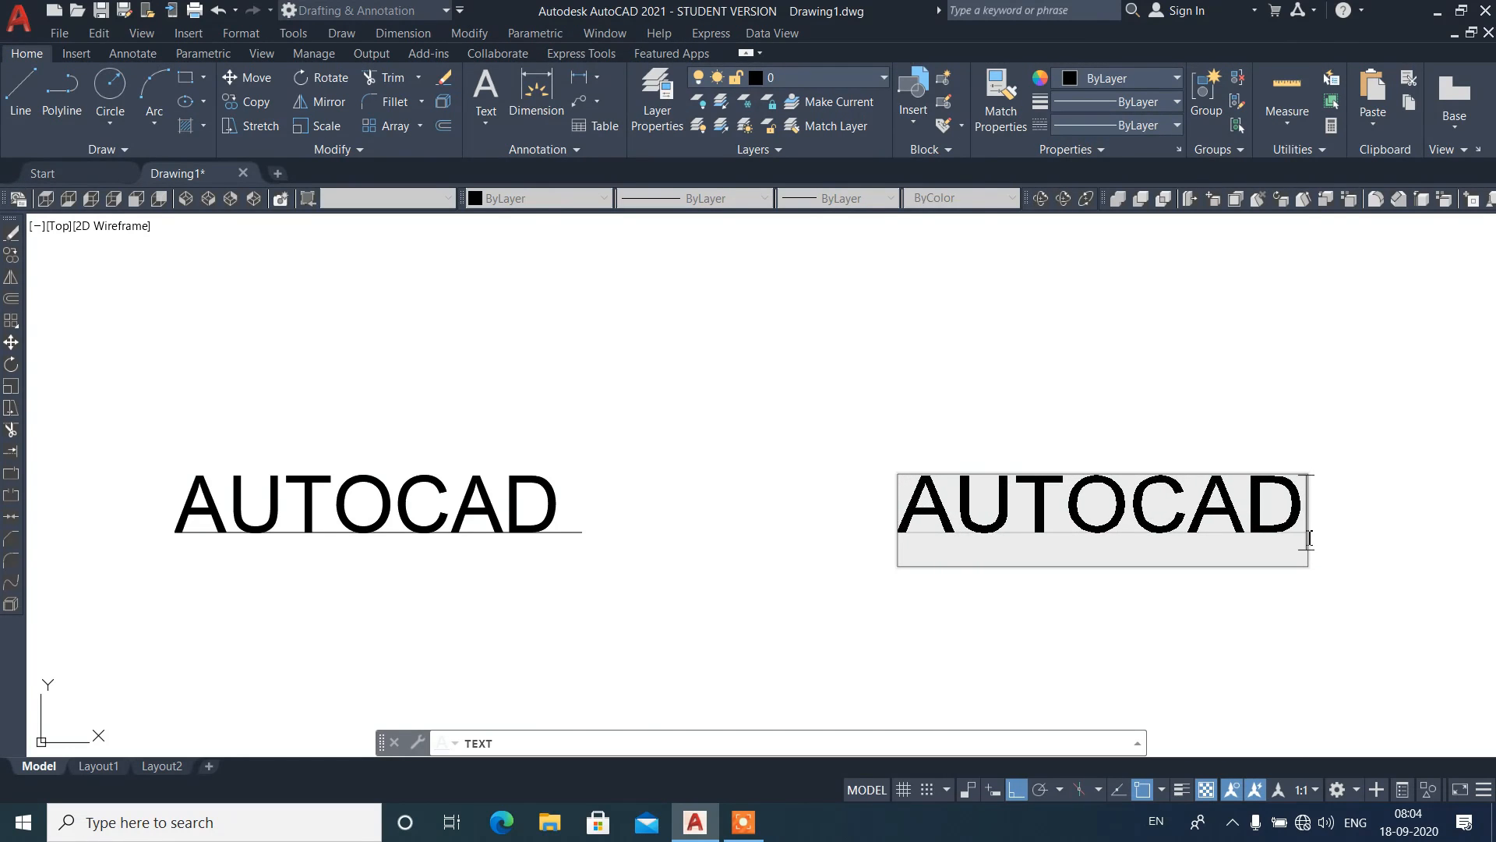
pyautogui.press('Return')
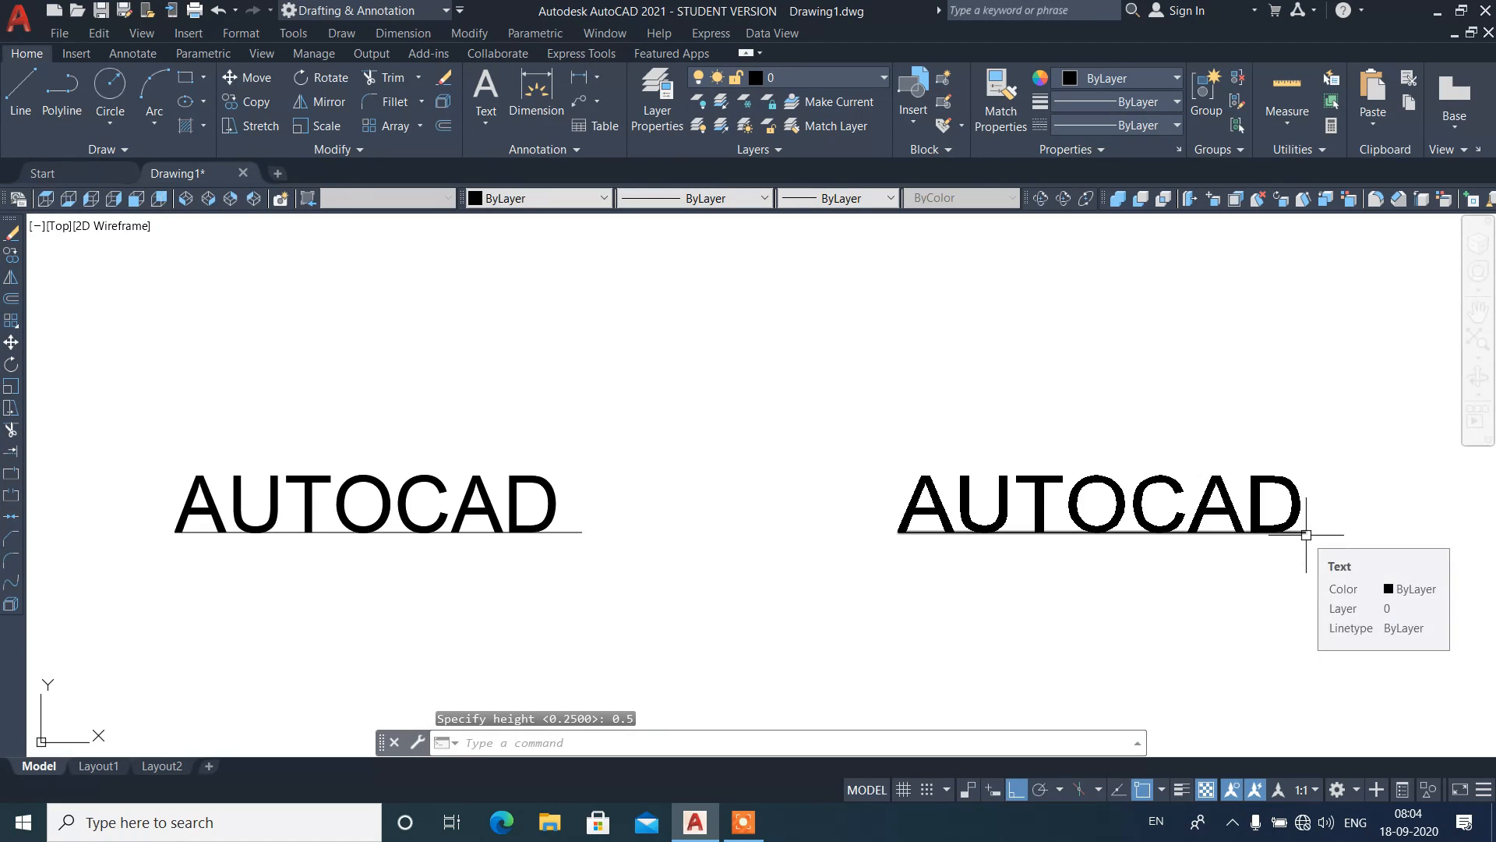
# Step: Erase both "AUTOCAD" texts together with their two horizontal reference lines
pyautogui.click(1345, 435)
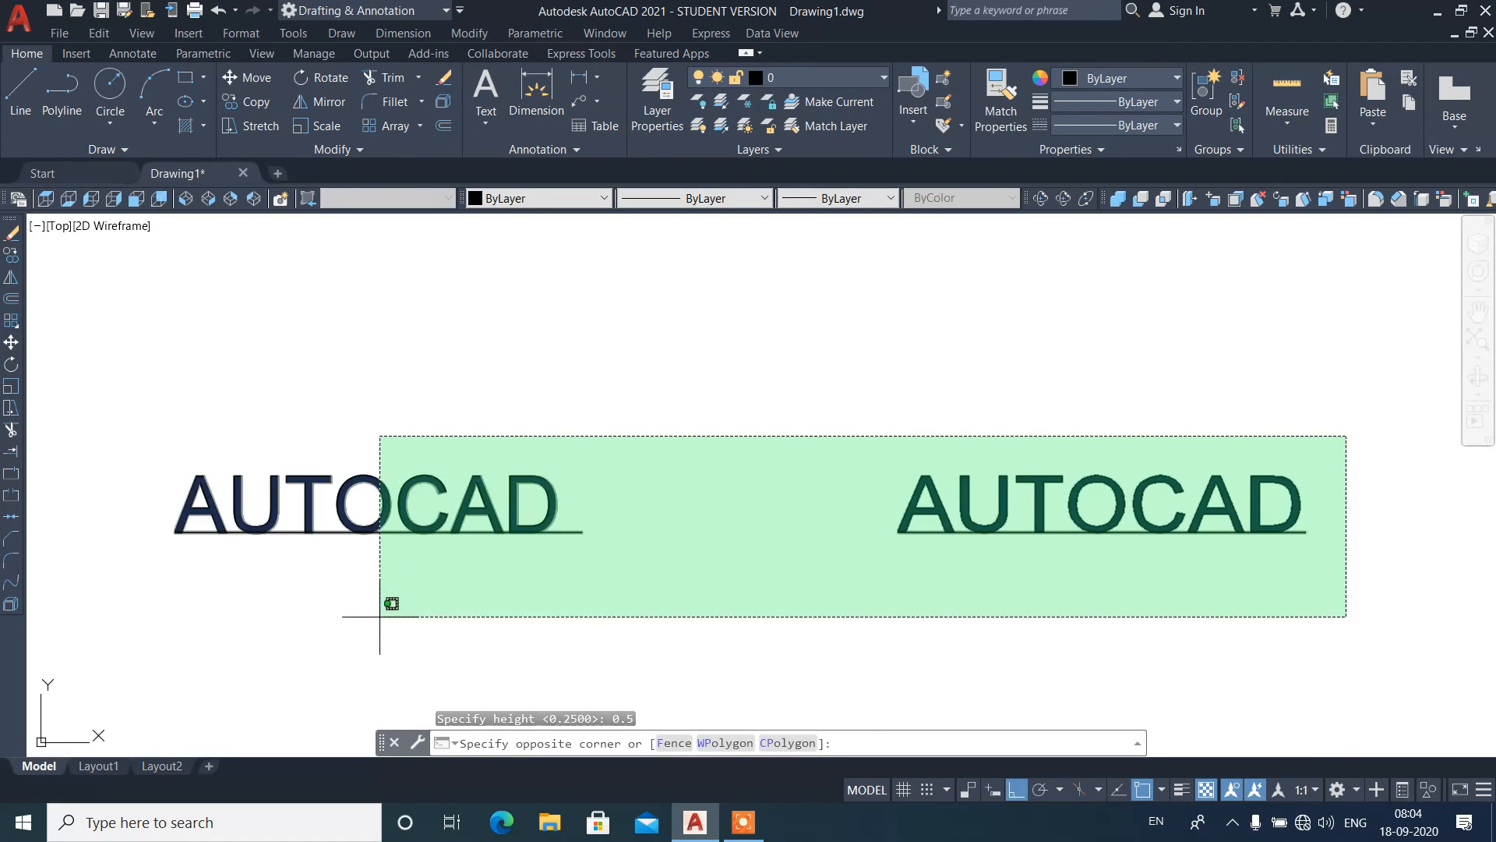
pyautogui.click(380, 616)
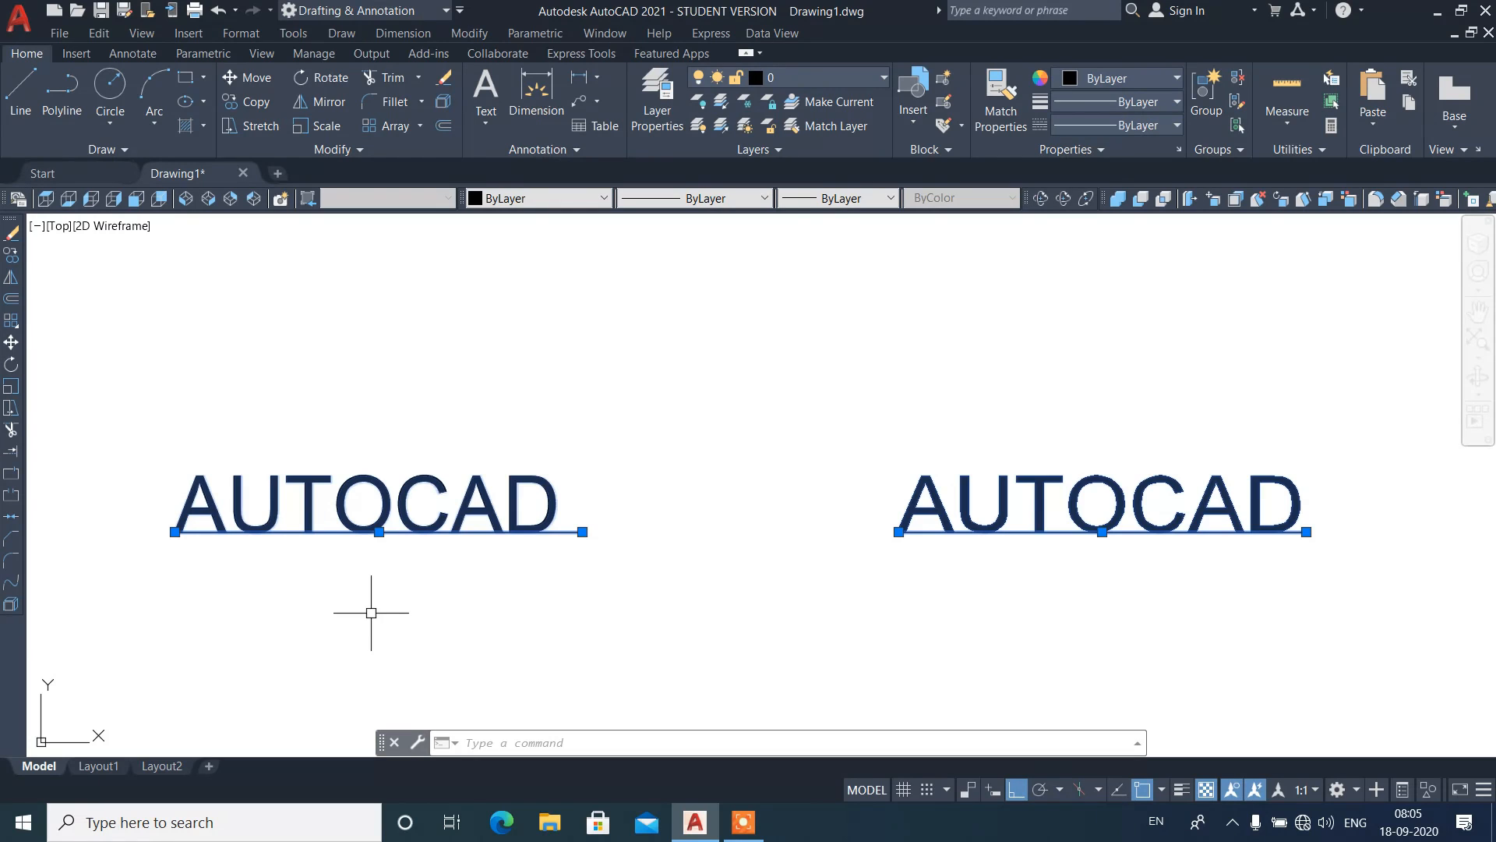
pyautogui.press('Delete')
# Step: Draw a horizontal reference line in the left half of the empty drawing area
pyautogui.write('l')
pyautogui.press('Return')
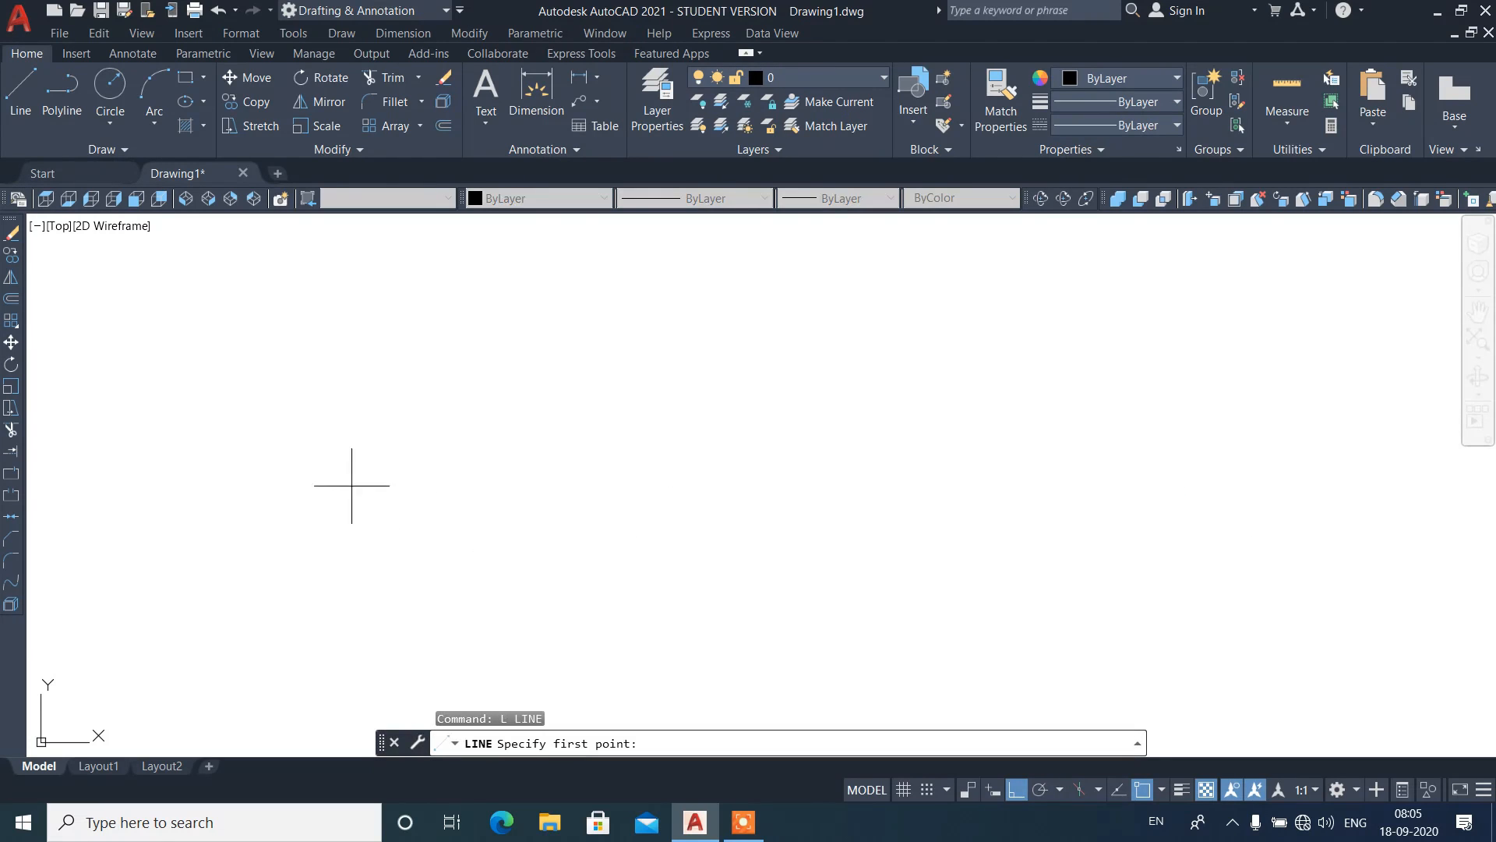
pyautogui.click(257, 466)
pyautogui.click(581, 466)
pyautogui.press('Return')
# Step: Copy the horizontal line about 5 units straight to the right
pyautogui.click(528, 434)
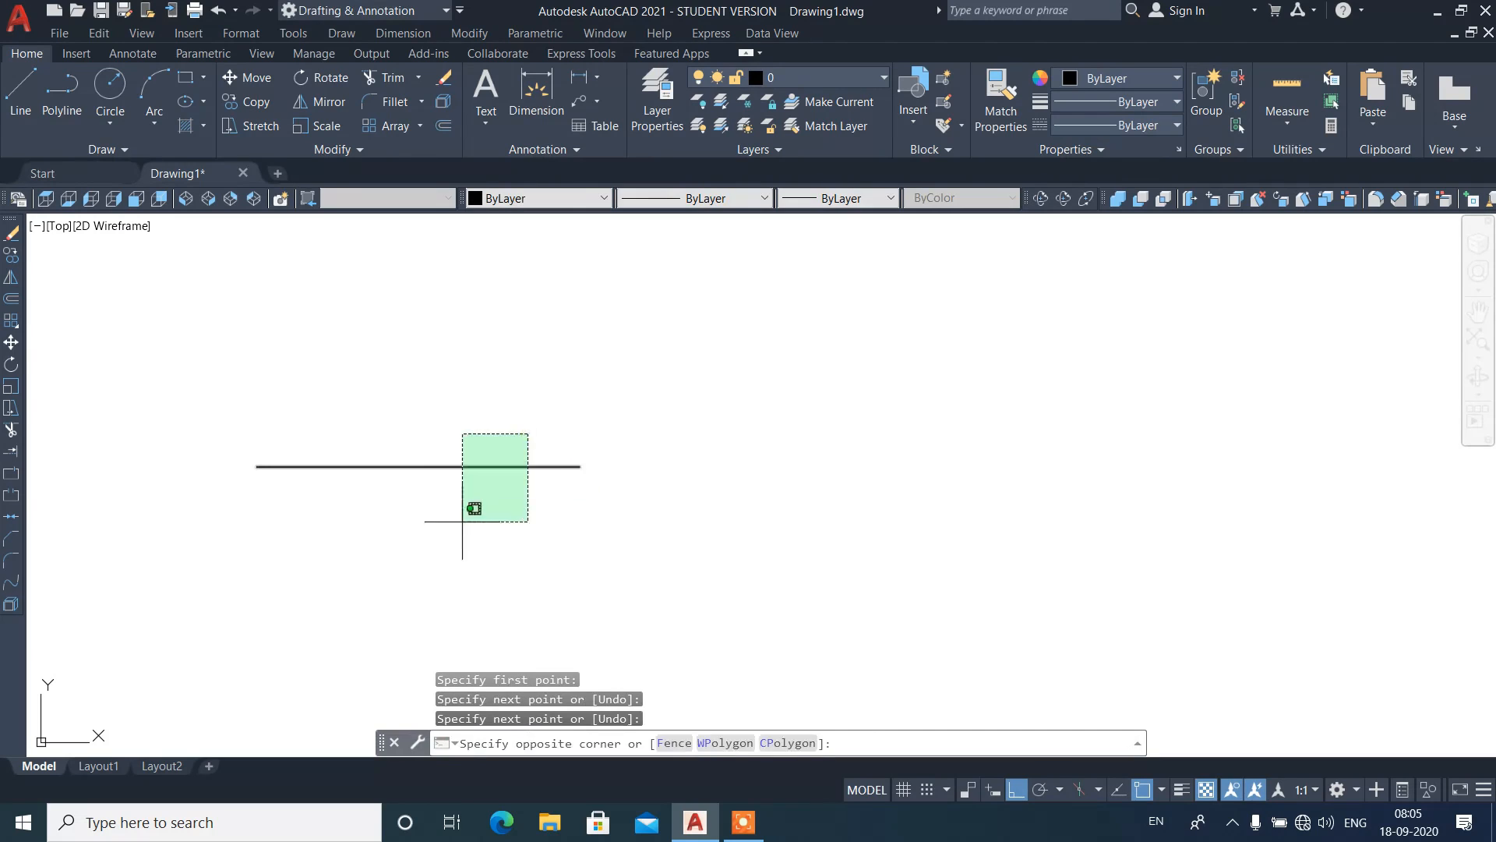
pyautogui.click(463, 520)
pyautogui.write('cp')
pyautogui.press('Return')
pyautogui.click(578, 531)
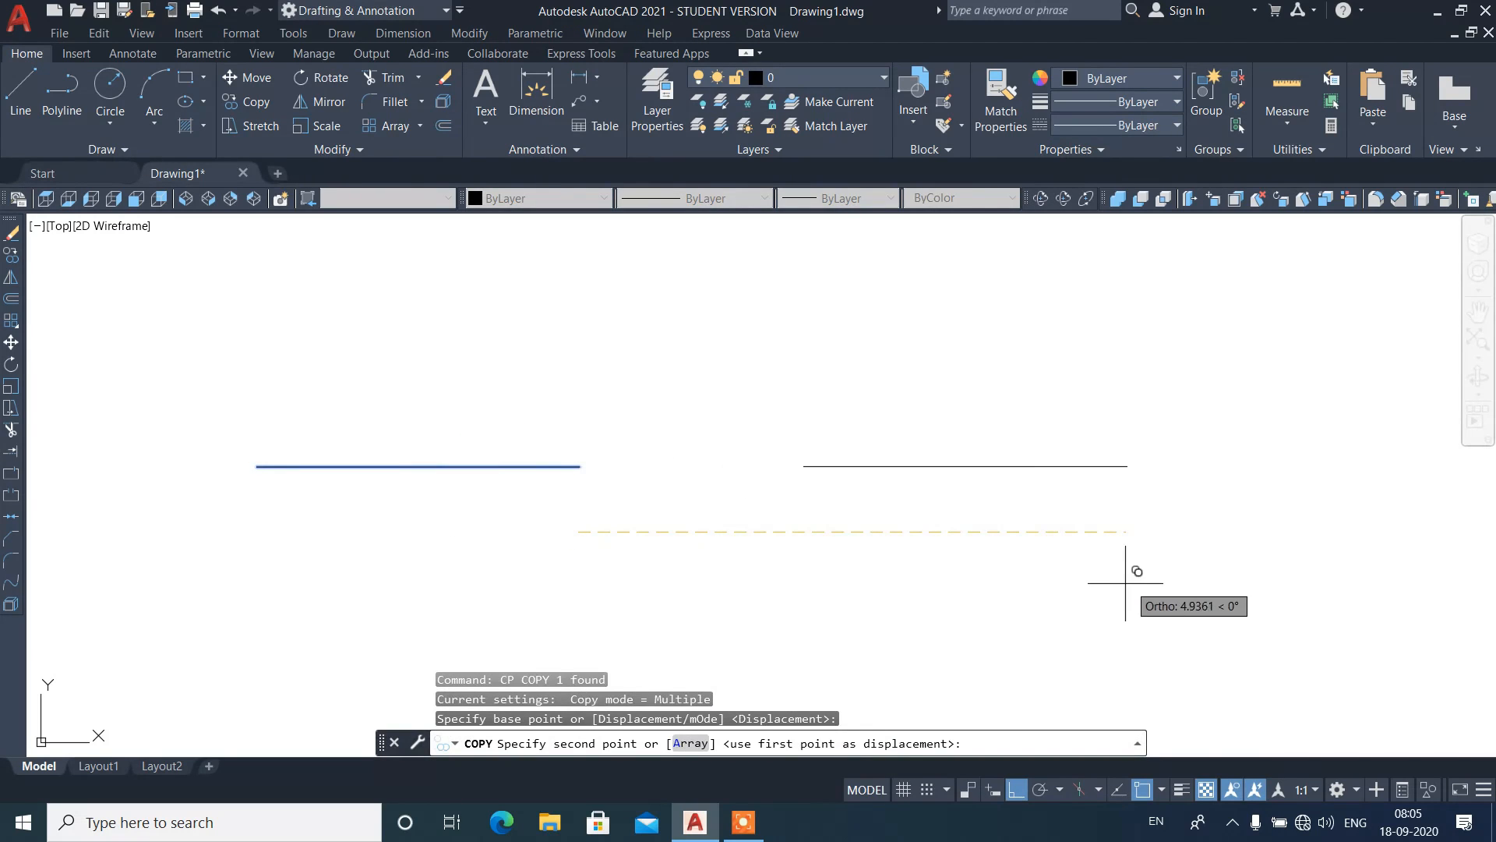
pyautogui.click(1141, 583)
pyautogui.press('Return')
# Step: Lengthen the left horizontal line slightly by stretching its right endpoint outward
pyautogui.click(628, 419)
pyautogui.click(577, 496)
pyautogui.click(580, 466)
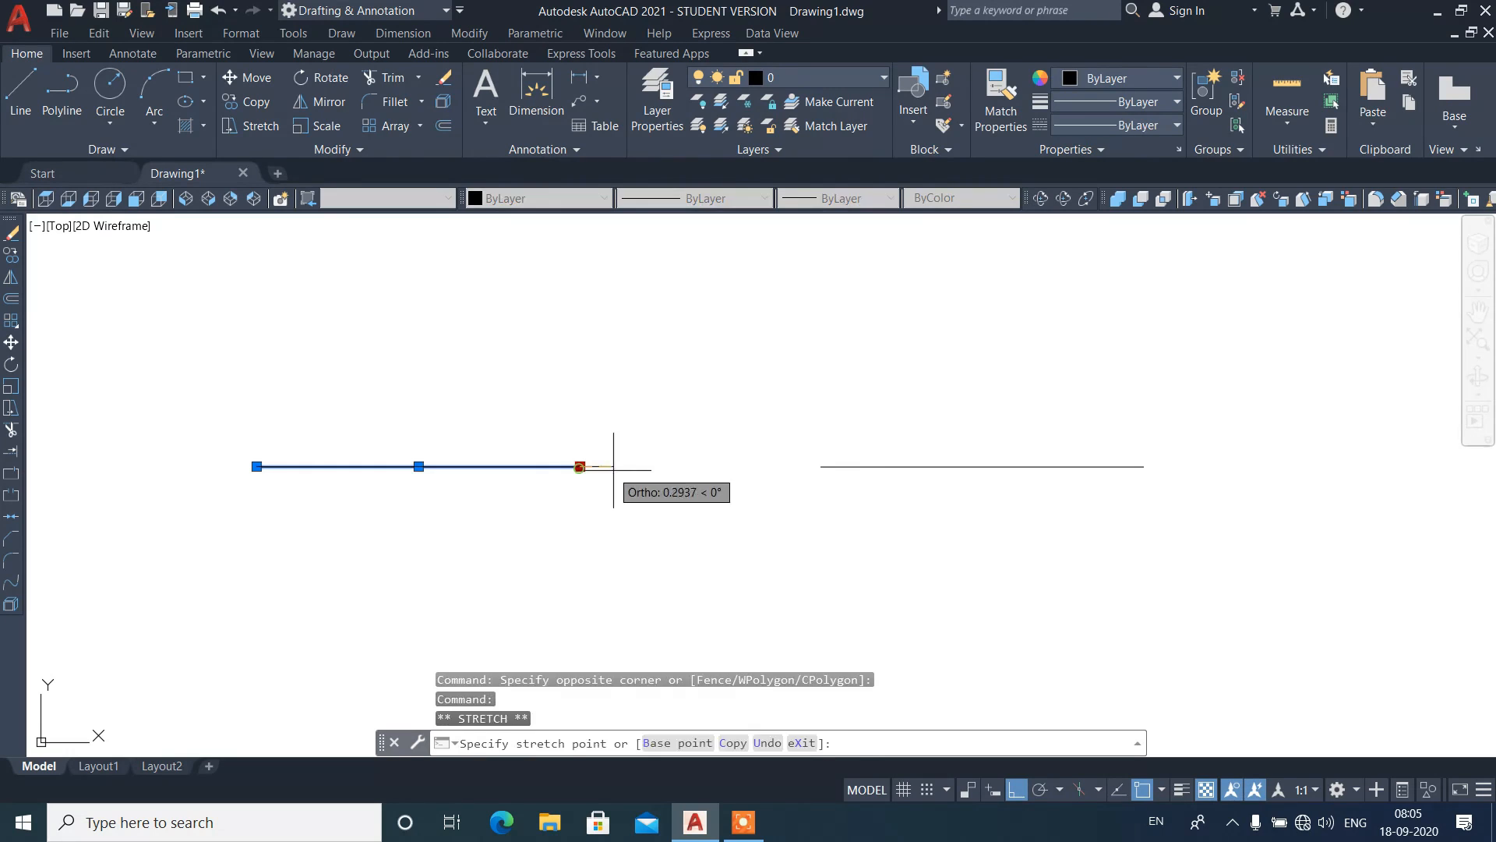
pyautogui.click(627, 467)
pyautogui.press('Escape')
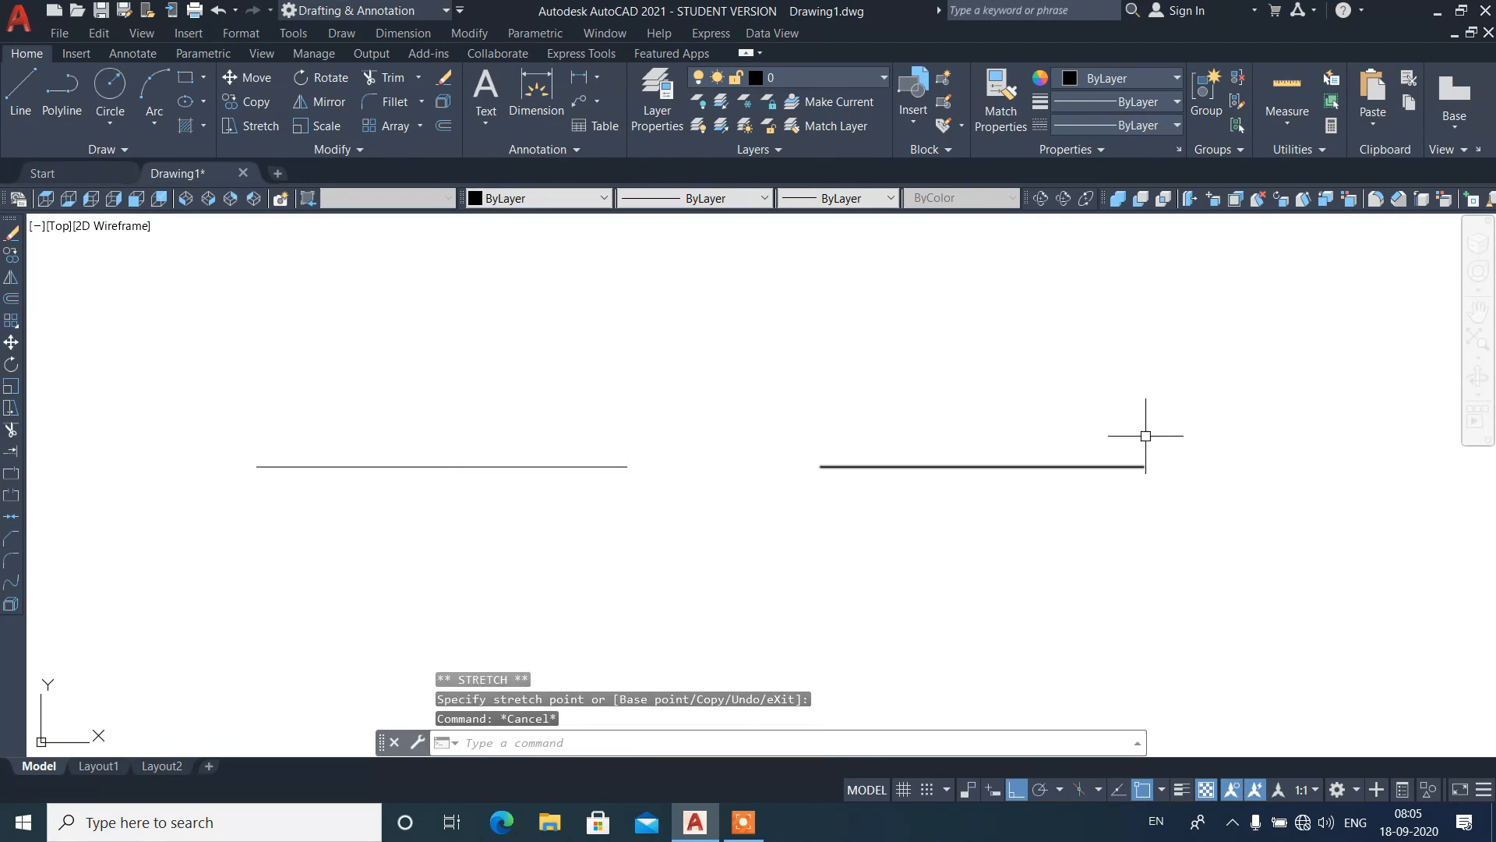
# Step: Lengthen the right horizontal line by stretching its right endpoint outward
pyautogui.click(1145, 436)
pyautogui.click(1135, 491)
pyautogui.click(1144, 466)
pyautogui.click(1210, 468)
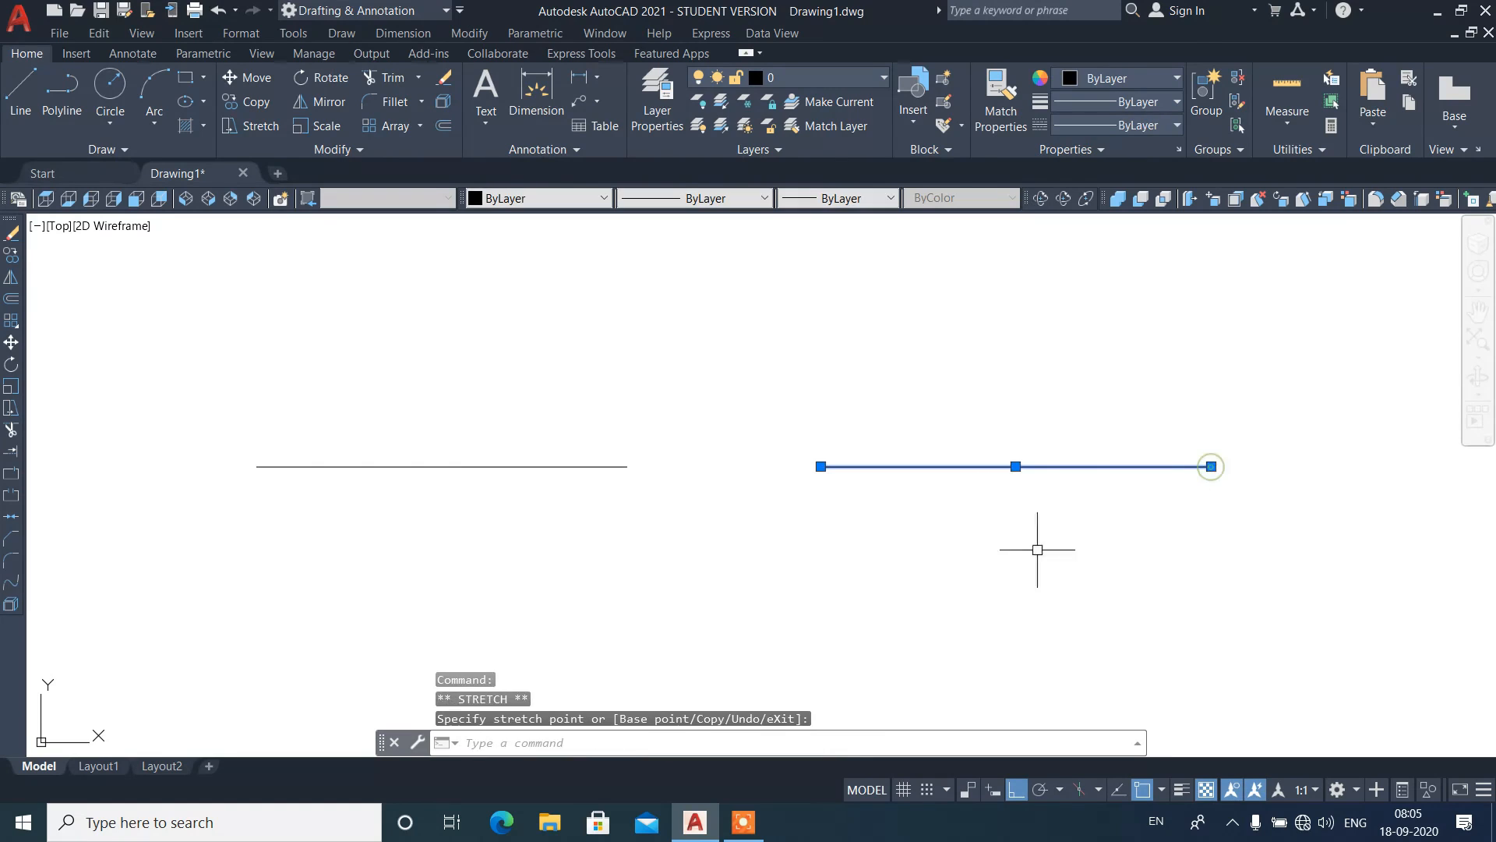
# Step: Start a single-line text with Middle justification at the midpoint of the left horizontal line
pyautogui.write('DT')
pyautogui.press('Return')
pyautogui.click(826, 744)
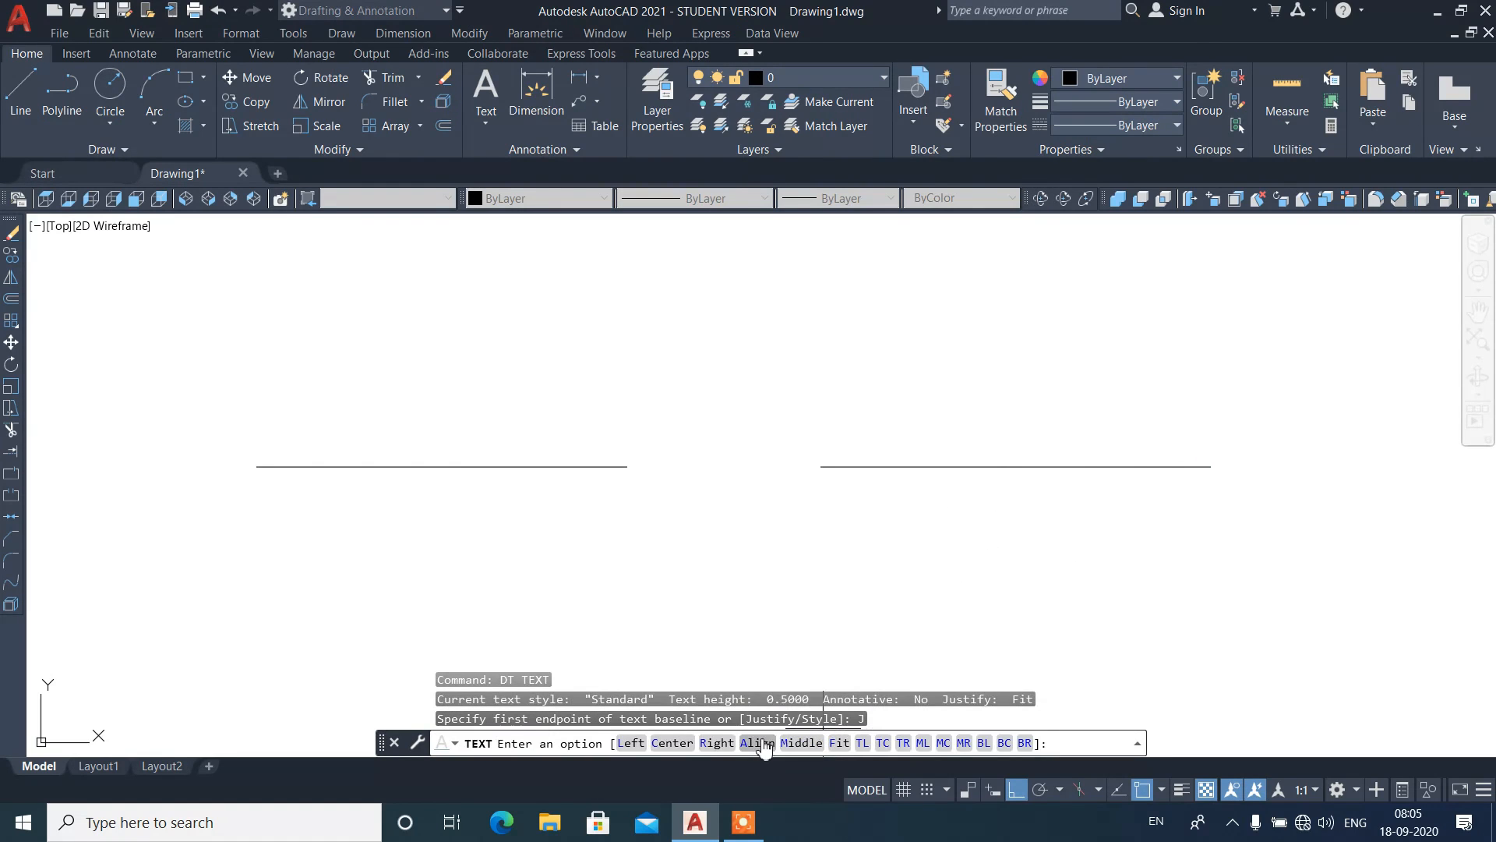
pyautogui.click(801, 743)
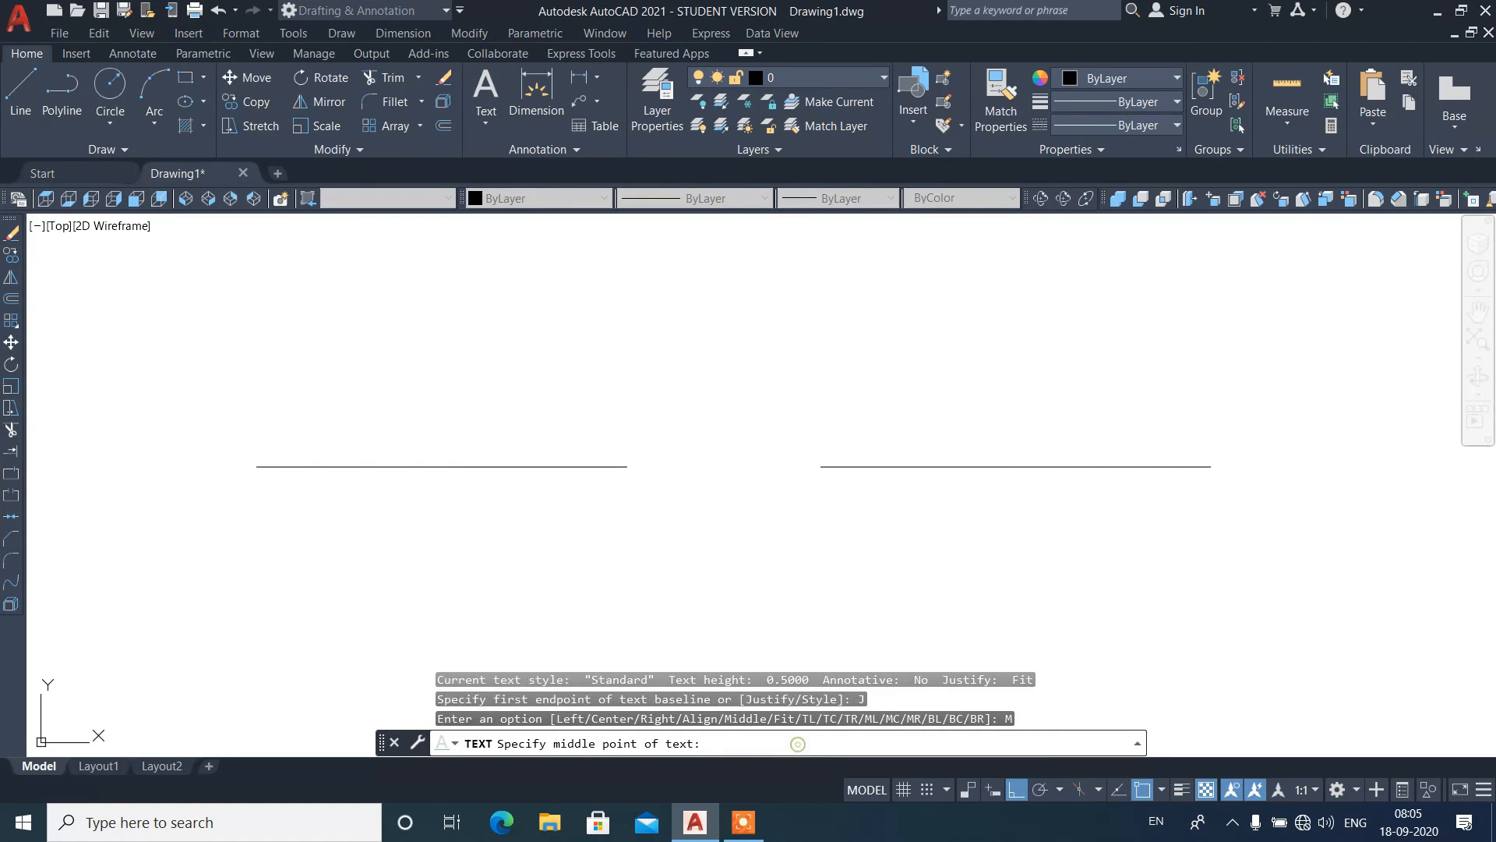
pyautogui.click(442, 466)
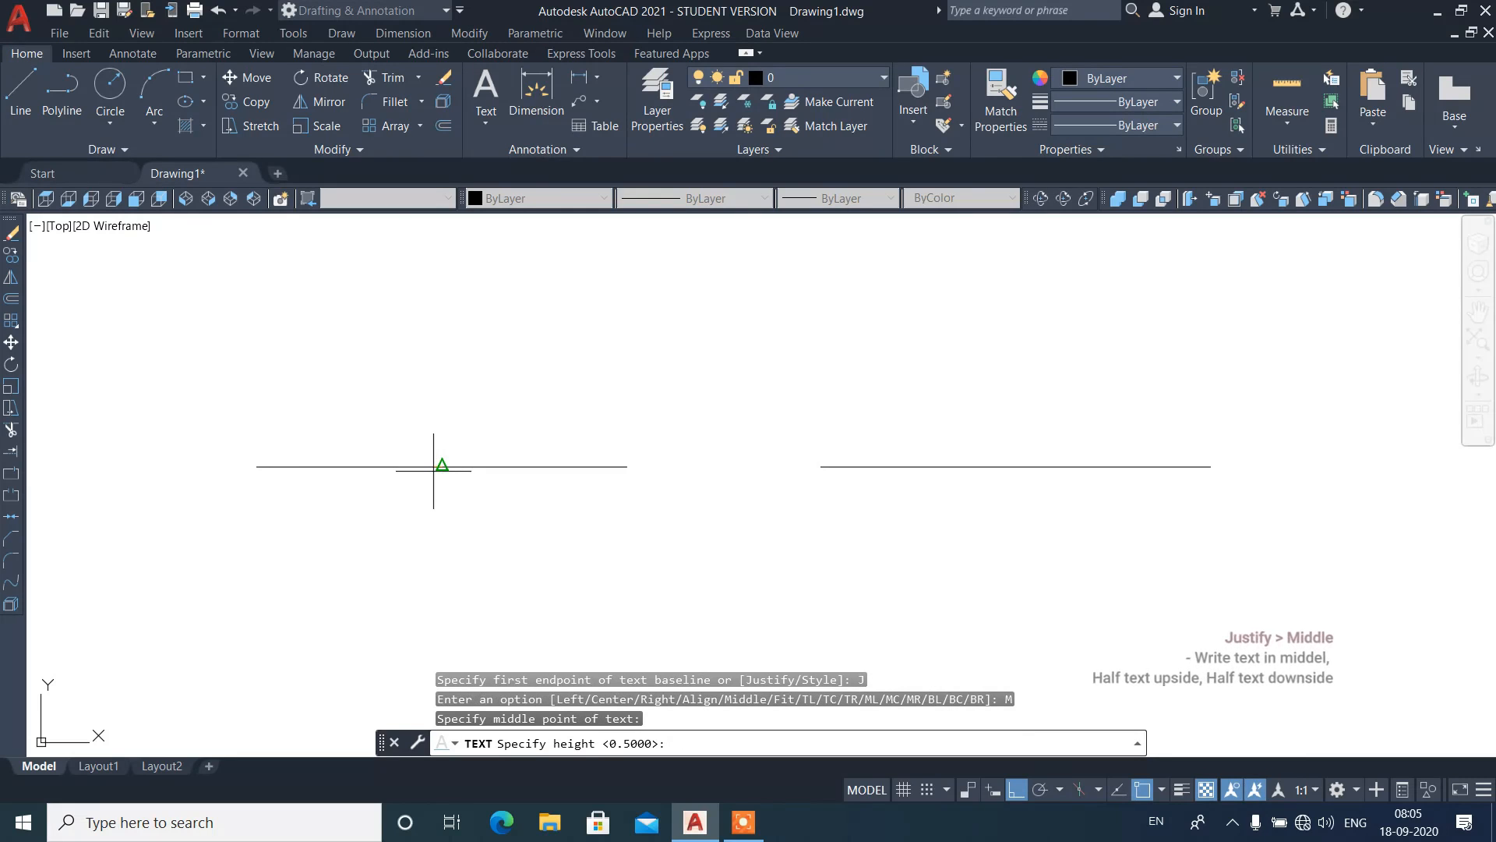
# Step: Give the text a height of 0.25 and a rotation of 0, enter "MIRROR TEXT" and finish the command
pyautogui.write('0.2')
pyautogui.write('5')
pyautogui.press('Return')
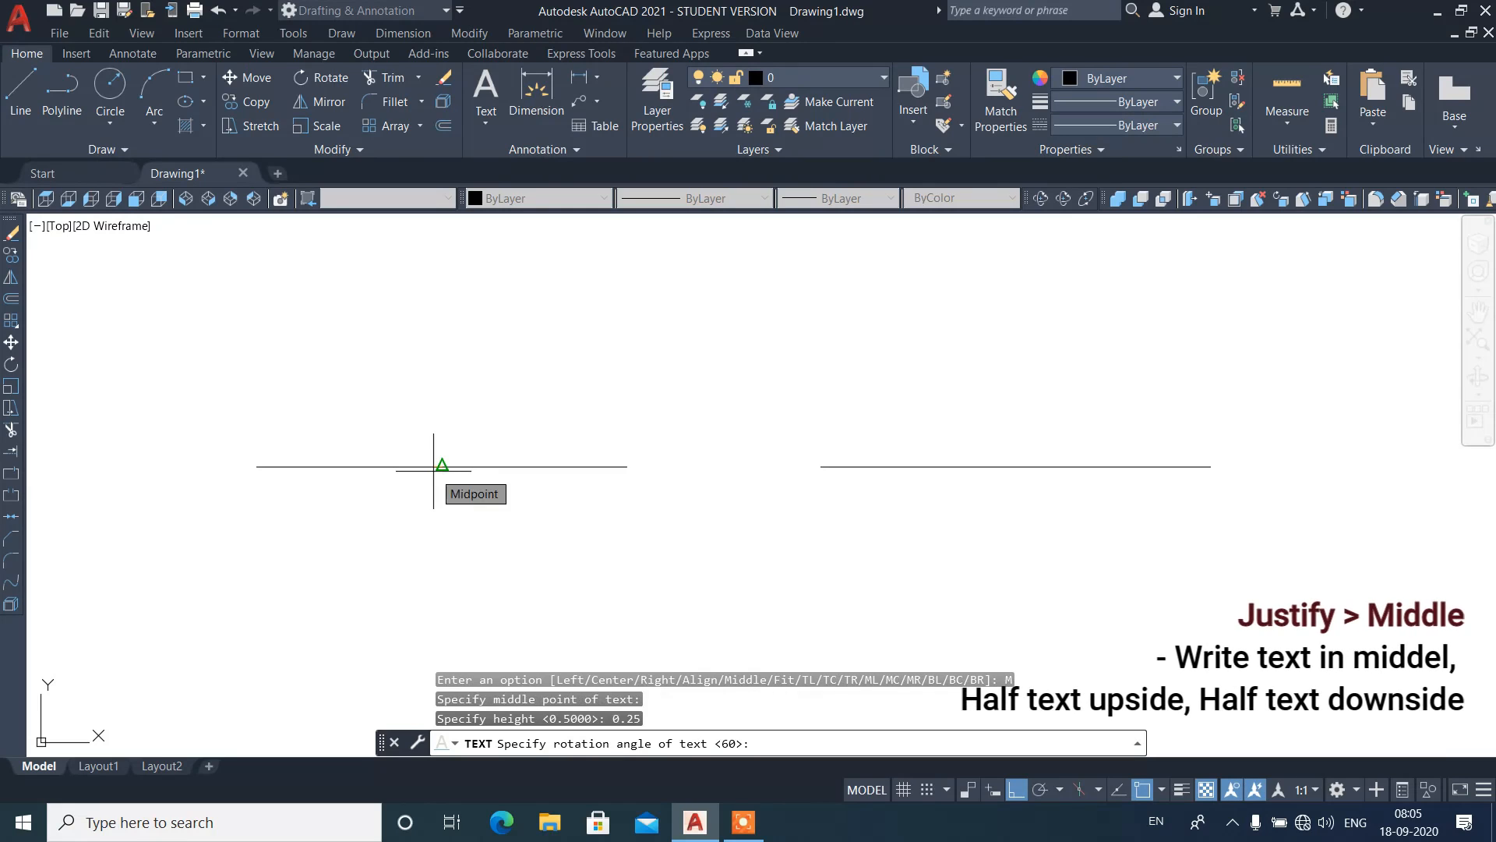
pyautogui.write('0')
pyautogui.press('Return')
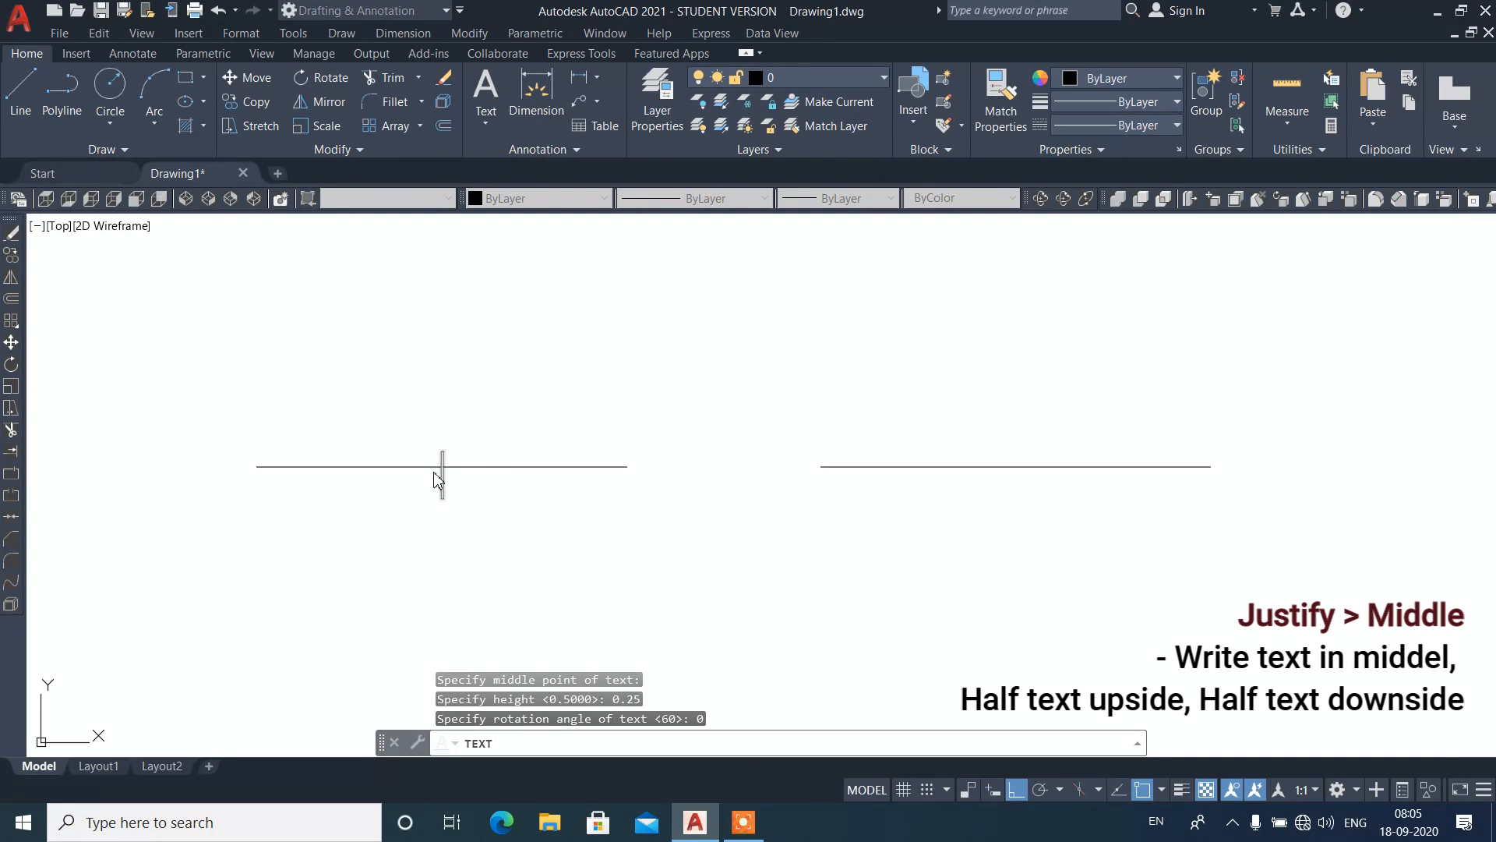
pyautogui.write('MIRROR TEXT')
pyautogui.press('Return')
pyautogui.press('Return')
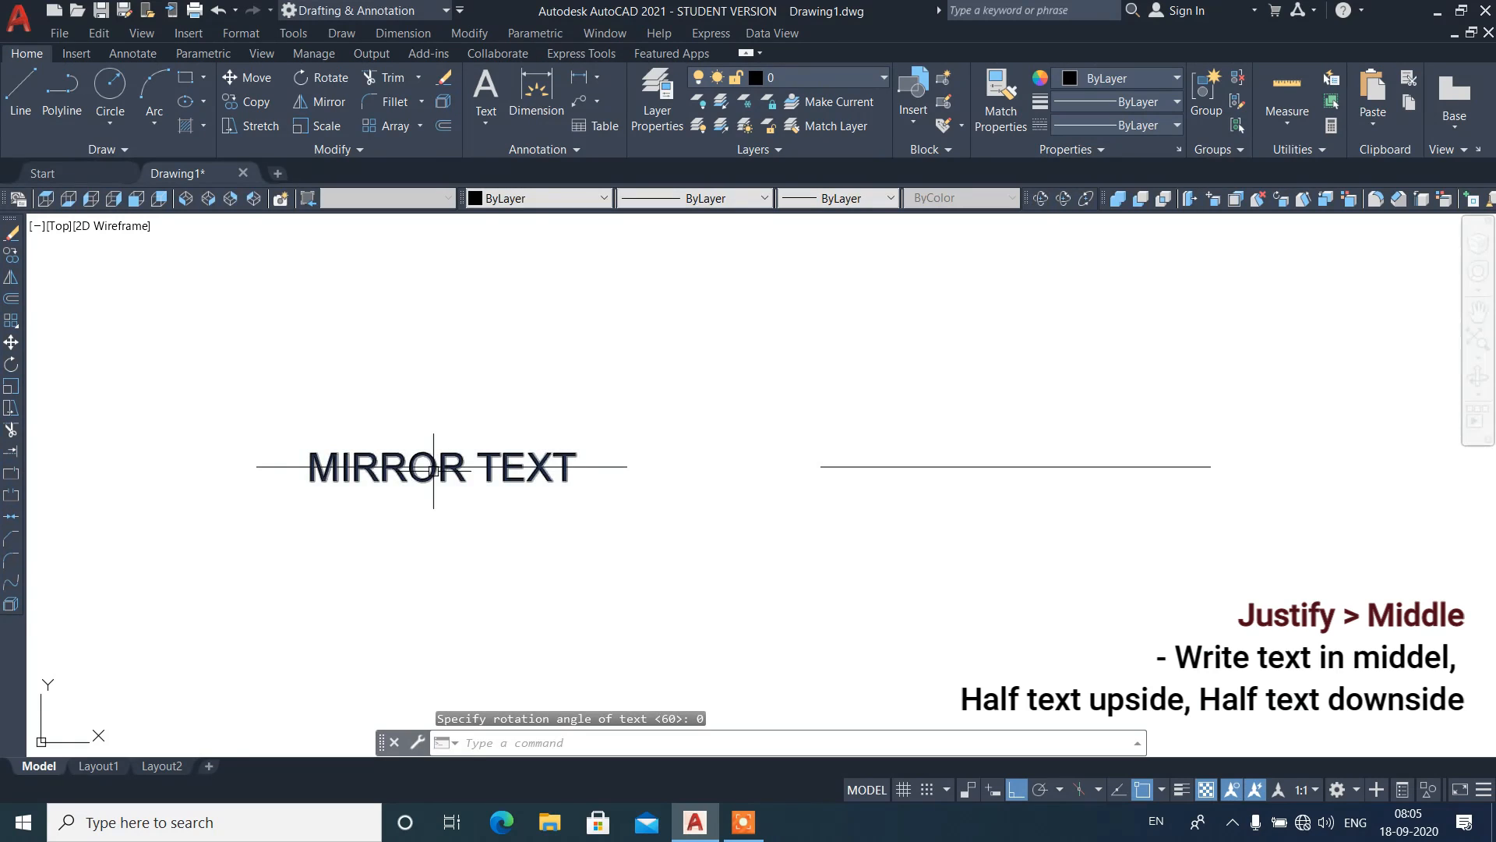
pyautogui.rightClick(434, 470)
pyautogui.press('Escape')
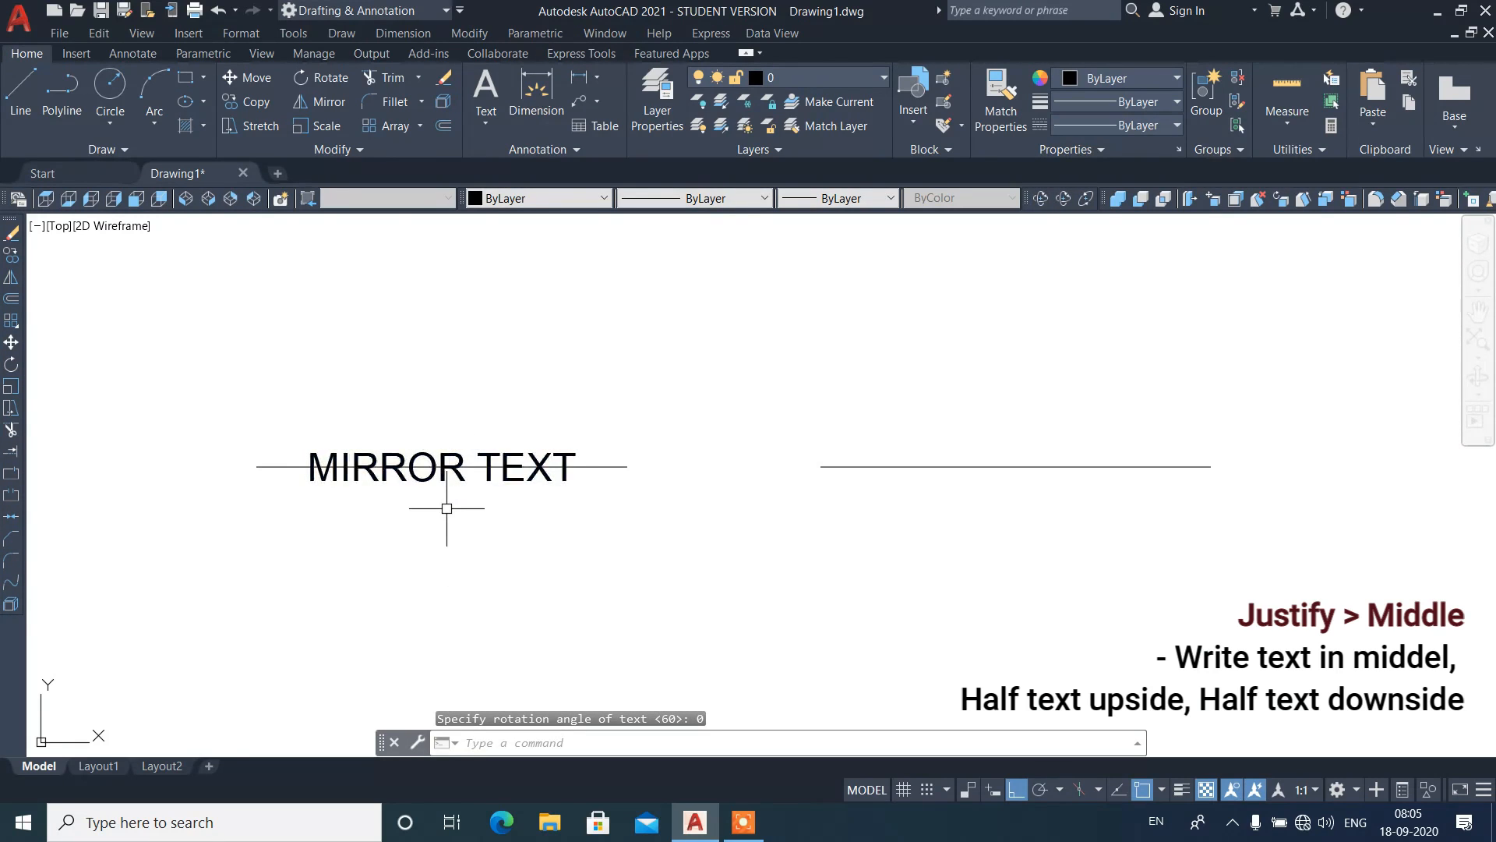
# Step: Move the right horizontal line leftward, closer to the line carrying "MIRROR TEXT"
pyautogui.scroll(2, 444, 508)
pyautogui.moveTo(834, 515); pyautogui.dragTo(682, 545, button='middle')
pyautogui.click(1072, 560)
pyautogui.click(989, 444)
pyautogui.write('m')
pyautogui.press('Return')
pyautogui.click(1089, 557)
pyautogui.click(890, 577)
# Step: Start another single-line text with Middle justification at the midpoint of the right horizontal line
pyautogui.write('dt')
pyautogui.press('Return')
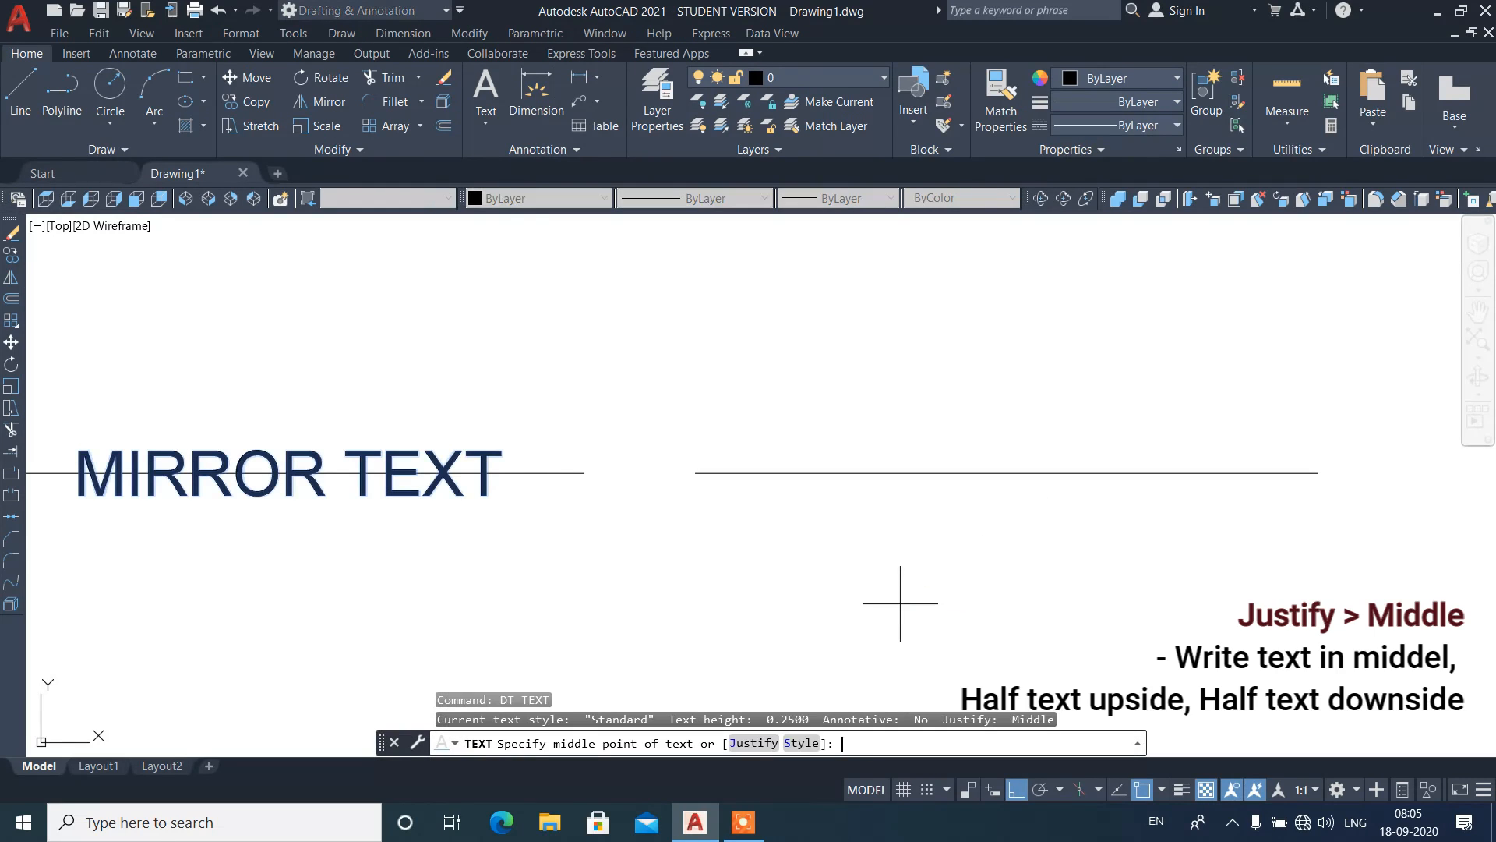
pyautogui.write('j')
pyautogui.press('Return')
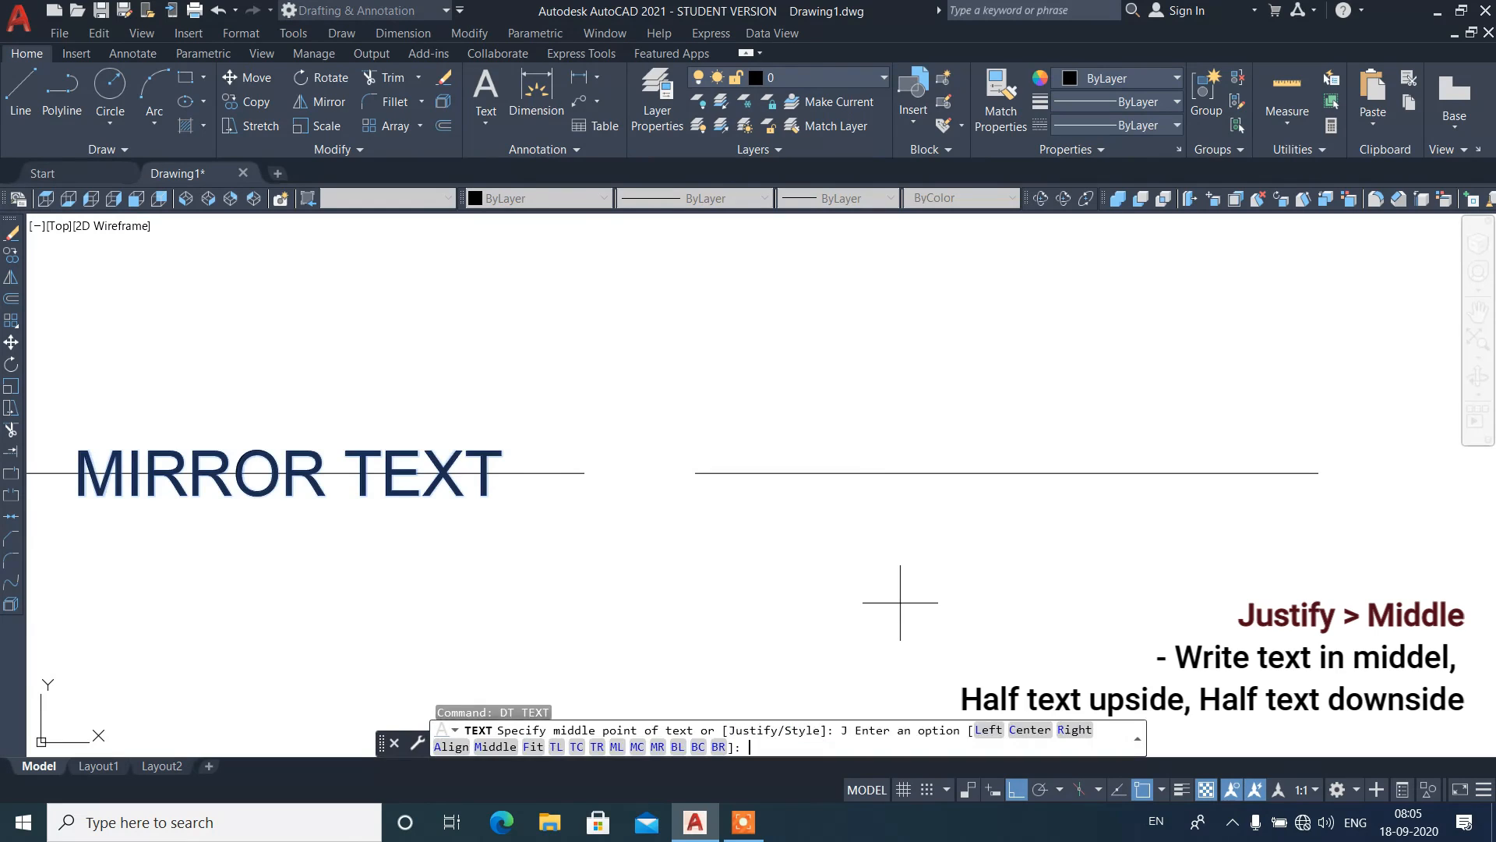
pyautogui.click(508, 748)
pyautogui.click(1007, 473)
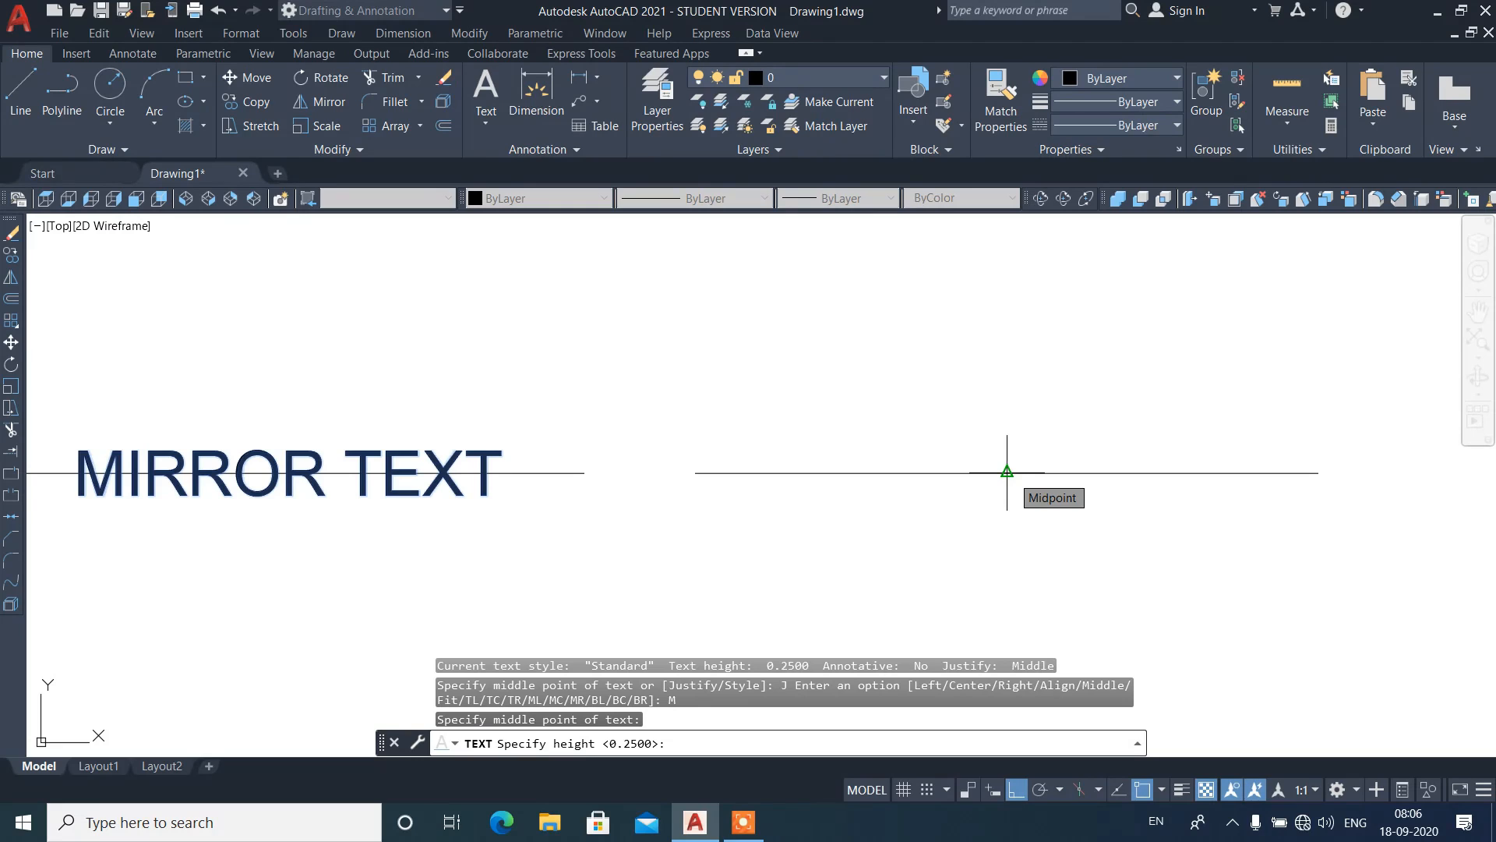
# Step: Use a height of 0.25 and a rotation of 0, enter "COMMAND" and finish the text command
pyautogui.click(1007, 471)
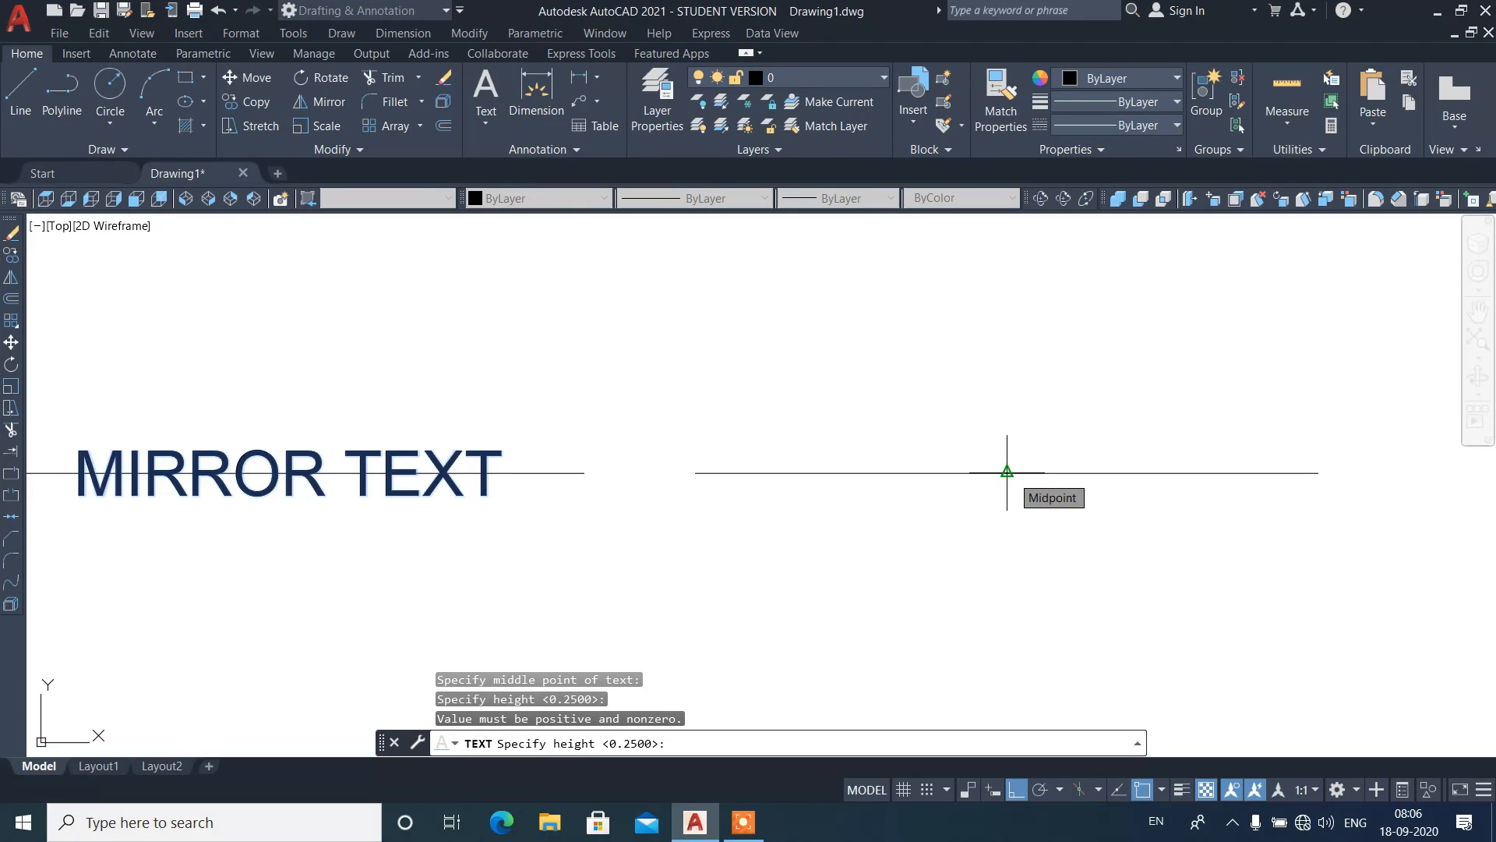
pyautogui.press('Return')
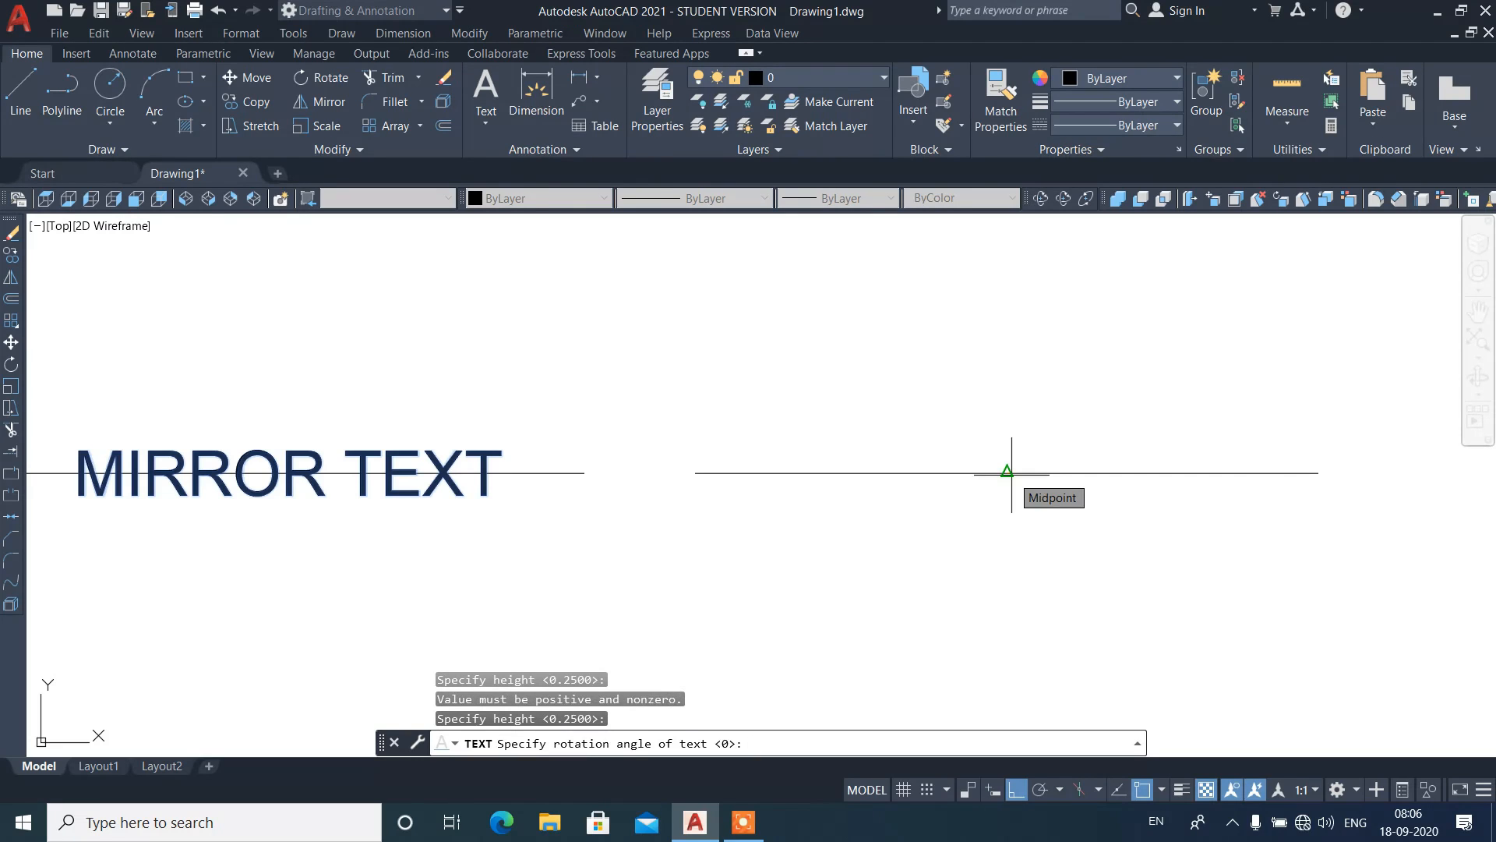
pyautogui.write('0')
pyautogui.press('Return')
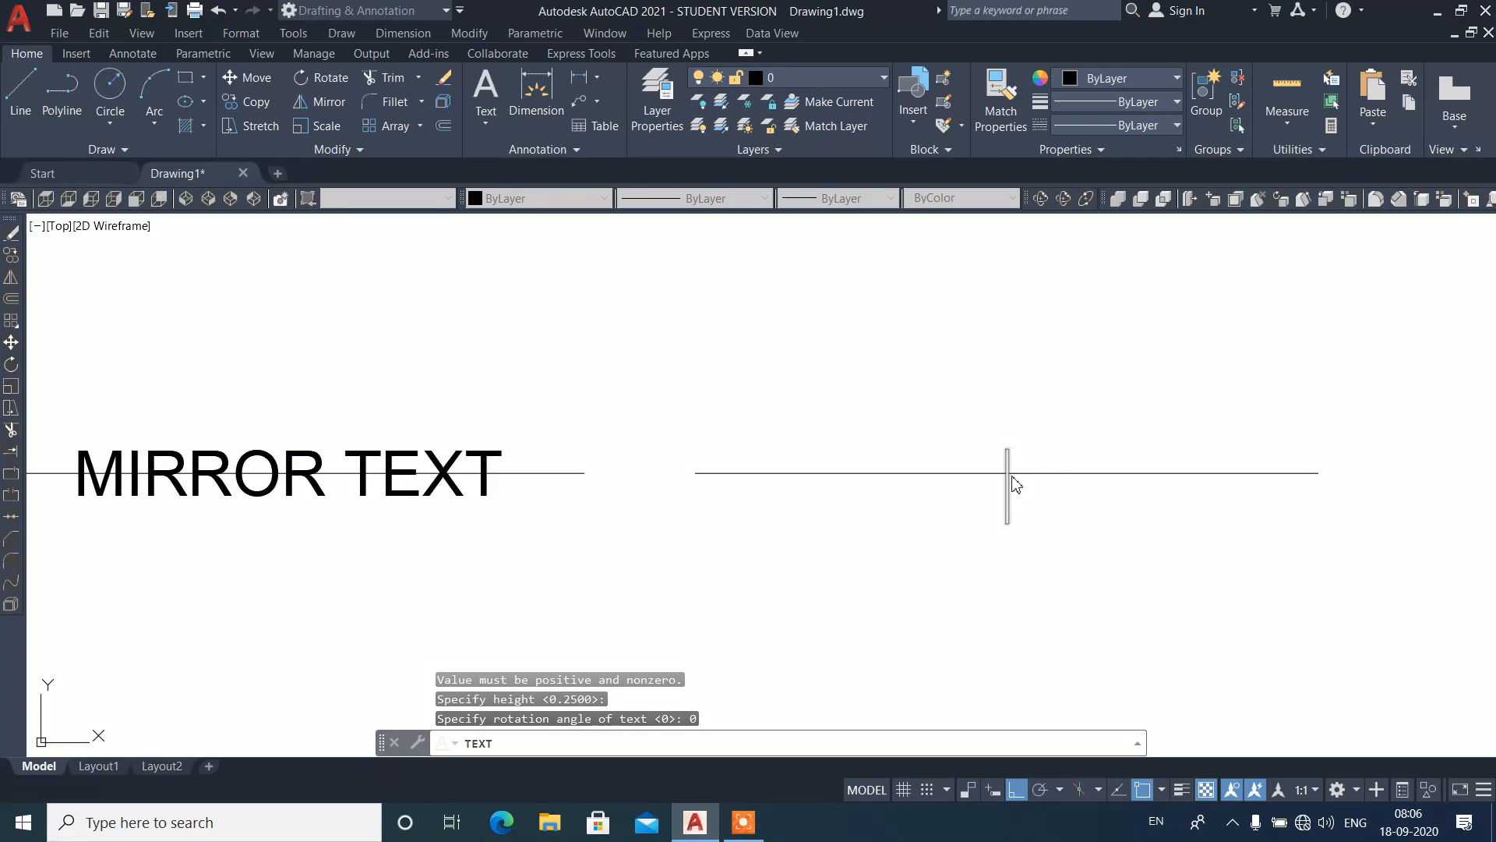
pyautogui.write('COMMAND')
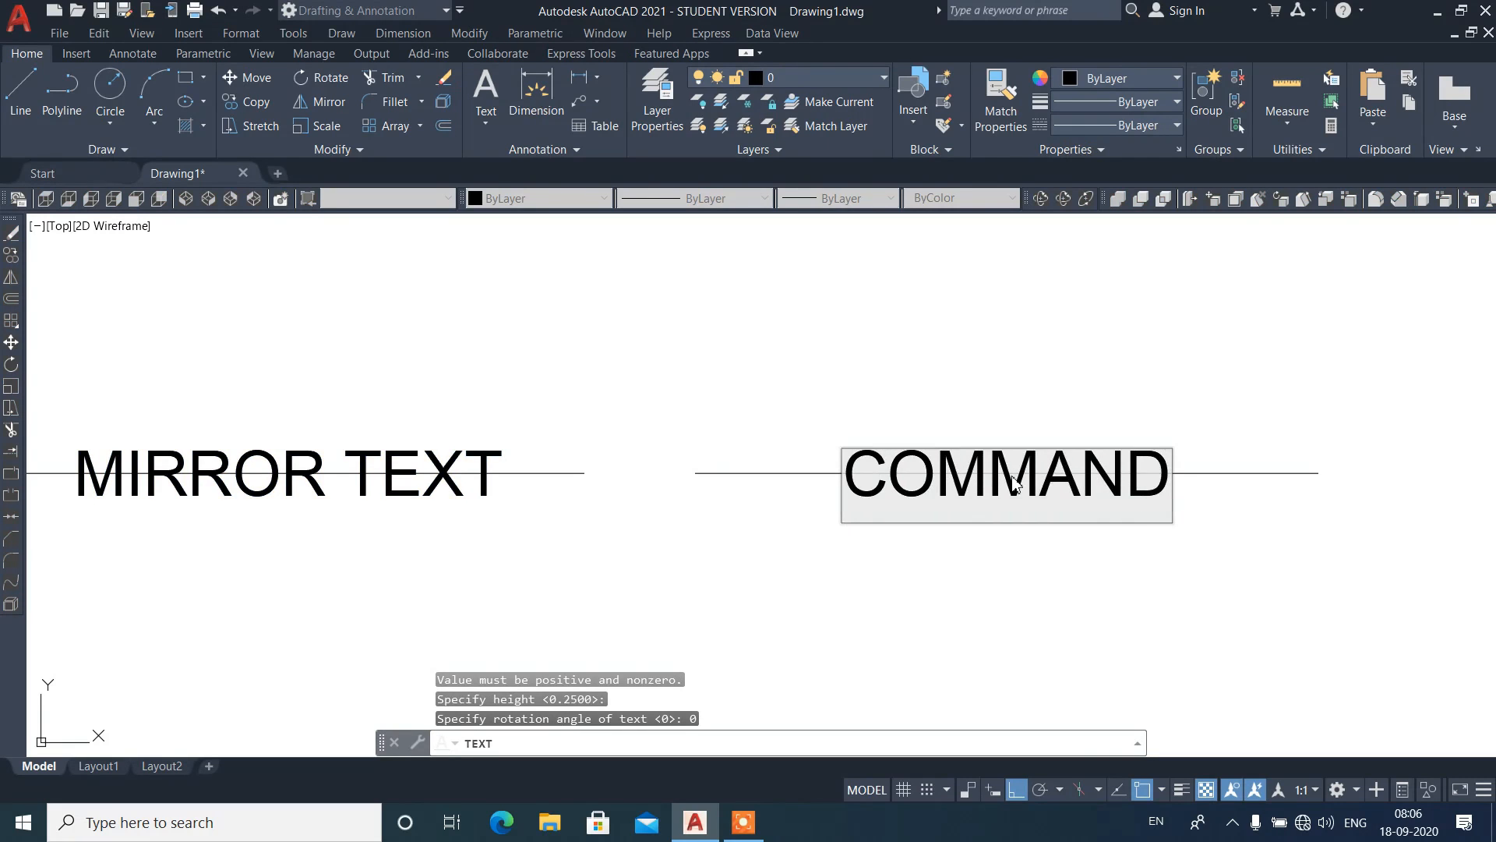
pyautogui.press('Return')
pyautogui.press('Return')
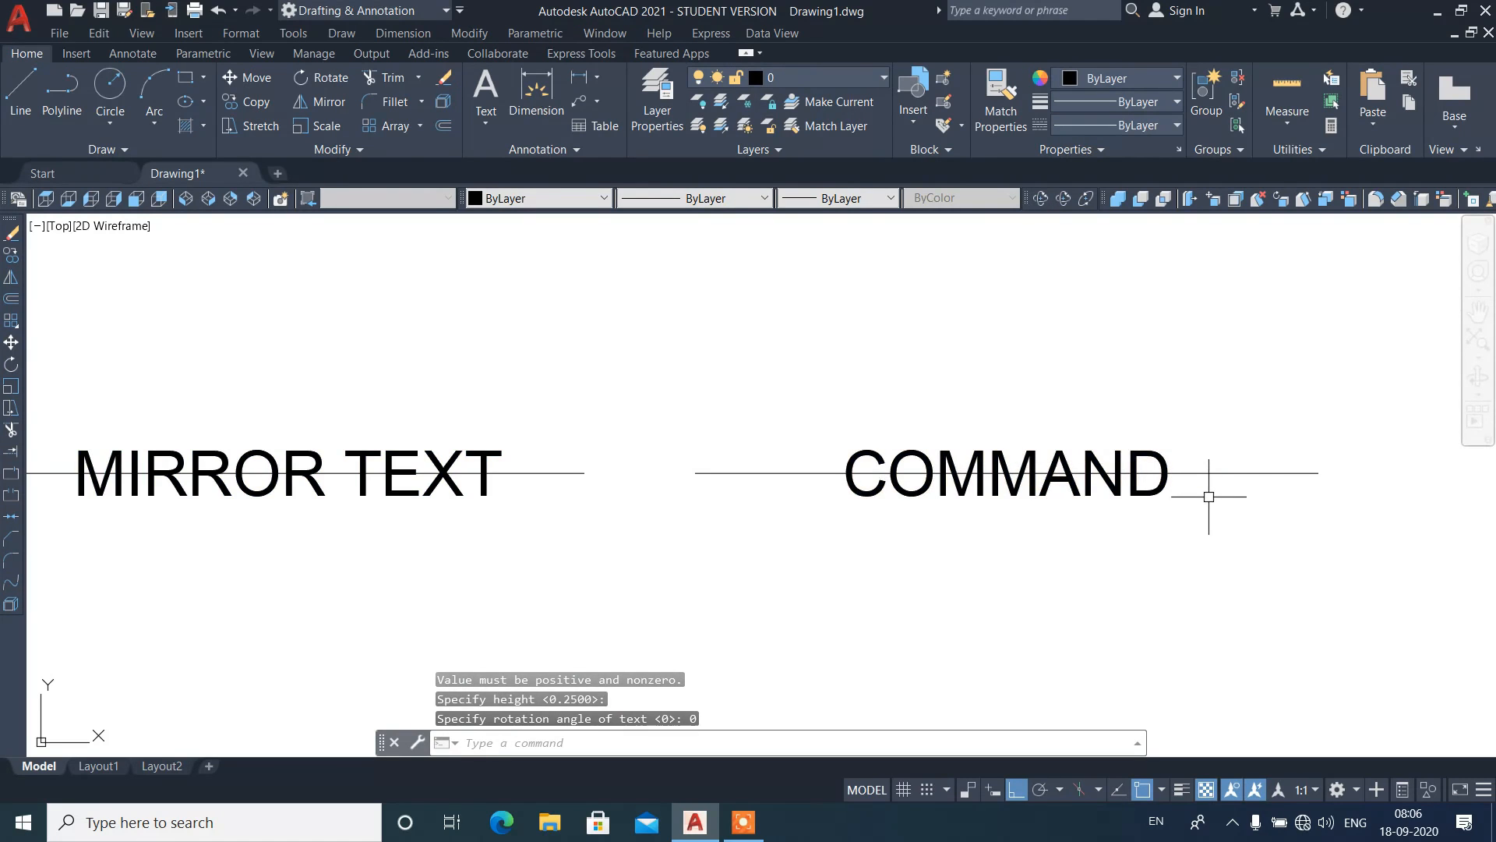
# Step: Erase the "MIRROR TEXT" and "COMMAND" texts together with their two horizontal lines
pyautogui.click(1161, 487)
pyautogui.scroll(3, 1024, 484)
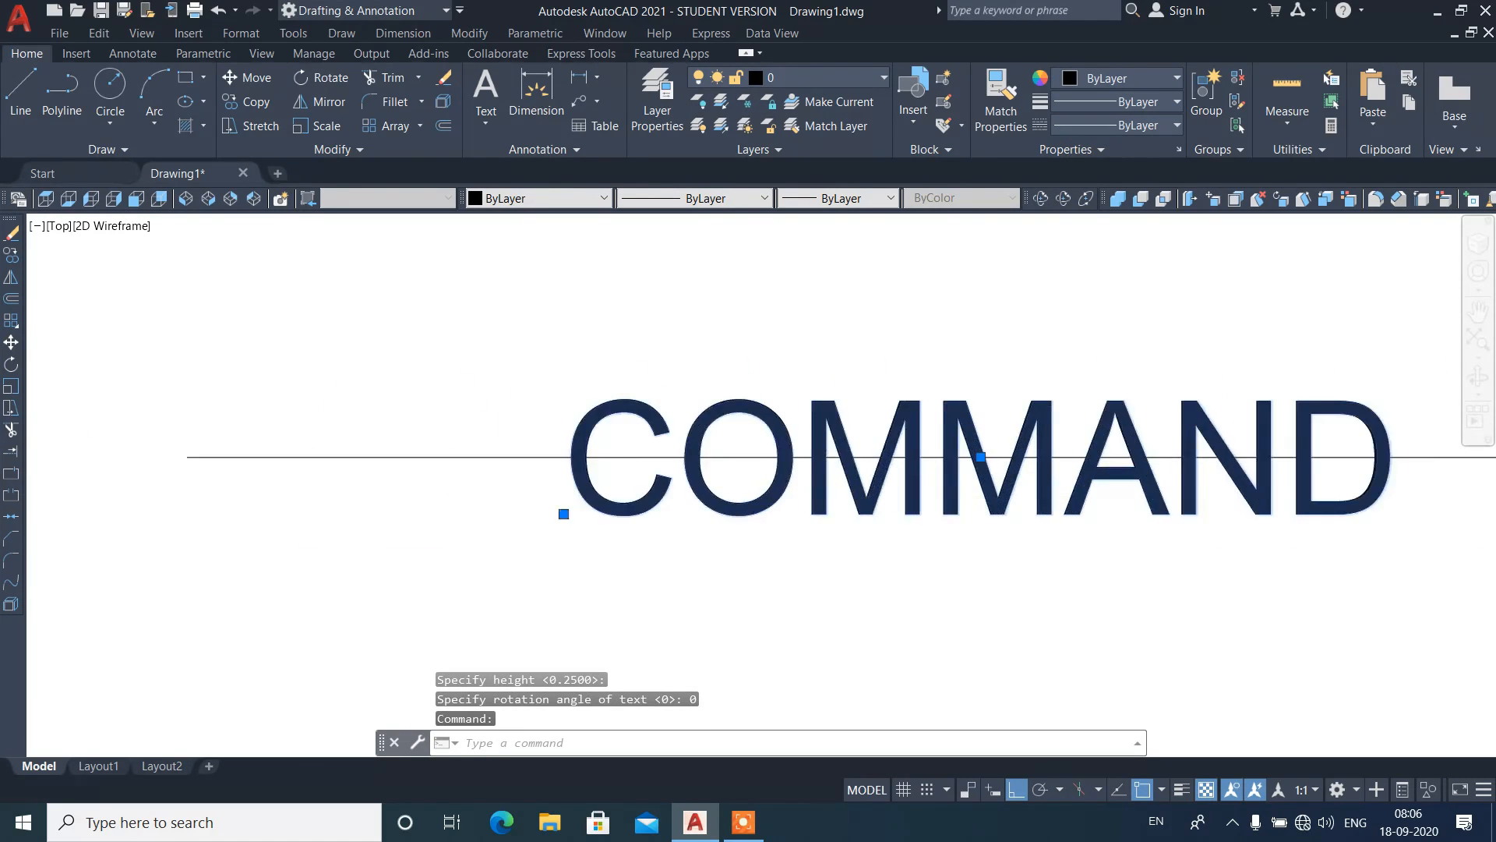
pyautogui.scroll(3, 974, 452)
pyautogui.scroll(-5, 959, 498)
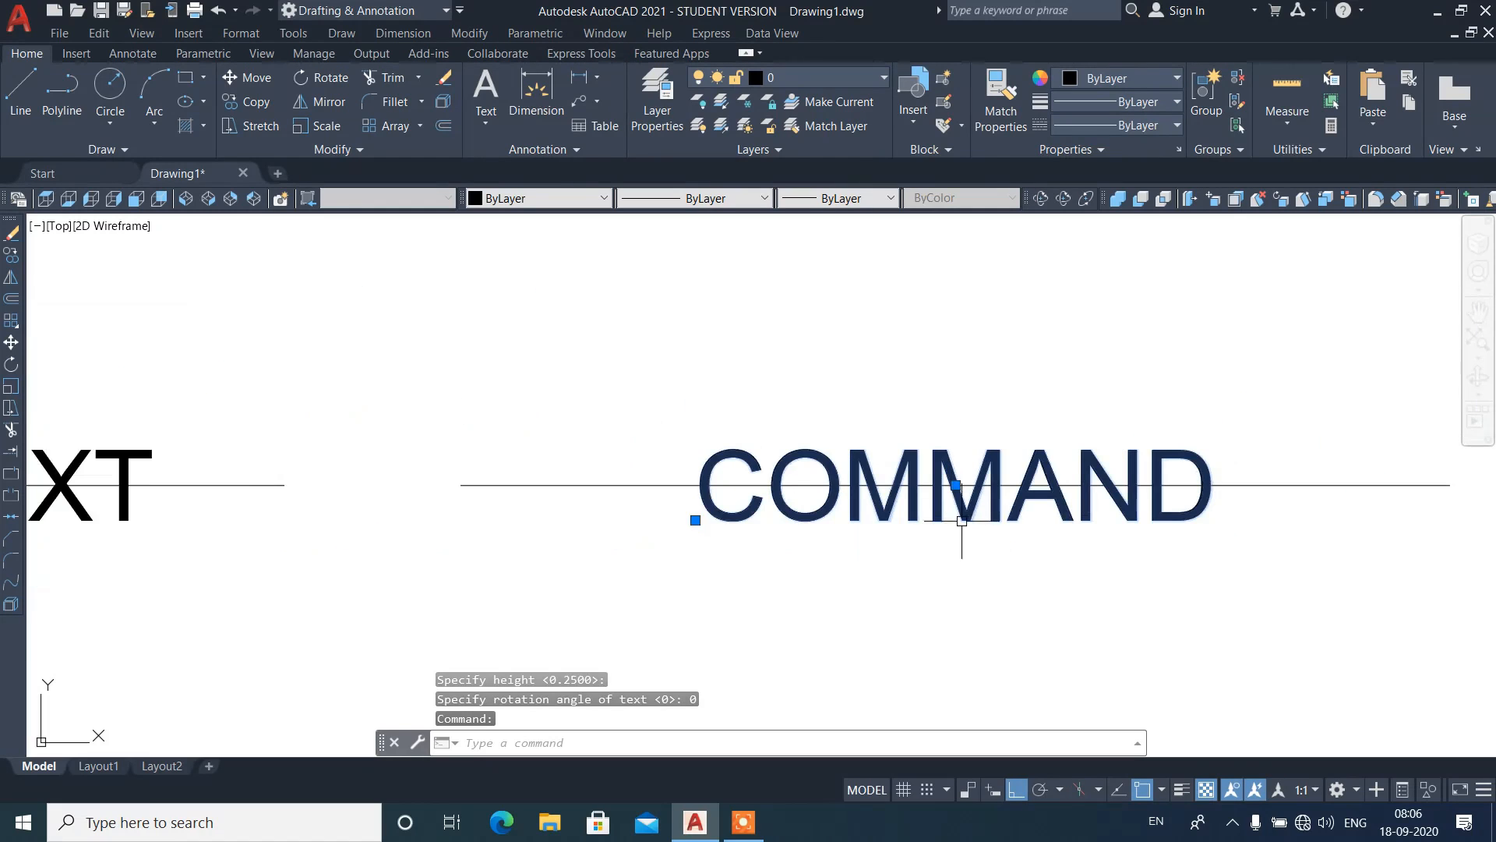
pyautogui.scroll(-2, 966, 524)
pyautogui.press('Escape')
pyautogui.click(1213, 441)
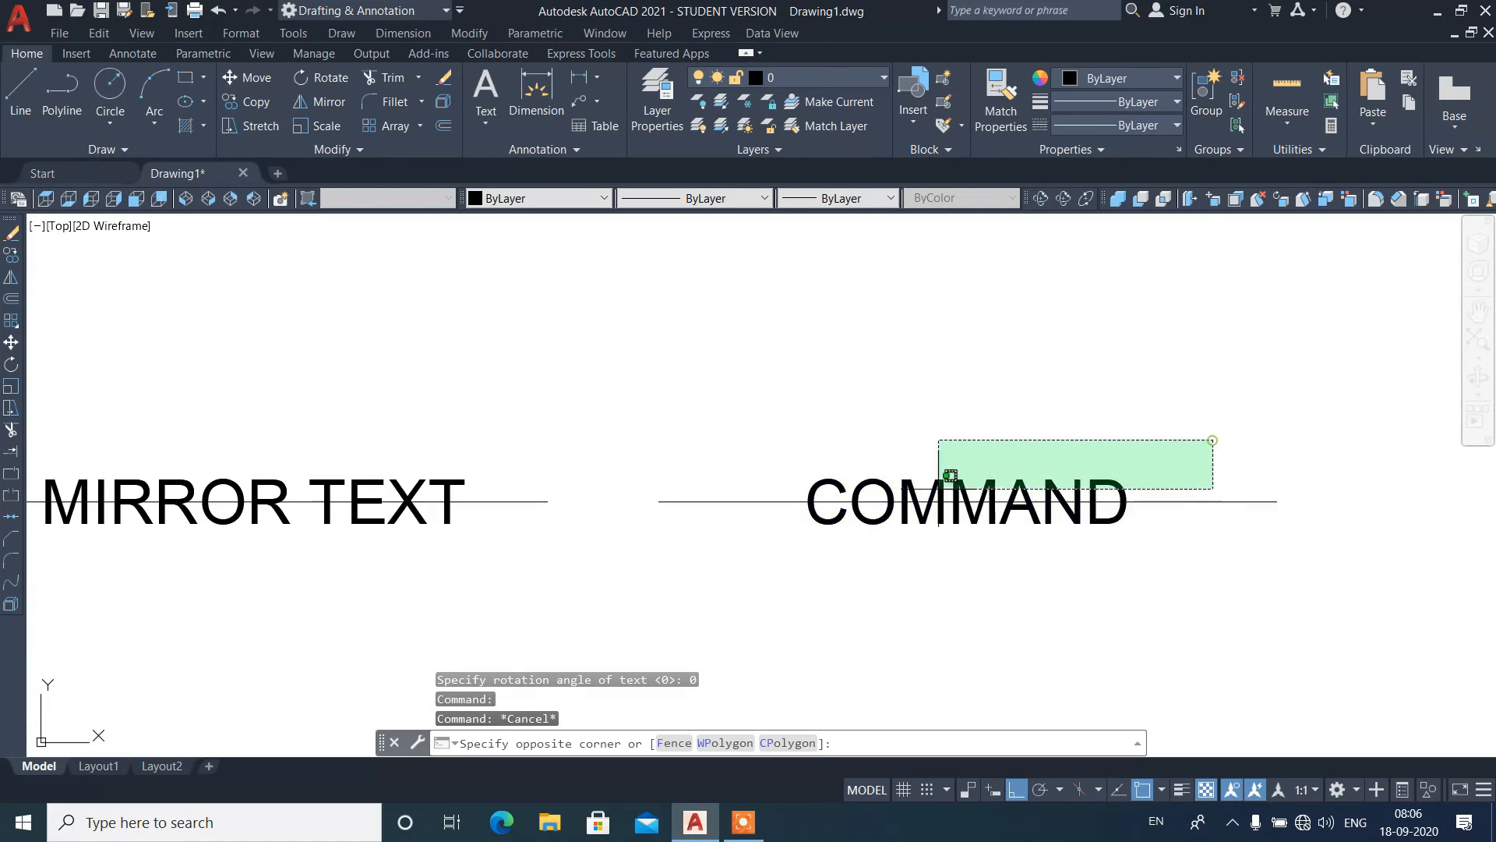
pyautogui.click(357, 536)
pyautogui.scroll(-2, 875, 377)
pyautogui.scroll(4, 845, 362)
pyautogui.write('E')
pyautogui.press('Return')
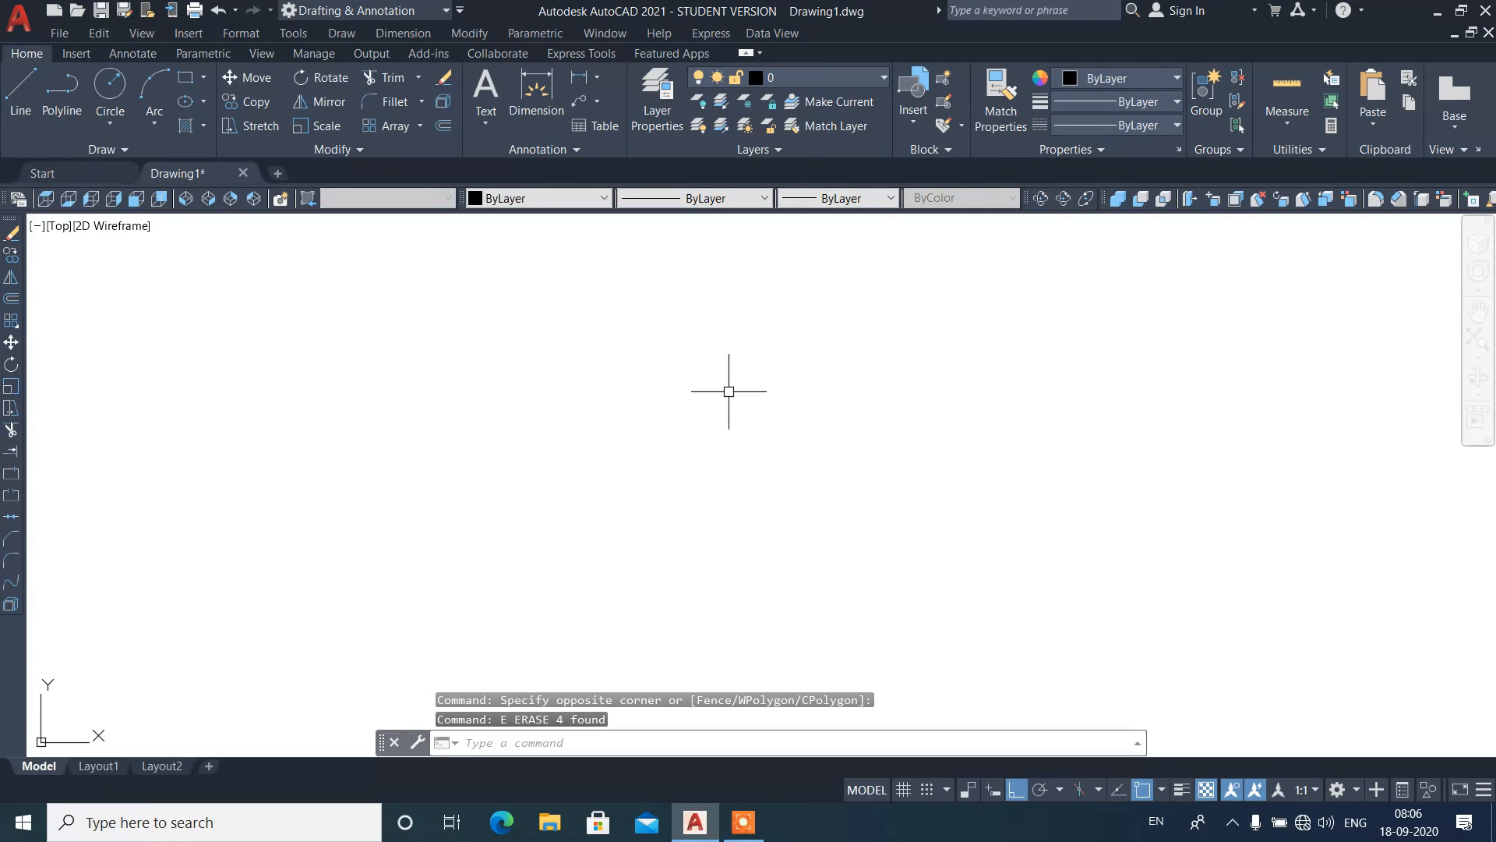
pyautogui.write('DT')
pyautogui.press('Return')
pyautogui.write('J')
pyautogui.press('Return')
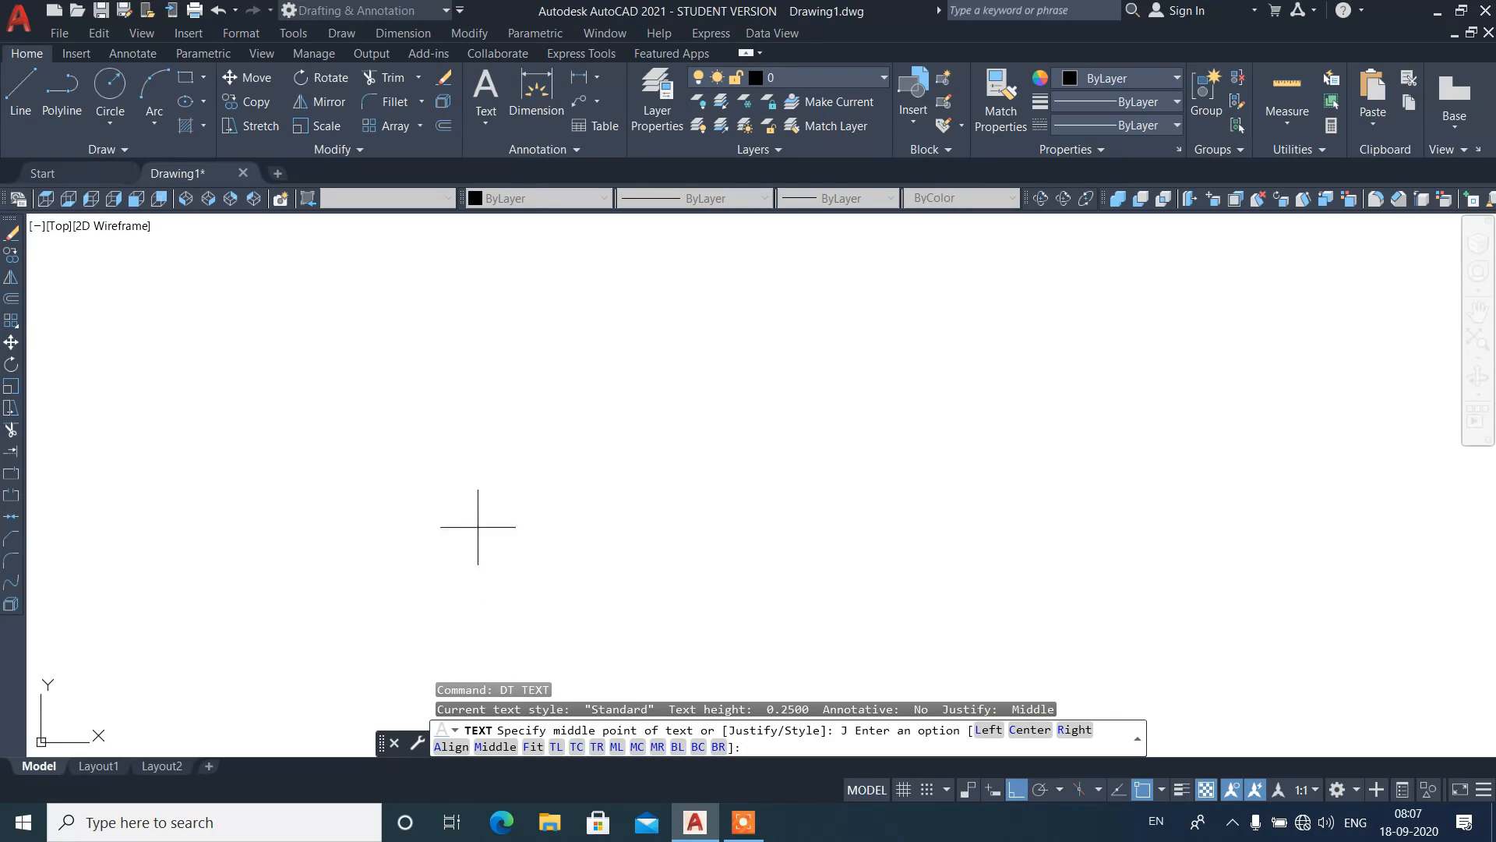
pyautogui.press('Escape')
# Step: Draw a horizontal reference line near the upper left of the empty drawing area
pyautogui.write('l')
pyautogui.press('Return')
pyautogui.click(201, 311)
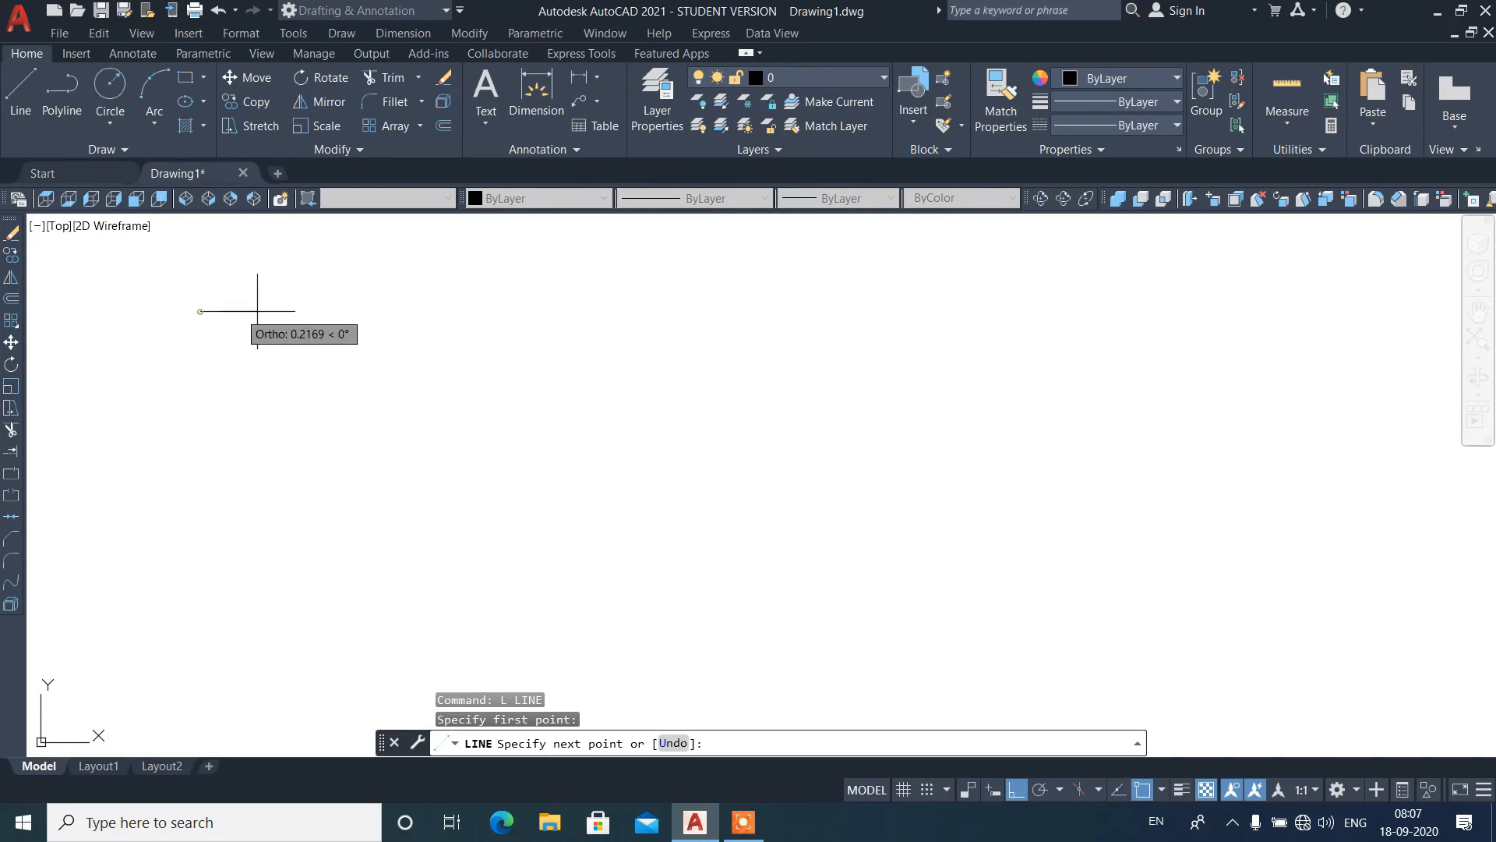
pyautogui.click(565, 341)
pyautogui.press('Return')
# Step: Copy the line twice horizontally to the right, making a row of three separate reference lines
pyautogui.click(556, 295)
pyautogui.click(430, 377)
pyautogui.write('c')
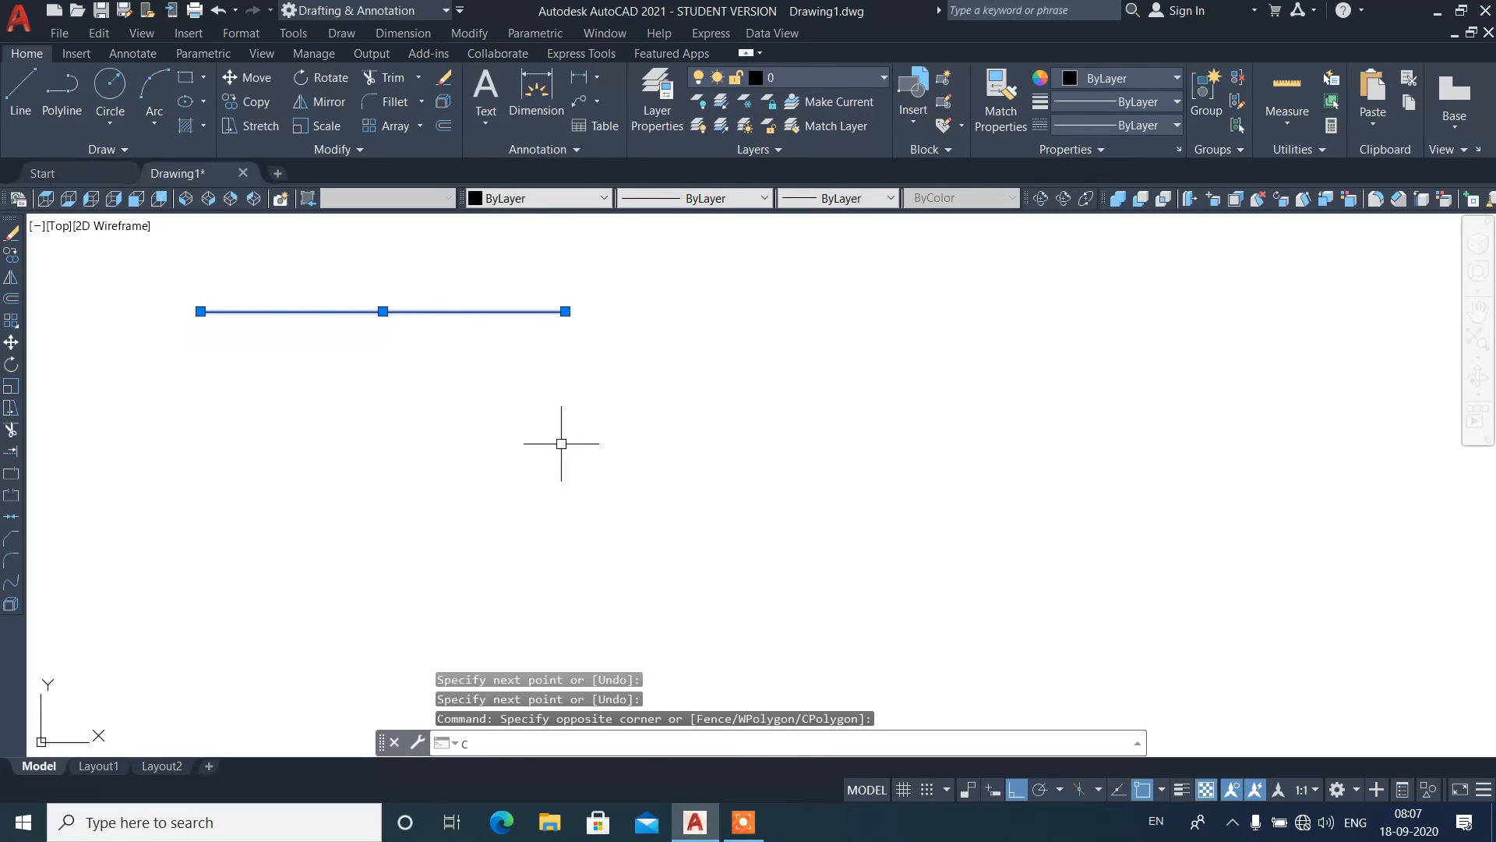
pyautogui.write('o')
pyautogui.press('Return')
pyautogui.click(463, 441)
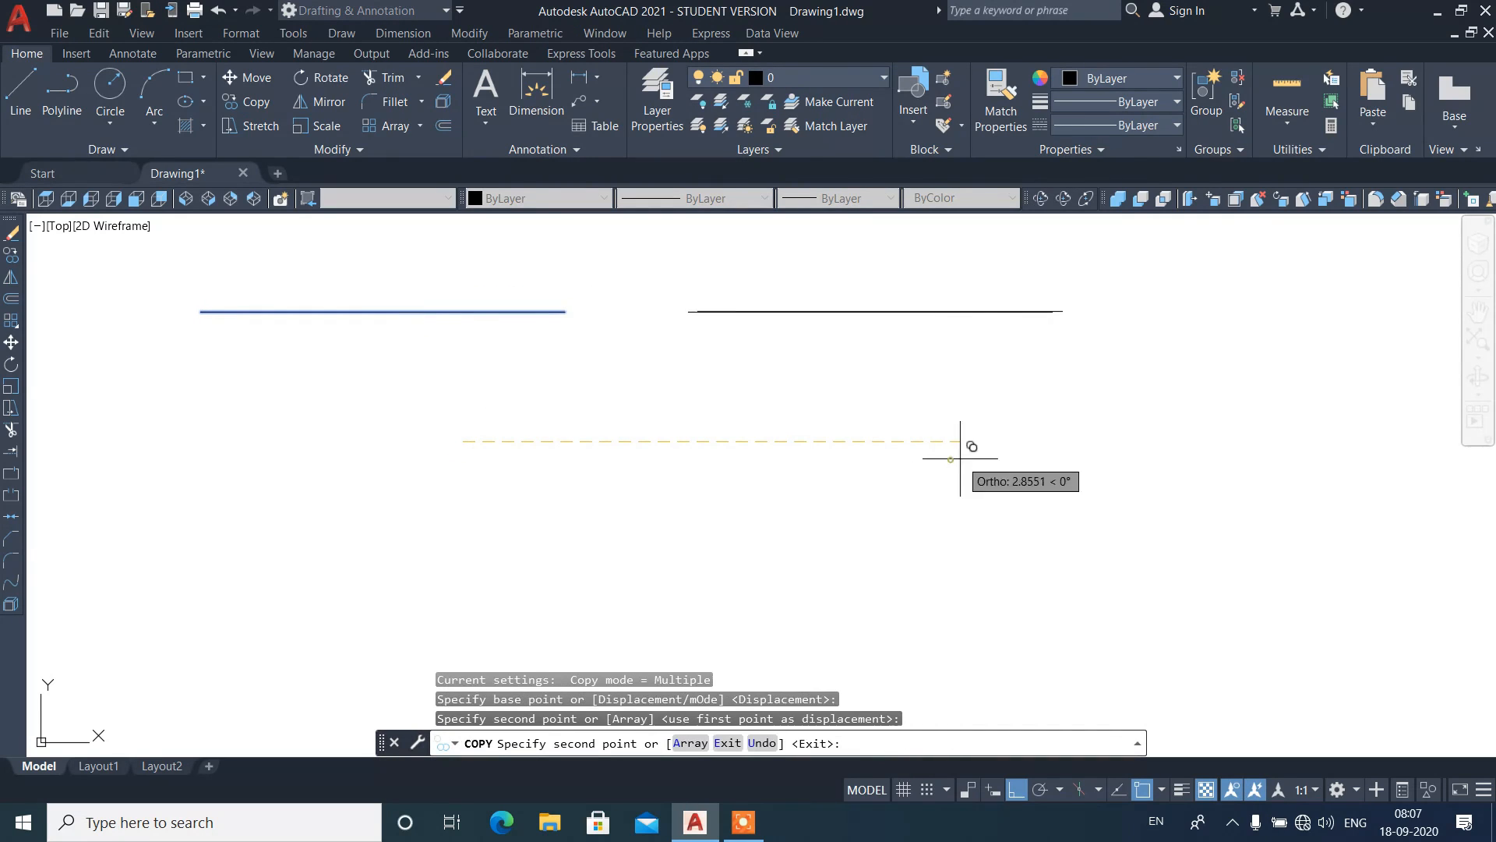
pyautogui.click(960, 458)
pyautogui.click(1381, 452)
pyautogui.press('Return')
# Step: Start a single-line text with TL justification, anchored at the left endpoint of the first reference line
pyautogui.moveTo(1090, 445); pyautogui.dragTo(1005, 435, button='middle')
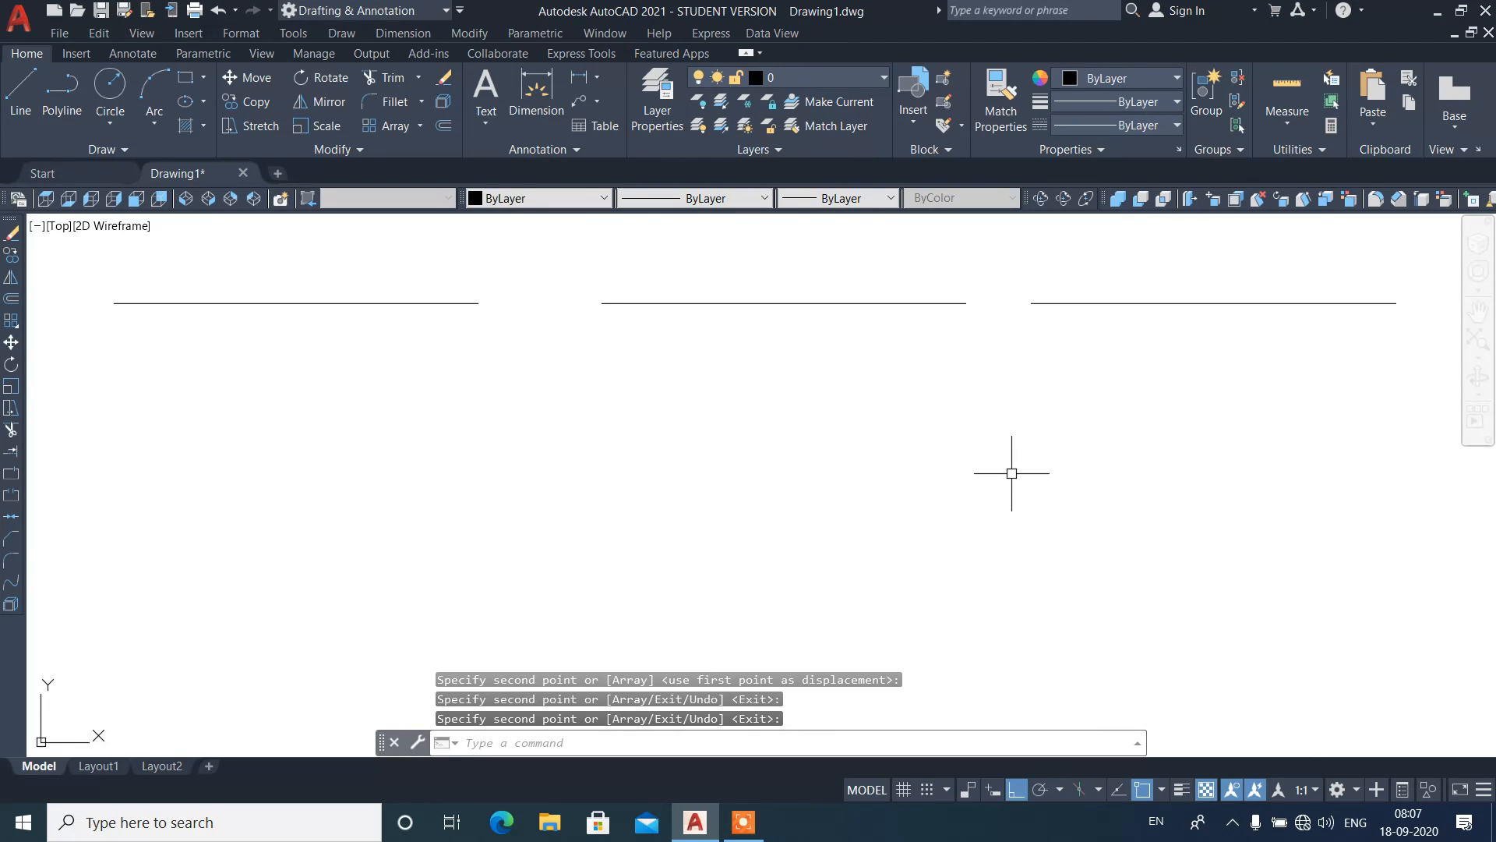
pyautogui.write('D')
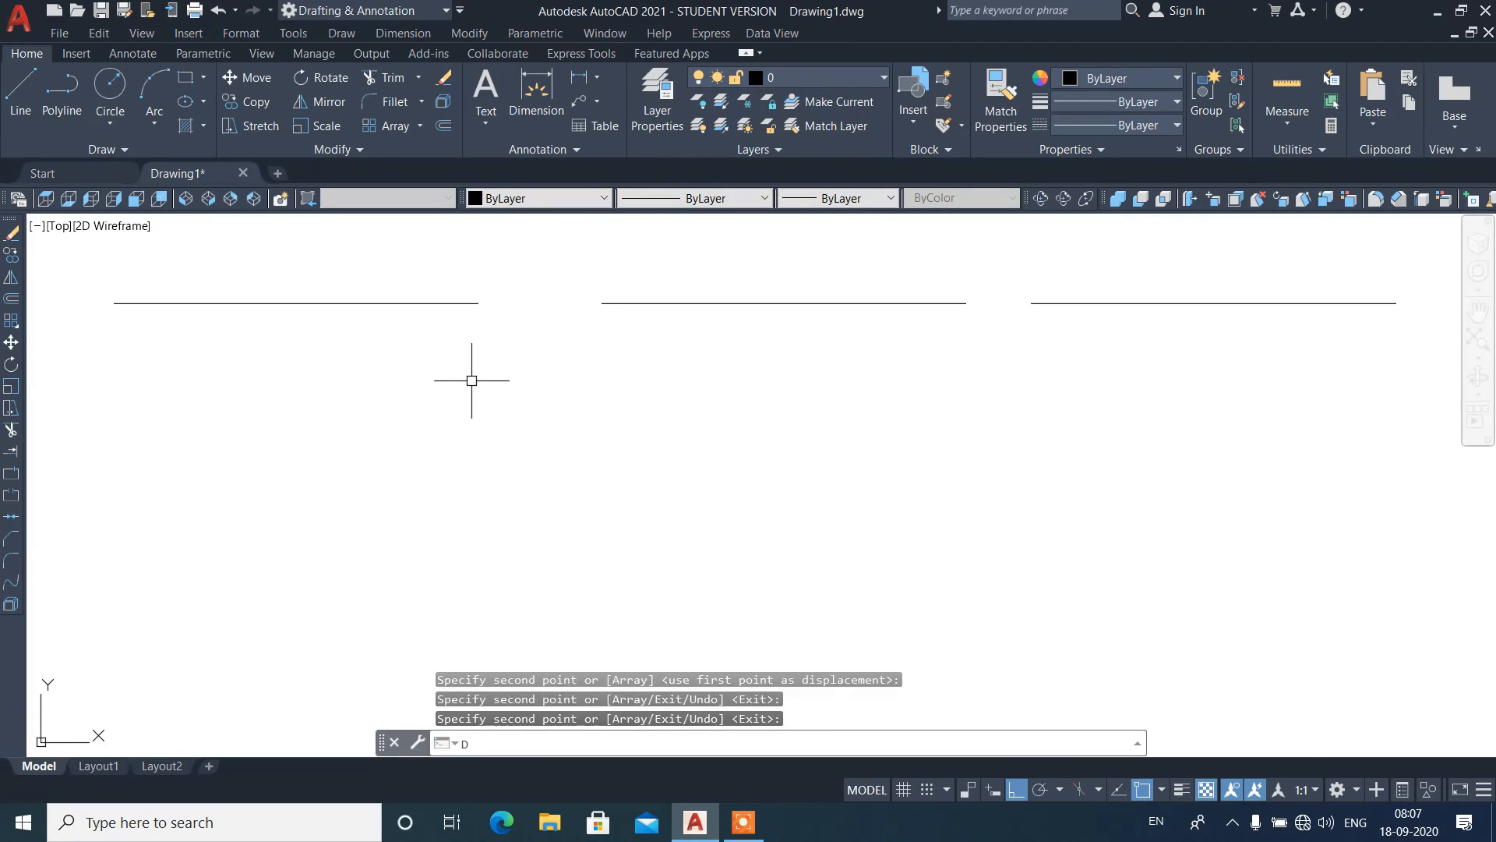
pyautogui.write('T')
pyautogui.press('Return')
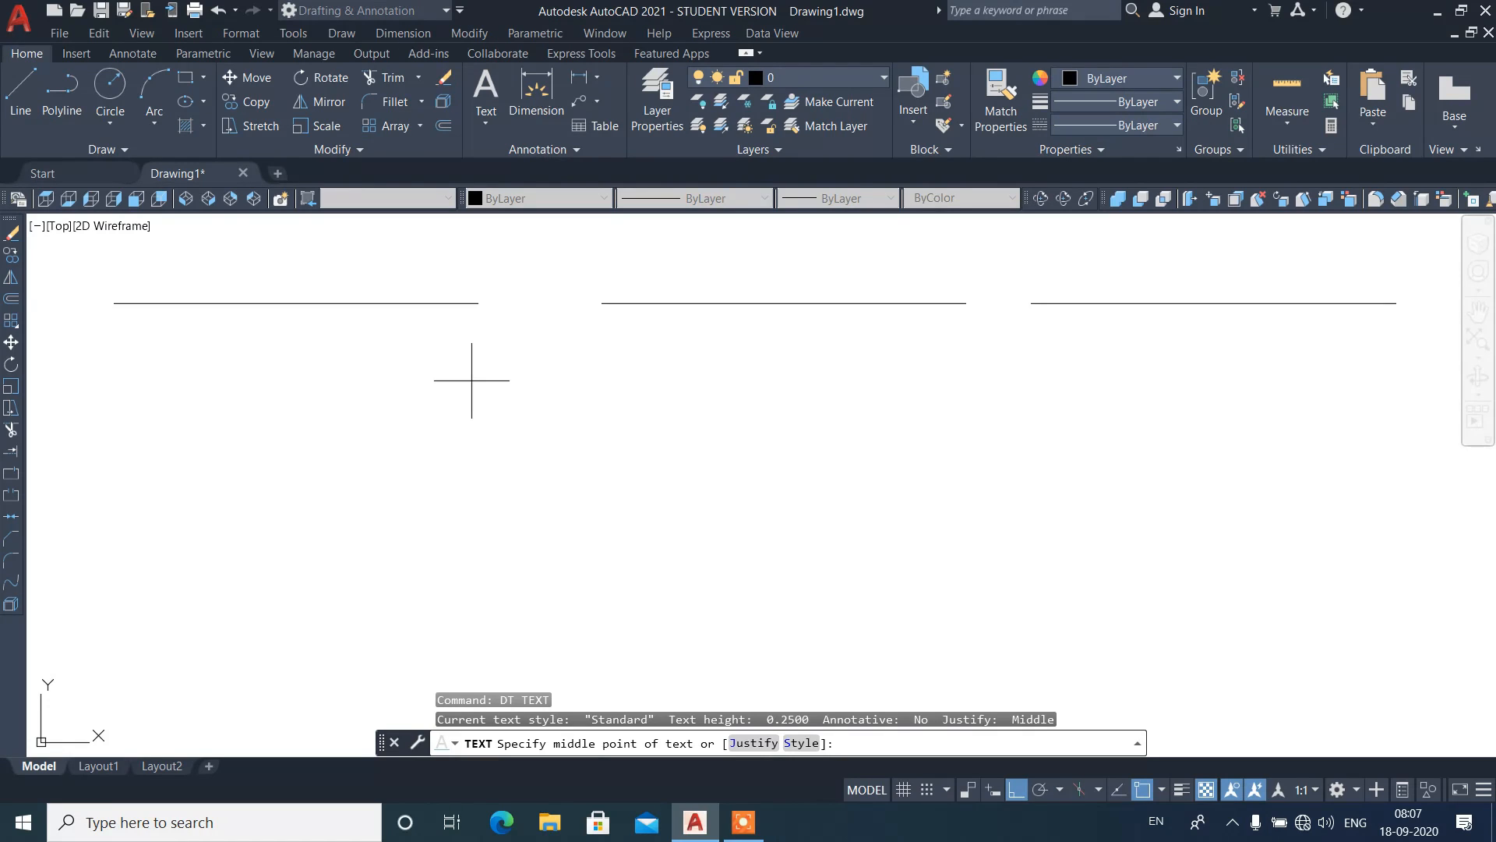
pyautogui.click(750, 743)
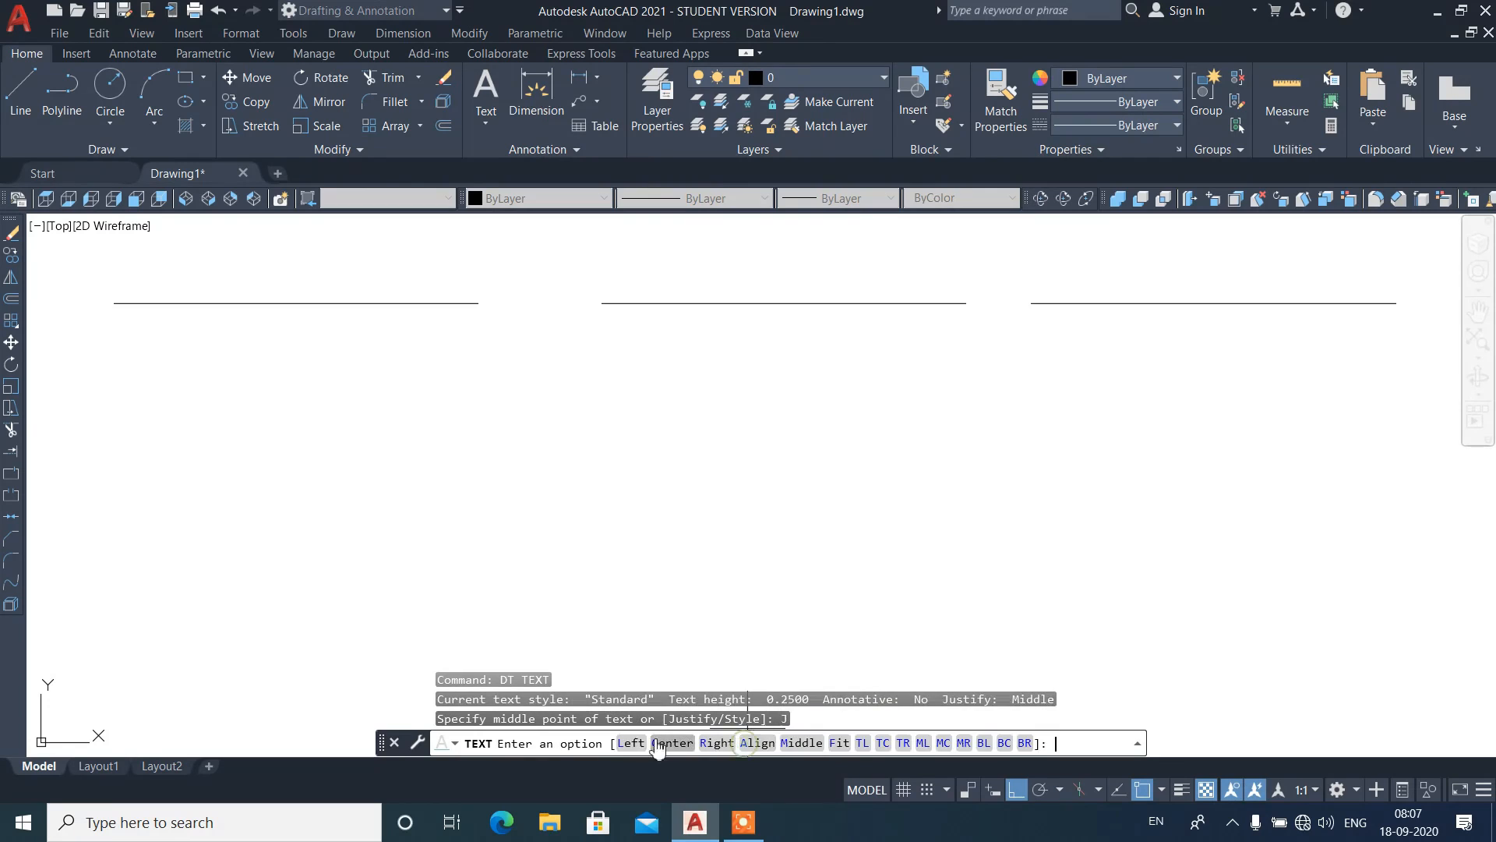
pyautogui.click(860, 742)
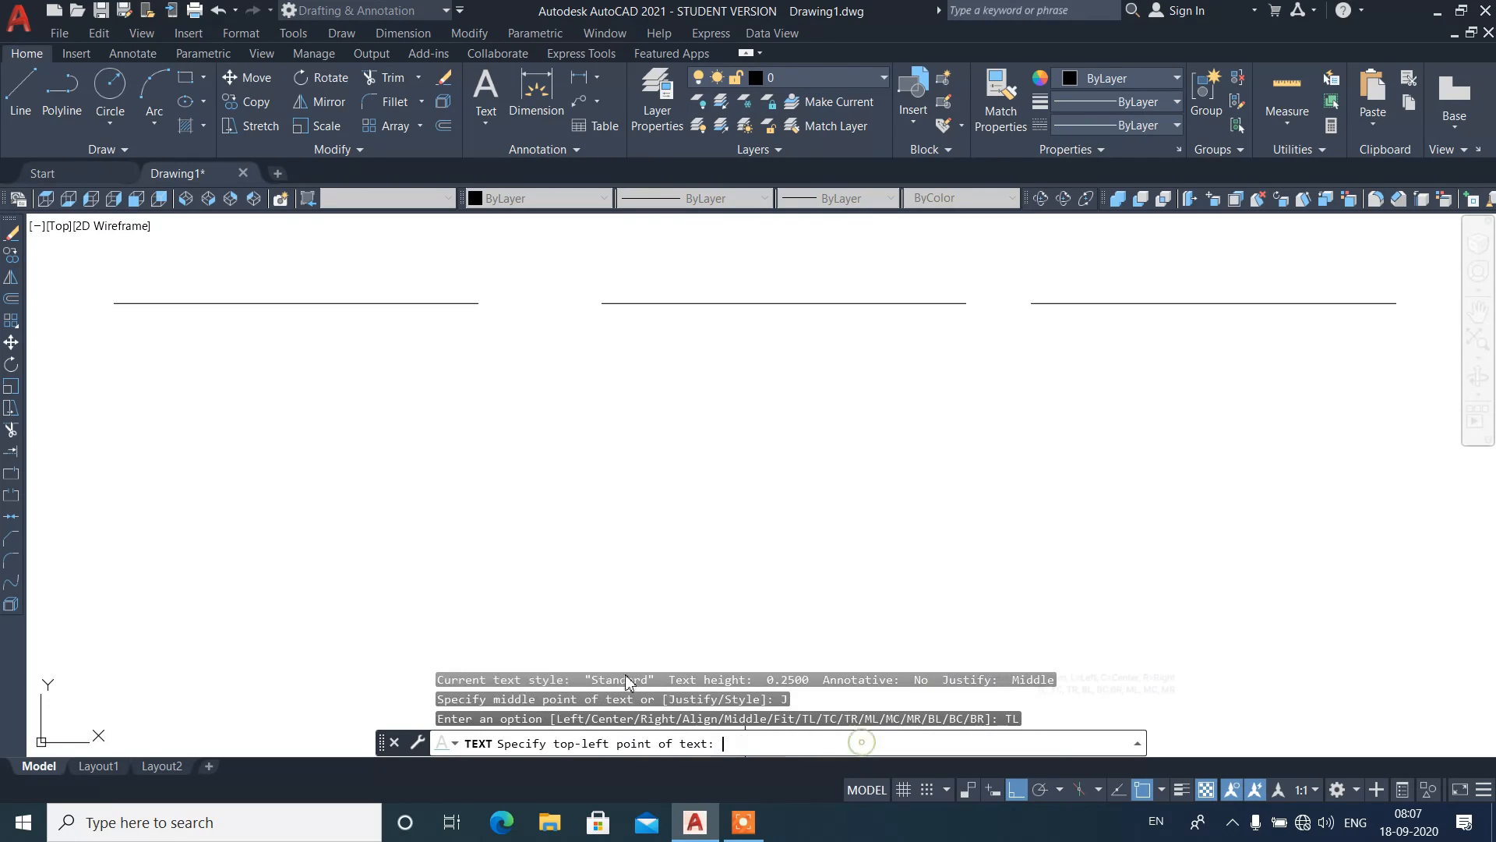
pyautogui.click(113, 303)
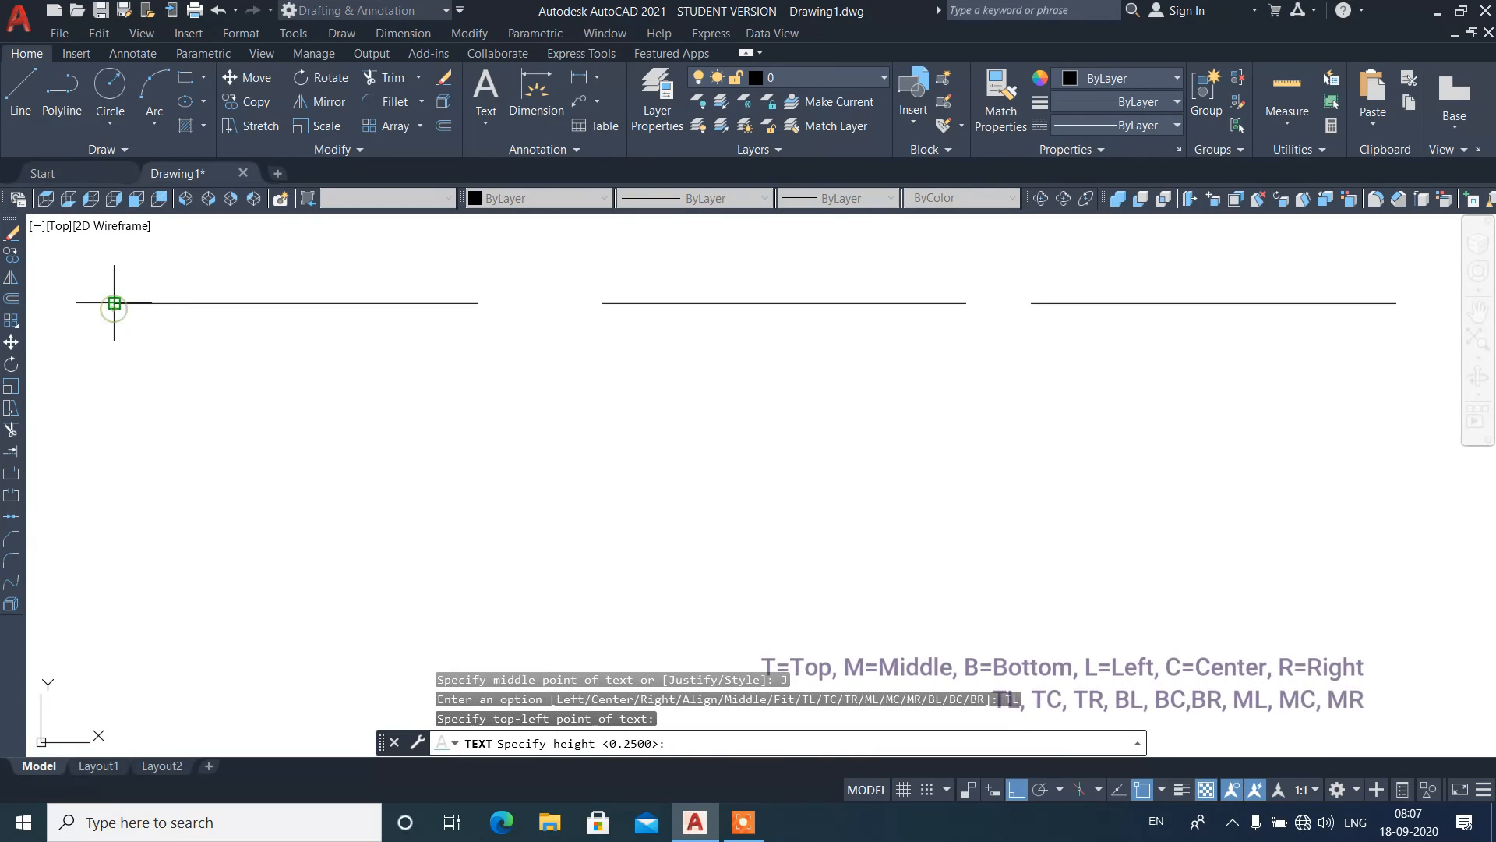
# Step: Accept a height of 0.25 and a rotation of 0, enter "AUTOCAD" as the top-left-justified text and finish the command
pyautogui.press('Return')
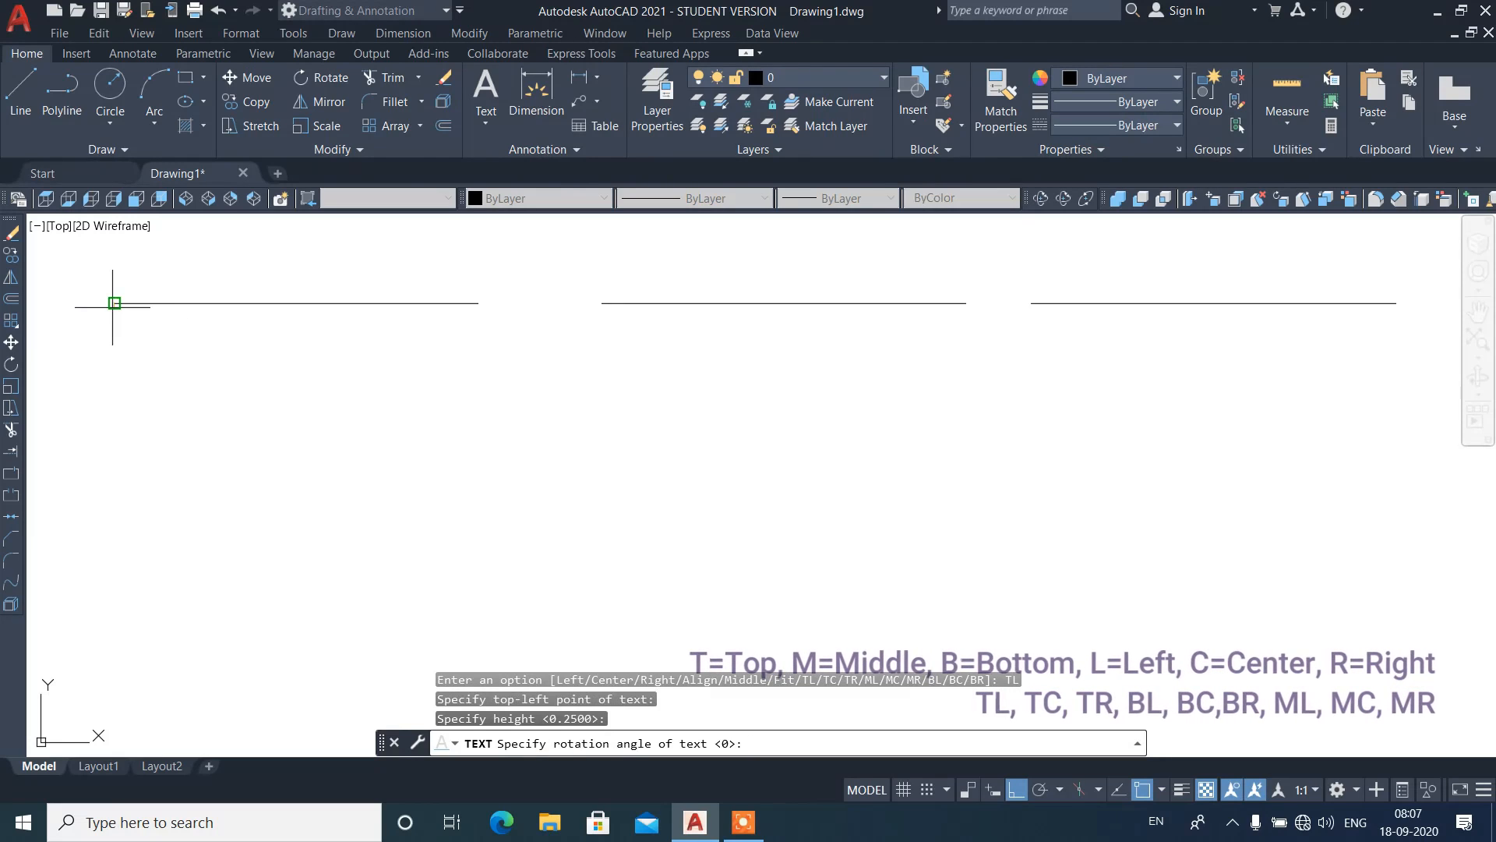
pyautogui.press('Return')
pyautogui.write('A')
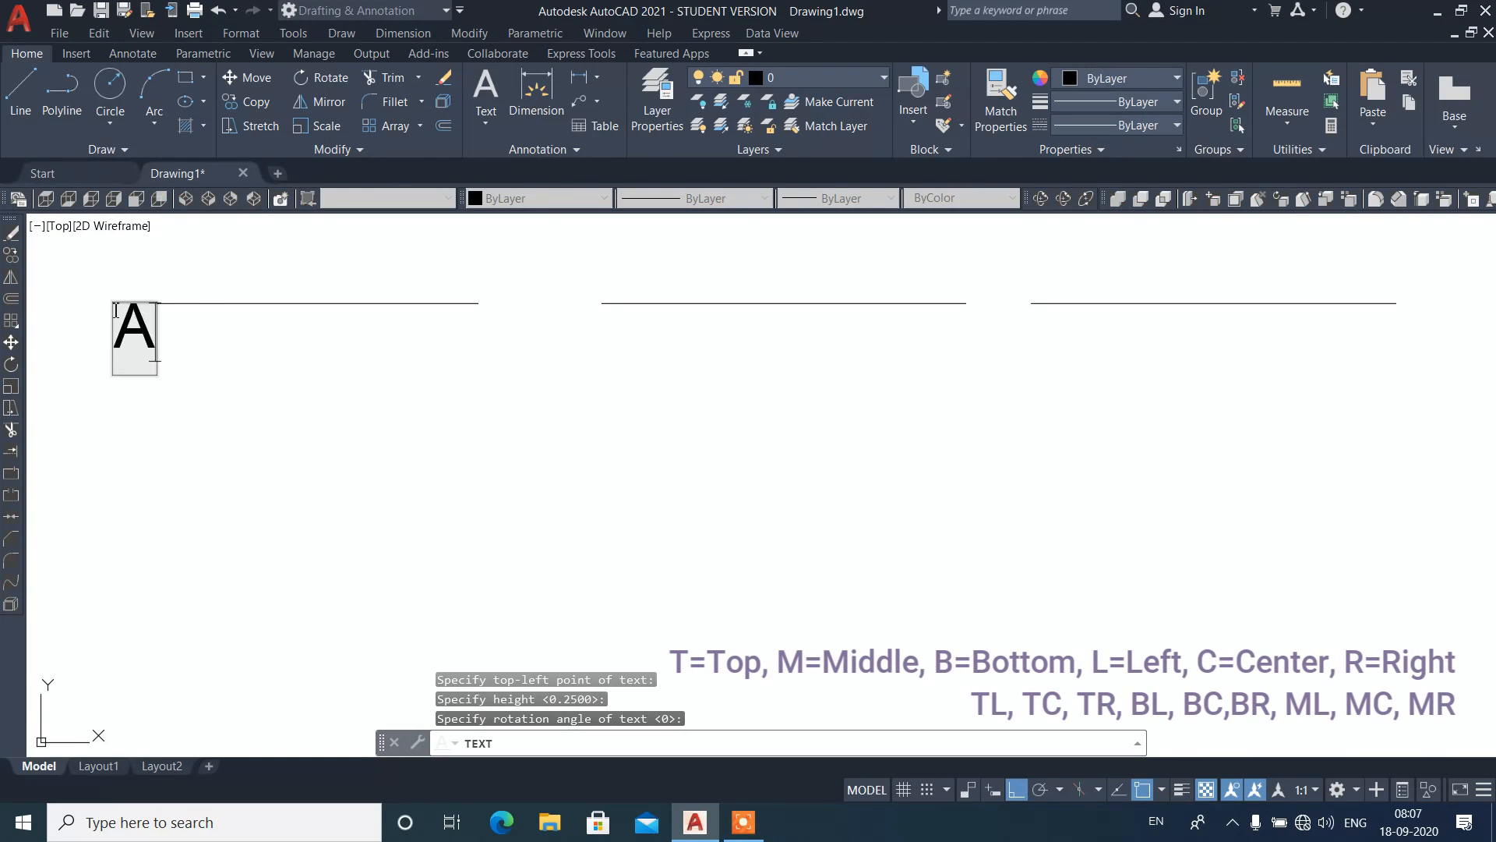
pyautogui.write('UTOCAD')
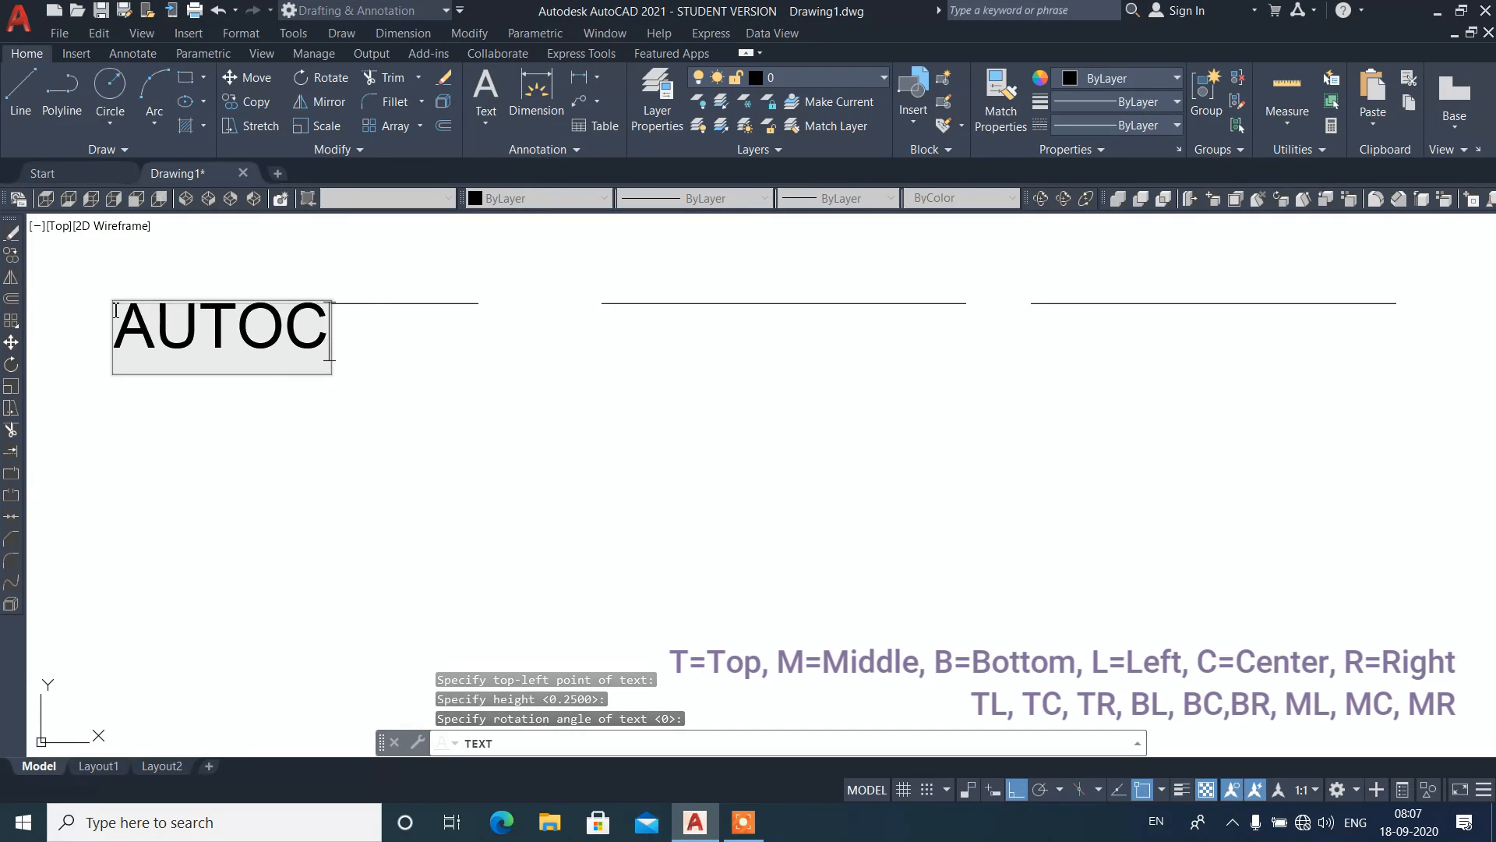
pyautogui.press('Return')
pyautogui.press('Return')
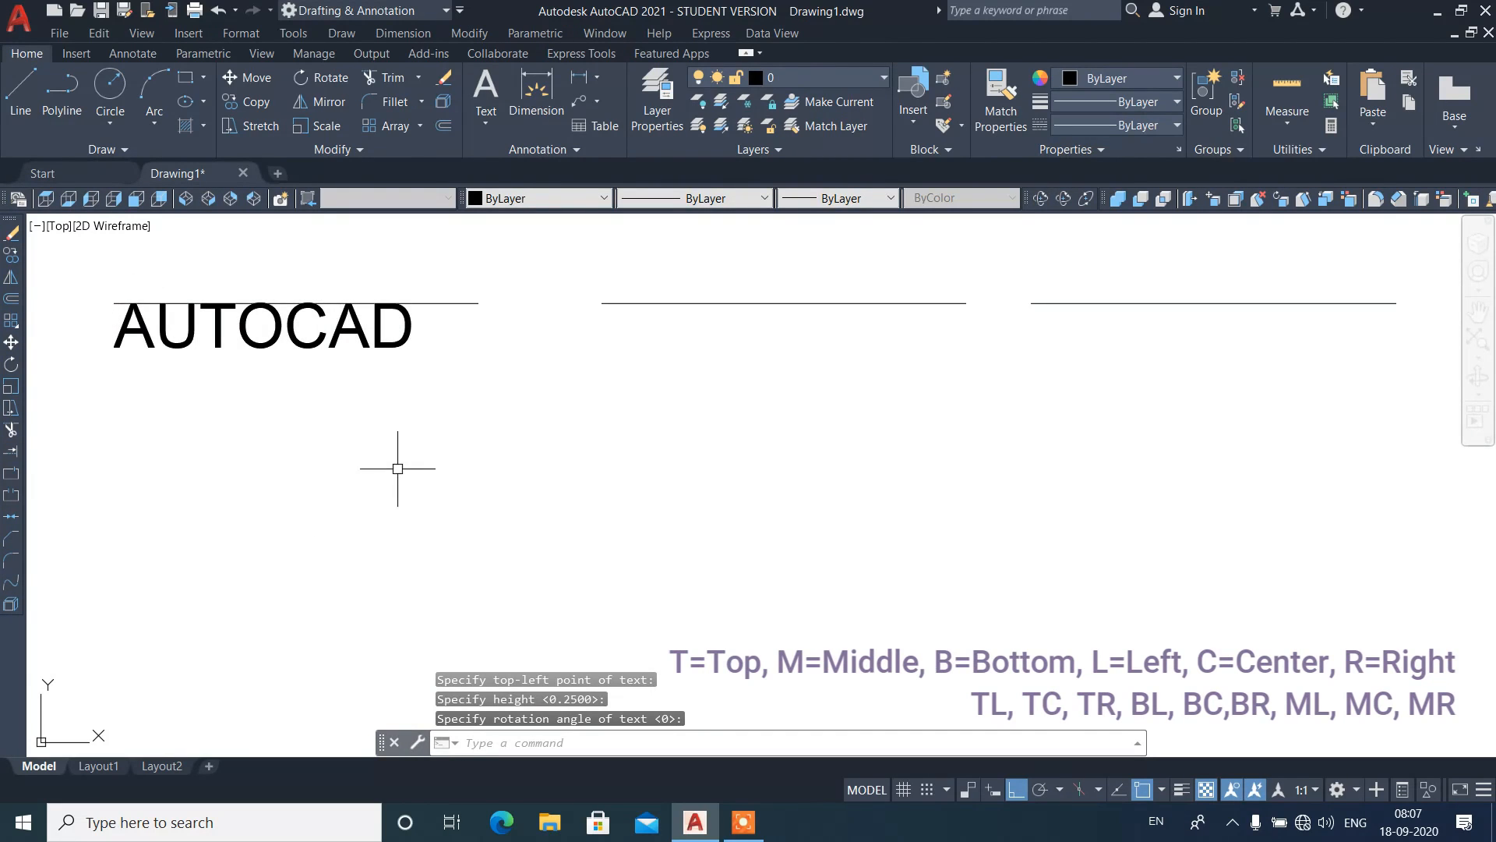
pyautogui.click(402, 343)
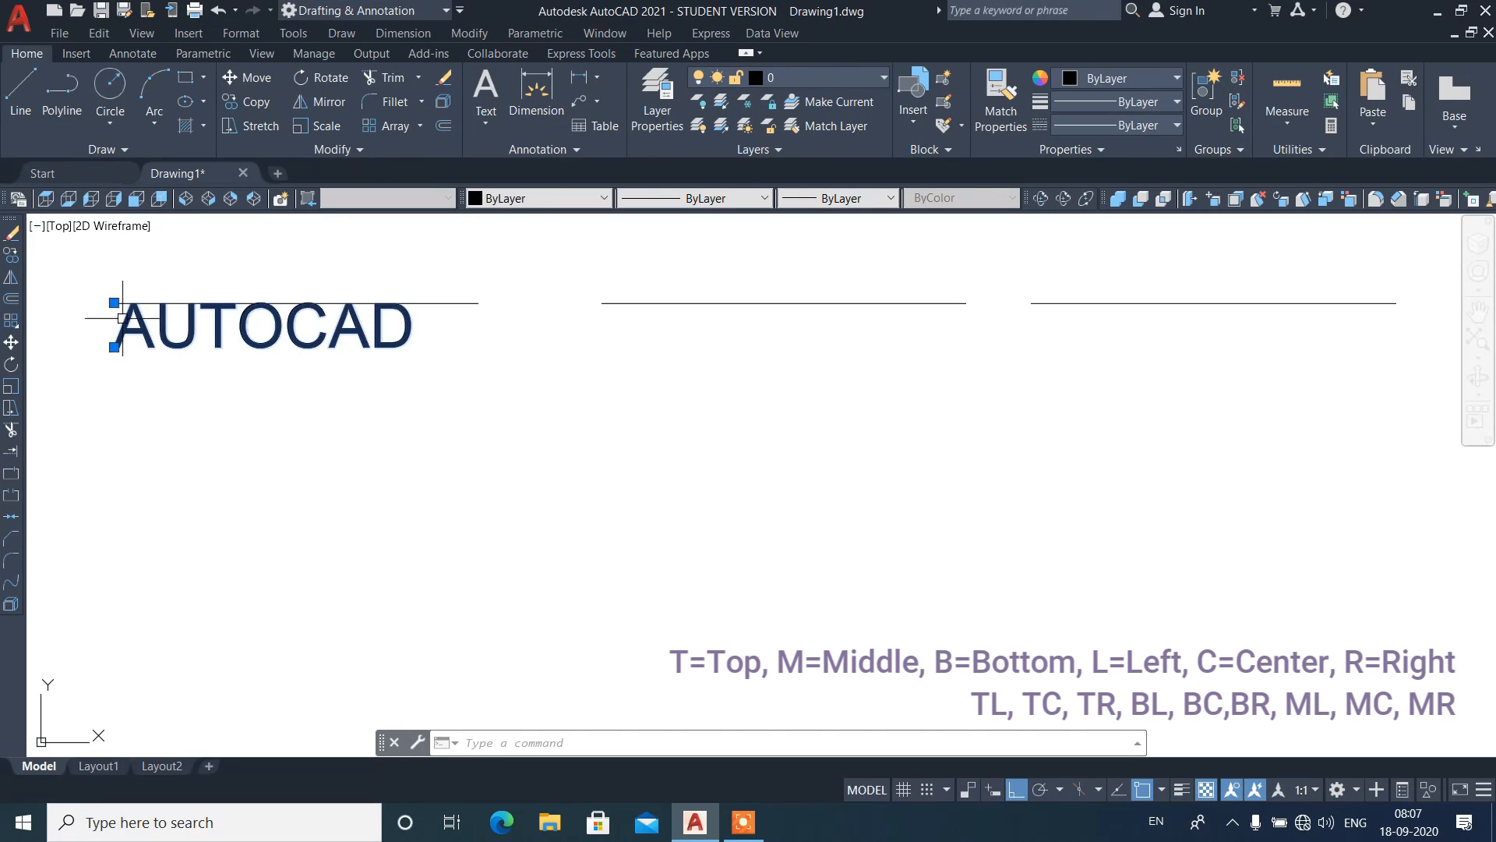
pyautogui.press('Escape')
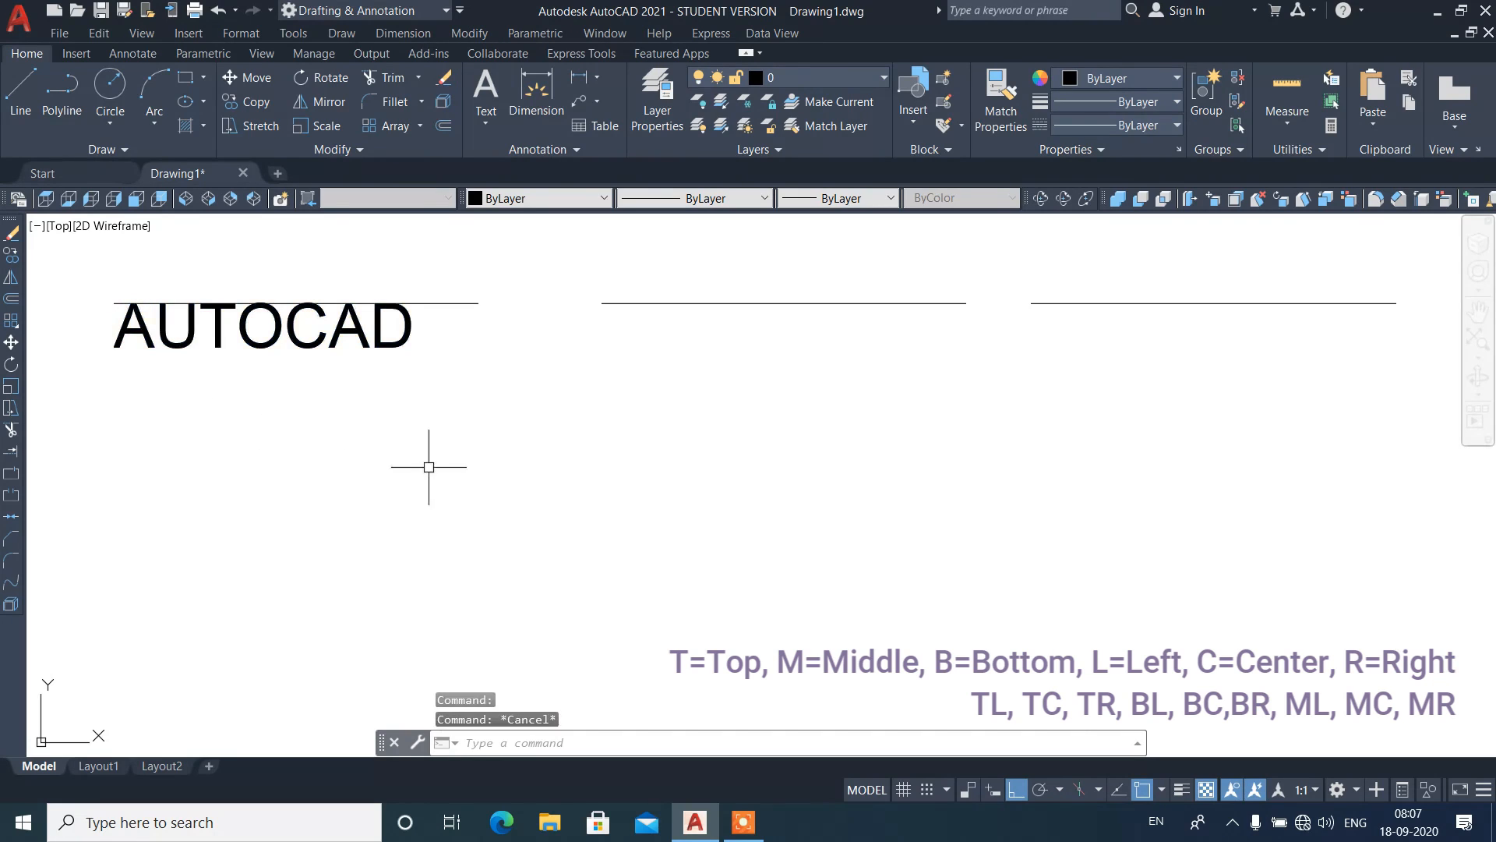
# Step: Start a single-line text with TC justification, anchored at the midpoint of the middle reference line
pyautogui.write('DT')
pyautogui.press('Return')
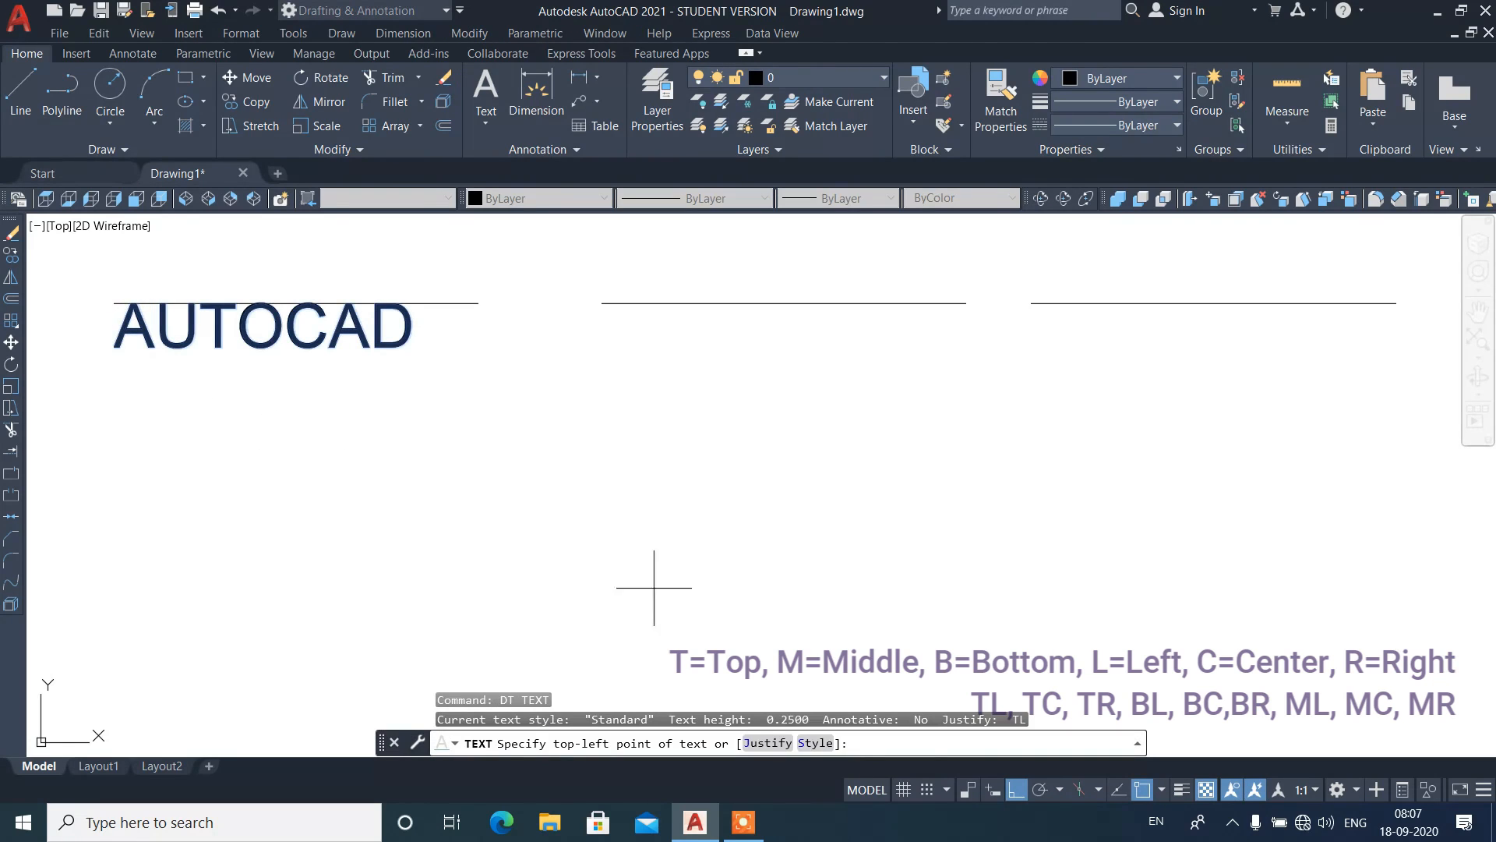
pyautogui.click(765, 742)
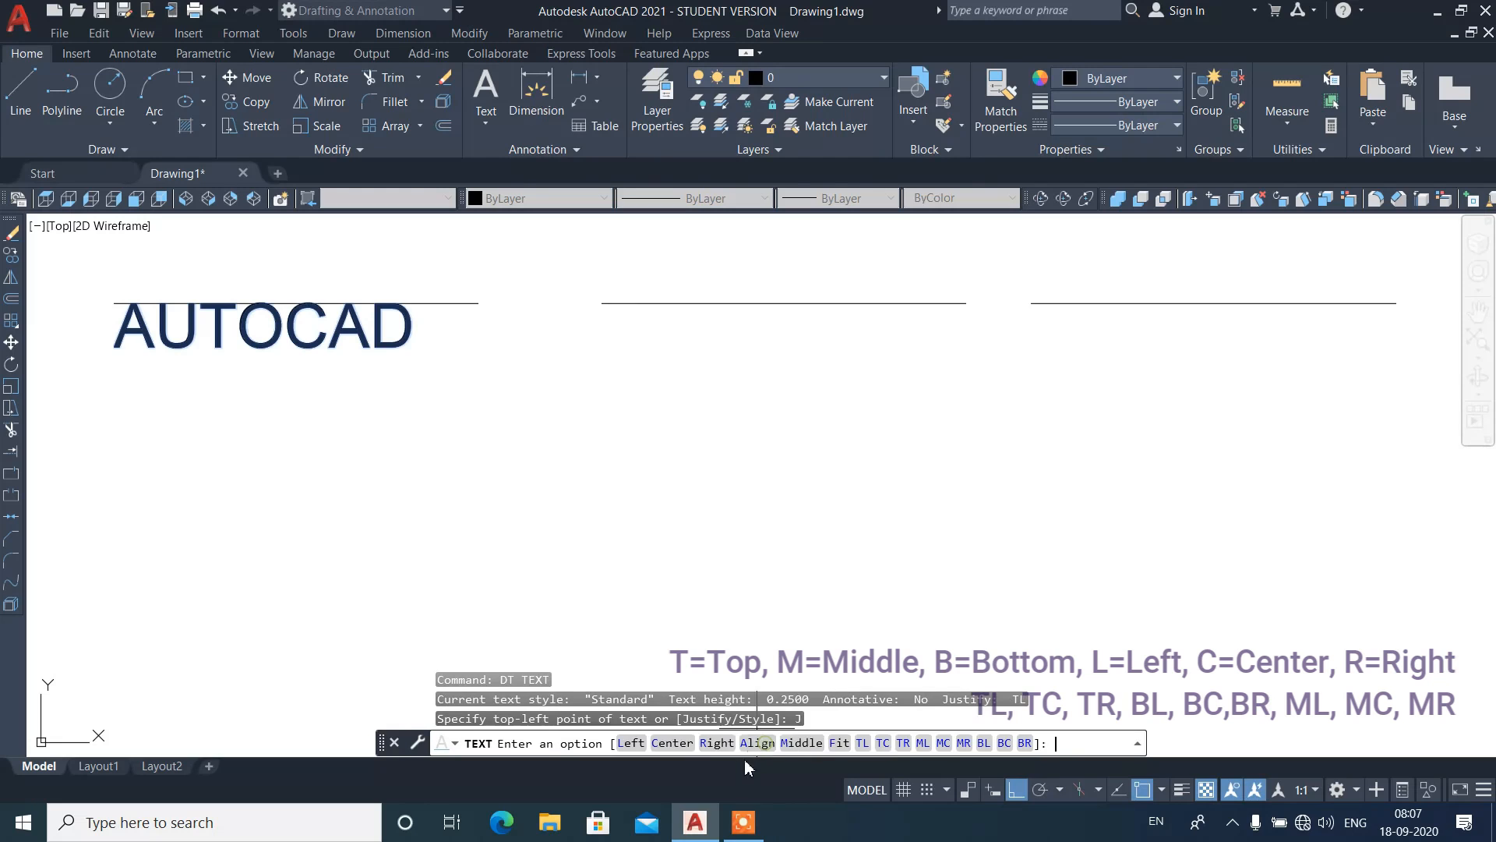
pyautogui.click(883, 743)
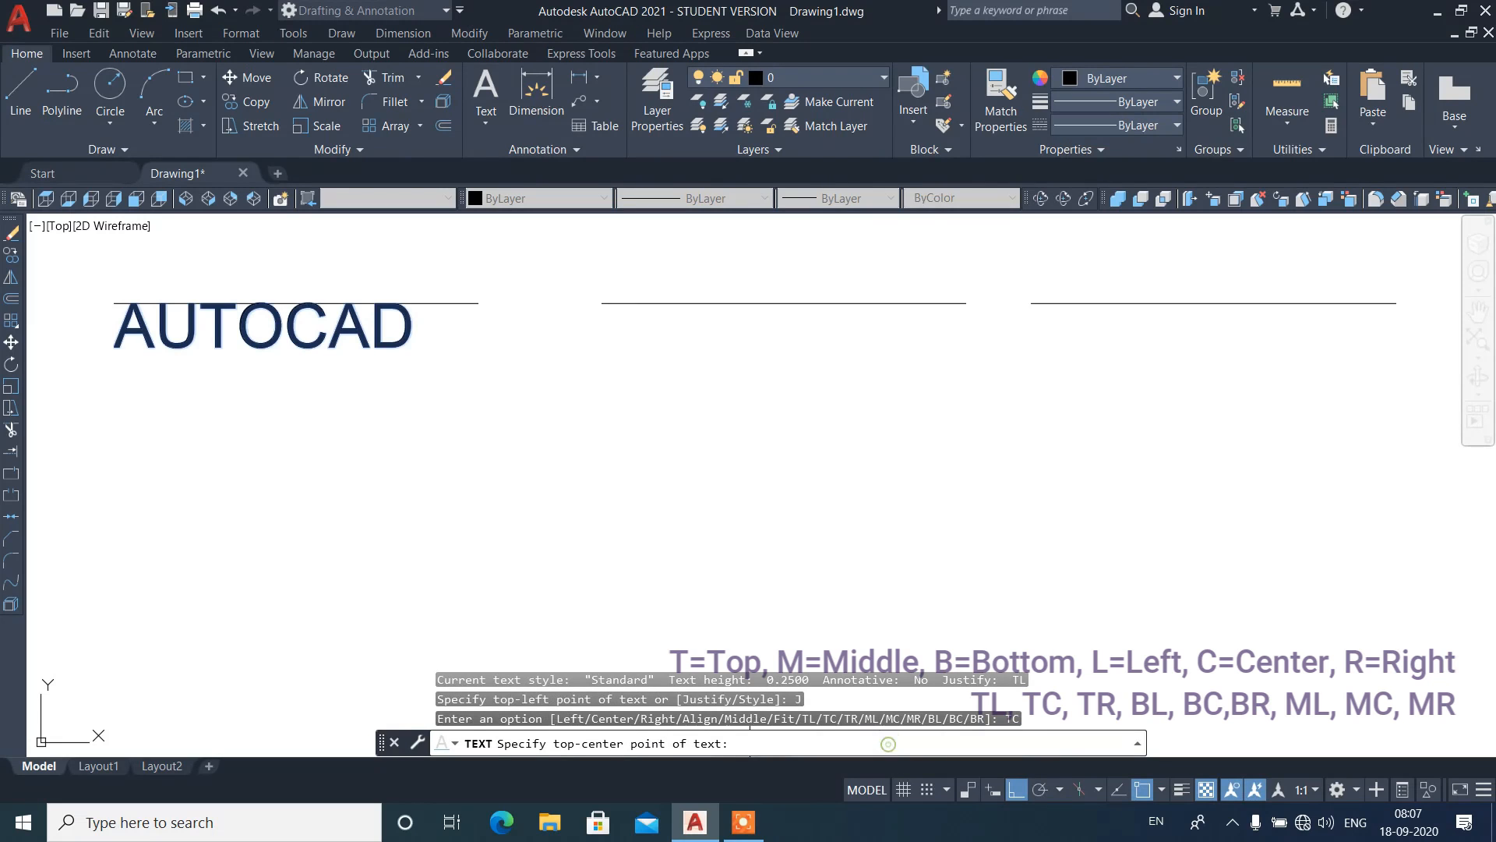
pyautogui.click(784, 302)
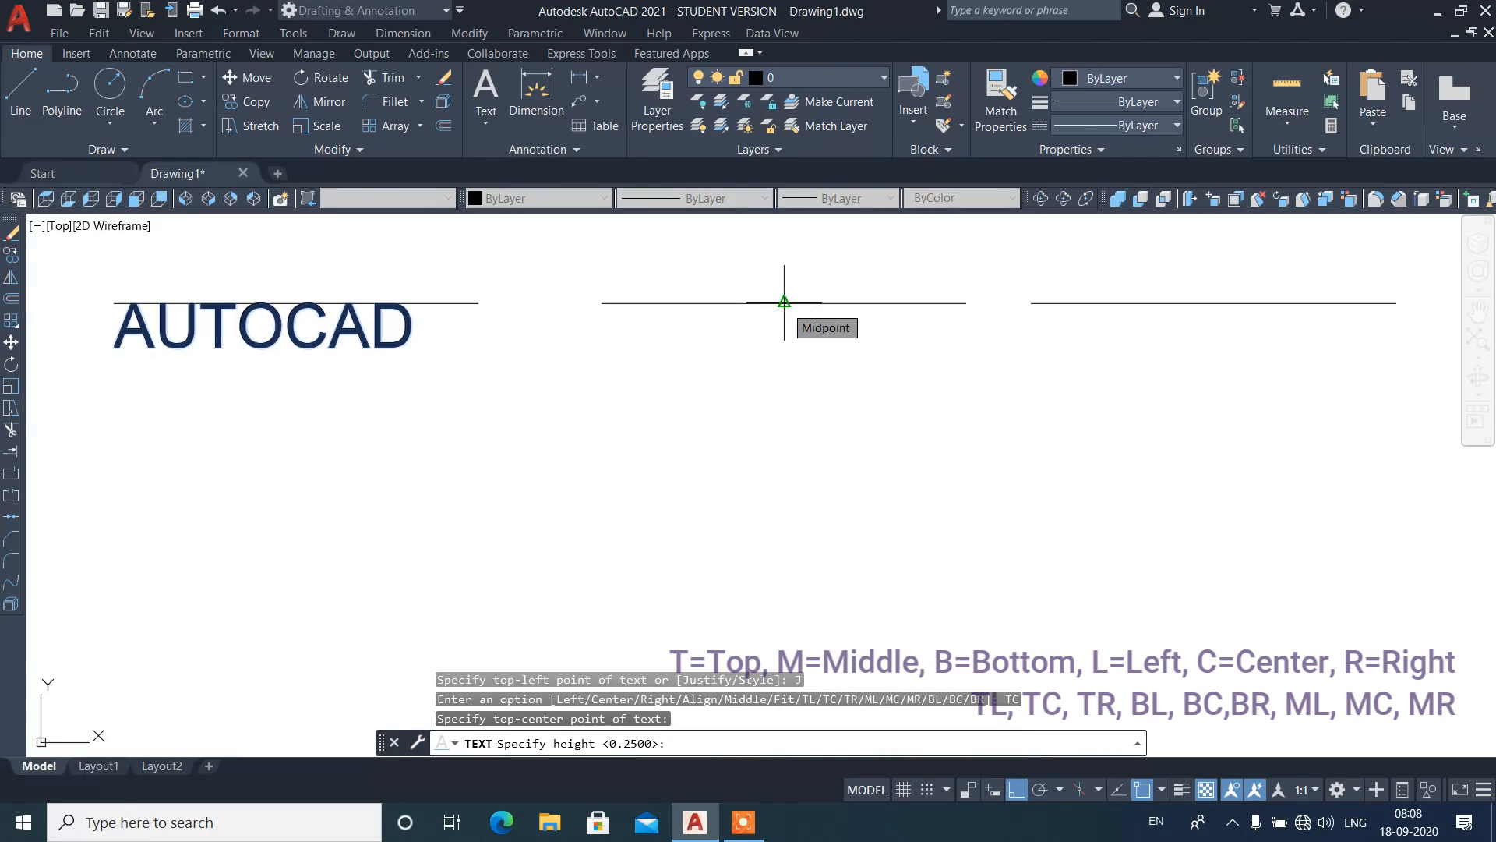
# Step: Keep the 0.25 height and 0 rotation, enter "AUTOCAD" as the top-center text and finish it
pyautogui.press('Return')
pyautogui.press('Return')
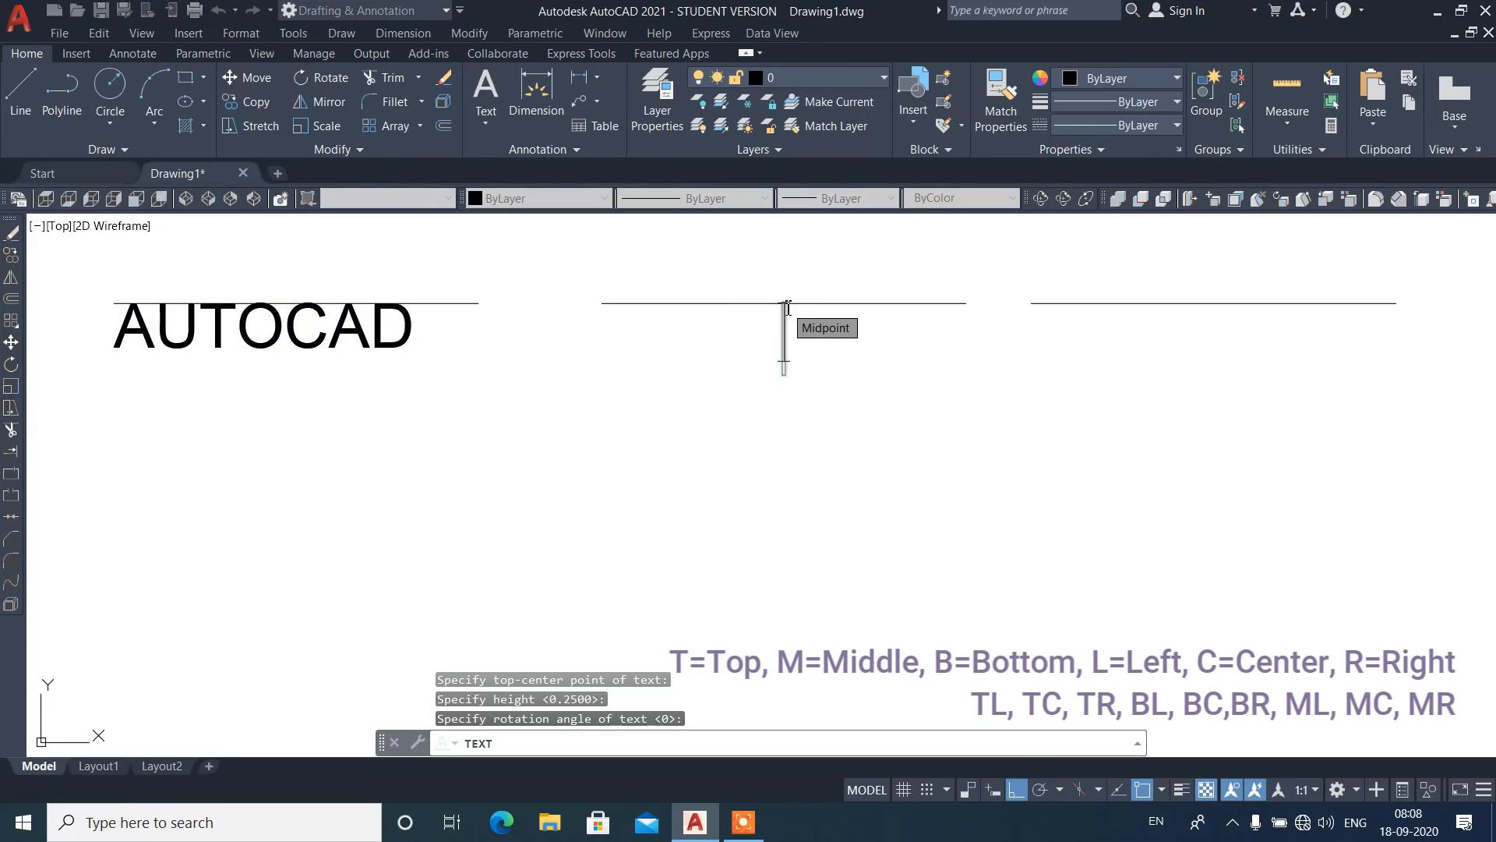
pyautogui.write('AUTOCAD')
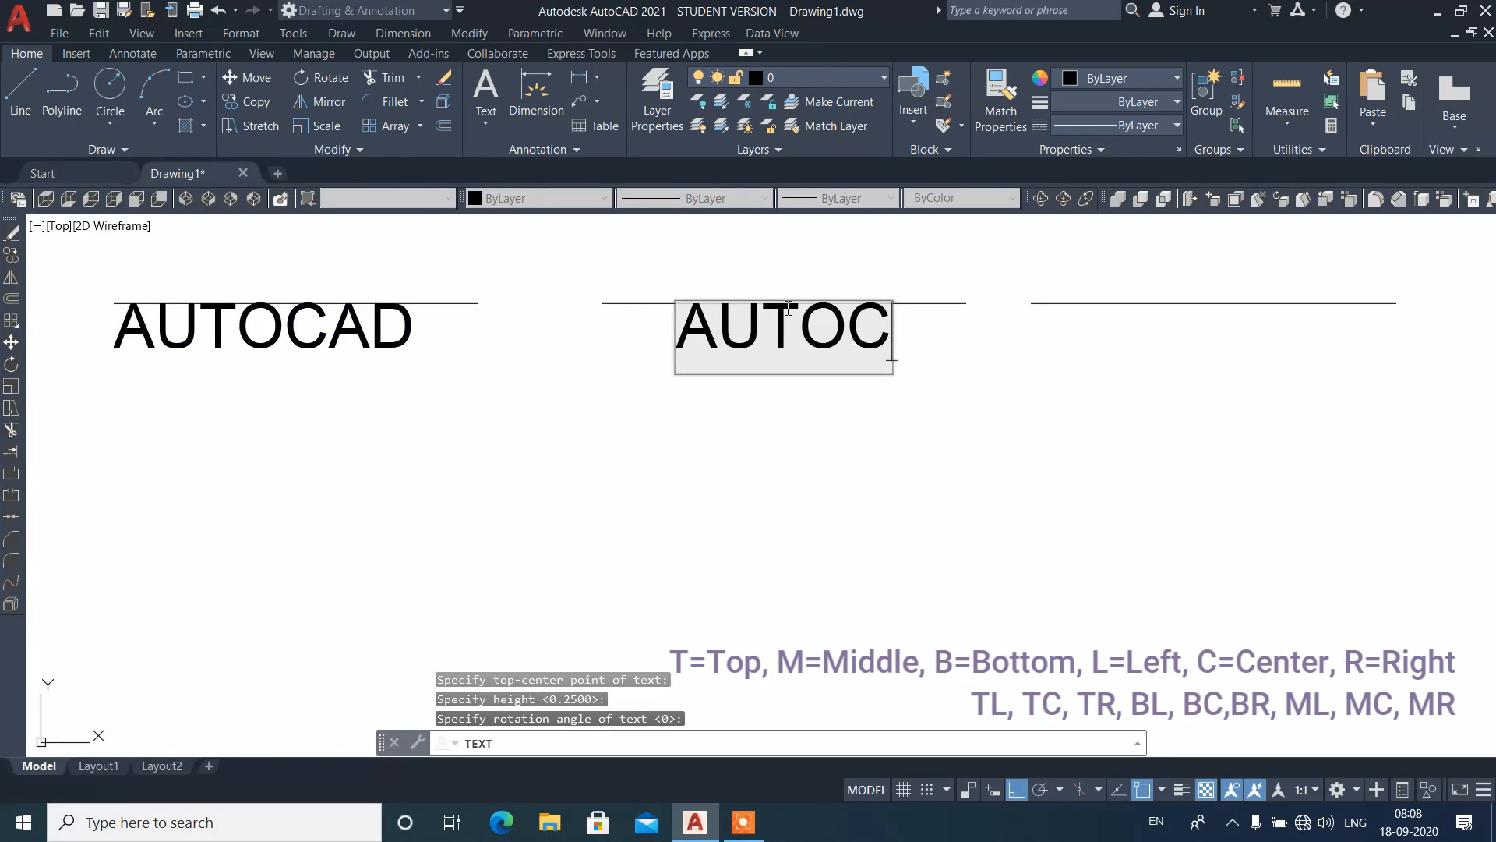
pyautogui.press('Return')
pyautogui.press('Return')
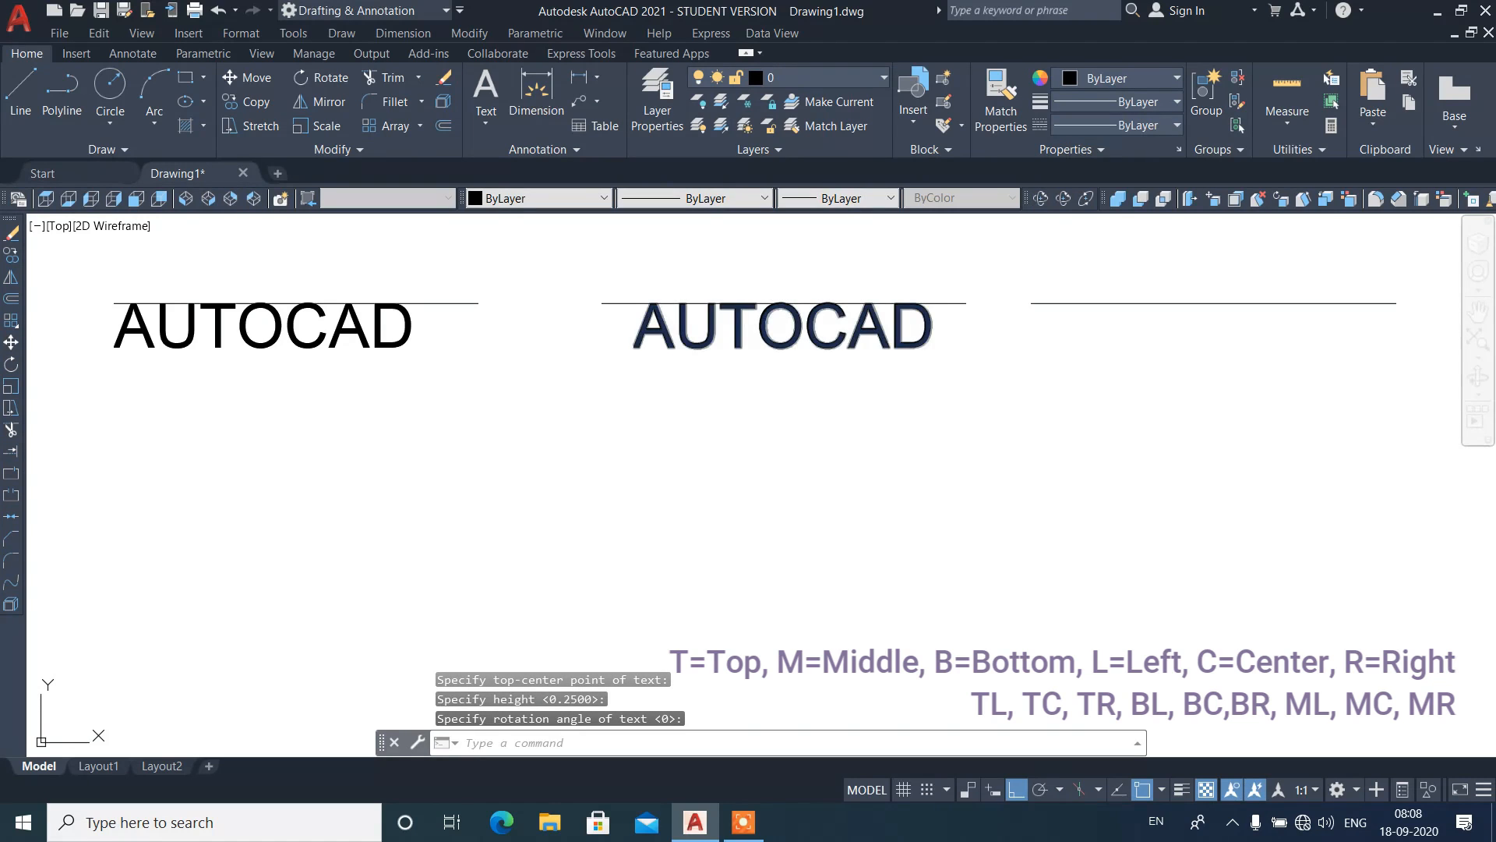
pyautogui.click(951, 301)
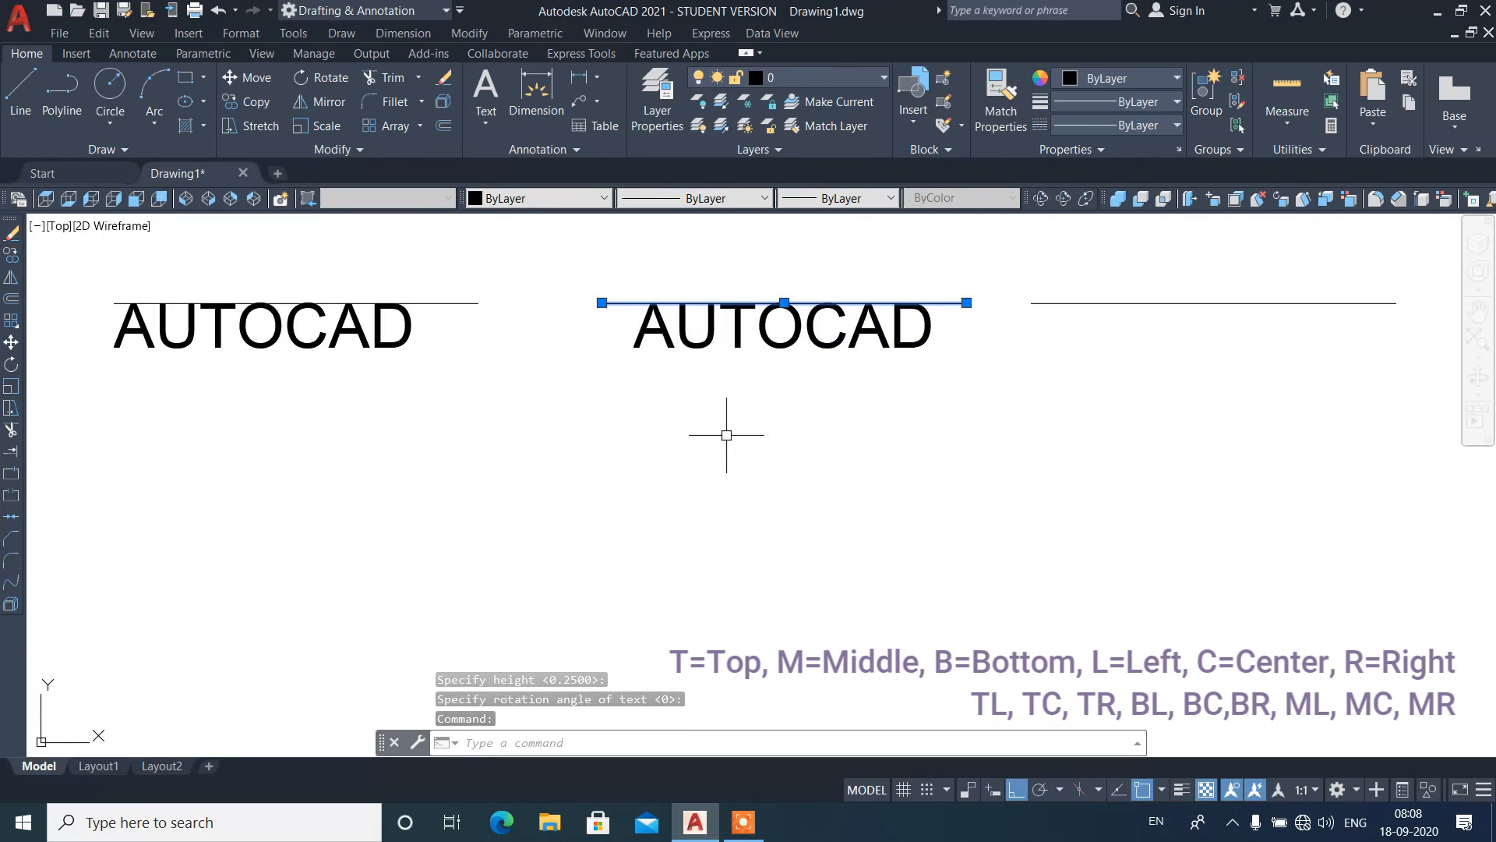
pyautogui.press('Escape')
# Step: Start a single-line text with TR justification, anchored at the right endpoint of the third reference line
pyautogui.write('dt')
pyautogui.press('Return')
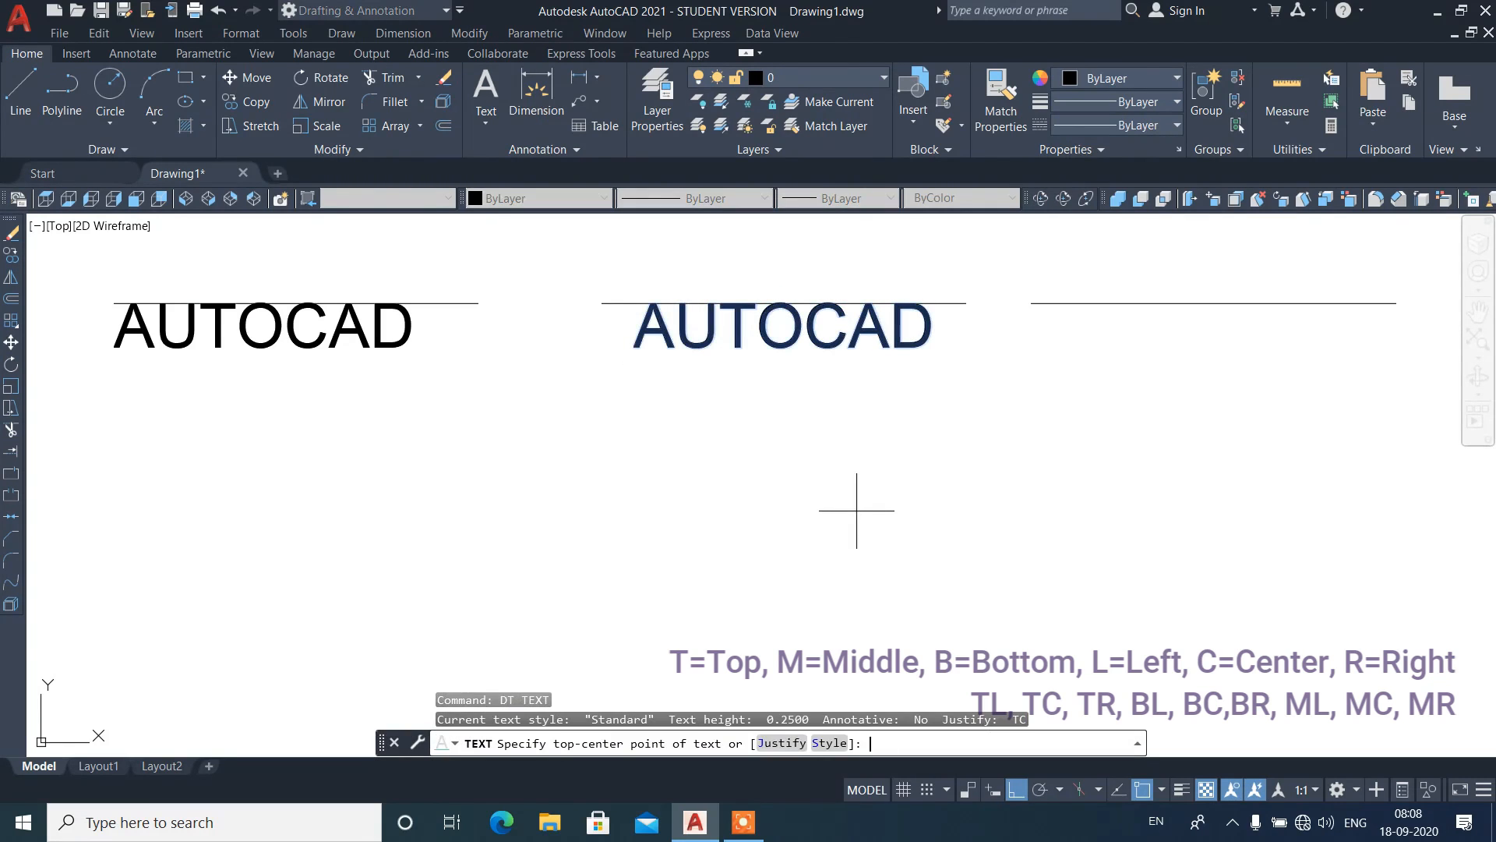
pyautogui.click(787, 743)
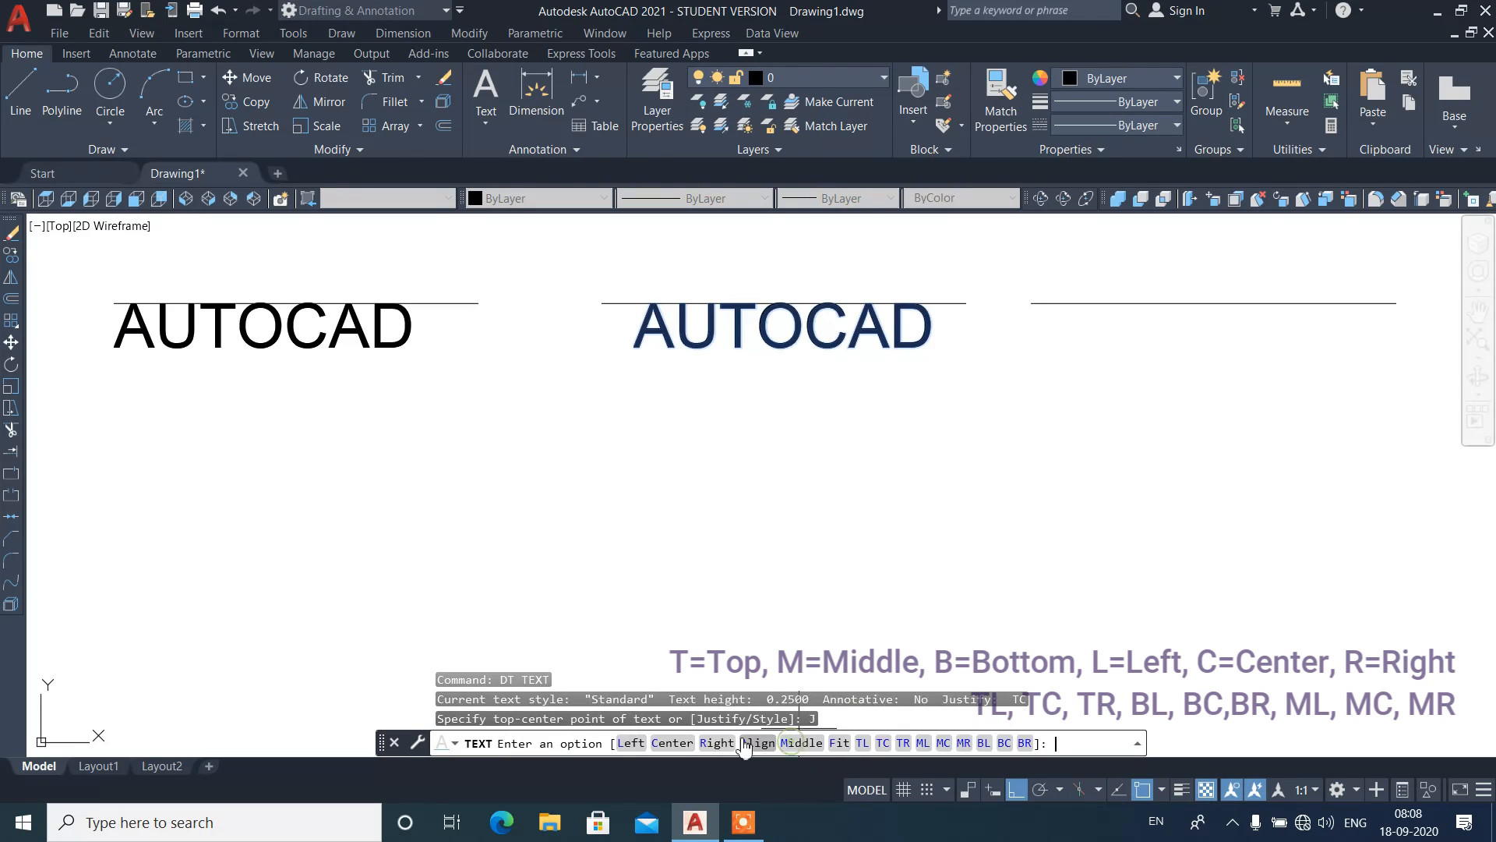
pyautogui.click(904, 742)
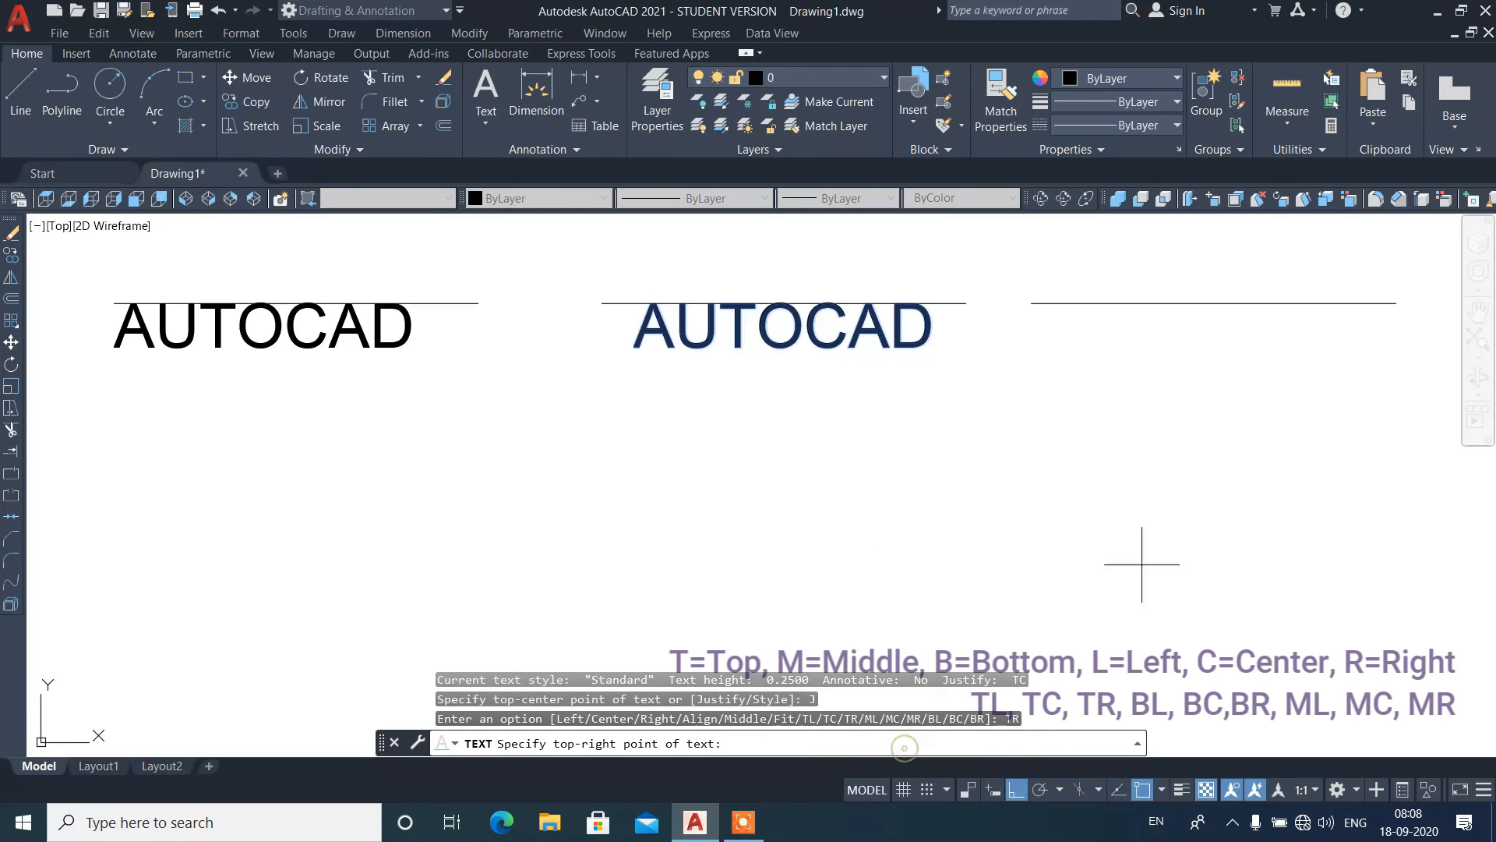
pyautogui.click(1393, 311)
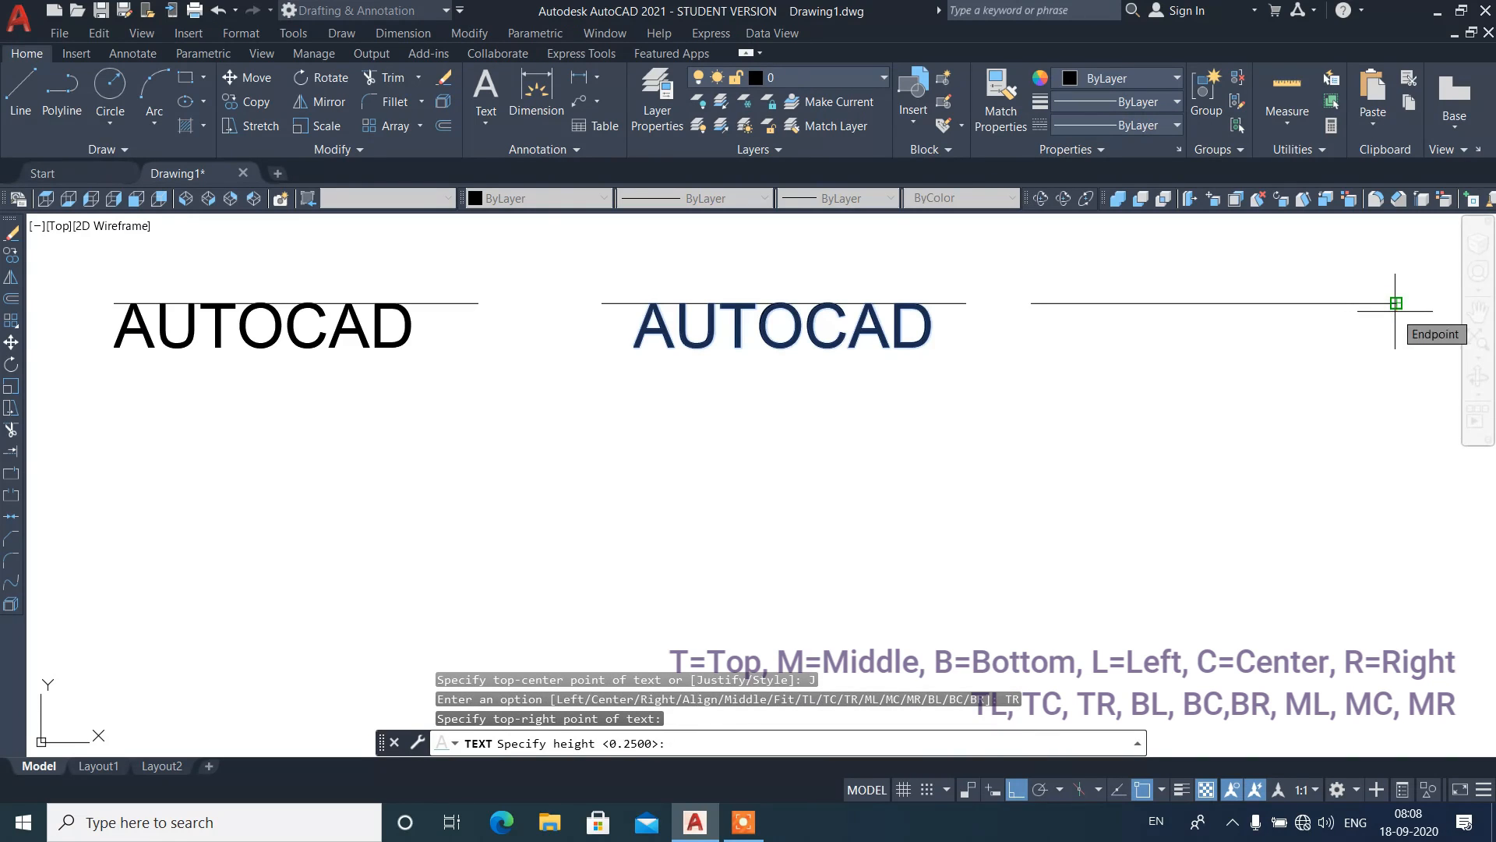
# Step: Use a height of 0.25 and a rotation of 0, enter "AUTOCAD" as the top-right text and end the command
pyautogui.press('Return')
pyautogui.press('Return')
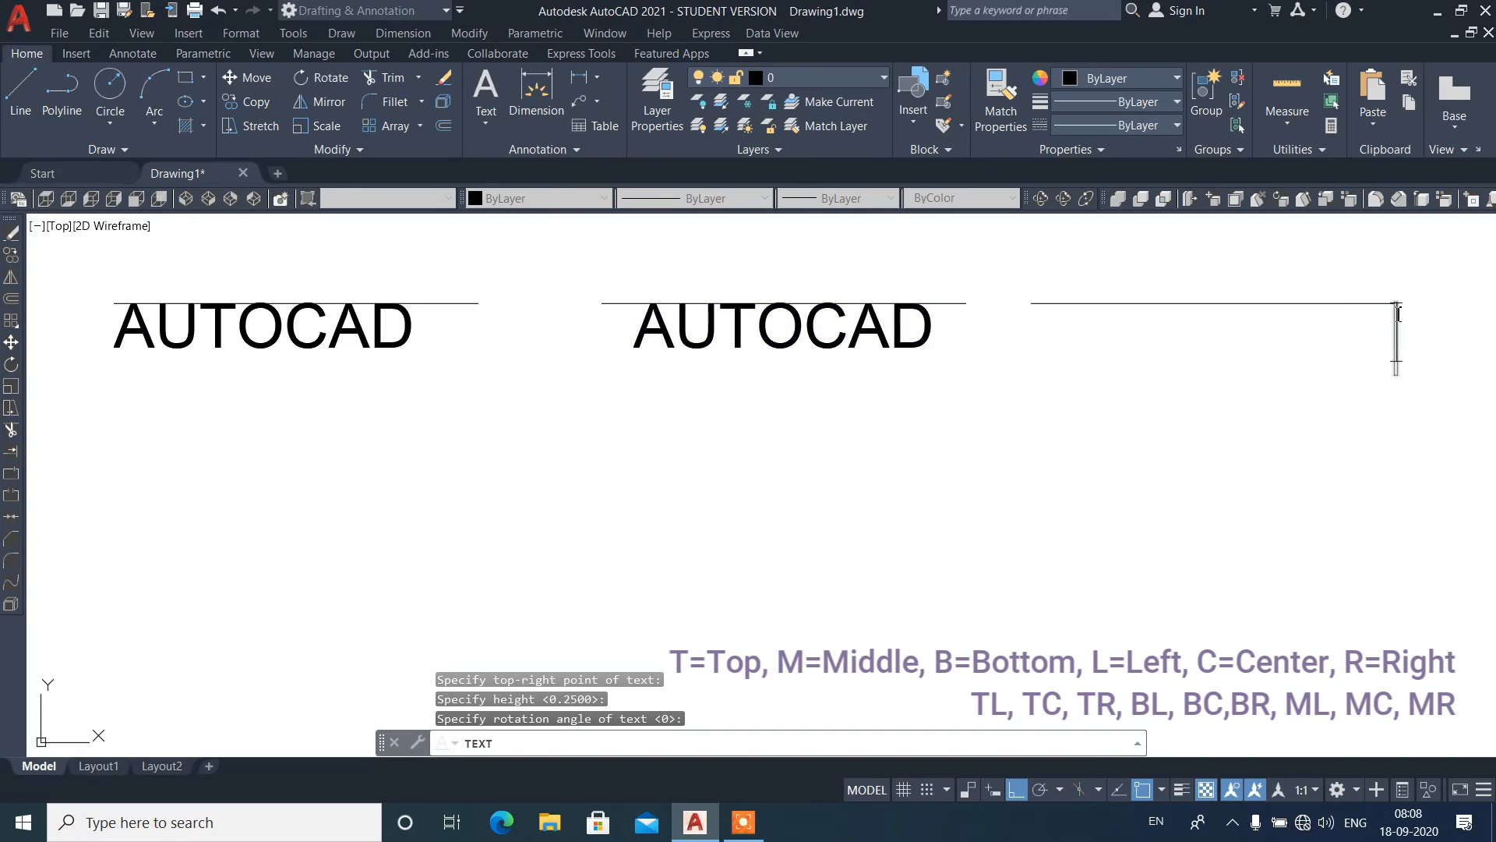
pyautogui.write('AUTOCAD')
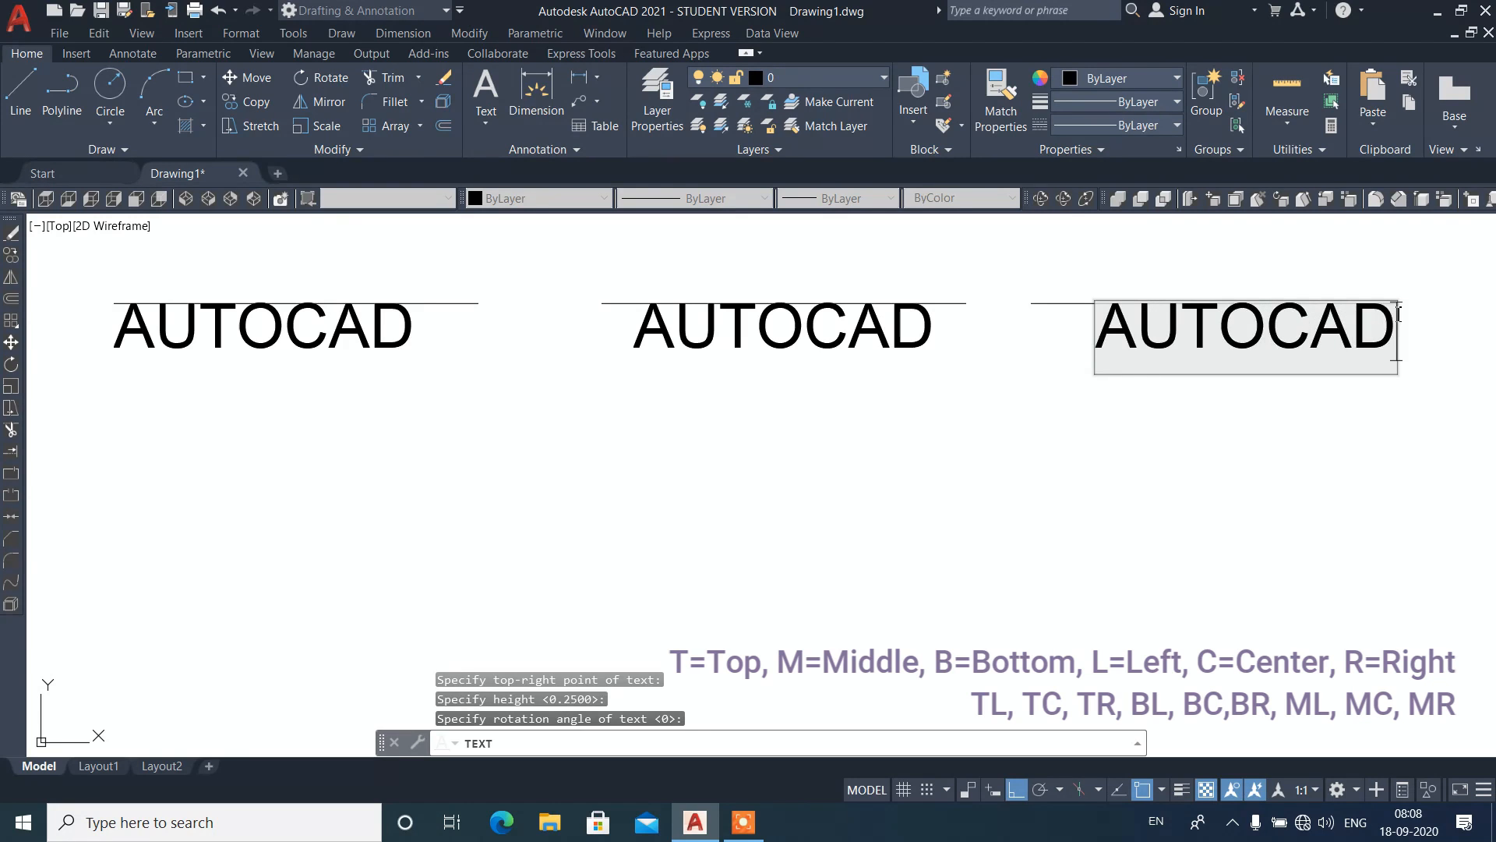
pyautogui.press('Return')
pyautogui.press('Return')
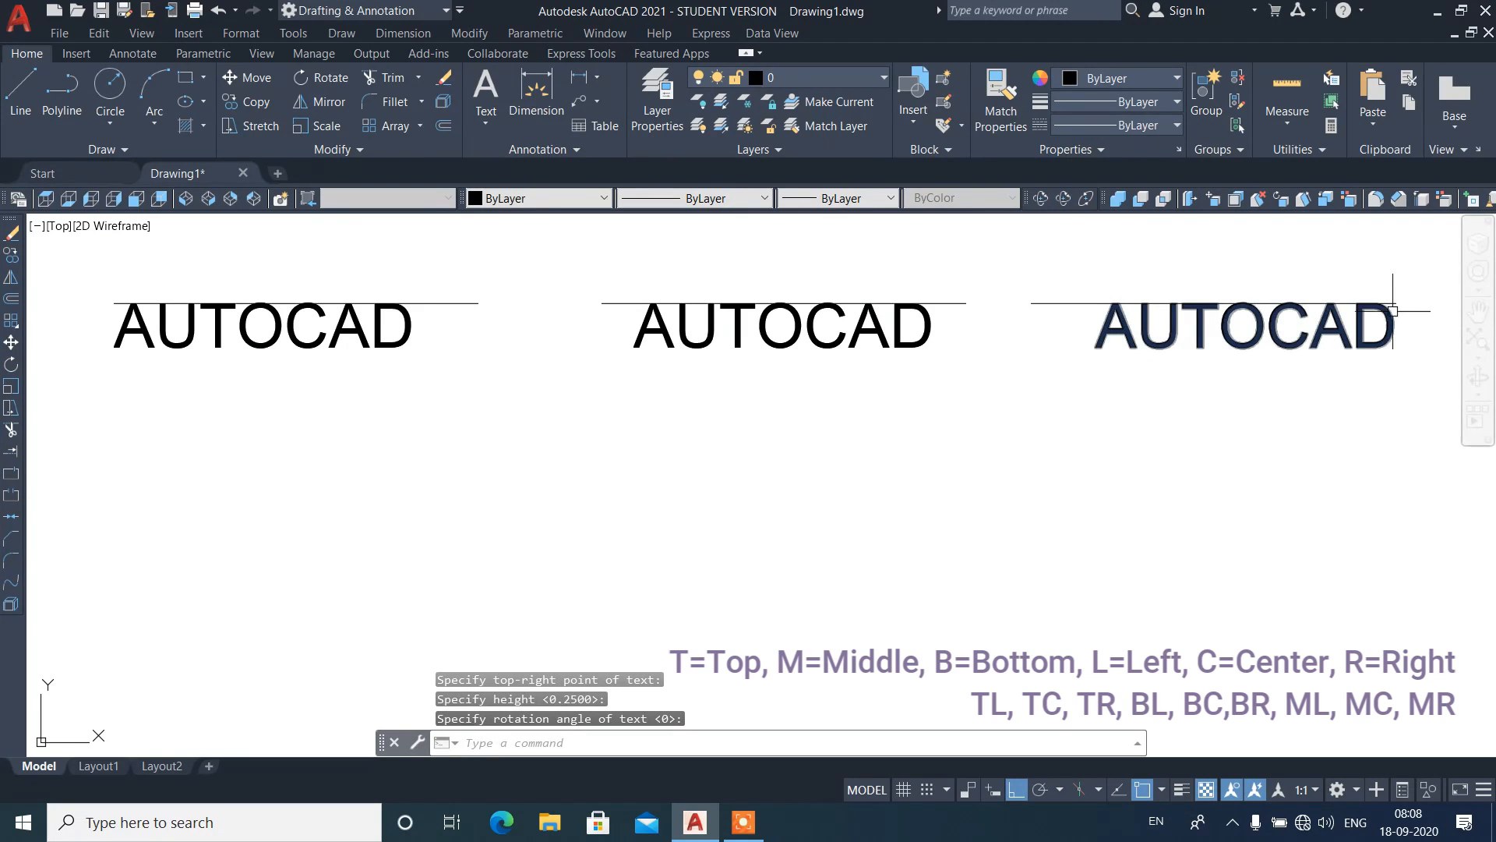
# Step: Copy the three reference lines straight down to form a second row below the "AUTOCAD" texts
pyautogui.moveTo(1077, 474); pyautogui.dragTo(1080, 426, button='middle')
pyautogui.click(1041, 303)
pyautogui.click(1037, 248)
pyautogui.click(966, 254)
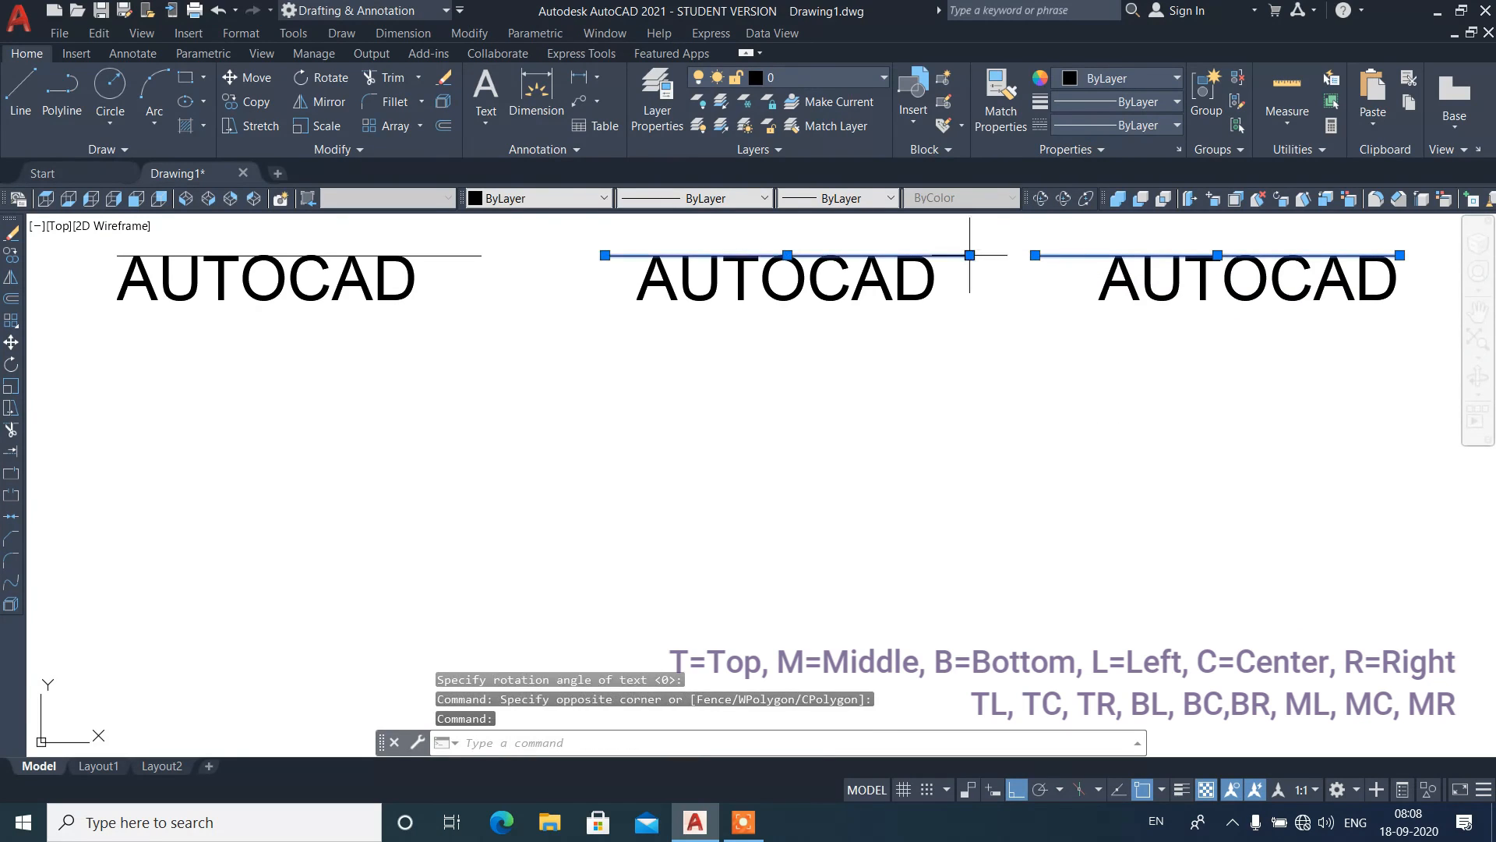
pyautogui.click(491, 254)
pyautogui.write('c')
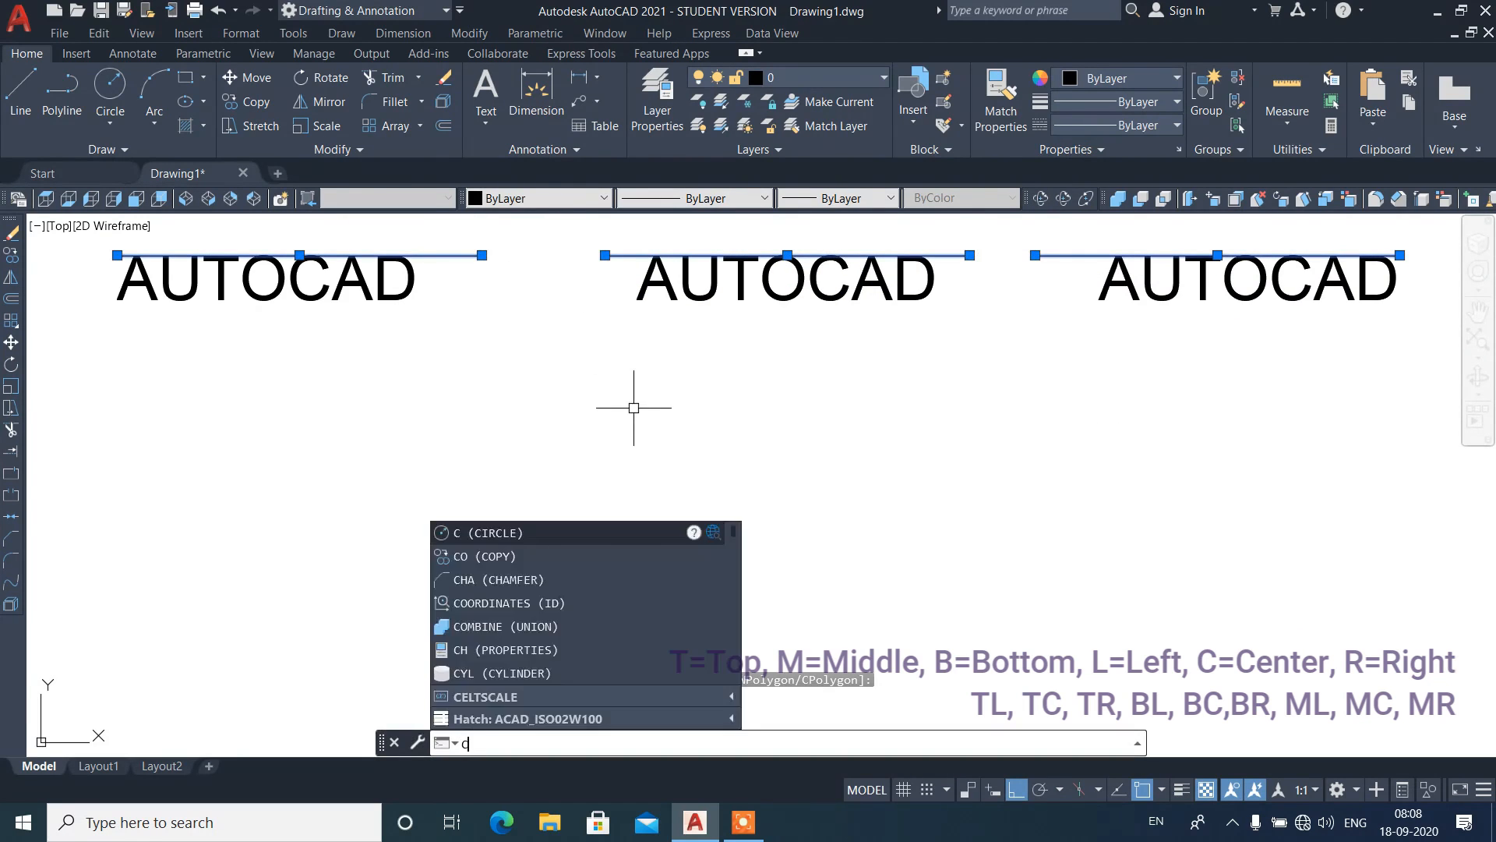
pyautogui.write('p')
pyautogui.press('Return')
pyautogui.click(577, 313)
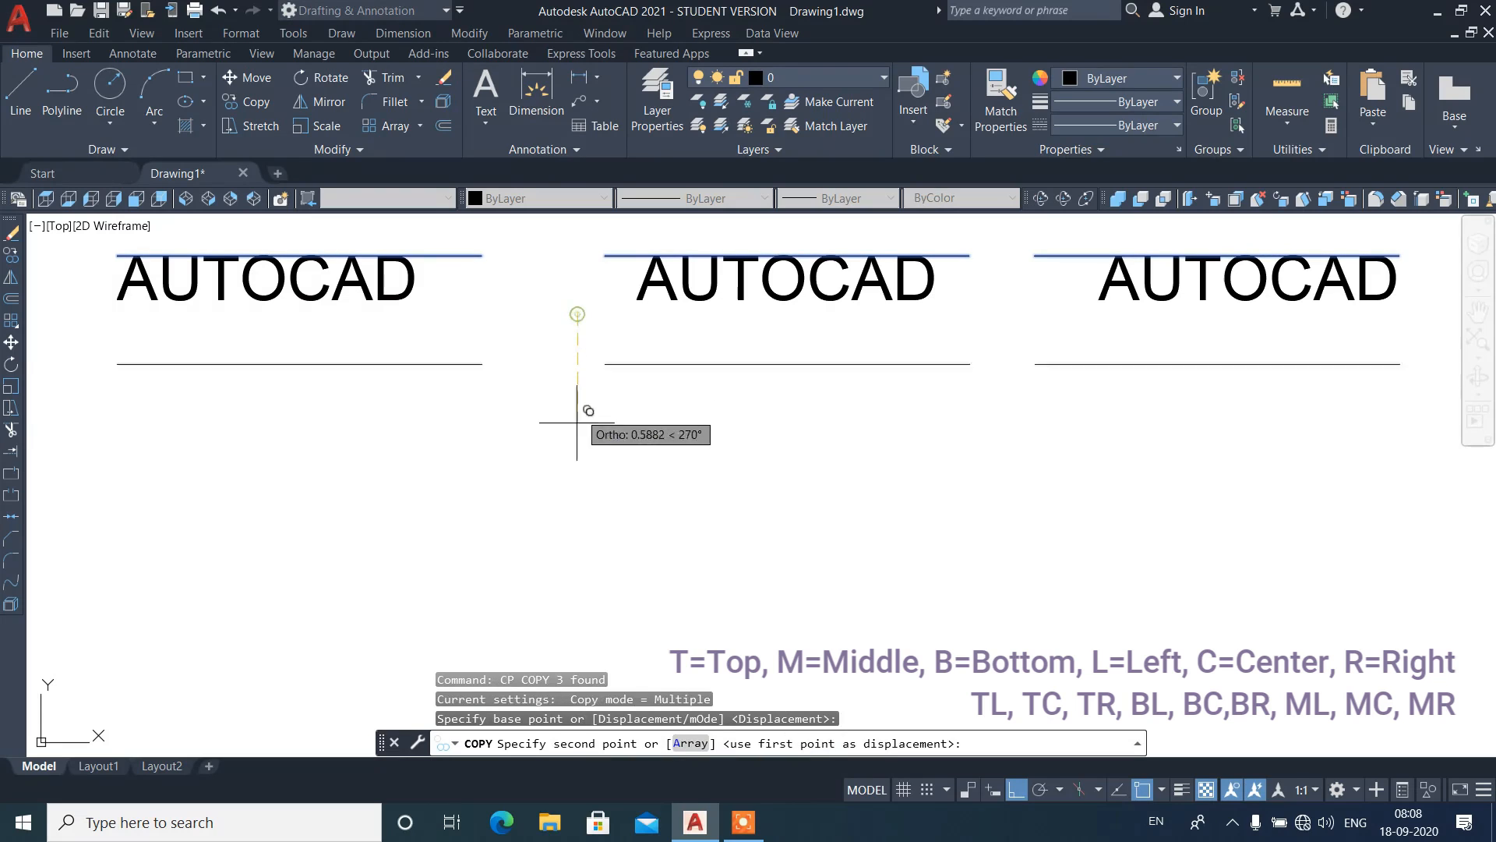
pyautogui.click(573, 501)
pyautogui.press('Return')
# Step: Start a single-line text with ML justification, anchored at the left endpoint of the first line in the second row
pyautogui.write('DT')
pyautogui.press('Return')
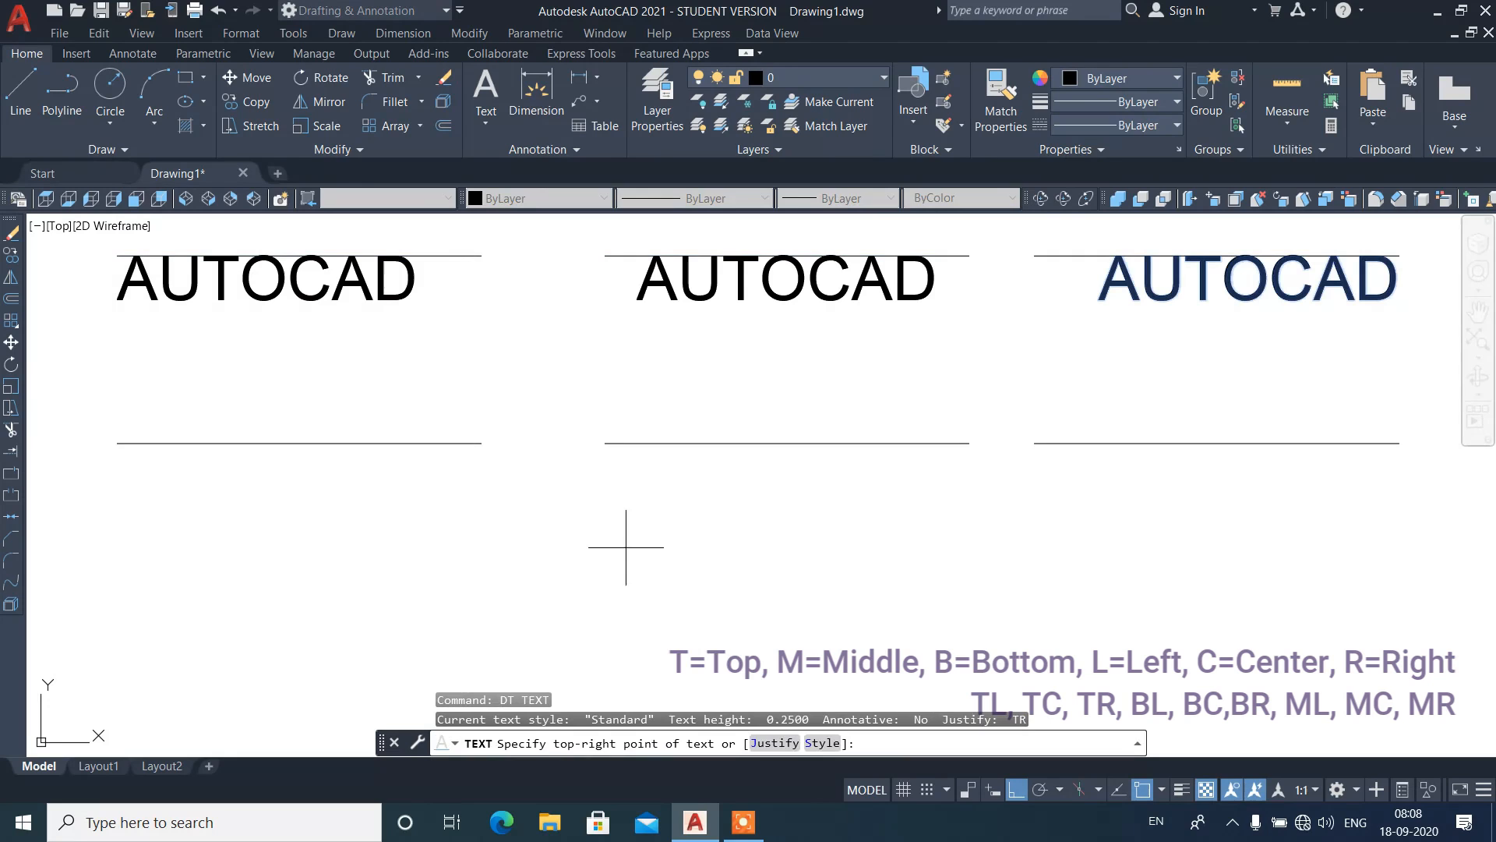
pyautogui.click(762, 746)
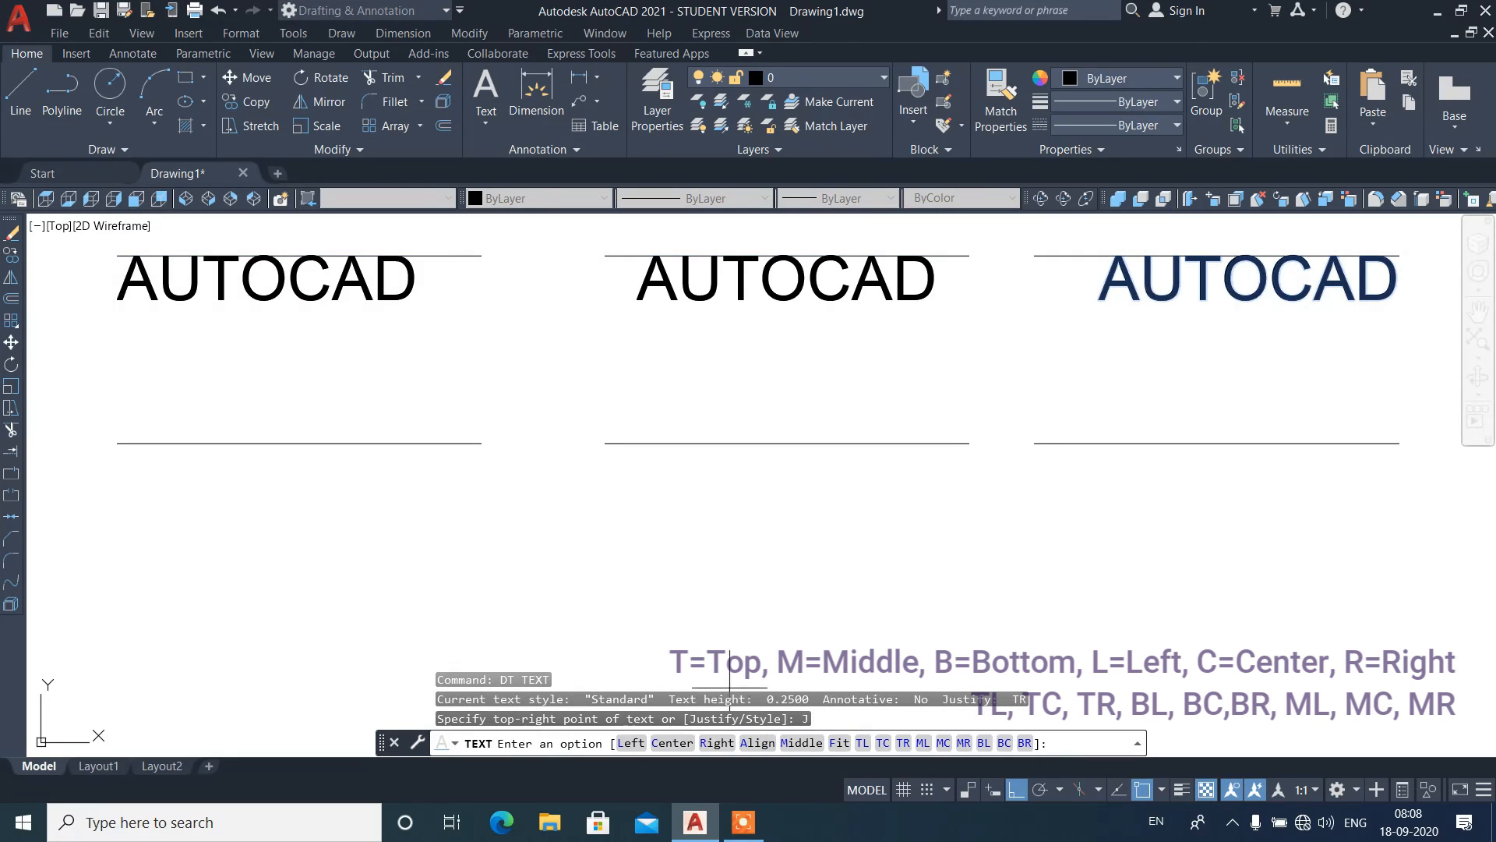
pyautogui.click(922, 742)
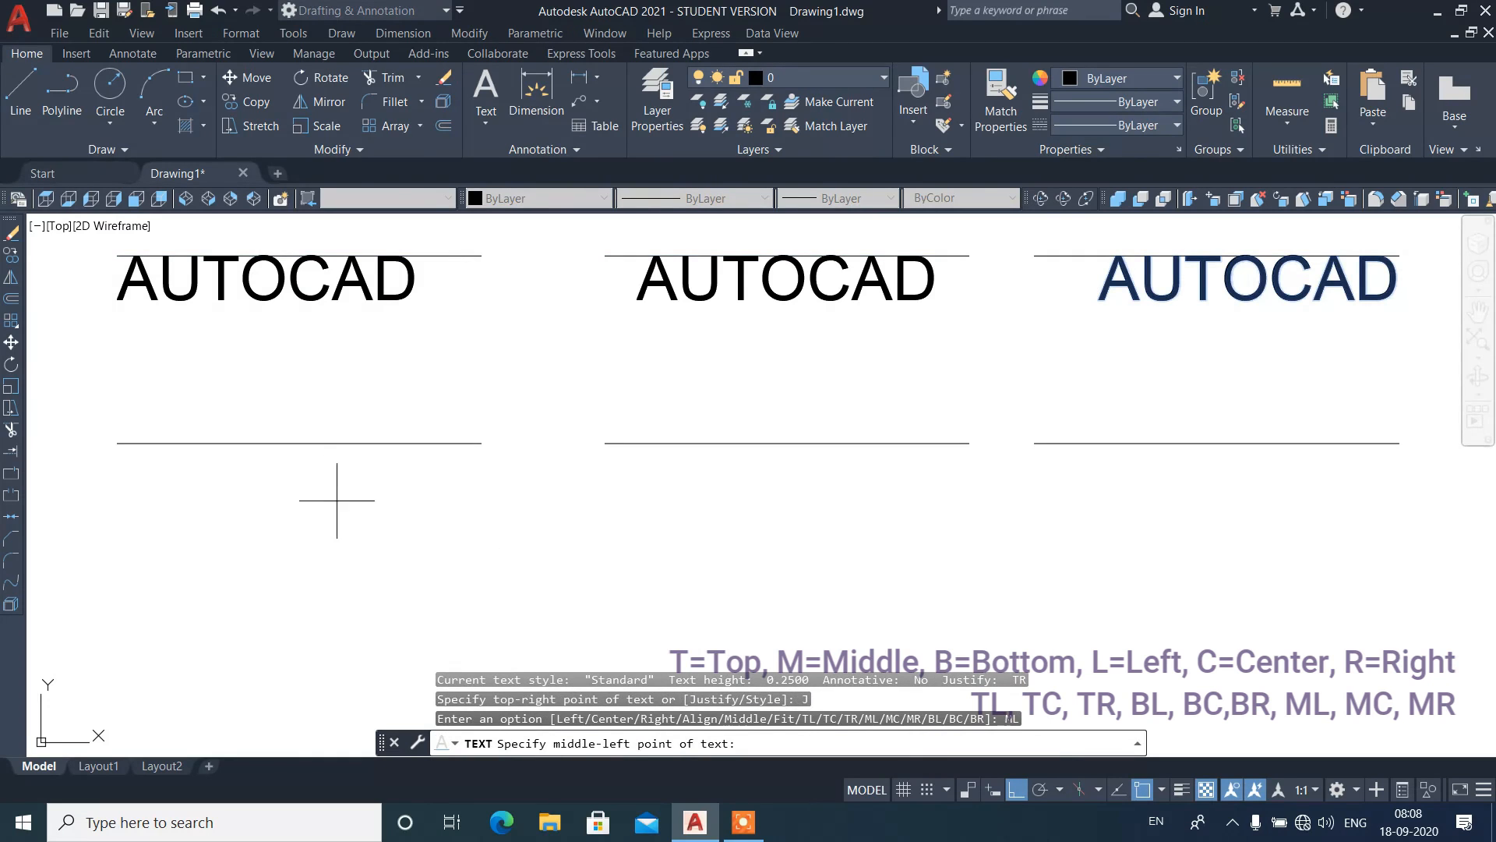
pyautogui.click(124, 443)
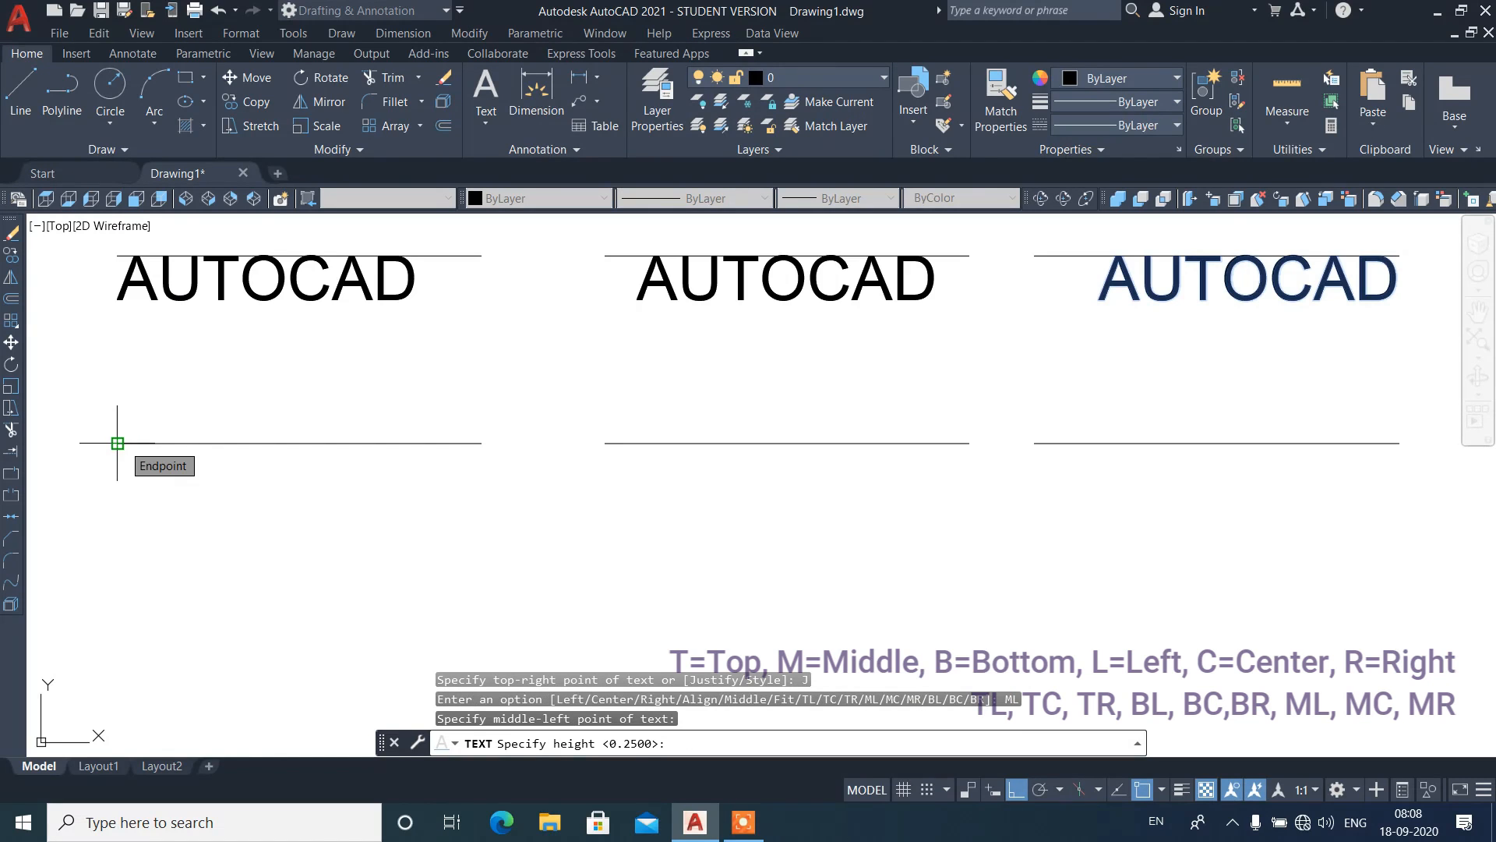
# Step: Accept a height of 0.25 and rotation 0, enter "MIRROR" as the middle-left text and end the command
pyautogui.press('Return')
pyautogui.press('Return')
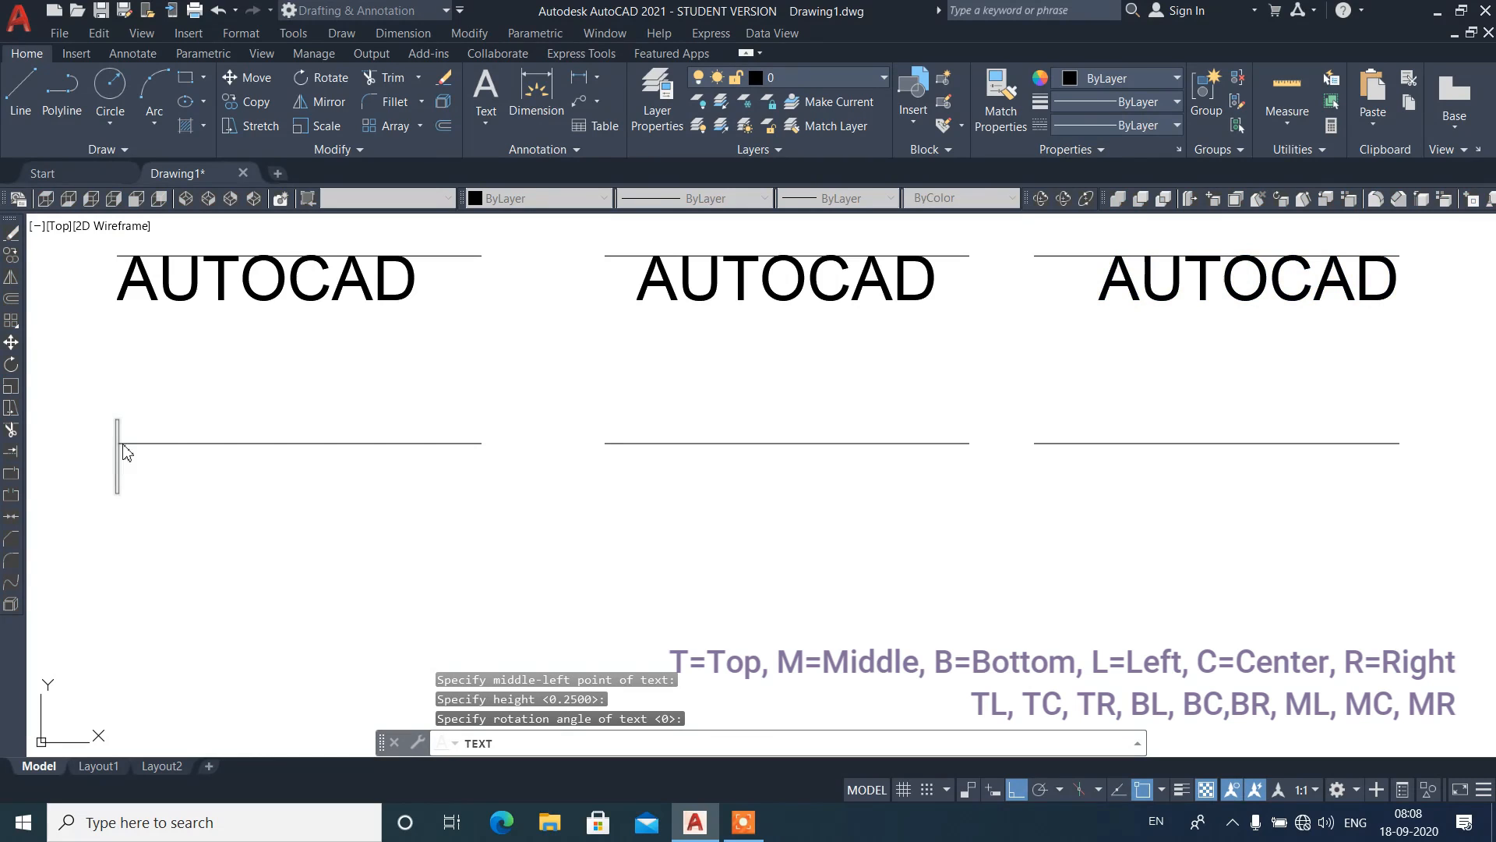
pyautogui.write('MIRROR')
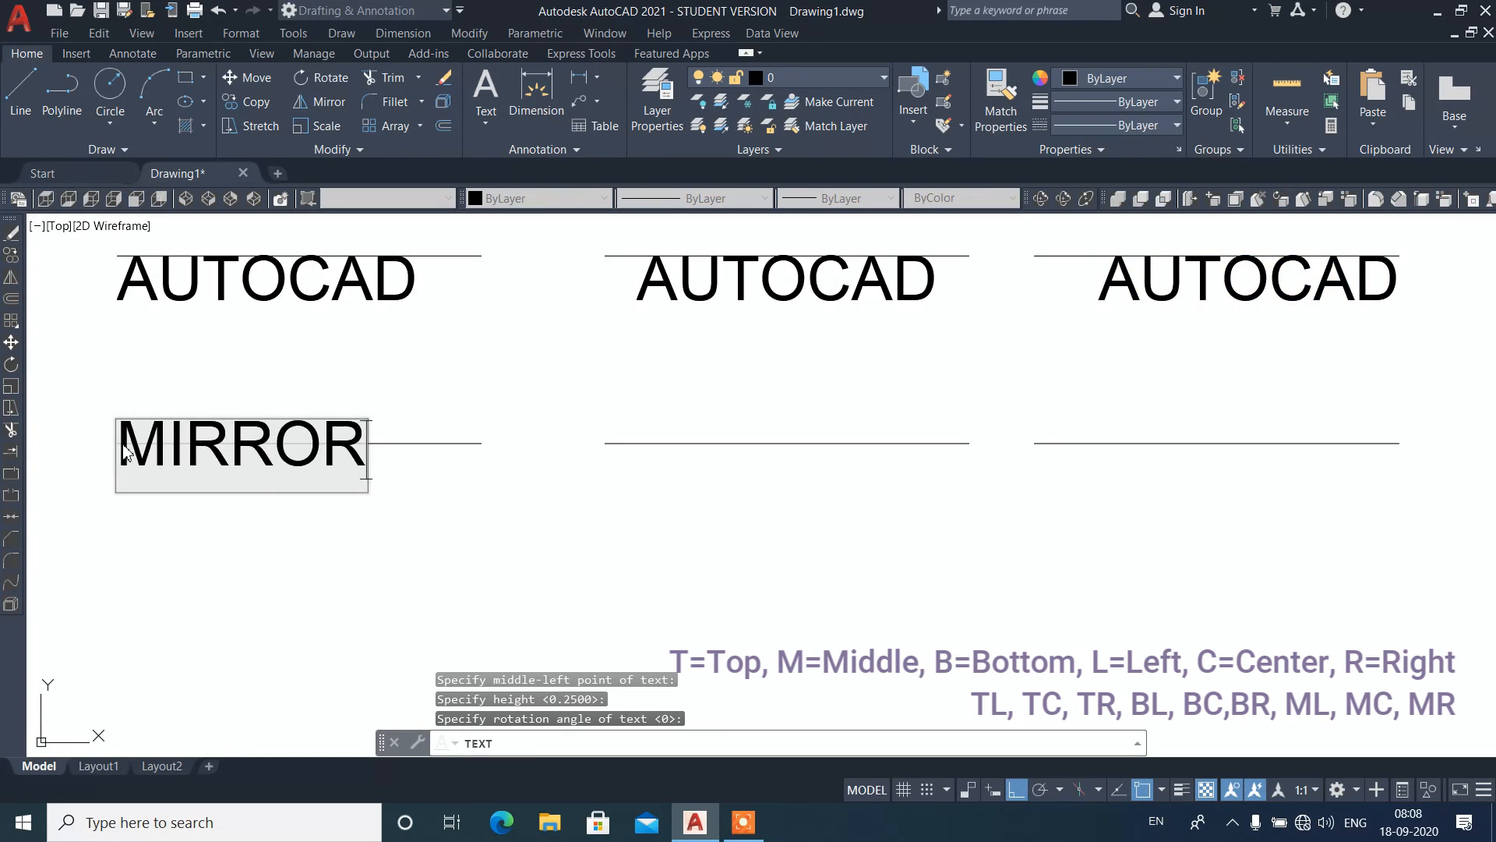
pyautogui.press('Return')
pyautogui.press('Return')
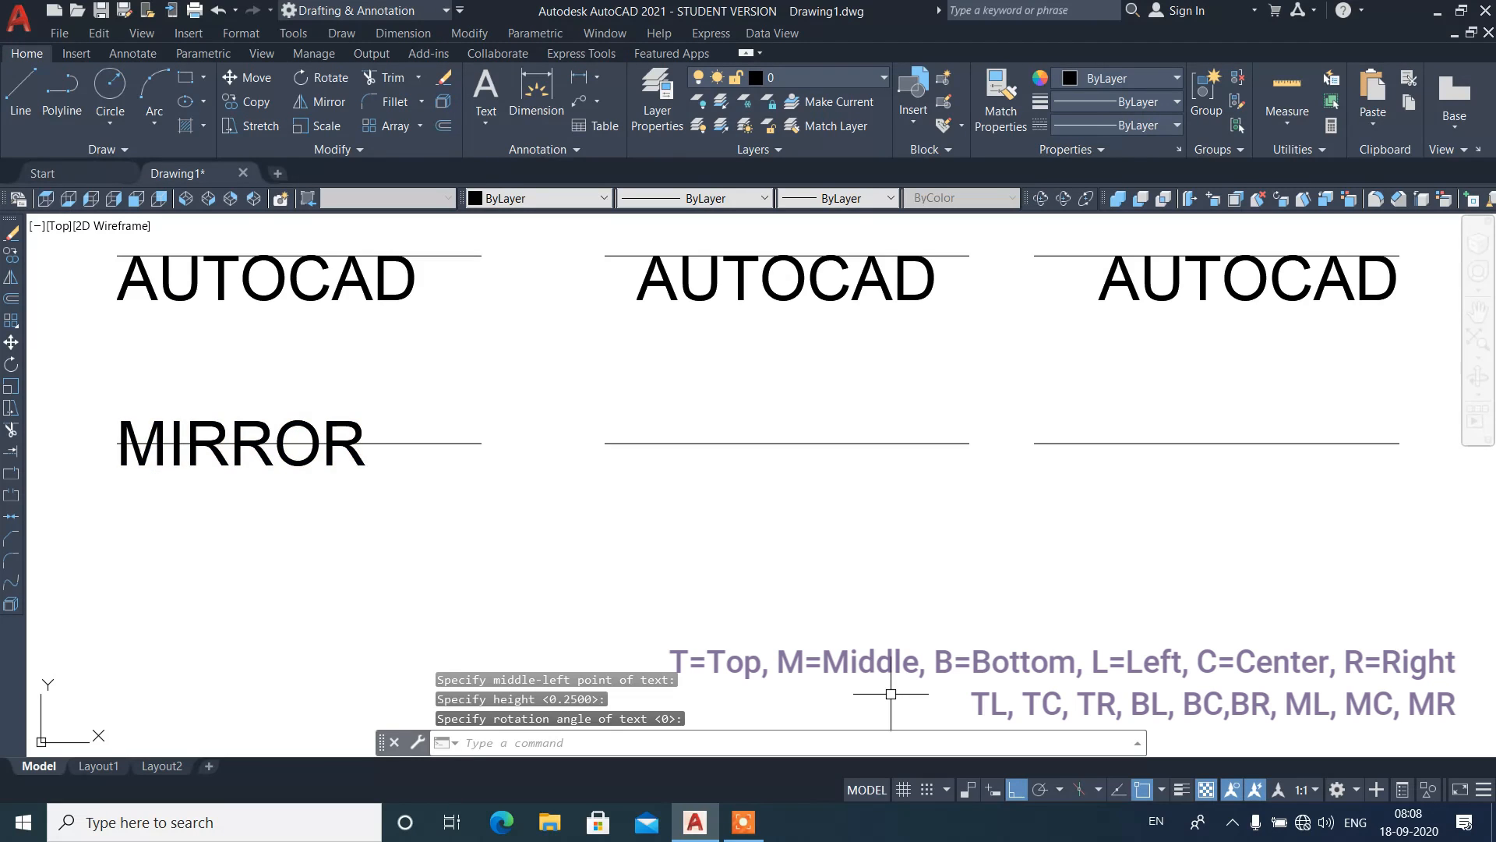
# Step: Start a single-line text with MC justification, anchored at the midpoint of the second row's middle line
pyautogui.write('dt')
pyautogui.press('Return')
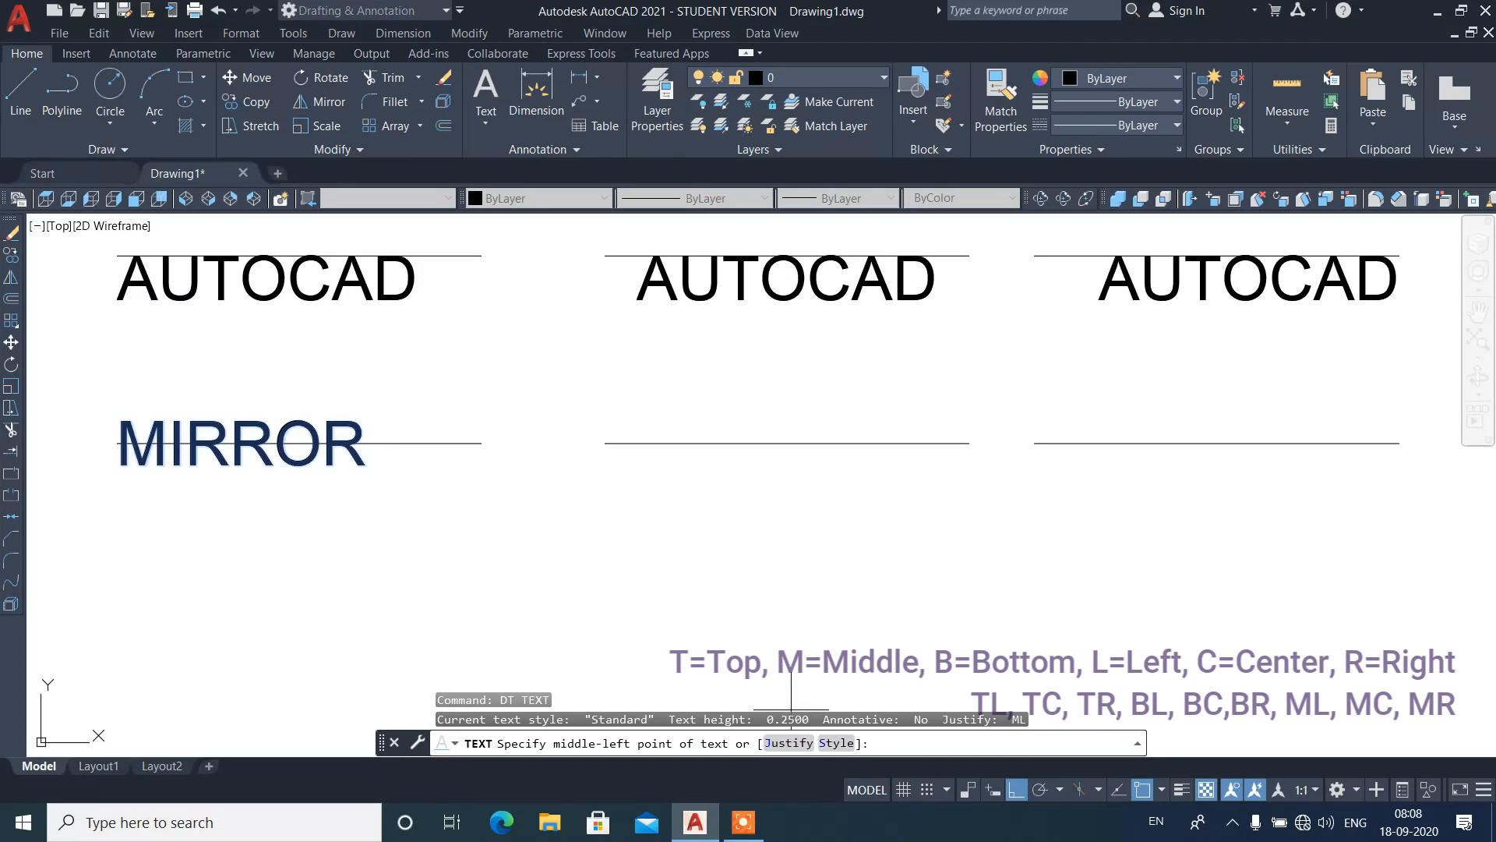
pyautogui.click(786, 743)
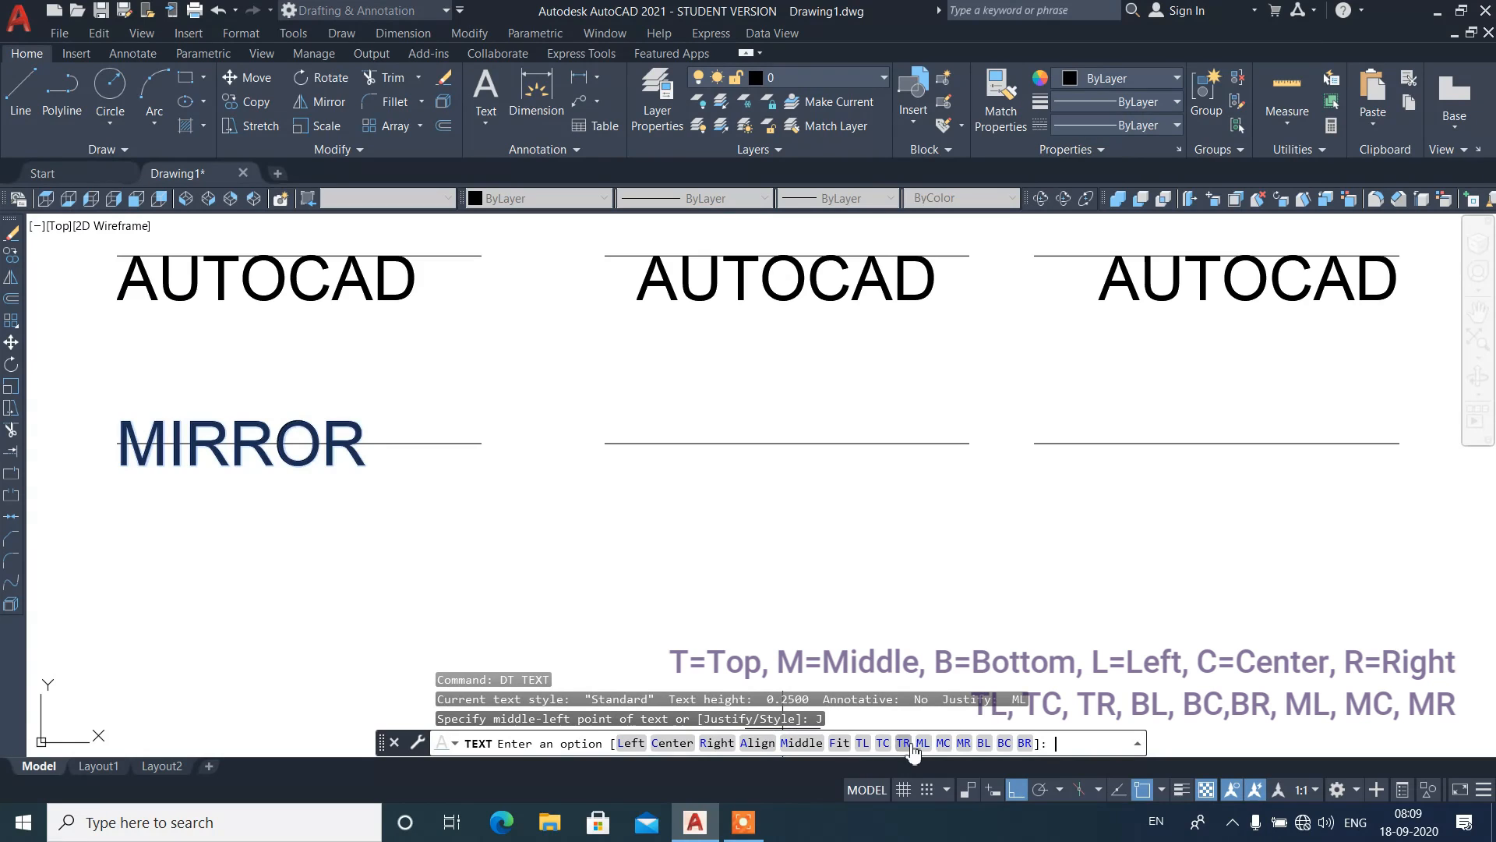
pyautogui.click(943, 742)
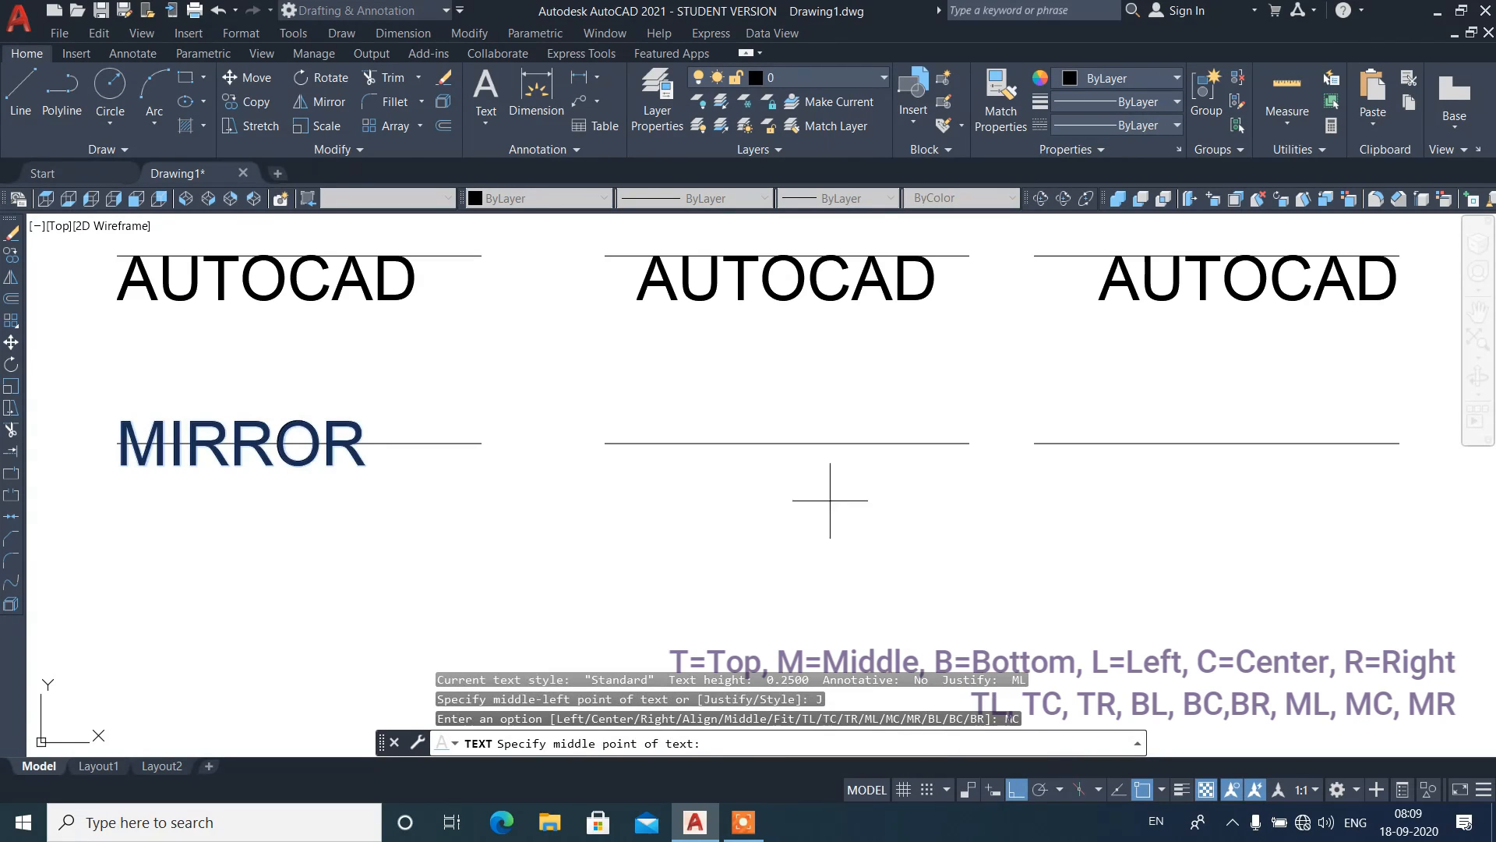
pyautogui.click(789, 449)
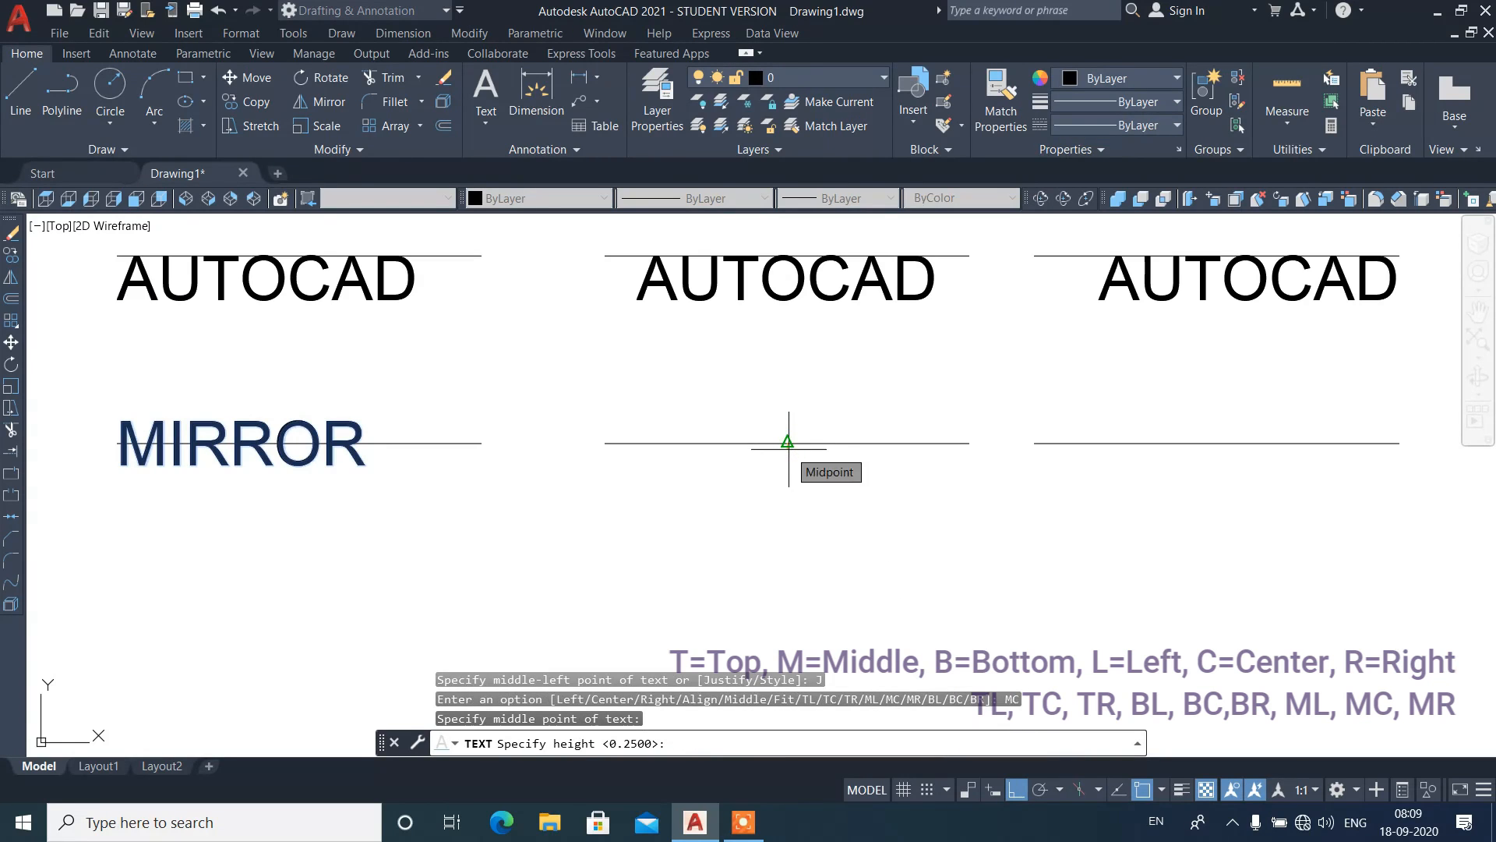
# Step: Keep the 0.25 height and 0 rotation, enter "MIRROR" as the middle-center text and finish it
pyautogui.press('Return')
pyautogui.press('Return')
pyautogui.write('MI')
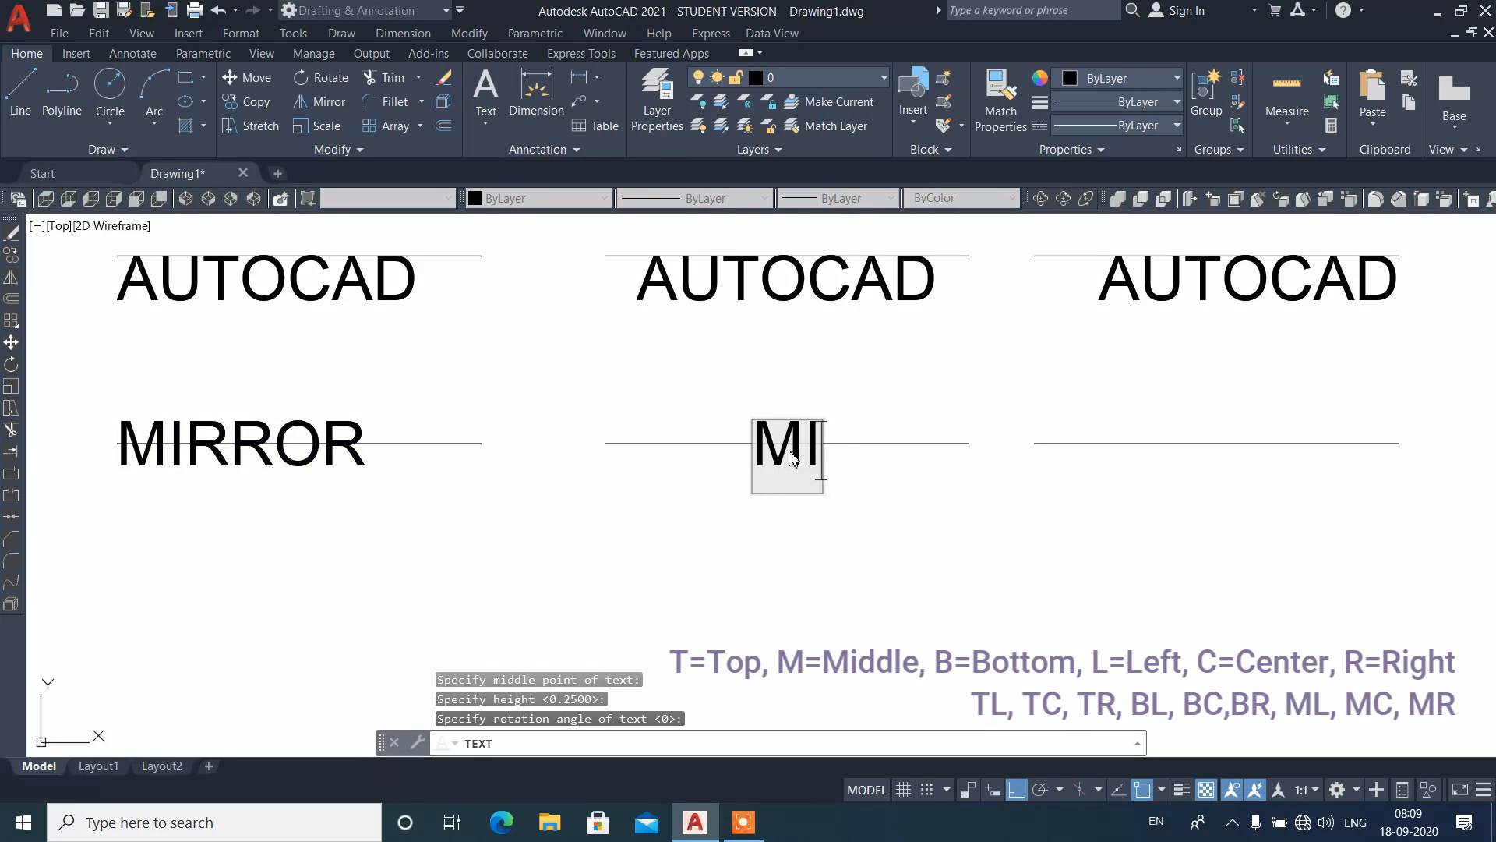
pyautogui.write('RROR')
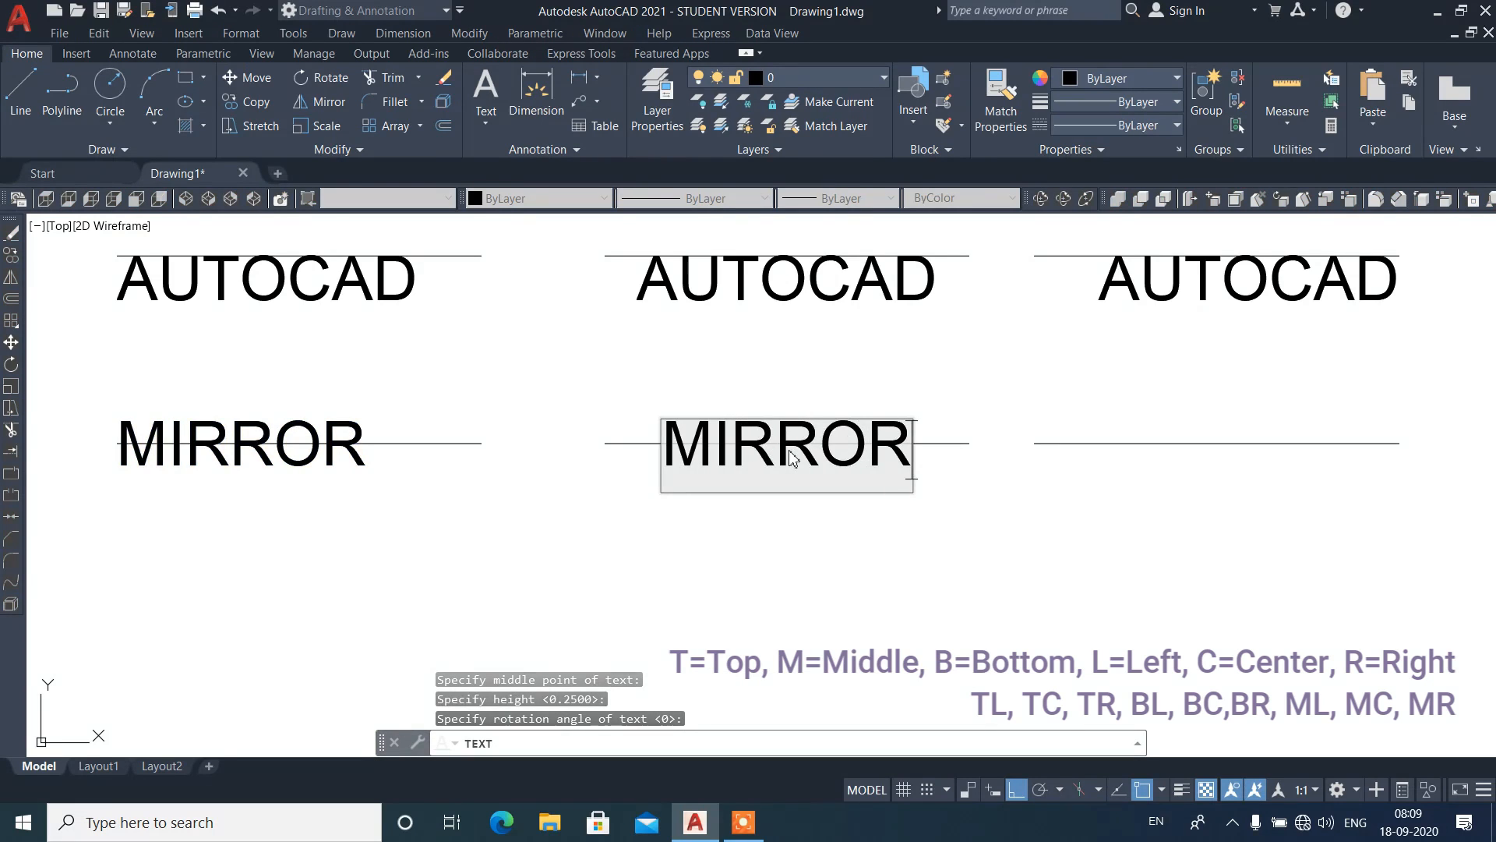
pyautogui.press('Return')
pyautogui.press('Return')
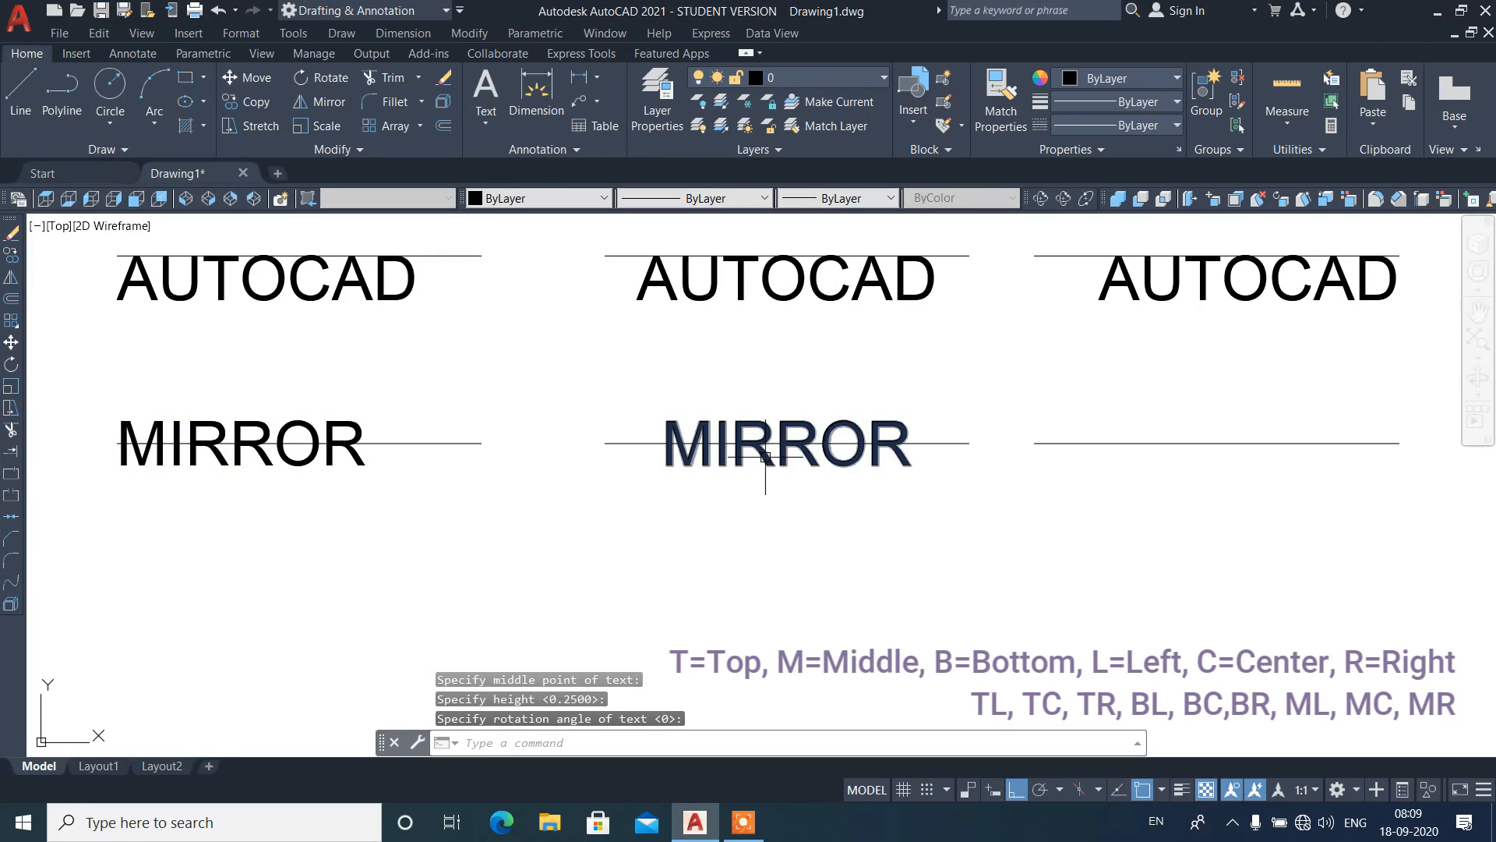
pyautogui.click(955, 442)
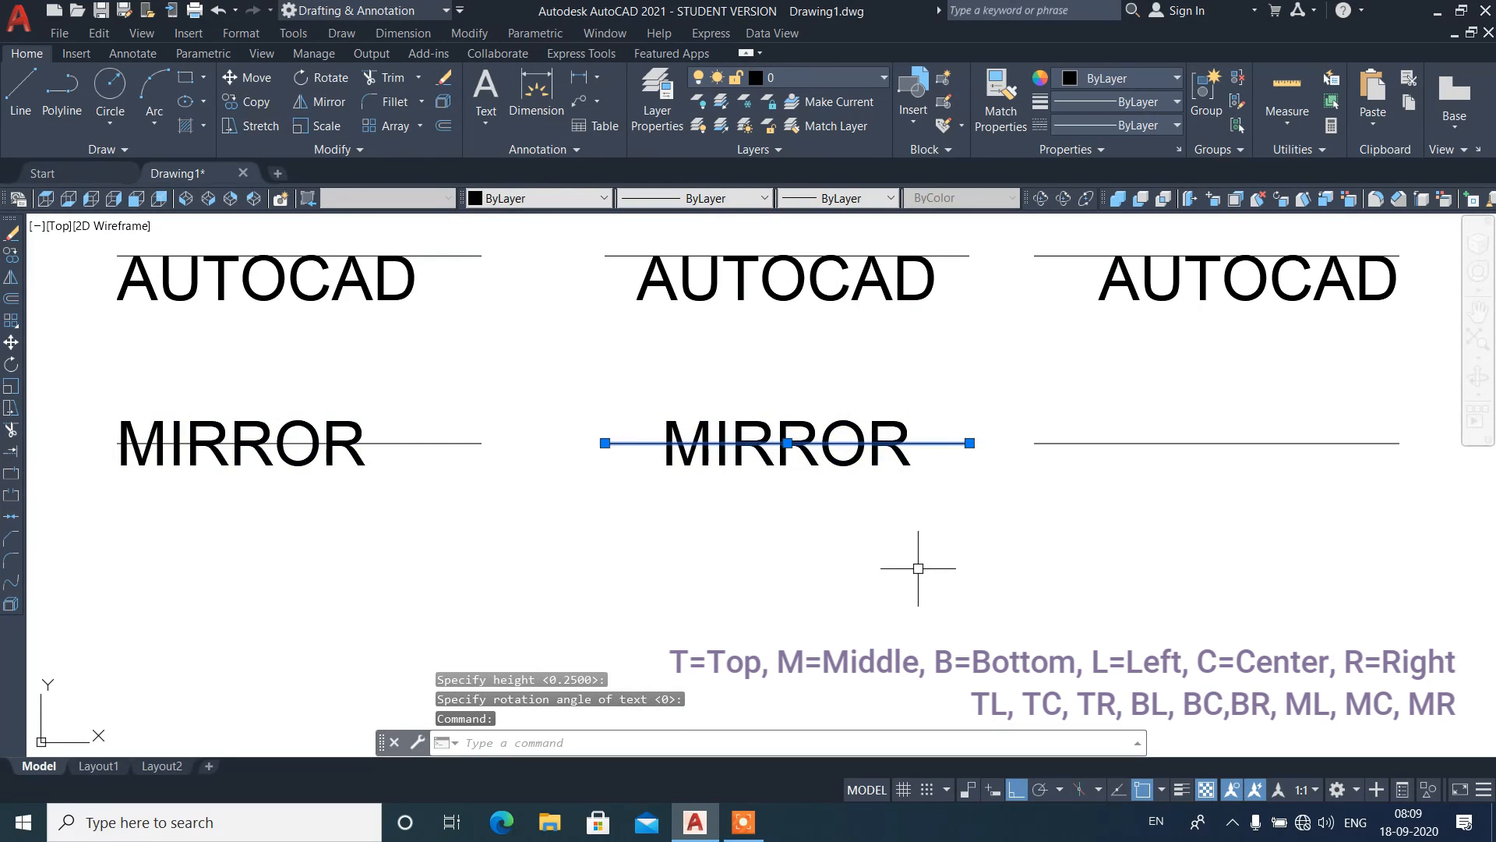
pyautogui.press('Escape')
# Step: Start a single-line text with MR justification, anchored at the right endpoint of the second row's third line
pyautogui.write('dt')
pyautogui.press('Return')
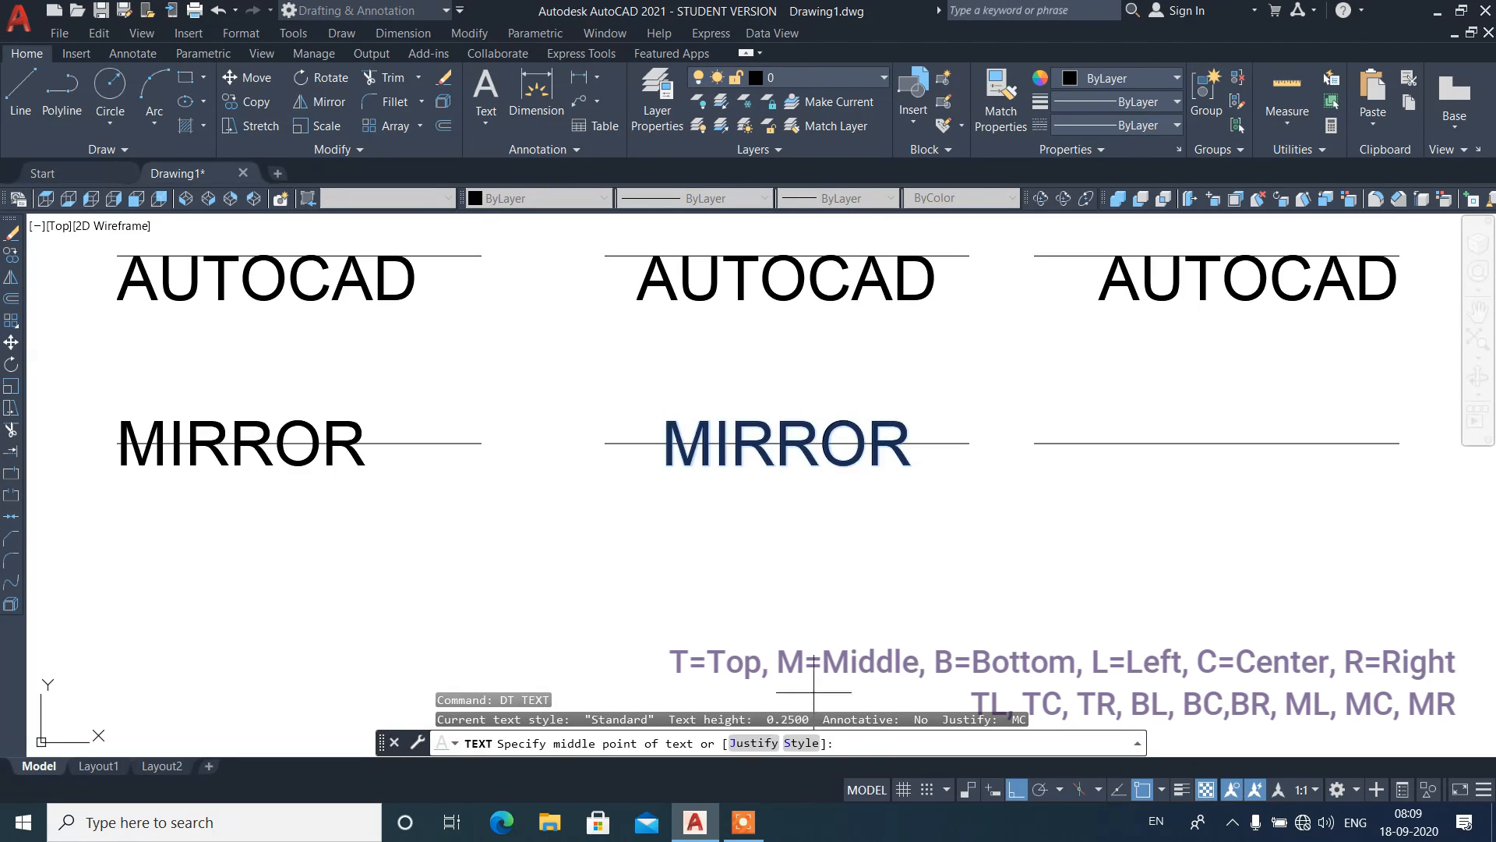
pyautogui.click(753, 743)
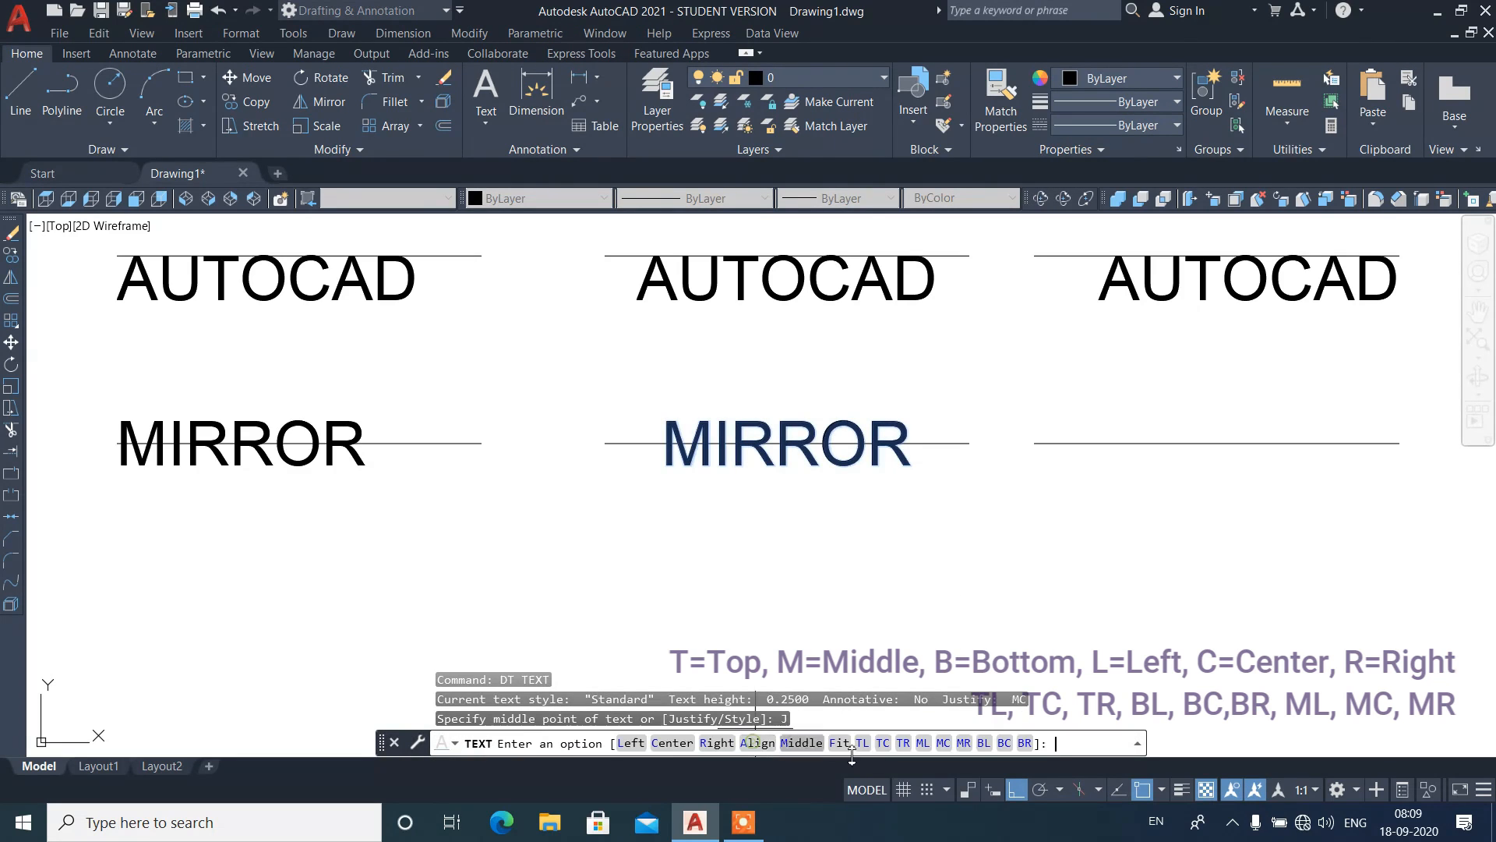
pyautogui.click(964, 742)
pyautogui.click(1399, 442)
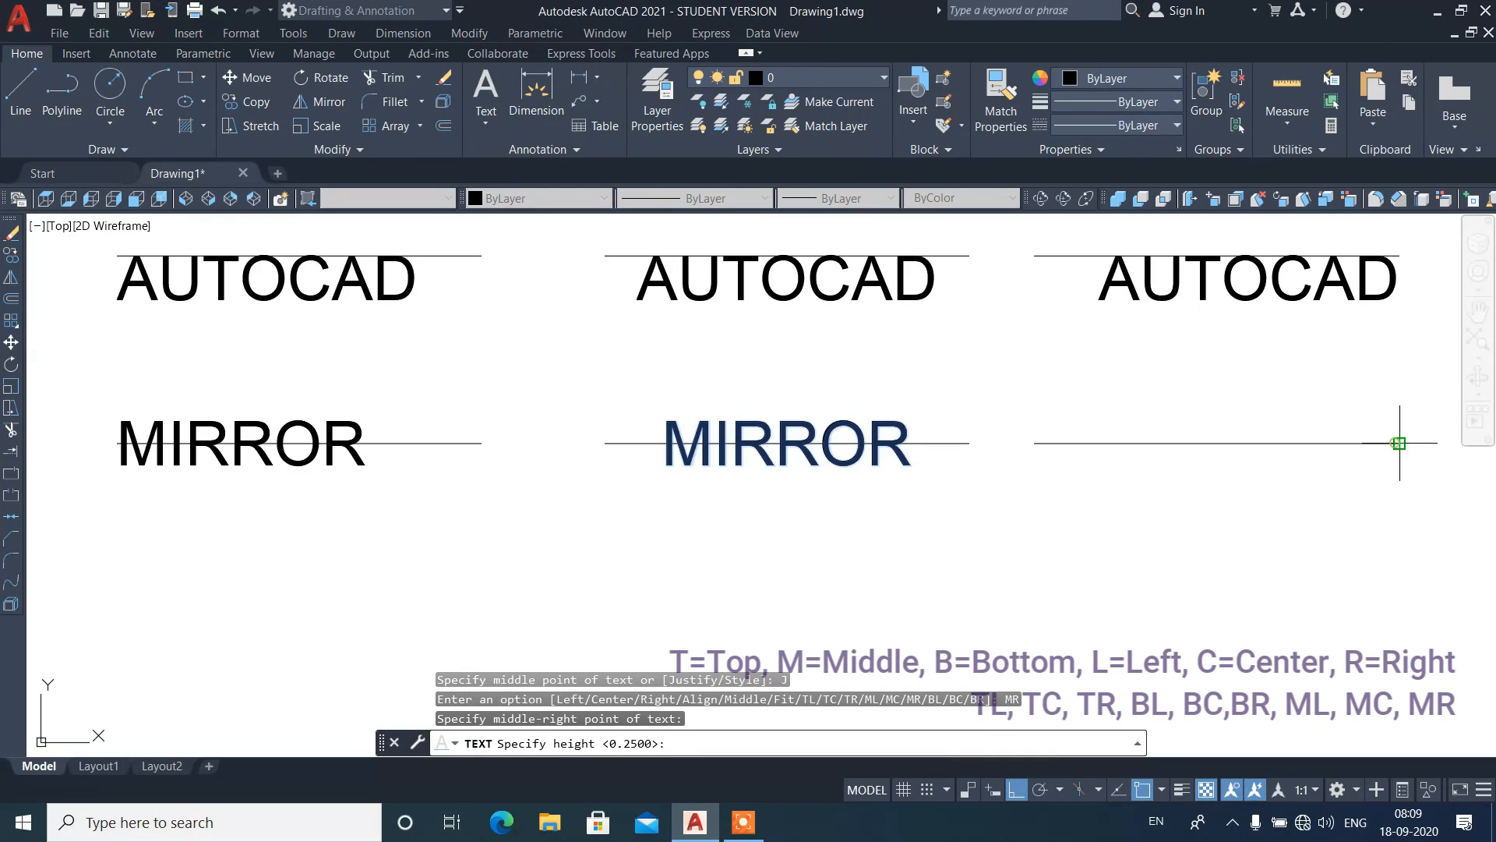
# Step: Use a height of 0.25 and a rotation of 0, enter "MIRROR" as the middle-right text and end the command
pyautogui.press('Return')
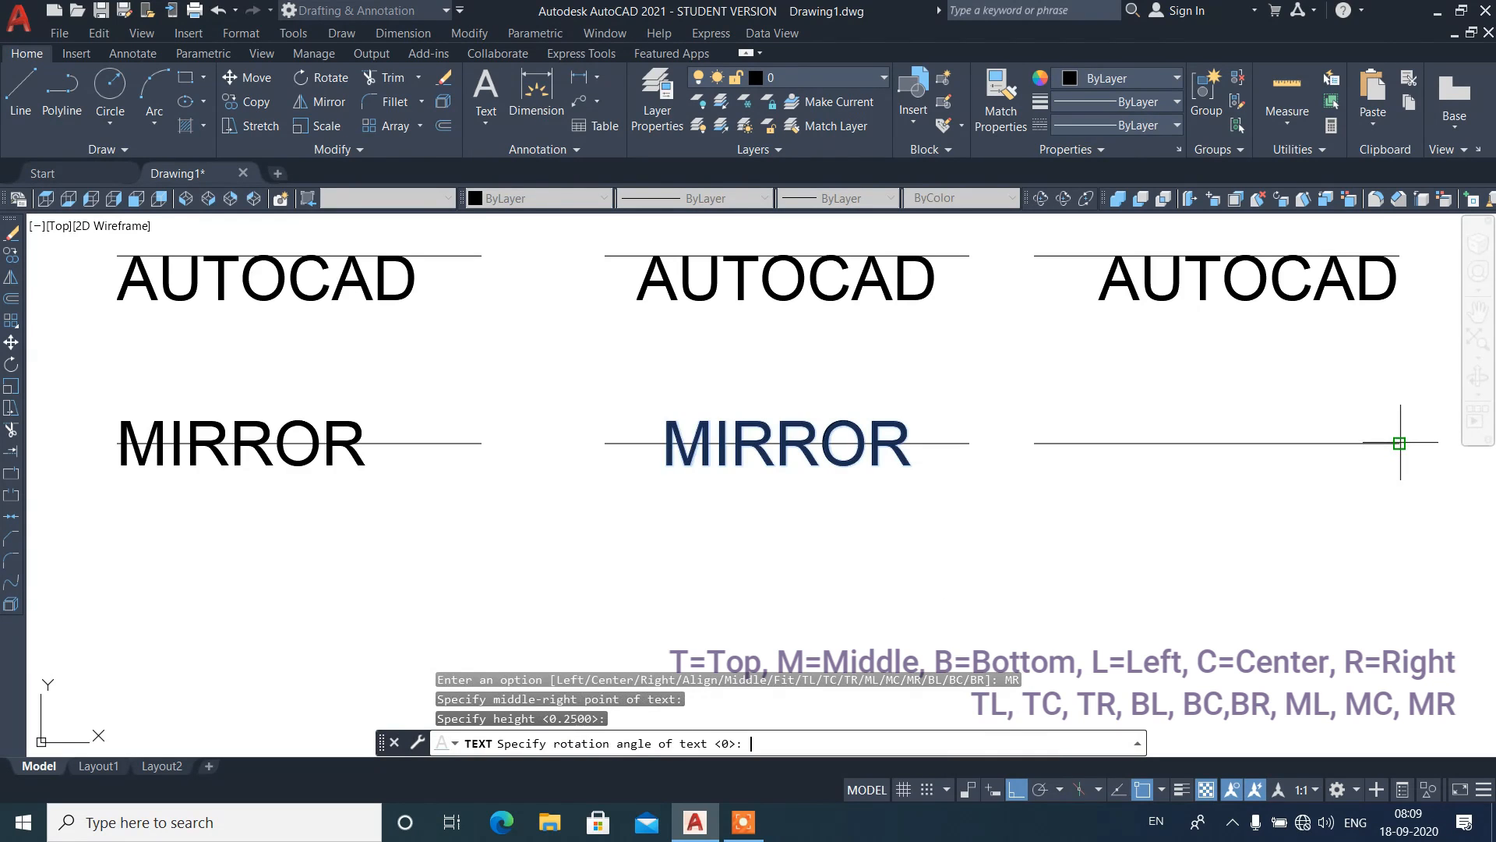
pyautogui.press('Return')
pyautogui.write('MIRROR')
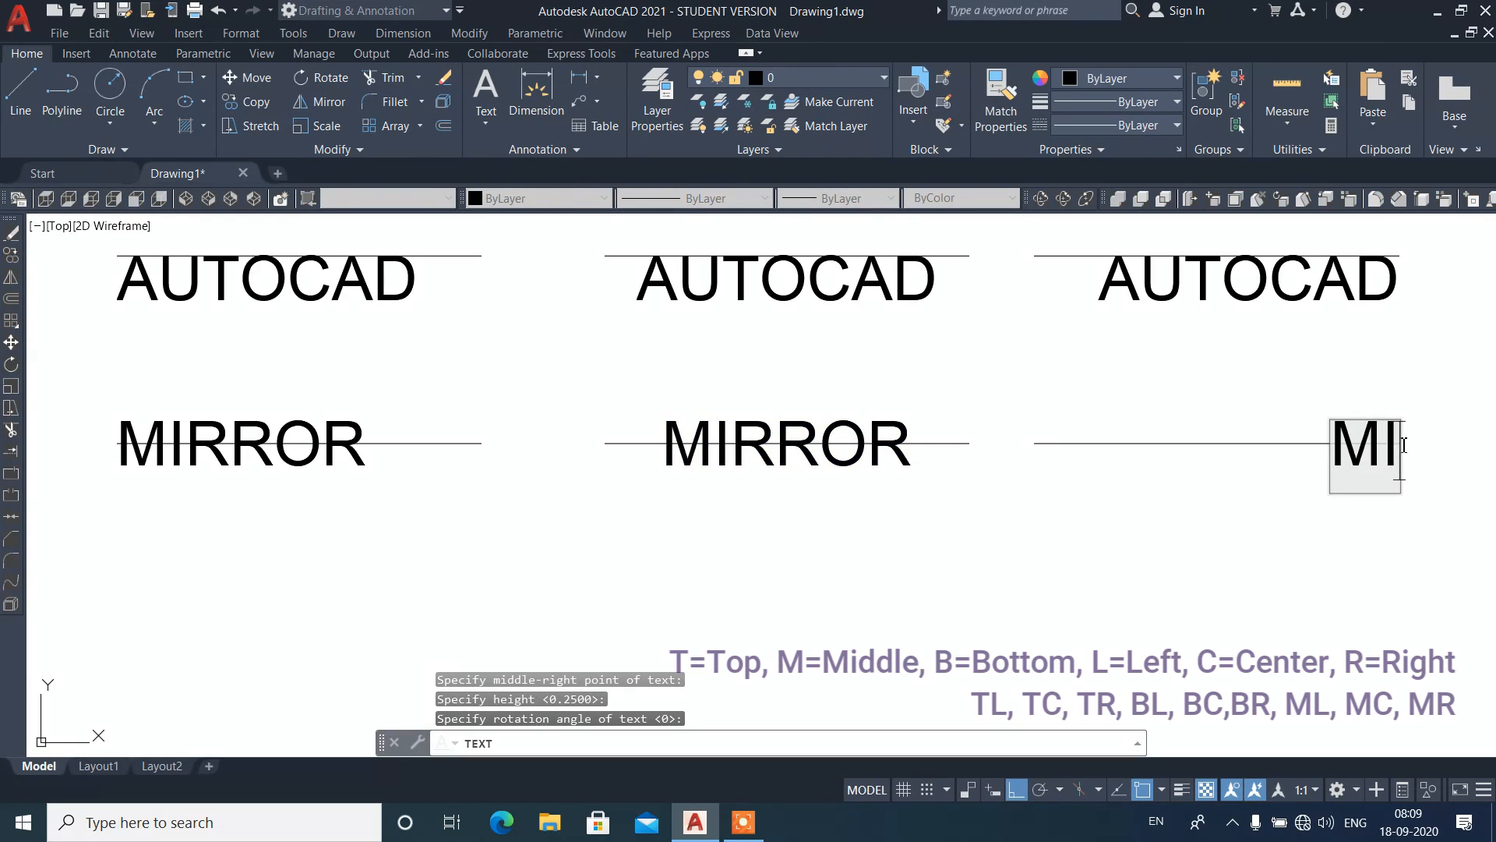
pyautogui.press('Return')
pyautogui.press('Return')
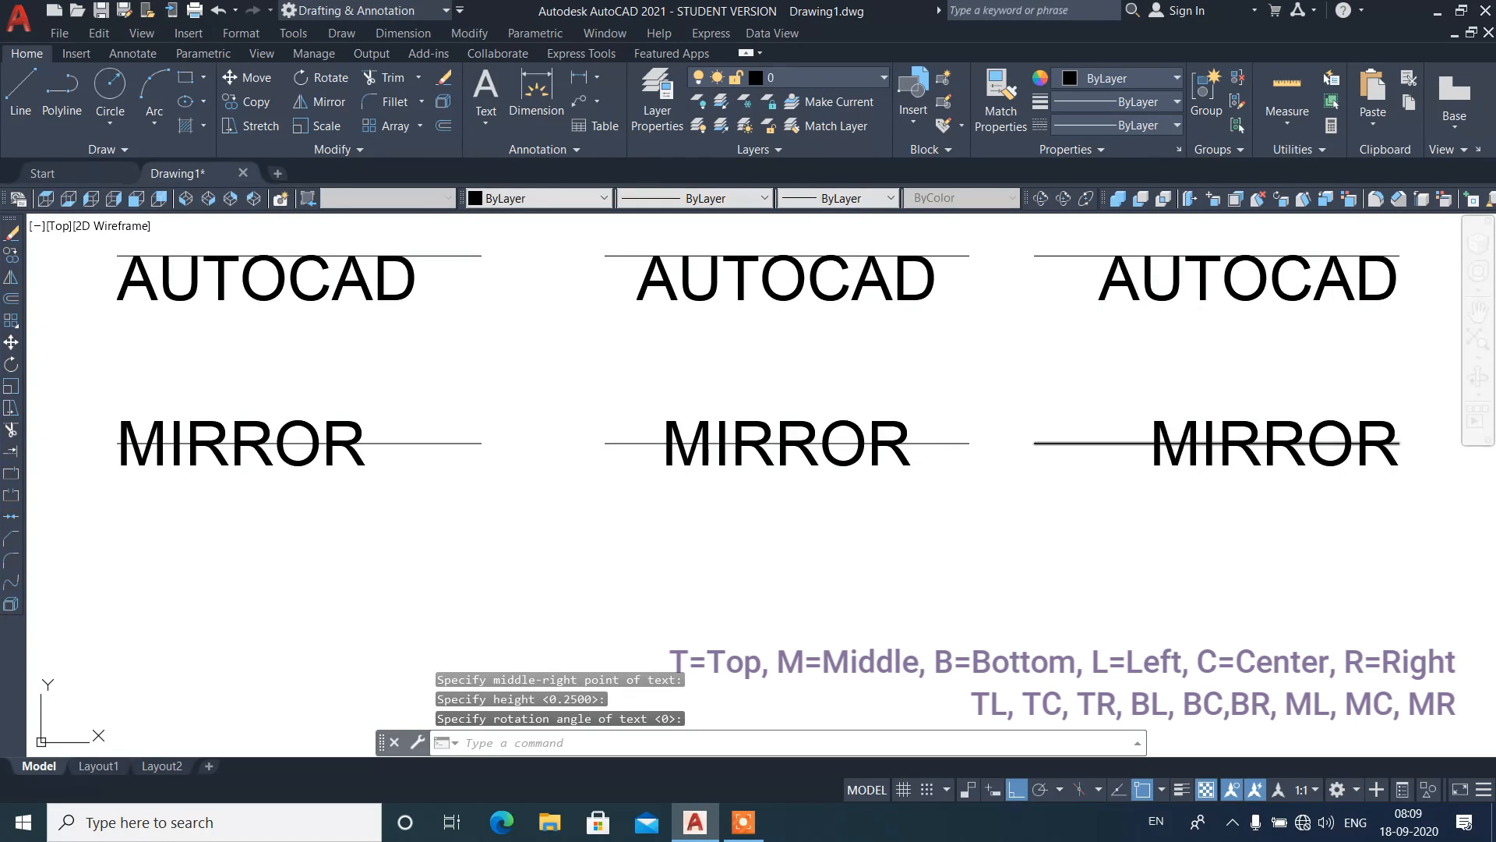
# Step: Copy the second row's three reference lines straight down by about 1.1 units to form a third row
pyautogui.click(1099, 507)
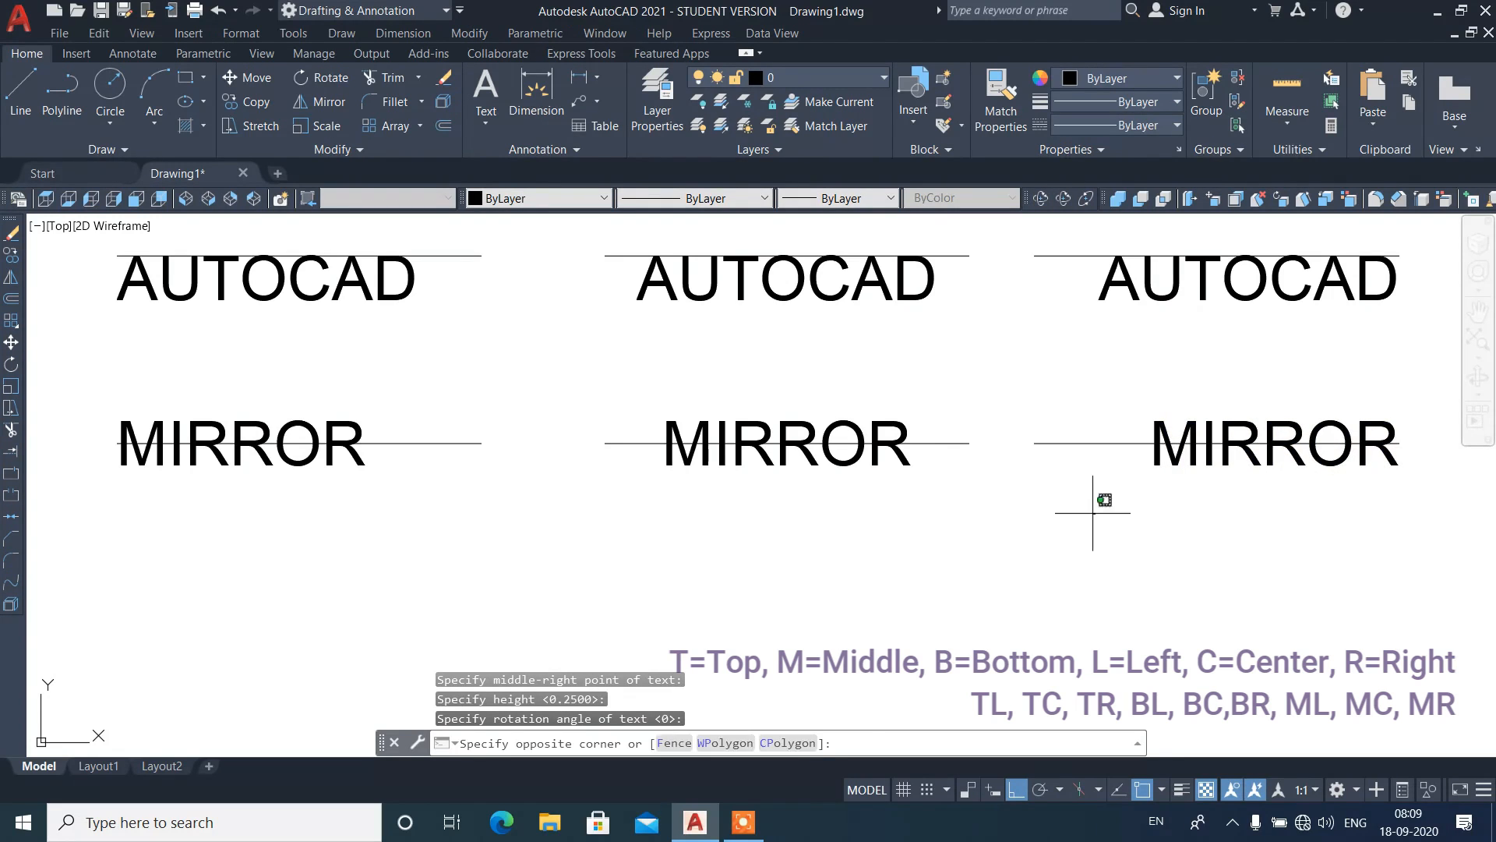
pyautogui.click(988, 471)
pyautogui.click(962, 417)
pyautogui.click(514, 472)
pyautogui.click(448, 409)
pyautogui.write('CP')
pyautogui.press('Return')
pyautogui.click(1022, 344)
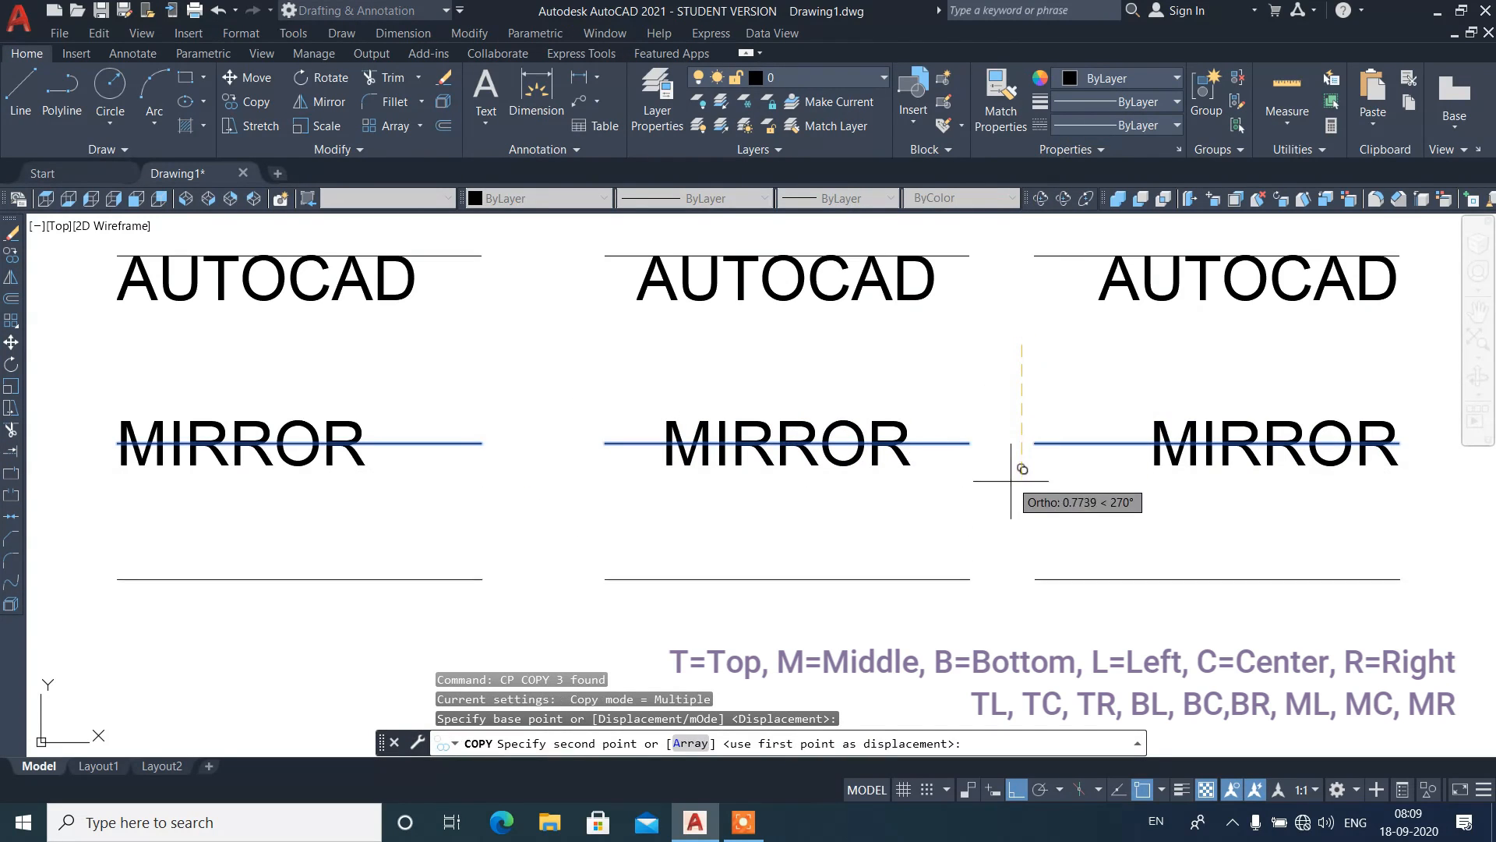
pyautogui.click(1016, 539)
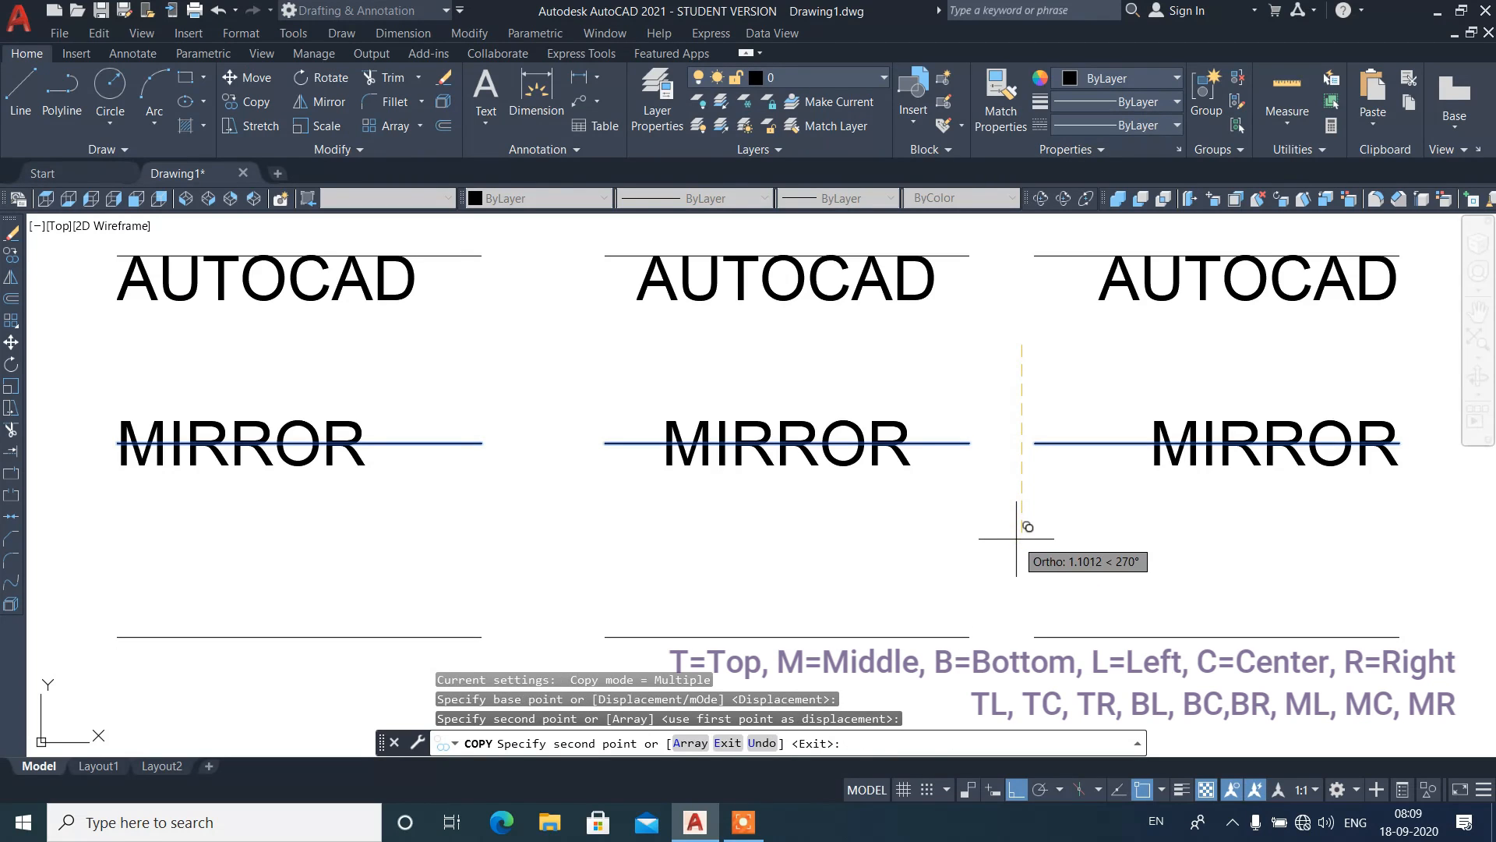
pyautogui.press('Return')
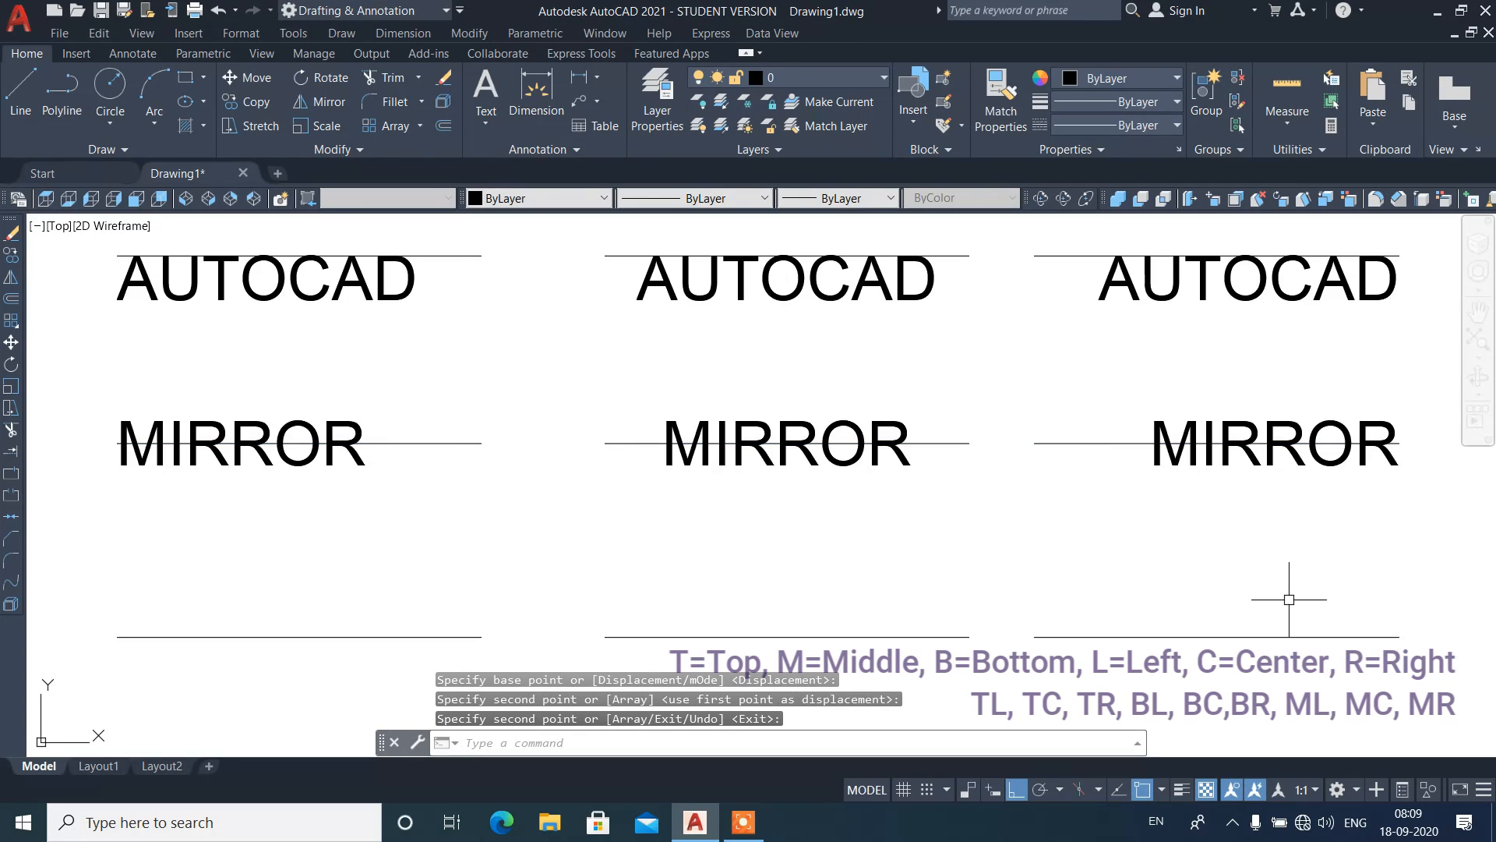
# Step: Start a single-line text with BL justification, anchored at the left endpoint of the third row's first line
pyautogui.write('DT')
pyautogui.press('Return')
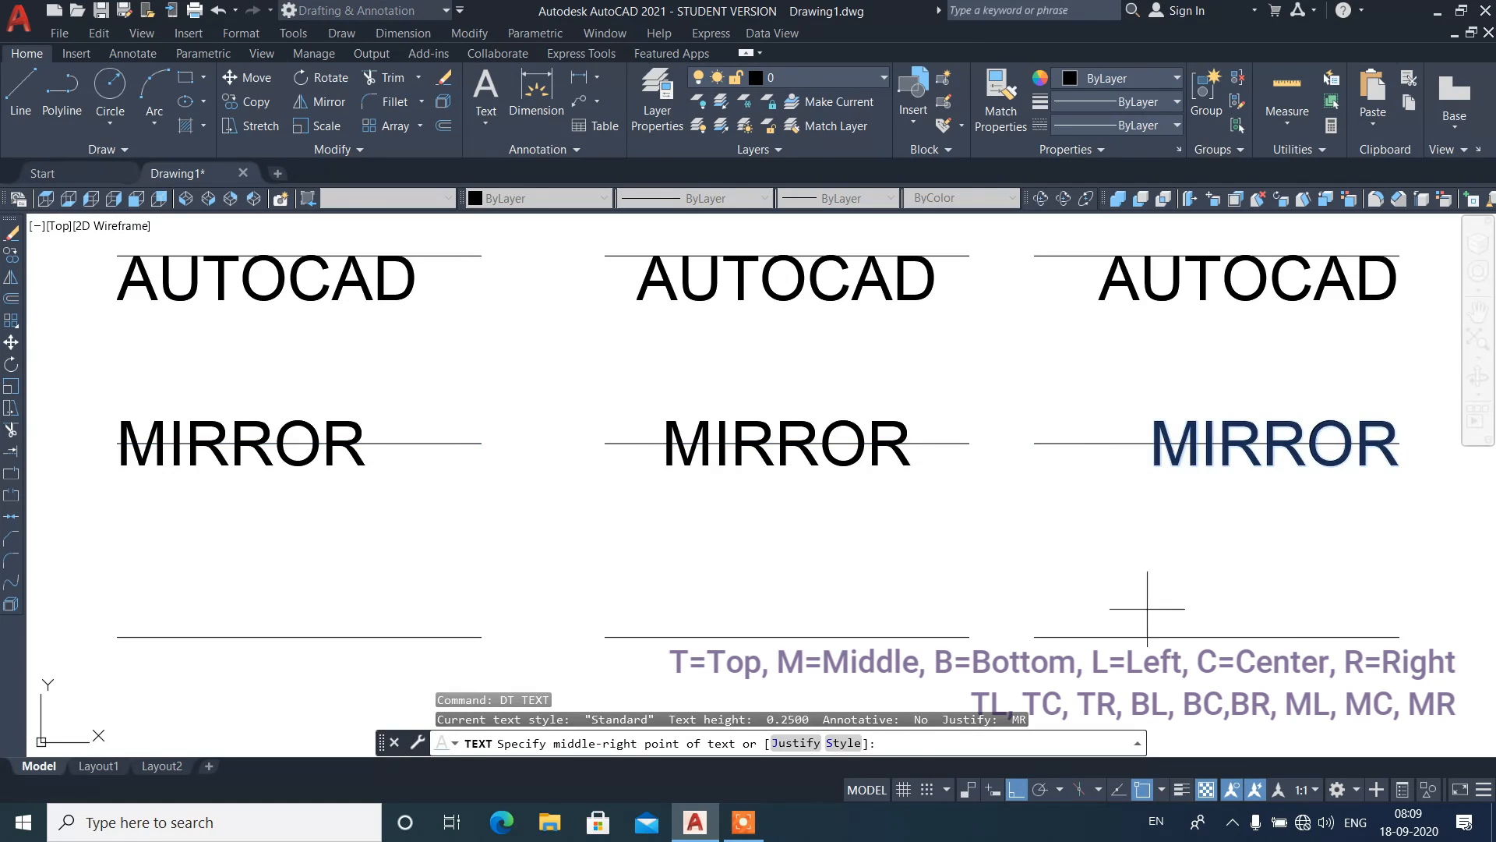
pyautogui.click(796, 743)
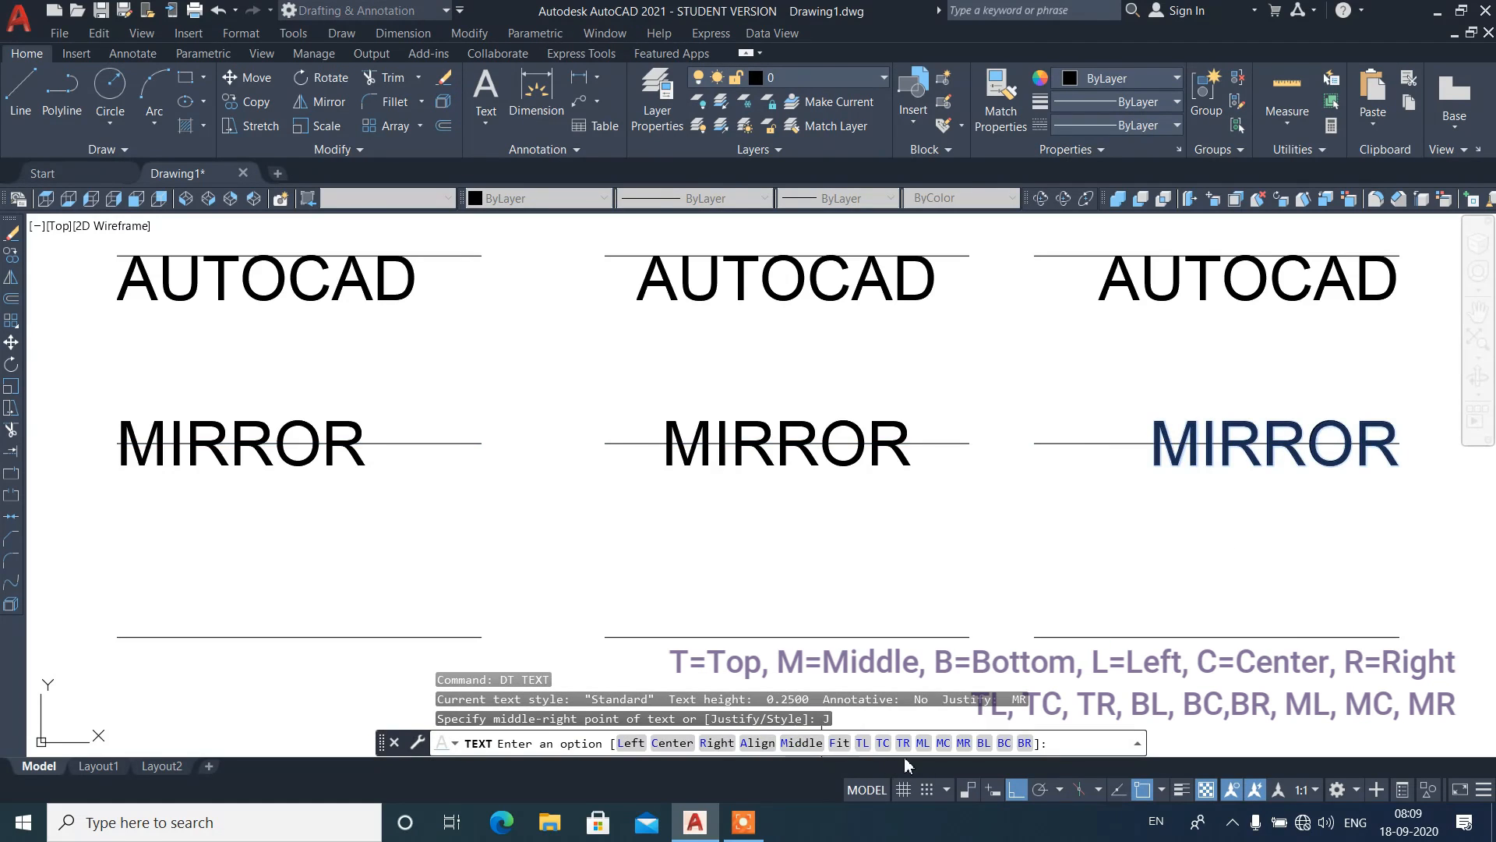
pyautogui.click(983, 742)
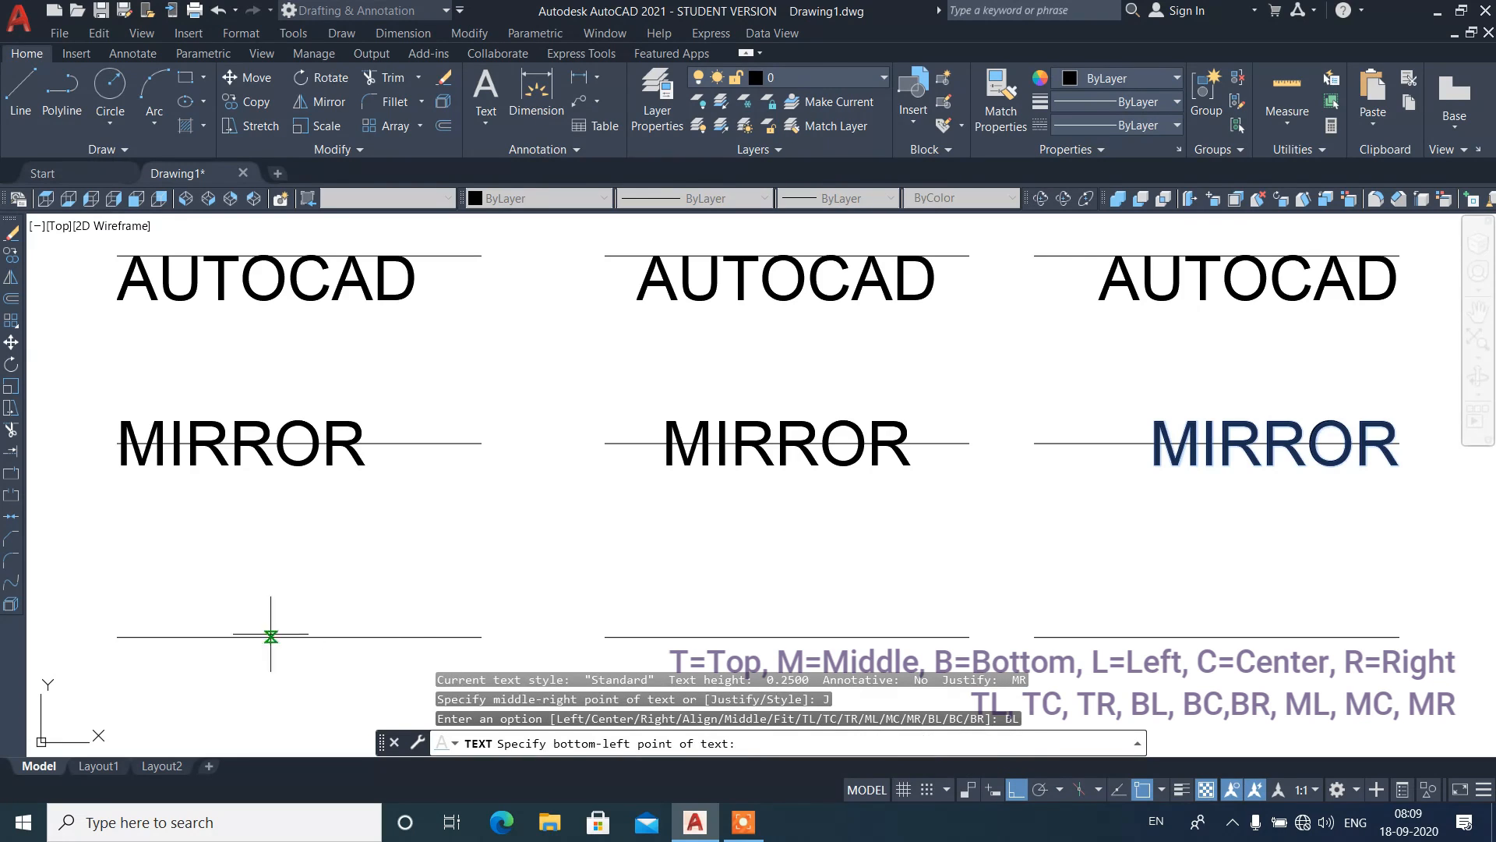
pyautogui.click(116, 637)
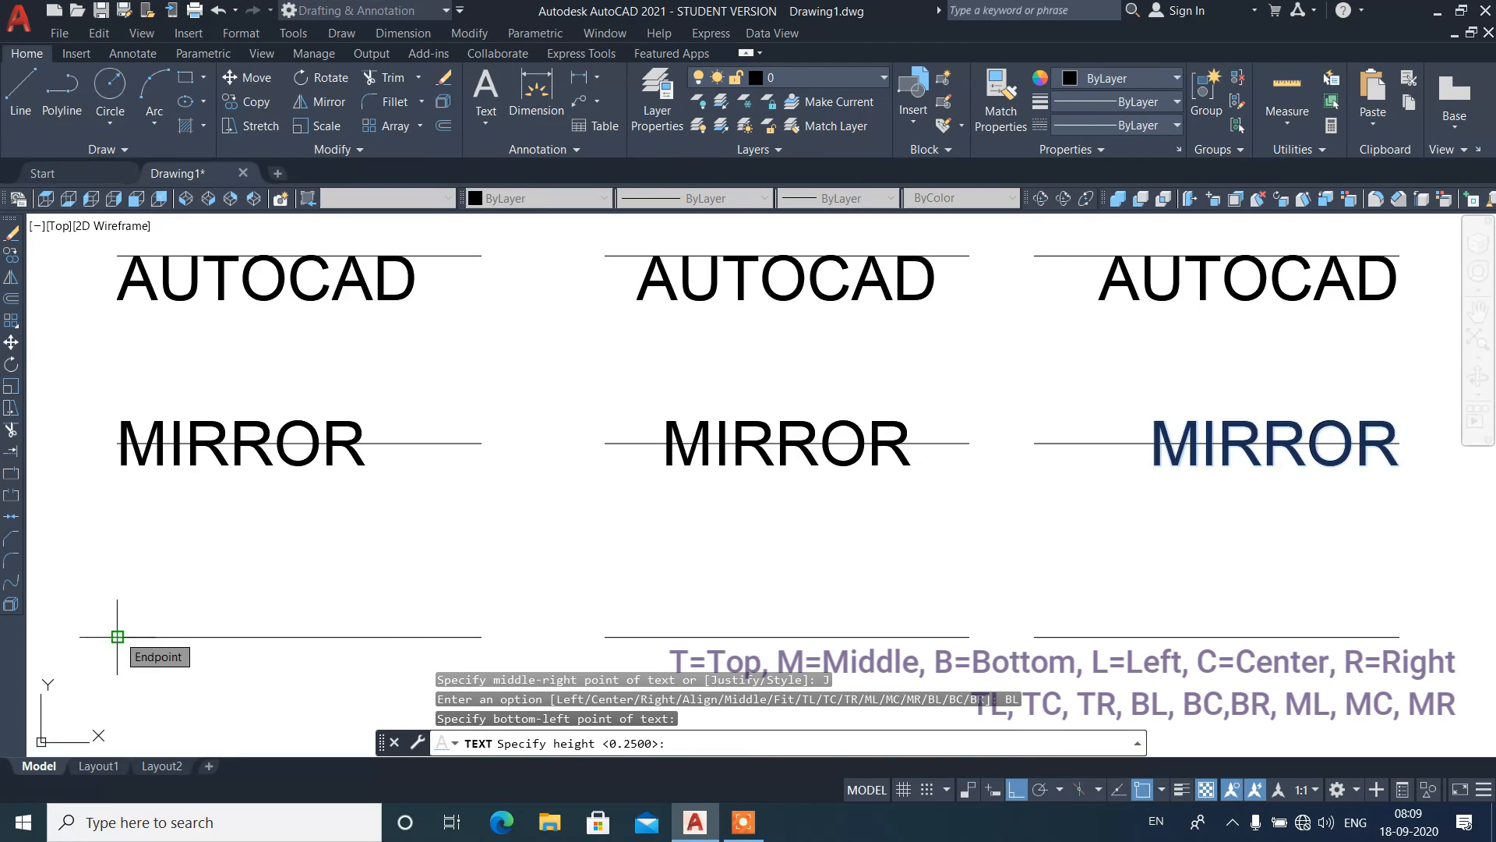
# Step: Keep the 0.25 height and 0 rotation, enter "COMMAND" as the bottom-left text and finish it
pyautogui.press('Return')
pyautogui.press('Return')
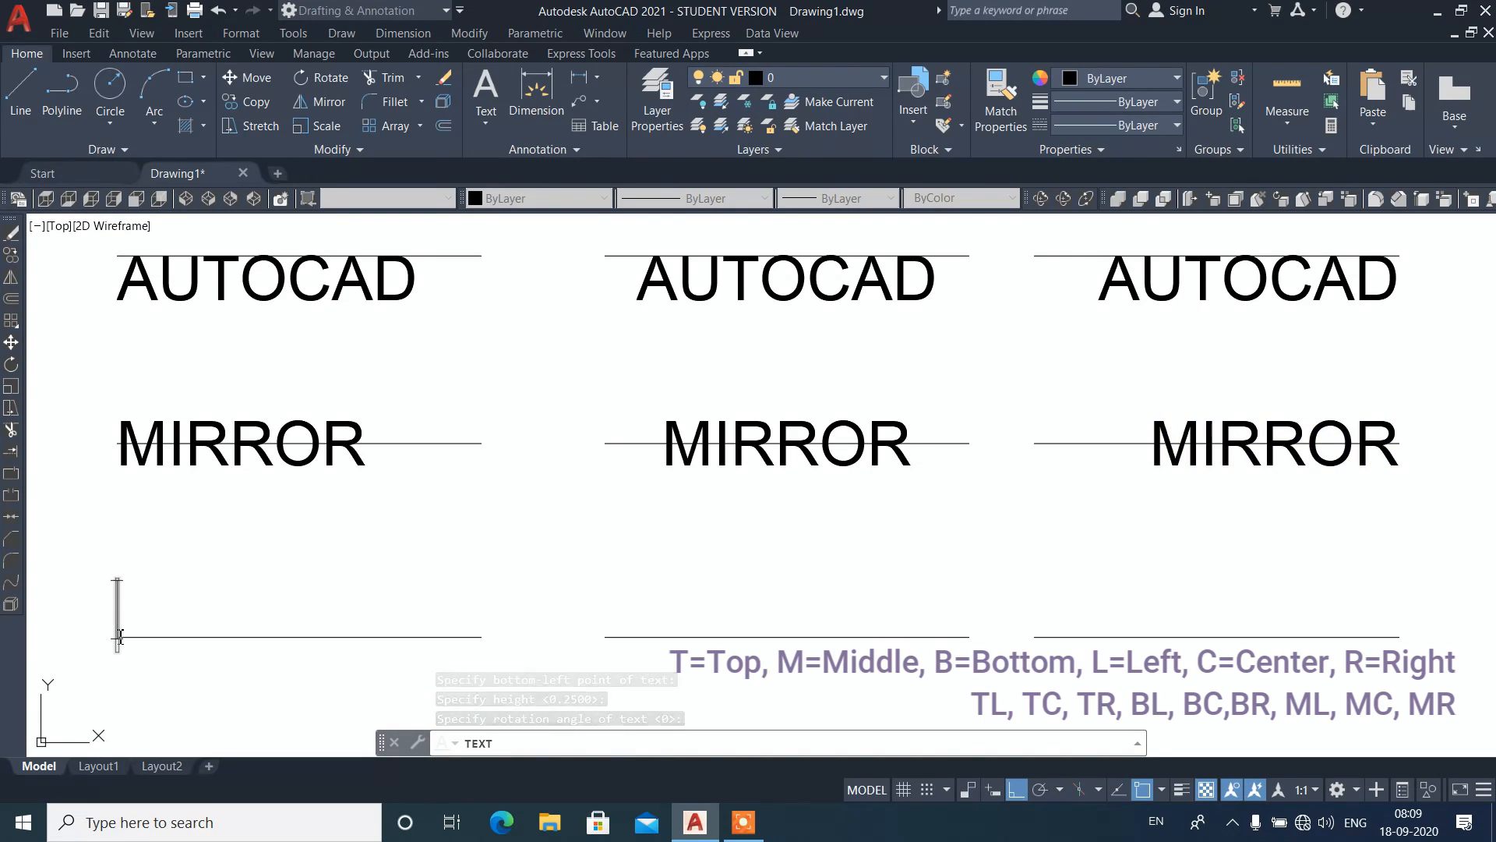
pyautogui.write('COMMAND')
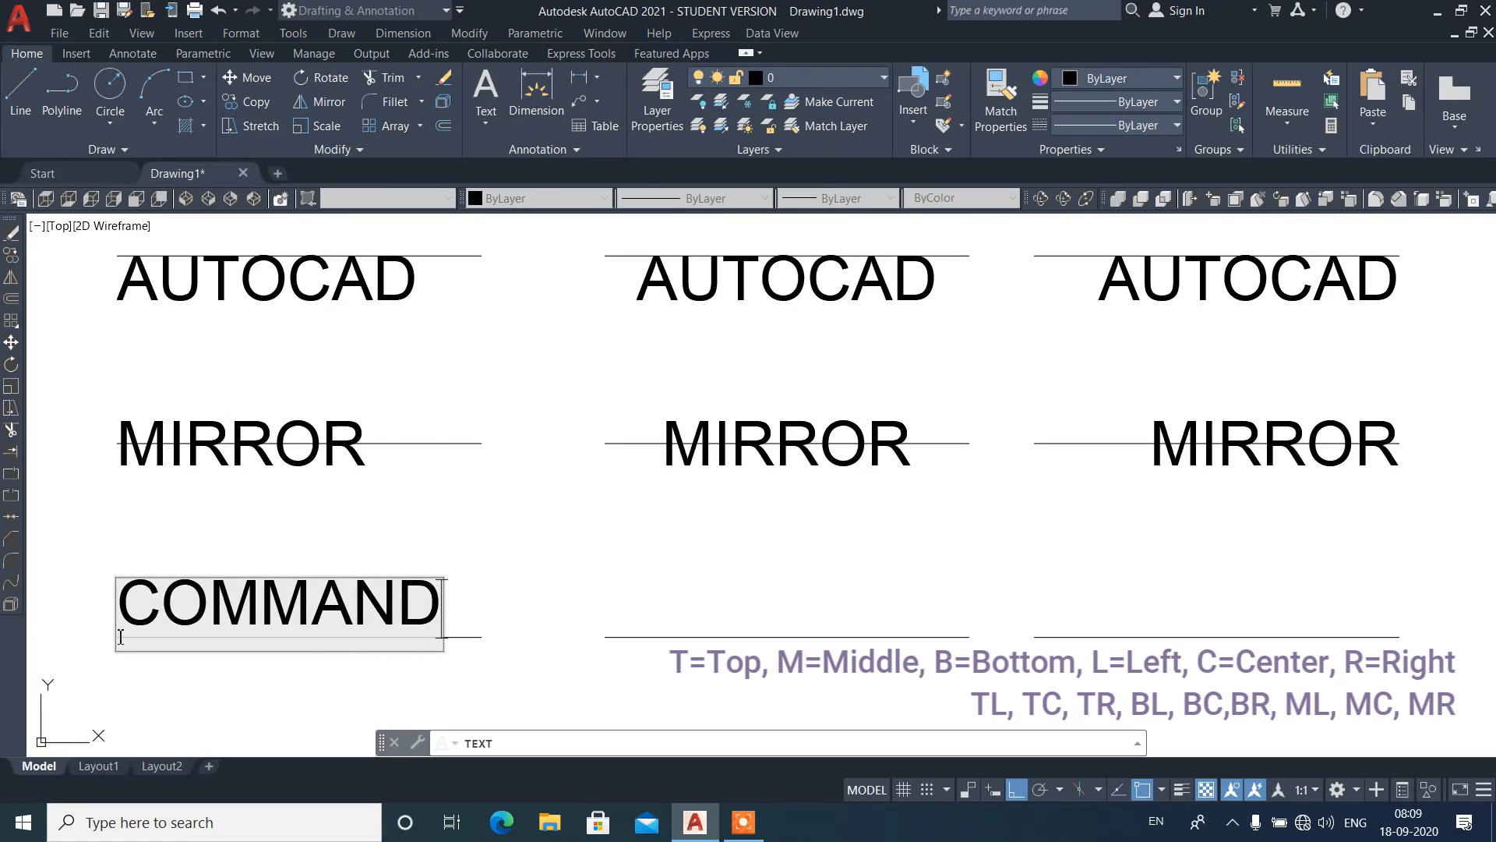
pyautogui.press('Return')
pyautogui.press('Return')
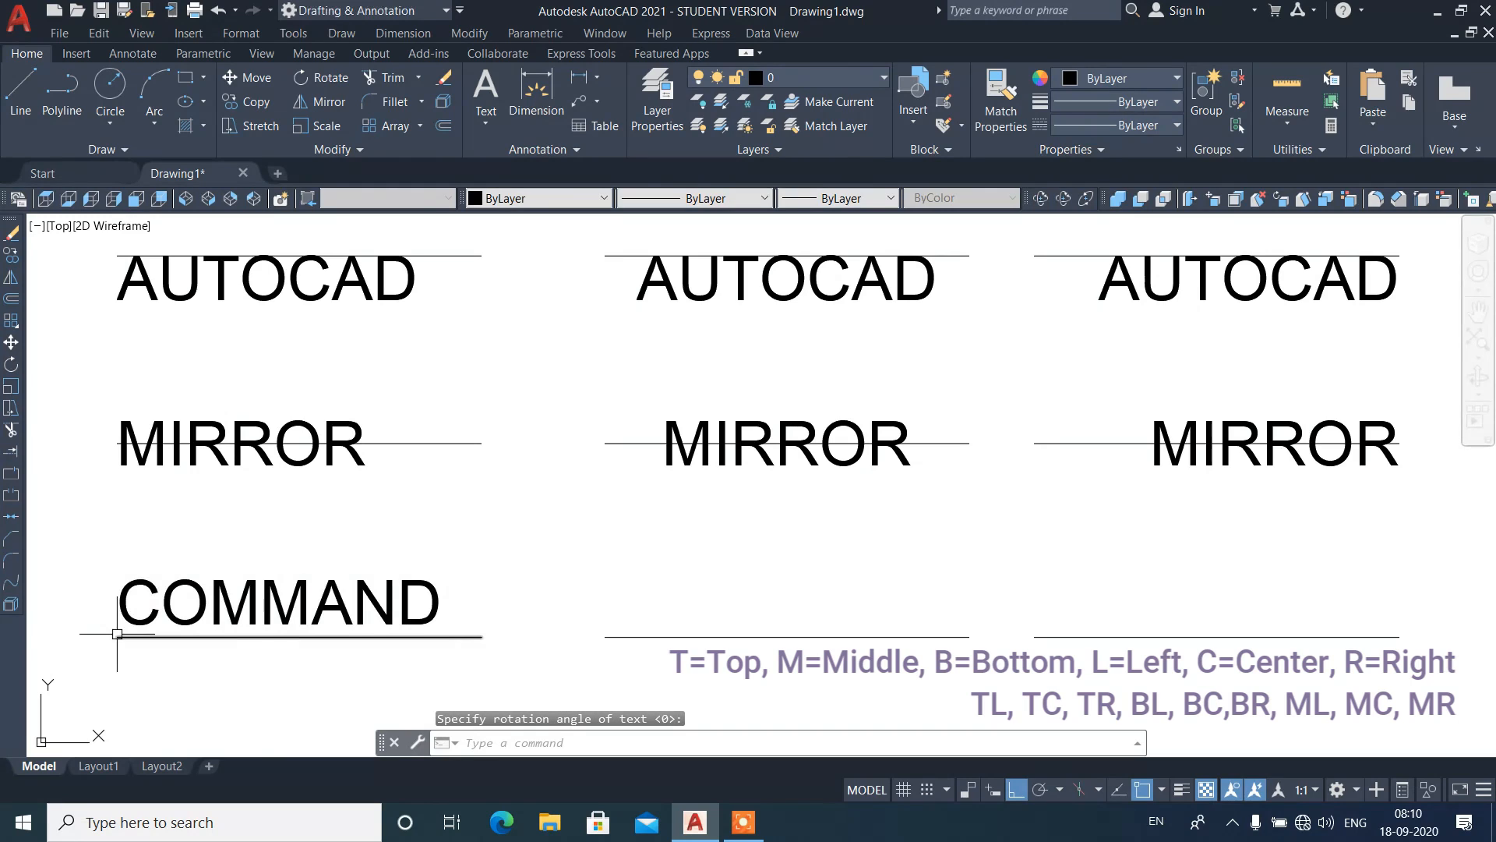
pyautogui.click(135, 624)
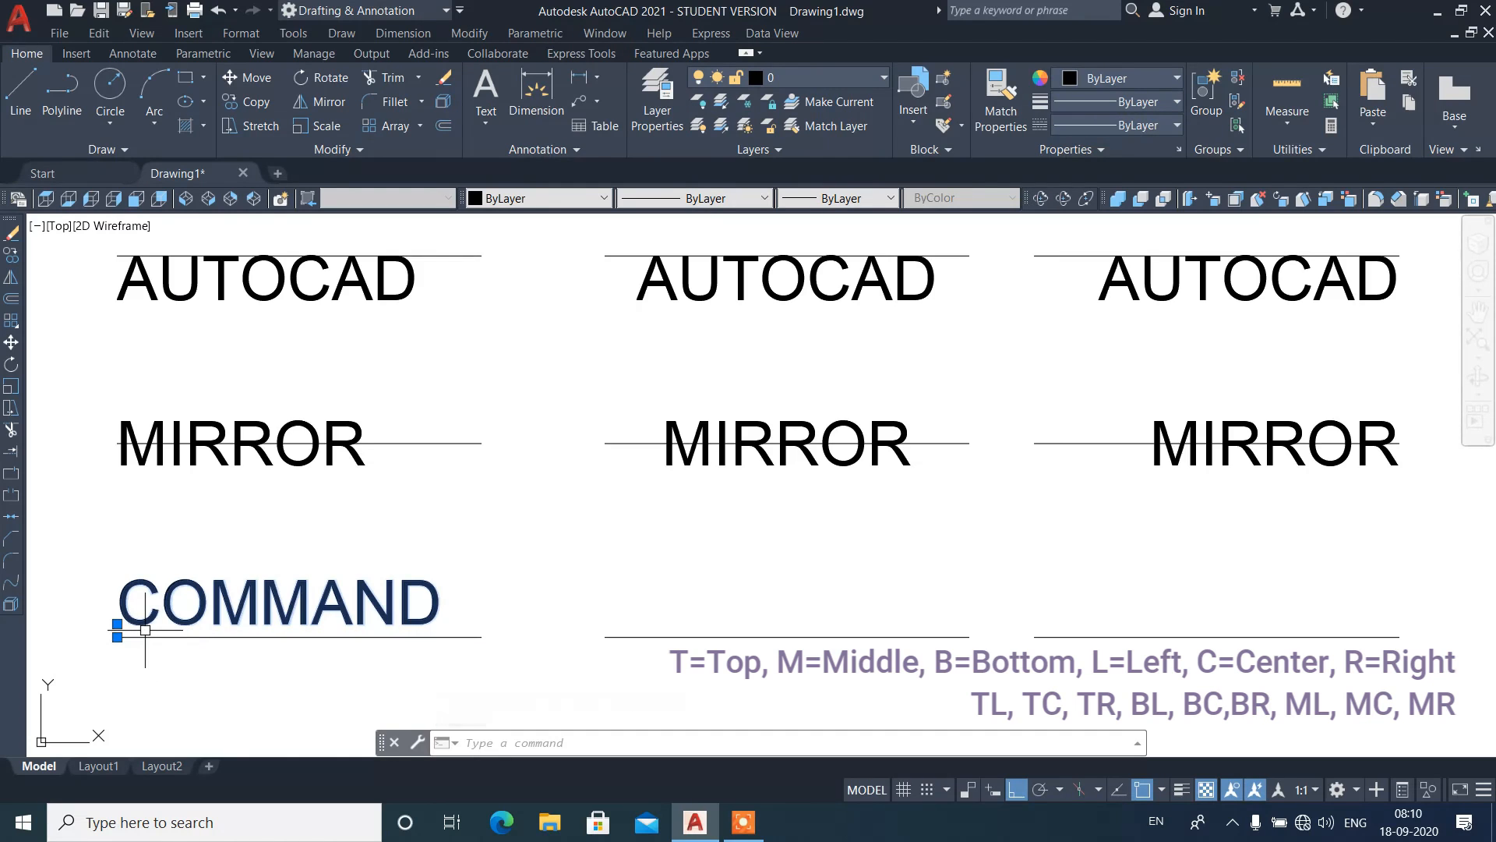
pyautogui.press('Escape')
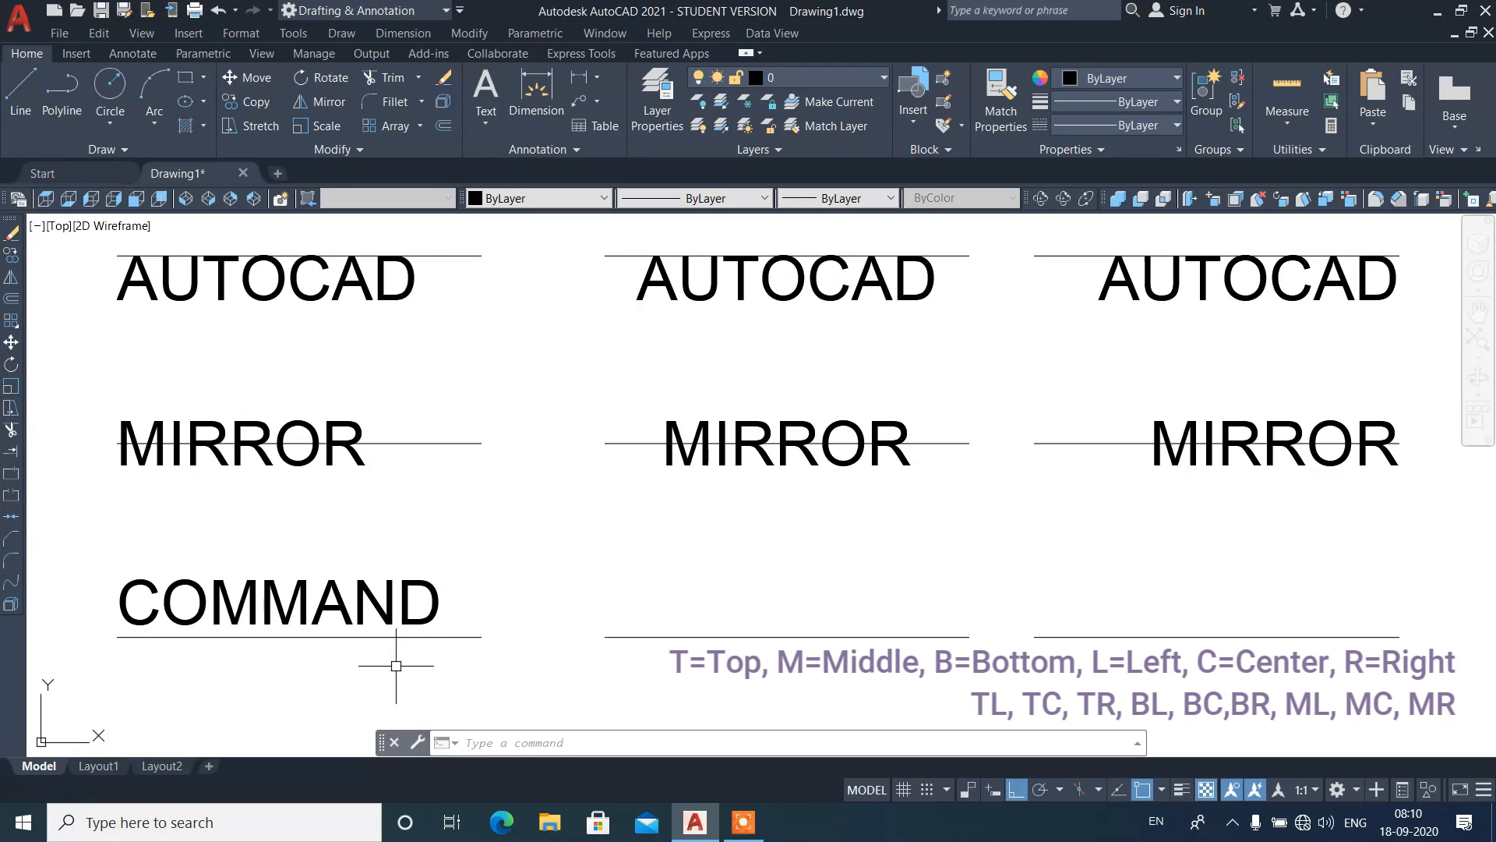
# Step: Start a single-line text with BC justification, anchored at the midpoint of the third row's middle line
pyautogui.write('dt')
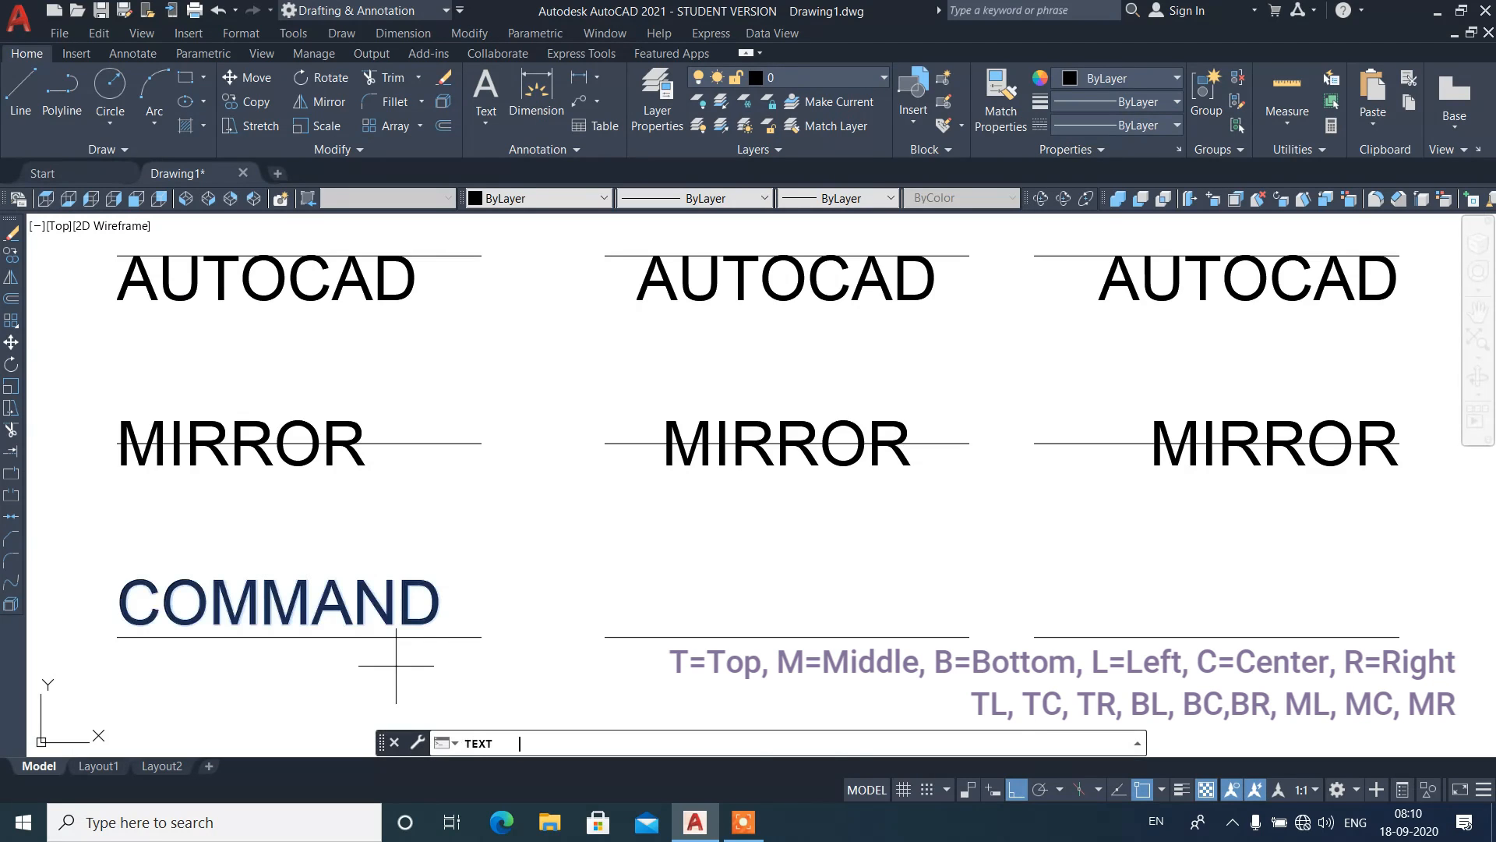
pyautogui.press('Return')
pyautogui.click(801, 744)
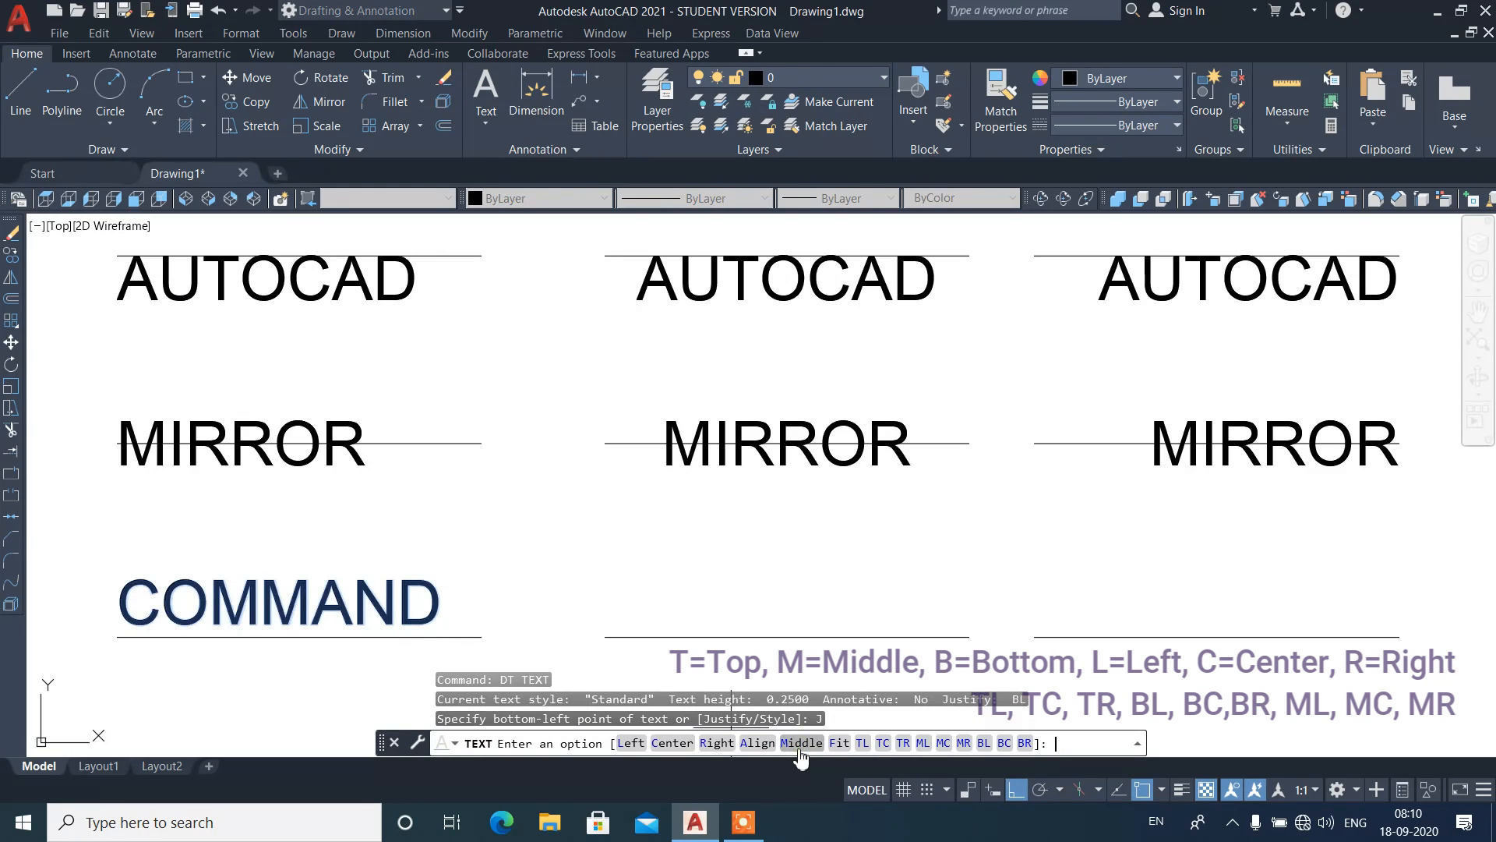
pyautogui.click(1003, 742)
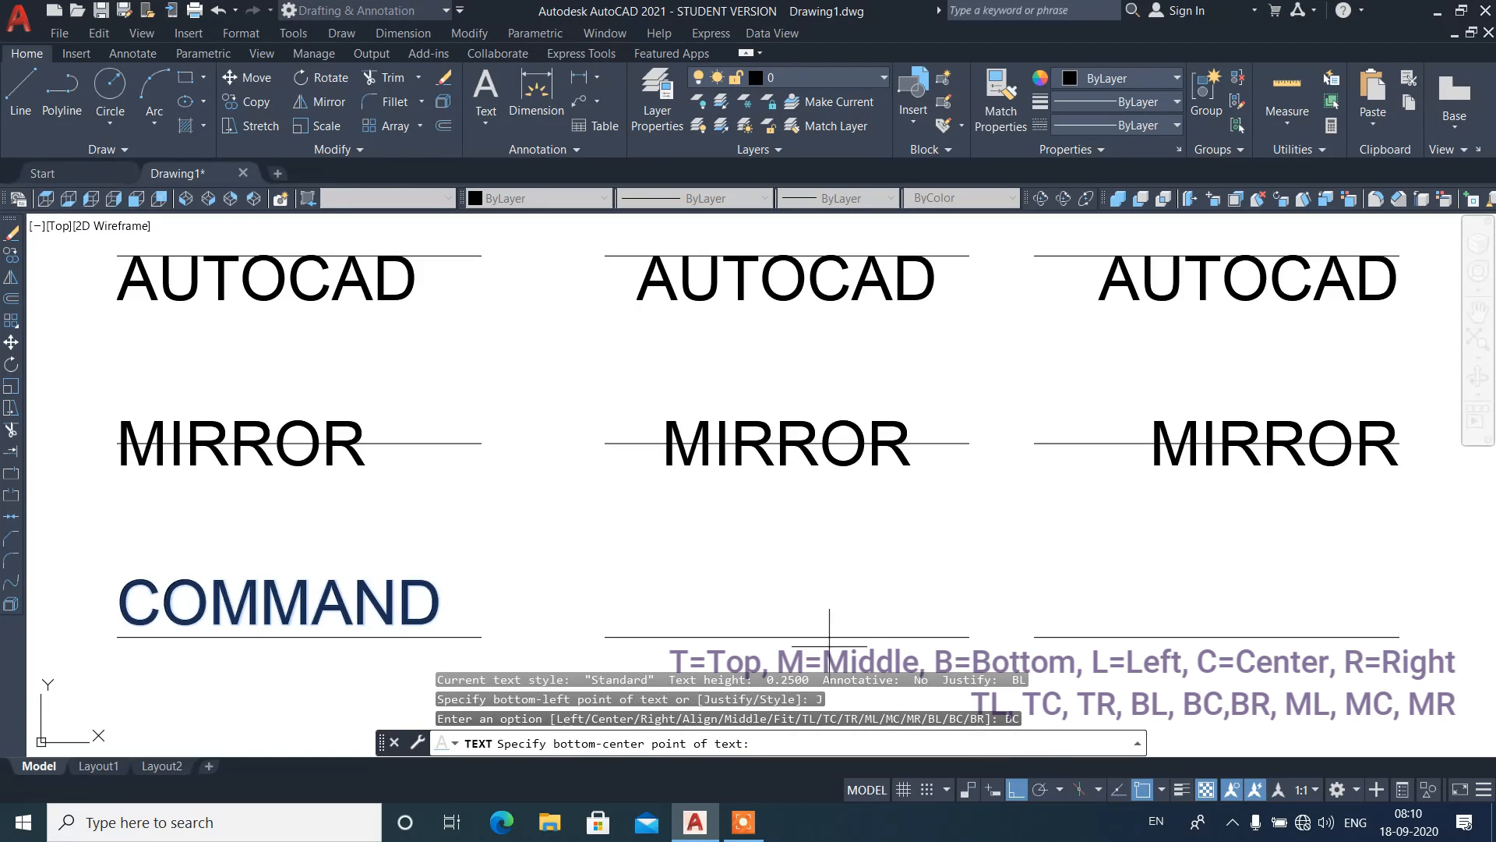
pyautogui.click(793, 636)
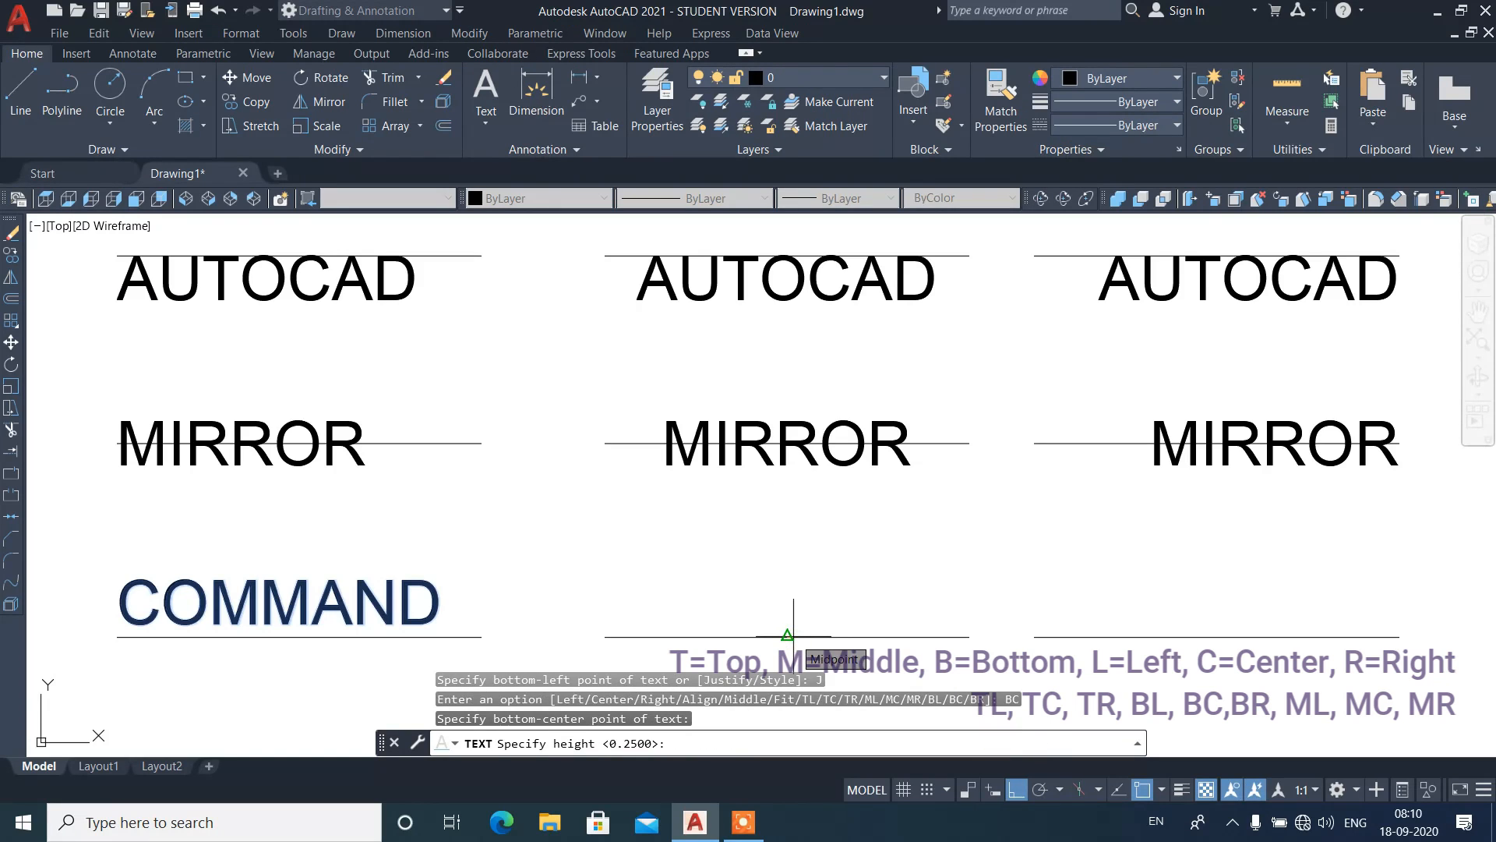
# Step: Keep the 0.25 height and 0 rotation, enter "COMMAND" as the bottom-center text and end the command
pyautogui.press('Return')
pyautogui.press('Return')
pyautogui.write('COMMAND')
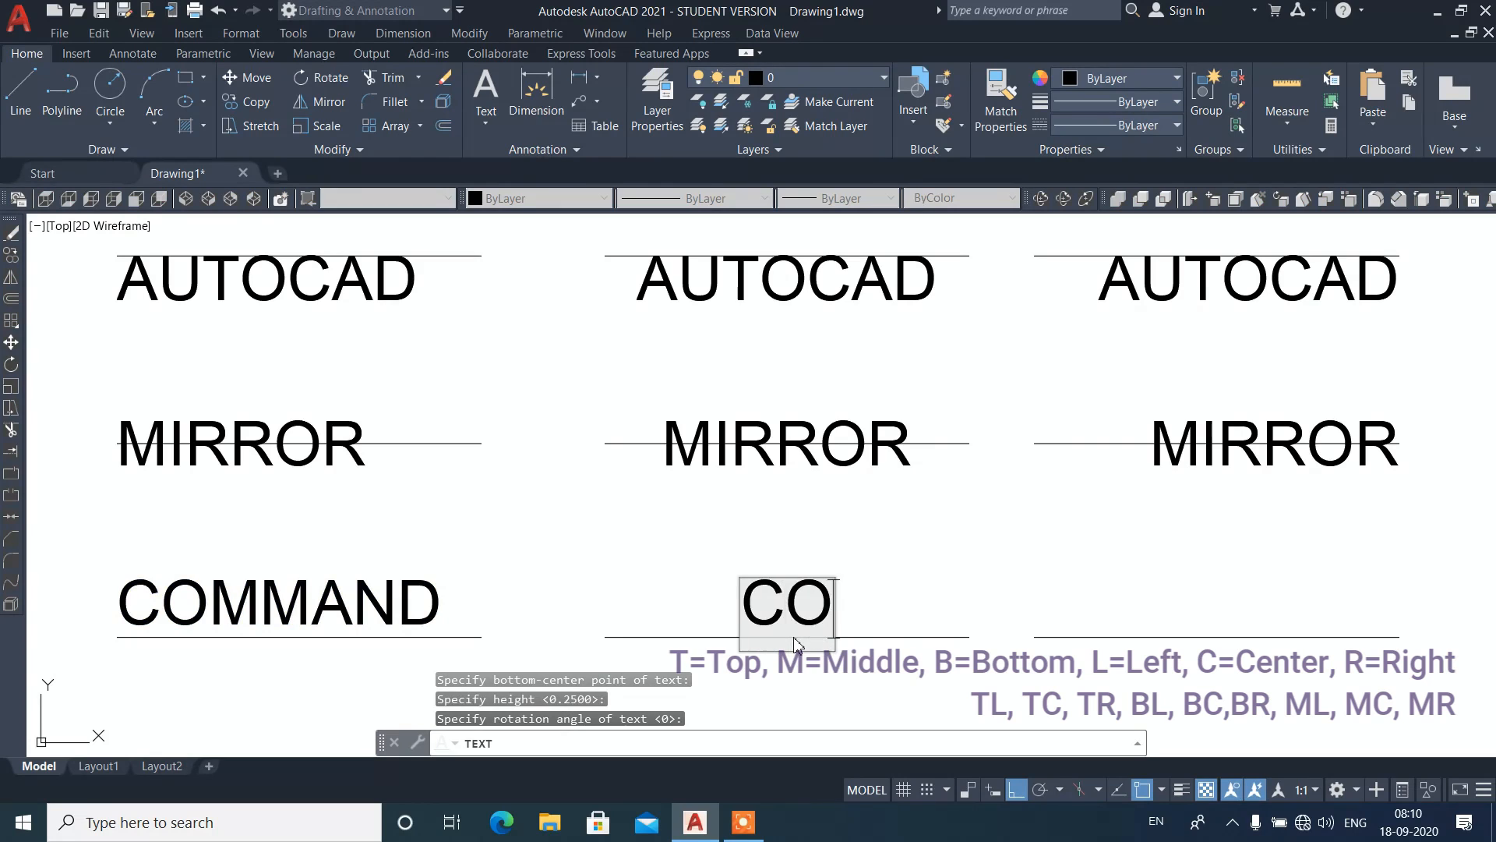
pyautogui.press('Return')
pyautogui.press('Return')
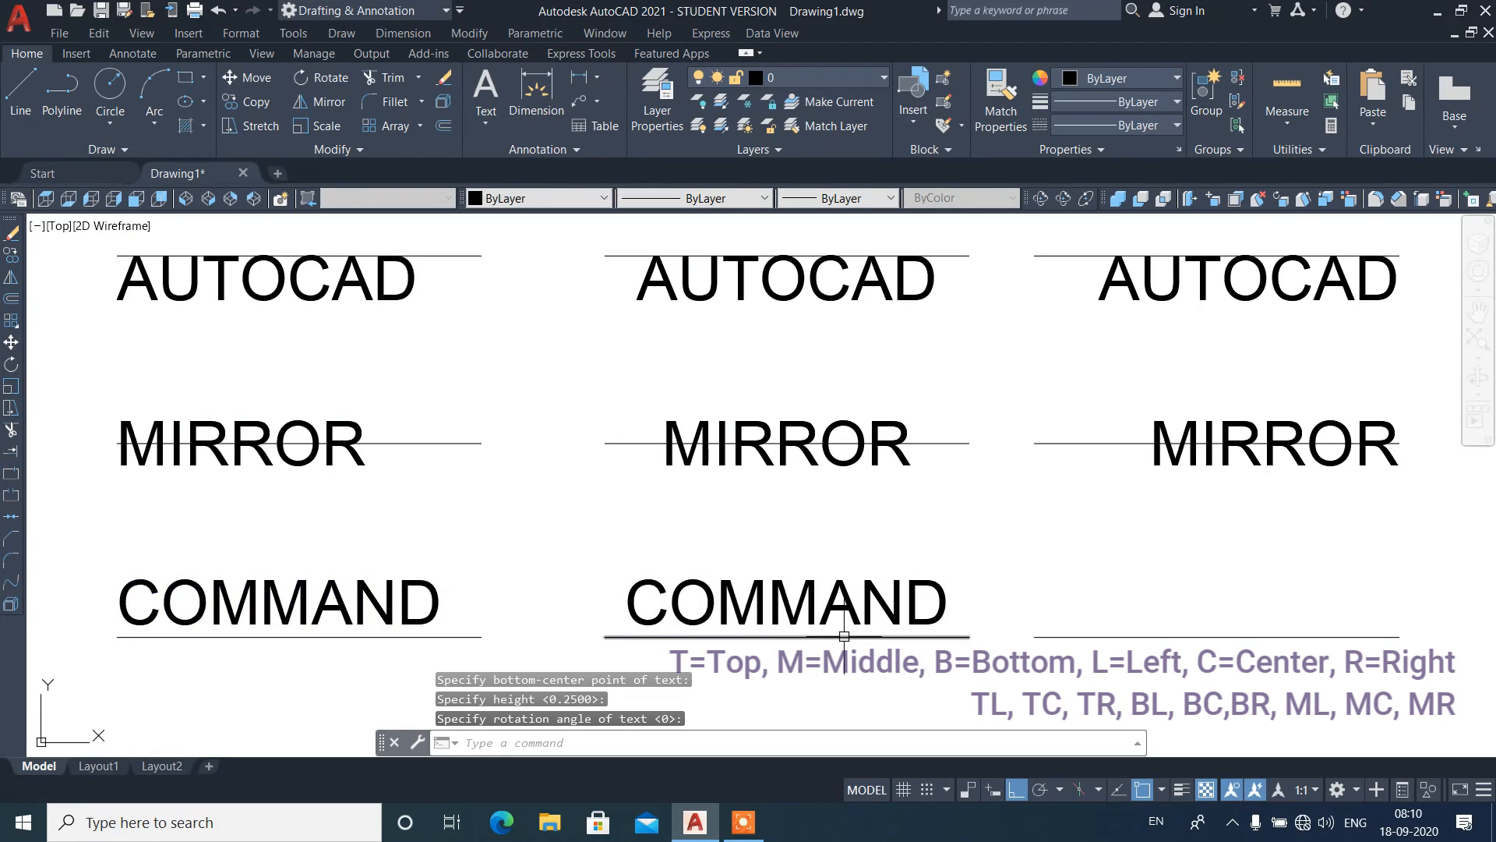
pyautogui.click(815, 637)
pyautogui.press('Escape')
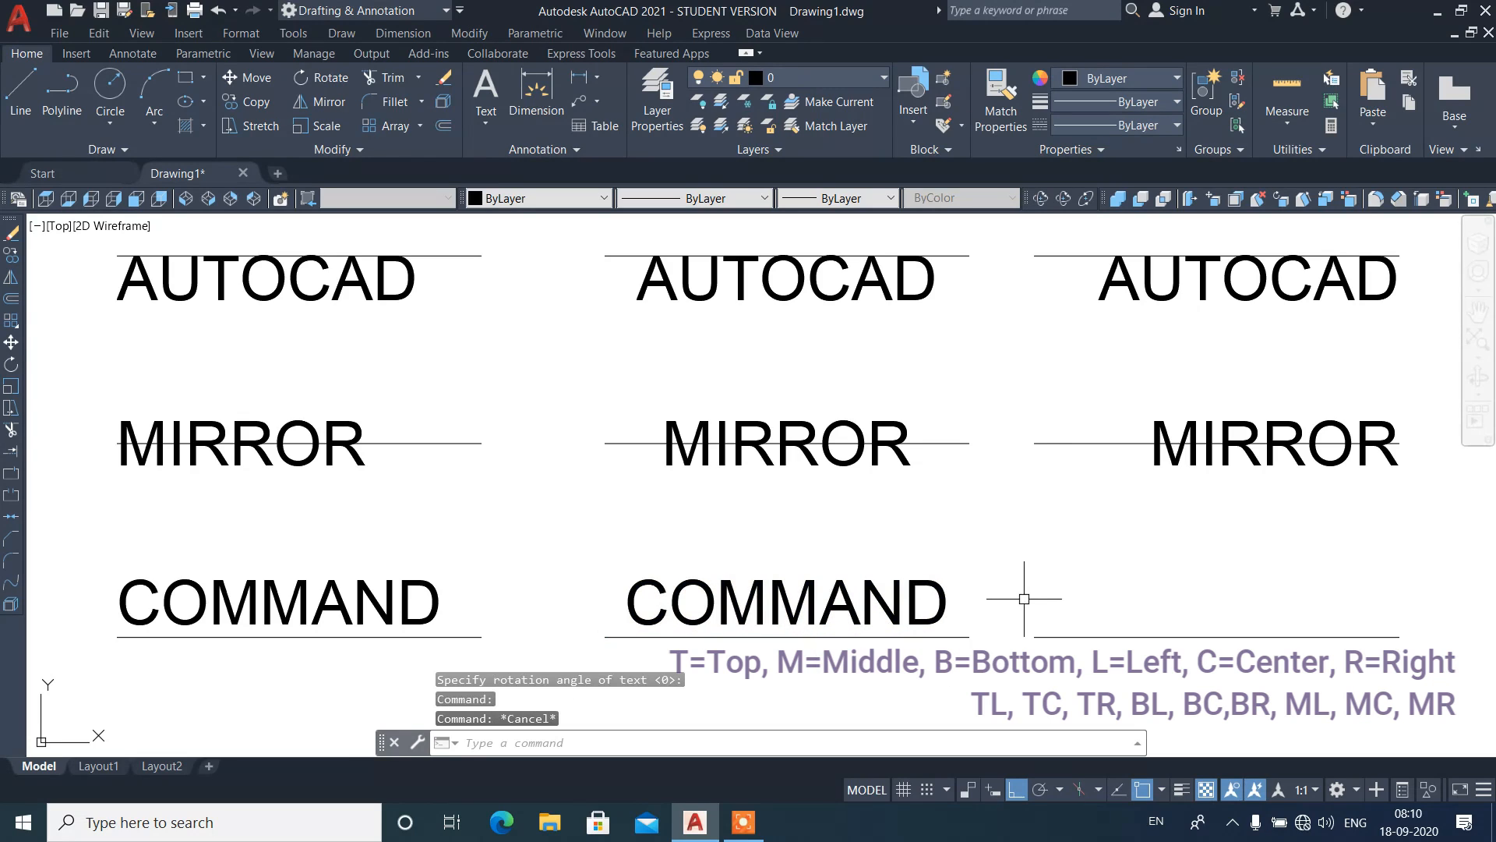
# Step: Start a single-line text with BR justification, anchored at the right endpoint of the third row's last line
pyautogui.write('DT')
pyautogui.press('Return')
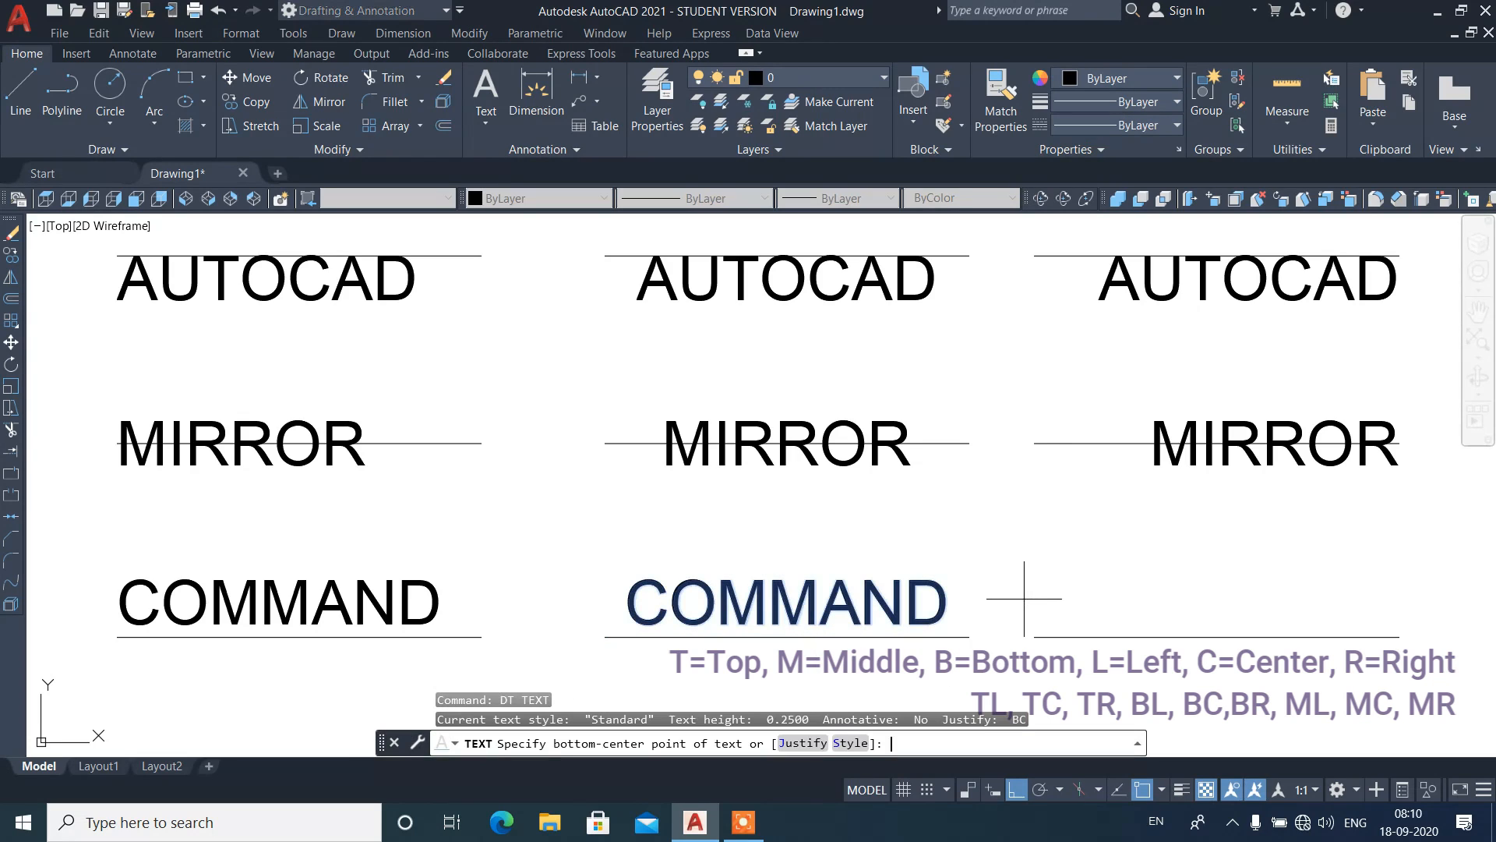
pyautogui.click(802, 742)
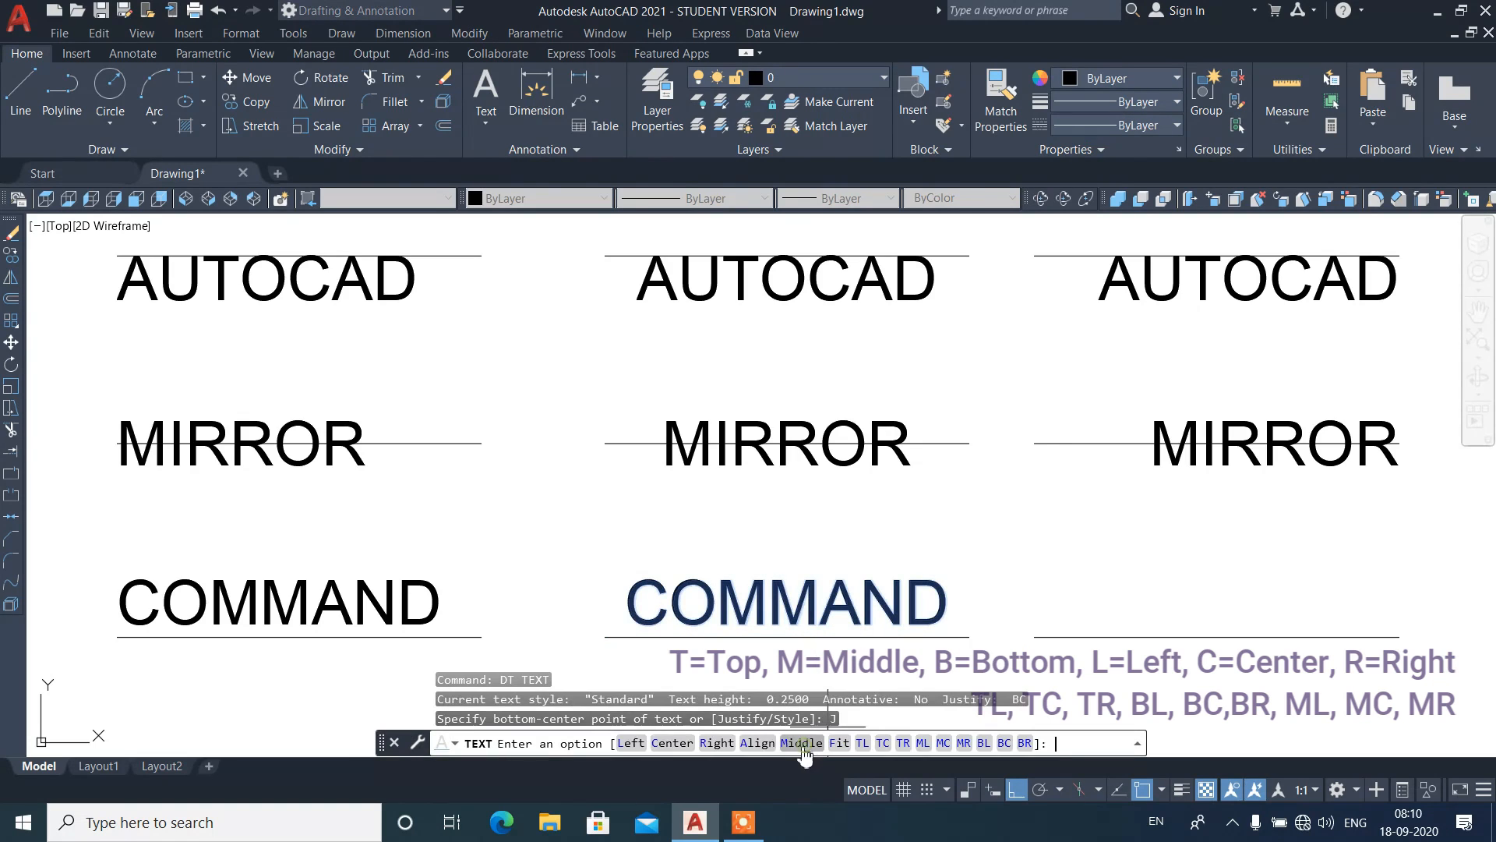
pyautogui.click(1025, 743)
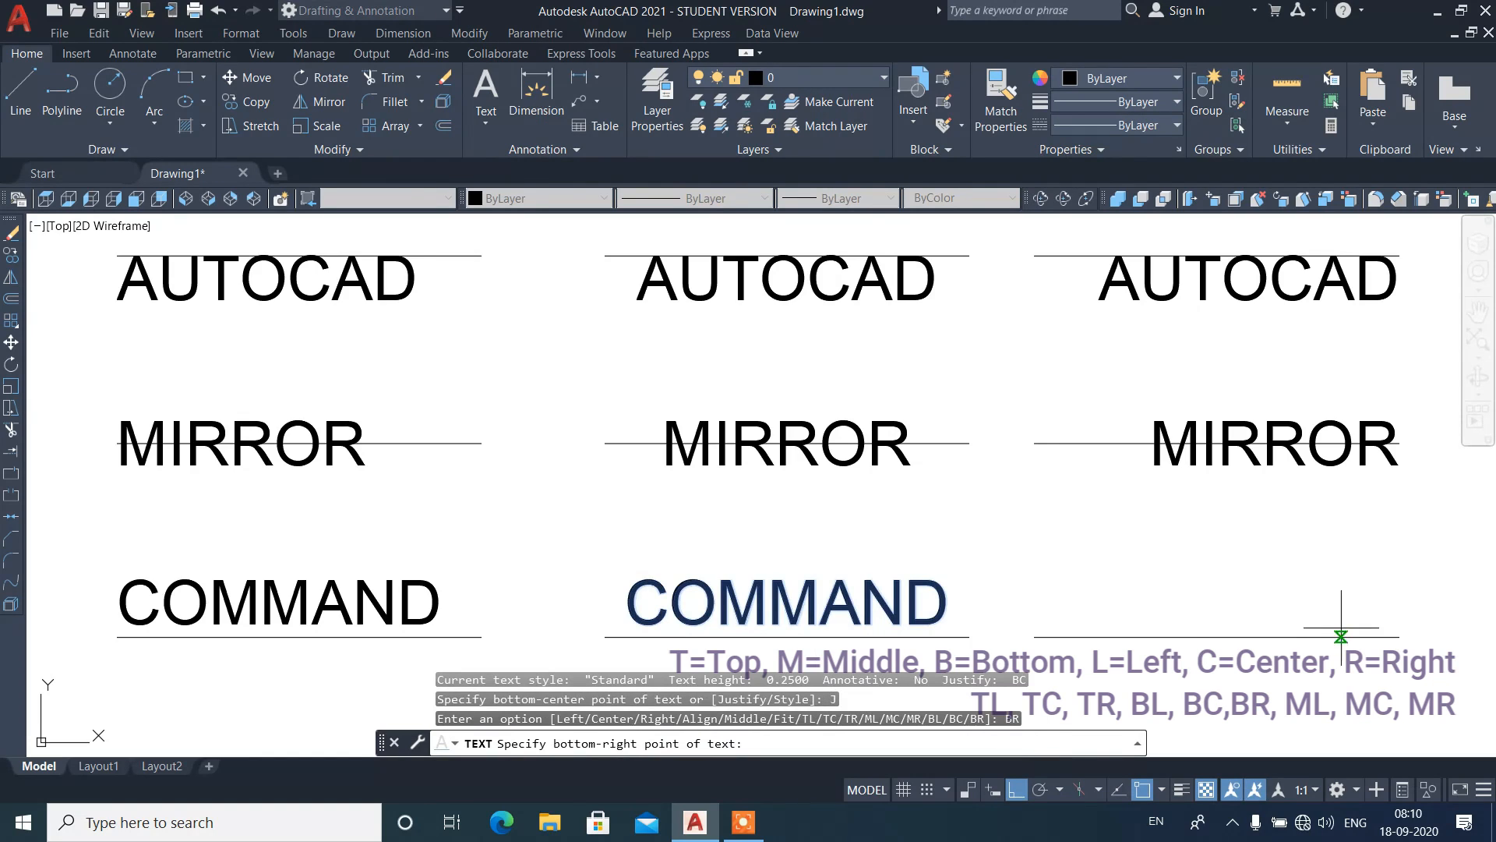
pyautogui.click(1397, 636)
# Step: Accept the 0.25 height and 0 rotation, enter "COMMAND" as the bottom-right text and finish it
pyautogui.press('Return')
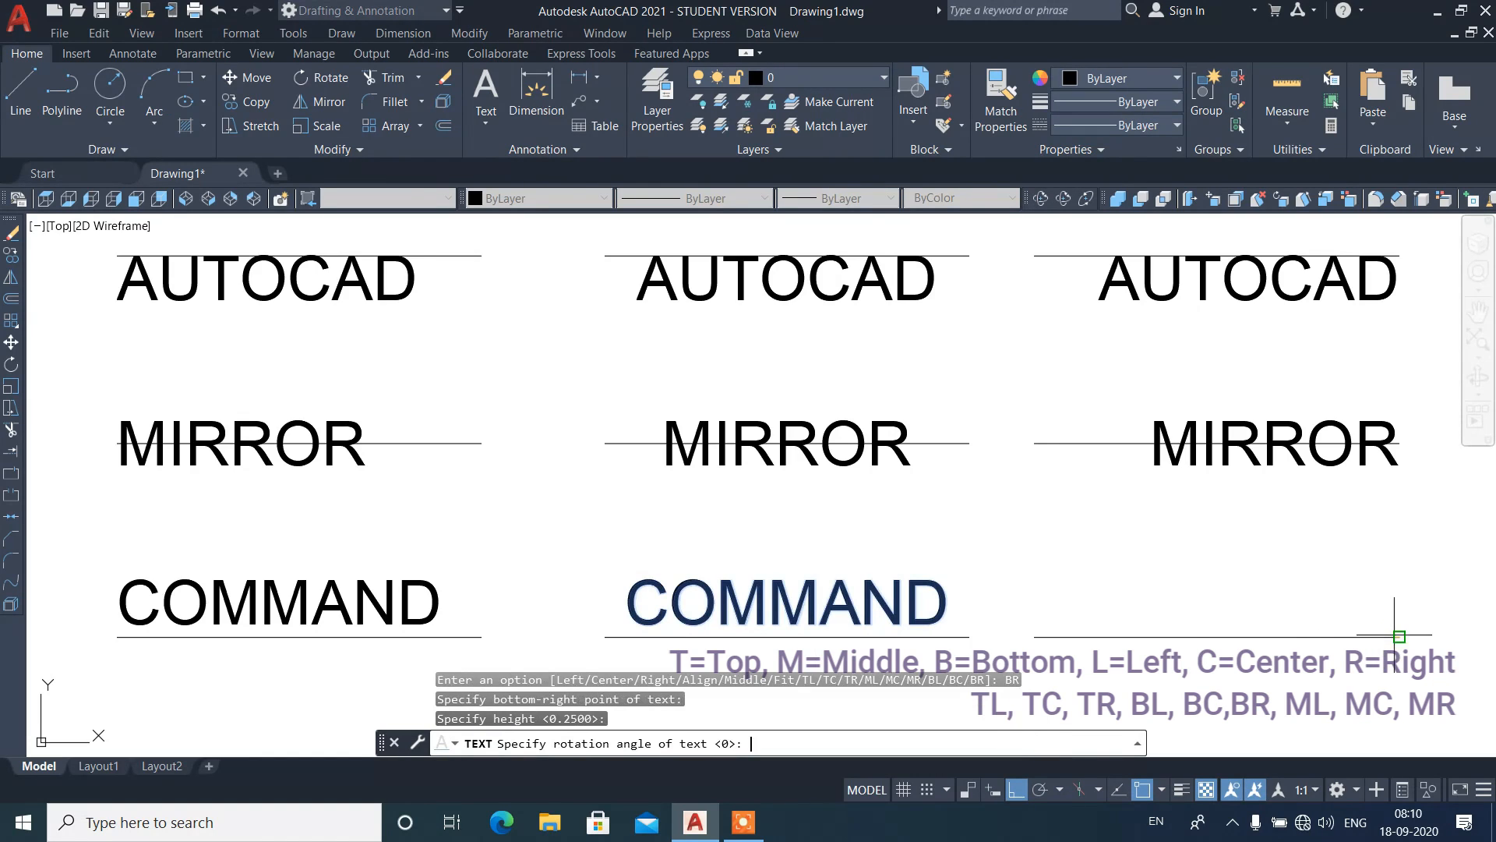
pyautogui.press('Return')
pyautogui.write('CO')
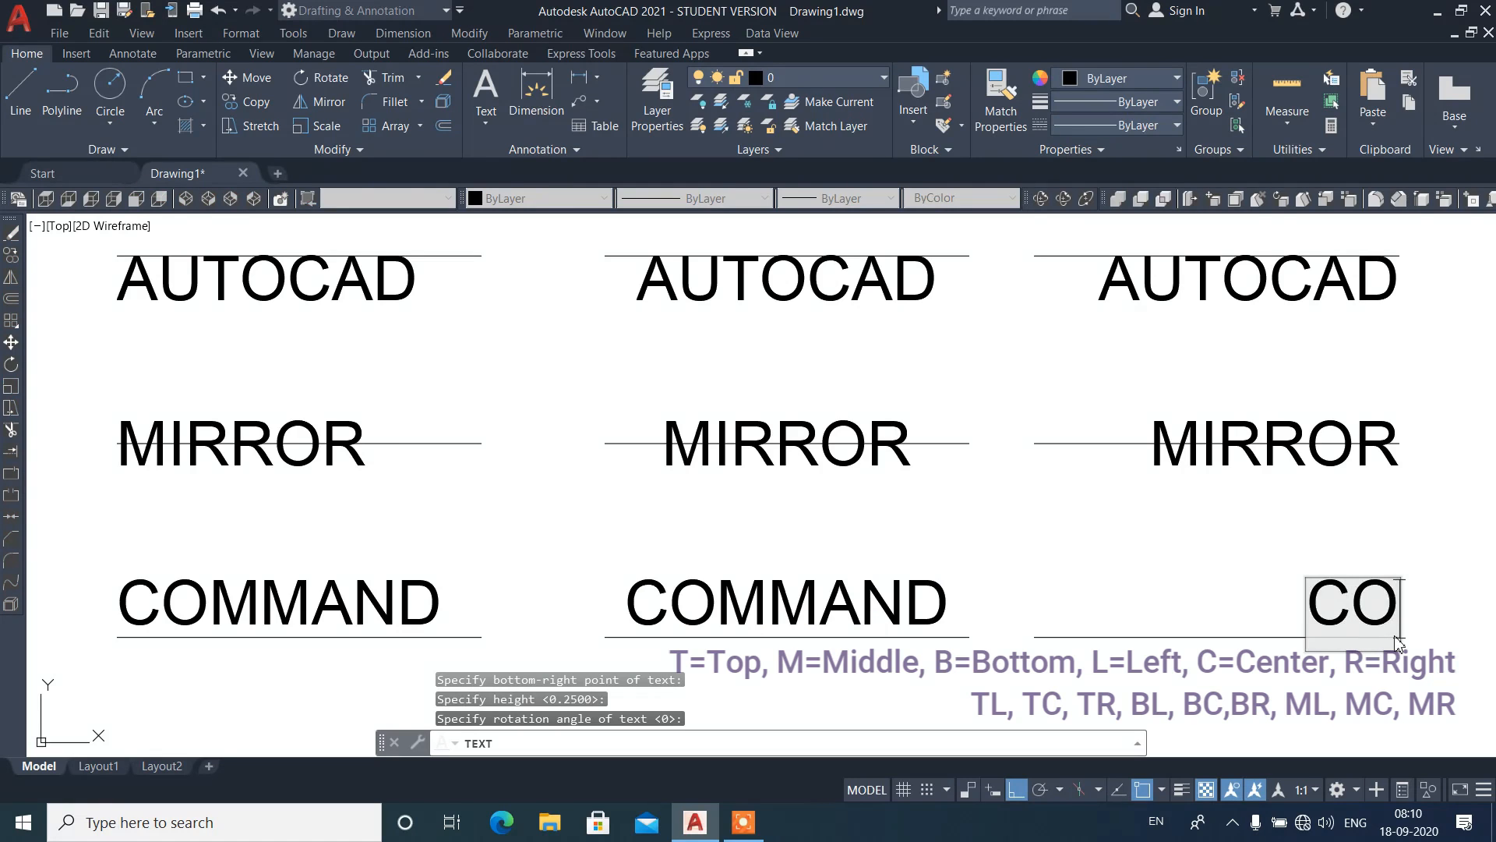
pyautogui.write('MMAND')
pyautogui.press('Return')
pyautogui.press('Return')
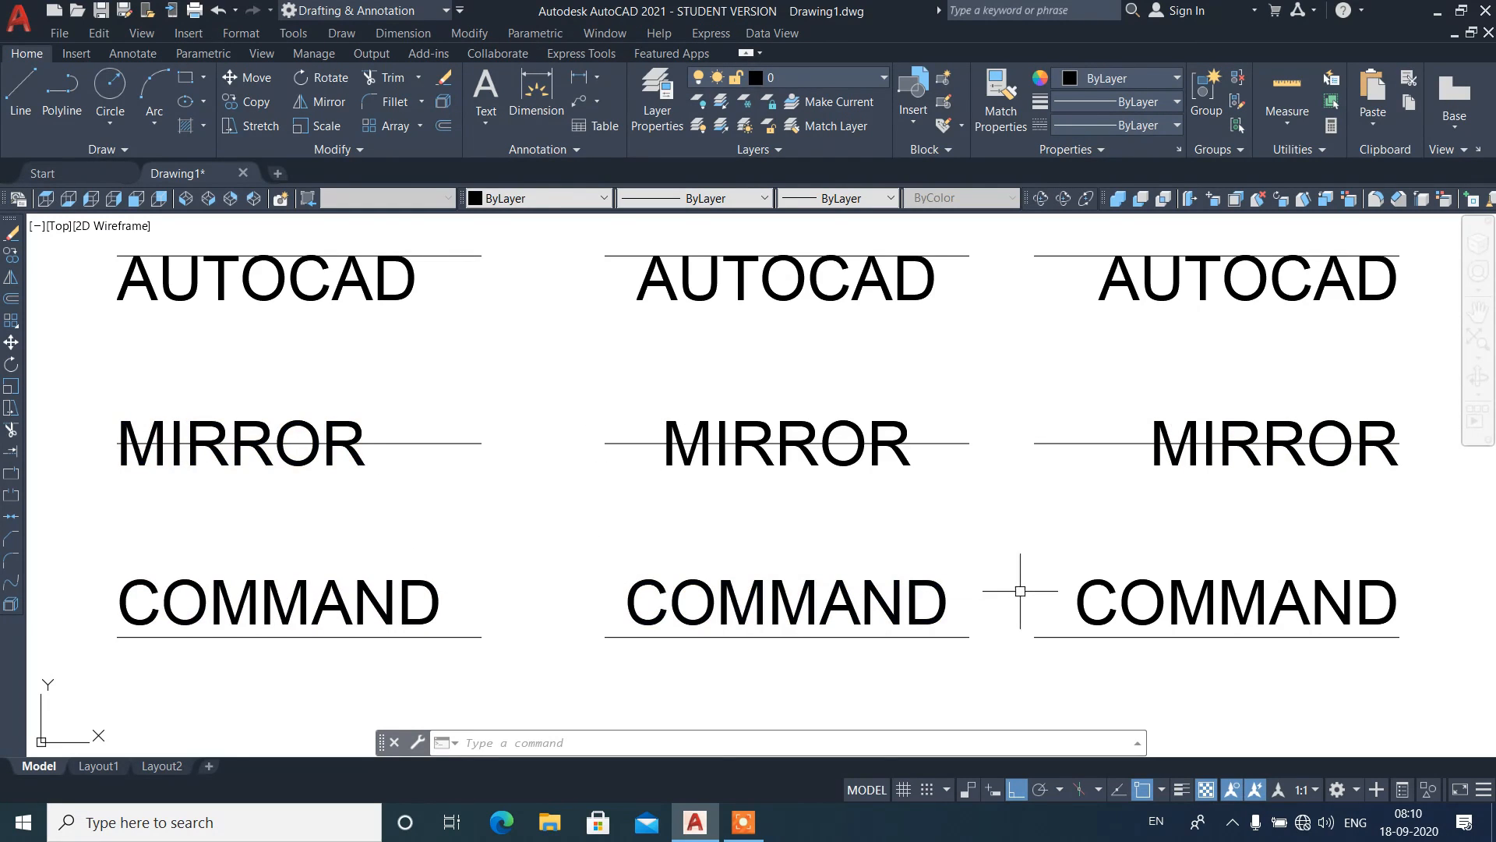
pyautogui.moveTo(1004, 497); pyautogui.dragTo(992, 514, button='middle')
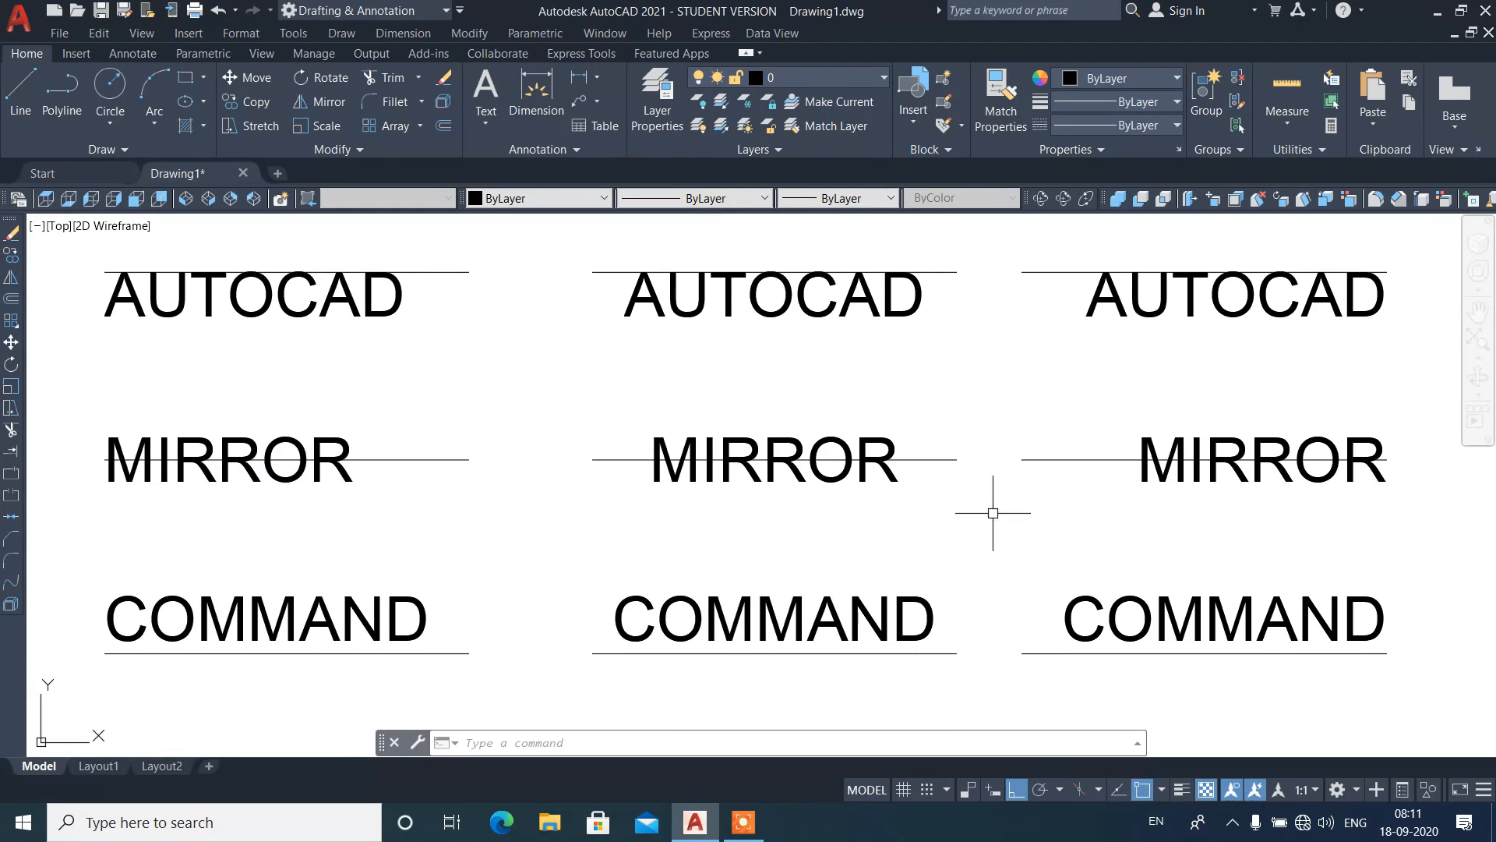
pyautogui.scroll(-3, 751, 512)
pyautogui.scroll(1, 819, 549)
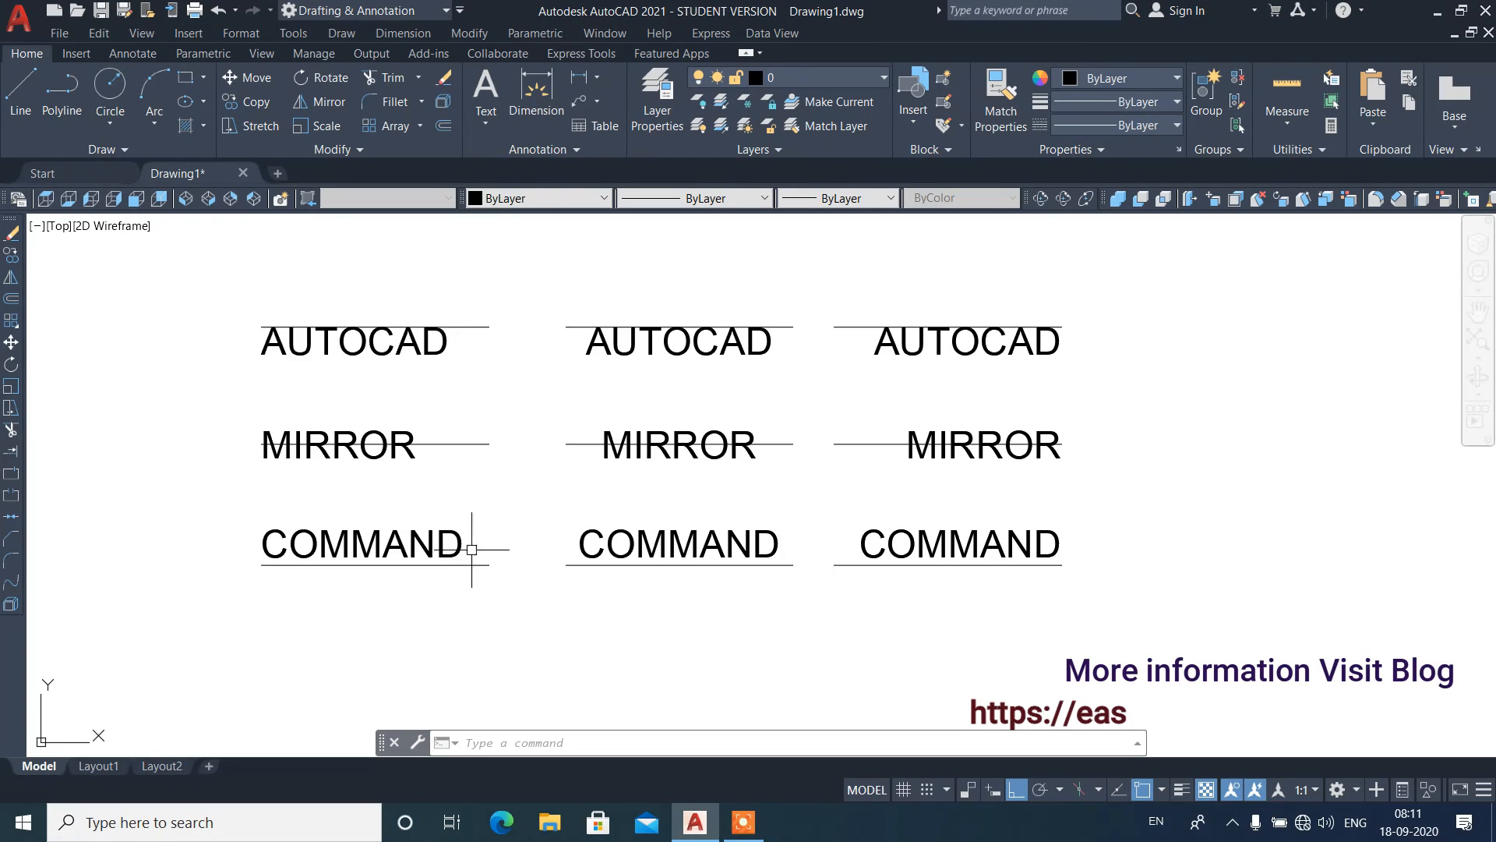
pyautogui.scroll(-2, 477, 545)
pyautogui.write('DT')
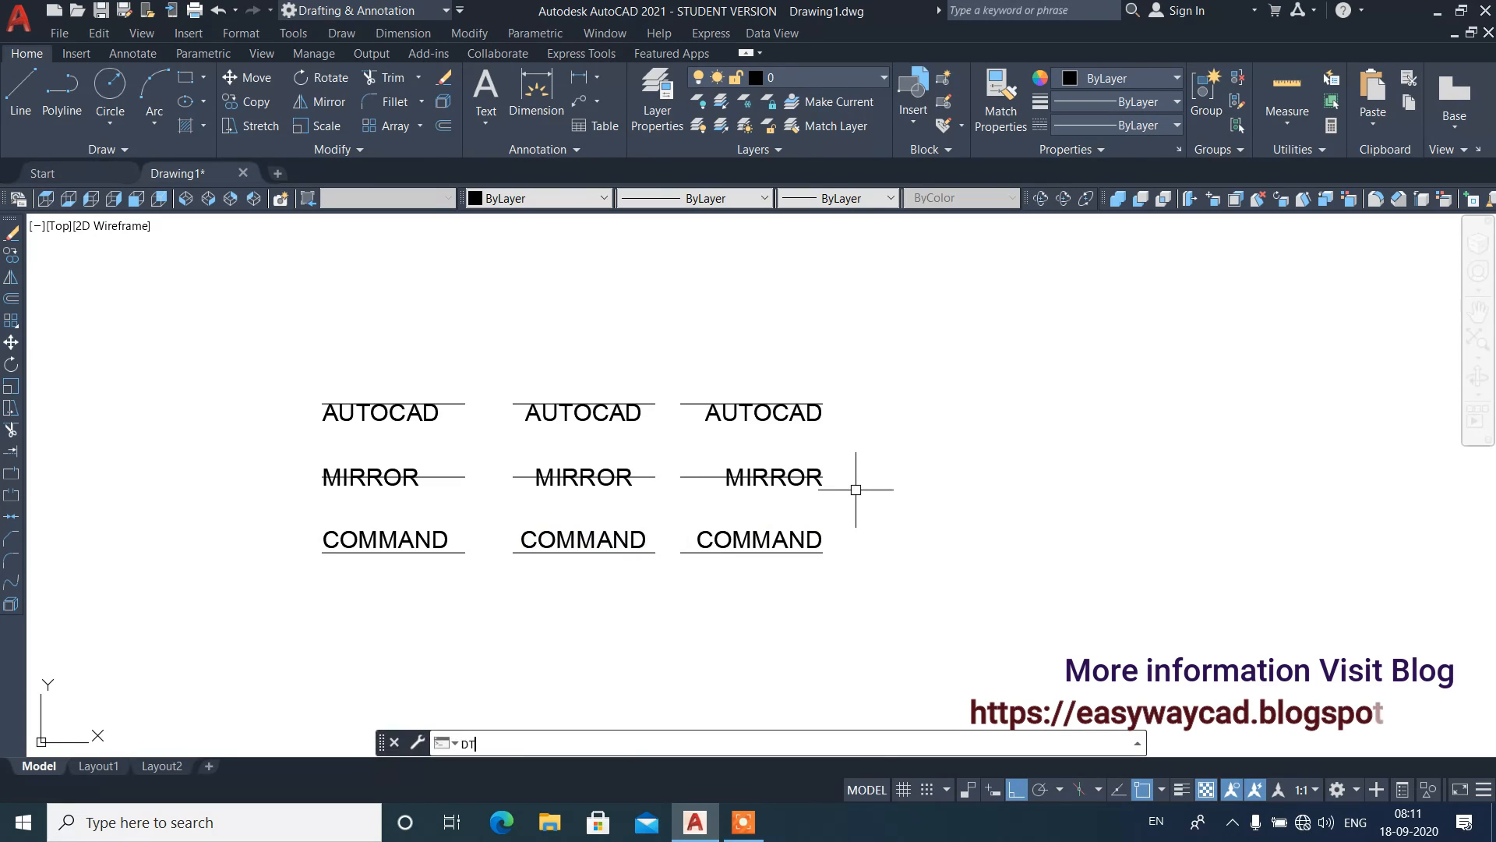
pyautogui.press('Return')
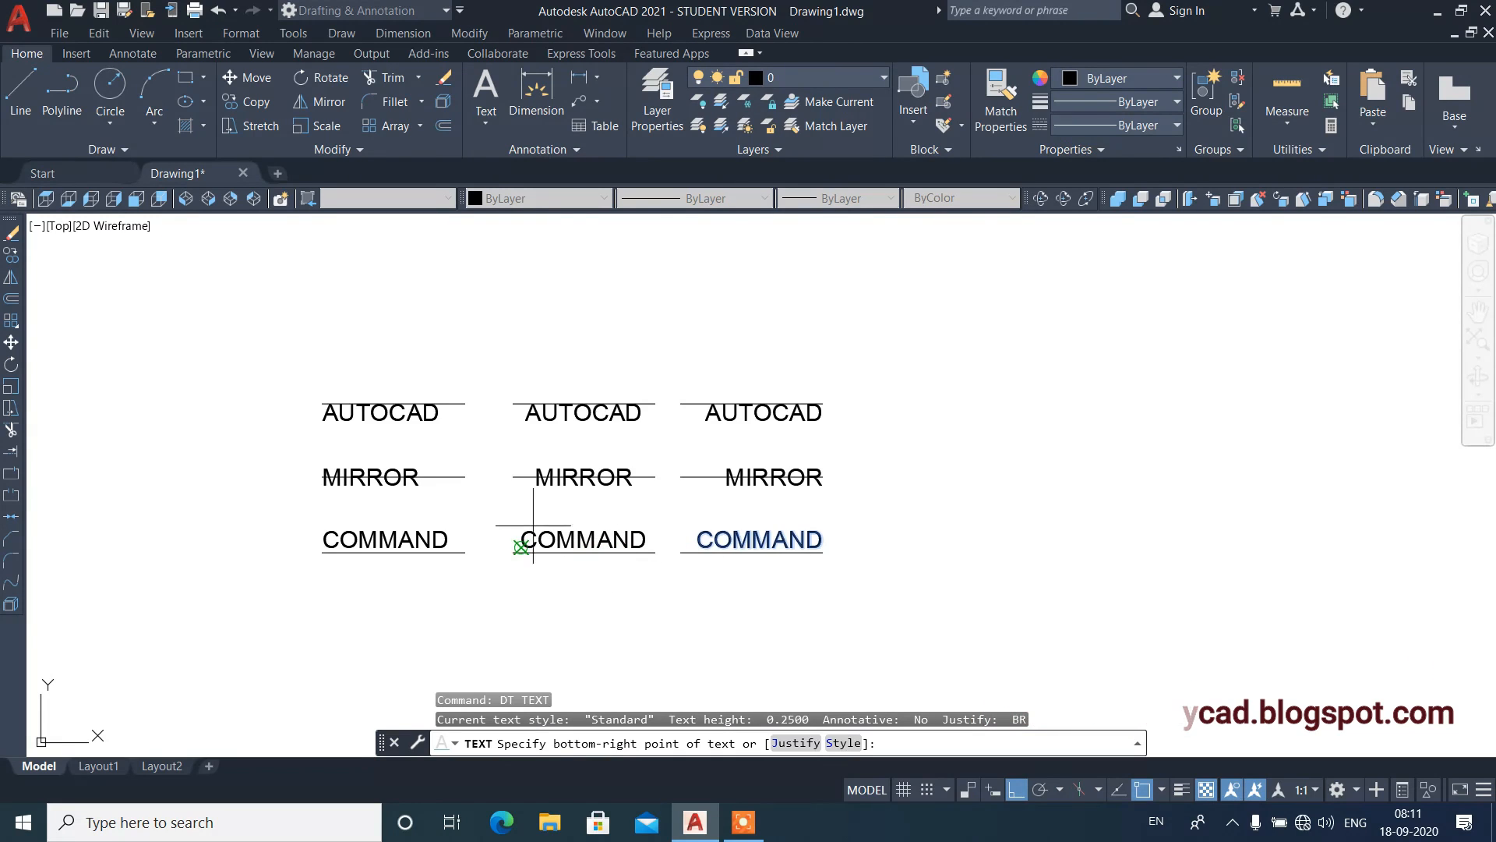
pyautogui.scroll(2, 533, 523)
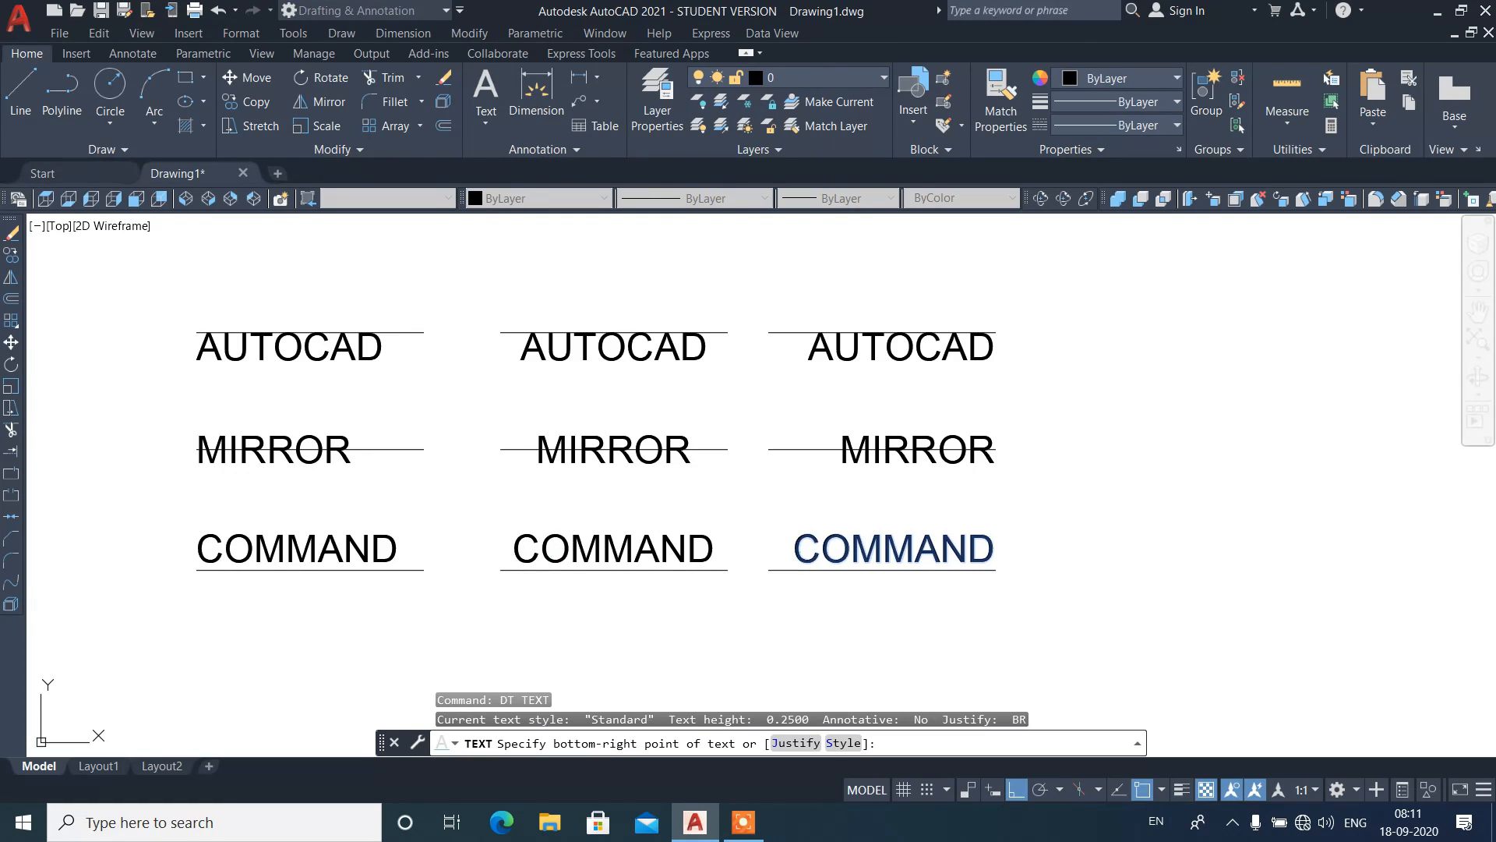
pyautogui.press('Escape')
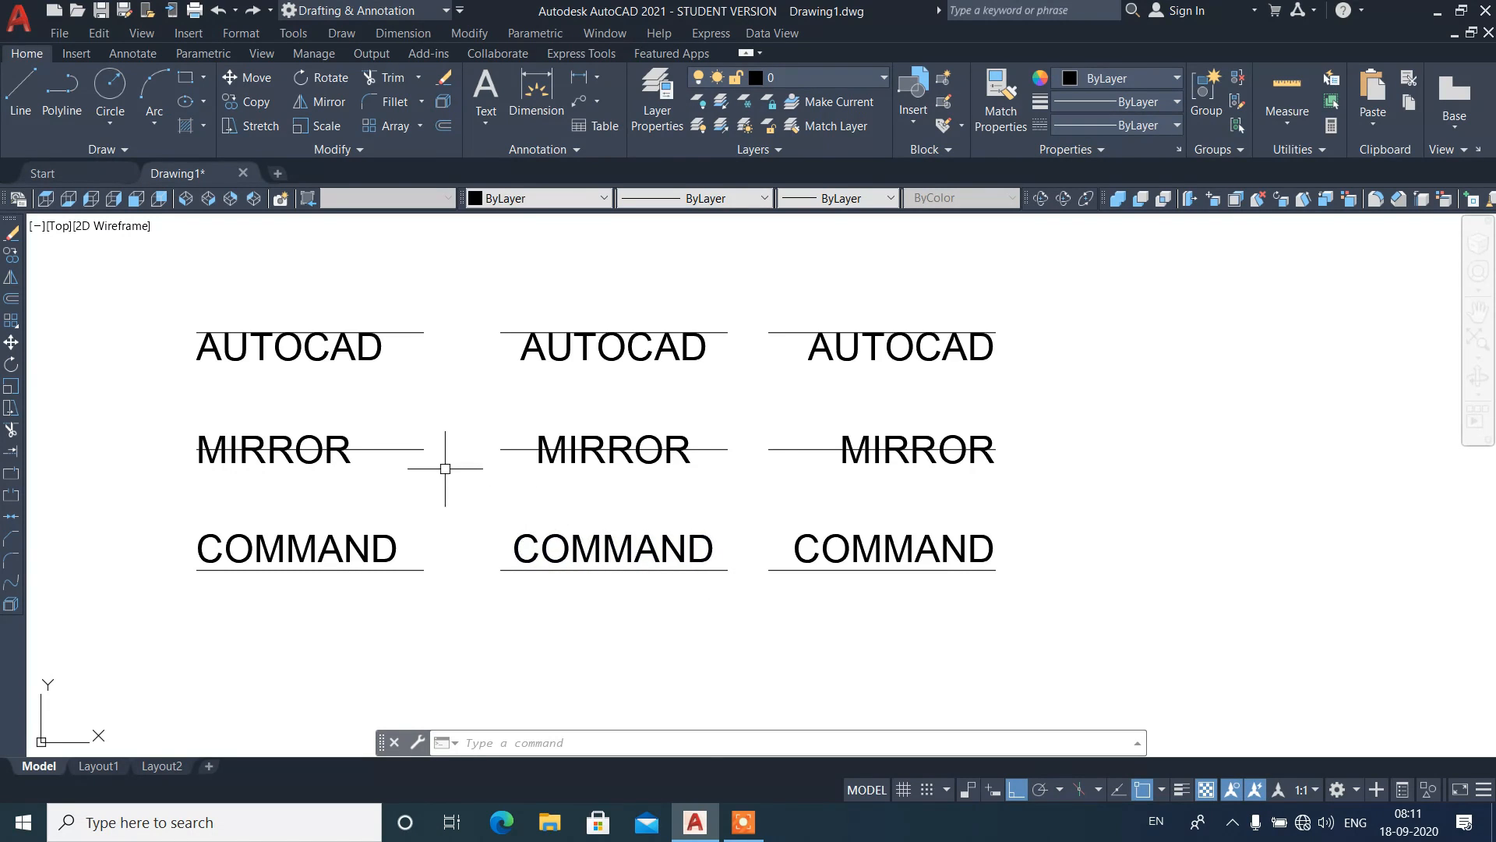
pyautogui.scroll(2, 445, 469)
pyautogui.moveTo(885, 535); pyautogui.dragTo(963, 552, button='middle')
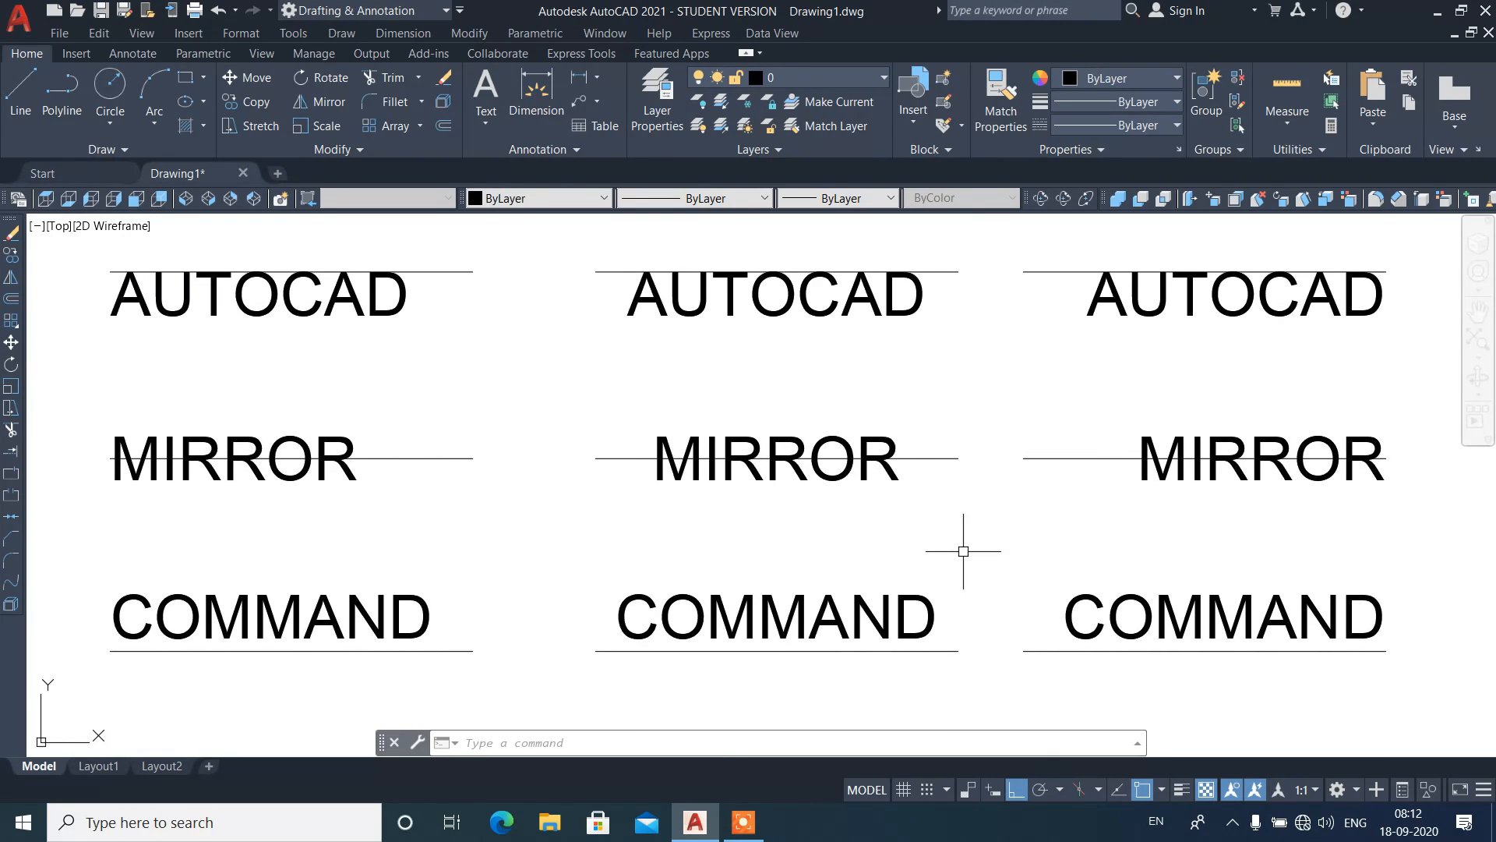